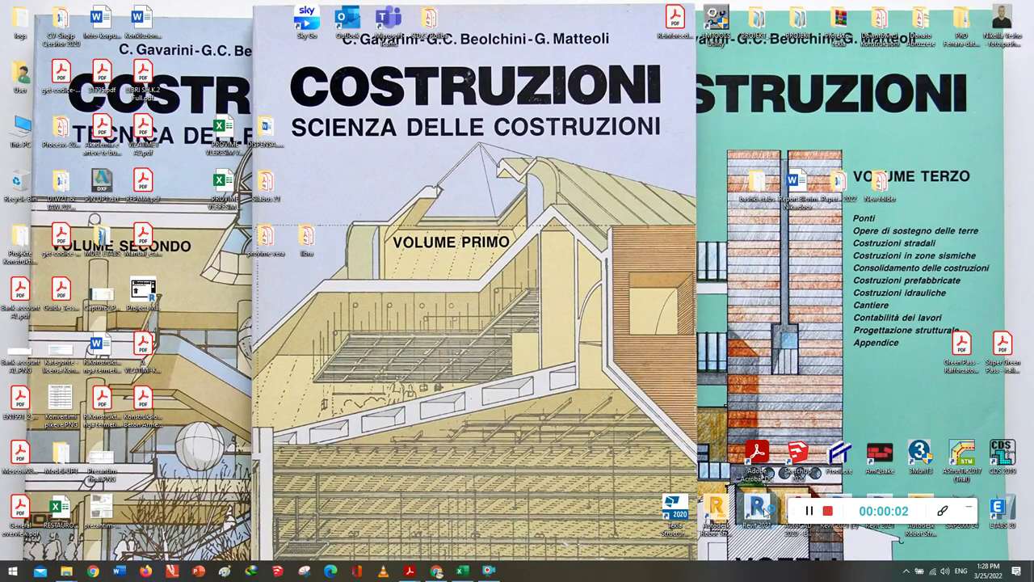
Launch Revit 2021, open the recent Project-MODEL project, and open the Tarraca structural plan.
{"action": "double_click", "coordinate": [759, 508]}
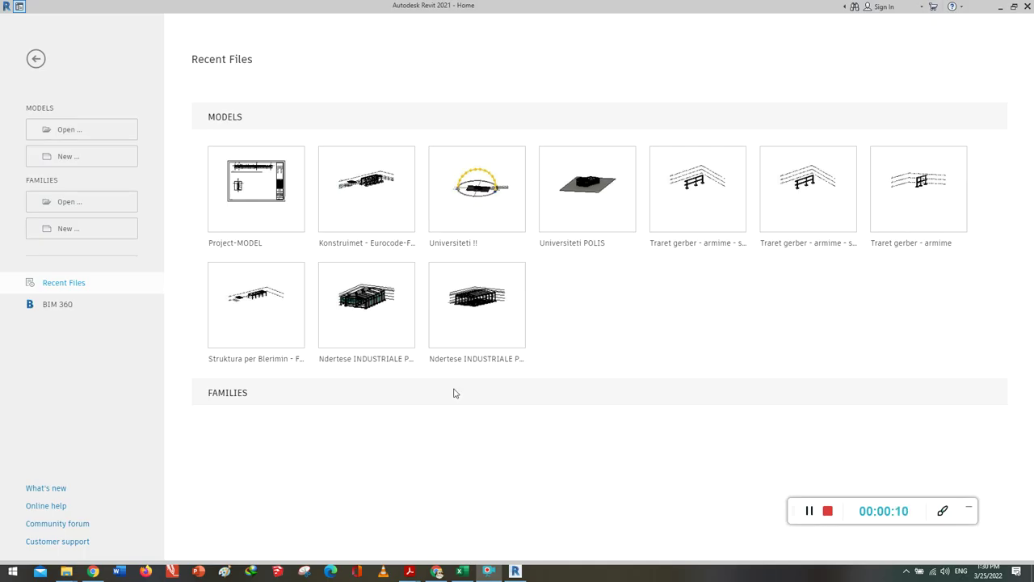
{"action": "left_click", "coordinate": [248, 186]}
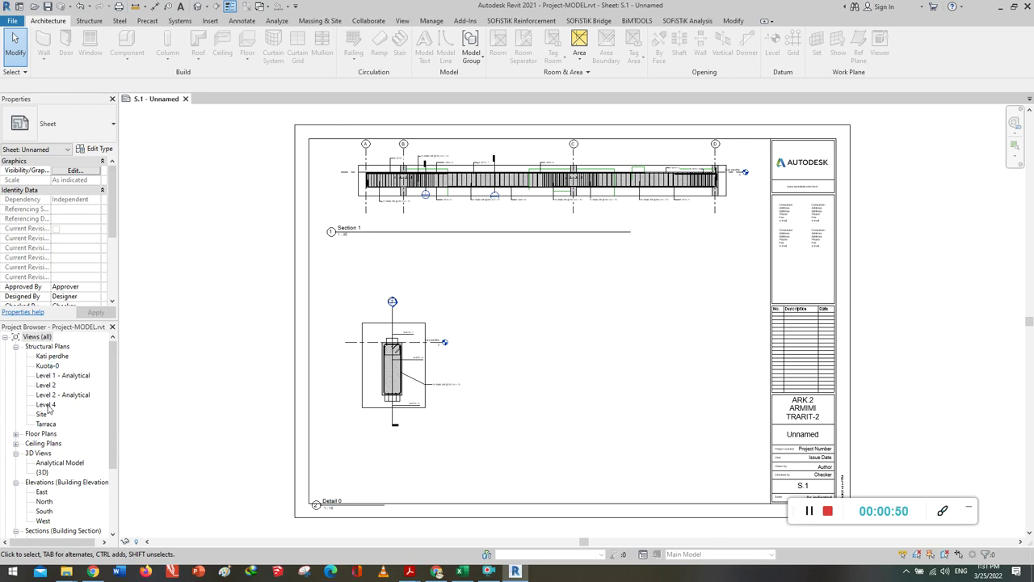
{"action": "double_click", "coordinate": [45, 424]}
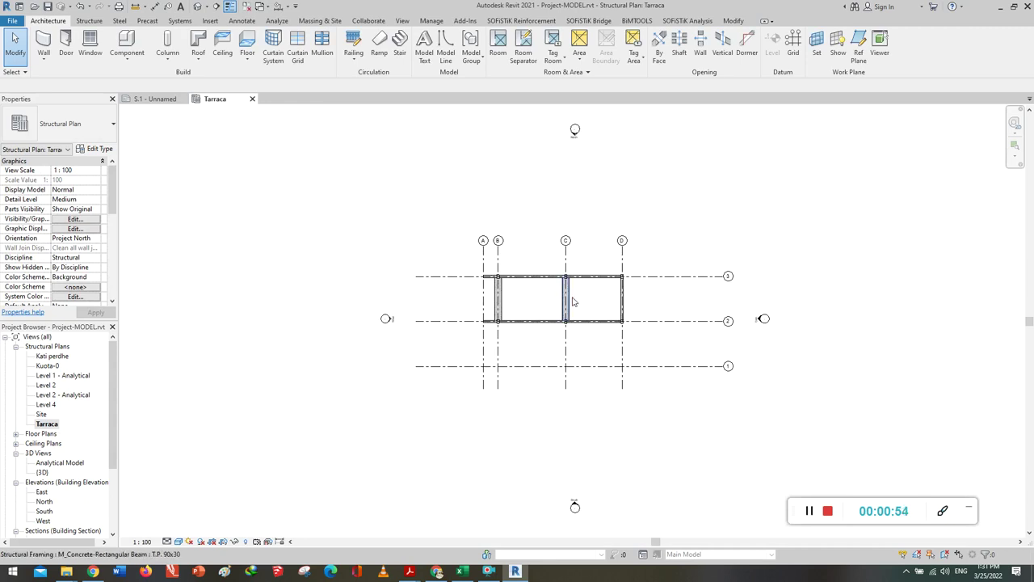
Zoom and centre the Tarraca beam layout, then switch to the default 3D view.
{"action": "scroll", "coordinate": [570, 295], "scroll_direction": "up", "scroll_amount": 3}
{"action": "scroll", "coordinate": [529, 300], "scroll_direction": "up", "scroll_amount": 1}
{"action": "middle_click_drag", "start_coordinate": [529, 300], "coordinate": [526, 326]}
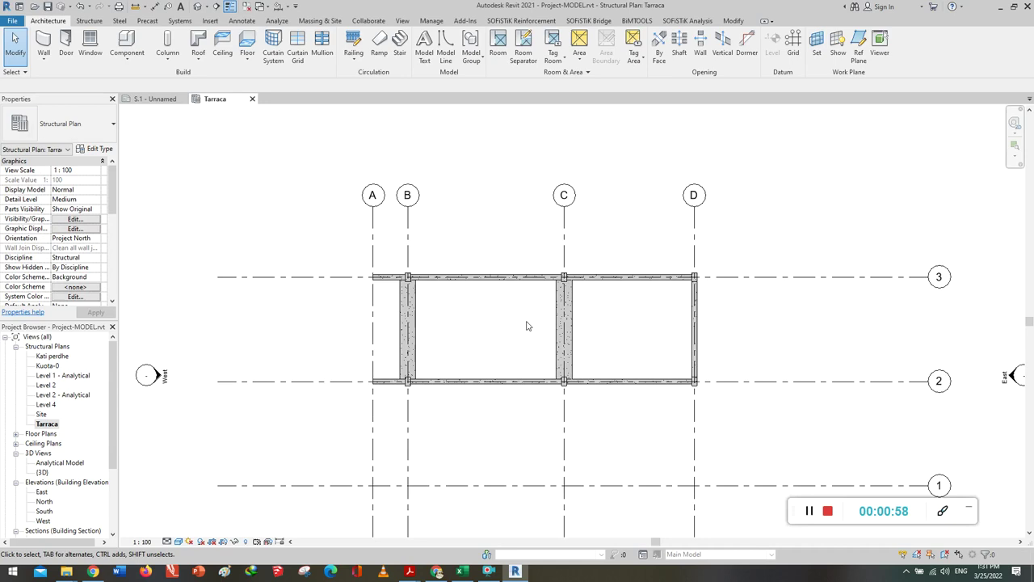
{"action": "left_click", "coordinate": [198, 6]}
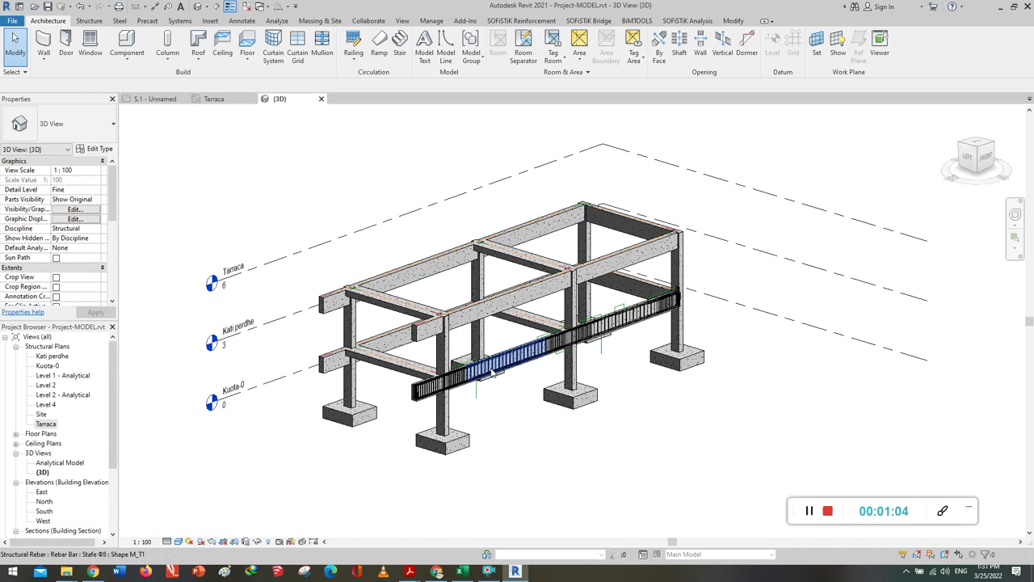
Zoom in and orbit around the reinforced beam to inspect its stirrups and bars.
{"action": "scroll", "coordinate": [457, 388], "scroll_direction": "up", "scroll_amount": 2}
{"action": "scroll", "coordinate": [464, 396], "scroll_direction": "up", "scroll_amount": 2}
{"action": "scroll", "coordinate": [472, 404], "scroll_direction": "up", "scroll_amount": 1}
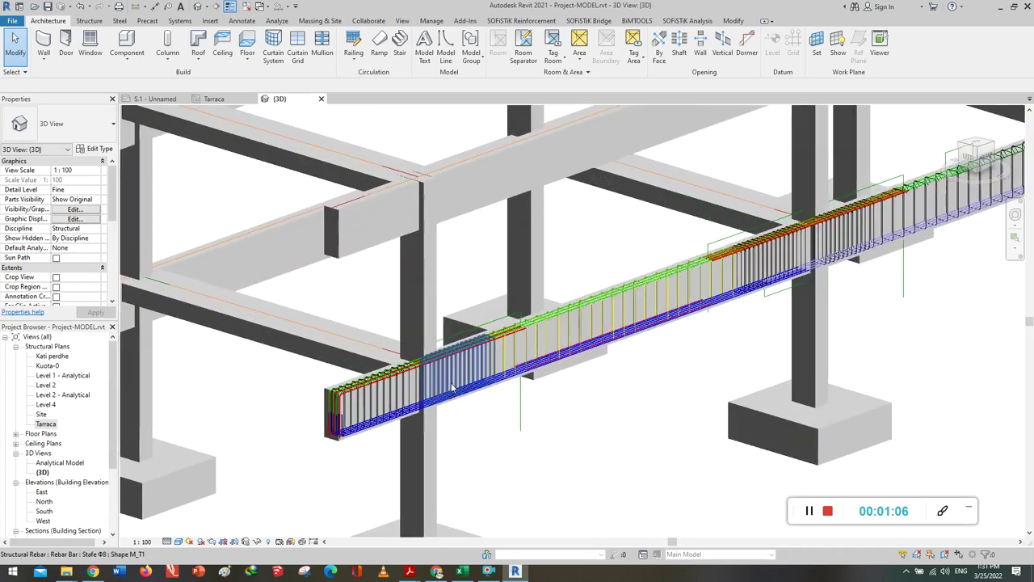
{"action": "scroll", "coordinate": [477, 408], "scroll_direction": "up", "scroll_amount": 1}
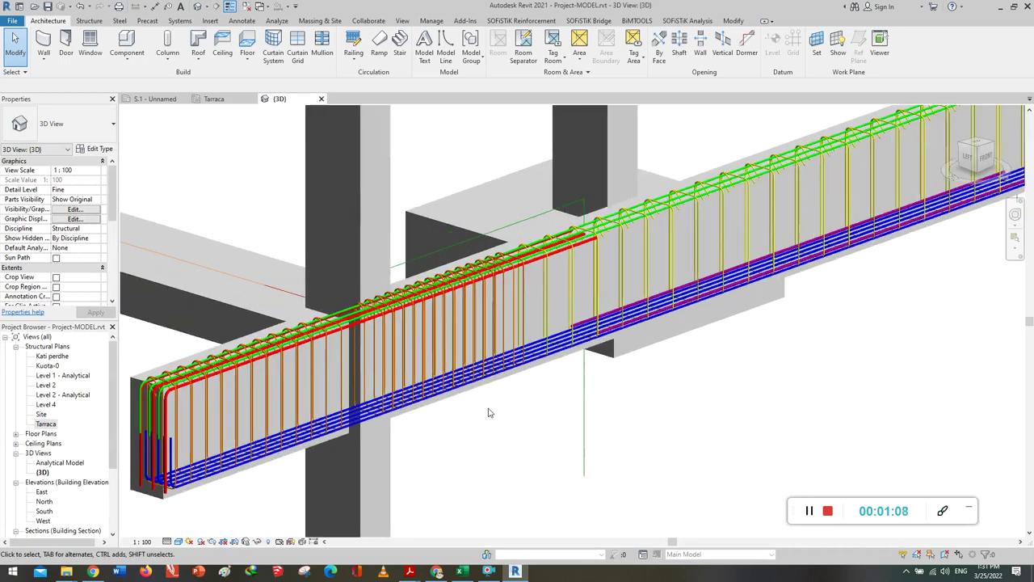
{"action": "scroll", "coordinate": [478, 409], "scroll_direction": "up", "scroll_amount": 1}
{"action": "scroll", "coordinate": [477, 409], "scroll_direction": "up", "scroll_amount": 1}
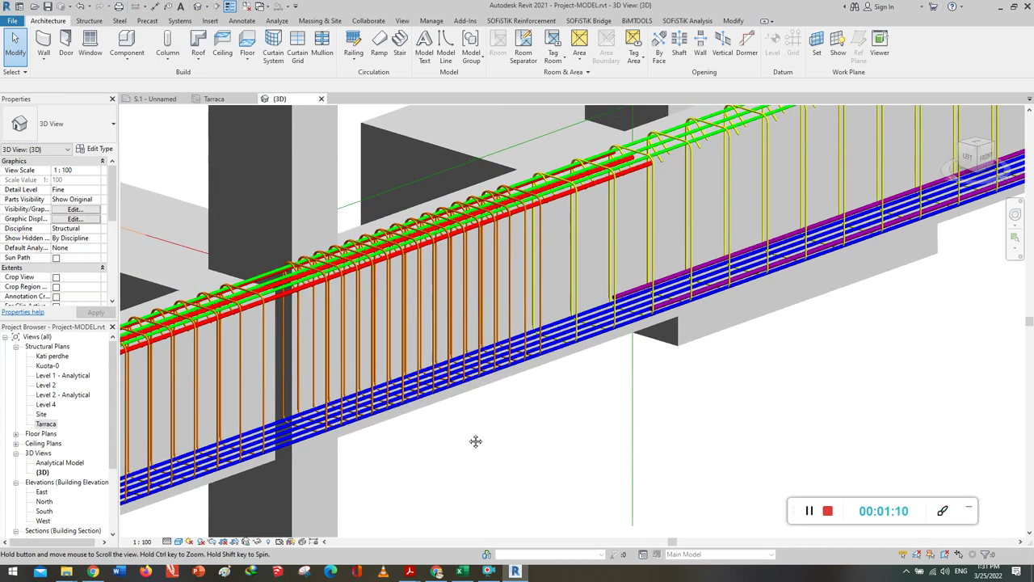
{"action": "middle_click_drag", "start_coordinate": [474, 404], "coordinate": [547, 445]}
{"action": "middle_click_drag", "start_coordinate": [814, 396], "coordinate": [830, 376], "text": "shift"}
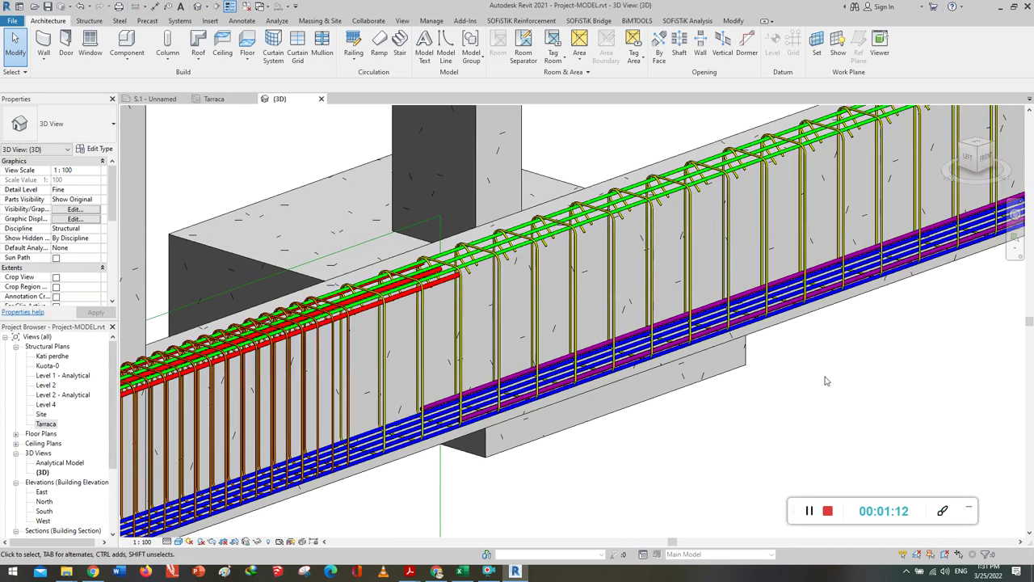
{"action": "middle_click_drag", "start_coordinate": [826, 369], "coordinate": [657, 423], "text": "shift"}
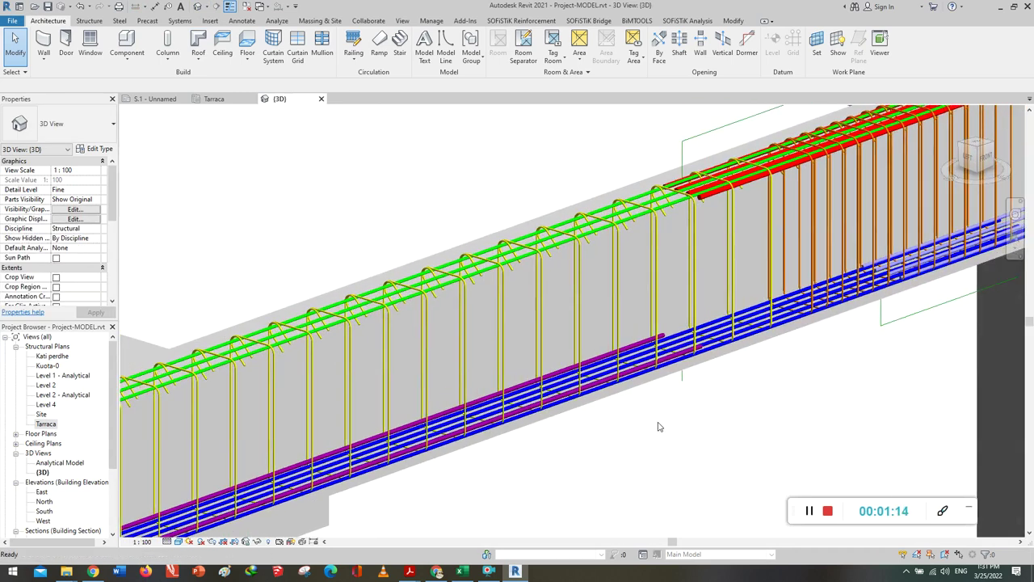
{"action": "mouse_move", "coordinate": [865, 372]}
{"action": "middle_mouse_down"}
{"action": "mouse_move", "coordinate": [662, 442]}
{"action": "mouse_move", "coordinate": [805, 416]}
{"action": "mouse_move", "coordinate": [787, 418]}
{"action": "middle_mouse_up"}
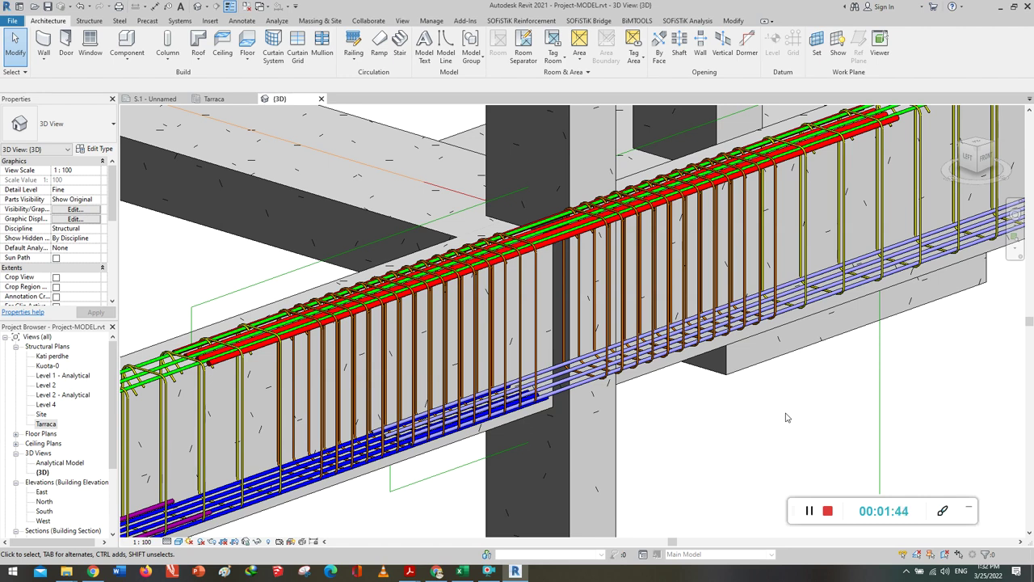
Zoom back out of the 3D view and return to the Tarraca structural plan.
{"action": "scroll", "coordinate": [707, 388], "scroll_direction": "down", "scroll_amount": 3}
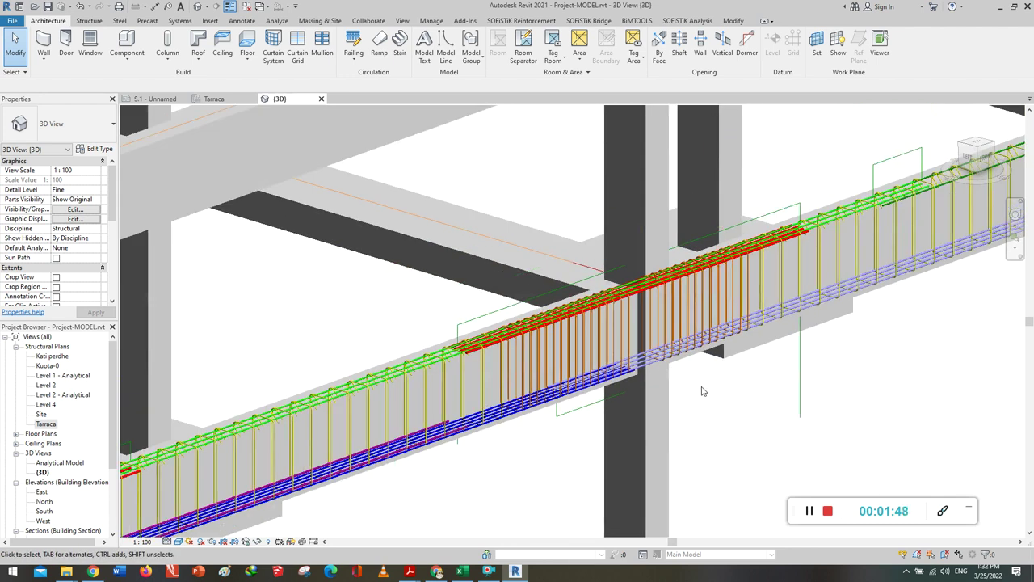
{"action": "scroll", "coordinate": [703, 389], "scroll_direction": "down", "scroll_amount": 2}
{"action": "scroll", "coordinate": [699, 394], "scroll_direction": "down", "scroll_amount": 2}
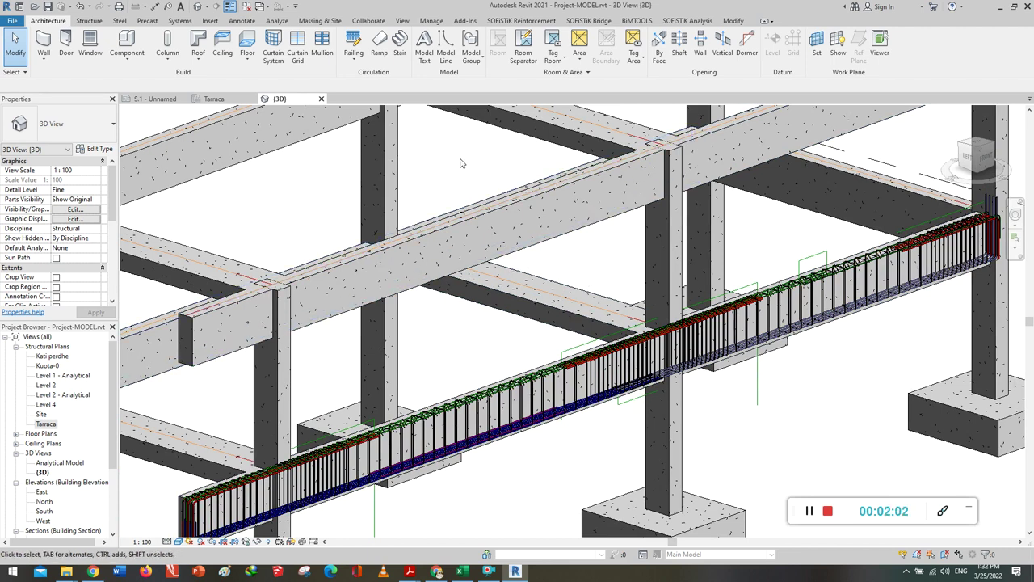
{"action": "left_click", "coordinate": [214, 99]}
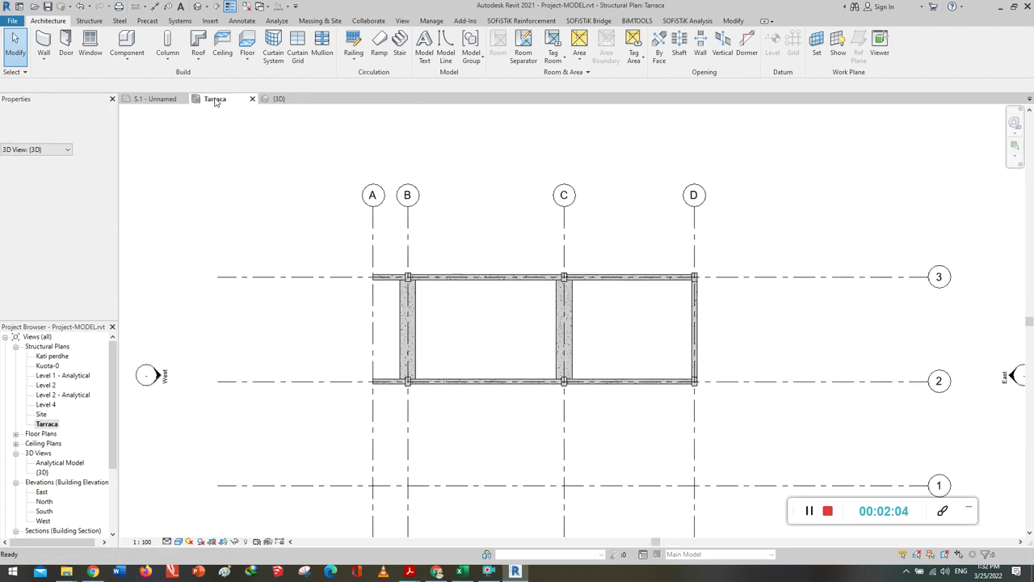
Place a Building Section along grid 2, from left of grid A to past grid D.
{"action": "scroll", "coordinate": [415, 383], "scroll_direction": "up", "scroll_amount": 1}
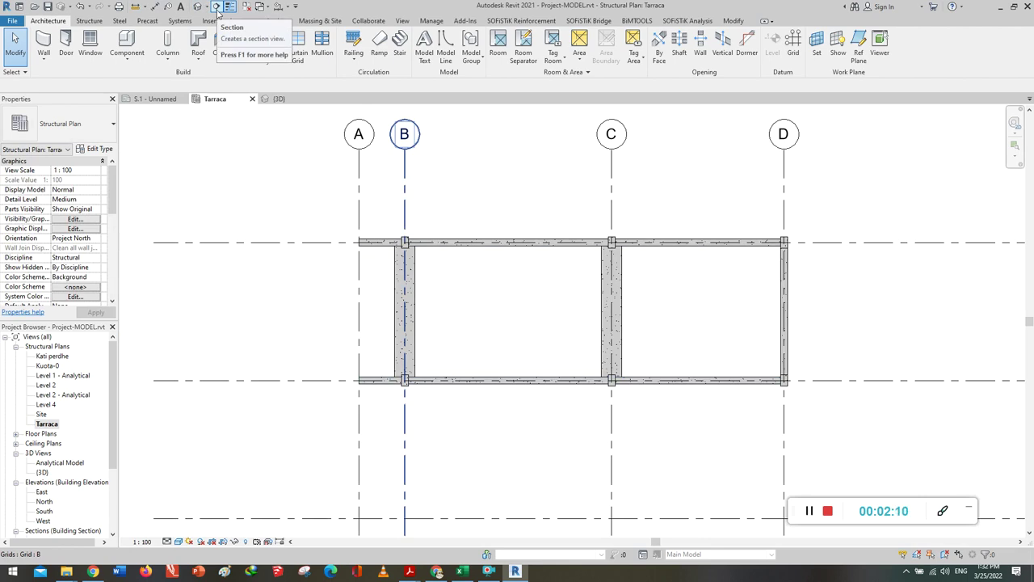
{"action": "left_click", "coordinate": [217, 7]}
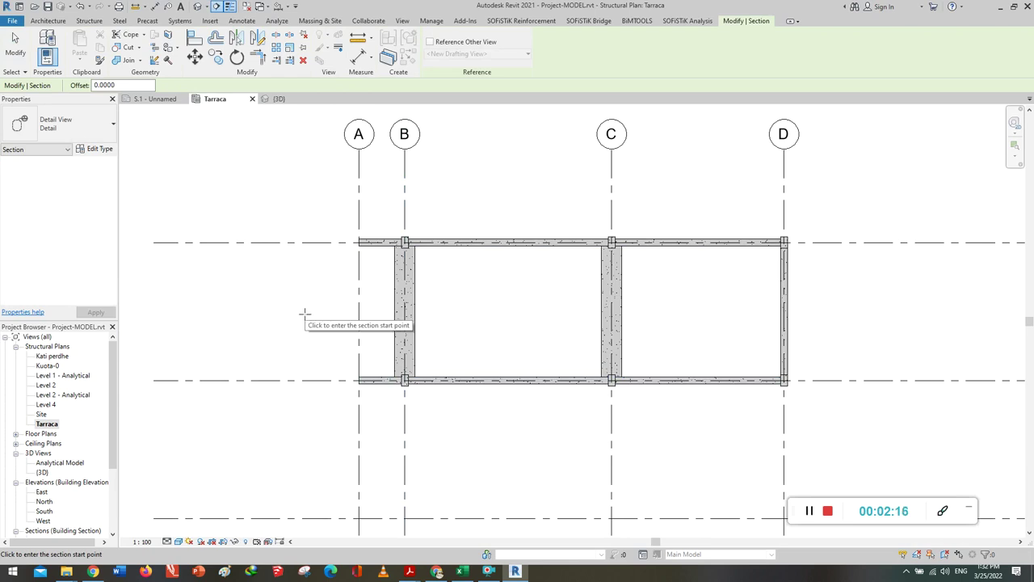
{"action": "left_click", "coordinate": [91, 126]}
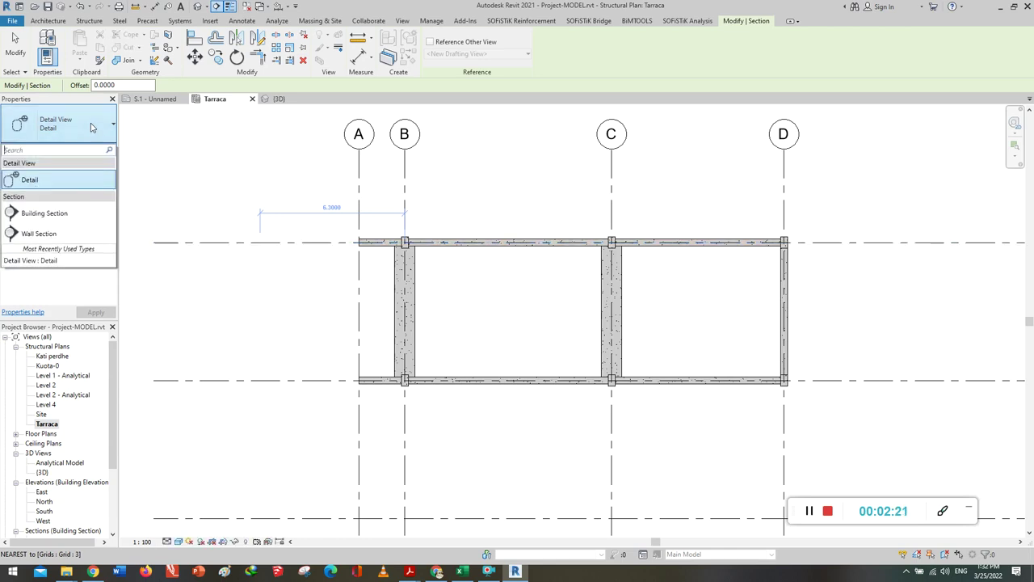
{"action": "left_click", "coordinate": [50, 213]}
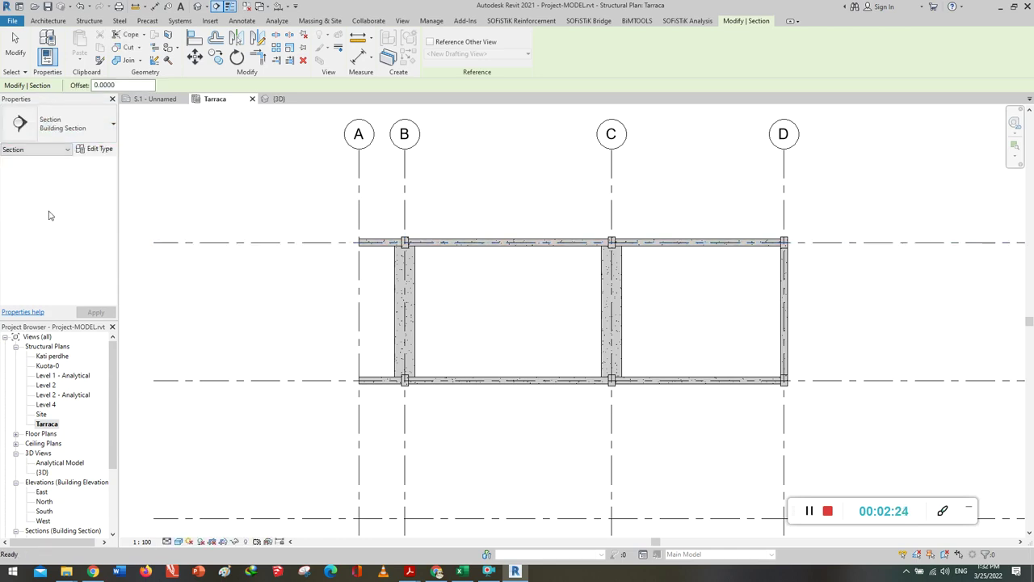
{"action": "left_click", "coordinate": [324, 380]}
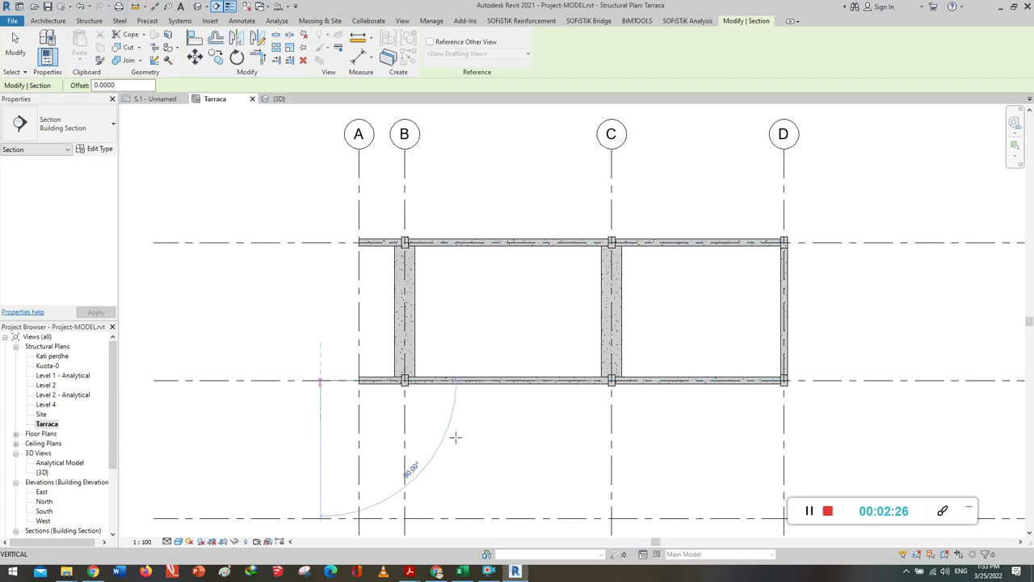
{"action": "left_click", "coordinate": [841, 379]}
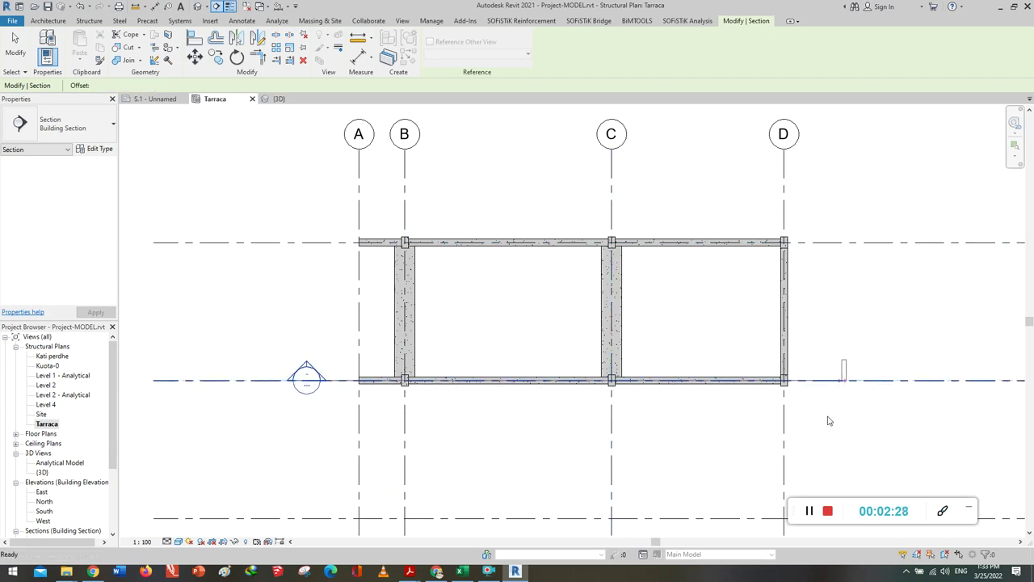
{"action": "key", "text": "Escape"}
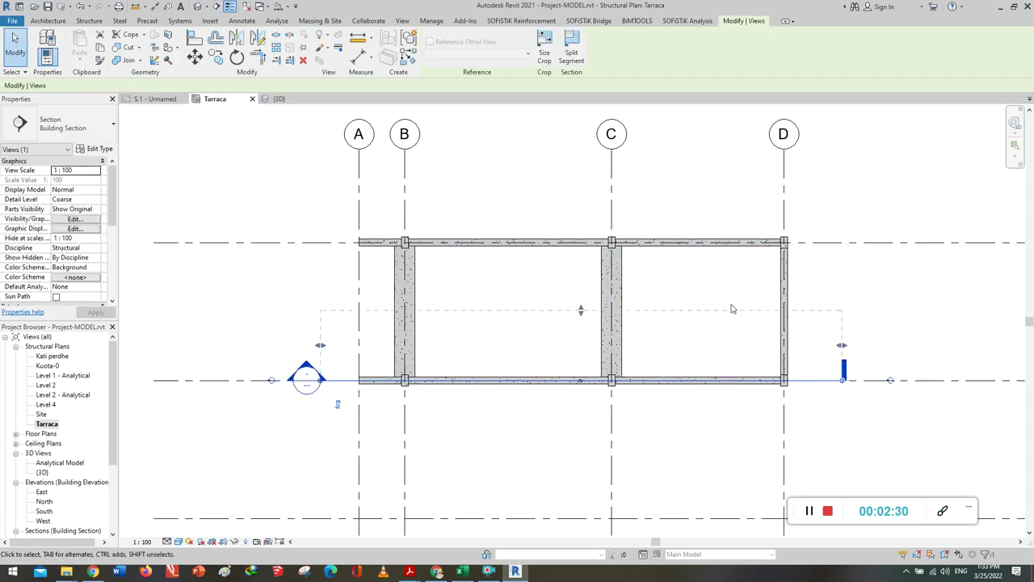
Reduce the new section's view depth toward the beam and open Section 2.
{"action": "left_click_drag", "start_coordinate": [581, 313], "coordinate": [582, 342]}
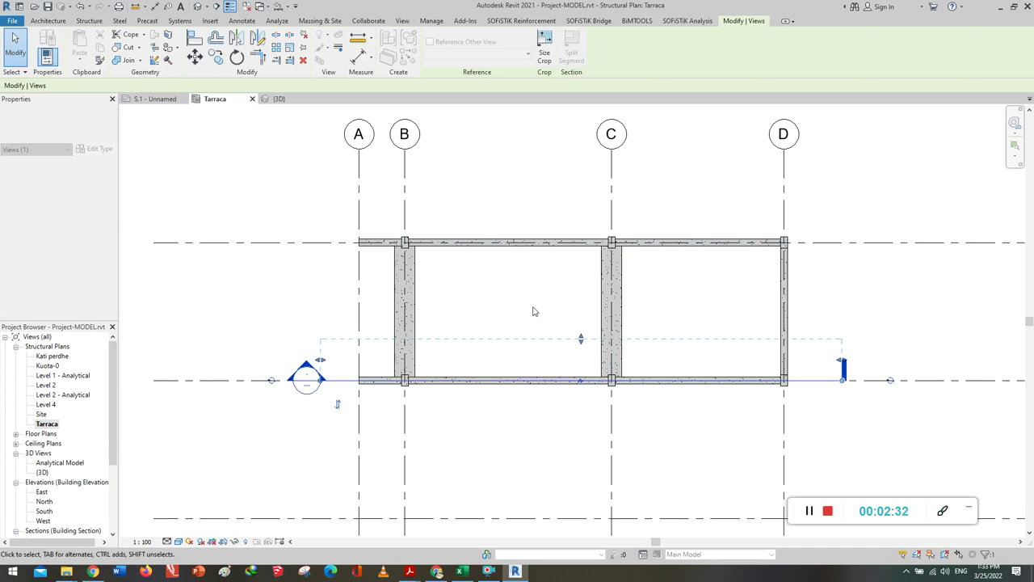
{"action": "scroll", "coordinate": [558, 354], "scroll_direction": "up", "scroll_amount": 1}
{"action": "scroll", "coordinate": [557, 356], "scroll_direction": "up", "scroll_amount": 1}
{"action": "middle_click_drag", "start_coordinate": [577, 361], "coordinate": [548, 361]}
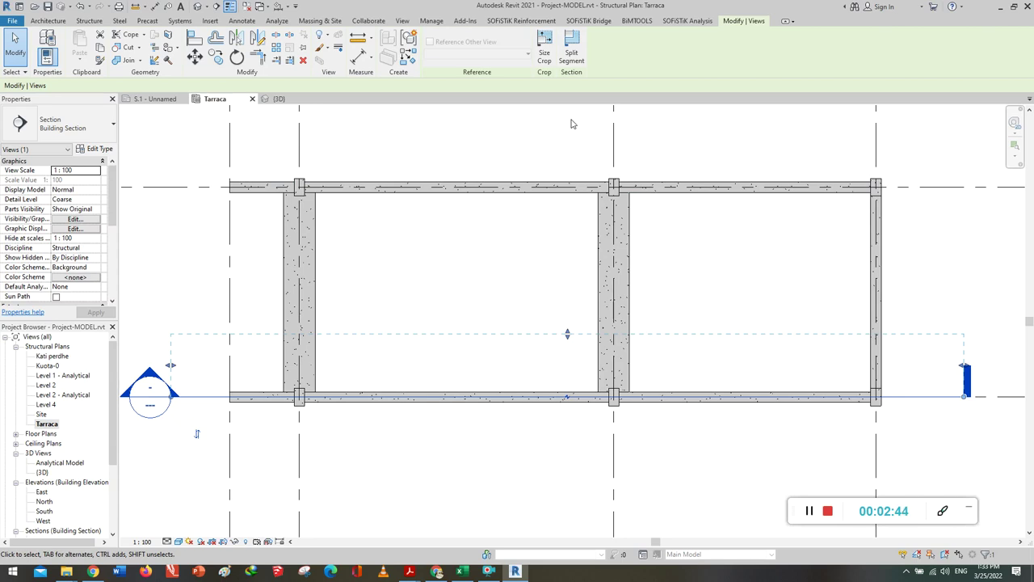
{"action": "right_click", "coordinate": [519, 339]}
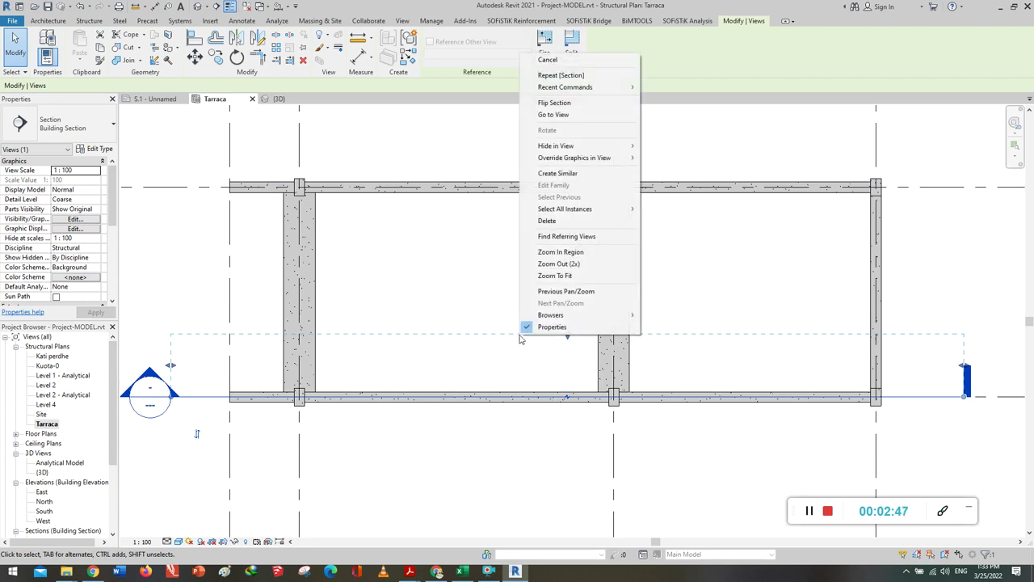
{"action": "left_click", "coordinate": [587, 123]}
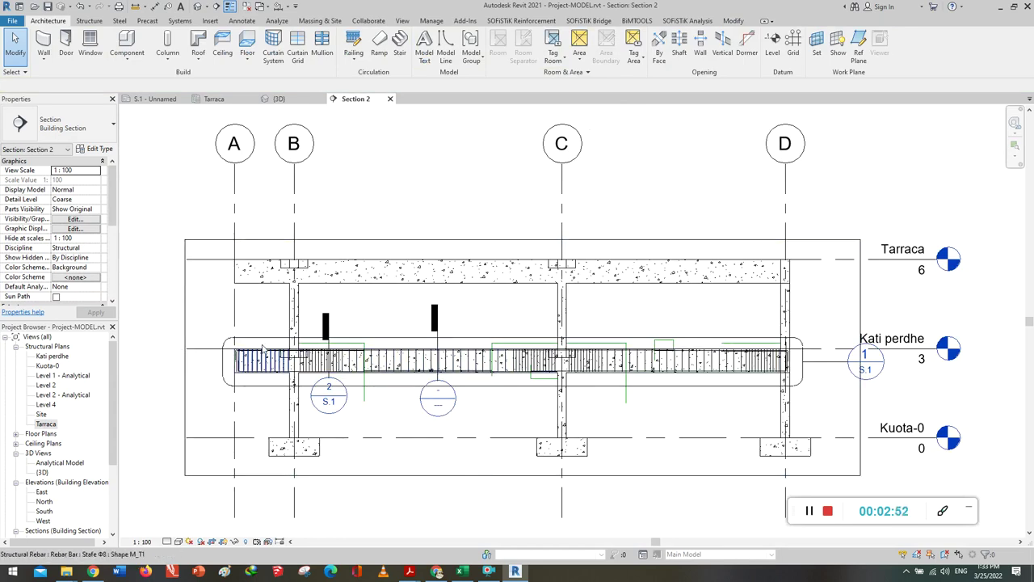
Tighten the Section 2 crop region around the slab on the top, left and right.
{"action": "left_click", "coordinate": [296, 389]}
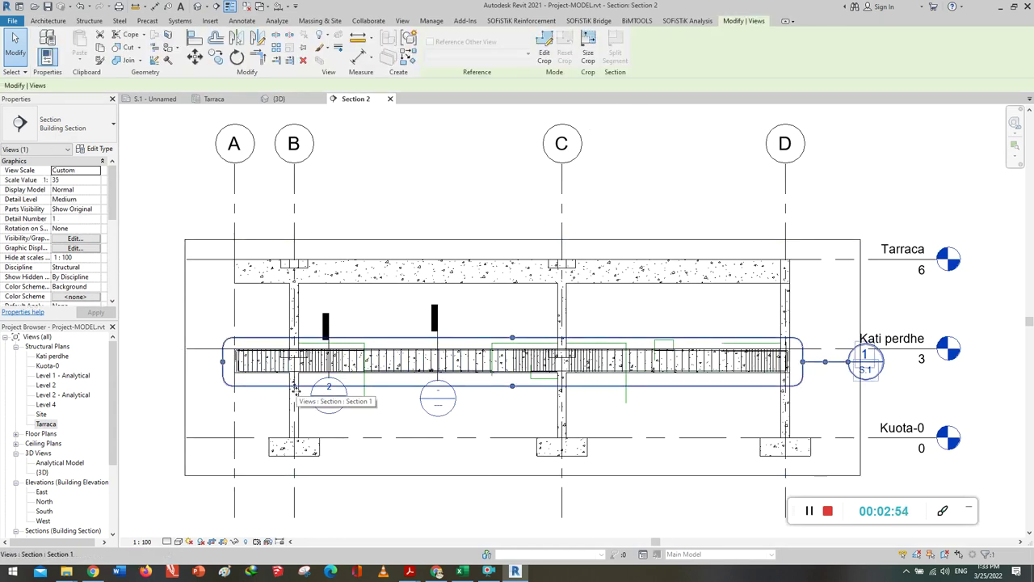
{"action": "key", "text": "Escape"}
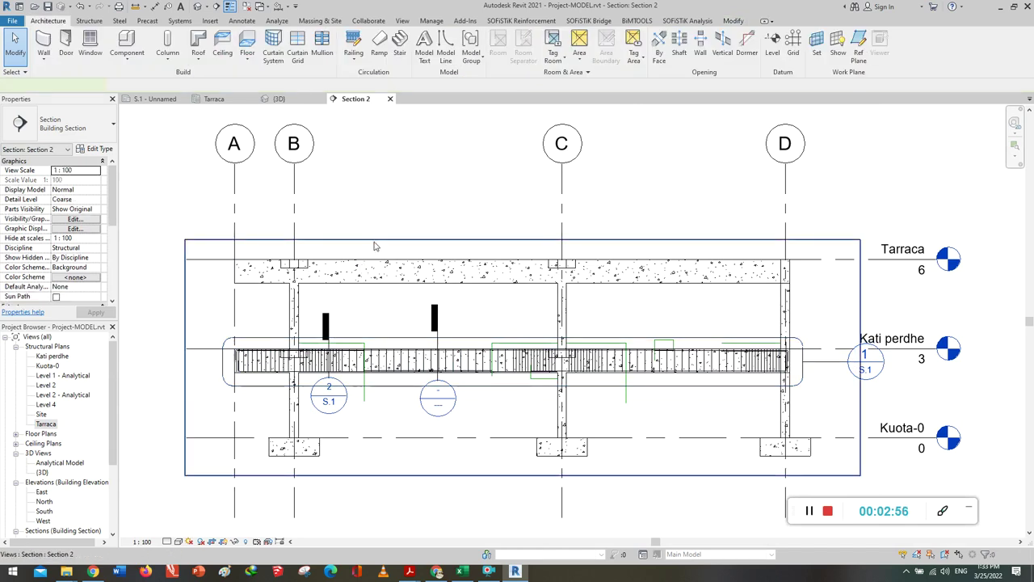
{"action": "left_click", "coordinate": [374, 241]}
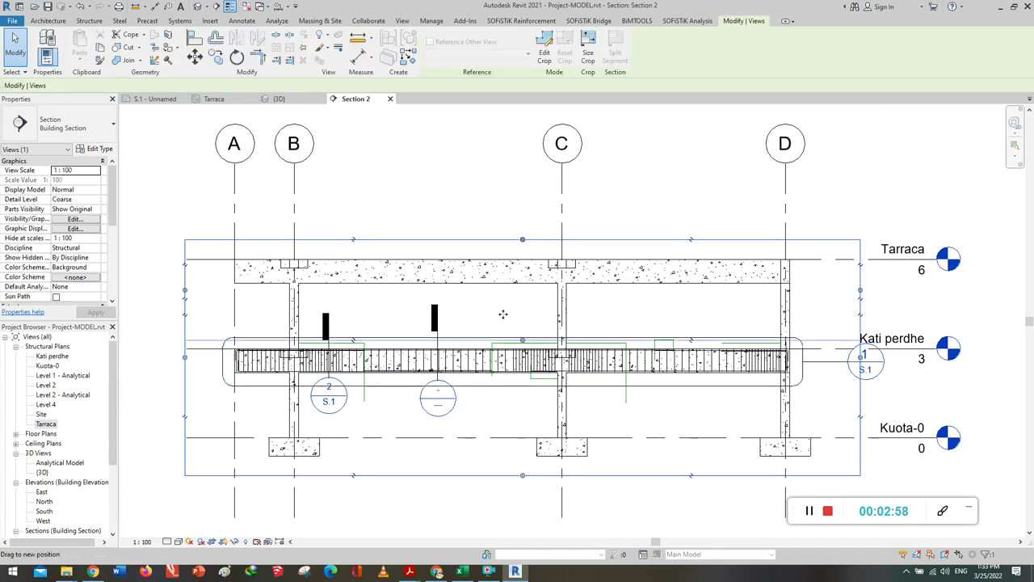
{"action": "left_click_drag", "start_coordinate": [502, 330], "coordinate": [507, 297]}
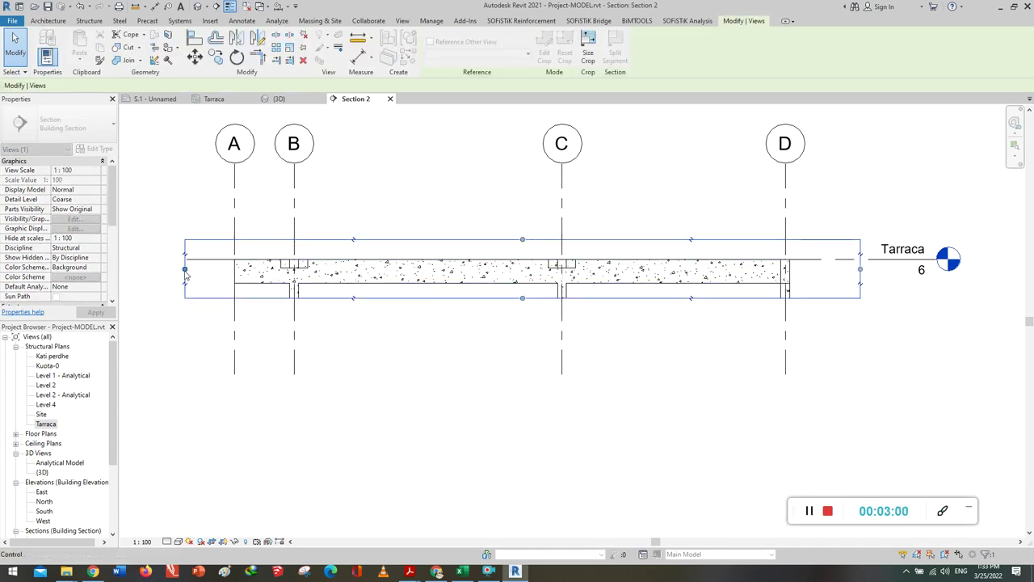
{"action": "left_click_drag", "start_coordinate": [185, 269], "coordinate": [214, 269]}
{"action": "left_click_drag", "start_coordinate": [859, 269], "coordinate": [823, 271]}
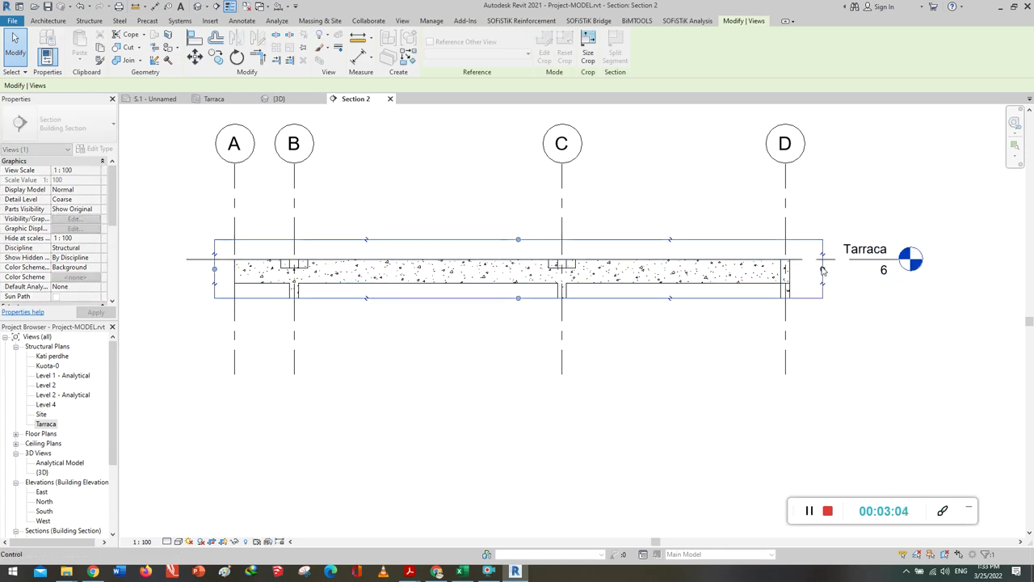
{"action": "scroll", "coordinate": [530, 289], "scroll_direction": "up", "scroll_amount": 1}
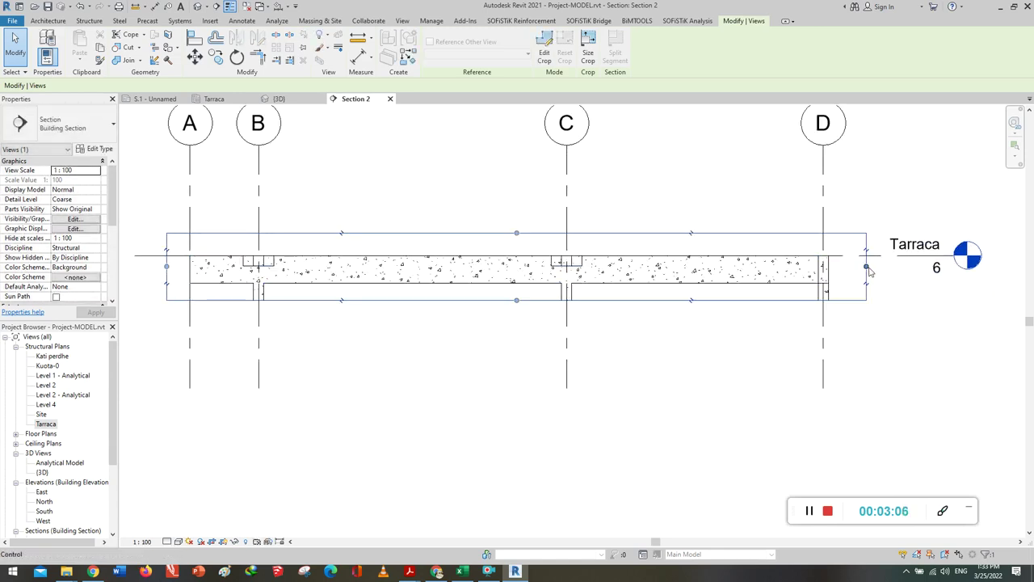
{"action": "left_click_drag", "start_coordinate": [867, 266], "coordinate": [856, 267]}
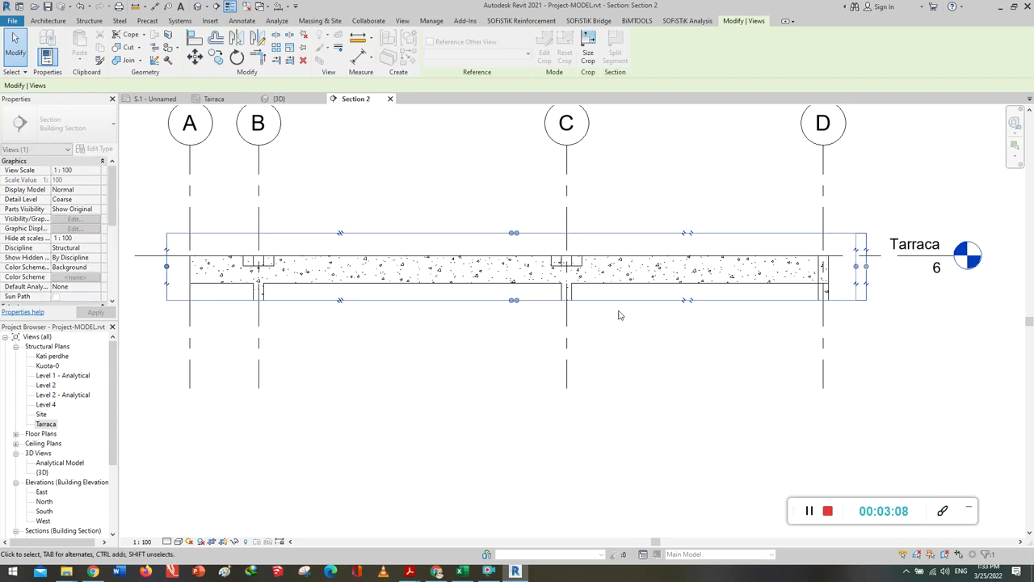
Set Section 2 to Fine detail level and Shaded visual style.
{"action": "left_click", "coordinate": [166, 542]}
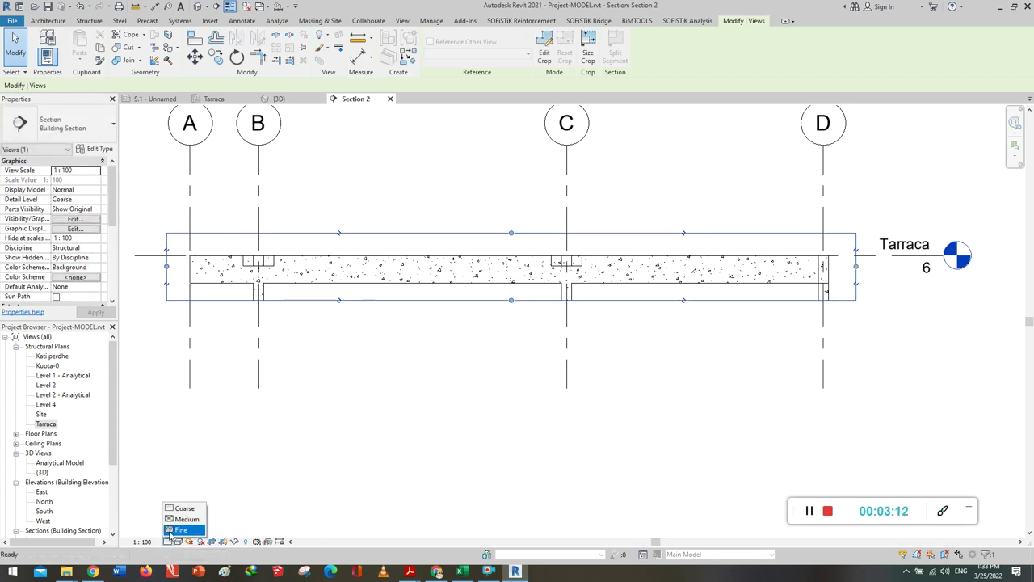
{"action": "left_click", "coordinate": [179, 530]}
{"action": "left_click", "coordinate": [231, 388]}
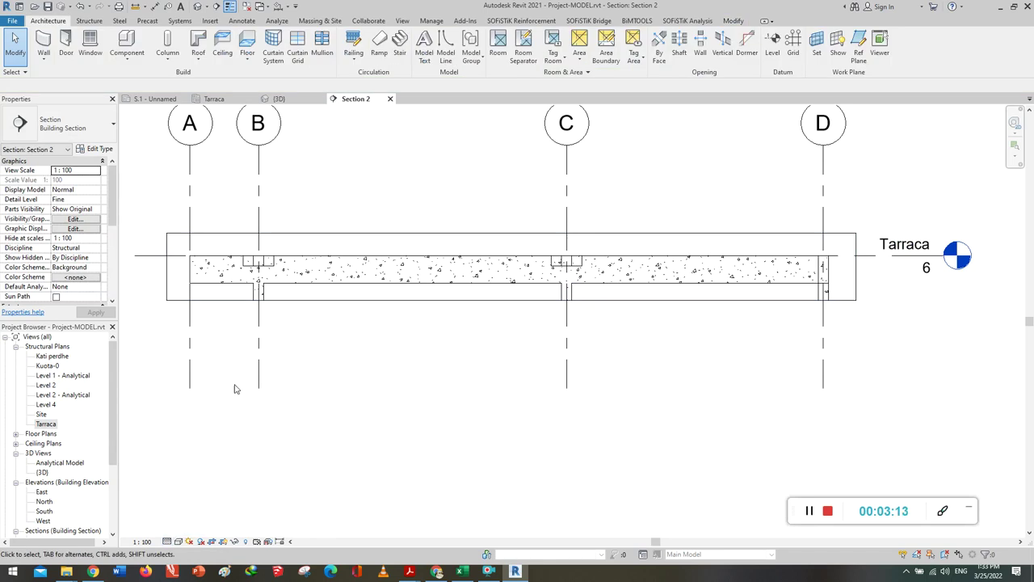
{"action": "left_click", "coordinate": [179, 542]}
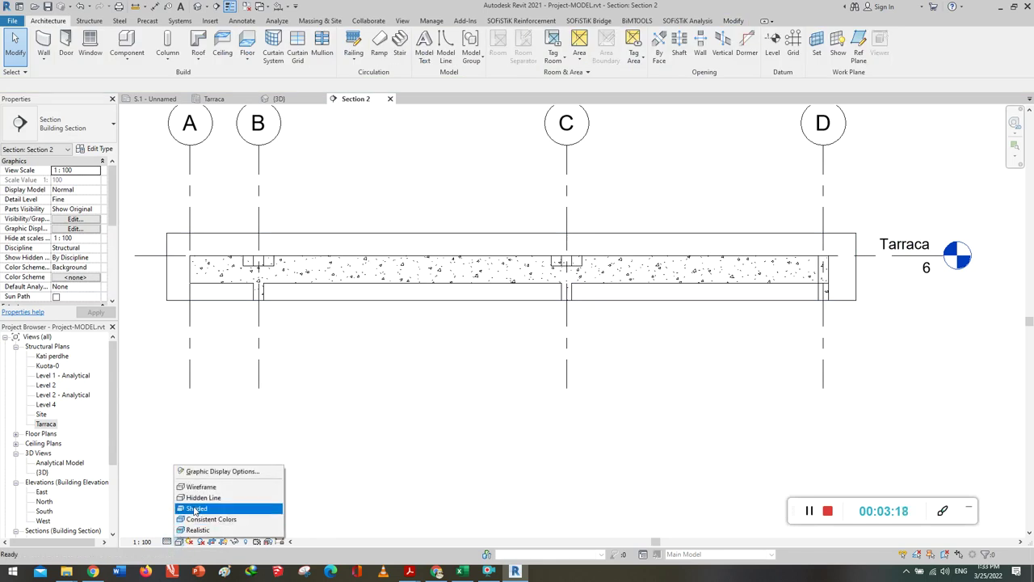
{"action": "left_click", "coordinate": [197, 508]}
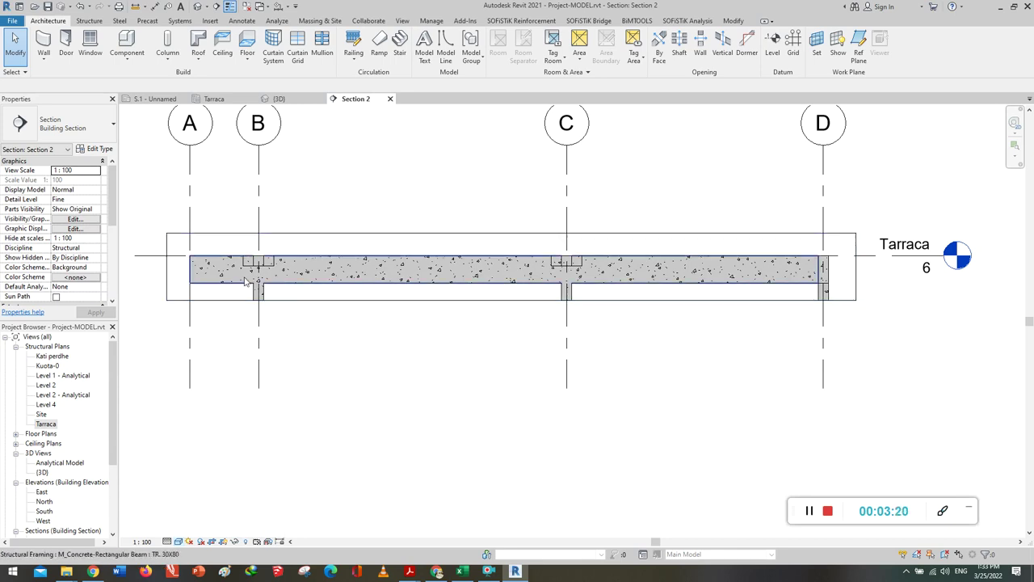
Scroll through the Project Browser and select Section 1.
{"action": "scroll", "coordinate": [235, 272], "scroll_direction": "up", "scroll_amount": 2}
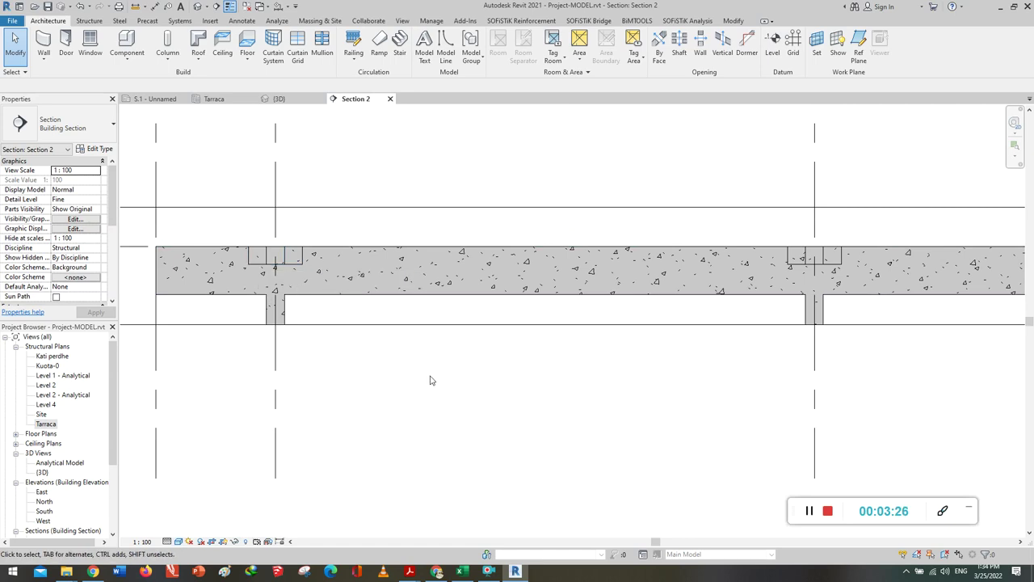
{"action": "scroll", "coordinate": [427, 381], "scroll_direction": "down", "scroll_amount": 1}
{"action": "scroll", "coordinate": [428, 385], "scroll_direction": "down", "scroll_amount": 1}
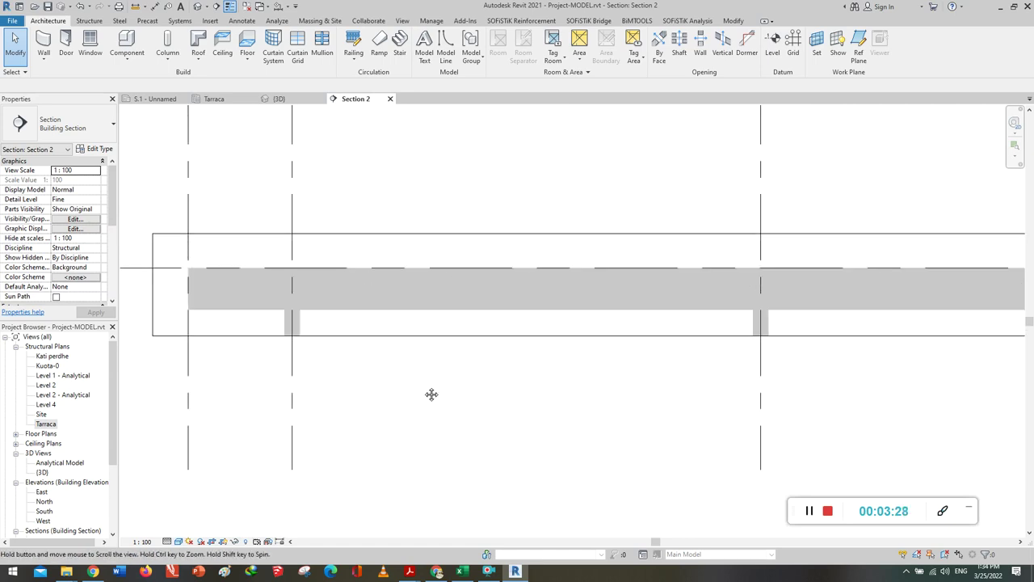
{"action": "scroll", "coordinate": [429, 395], "scroll_direction": "down", "scroll_amount": 1}
{"action": "scroll", "coordinate": [413, 401], "scroll_direction": "down", "scroll_amount": 1}
{"action": "middle_click_drag", "start_coordinate": [461, 404], "coordinate": [418, 403]}
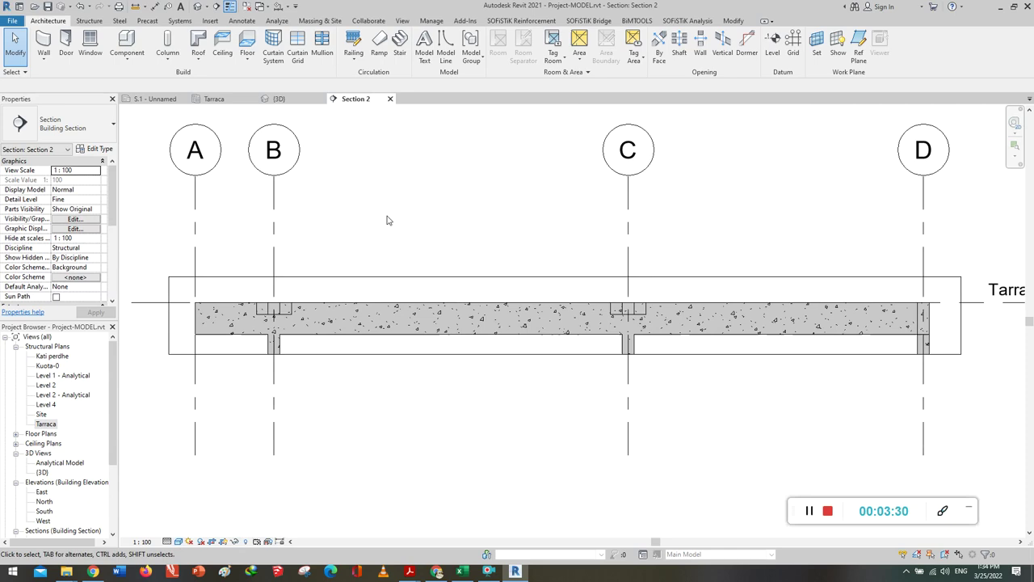
{"action": "scroll", "coordinate": [69, 480], "scroll_direction": "down", "scroll_amount": 1}
{"action": "scroll", "coordinate": [69, 479], "scroll_direction": "down", "scroll_amount": 2}
{"action": "scroll", "coordinate": [69, 480], "scroll_direction": "down", "scroll_amount": 1}
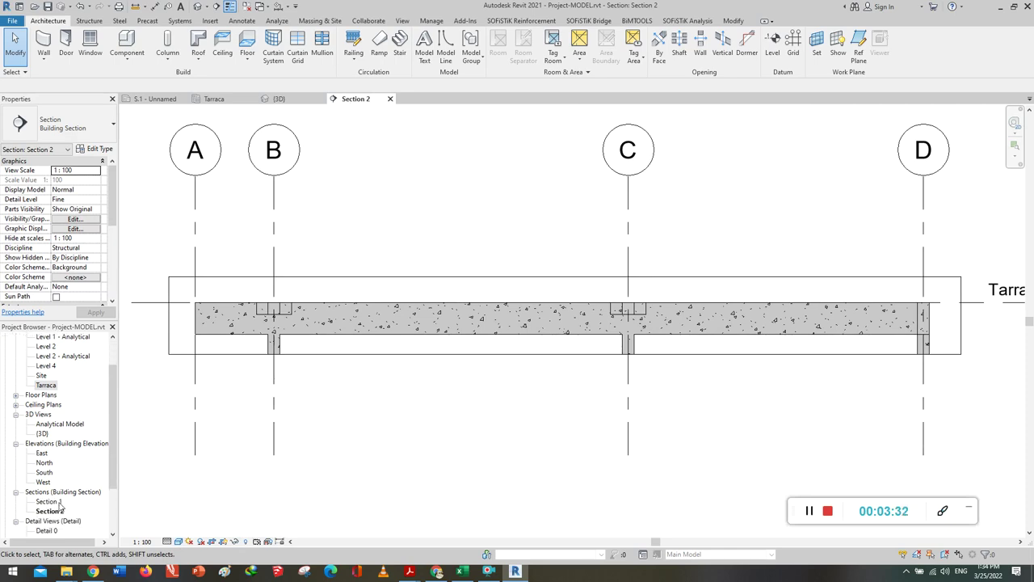
{"action": "left_click", "coordinate": [59, 502]}
Open Section 1 to review its beam rebar, then close it and return to Section 2 with the Structure tab.
{"action": "double_click", "coordinate": [51, 502]}
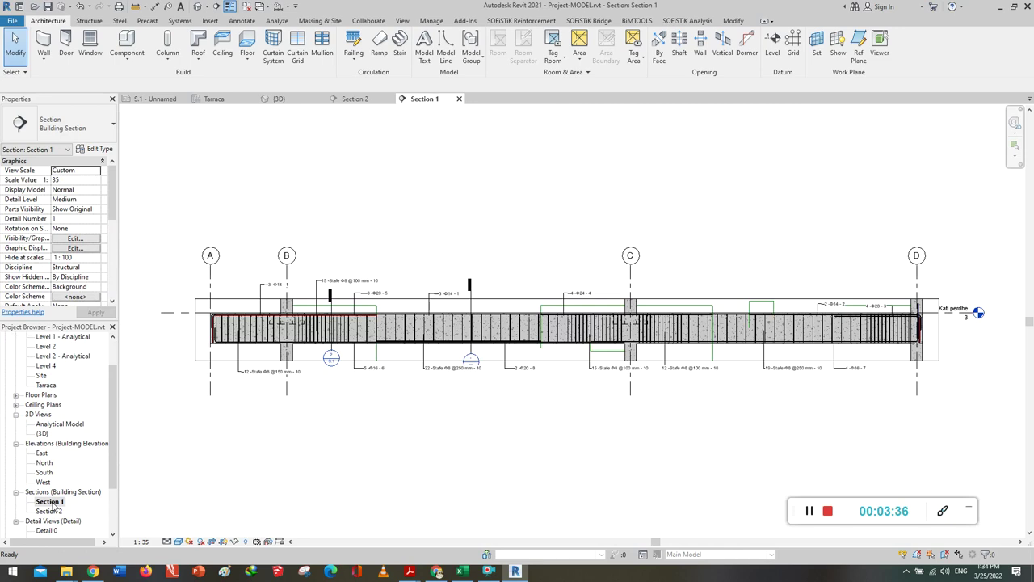
{"action": "scroll", "coordinate": [214, 331], "scroll_direction": "up", "scroll_amount": 1}
{"action": "scroll", "coordinate": [216, 331], "scroll_direction": "up", "scroll_amount": 3}
{"action": "scroll", "coordinate": [217, 331], "scroll_direction": "up", "scroll_amount": 2}
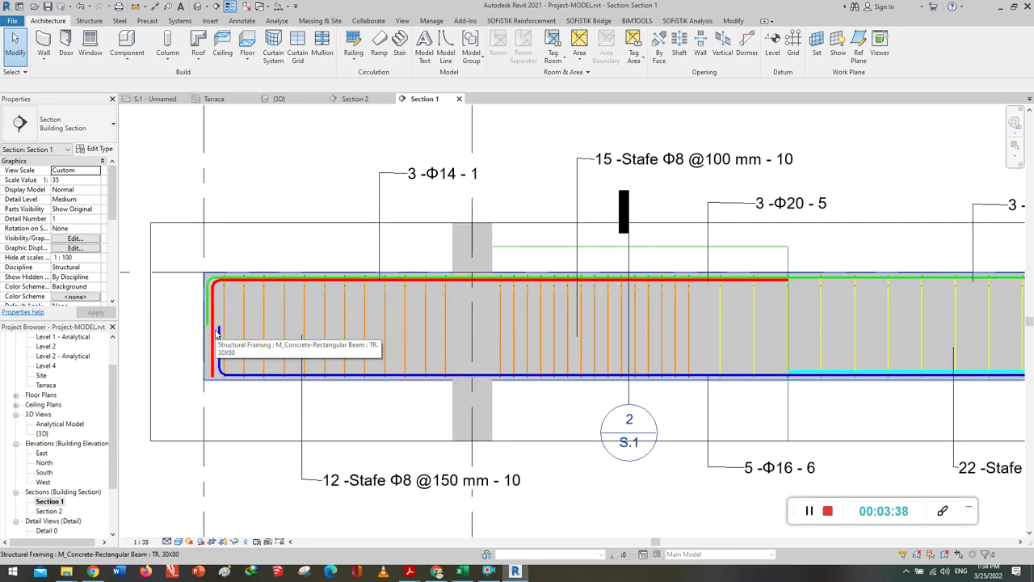
{"action": "left_click", "coordinate": [459, 99]}
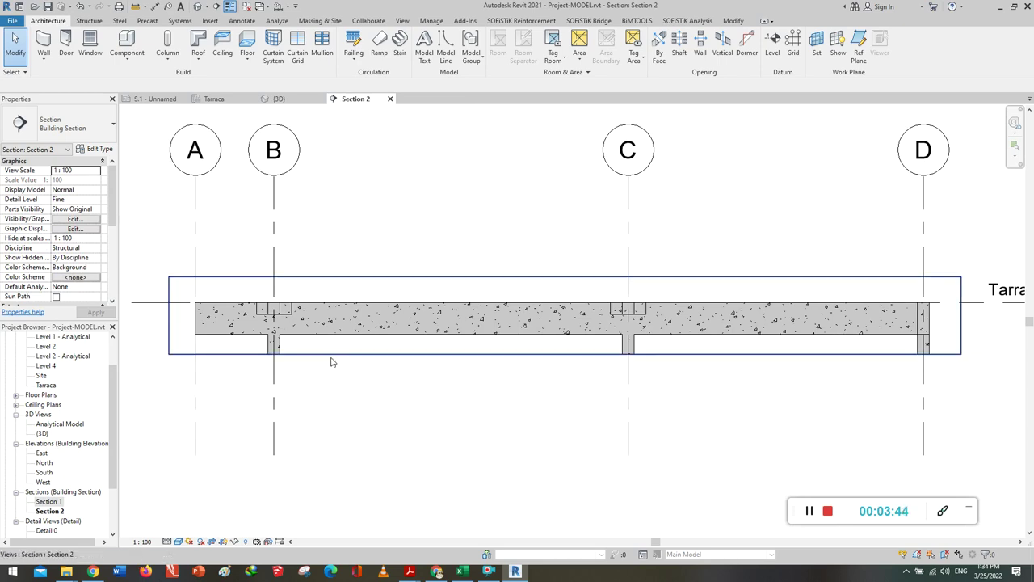
{"action": "left_click", "coordinate": [89, 21]}
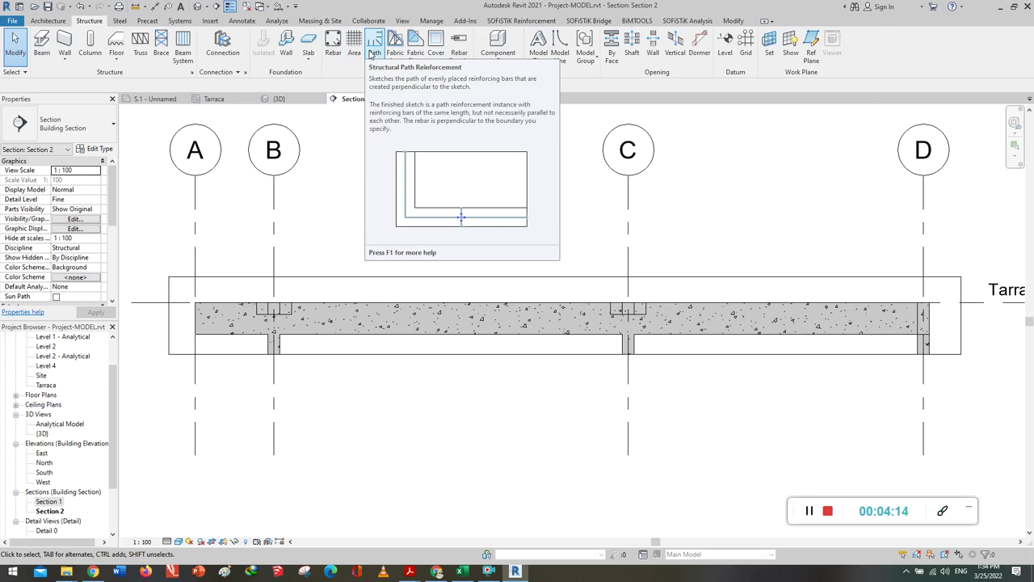
Change the terrace beam's rebar cover to the Interior (slabs, walls, joists) setting.
{"action": "left_click", "coordinate": [436, 52]}
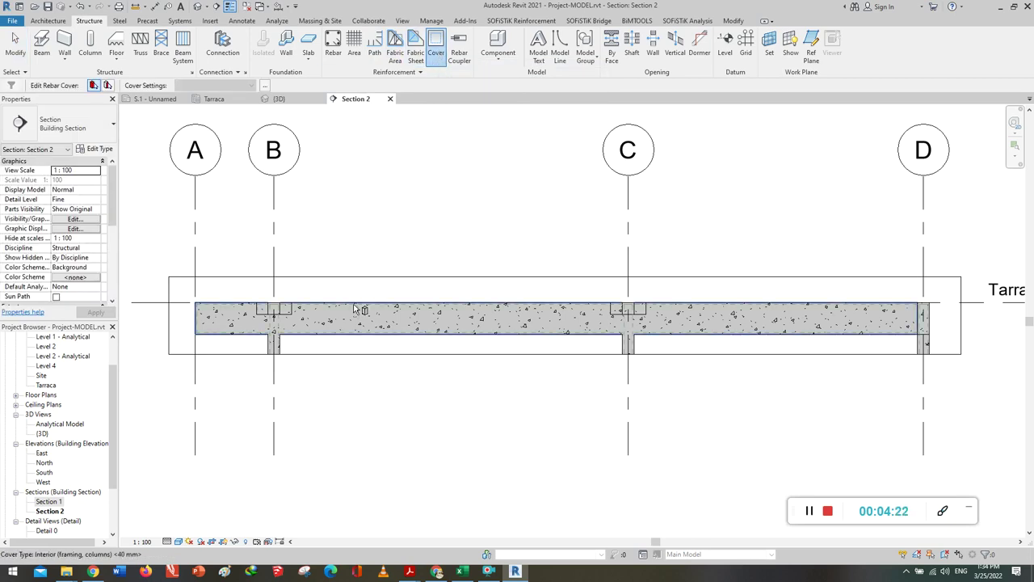
{"action": "scroll", "coordinate": [355, 309], "scroll_direction": "up", "scroll_amount": 2}
{"action": "scroll", "coordinate": [283, 308], "scroll_direction": "up", "scroll_amount": 2}
{"action": "scroll", "coordinate": [283, 309], "scroll_direction": "up", "scroll_amount": 1}
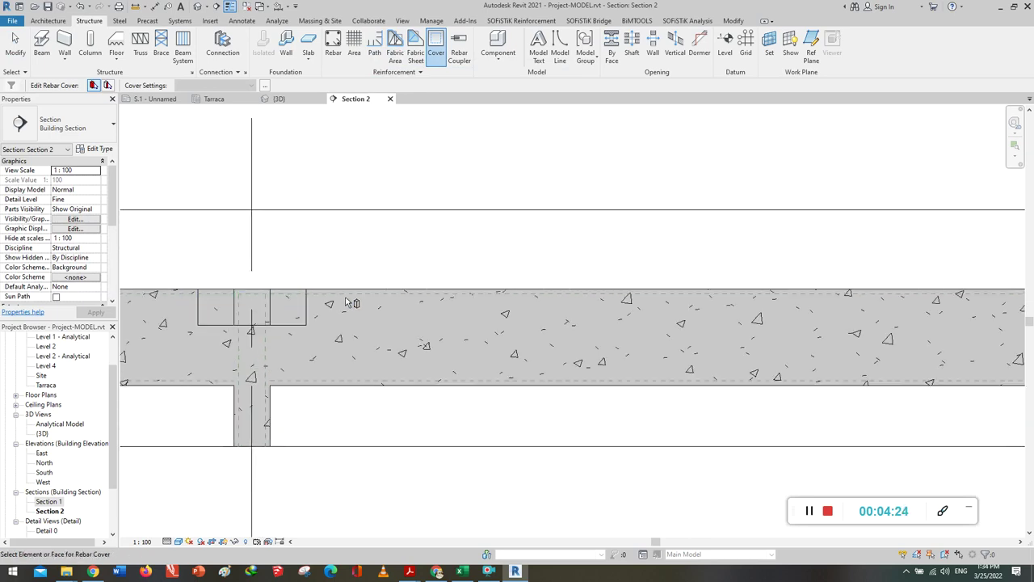
{"action": "scroll", "coordinate": [348, 298], "scroll_direction": "up", "scroll_amount": 2}
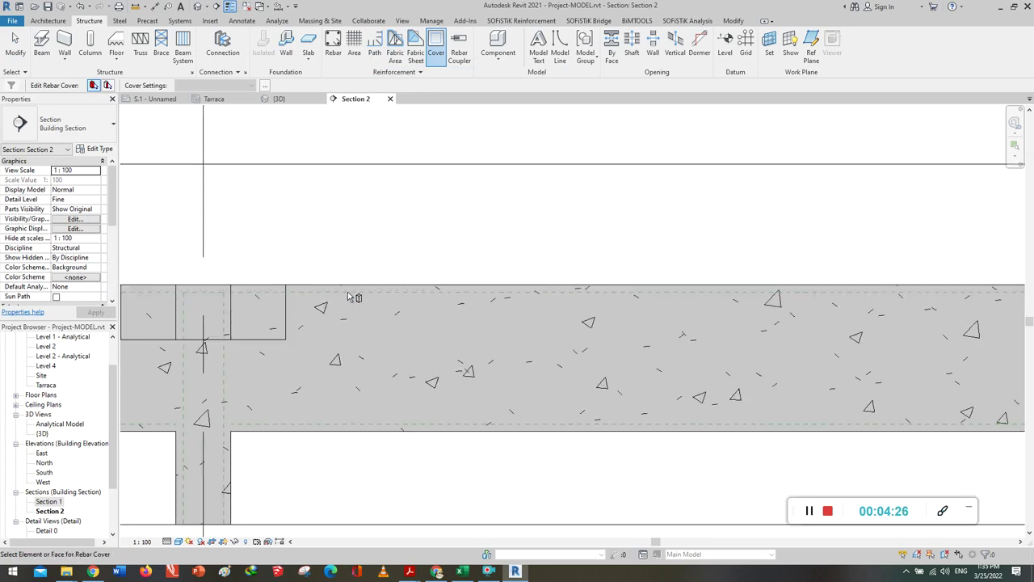
{"action": "left_click", "coordinate": [347, 287]}
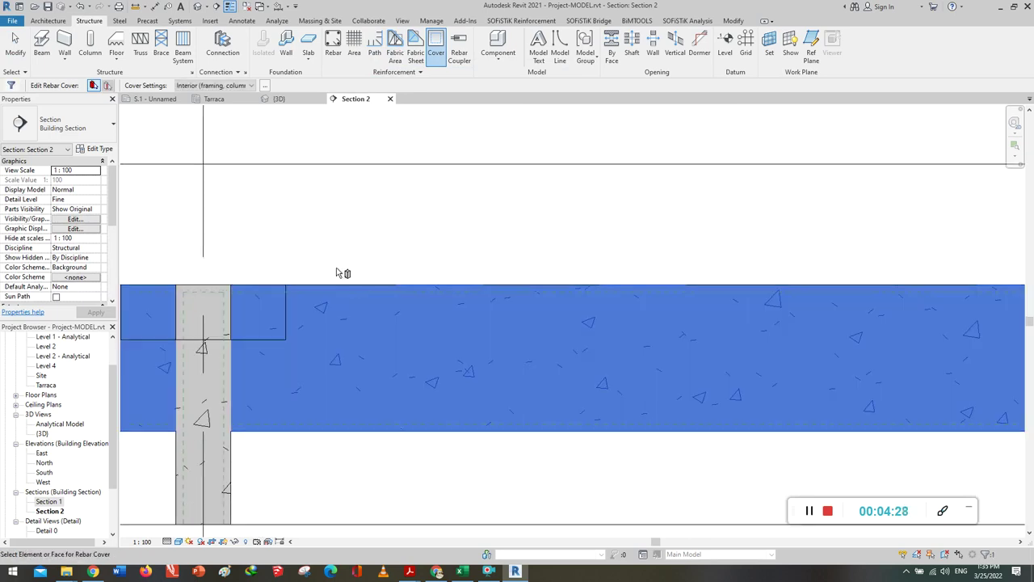
{"action": "left_click", "coordinate": [251, 86]}
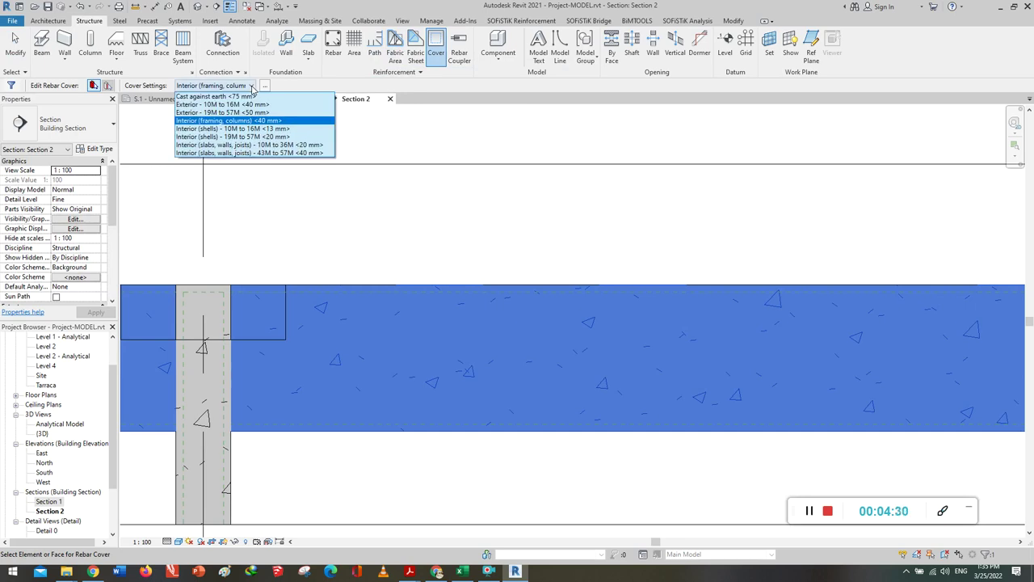
{"action": "left_click", "coordinate": [266, 147]}
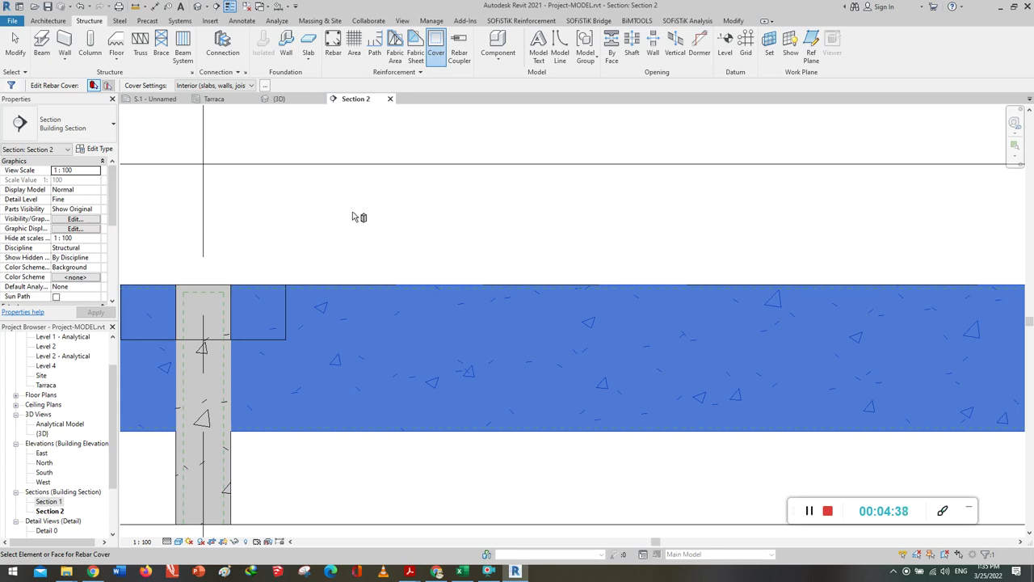
{"action": "key", "text": "Escape"}
{"action": "key", "text": "Escape"}
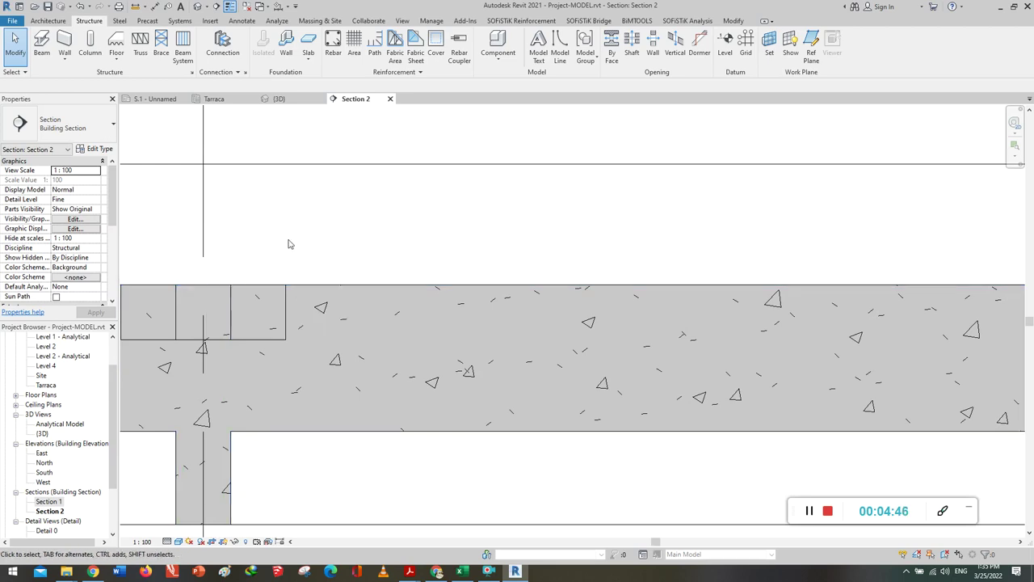
Zoom out and start placing rebar in the terrace beam.
{"action": "scroll", "coordinate": [288, 242], "scroll_direction": "down", "scroll_amount": 1}
{"action": "scroll", "coordinate": [367, 263], "scroll_direction": "down", "scroll_amount": 1}
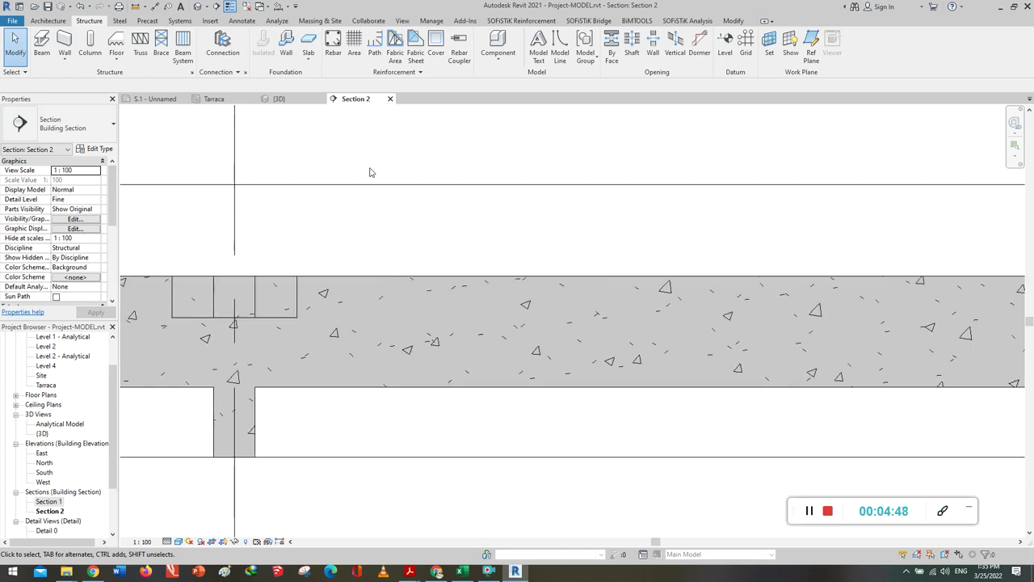
{"action": "left_click", "coordinate": [331, 46]}
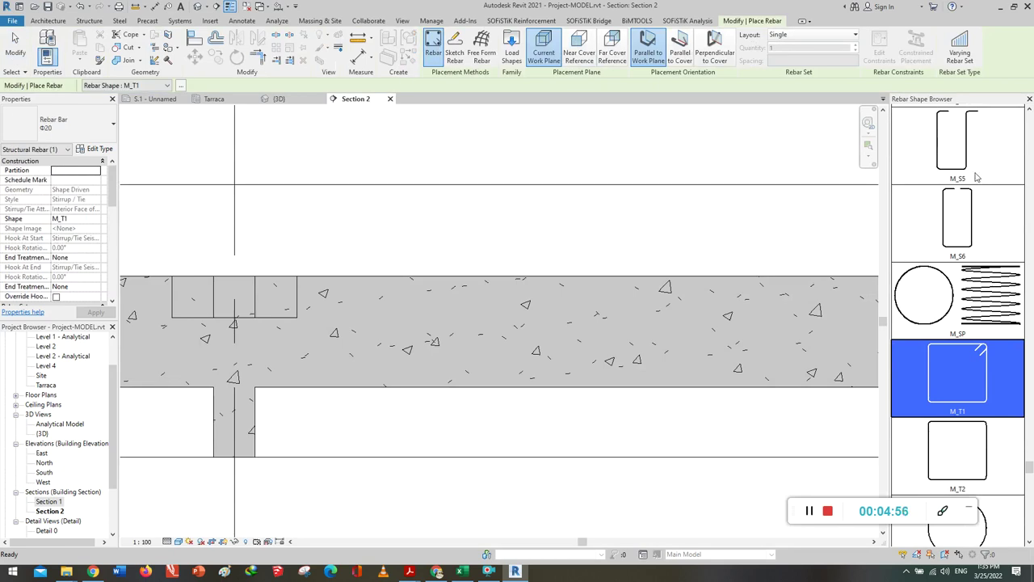
Scroll through the Rebar Shape Browser looking for a bent-up bar shape.
{"action": "scroll", "coordinate": [951, 234], "scroll_direction": "up", "scroll_amount": 4}
{"action": "scroll", "coordinate": [951, 233], "scroll_direction": "up", "scroll_amount": 5}
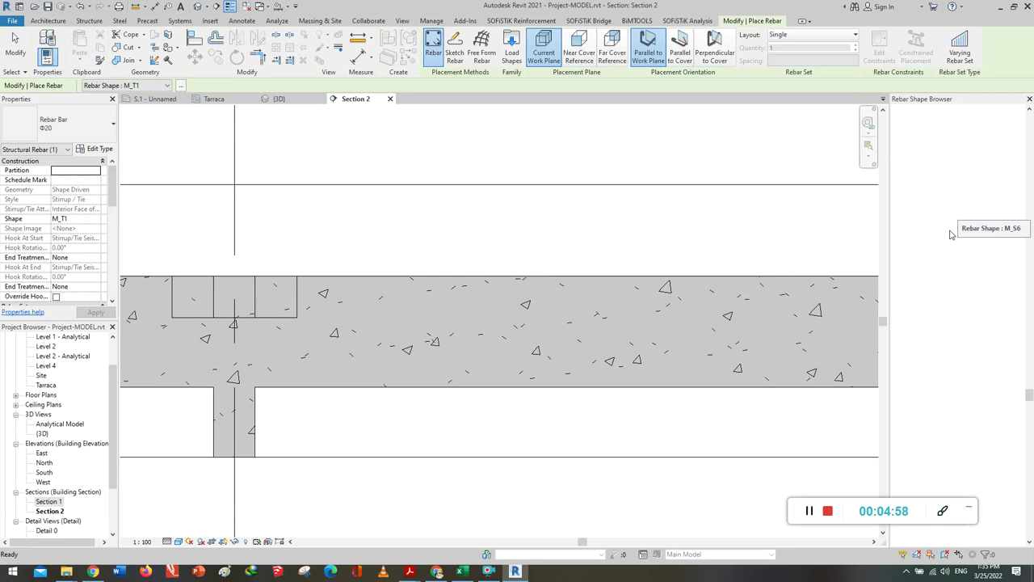
{"action": "scroll", "coordinate": [951, 233], "scroll_direction": "up", "scroll_amount": 3}
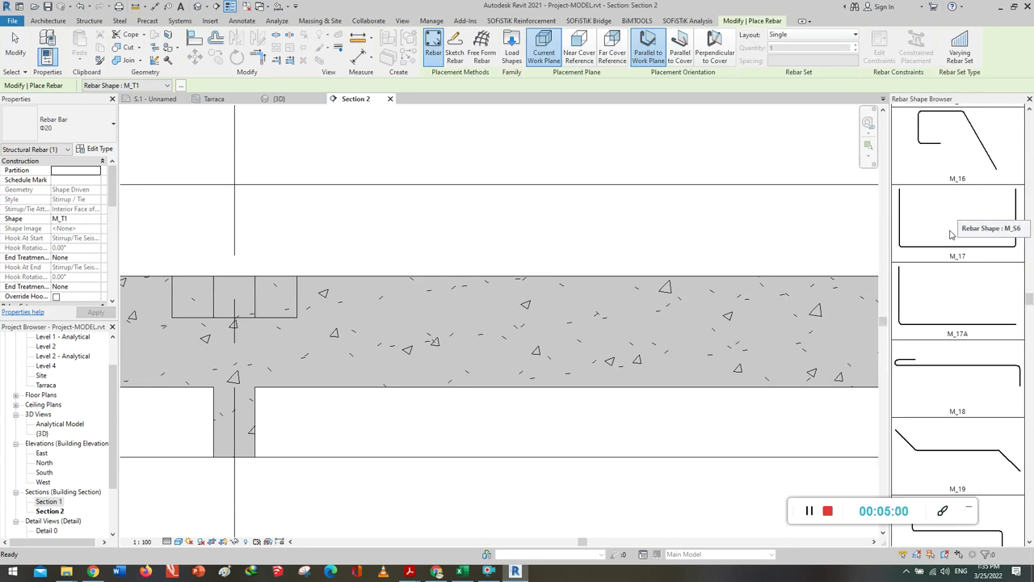
{"action": "scroll", "coordinate": [950, 233], "scroll_direction": "up", "scroll_amount": 3}
{"action": "scroll", "coordinate": [951, 234], "scroll_direction": "up", "scroll_amount": 3}
{"action": "scroll", "coordinate": [951, 234], "scroll_direction": "up", "scroll_amount": 2}
{"action": "scroll", "coordinate": [951, 234], "scroll_direction": "up", "scroll_amount": 2}
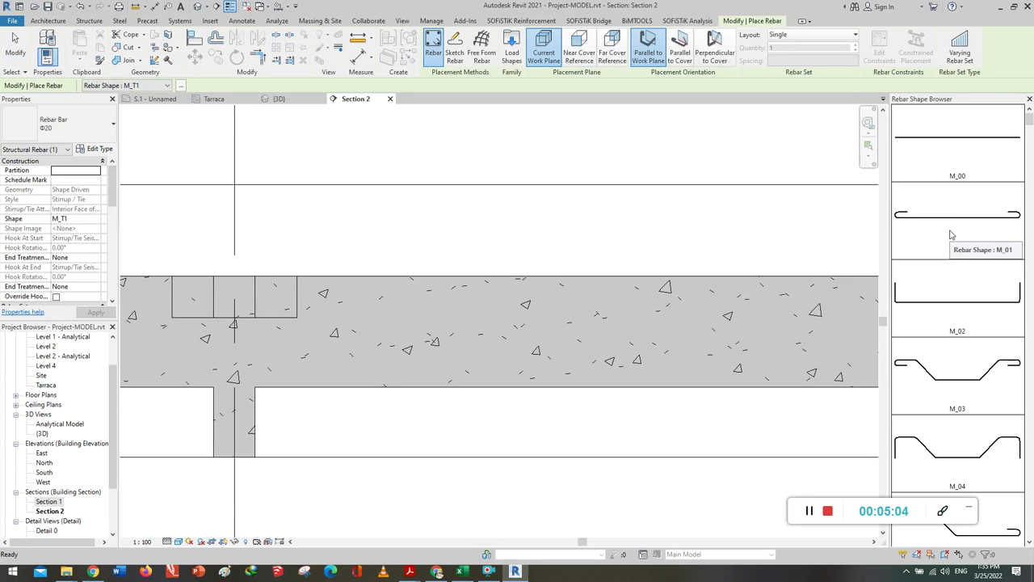
{"action": "scroll", "coordinate": [950, 234], "scroll_direction": "down", "scroll_amount": 2}
{"action": "scroll", "coordinate": [951, 242], "scroll_direction": "down", "scroll_amount": 2}
{"action": "scroll", "coordinate": [949, 254], "scroll_direction": "down", "scroll_amount": 2}
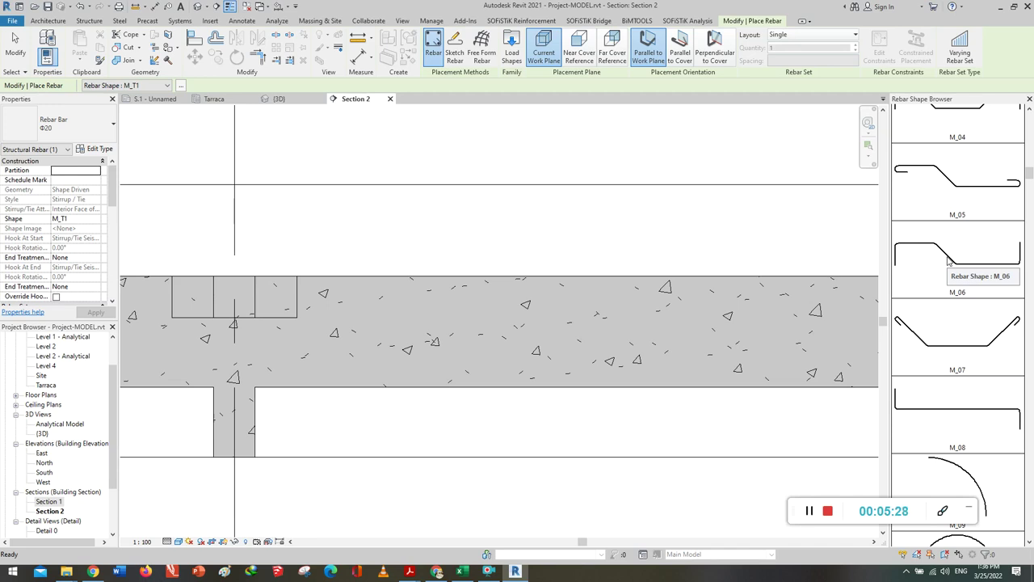
{"action": "scroll", "coordinate": [938, 315], "scroll_direction": "up", "scroll_amount": 10}
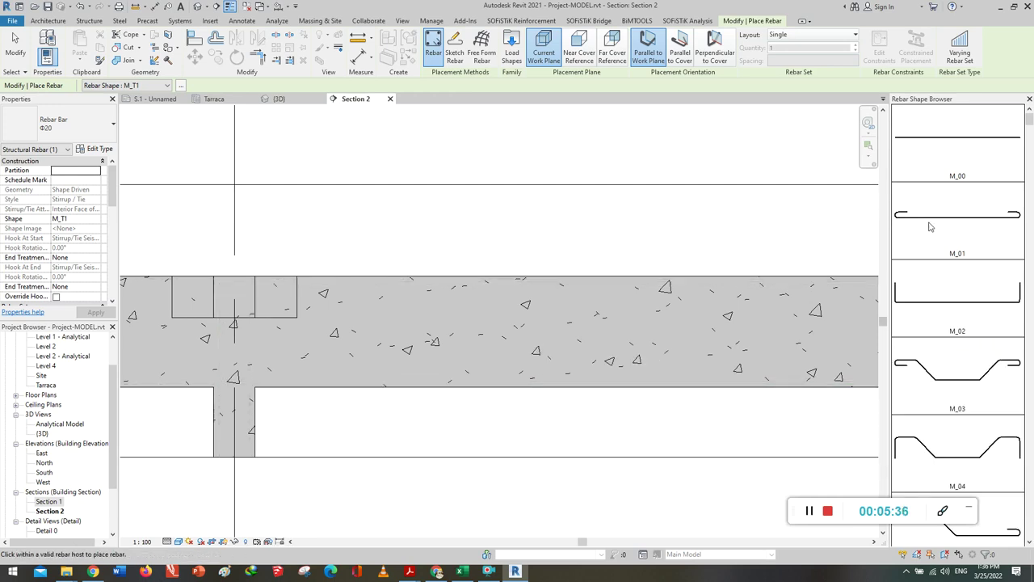
Preview the M_04 bent-up bar in the beam, flip it, then cancel placement.
{"action": "left_click", "coordinate": [929, 447]}
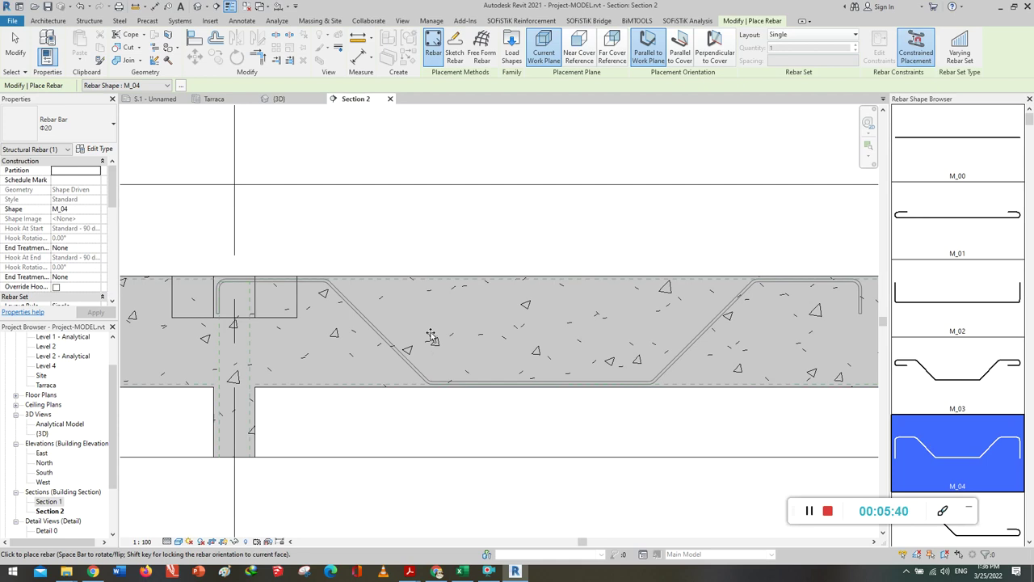
{"action": "scroll", "coordinate": [316, 342], "scroll_direction": "down", "scroll_amount": 2}
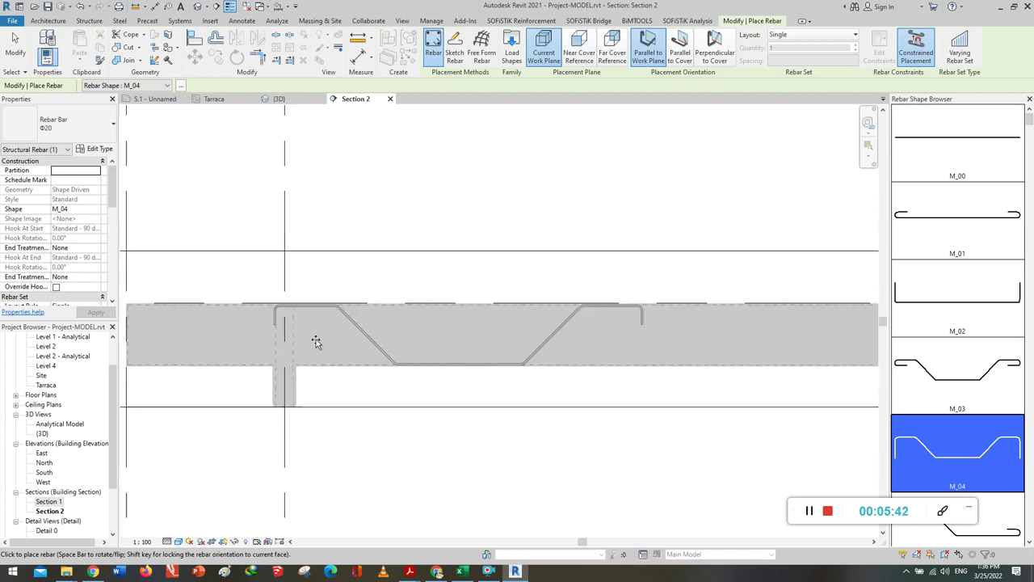
{"action": "scroll", "coordinate": [316, 342], "scroll_direction": "down", "scroll_amount": 2}
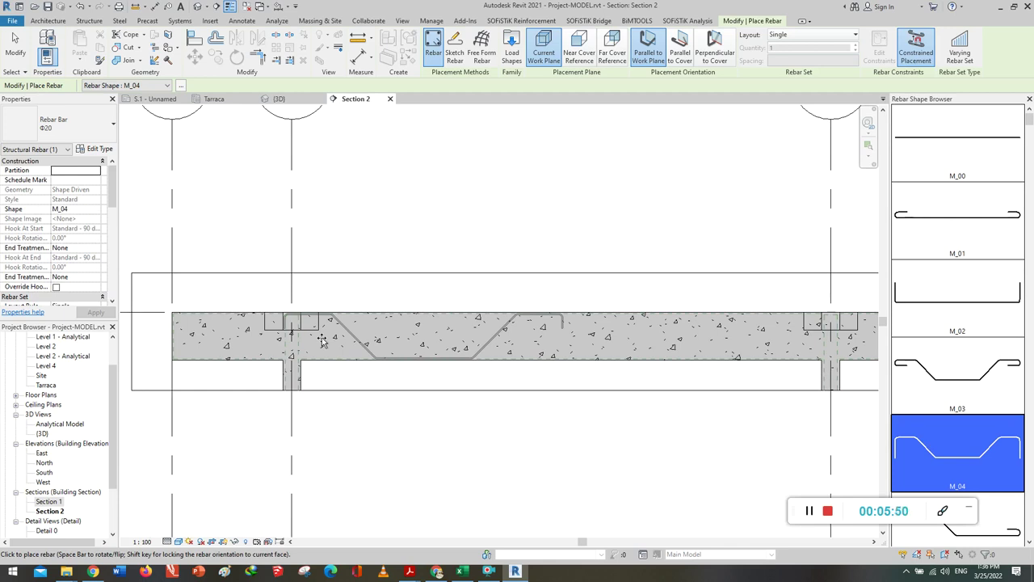
{"action": "key", "text": "space"}
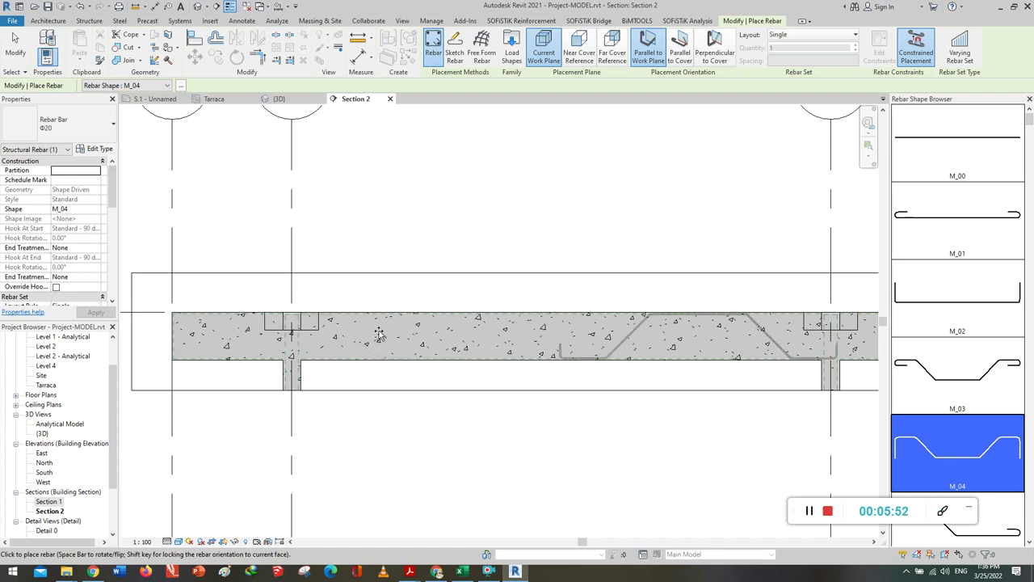
{"action": "key", "text": "Escape"}
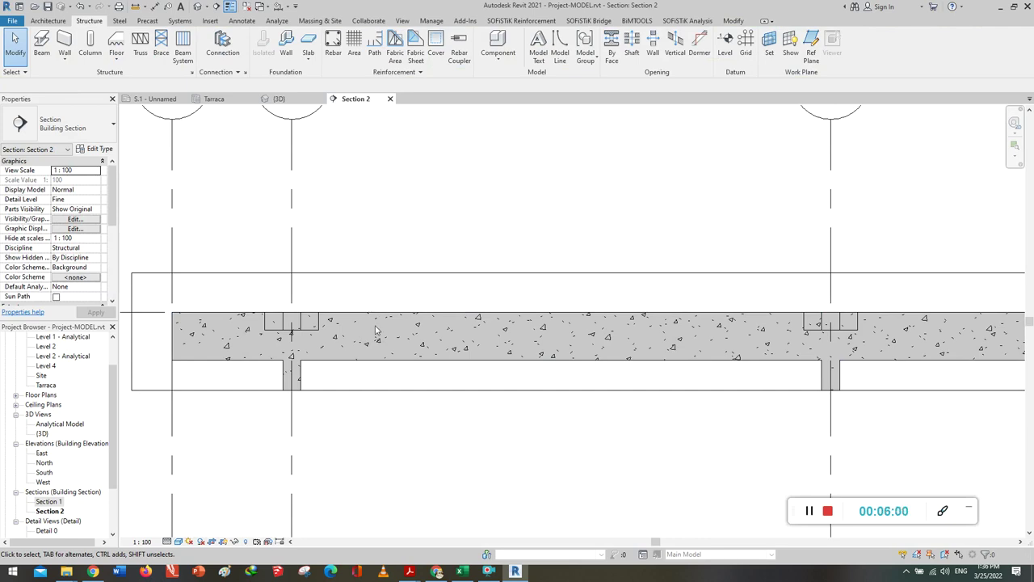
Try starting a model line, dismiss the work plane prompt, and stop drawing.
{"action": "left_click", "coordinate": [561, 47]}
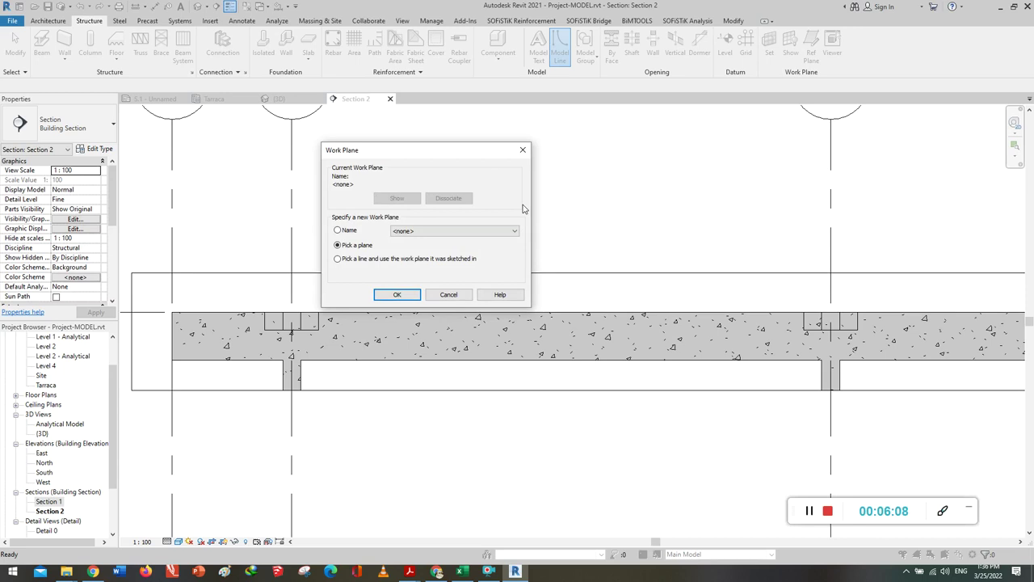
{"action": "left_click", "coordinate": [523, 149]}
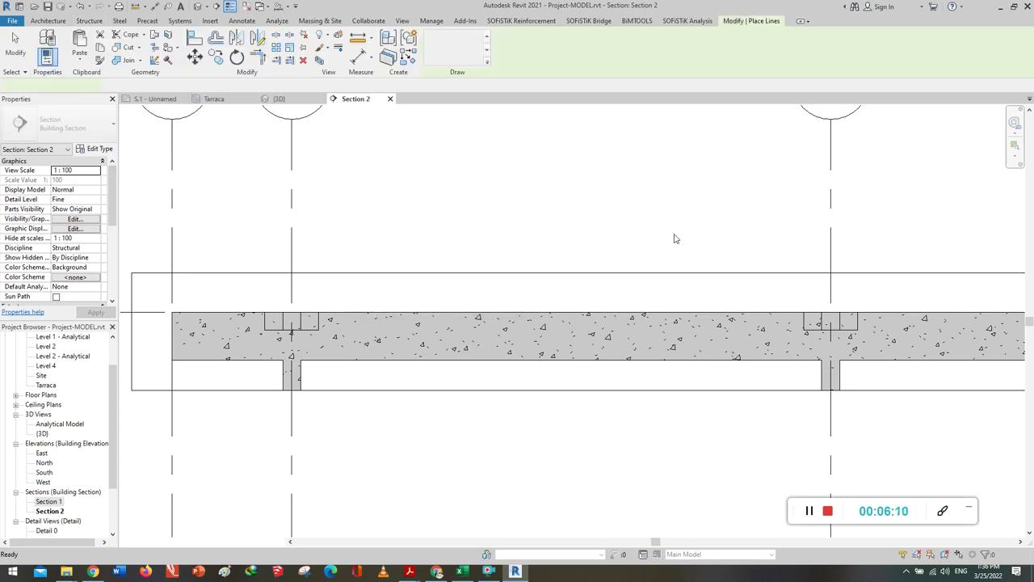
{"action": "scroll", "coordinate": [681, 246], "scroll_direction": "down", "scroll_amount": 3}
{"action": "key", "text": "Escape"}
{"action": "scroll", "coordinate": [638, 252], "scroll_direction": "down", "scroll_amount": 1}
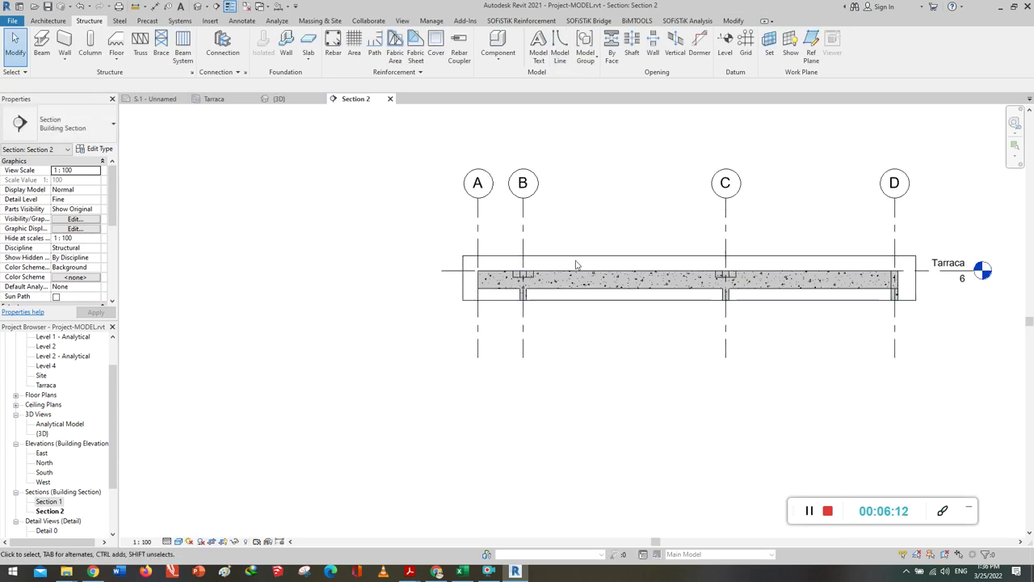
Switch to the Tarraca plan and back to Section 2, centring the beam in view.
{"action": "left_click", "coordinate": [225, 100]}
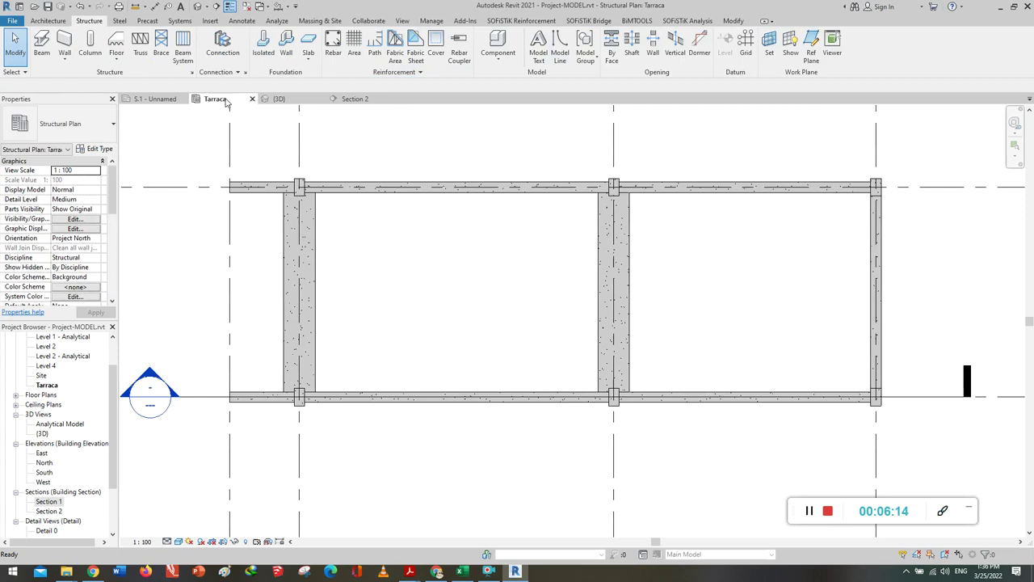
{"action": "scroll", "coordinate": [425, 406], "scroll_direction": "down", "scroll_amount": 3}
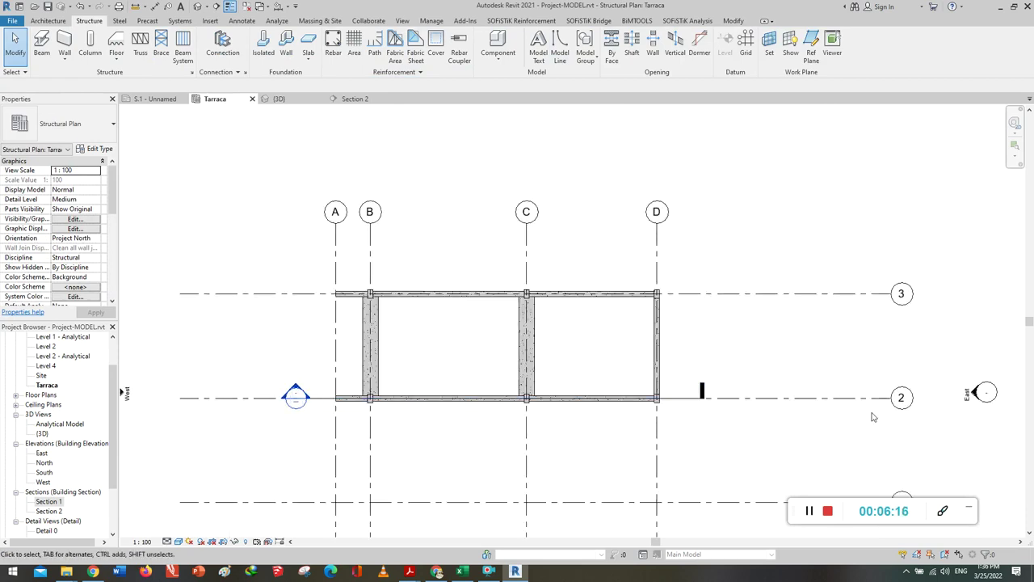
{"action": "scroll", "coordinate": [383, 400], "scroll_direction": "up", "scroll_amount": 1}
{"action": "scroll", "coordinate": [383, 398], "scroll_direction": "up", "scroll_amount": 2}
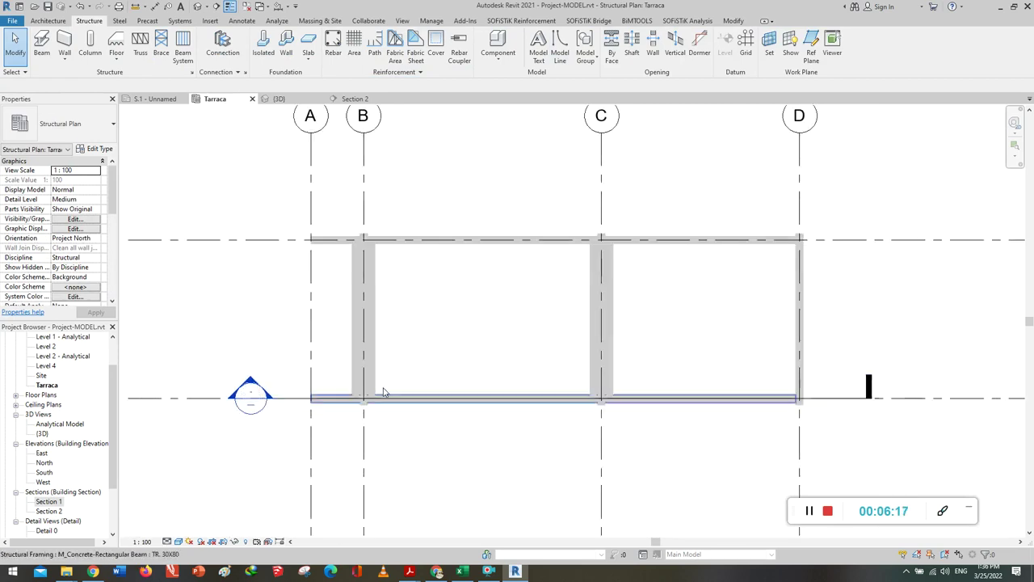
{"action": "left_click", "coordinate": [351, 100]}
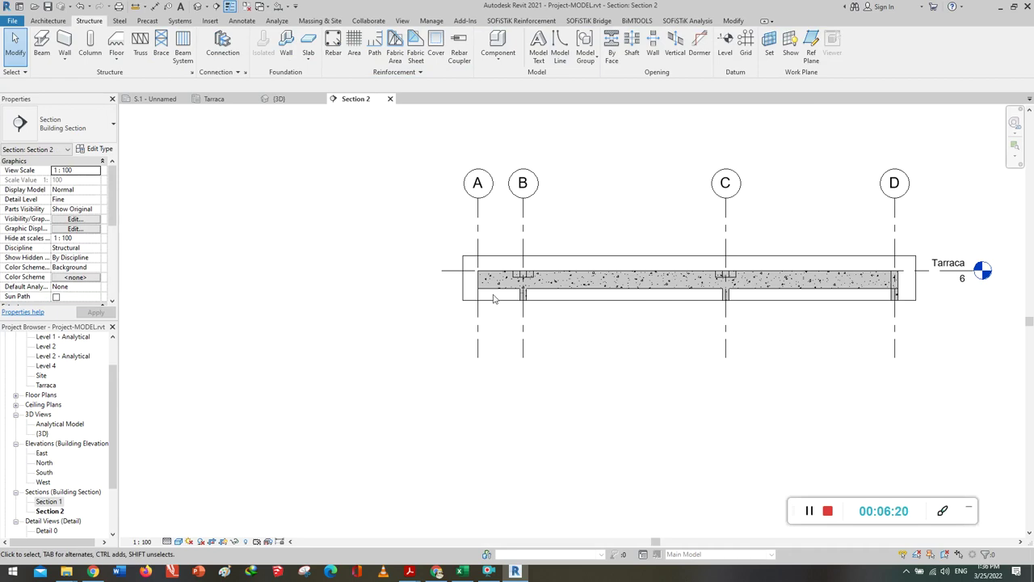
{"action": "middle_click_drag", "start_coordinate": [637, 280], "coordinate": [457, 259]}
{"action": "scroll", "coordinate": [457, 259], "scroll_direction": "up", "scroll_amount": 1}
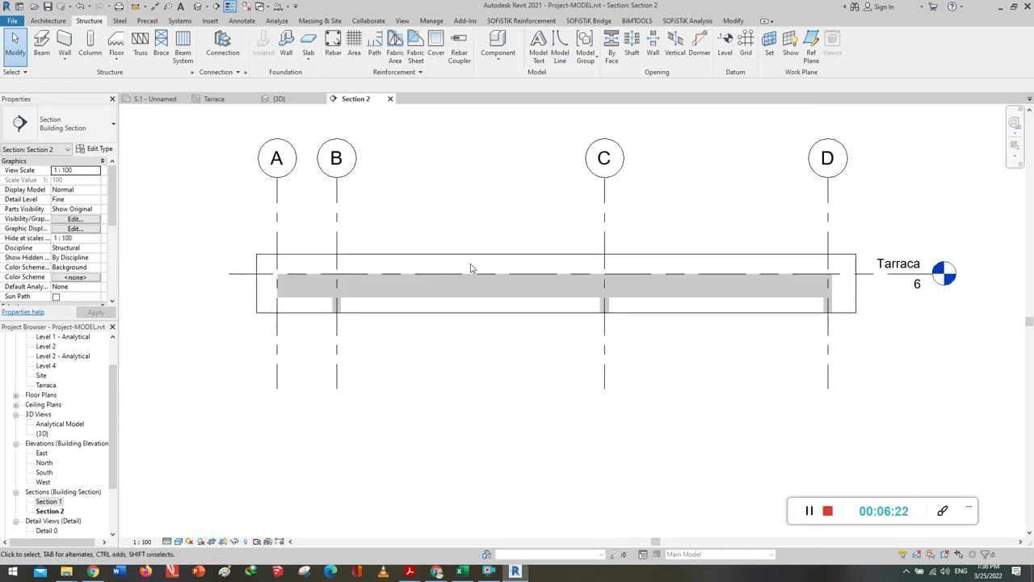
{"action": "scroll", "coordinate": [471, 268], "scroll_direction": "up", "scroll_amount": 1}
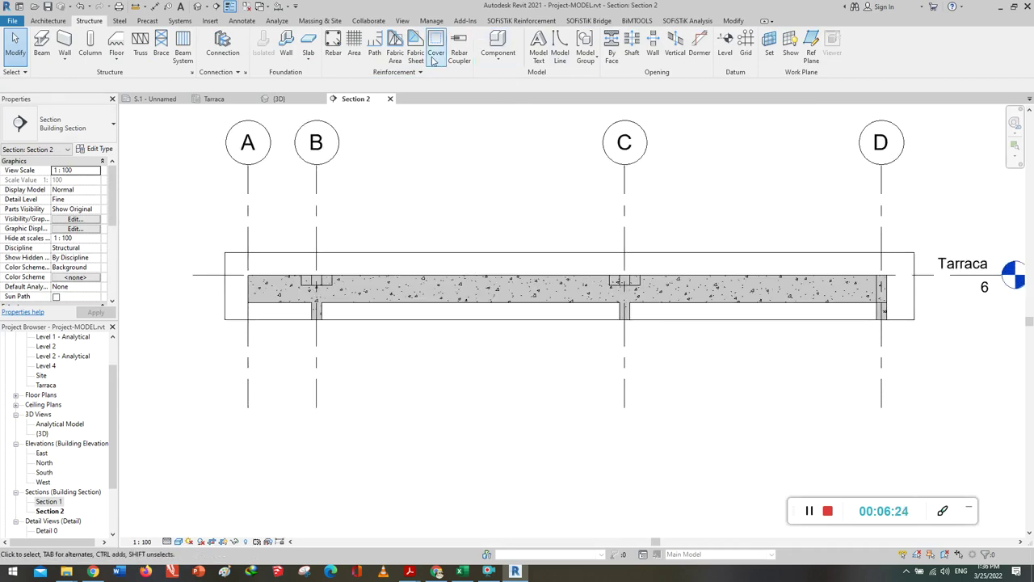
Start a model line and set Grid : 2 as the work plane.
{"action": "left_click", "coordinate": [560, 44]}
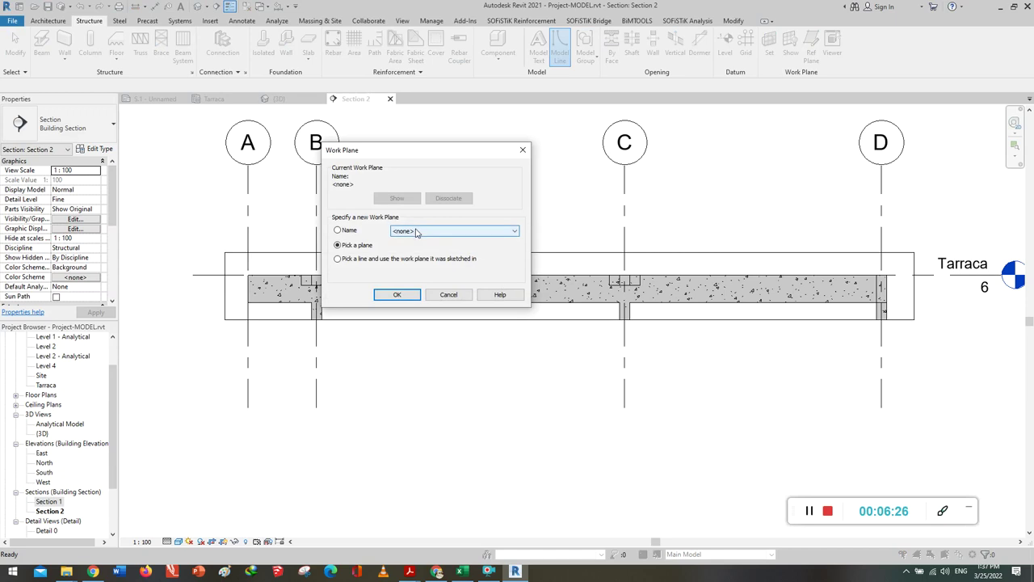
{"action": "left_click", "coordinate": [419, 231]}
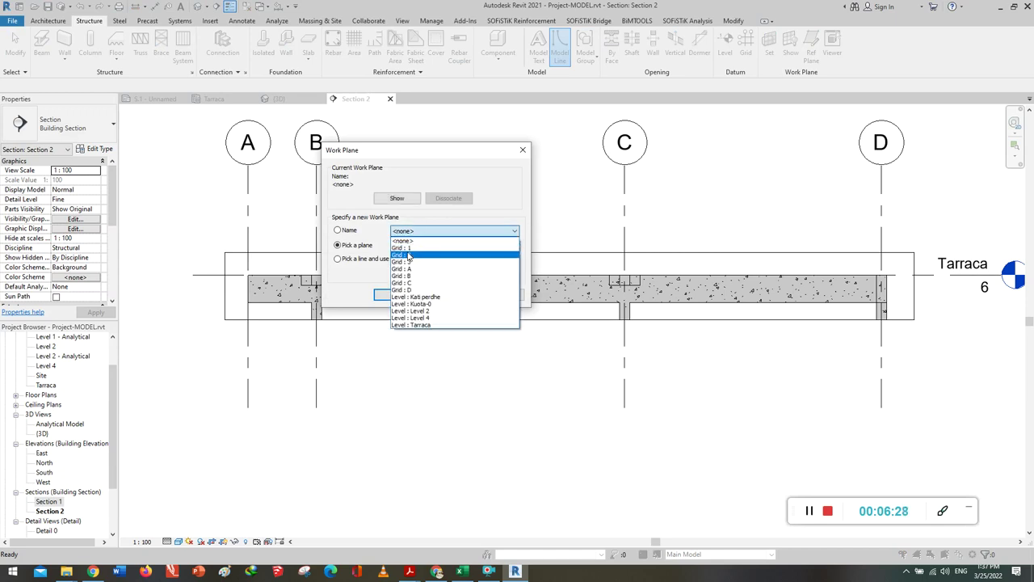
{"action": "left_click", "coordinate": [408, 255]}
{"action": "left_click", "coordinate": [399, 295]}
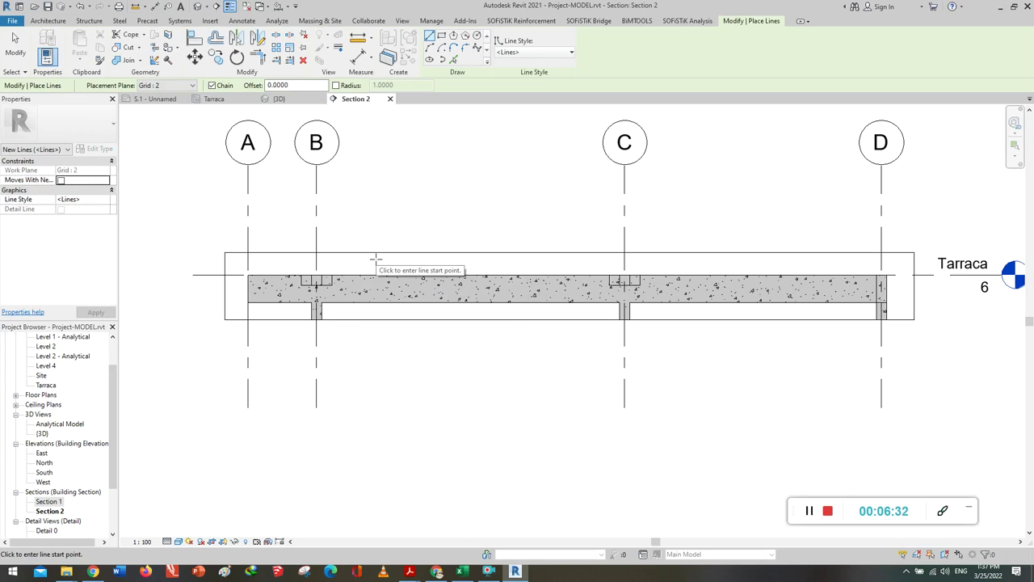
Sketch a model line at grid B: short leg above the beam, 2.2 horizontal, leg below.
{"action": "scroll", "coordinate": [322, 280], "scroll_direction": "up", "scroll_amount": 2}
{"action": "scroll", "coordinate": [325, 281], "scroll_direction": "up", "scroll_amount": 3}
{"action": "scroll", "coordinate": [327, 279], "scroll_direction": "up", "scroll_amount": 2}
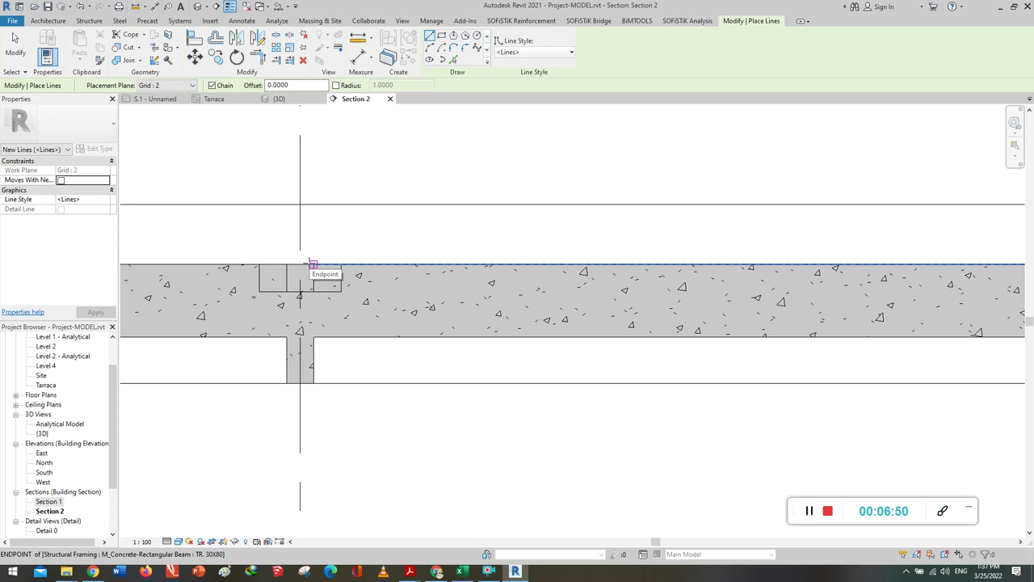
{"action": "left_click", "coordinate": [313, 263]}
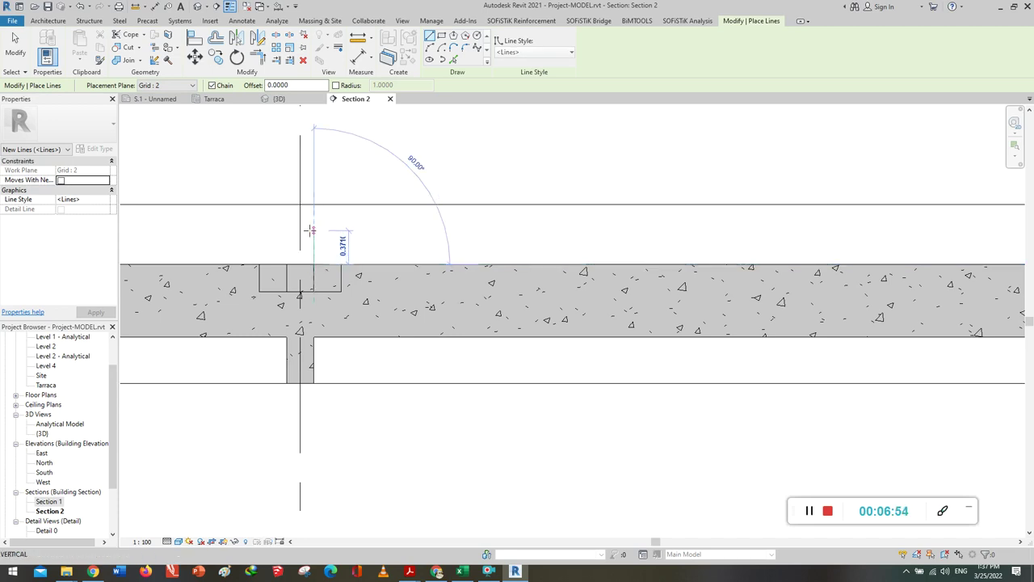
{"action": "left_click", "coordinate": [375, 234]}
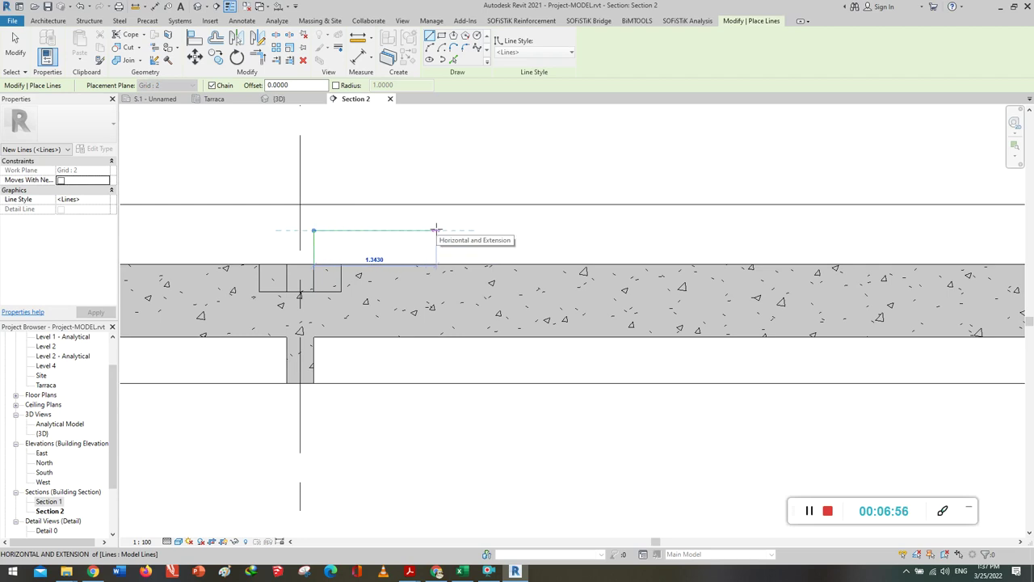
{"action": "type", "text": "2.2"}
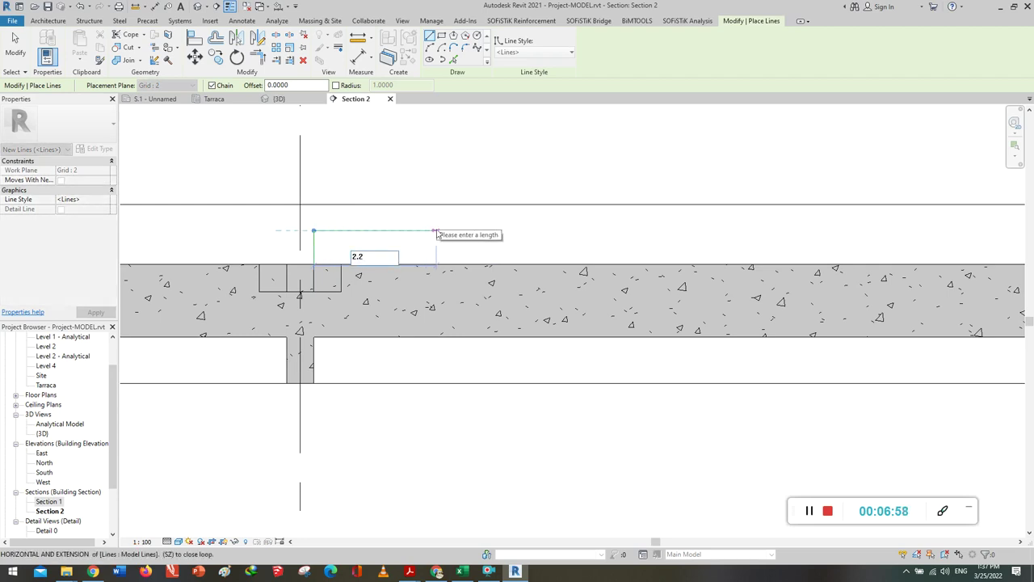
{"action": "key", "text": "Return"}
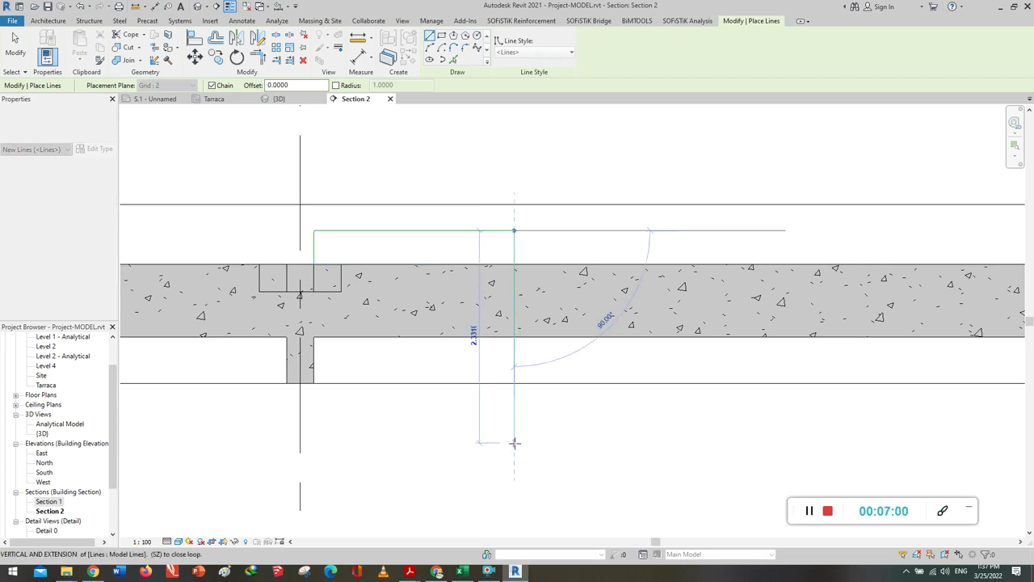
{"action": "left_click", "coordinate": [511, 443]}
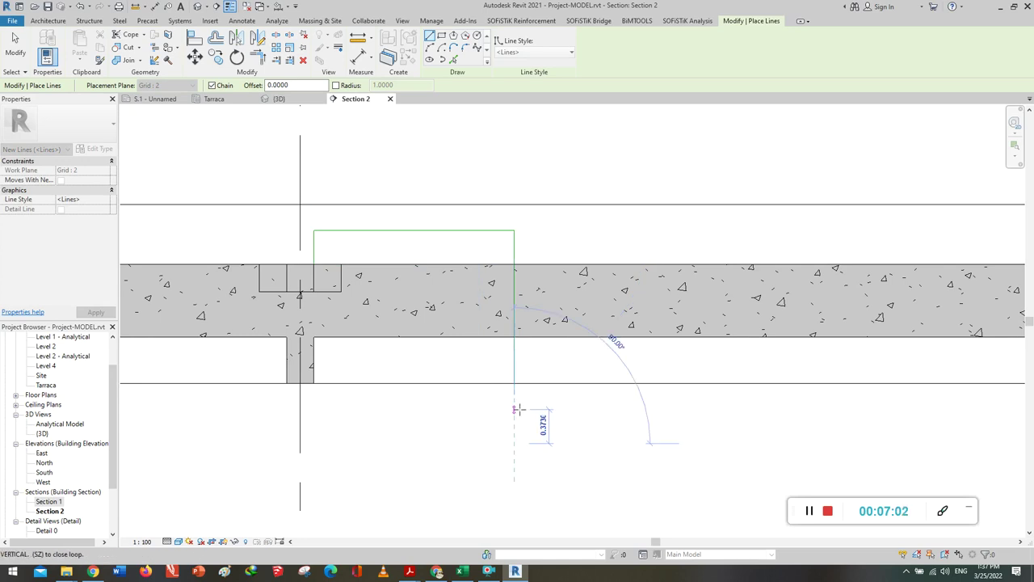
{"action": "scroll", "coordinate": [235, 383], "scroll_direction": "down", "scroll_amount": 2}
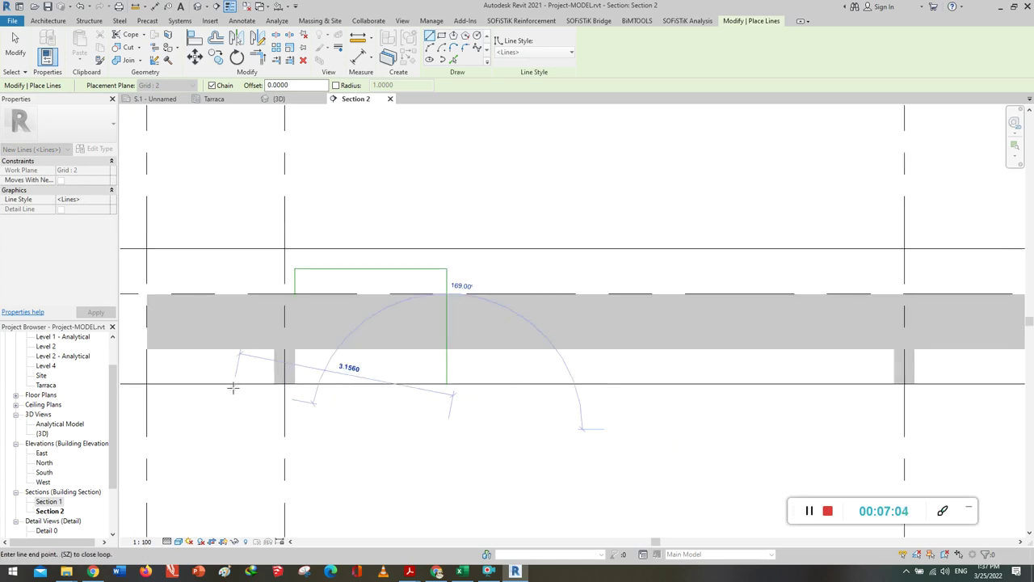
{"action": "key", "text": "Escape"}
Sketch a matching line at the beam's right end: short leg up, 2.2 leftward, leg down.
{"action": "scroll", "coordinate": [895, 284], "scroll_direction": "up", "scroll_amount": 2}
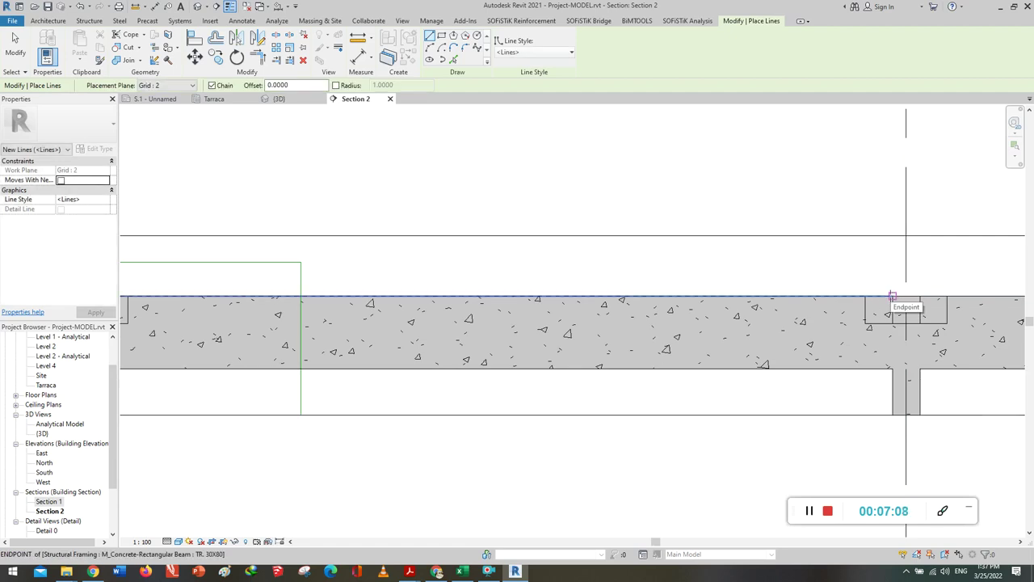
{"action": "left_click", "coordinate": [892, 295]}
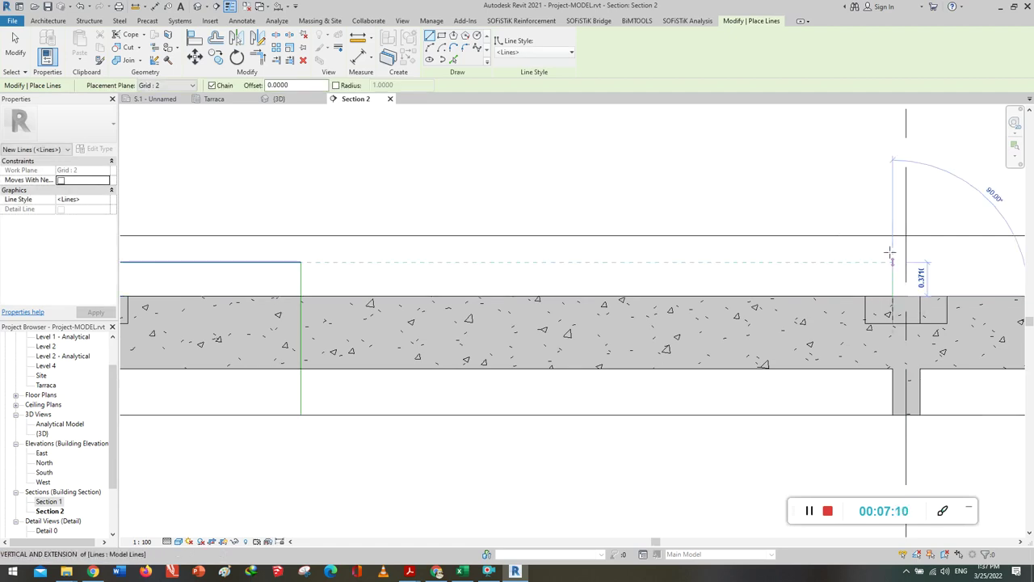
{"action": "left_click", "coordinate": [892, 261]}
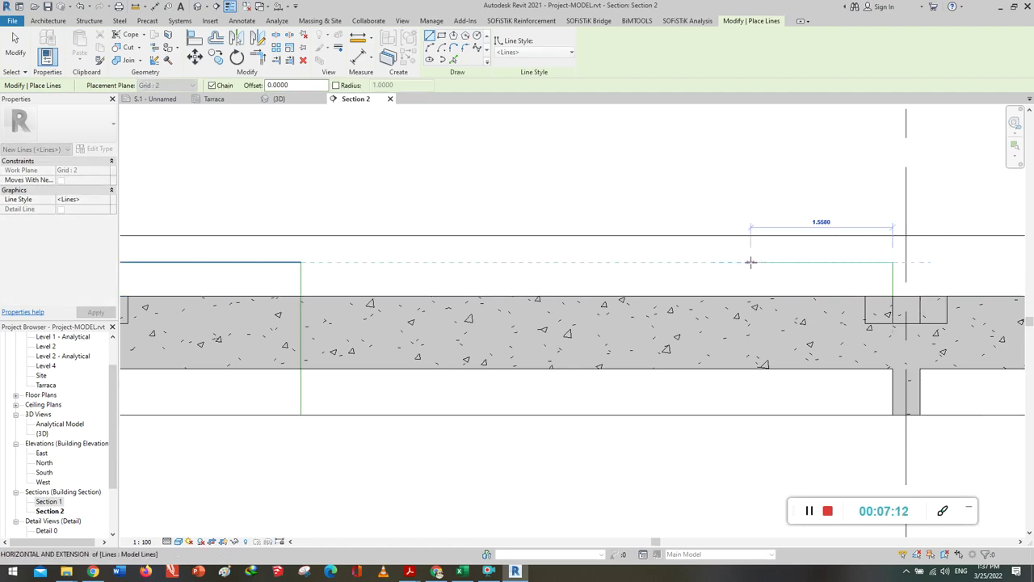
{"action": "type", "text": "2.2"}
{"action": "key", "text": "Return"}
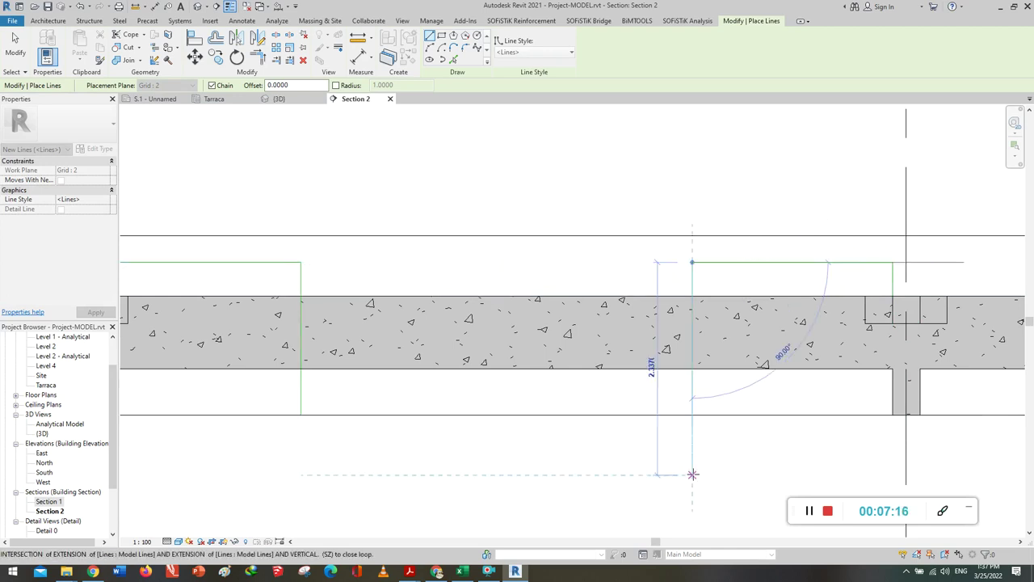
{"action": "left_click", "coordinate": [693, 415]}
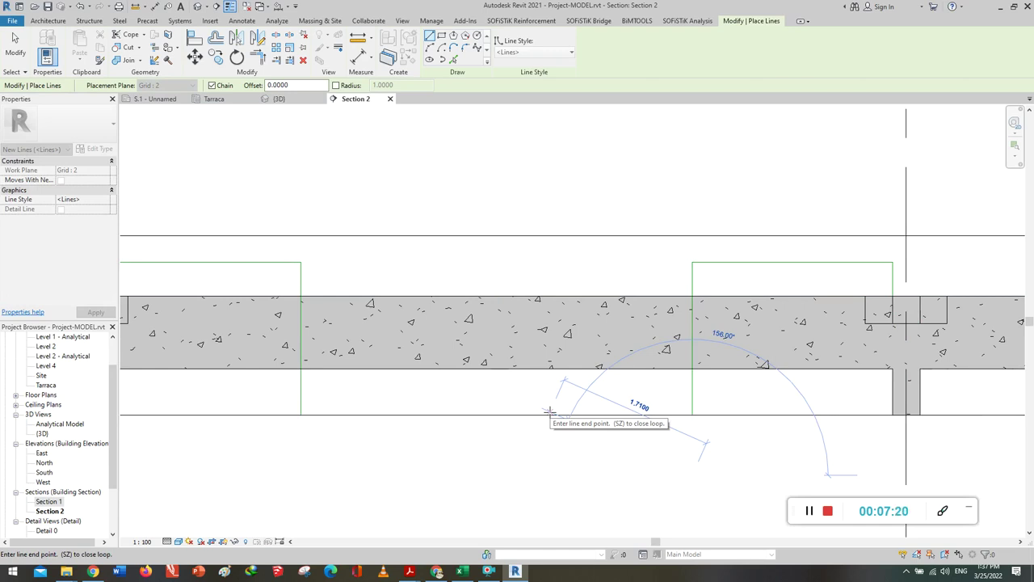
{"action": "key", "text": "Escape"}
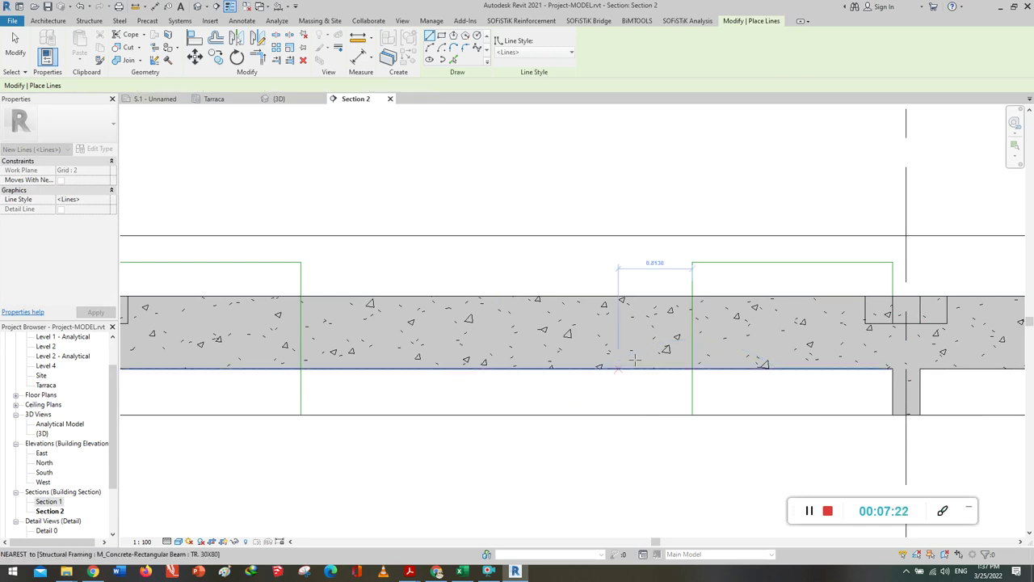
Draw a 0.8 line from the grid C column's right edge, then a vertical leg above the slab.
{"action": "scroll", "coordinate": [692, 297], "scroll_direction": "up", "scroll_amount": 1}
{"action": "scroll", "coordinate": [692, 297], "scroll_direction": "up", "scroll_amount": 1}
{"action": "scroll", "coordinate": [692, 298], "scroll_direction": "up", "scroll_amount": 1}
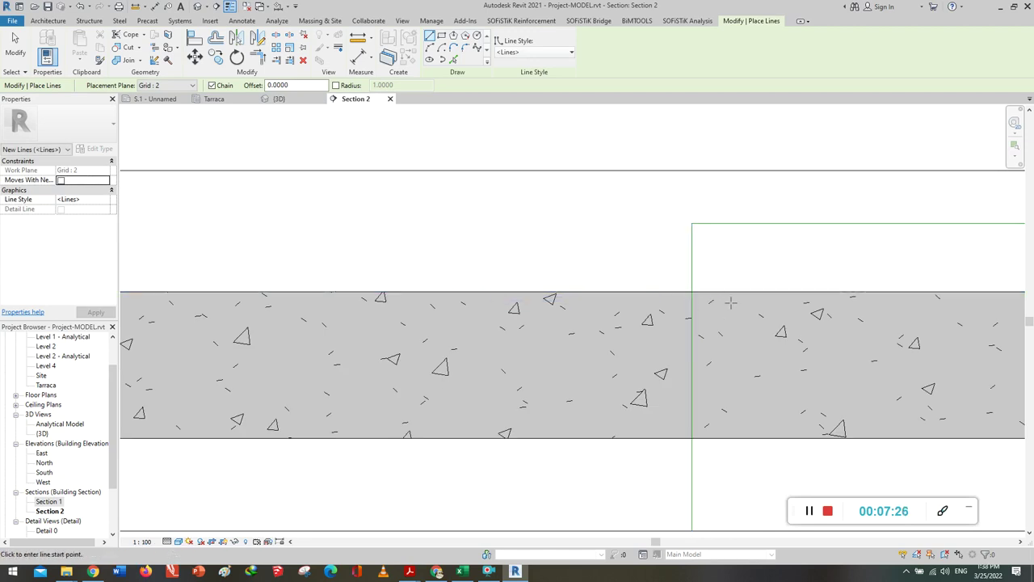
{"action": "scroll", "coordinate": [725, 300], "scroll_direction": "down", "scroll_amount": 1}
{"action": "scroll", "coordinate": [744, 297], "scroll_direction": "down", "scroll_amount": 1}
{"action": "scroll", "coordinate": [733, 314], "scroll_direction": "down", "scroll_amount": 1}
{"action": "scroll", "coordinate": [733, 314], "scroll_direction": "down", "scroll_amount": 1}
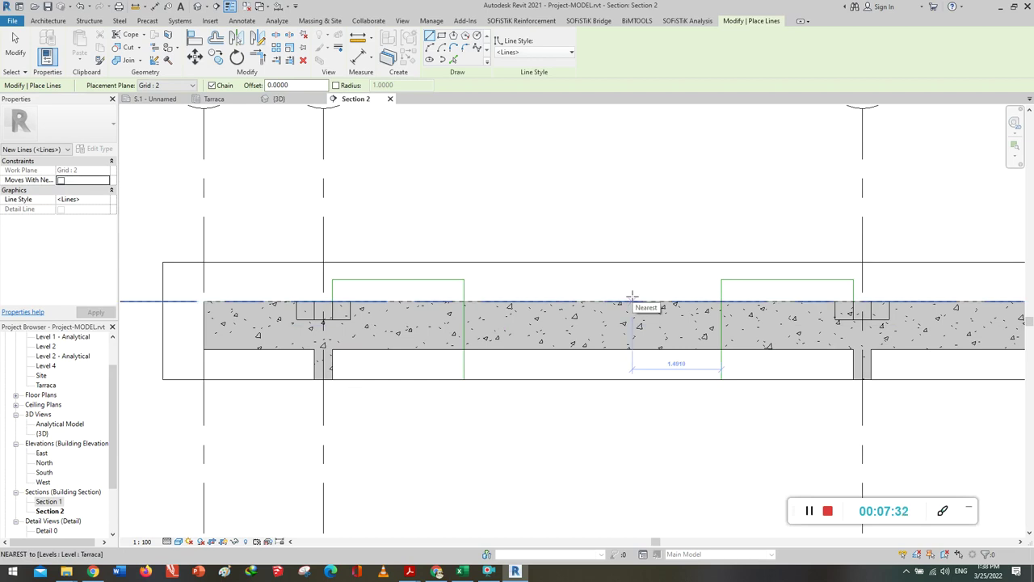
{"action": "middle_click_drag", "start_coordinate": [794, 390], "coordinate": [445, 379]}
{"action": "scroll", "coordinate": [457, 358], "scroll_direction": "up", "scroll_amount": 2}
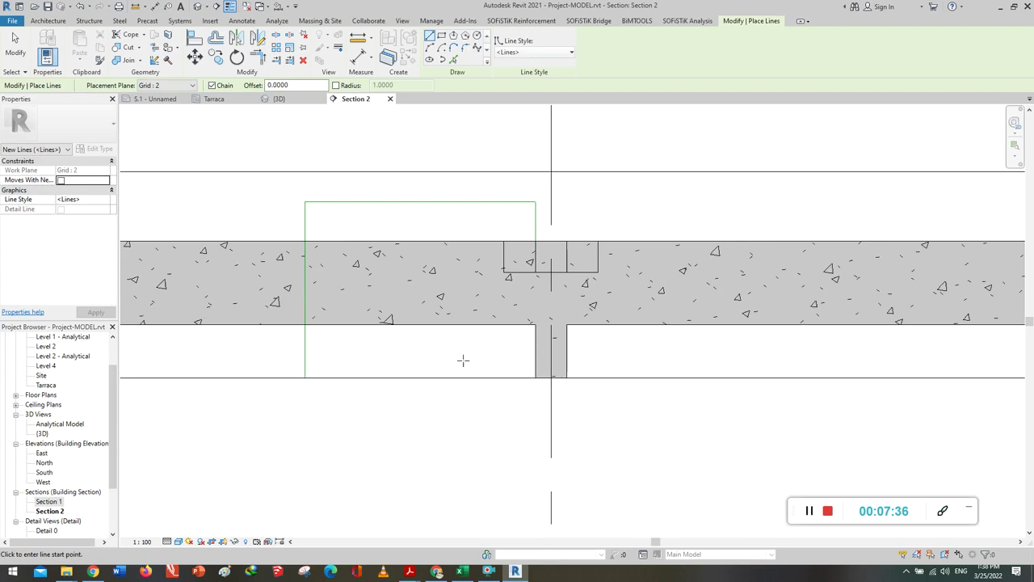
{"action": "scroll", "coordinate": [463, 357], "scroll_direction": "up", "scroll_amount": 1}
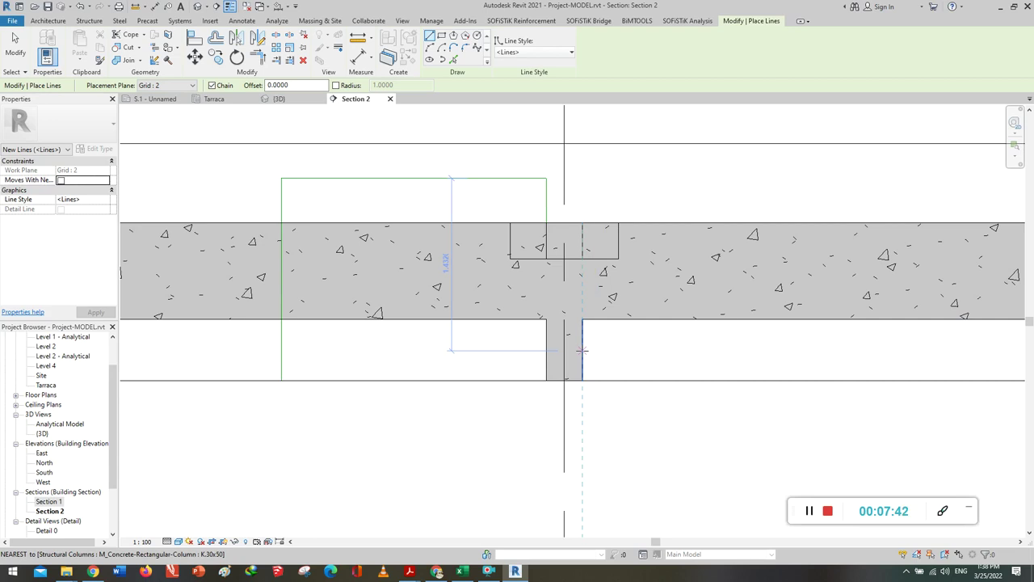
{"action": "left_click", "coordinate": [581, 350]}
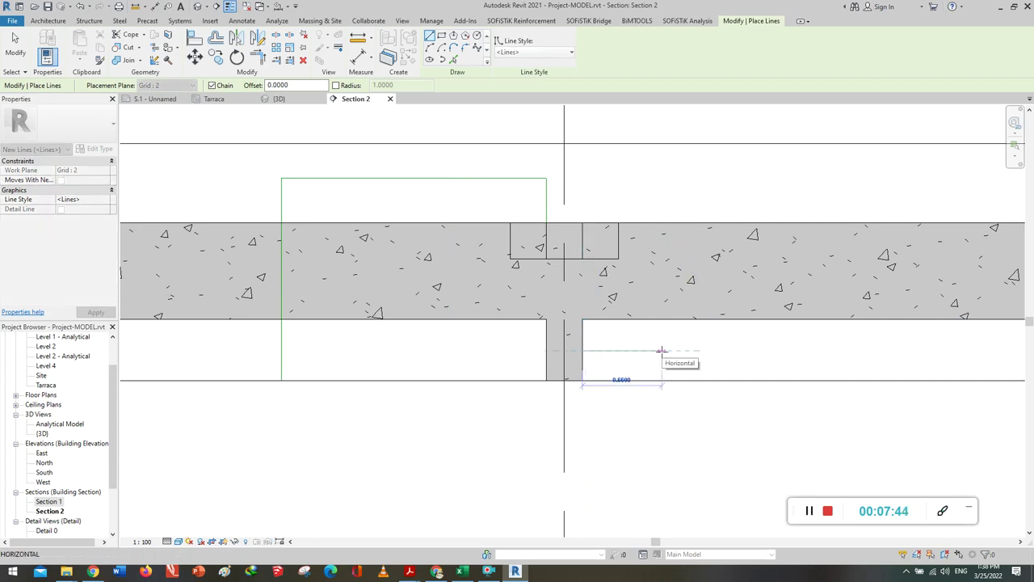
{"action": "type", "text": "0.8"}
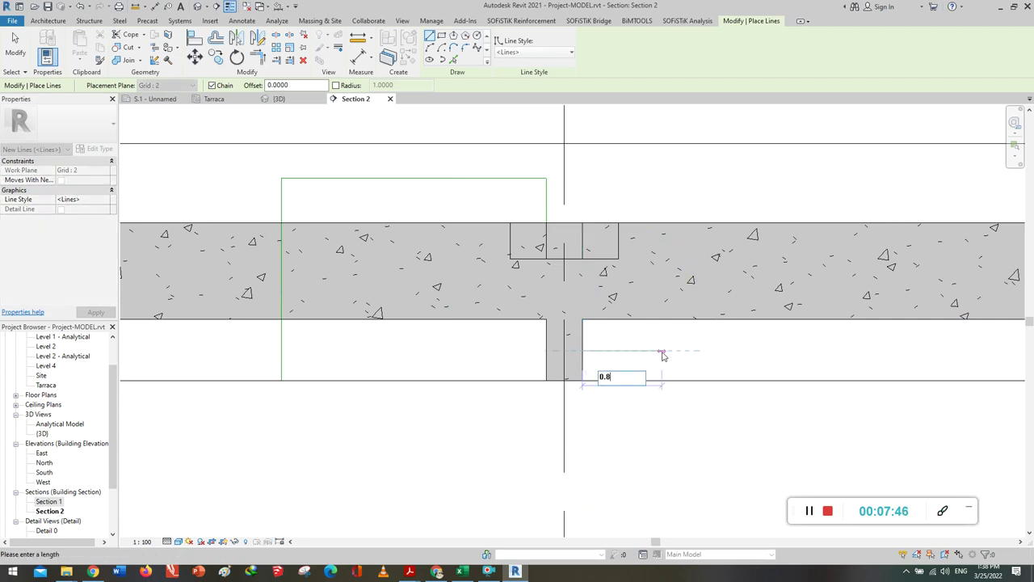
{"action": "key", "text": "Return"}
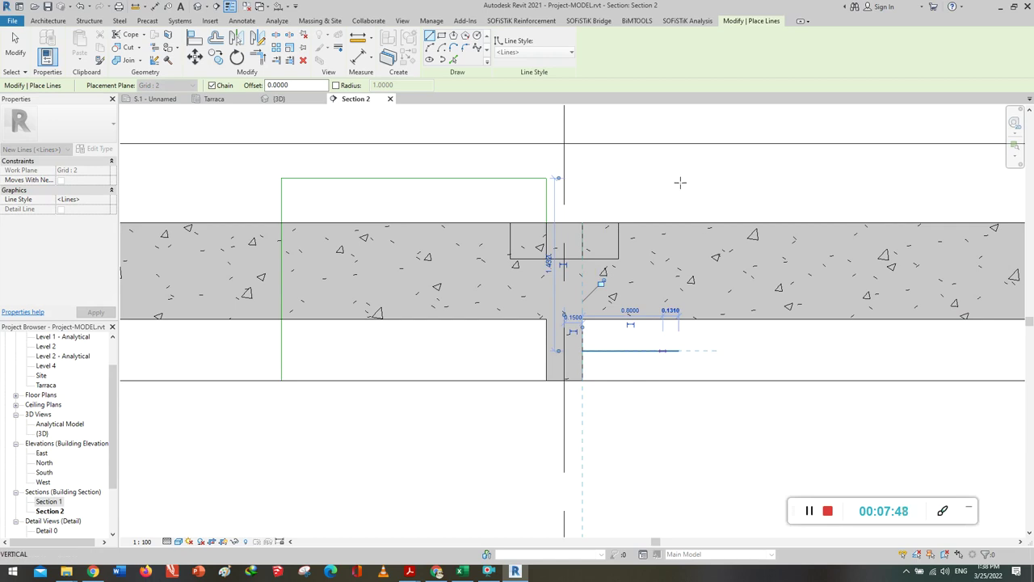
{"action": "left_click", "coordinate": [679, 178]}
{"action": "key", "text": "Escape"}
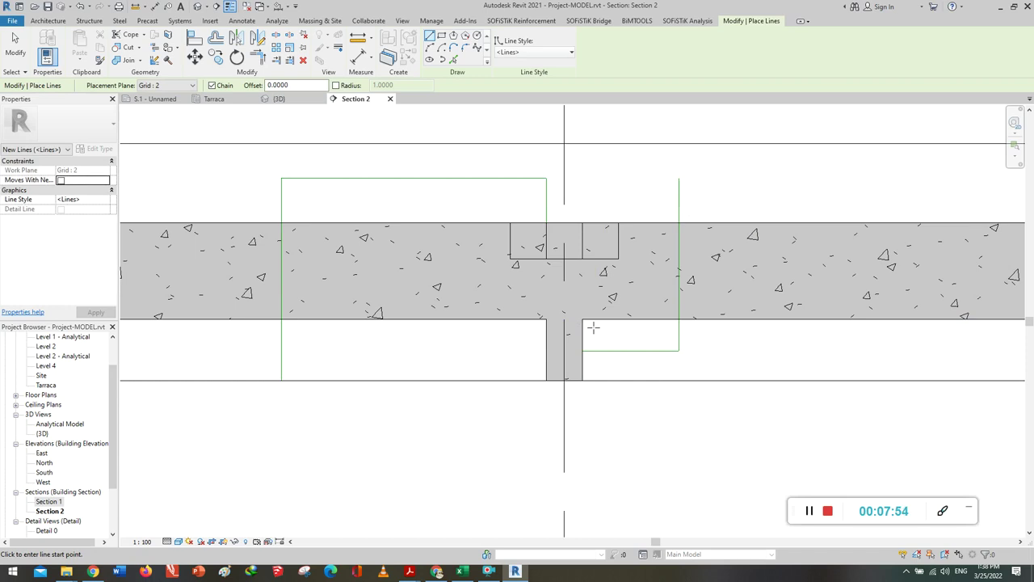
{"action": "scroll", "coordinate": [592, 327], "scroll_direction": "down", "scroll_amount": 2}
{"action": "scroll", "coordinate": [590, 339], "scroll_direction": "down", "scroll_amount": 2}
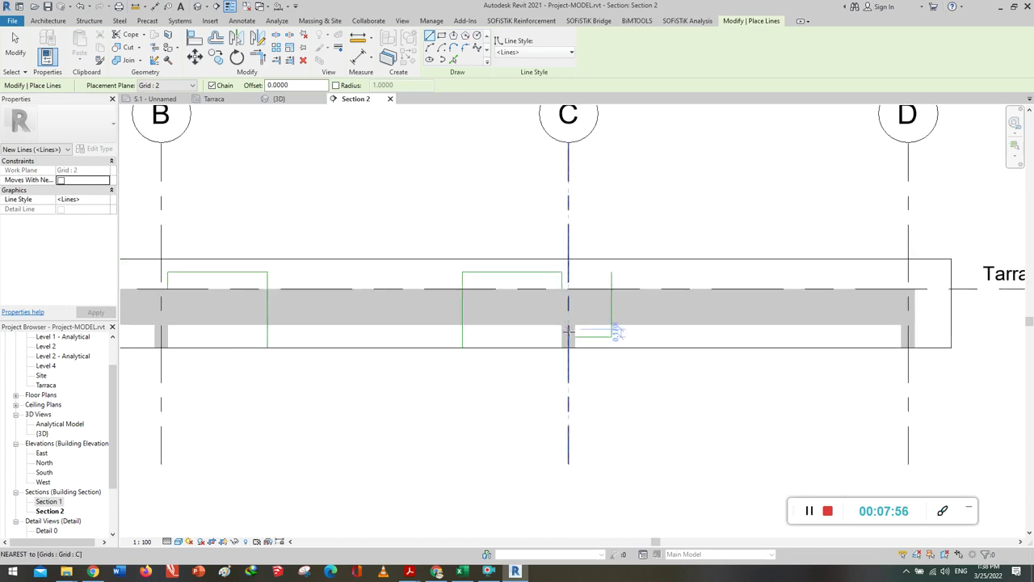
Draw a U-shaped line from the beam top midpoint: down, 0.645 across, then up above the slab.
{"action": "scroll", "coordinate": [586, 370], "scroll_direction": "down", "scroll_amount": 2}
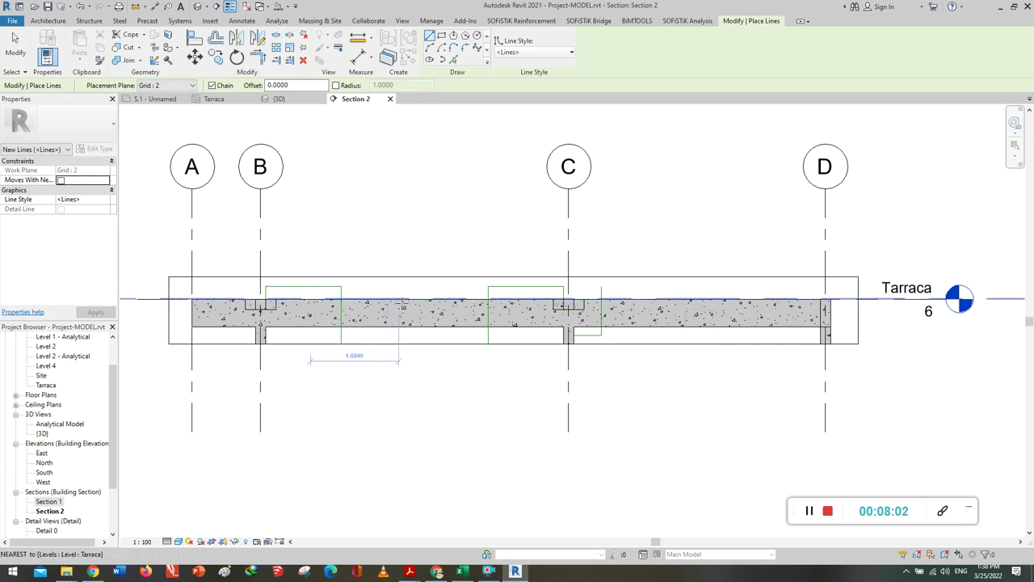
{"action": "scroll", "coordinate": [427, 304], "scroll_direction": "up", "scroll_amount": 2}
{"action": "scroll", "coordinate": [426, 304], "scroll_direction": "up", "scroll_amount": 1}
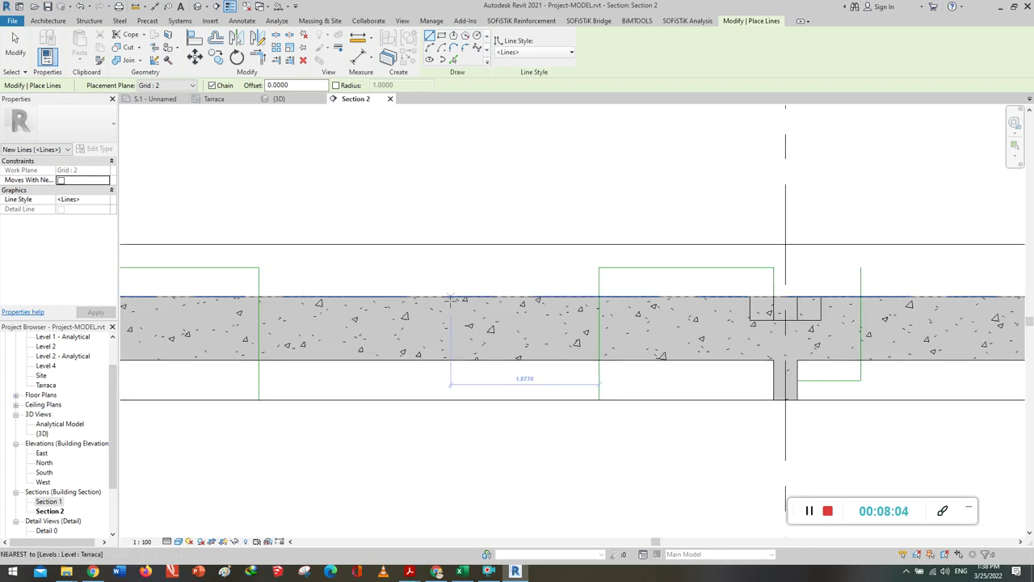
{"action": "scroll", "coordinate": [446, 301], "scroll_direction": "up", "scroll_amount": 3}
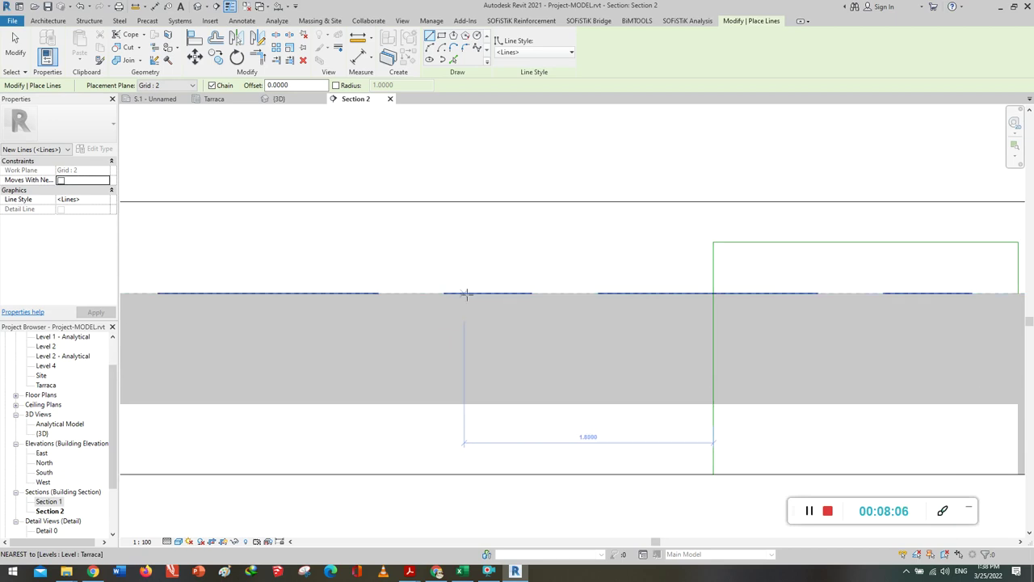
{"action": "scroll", "coordinate": [471, 300], "scroll_direction": "down", "scroll_amount": 2}
{"action": "scroll", "coordinate": [471, 301], "scroll_direction": "down", "scroll_amount": 2}
{"action": "scroll", "coordinate": [455, 299], "scroll_direction": "down", "scroll_amount": 2}
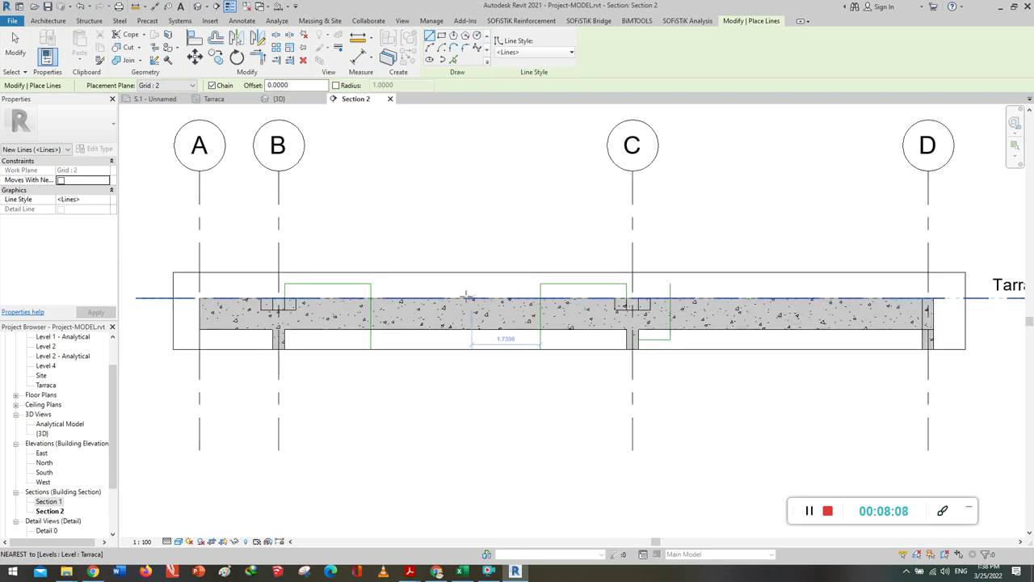
{"action": "left_click", "coordinate": [455, 299]}
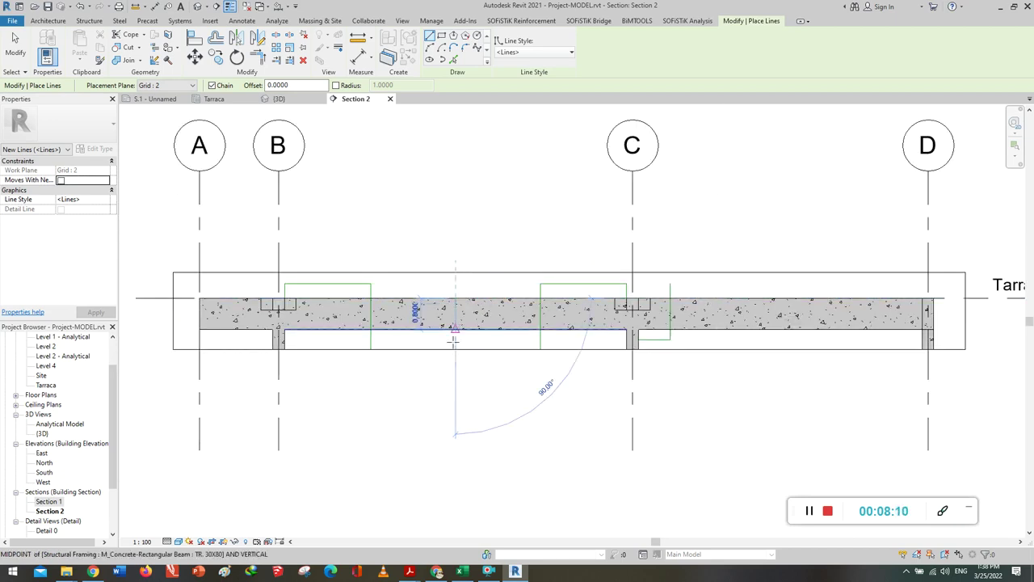
{"action": "scroll", "coordinate": [447, 339], "scroll_direction": "up", "scroll_amount": 3}
{"action": "scroll", "coordinate": [453, 307], "scroll_direction": "up", "scroll_amount": 2}
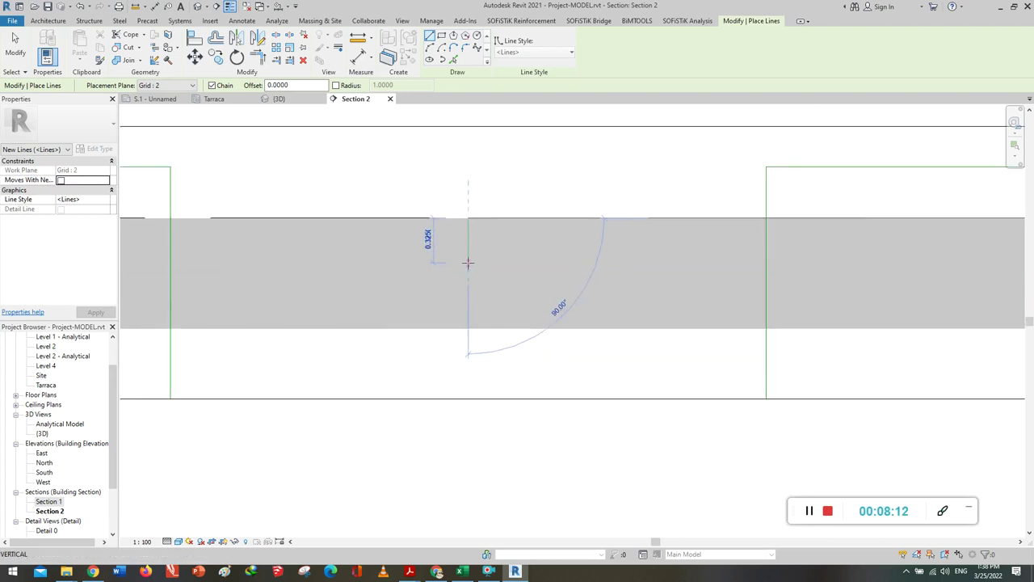
{"action": "left_click", "coordinate": [494, 263]}
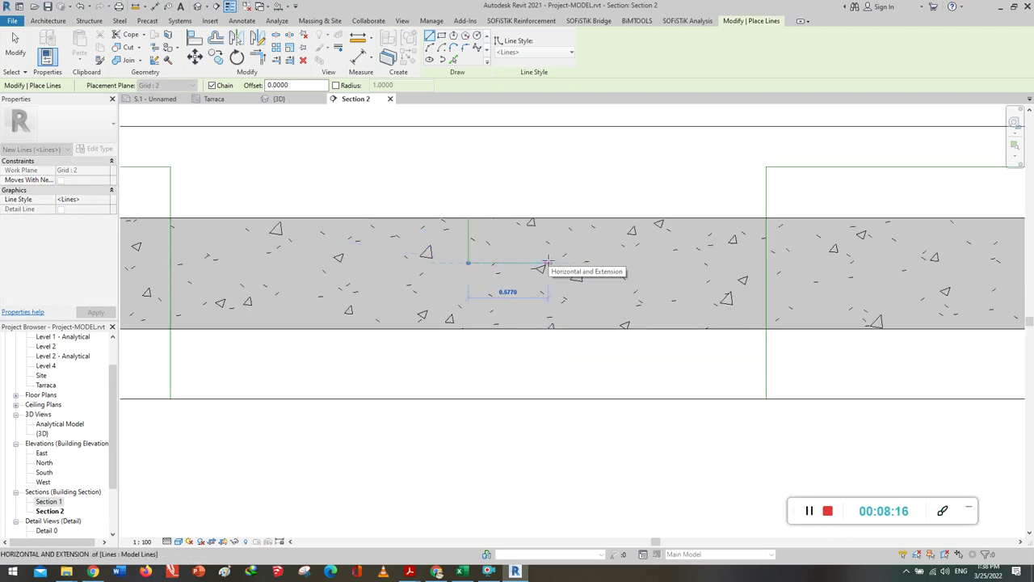
{"action": "type", "text": "0.64"}
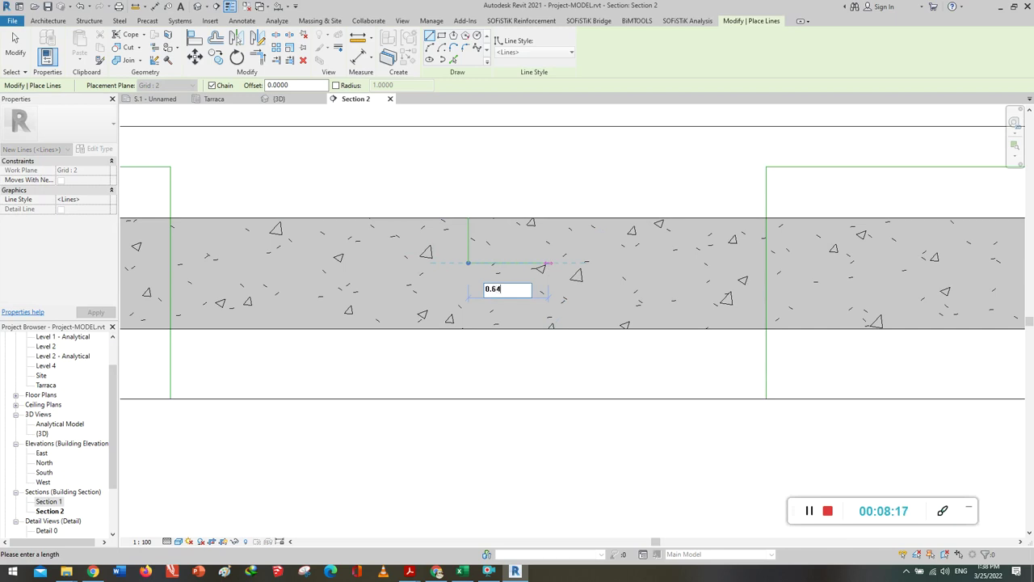
{"action": "type", "text": "5"}
{"action": "key", "text": "Return"}
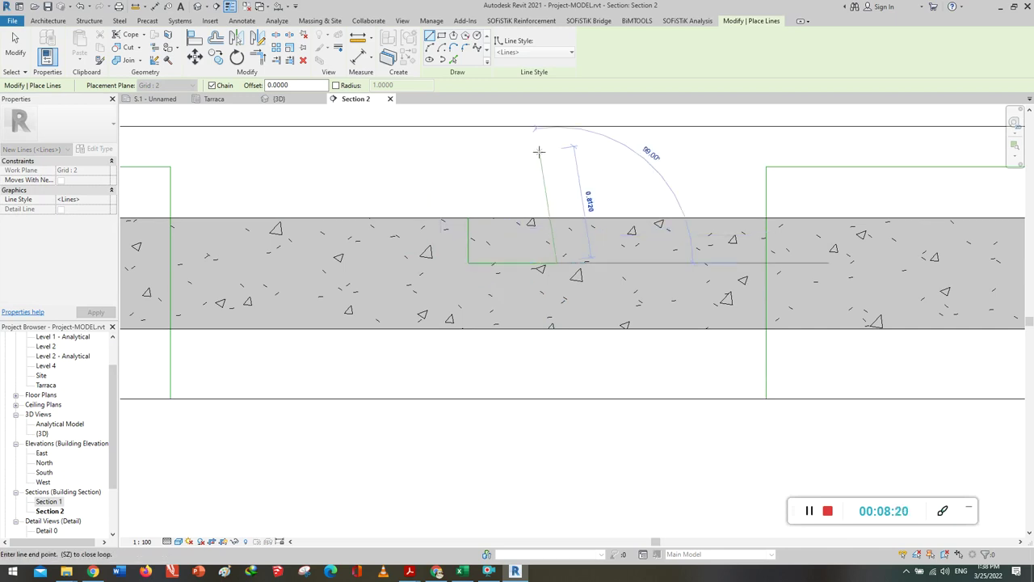
{"action": "left_click", "coordinate": [557, 149]}
{"action": "key", "text": "Escape"}
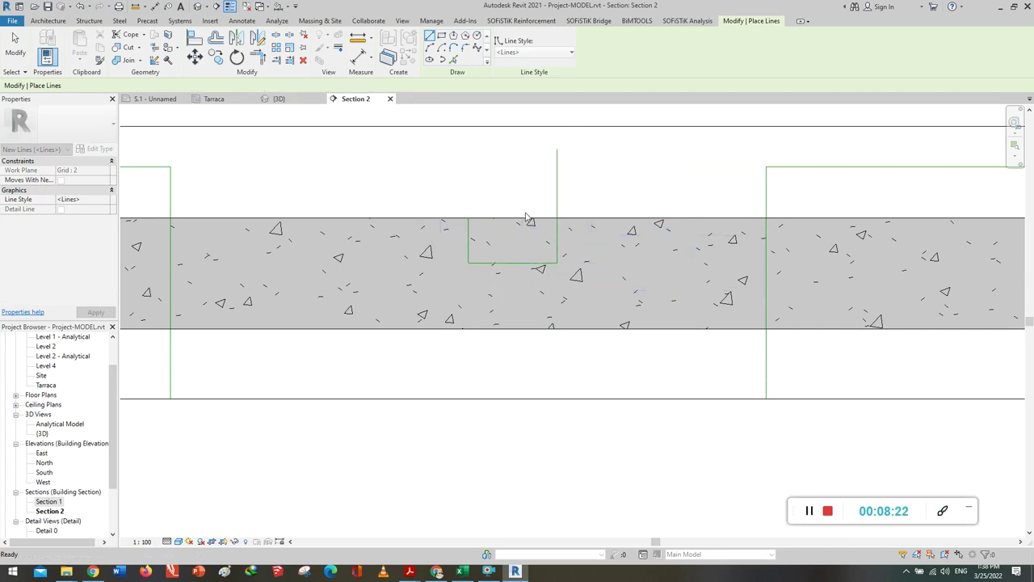
{"action": "key", "text": "Escape"}
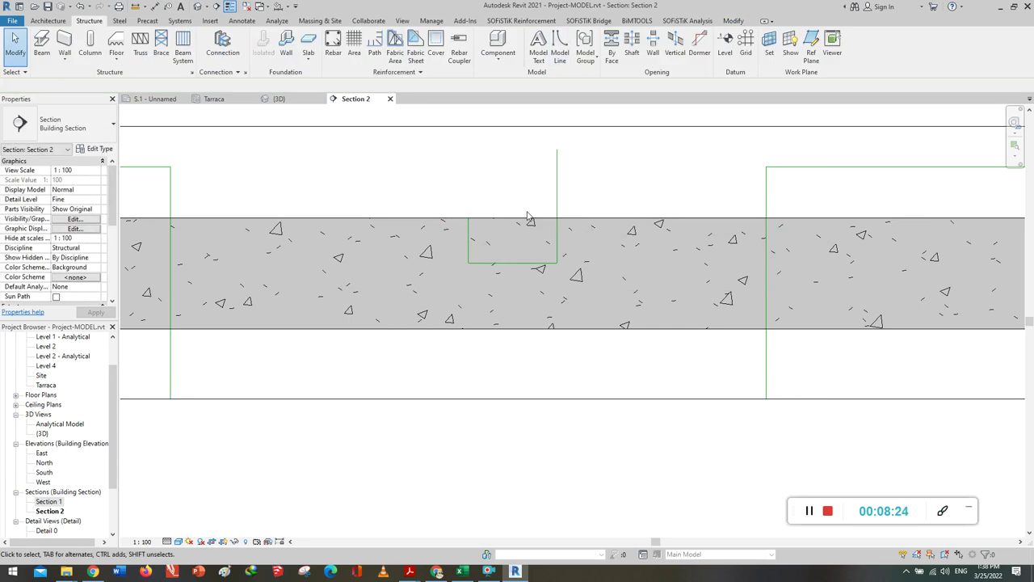
Start Rebar placement and switch to the Sketch Rebar placement method.
{"action": "scroll", "coordinate": [499, 337], "scroll_direction": "down", "scroll_amount": 2}
{"action": "scroll", "coordinate": [565, 332], "scroll_direction": "down", "scroll_amount": 1}
{"action": "scroll", "coordinate": [556, 309], "scroll_direction": "down", "scroll_amount": 1}
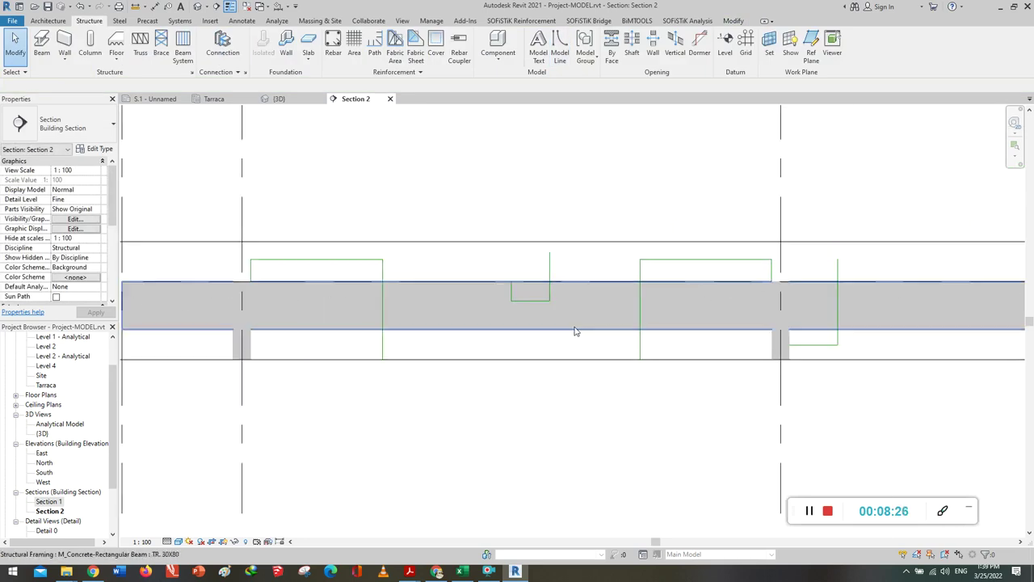
{"action": "scroll", "coordinate": [557, 309], "scroll_direction": "down", "scroll_amount": 1}
{"action": "scroll", "coordinate": [294, 332], "scroll_direction": "up", "scroll_amount": 2}
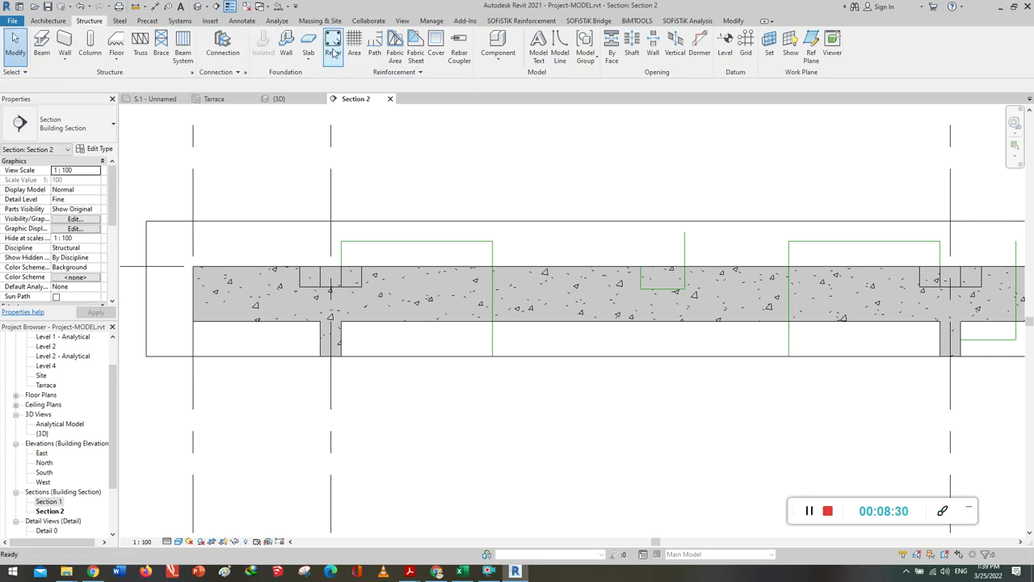
{"action": "left_click", "coordinate": [333, 46]}
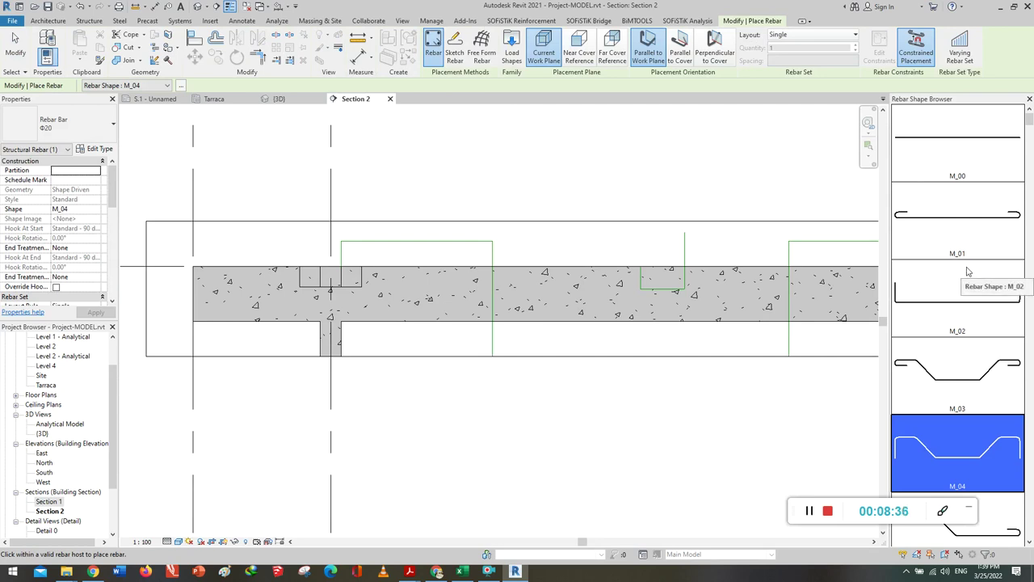
{"action": "left_click", "coordinate": [458, 54]}
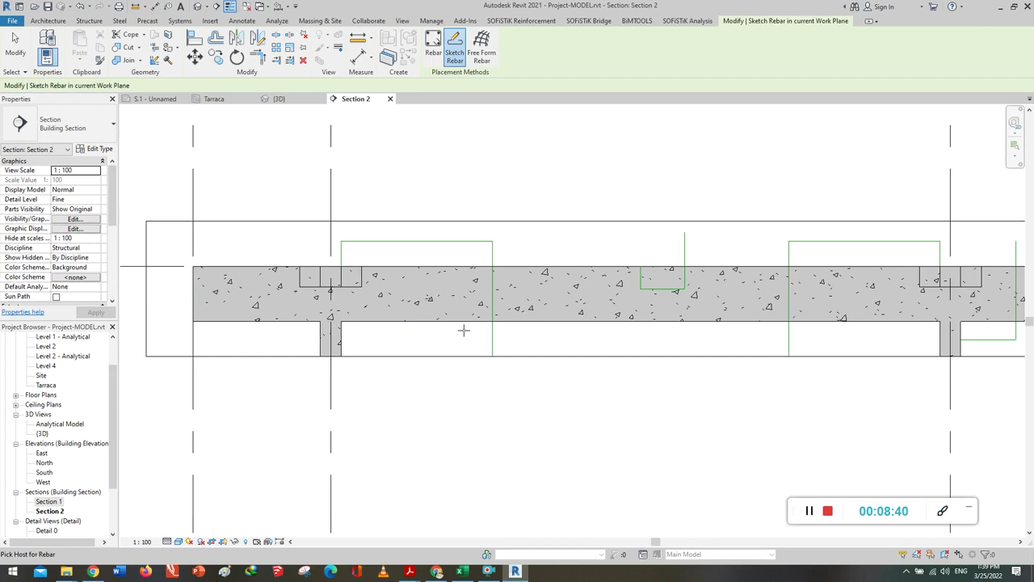
Pick the terrace beam as the rebar host and zoom in on the beam end.
{"action": "scroll", "coordinate": [461, 348], "scroll_direction": "up", "scroll_amount": 2}
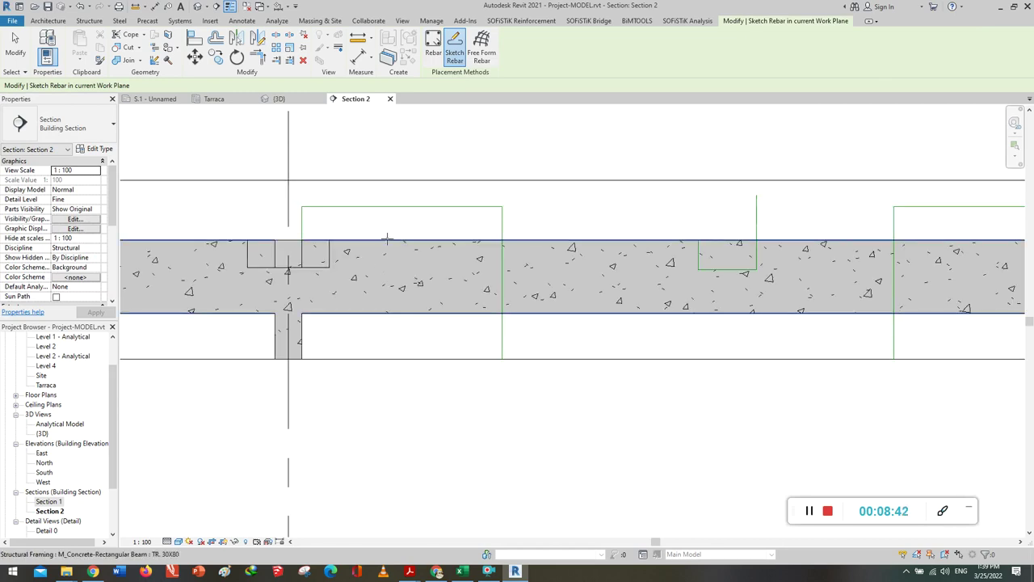
{"action": "left_click", "coordinate": [387, 239]}
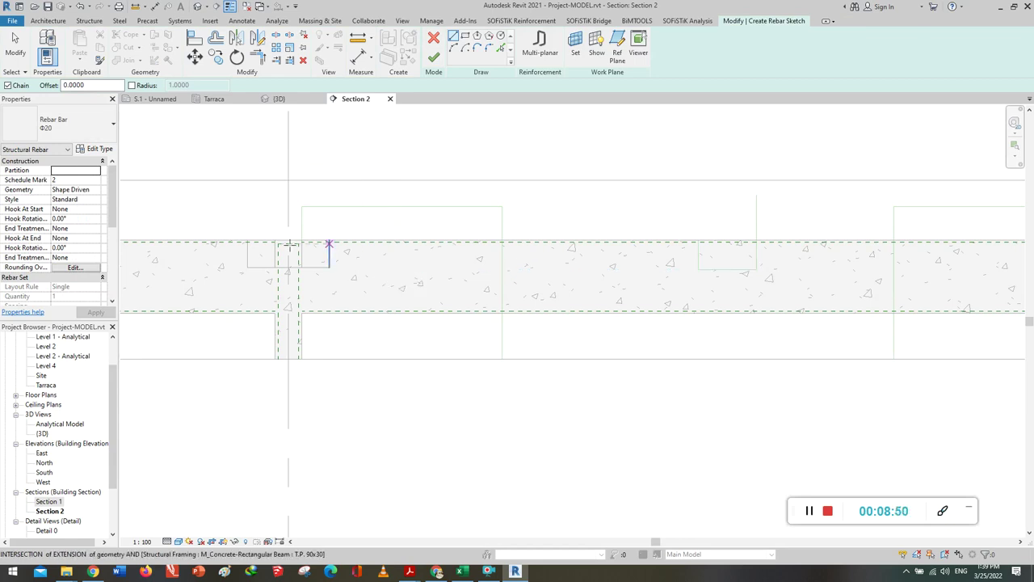
{"action": "scroll", "coordinate": [277, 252], "scroll_direction": "up", "scroll_amount": 2}
{"action": "scroll", "coordinate": [296, 247], "scroll_direction": "up", "scroll_amount": 2}
{"action": "scroll", "coordinate": [343, 255], "scroll_direction": "up", "scroll_amount": 2}
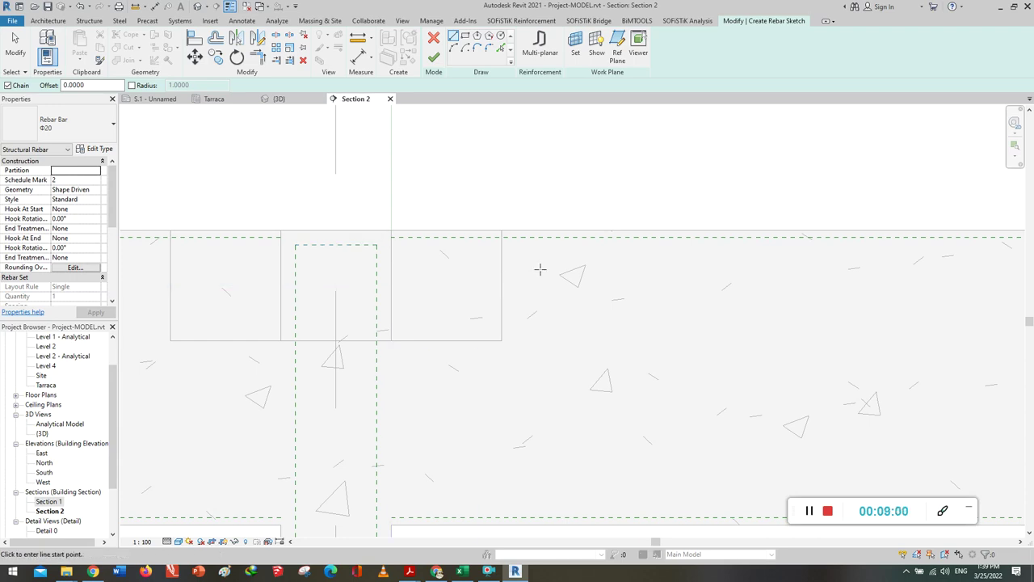
{"action": "scroll", "coordinate": [525, 273], "scroll_direction": "down", "scroll_amount": 2}
{"action": "scroll", "coordinate": [515, 274], "scroll_direction": "down", "scroll_amount": 2}
{"action": "scroll", "coordinate": [502, 279], "scroll_direction": "down", "scroll_amount": 1}
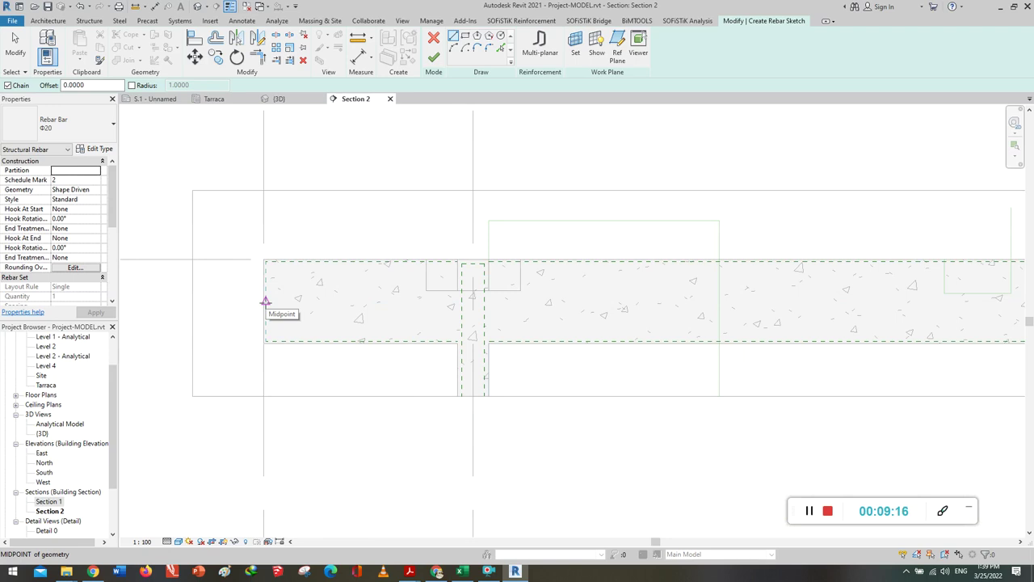
{"action": "scroll", "coordinate": [266, 300], "scroll_direction": "up", "scroll_amount": 2}
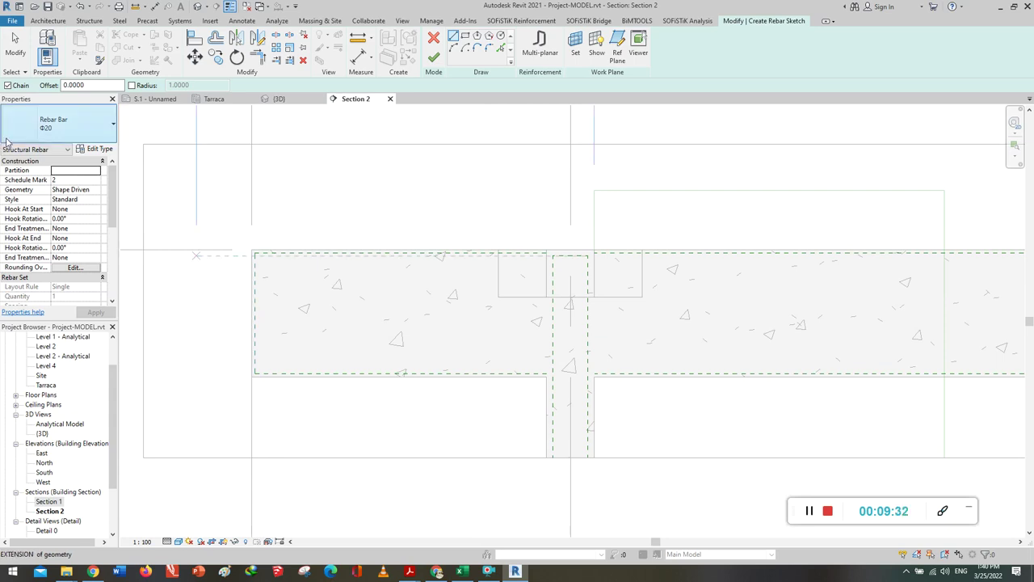
Change the bar type to Φ14 and sketch from the beam-end midpoint up and along the top.
{"action": "left_click", "coordinate": [94, 128]}
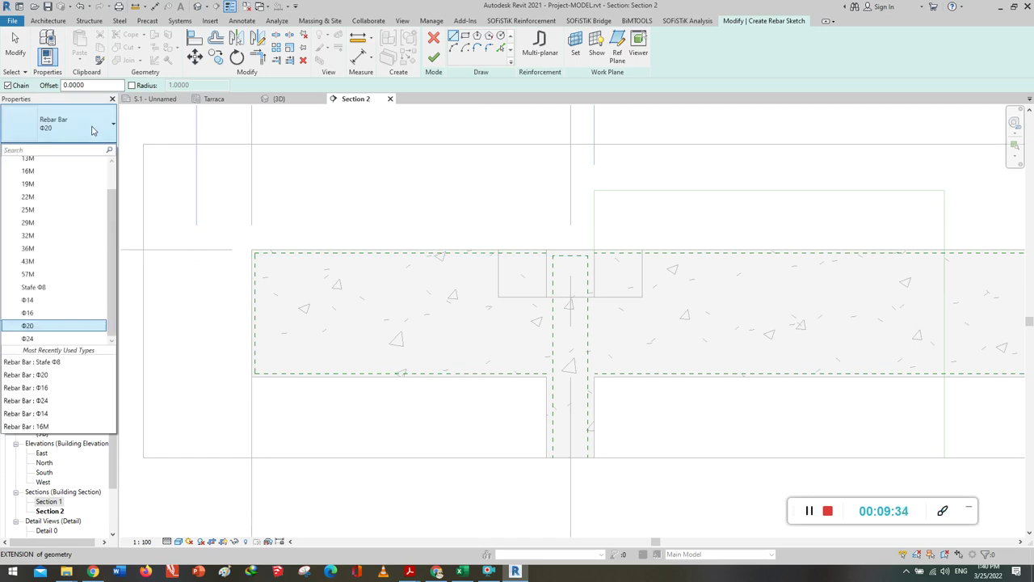
{"action": "left_click", "coordinate": [48, 300]}
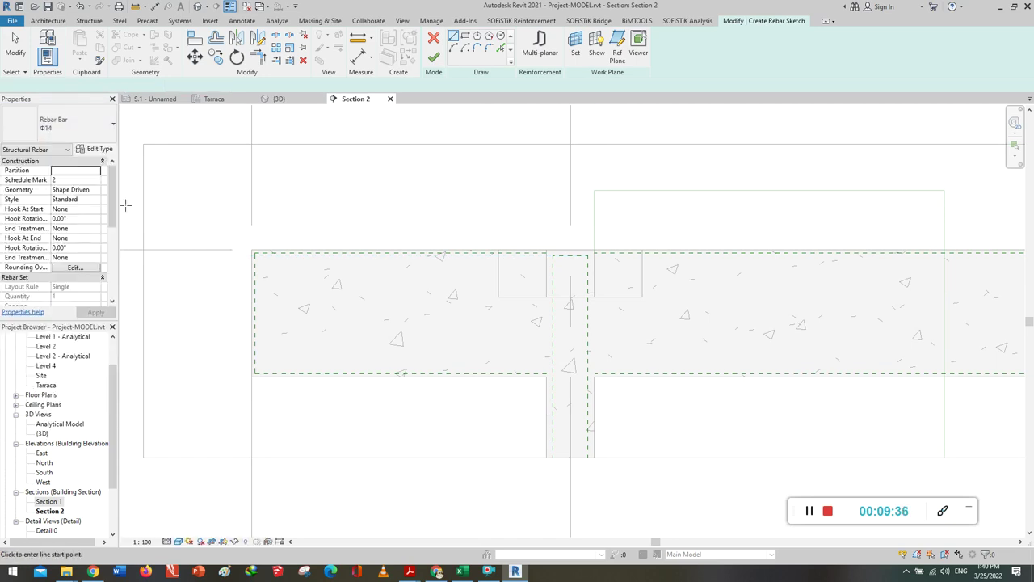
{"action": "left_click", "coordinate": [255, 313]}
{"action": "scroll", "coordinate": [273, 280], "scroll_direction": "up", "scroll_amount": 2}
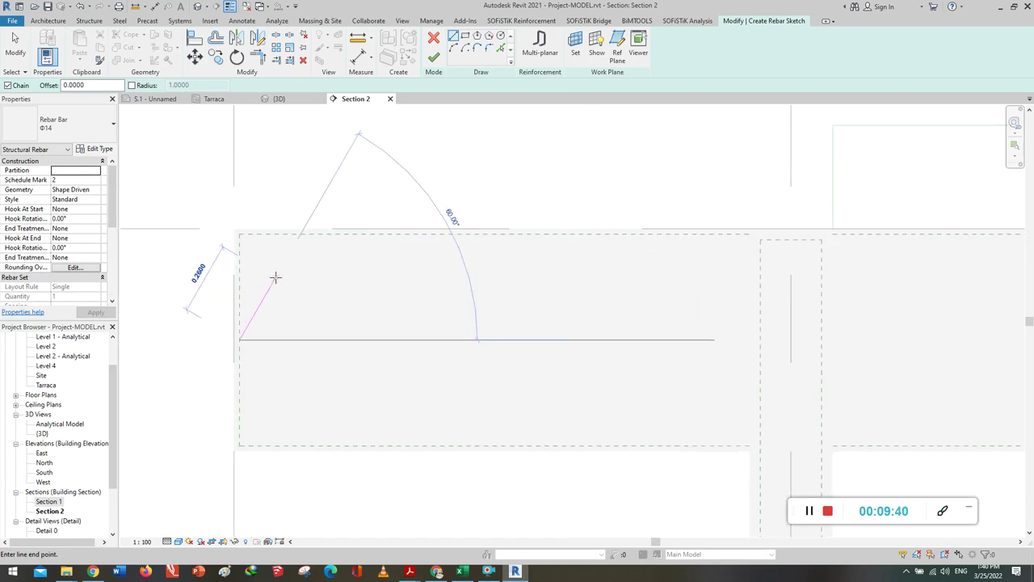
{"action": "left_click", "coordinate": [240, 234]}
{"action": "scroll", "coordinate": [258, 283], "scroll_direction": "down", "scroll_amount": 3}
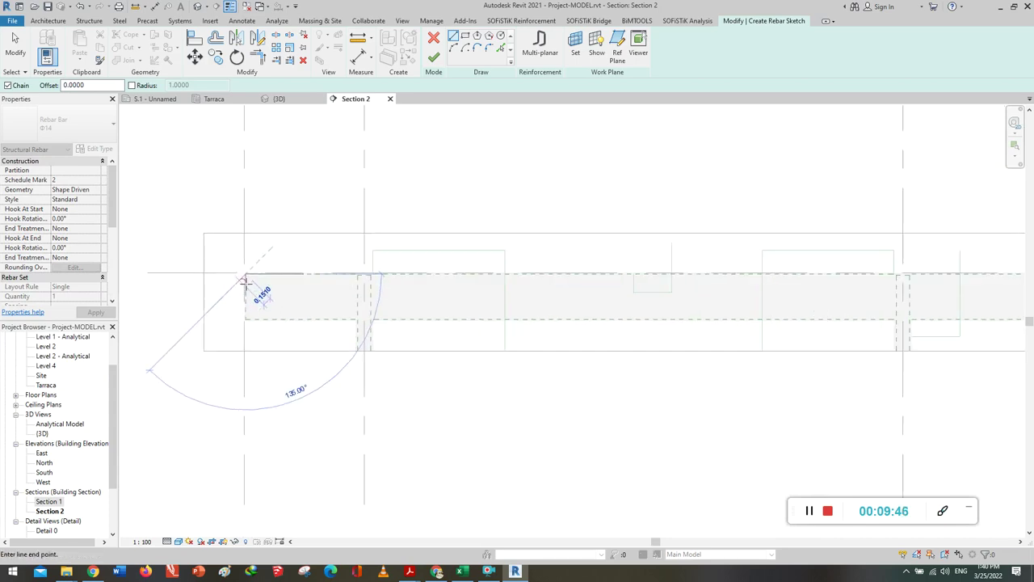
{"action": "scroll", "coordinate": [251, 276], "scroll_direction": "up", "scroll_amount": 3}
{"action": "scroll", "coordinate": [253, 275], "scroll_direction": "up", "scroll_amount": 2}
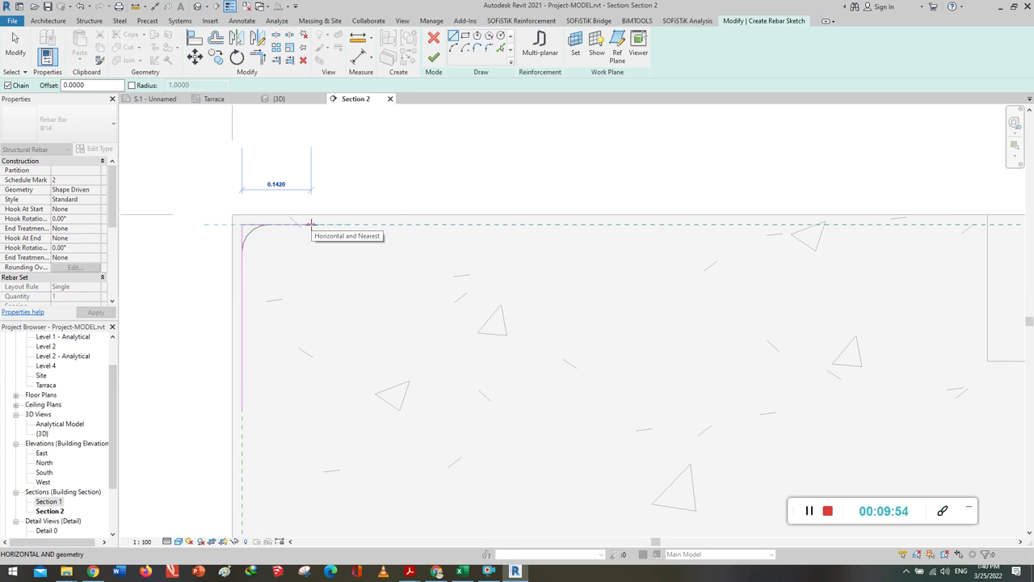
{"action": "left_click", "coordinate": [311, 224]}
Cancel a stray extra sketch line and finish the rebar sketch.
{"action": "scroll", "coordinate": [185, 275], "scroll_direction": "down", "scroll_amount": 2}
{"action": "scroll", "coordinate": [186, 279], "scroll_direction": "down", "scroll_amount": 2}
{"action": "scroll", "coordinate": [185, 278], "scroll_direction": "down", "scroll_amount": 1}
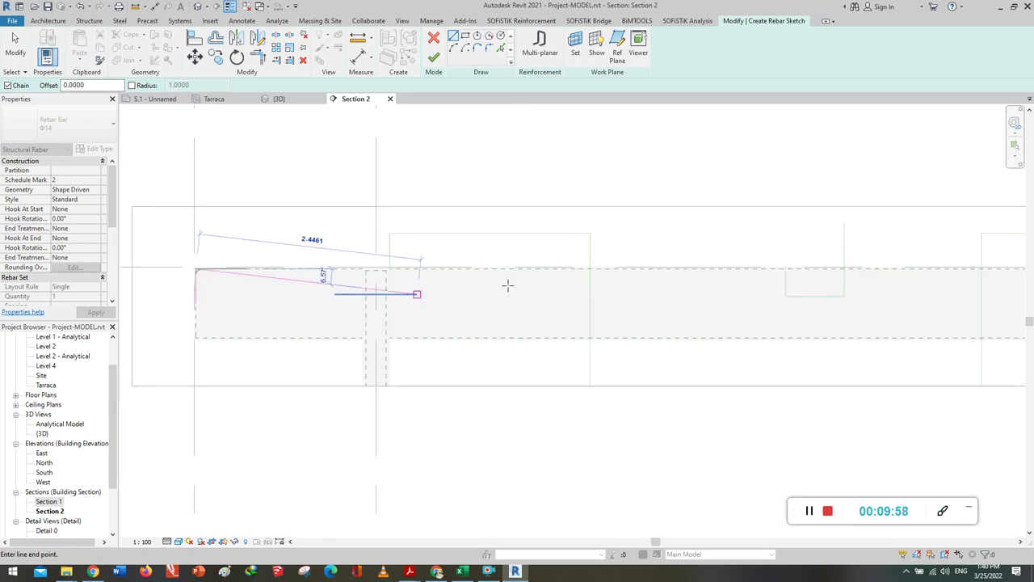
{"action": "scroll", "coordinate": [578, 270], "scroll_direction": "up", "scroll_amount": 2}
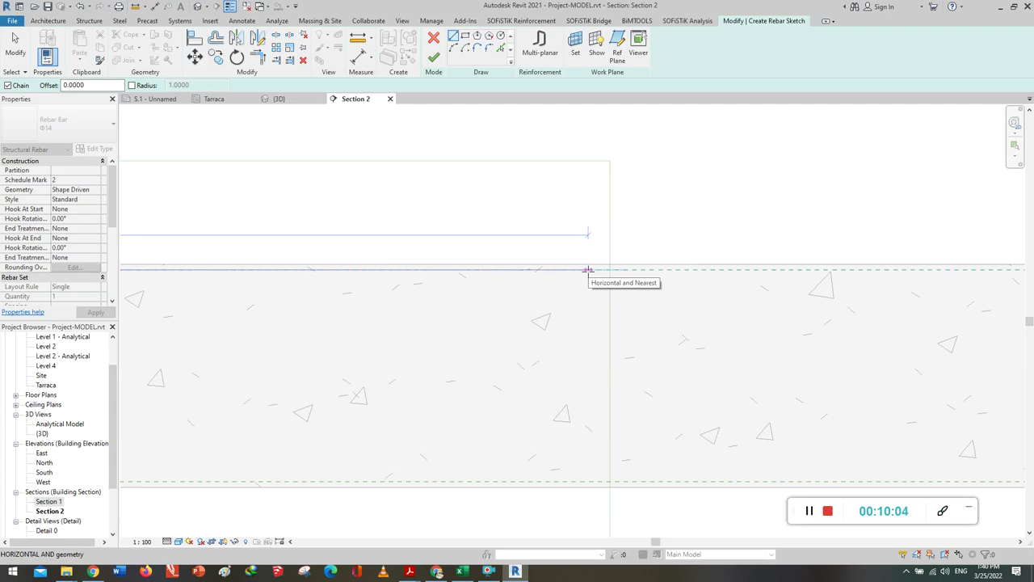
{"action": "left_click", "coordinate": [609, 269]}
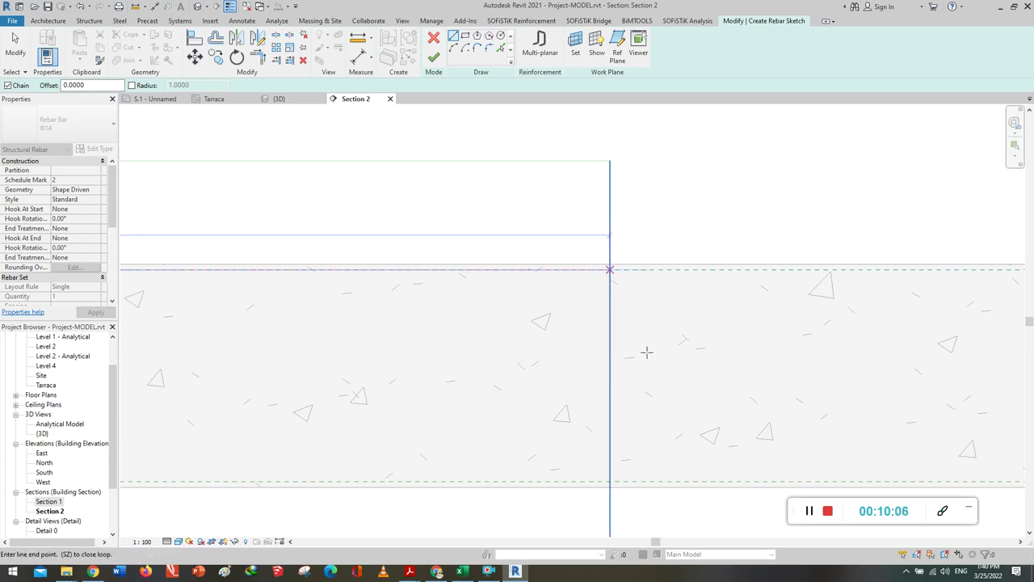
{"action": "scroll", "coordinate": [689, 336], "scroll_direction": "down", "scroll_amount": 1}
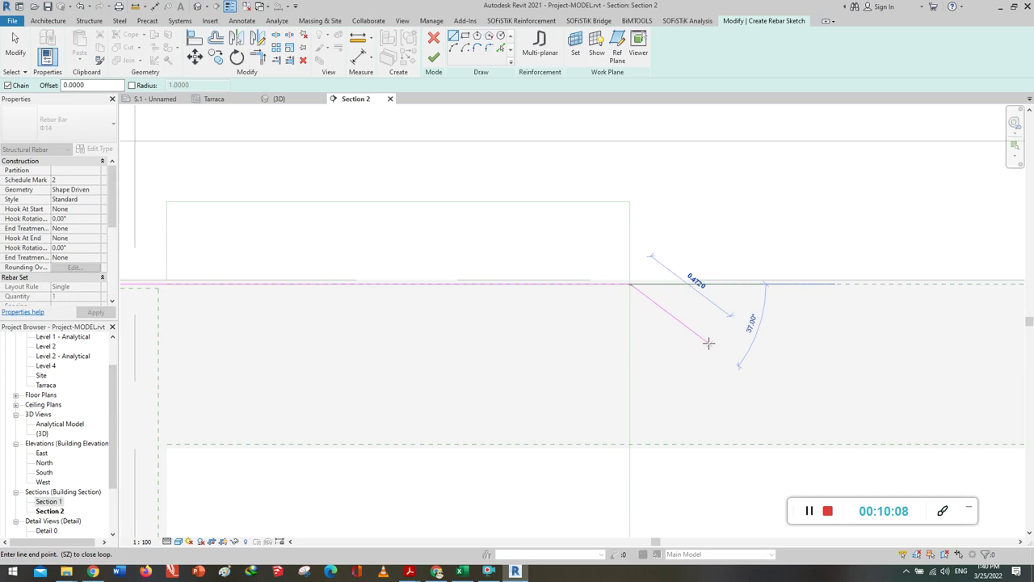
{"action": "key", "text": "Escape"}
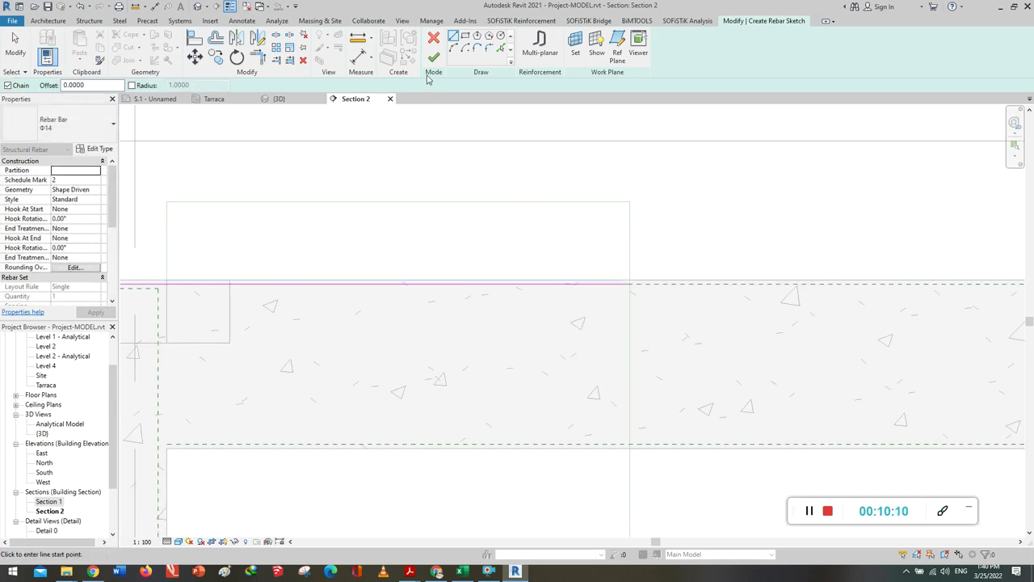
{"action": "left_click", "coordinate": [435, 60]}
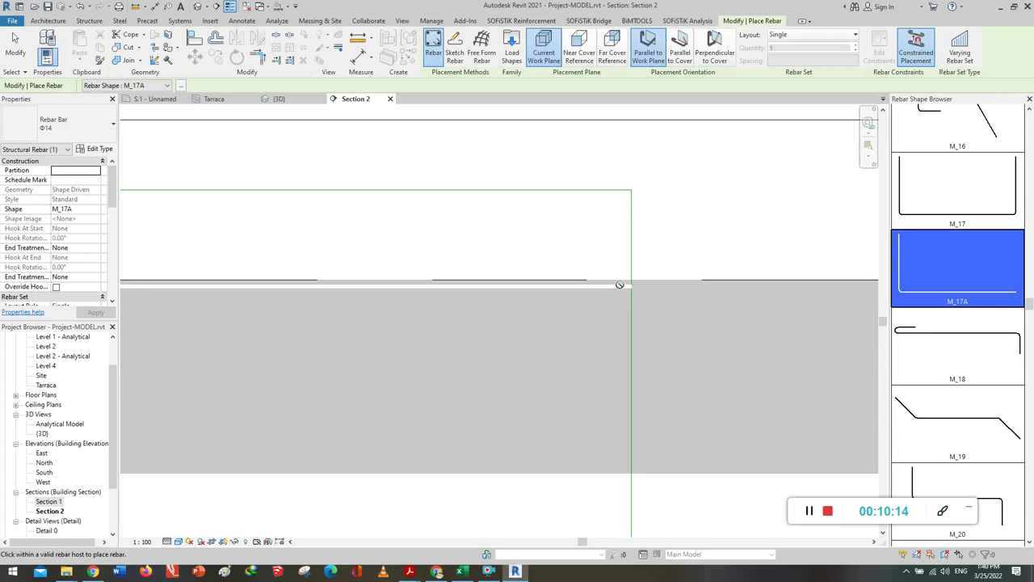
Set the new Φ14 top bar's layout to Fixed Number with quantity 3.
{"action": "key", "text": "Escape"}
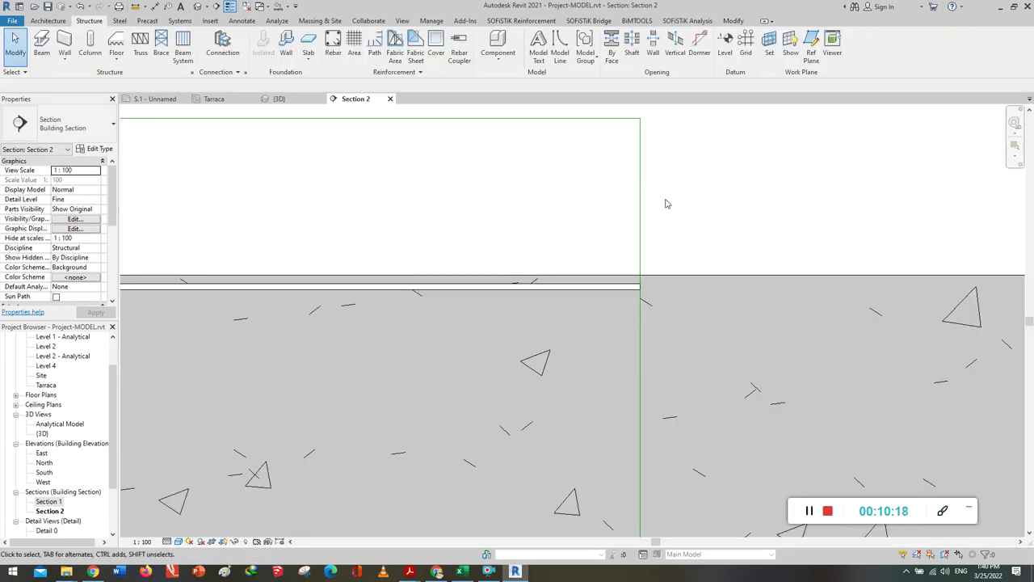
{"action": "left_click", "coordinate": [584, 289]}
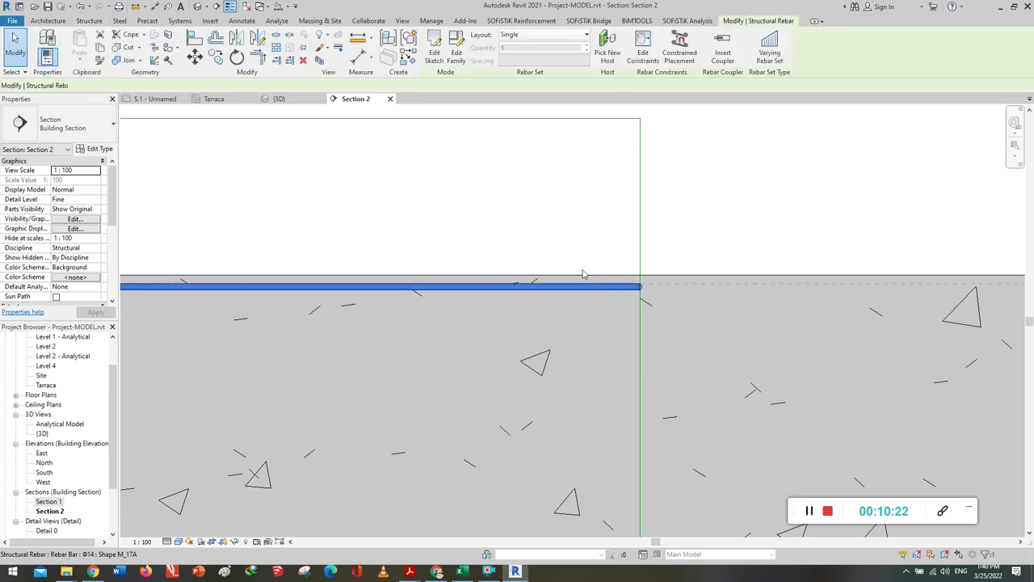
{"action": "left_click", "coordinate": [524, 38]}
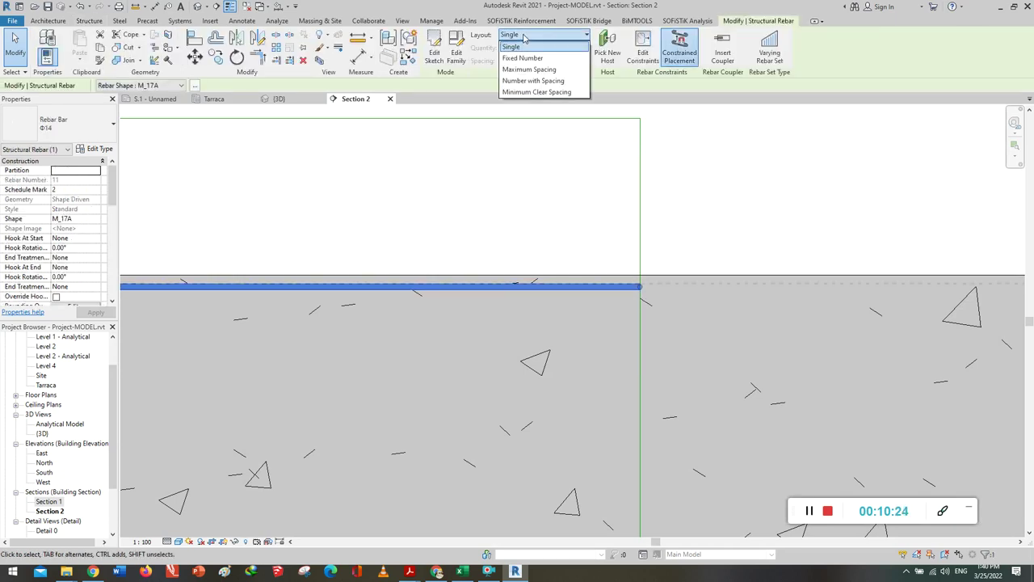
{"action": "left_click", "coordinate": [525, 59]}
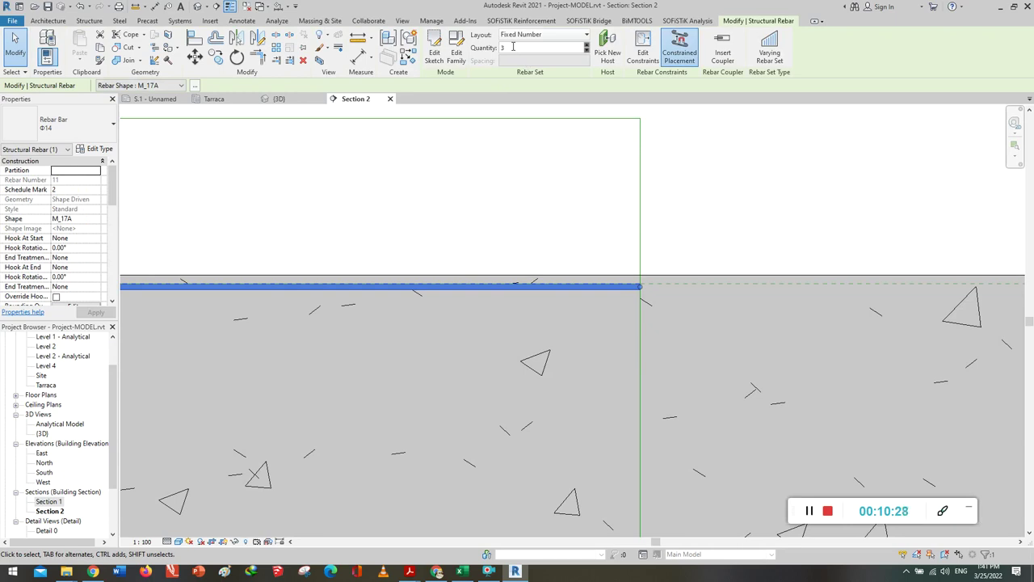
{"action": "key", "text": "r"}
{"action": "key", "text": "b"}
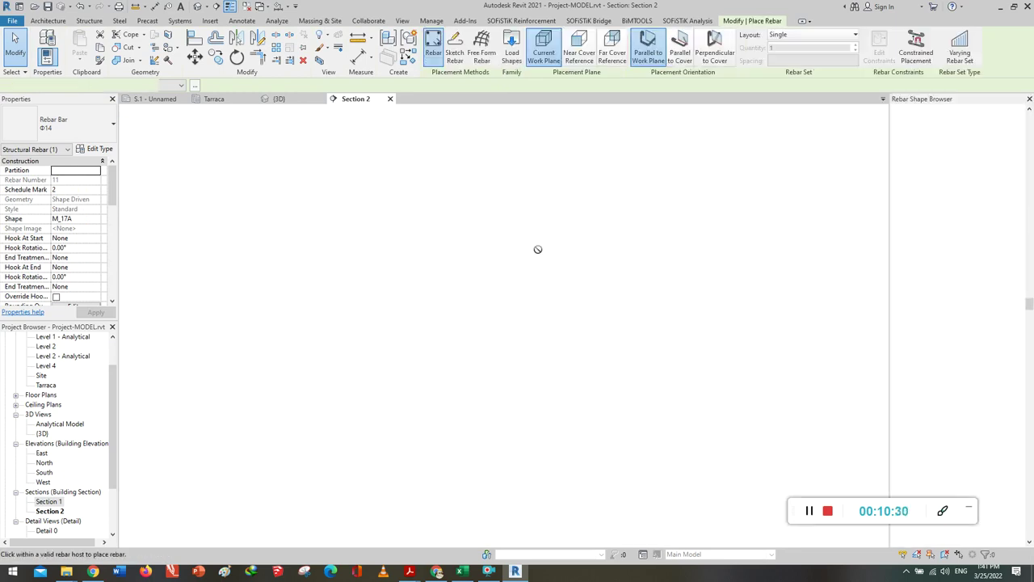
{"action": "key", "text": "Escape"}
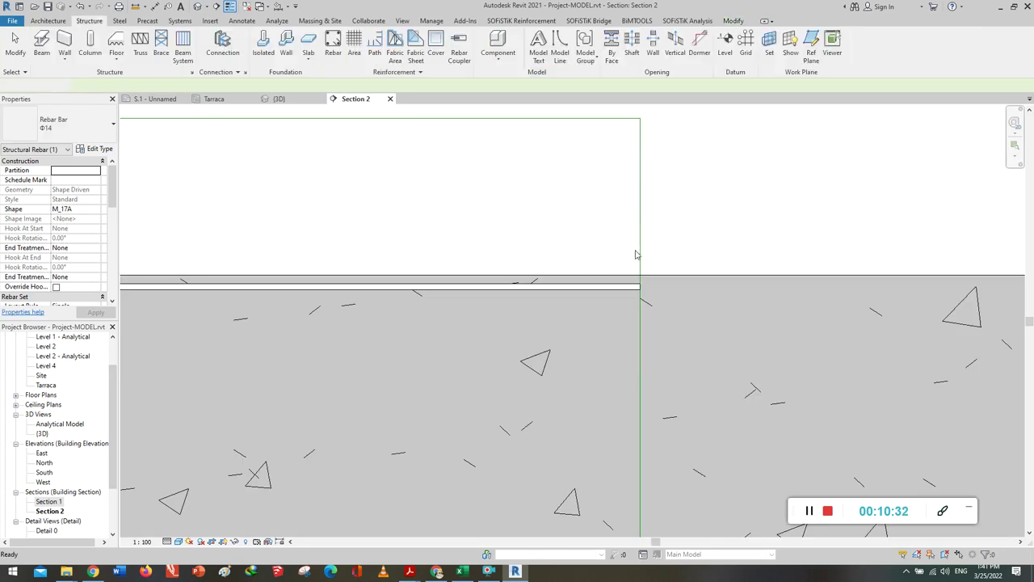
{"action": "scroll", "coordinate": [453, 224], "scroll_direction": "down", "scroll_amount": 4}
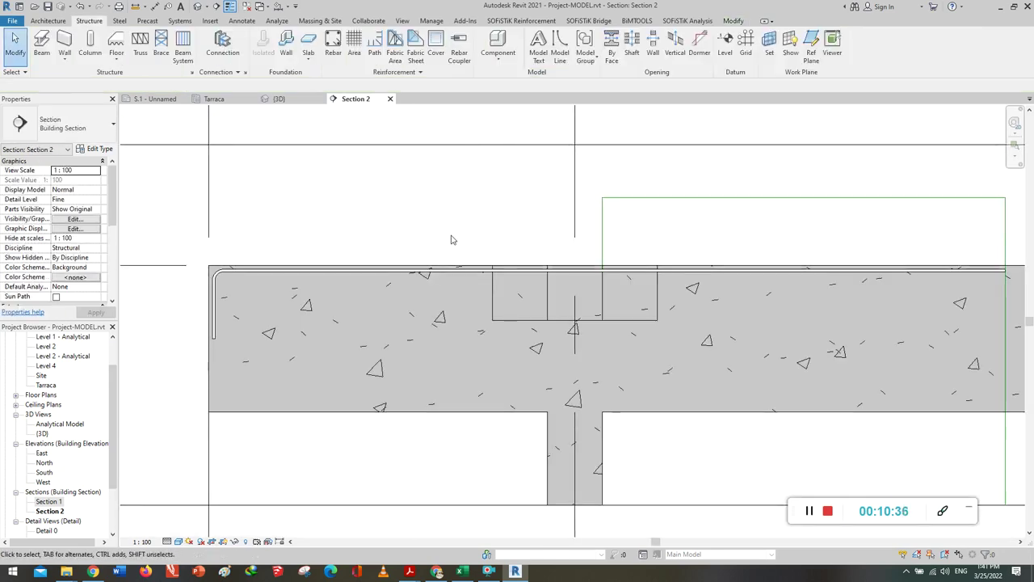
Switch to the {3D} view, inspect the frame, and window-select the whole structure.
{"action": "left_click", "coordinate": [279, 99]}
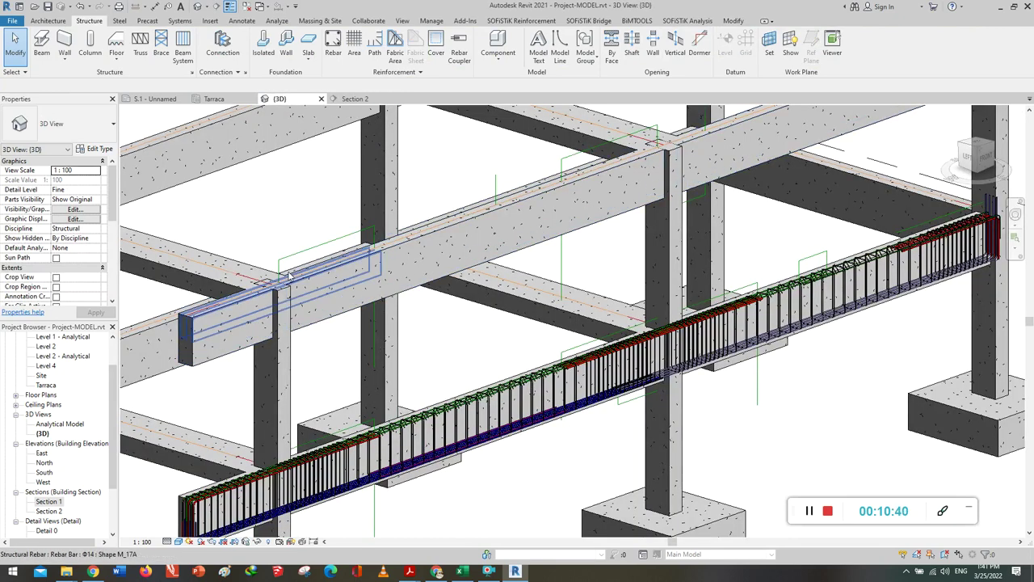
{"action": "scroll", "coordinate": [361, 302], "scroll_direction": "down", "scroll_amount": 3}
{"action": "scroll", "coordinate": [361, 303], "scroll_direction": "down", "scroll_amount": 2}
{"action": "scroll", "coordinate": [317, 273], "scroll_direction": "up", "scroll_amount": 2}
{"action": "scroll", "coordinate": [317, 274], "scroll_direction": "up", "scroll_amount": 4}
{"action": "scroll", "coordinate": [317, 273], "scroll_direction": "down", "scroll_amount": 1}
{"action": "scroll", "coordinate": [420, 263], "scroll_direction": "up", "scroll_amount": 3}
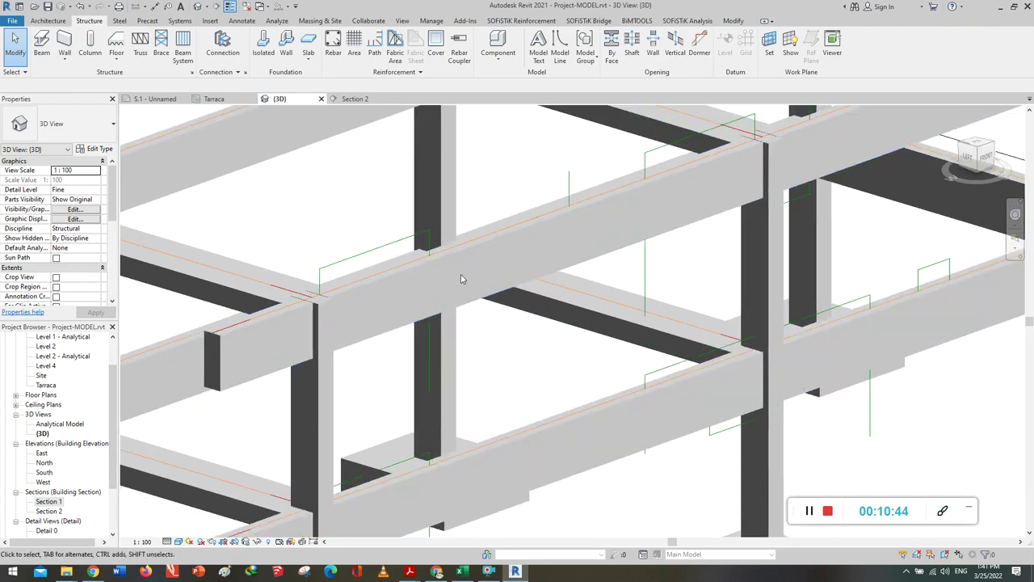
{"action": "scroll", "coordinate": [462, 277], "scroll_direction": "down", "scroll_amount": 3}
{"action": "scroll", "coordinate": [269, 326], "scroll_direction": "up", "scroll_amount": 3}
{"action": "scroll", "coordinate": [269, 326], "scroll_direction": "up", "scroll_amount": 2}
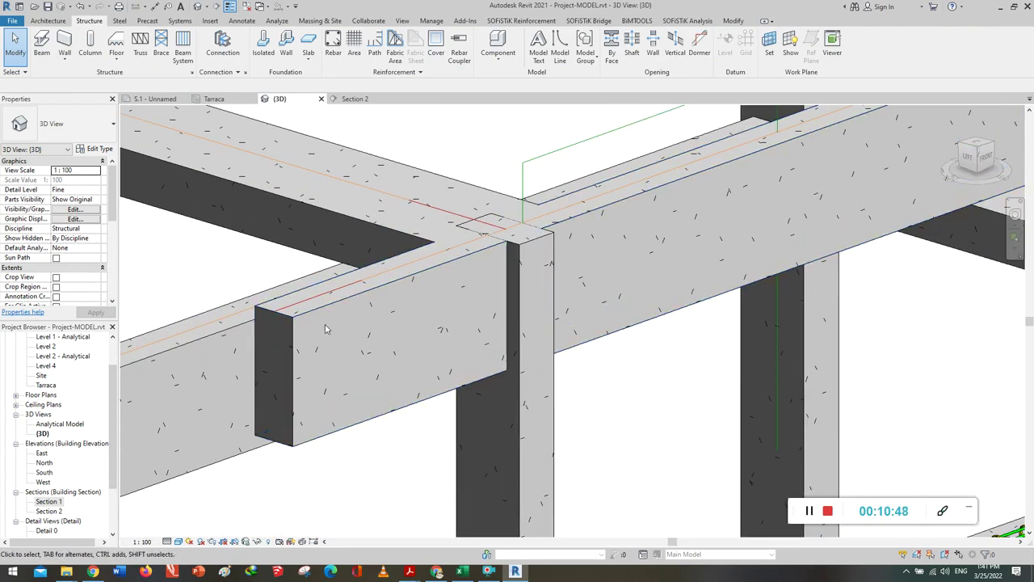
{"action": "scroll", "coordinate": [325, 324], "scroll_direction": "down", "scroll_amount": 2}
{"action": "scroll", "coordinate": [347, 319], "scroll_direction": "down", "scroll_amount": 2}
{"action": "scroll", "coordinate": [360, 318], "scroll_direction": "down", "scroll_amount": 1}
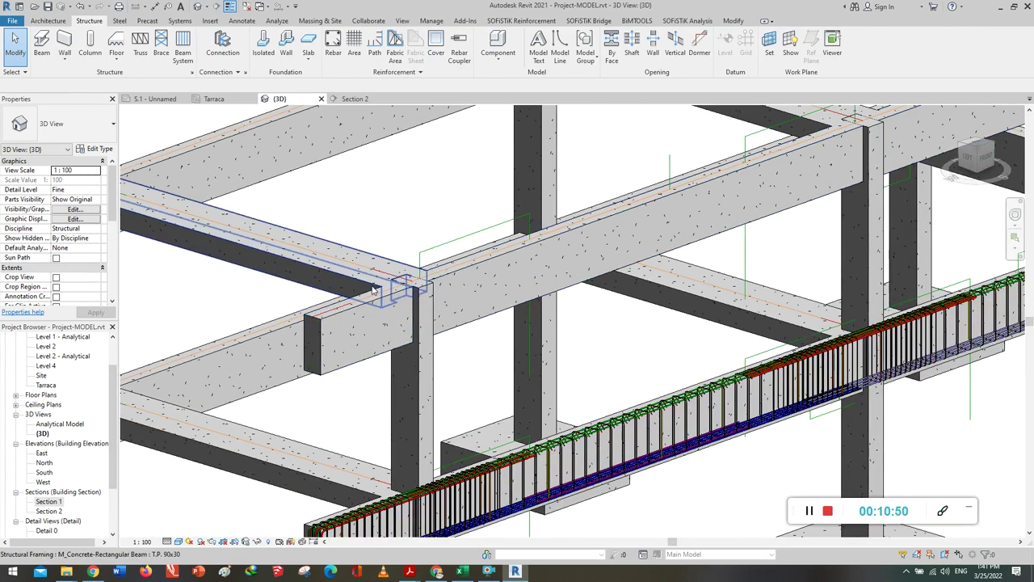
{"action": "scroll", "coordinate": [370, 301], "scroll_direction": "down", "scroll_amount": 2}
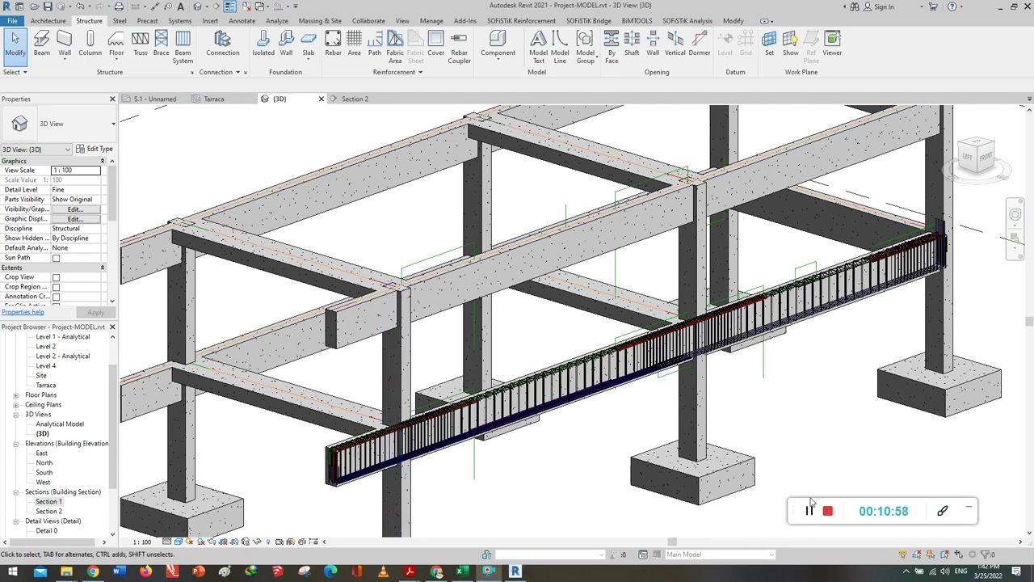
{"action": "left_click_drag", "start_coordinate": [792, 505], "coordinate": [824, 515]}
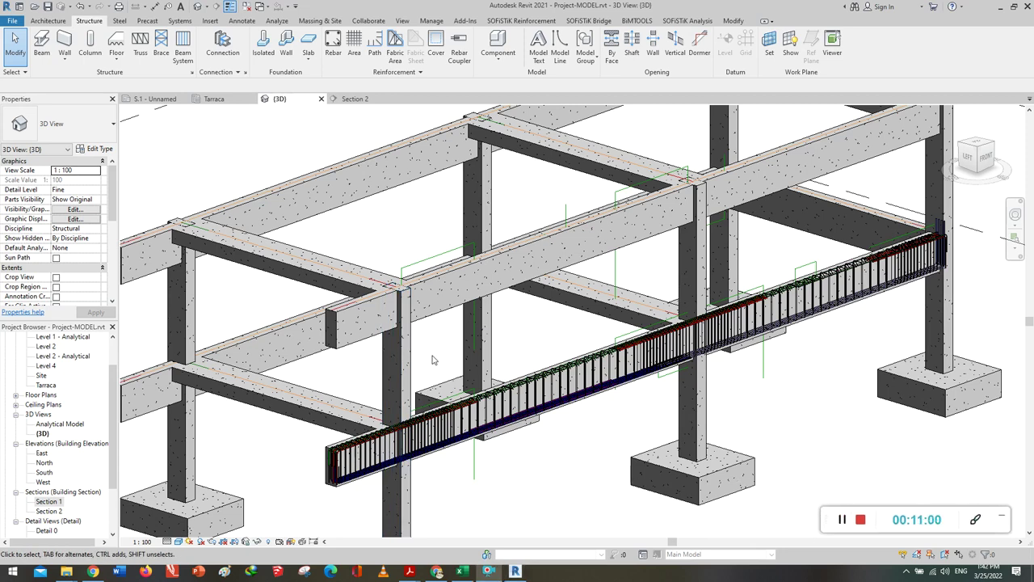
{"action": "scroll", "coordinate": [578, 313], "scroll_direction": "down", "scroll_amount": 4}
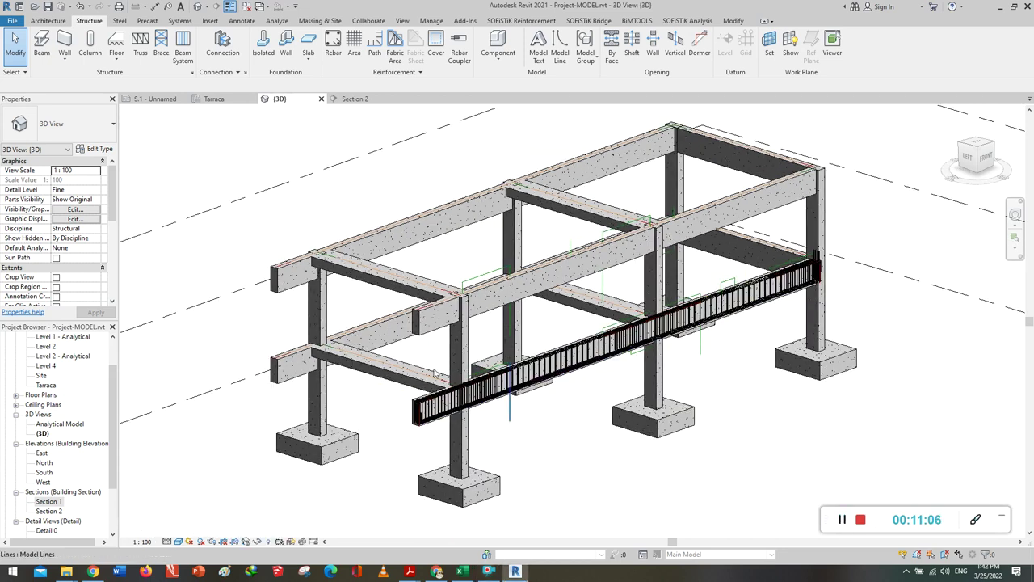
{"action": "left_click_drag", "start_coordinate": [216, 115], "coordinate": [929, 493]}
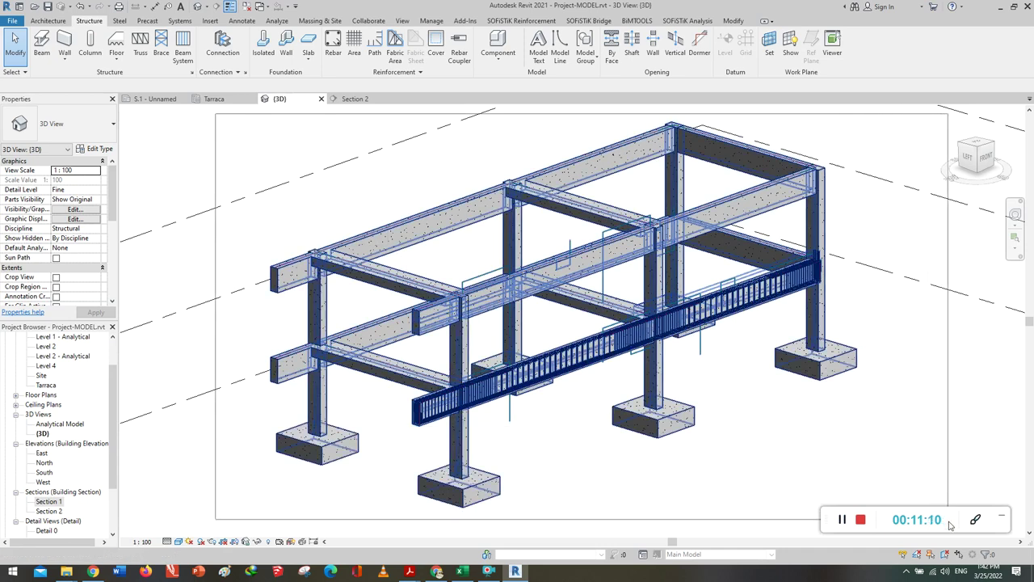
Filter the frame selection to Structural Rebar only, leaving the 16 rebar elements.
{"action": "left_click_drag", "start_coordinate": [933, 500], "coordinate": [948, 521]}
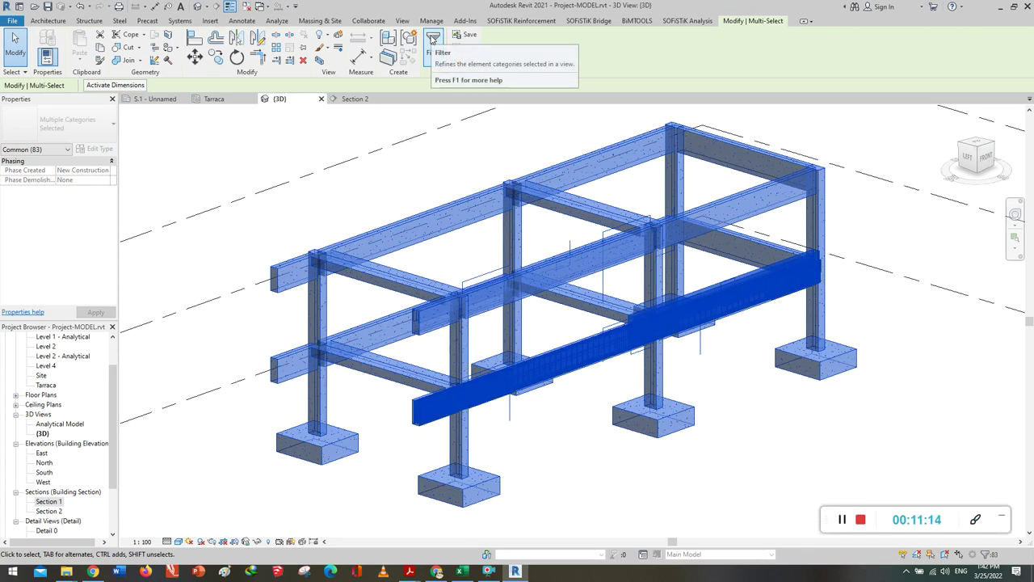
{"action": "left_click", "coordinate": [432, 41]}
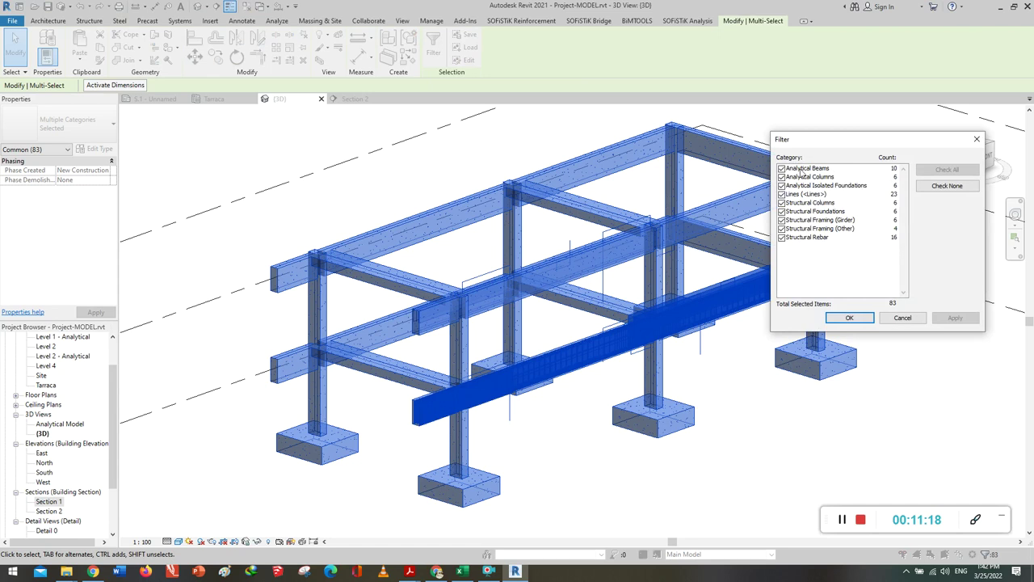
{"action": "left_click", "coordinate": [934, 186]}
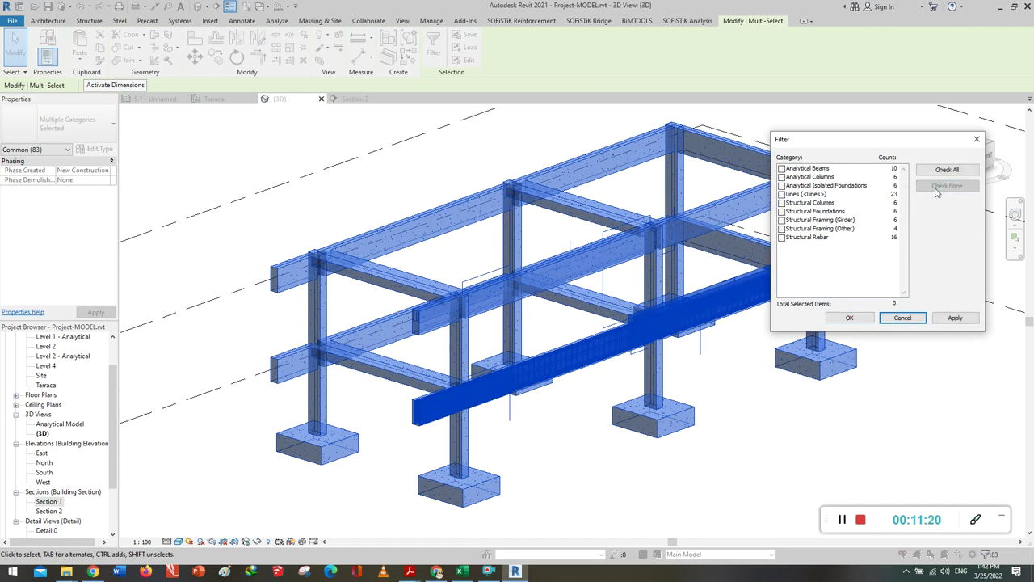
{"action": "left_click", "coordinate": [781, 238]}
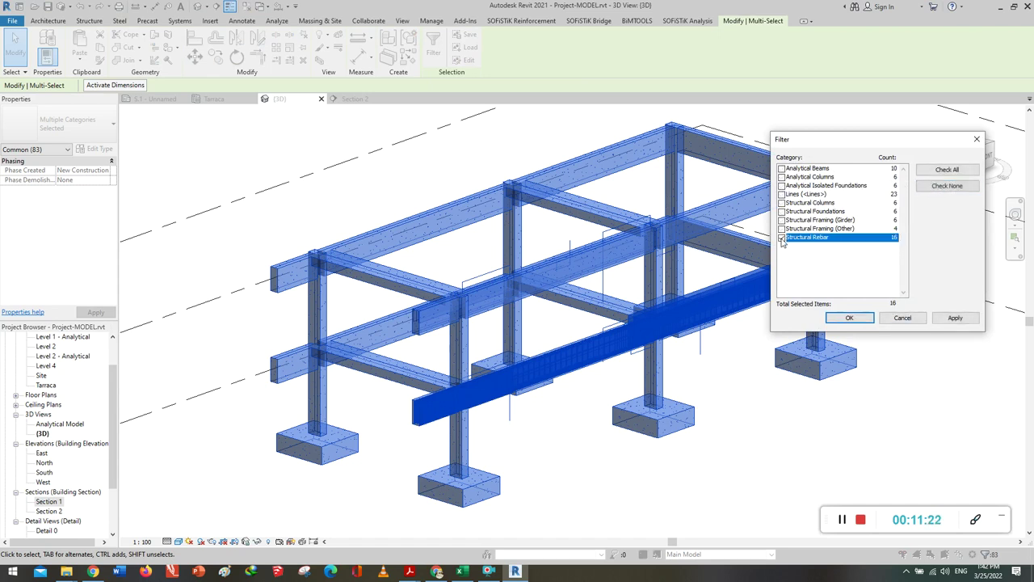
{"action": "left_click", "coordinate": [850, 319]}
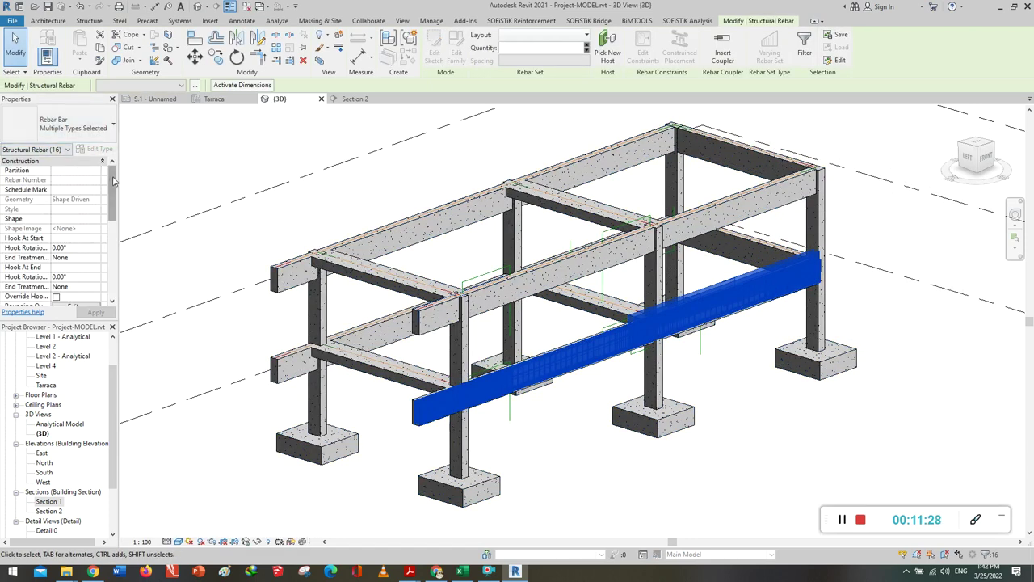
{"action": "left_click_drag", "start_coordinate": [114, 182], "coordinate": [114, 226]}
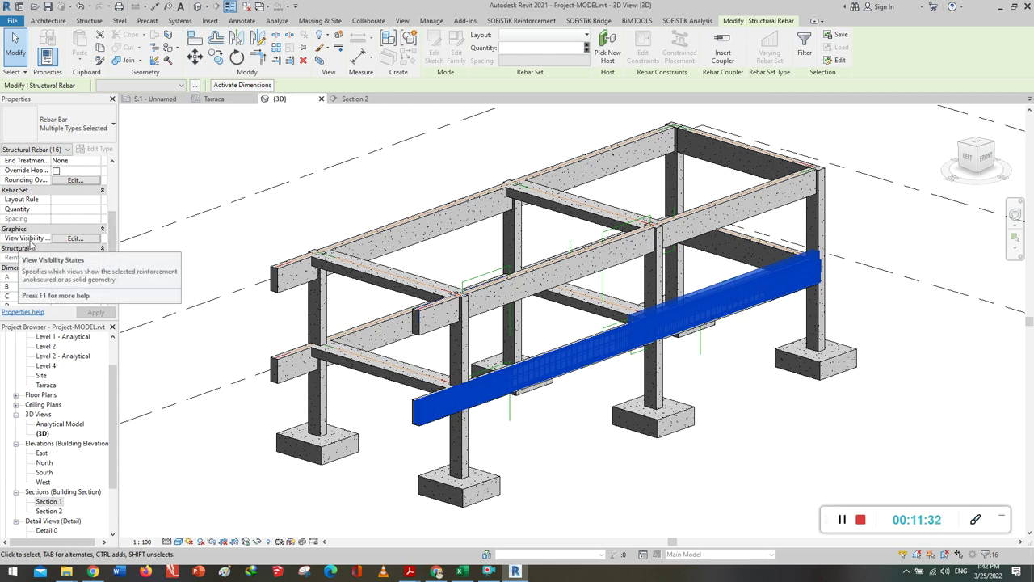
Set the rebar to View unobscured and View as solid in {3D}, then clear the selection.
{"action": "left_click", "coordinate": [74, 238]}
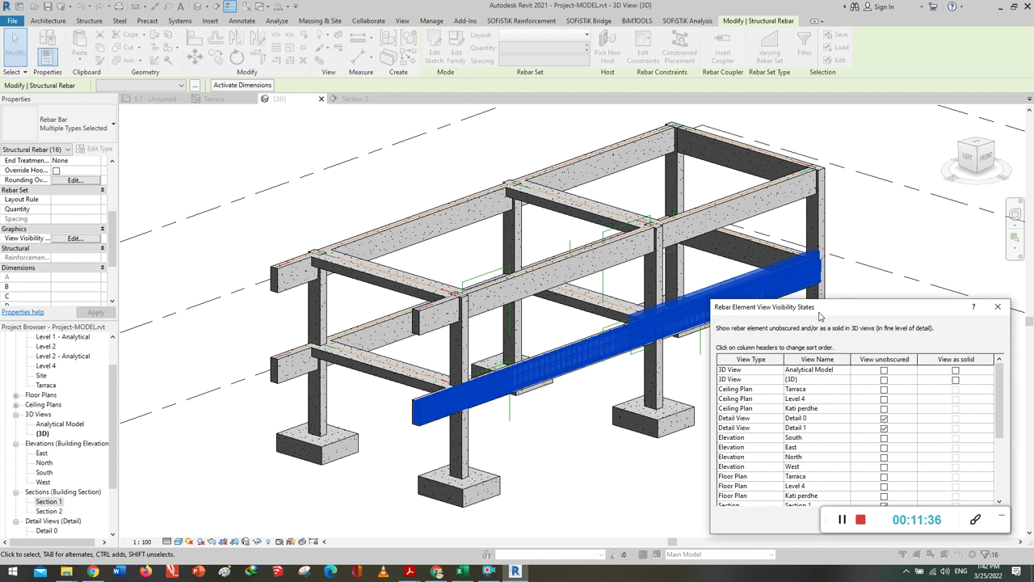
{"action": "left_click_drag", "start_coordinate": [820, 316], "coordinate": [792, 183]}
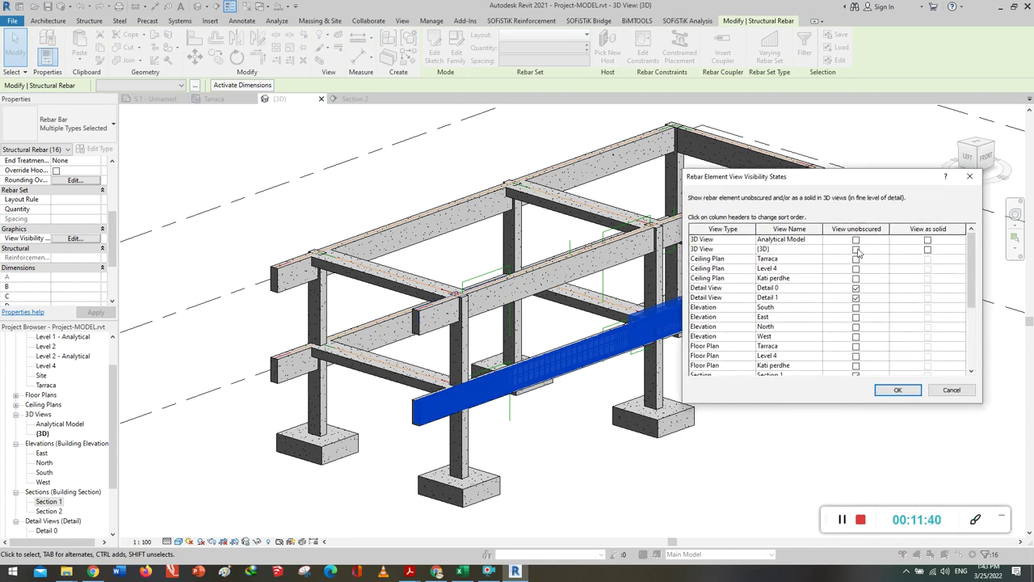
{"action": "left_click", "coordinate": [856, 250]}
{"action": "left_click", "coordinate": [928, 250]}
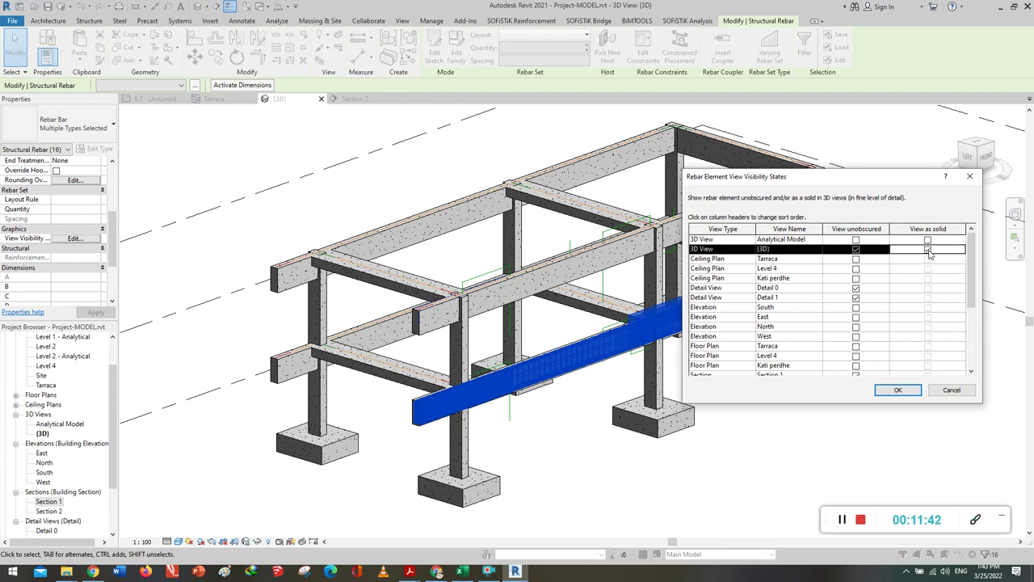
{"action": "left_click", "coordinate": [897, 390]}
{"action": "left_click", "coordinate": [568, 467]}
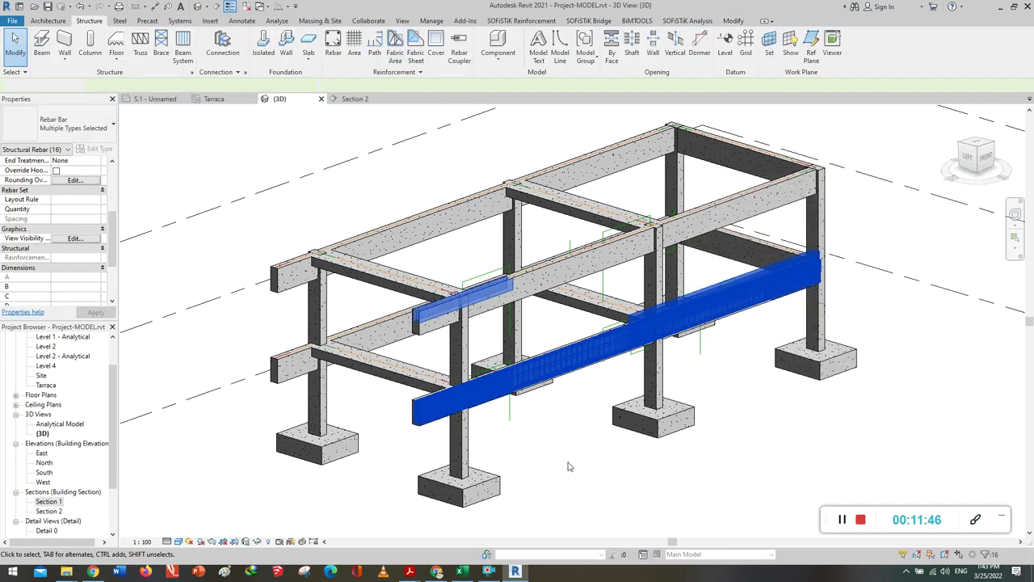
Override the three Φ14 bars' surface foreground to a solid green fill in the 3D view.
{"action": "scroll", "coordinate": [400, 330], "scroll_direction": "up", "scroll_amount": 3}
{"action": "scroll", "coordinate": [400, 330], "scroll_direction": "up", "scroll_amount": 2}
{"action": "scroll", "coordinate": [400, 329], "scroll_direction": "up", "scroll_amount": 2}
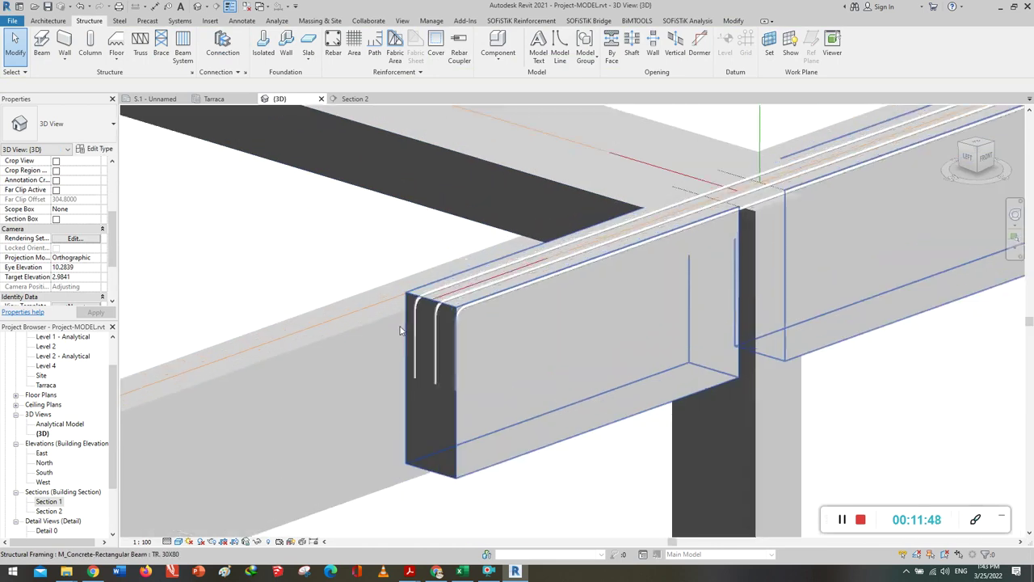
{"action": "scroll", "coordinate": [399, 339], "scroll_direction": "up", "scroll_amount": 2}
{"action": "scroll", "coordinate": [439, 392], "scroll_direction": "up", "scroll_amount": 2}
{"action": "scroll", "coordinate": [504, 388], "scroll_direction": "up", "scroll_amount": 1}
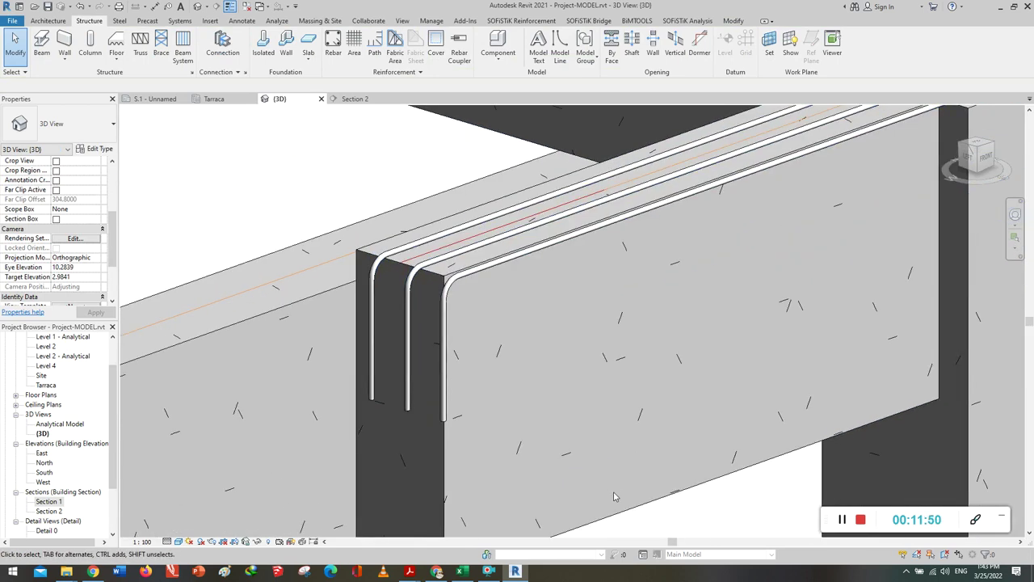
{"action": "left_click", "coordinate": [487, 275]}
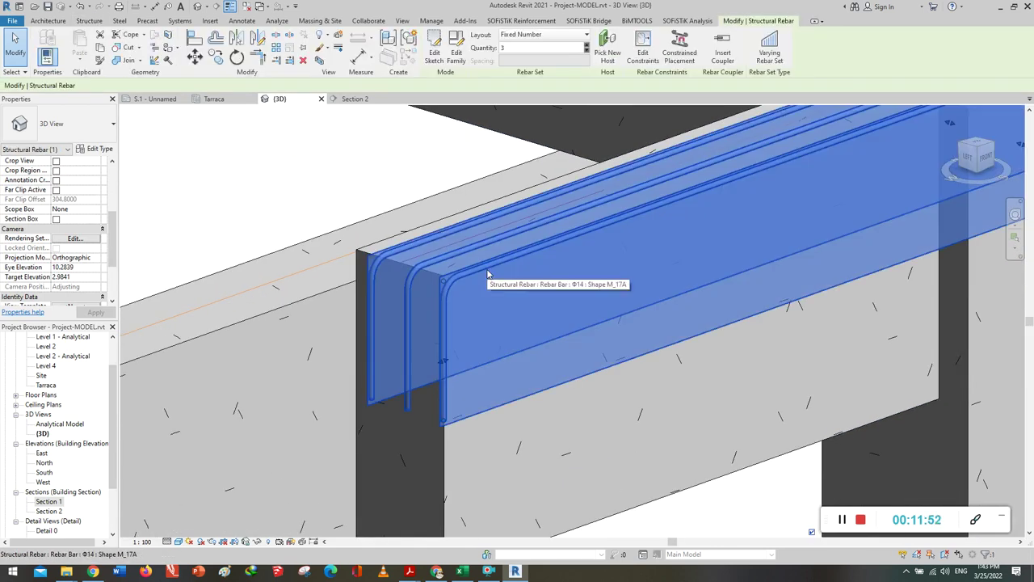
{"action": "right_click", "coordinate": [487, 274]}
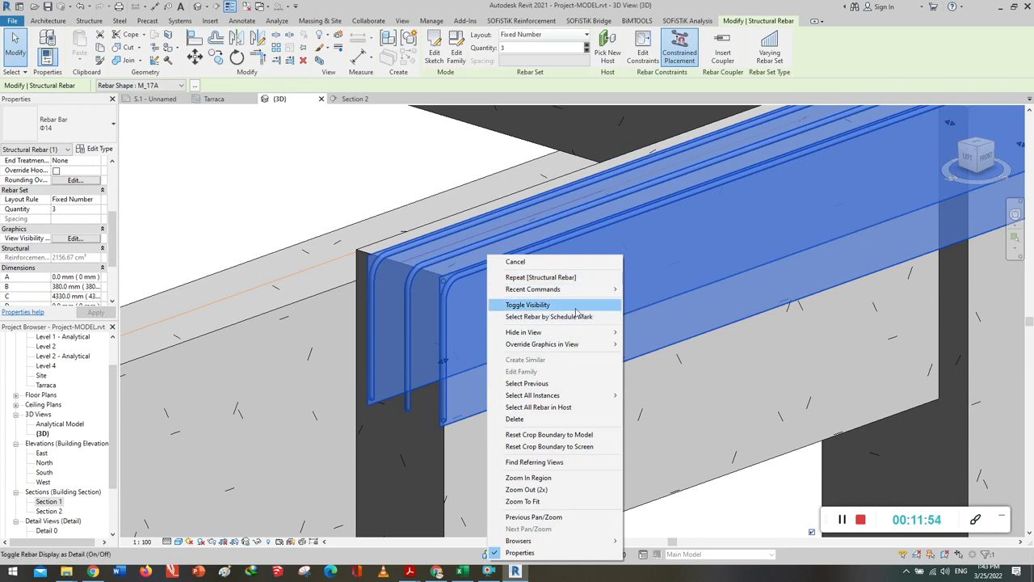
{"action": "mouse_move", "coordinate": [542, 344]}
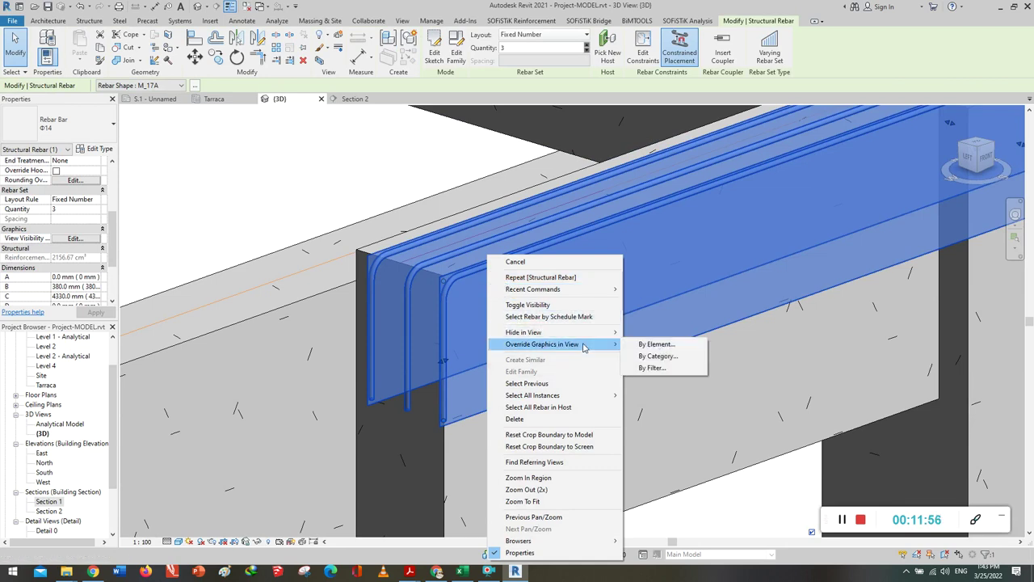
{"action": "left_click", "coordinate": [644, 346]}
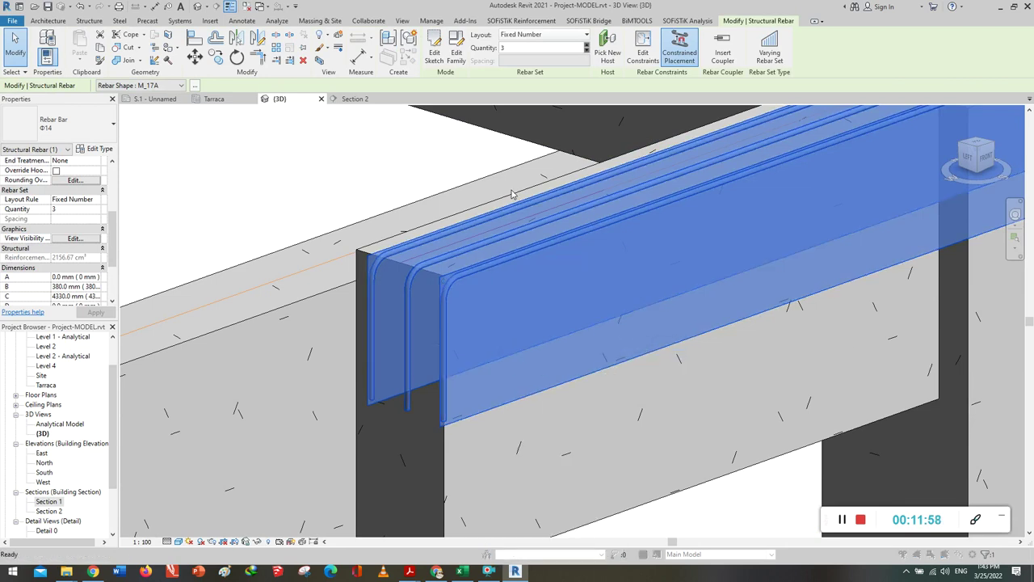
{"action": "left_click", "coordinate": [760, 214]}
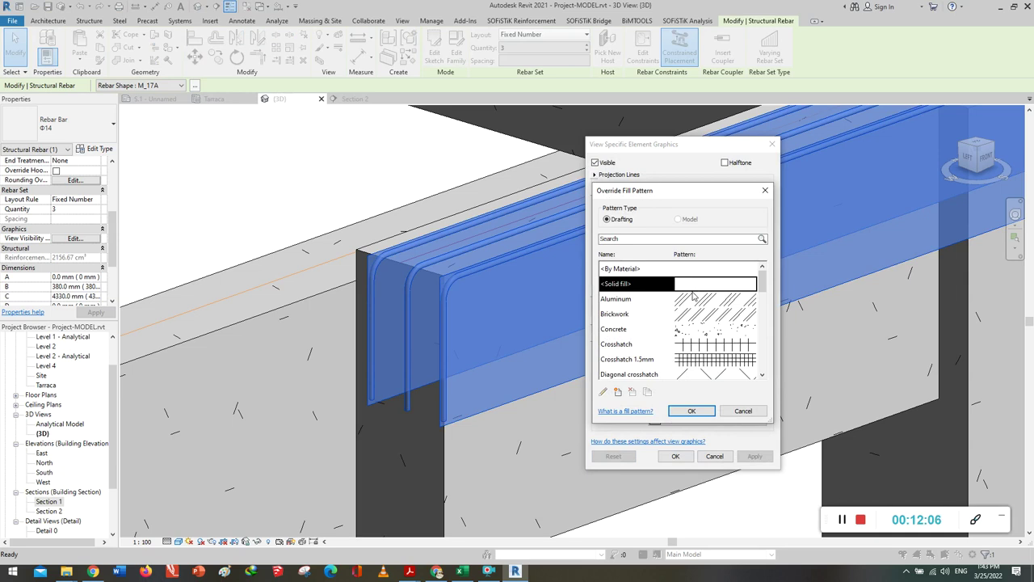
{"action": "left_click", "coordinate": [698, 413]}
{"action": "left_click", "coordinate": [692, 410]}
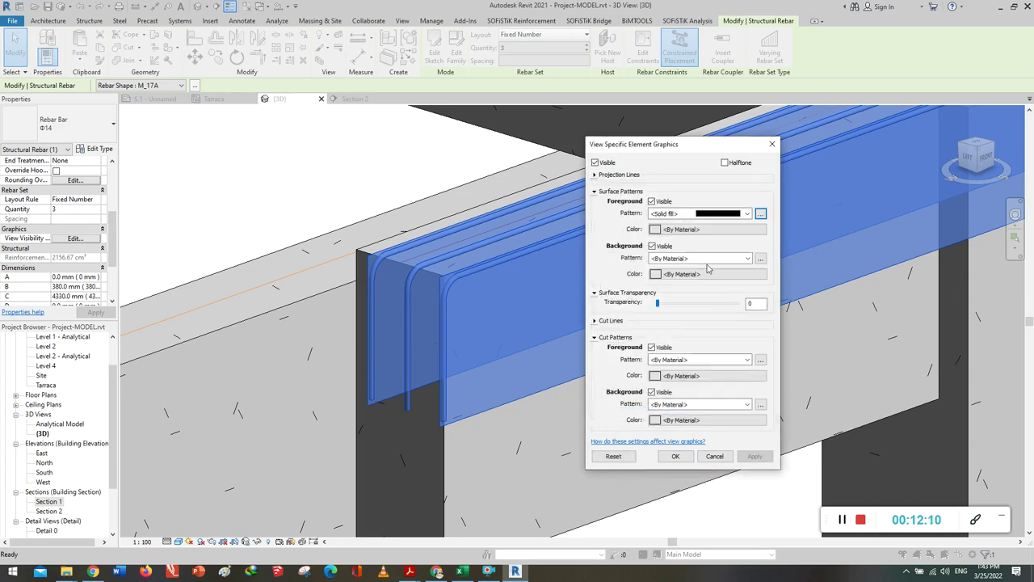
{"action": "left_click", "coordinate": [676, 230]}
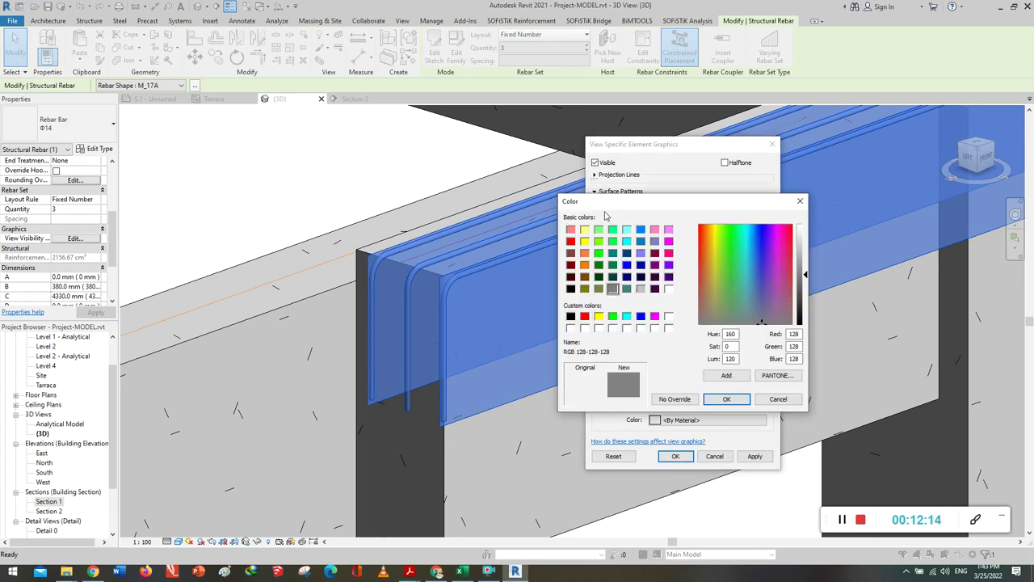
{"action": "left_click", "coordinate": [599, 254]}
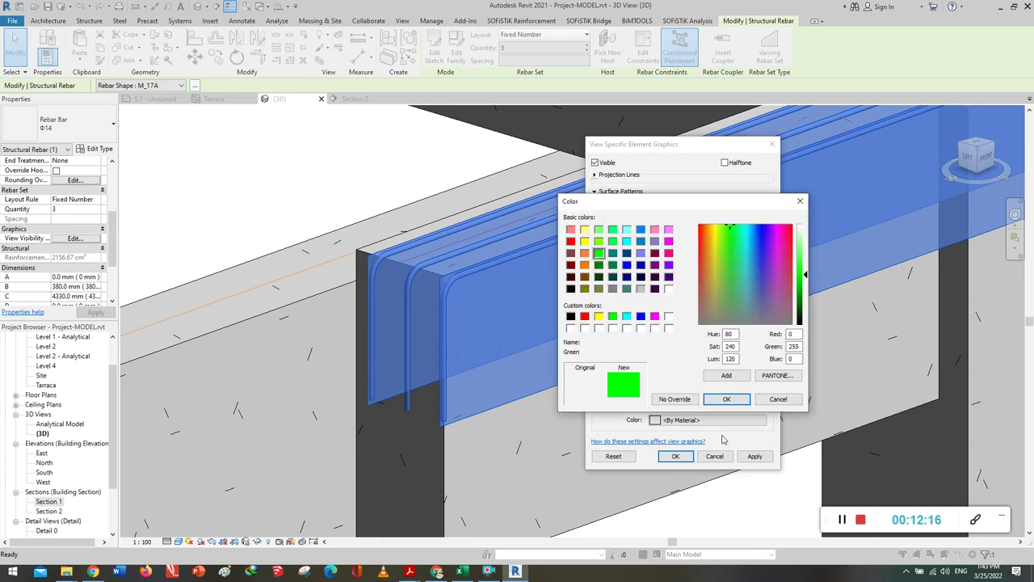
{"action": "left_click", "coordinate": [725, 399]}
{"action": "left_click", "coordinate": [675, 456]}
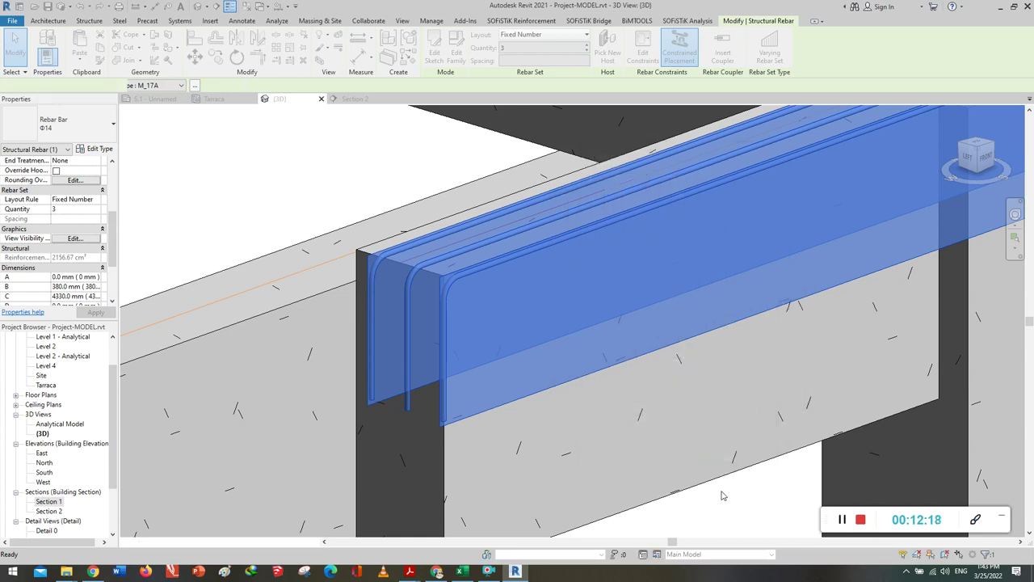
Clear the selection, zoom out, and return to the Section 2 view.
{"action": "left_click", "coordinate": [739, 505]}
{"action": "scroll", "coordinate": [512, 373], "scroll_direction": "down", "scroll_amount": 1}
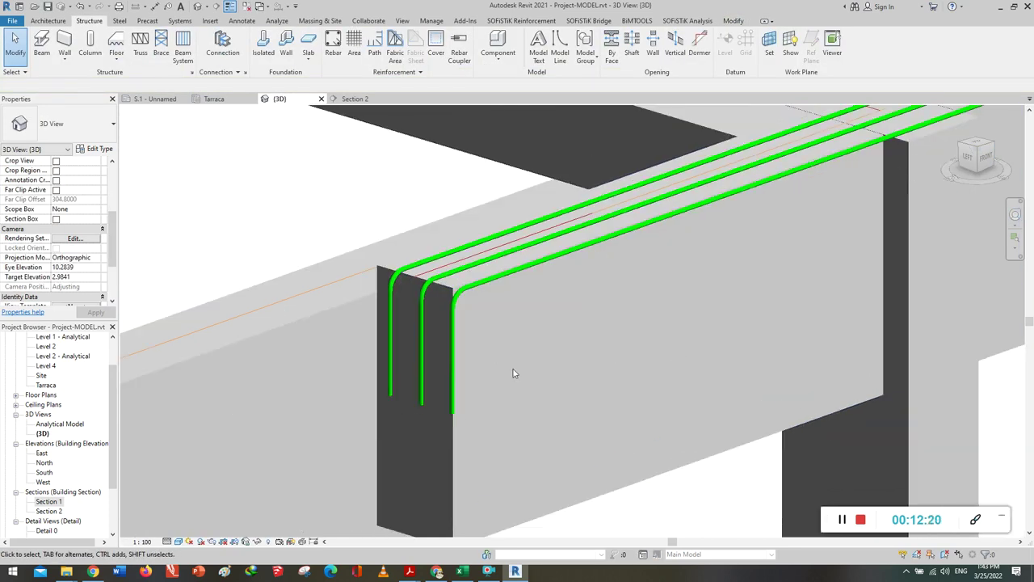
{"action": "scroll", "coordinate": [512, 373], "scroll_direction": "down", "scroll_amount": 1}
{"action": "scroll", "coordinate": [512, 373], "scroll_direction": "down", "scroll_amount": 1}
{"action": "scroll", "coordinate": [513, 373], "scroll_direction": "down", "scroll_amount": 1}
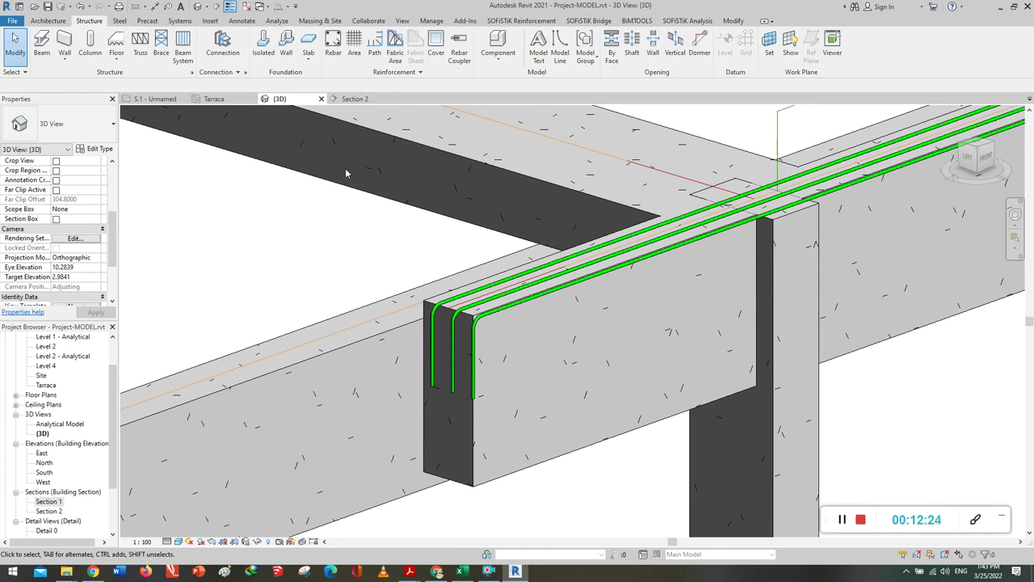
{"action": "scroll", "coordinate": [554, 366], "scroll_direction": "down", "scroll_amount": 2}
{"action": "left_click", "coordinate": [350, 98]}
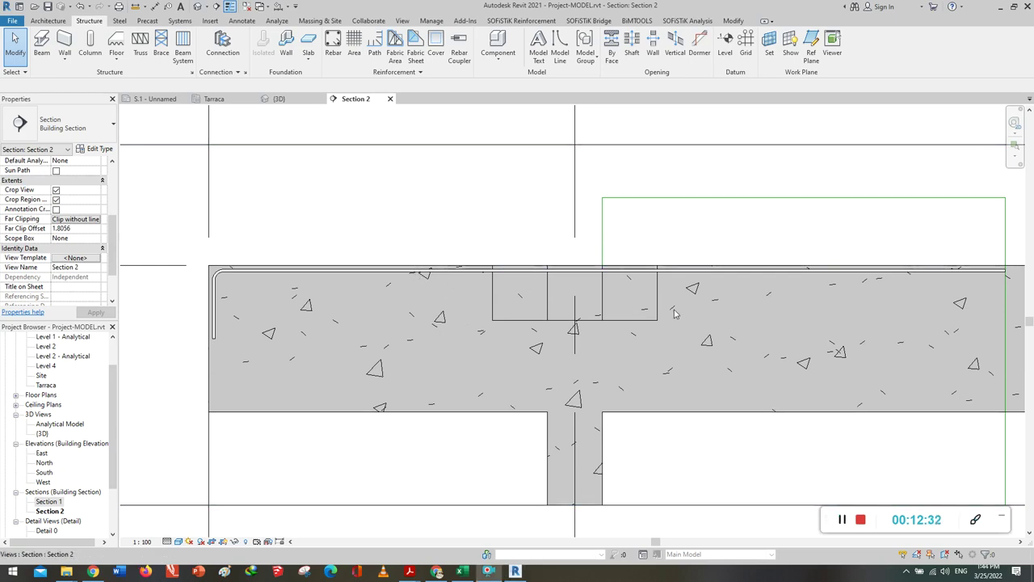
Select the Φ14 top bar set in Section 2 and pan along the beam.
{"action": "middle_click_drag", "start_coordinate": [763, 218], "coordinate": [514, 257]}
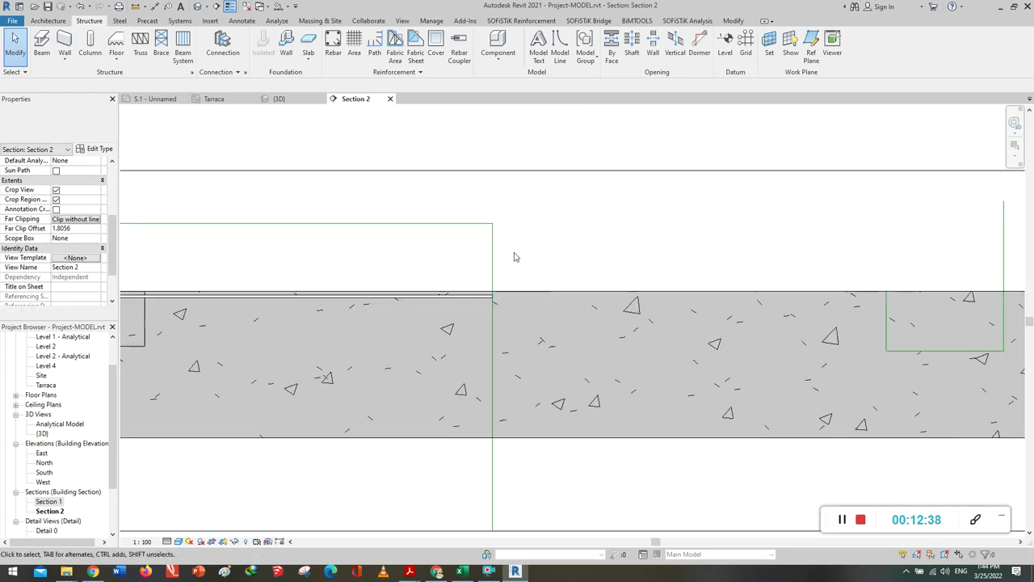
{"action": "scroll", "coordinate": [558, 252], "scroll_direction": "down", "scroll_amount": 3}
{"action": "scroll", "coordinate": [526, 262], "scroll_direction": "up", "scroll_amount": 2}
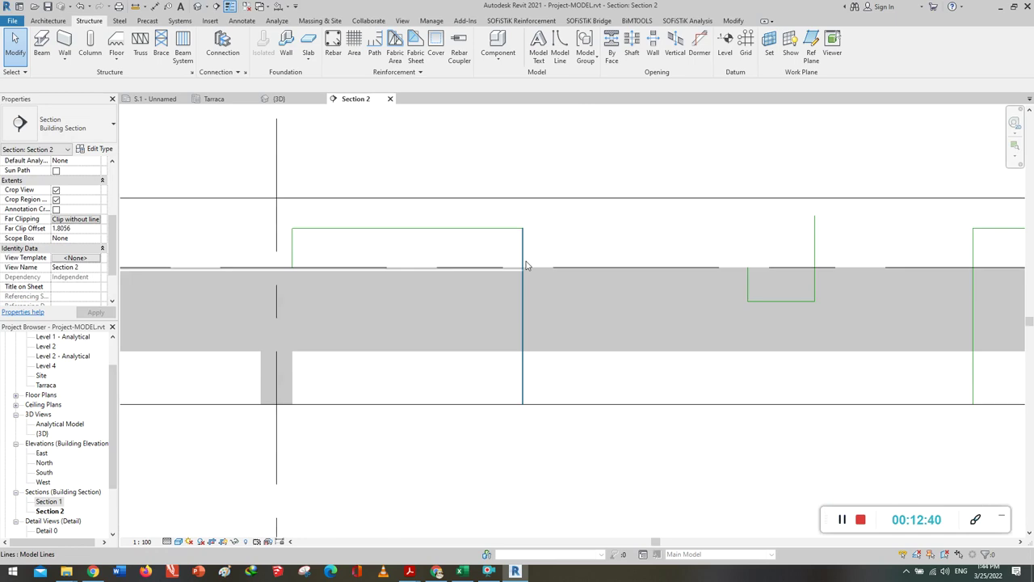
{"action": "scroll", "coordinate": [526, 262], "scroll_direction": "down", "scroll_amount": 1}
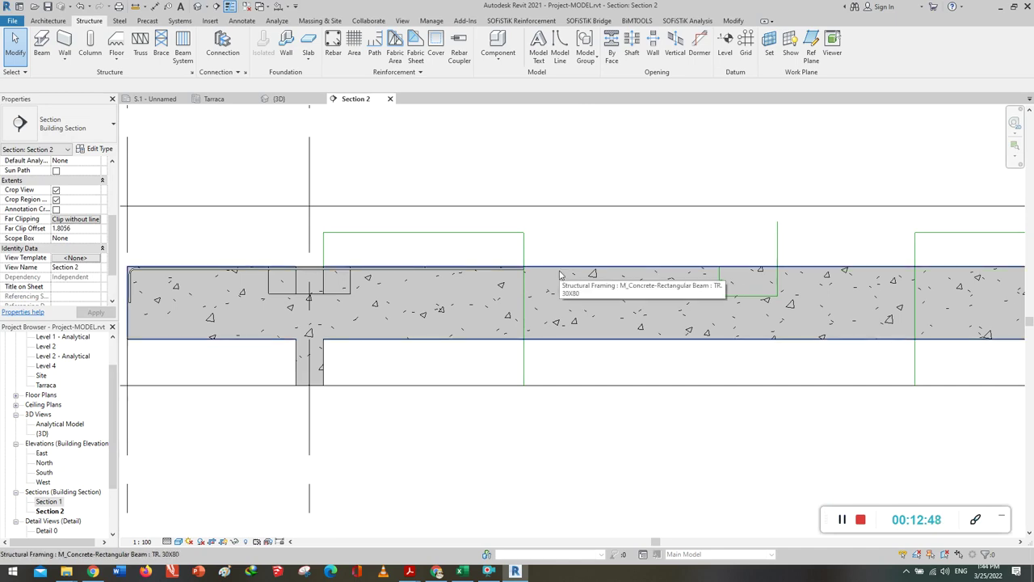
{"action": "scroll", "coordinate": [559, 274], "scroll_direction": "up", "scroll_amount": 2}
{"action": "scroll", "coordinate": [526, 274], "scroll_direction": "up", "scroll_amount": 1}
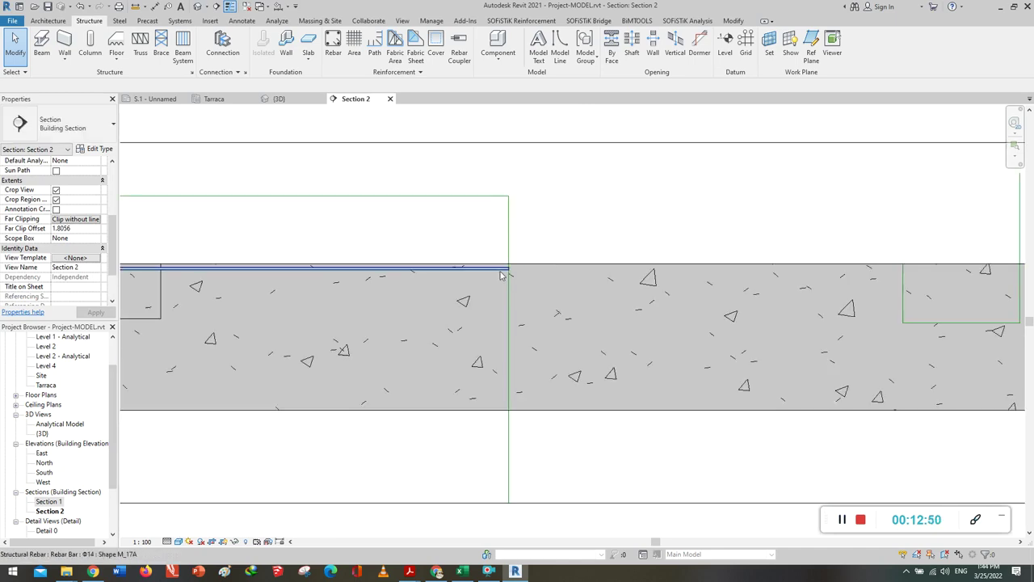
{"action": "left_click", "coordinate": [512, 272]}
{"action": "scroll", "coordinate": [512, 272], "scroll_direction": "up", "scroll_amount": 3}
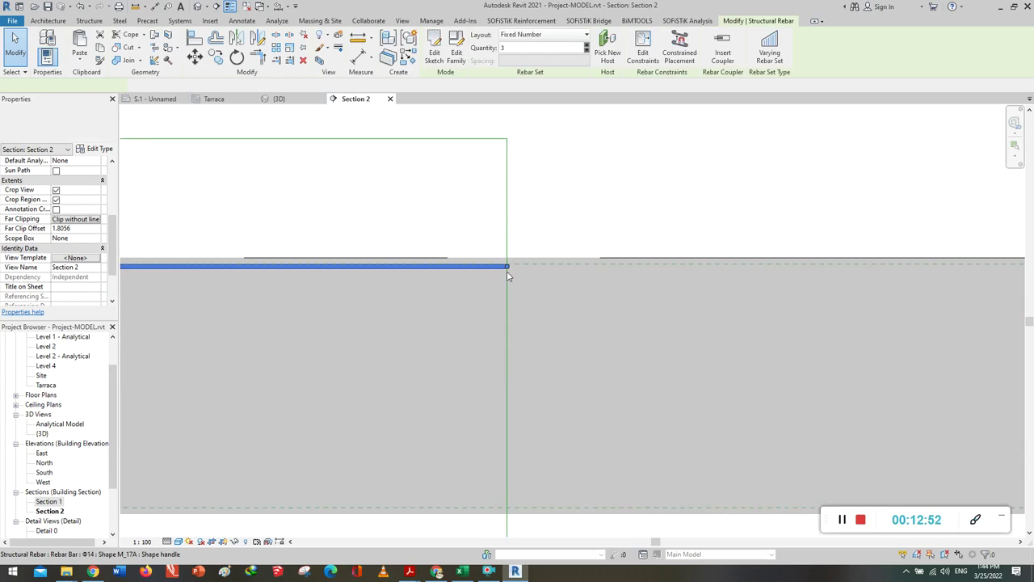
{"action": "scroll", "coordinate": [509, 277], "scroll_direction": "up", "scroll_amount": 1}
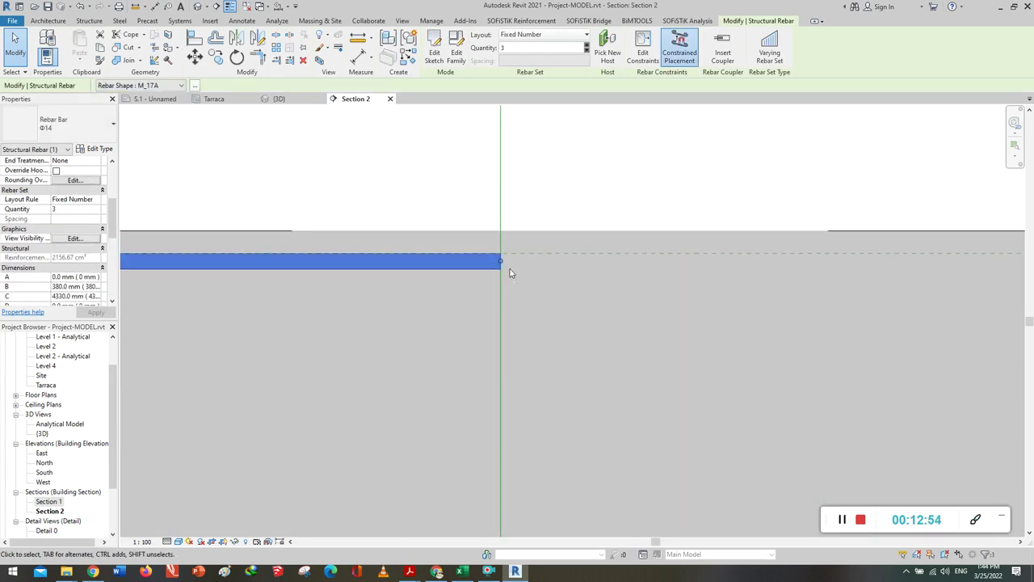
{"action": "scroll", "coordinate": [711, 260], "scroll_direction": "down", "scroll_amount": 2}
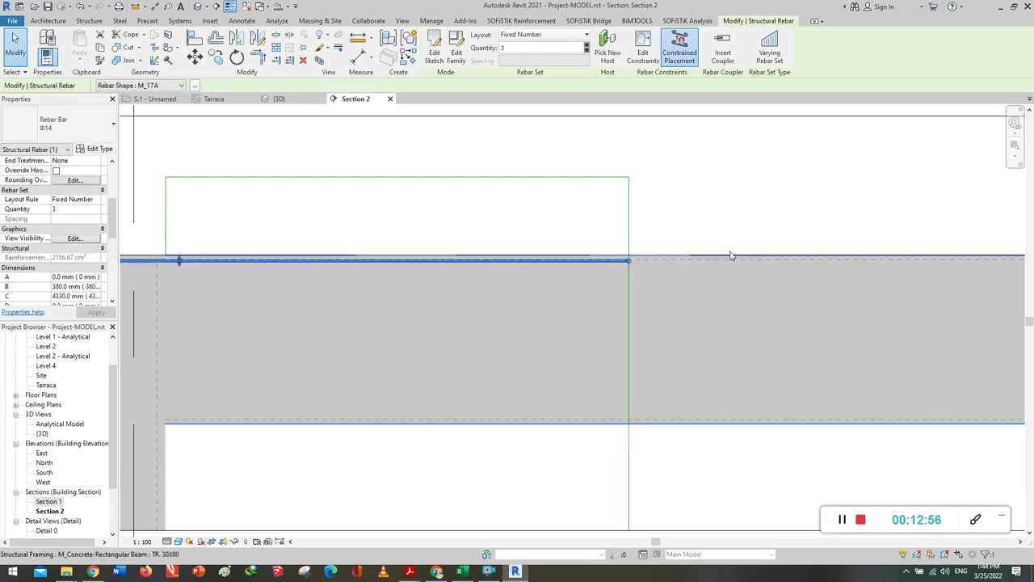
{"action": "scroll", "coordinate": [732, 255], "scroll_direction": "down", "scroll_amount": 1}
{"action": "middle_click_drag", "start_coordinate": [565, 198], "coordinate": [803, 217]}
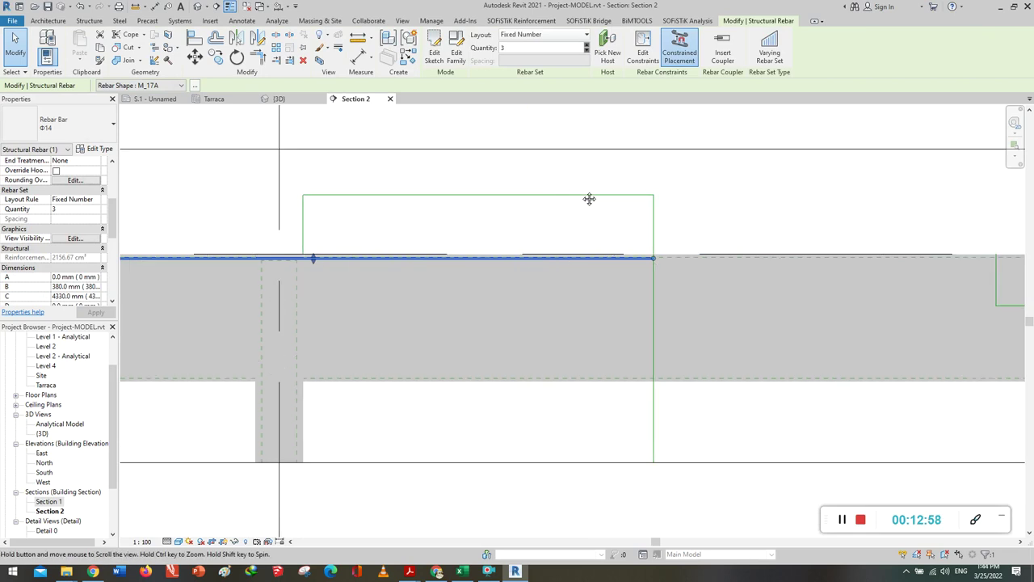
Drag the bar set's end constraint to the beam's right end, lengthening it to 7132.2 mm.
{"action": "left_click", "coordinate": [642, 52]}
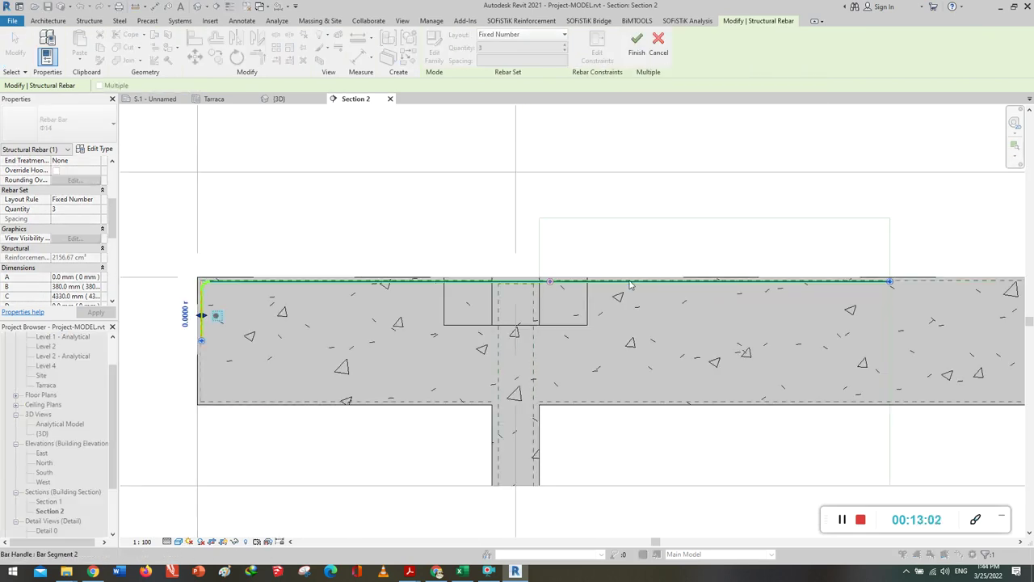
{"action": "mouse_move", "coordinate": [982, 246]}
{"action": "middle_mouse_down"}
{"action": "mouse_move", "coordinate": [487, 243]}
{"action": "mouse_move", "coordinate": [382, 254]}
{"action": "middle_mouse_up"}
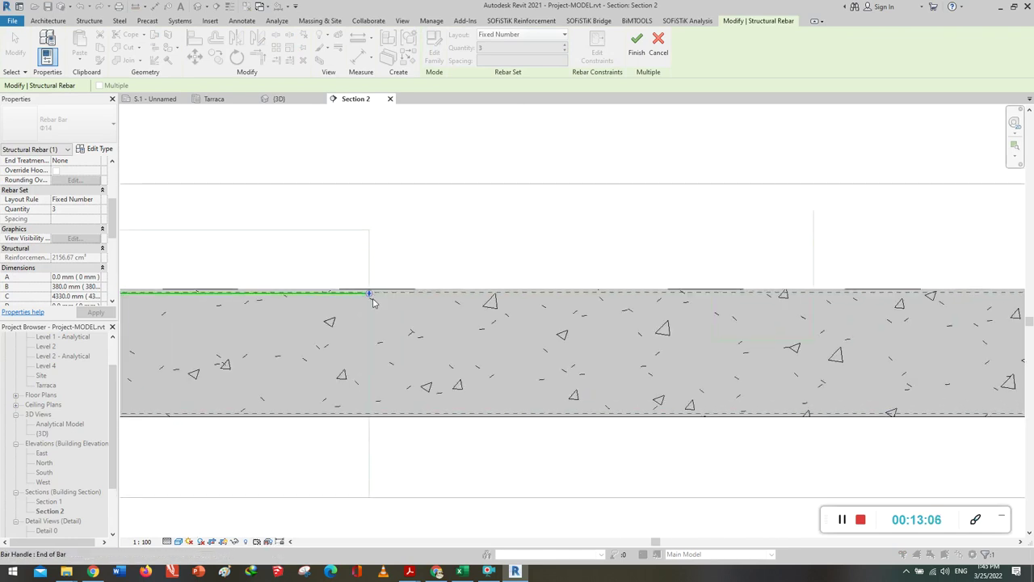
{"action": "scroll", "coordinate": [370, 295], "scroll_direction": "up", "scroll_amount": 2}
{"action": "scroll", "coordinate": [370, 295], "scroll_direction": "up", "scroll_amount": 2}
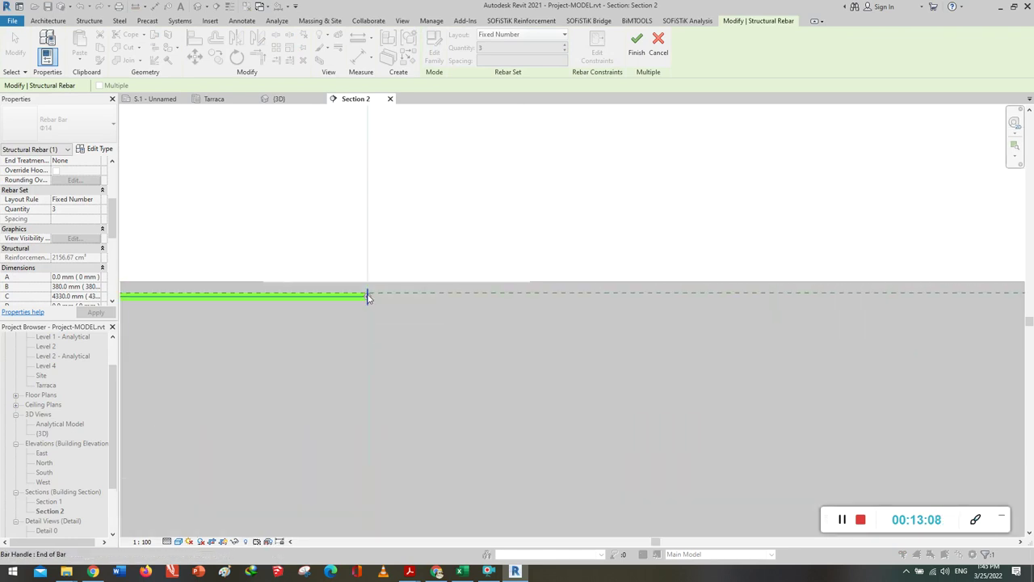
{"action": "scroll", "coordinate": [350, 324], "scroll_direction": "down", "scroll_amount": 3}
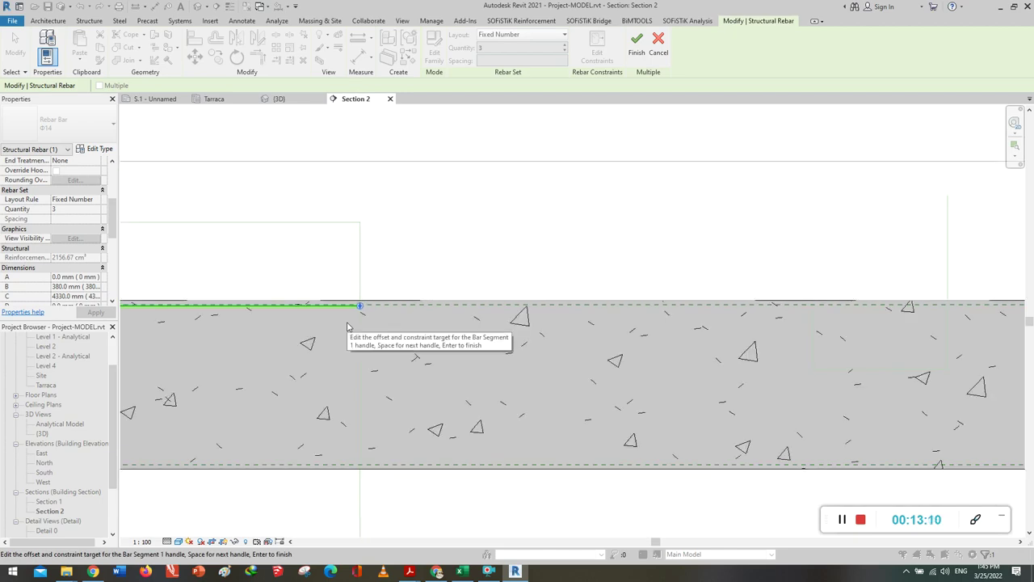
{"action": "left_click", "coordinate": [362, 309]}
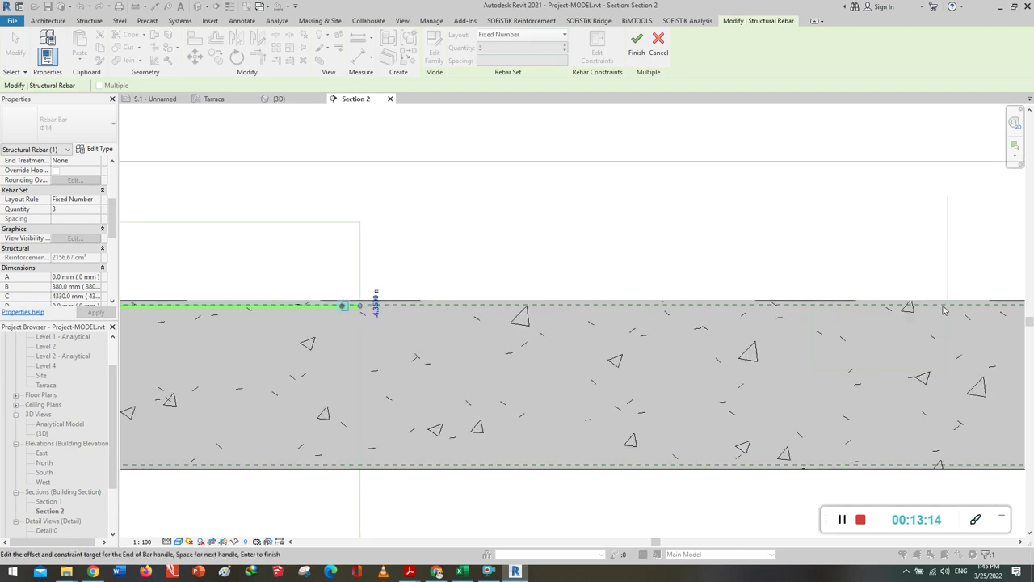
{"action": "left_click_drag", "start_coordinate": [363, 309], "coordinate": [951, 309]}
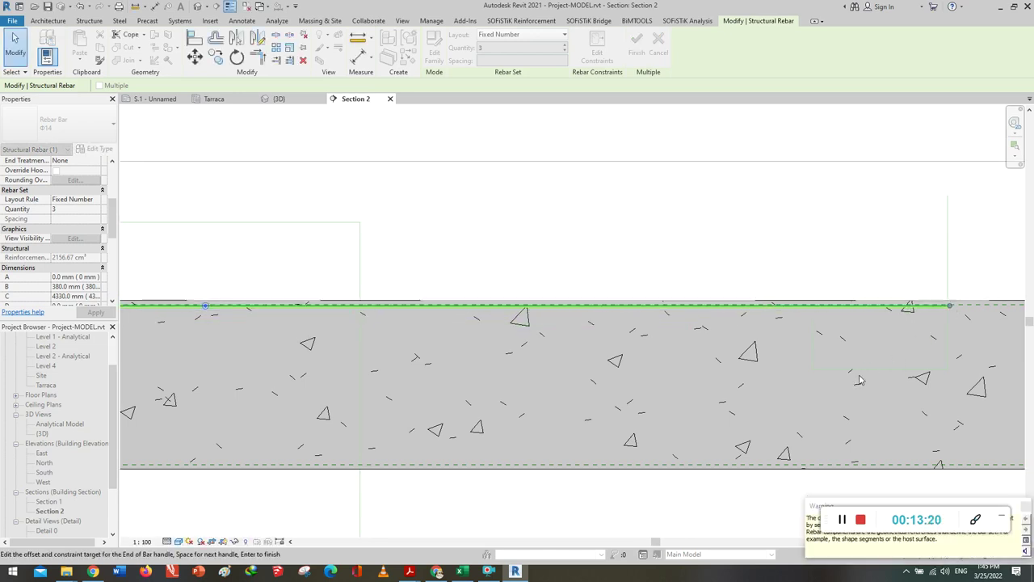
{"action": "left_click_drag", "start_coordinate": [858, 379], "coordinate": [937, 379]}
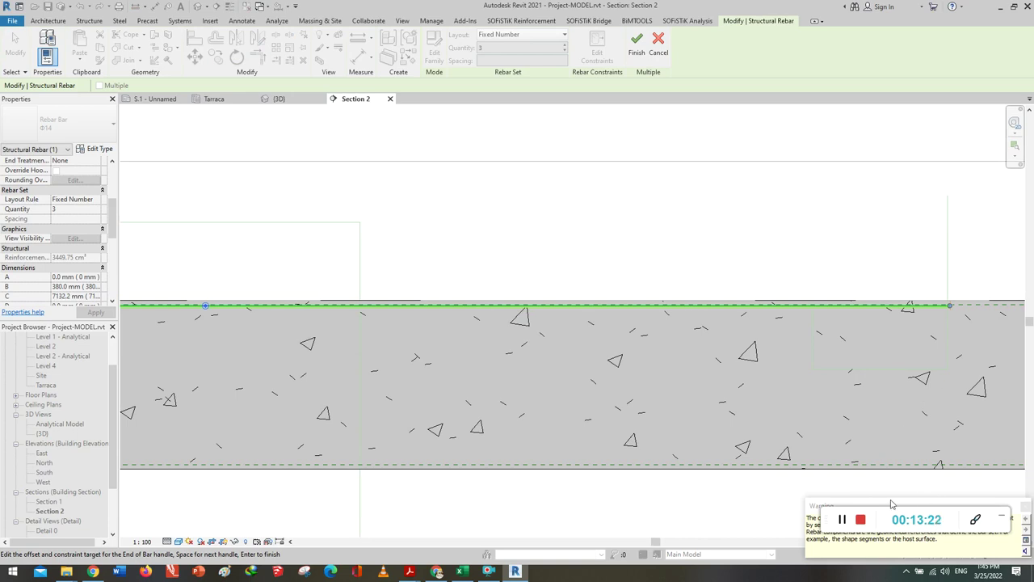
{"action": "left_click_drag", "start_coordinate": [892, 504], "coordinate": [773, 237]}
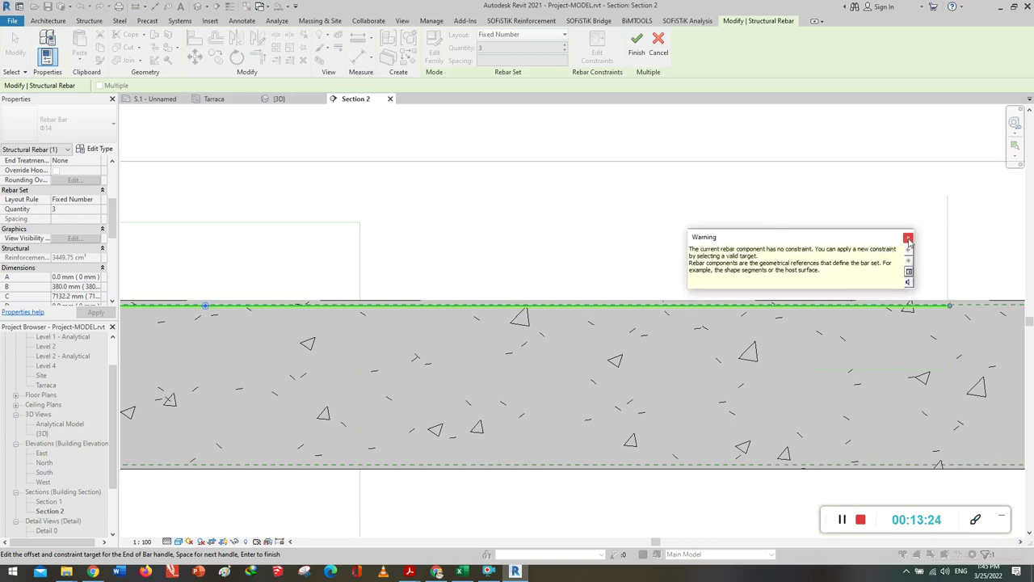
{"action": "left_click", "coordinate": [637, 45]}
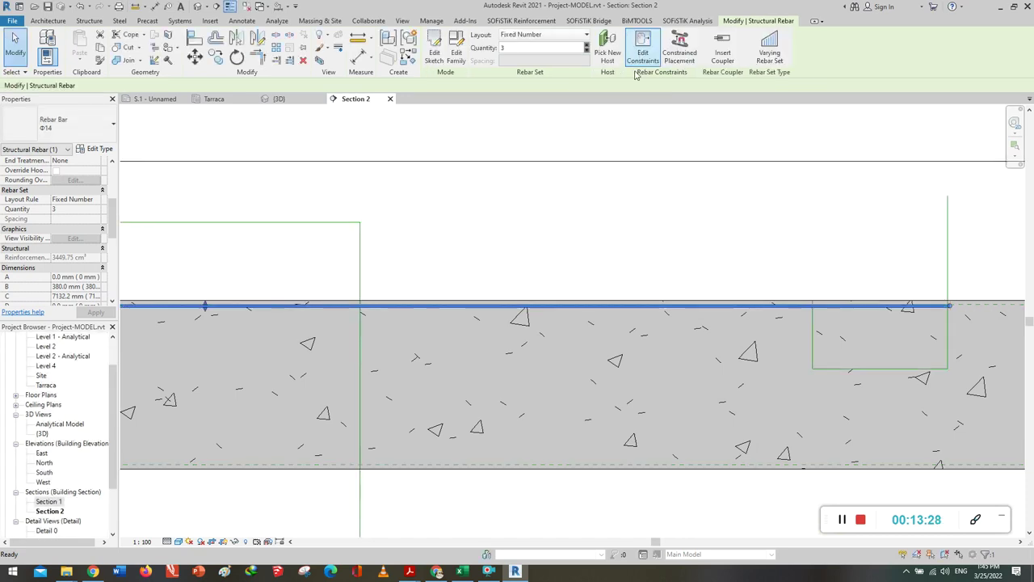
{"action": "left_click", "coordinate": [812, 291]}
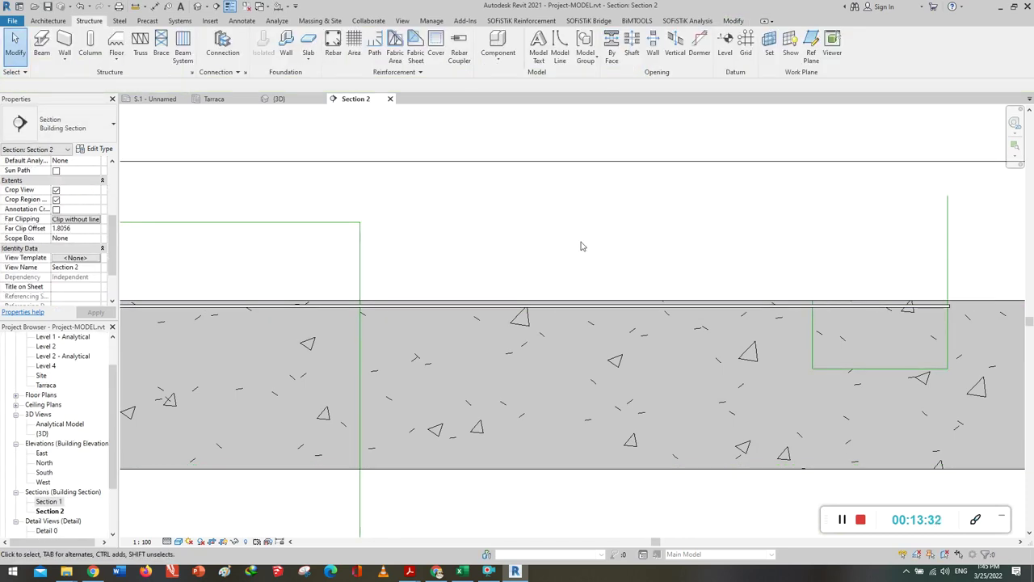
{"action": "left_click", "coordinate": [279, 99]}
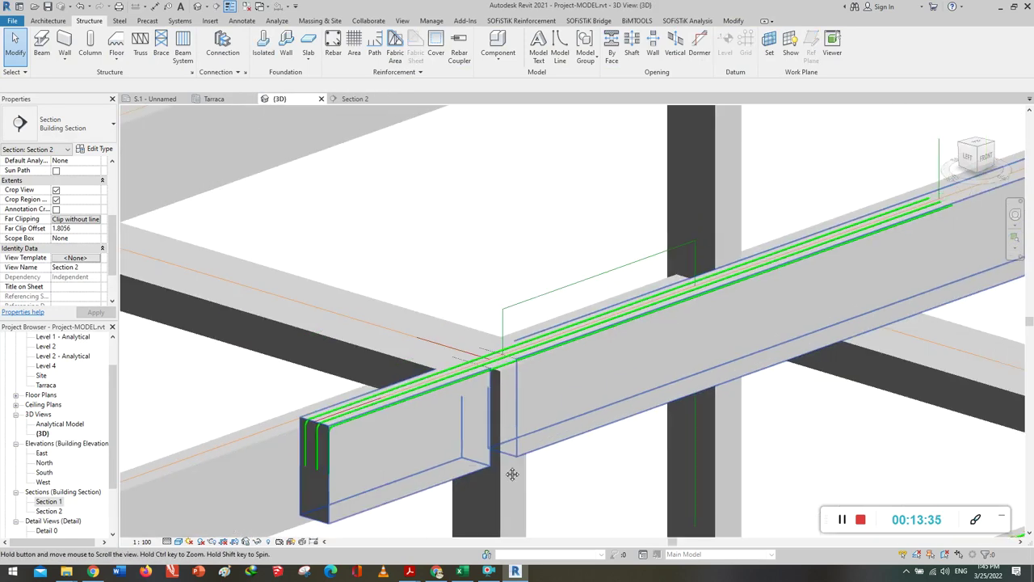
{"action": "mouse_move", "coordinate": [513, 473]}
{"action": "middle_mouse_down", "text": "shift"}
{"action": "mouse_move", "coordinate": [903, 375]}
{"action": "mouse_move", "coordinate": [575, 424]}
{"action": "middle_mouse_up", "text": "shift"}
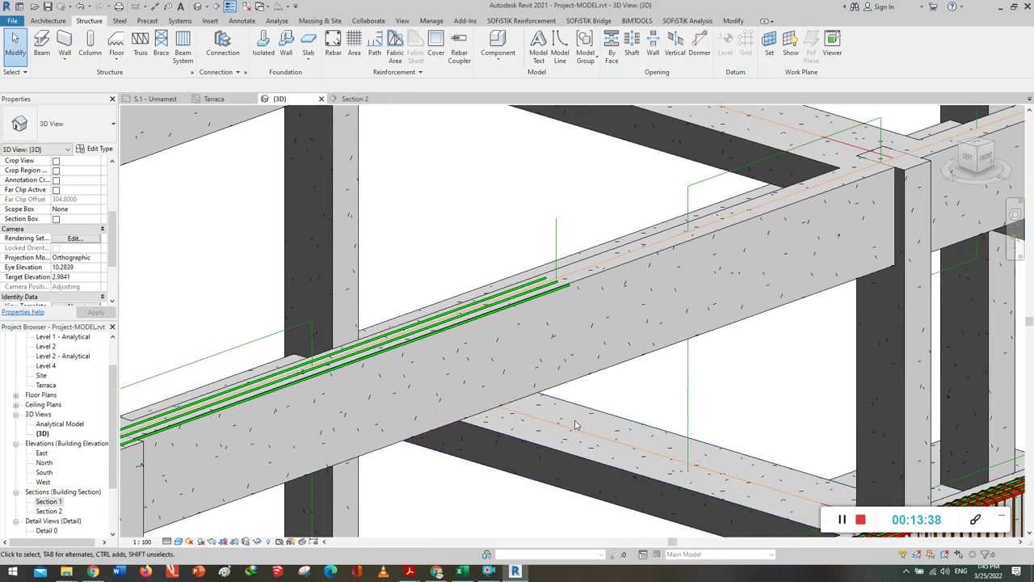
{"action": "left_click", "coordinate": [356, 98]}
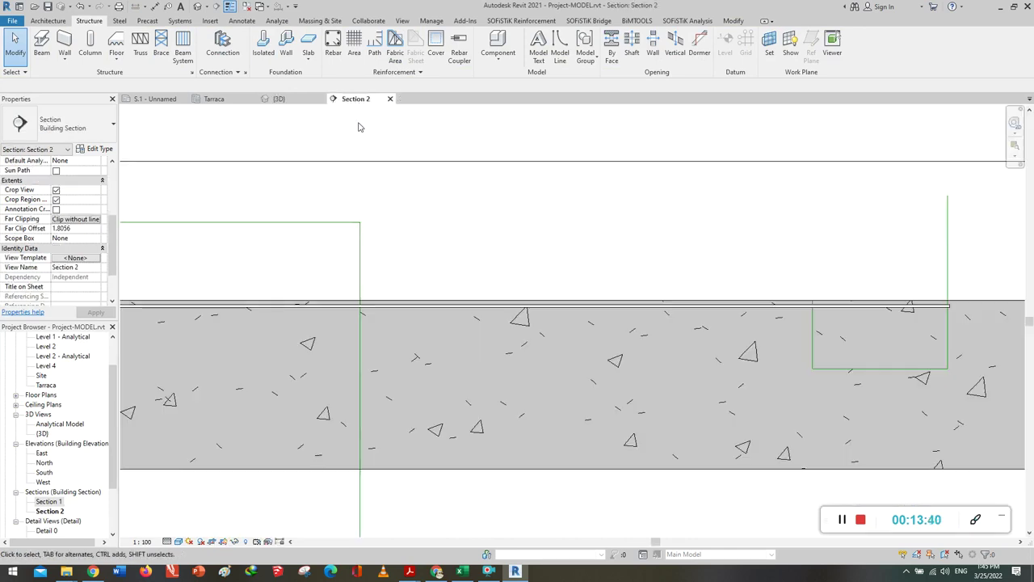
{"action": "scroll", "coordinate": [569, 320], "scroll_direction": "down", "scroll_amount": 1}
{"action": "middle_click_drag", "start_coordinate": [836, 281], "coordinate": [666, 266]}
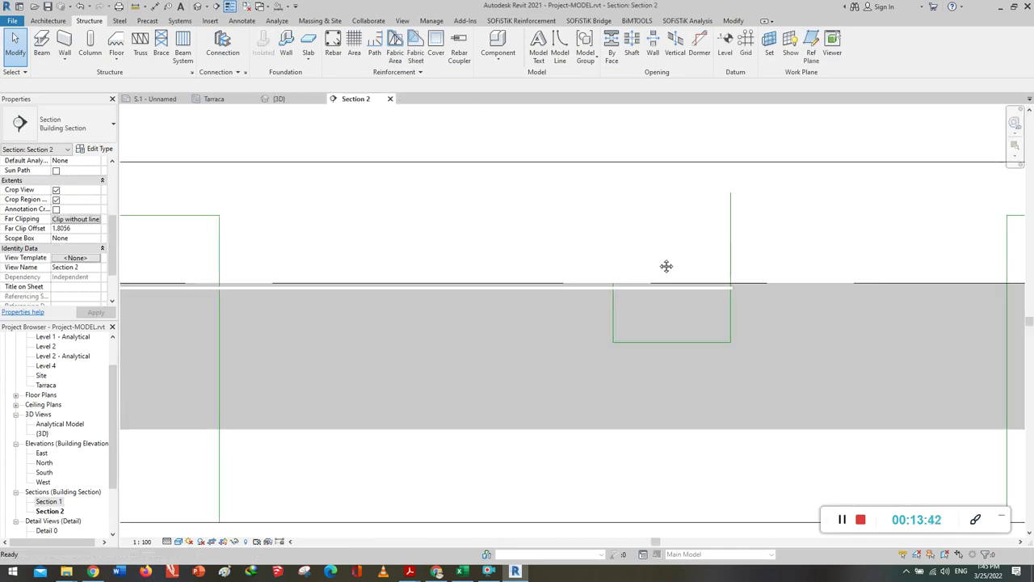
{"action": "scroll", "coordinate": [751, 300], "scroll_direction": "up", "scroll_amount": 2}
{"action": "scroll", "coordinate": [722, 293], "scroll_direction": "up", "scroll_amount": 2}
{"action": "scroll", "coordinate": [709, 286], "scroll_direction": "up", "scroll_amount": 1}
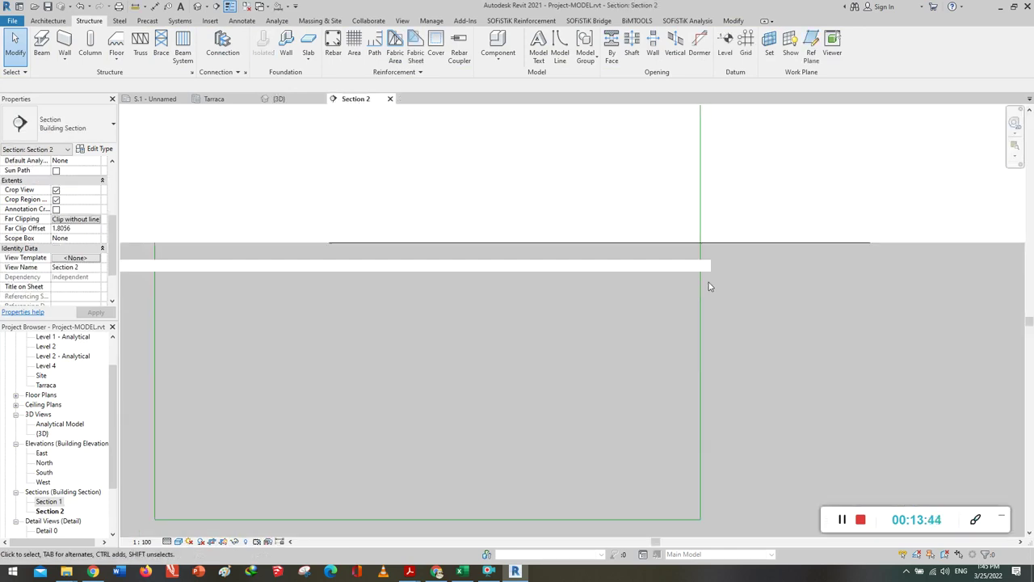
{"action": "scroll", "coordinate": [765, 297], "scroll_direction": "down", "scroll_amount": 2}
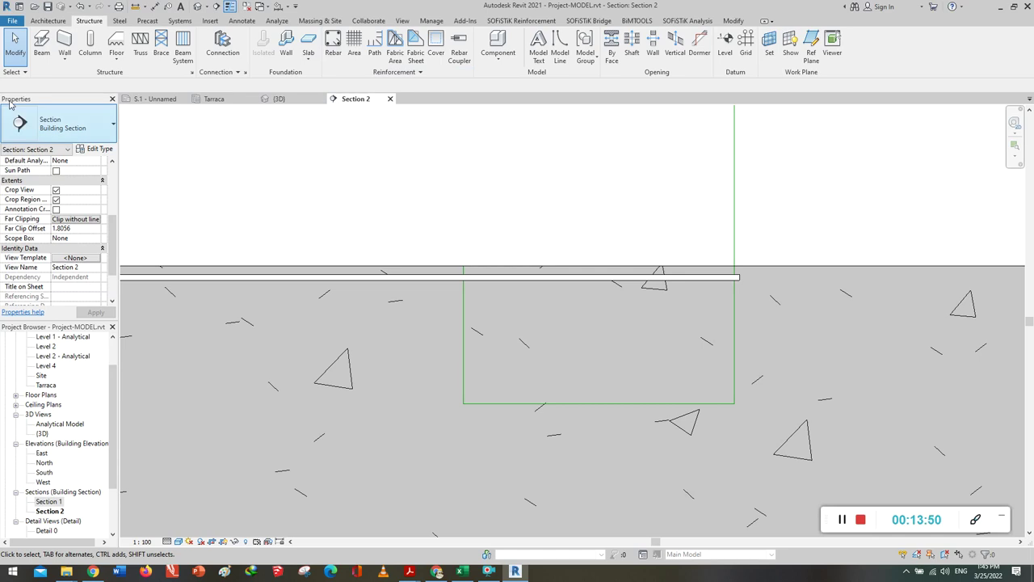
Sketch a rebar hosted in the beam with a horizontal top run to the column.
{"action": "left_click", "coordinate": [333, 49]}
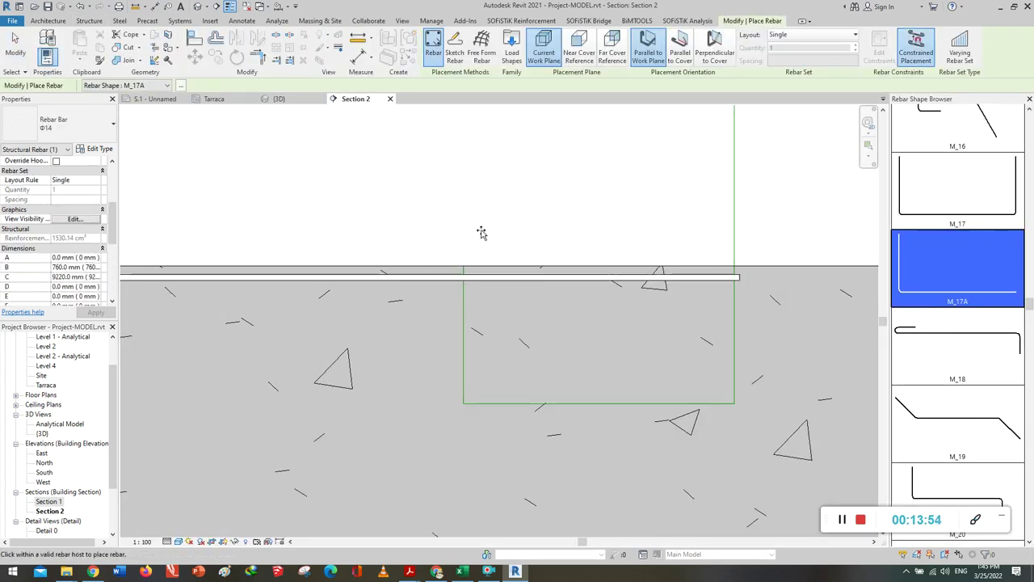
{"action": "left_click", "coordinate": [454, 50]}
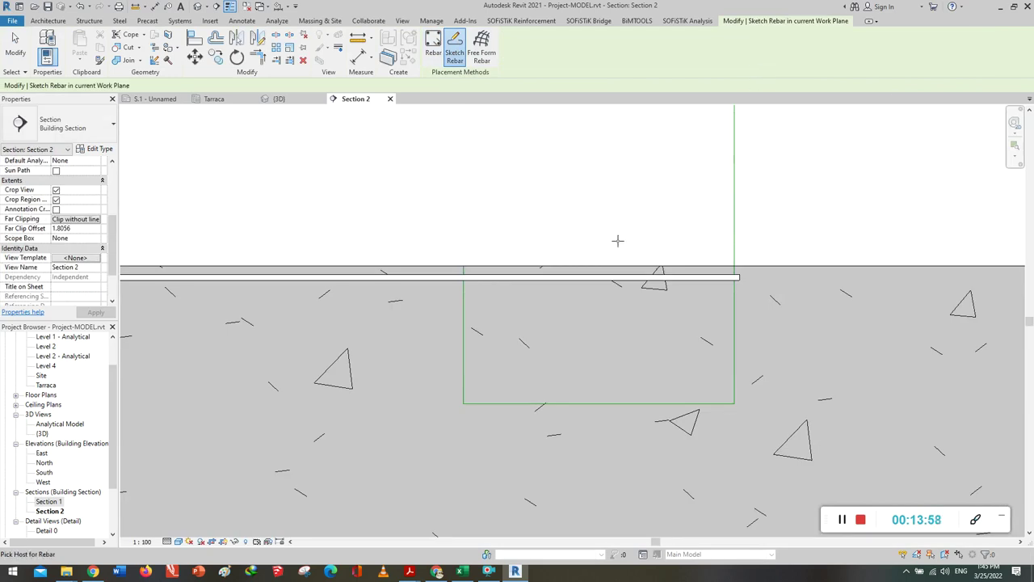
{"action": "left_click", "coordinate": [592, 262]}
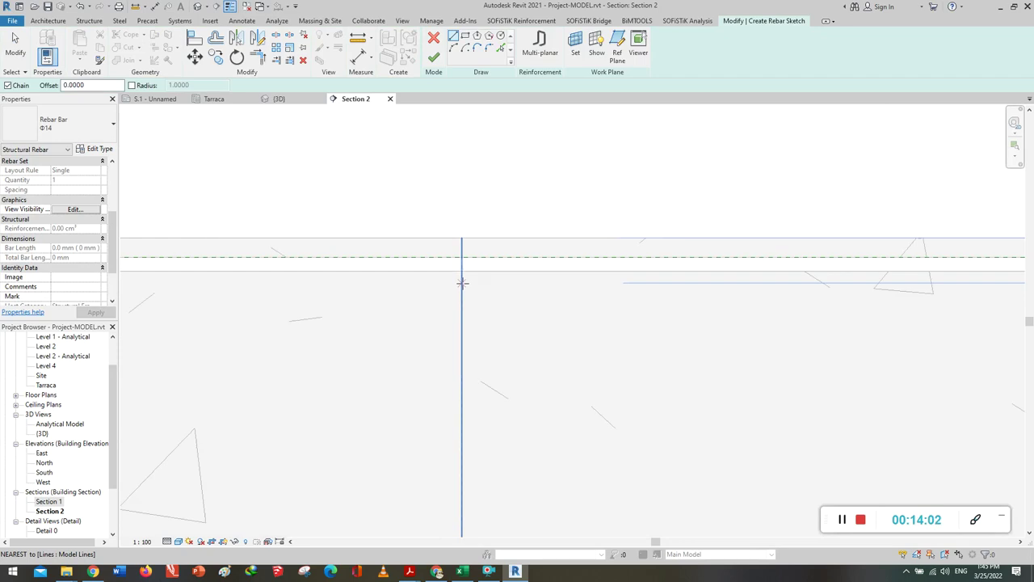
{"action": "left_click", "coordinate": [462, 282]}
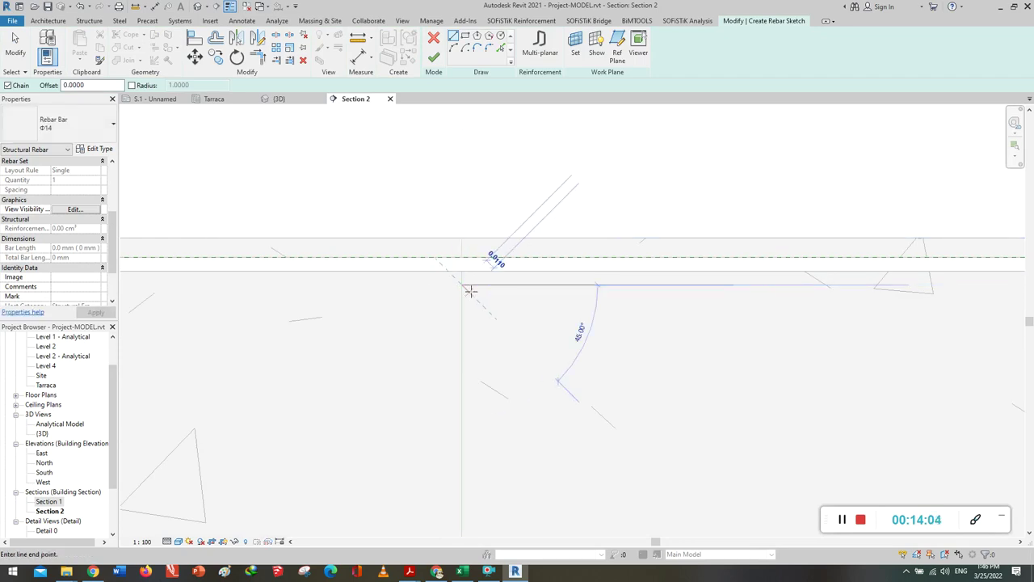
{"action": "scroll", "coordinate": [376, 272], "scroll_direction": "up", "scroll_amount": 2}
{"action": "scroll", "coordinate": [355, 291], "scroll_direction": "up", "scroll_amount": 2}
{"action": "scroll", "coordinate": [342, 308], "scroll_direction": "down", "scroll_amount": 2}
{"action": "scroll", "coordinate": [342, 307], "scroll_direction": "down", "scroll_amount": 2}
{"action": "scroll", "coordinate": [347, 319], "scroll_direction": "down", "scroll_amount": 2}
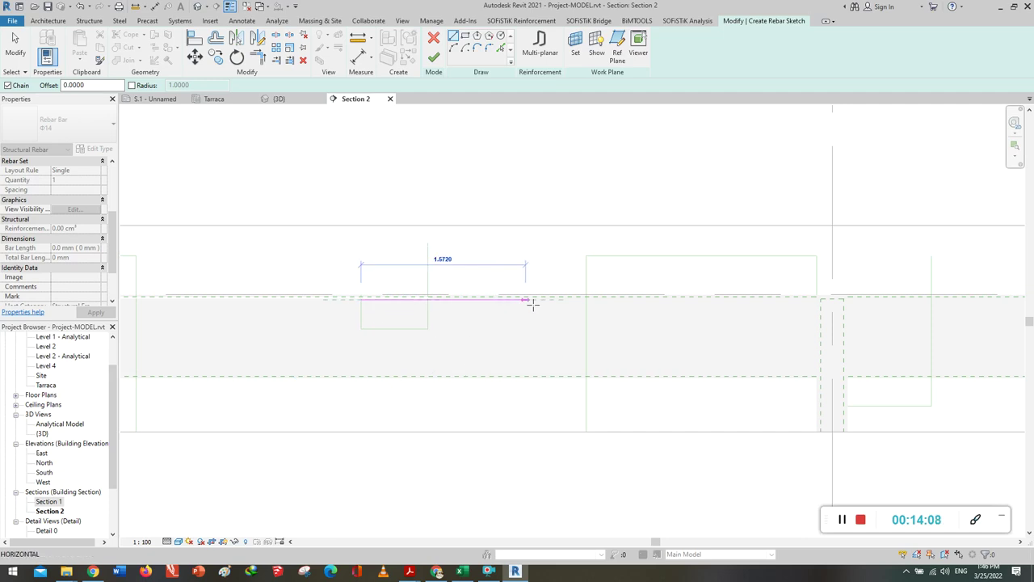
{"action": "scroll", "coordinate": [517, 303], "scroll_direction": "down", "scroll_amount": 2}
{"action": "scroll", "coordinate": [494, 303], "scroll_direction": "down", "scroll_amount": 2}
{"action": "scroll", "coordinate": [490, 304], "scroll_direction": "down", "scroll_amount": 2}
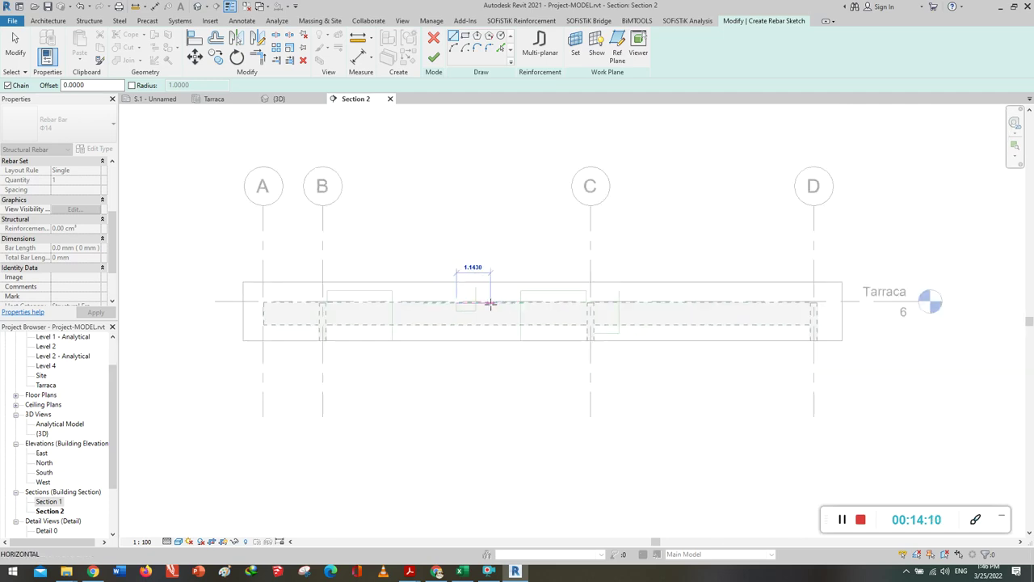
{"action": "scroll", "coordinate": [818, 300], "scroll_direction": "up", "scroll_amount": 2}
{"action": "scroll", "coordinate": [830, 296], "scroll_direction": "up", "scroll_amount": 2}
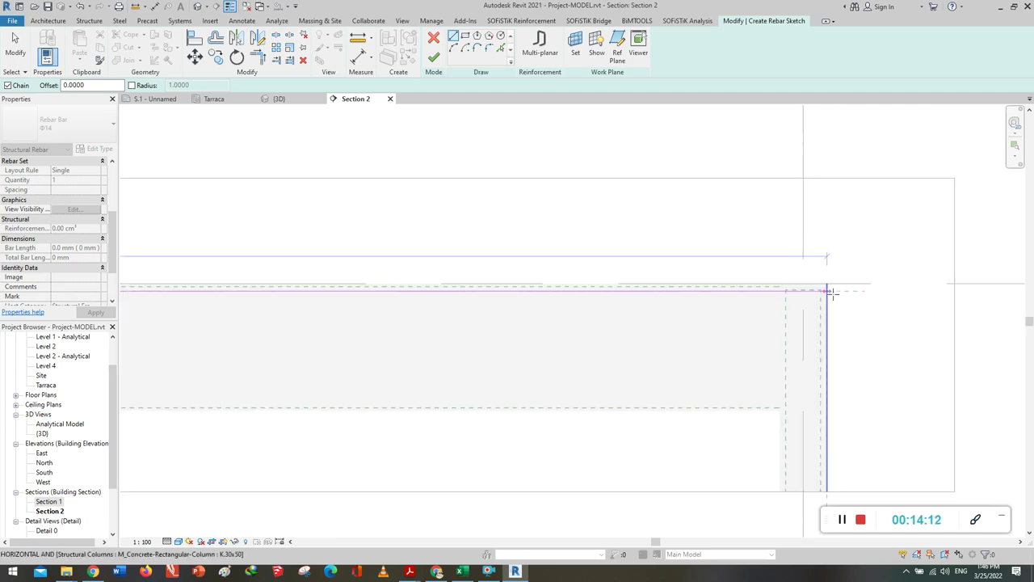
{"action": "scroll", "coordinate": [832, 292], "scroll_direction": "up", "scroll_amount": 2}
{"action": "scroll", "coordinate": [820, 284], "scroll_direction": "up", "scroll_amount": 2}
{"action": "left_click", "coordinate": [802, 280]}
Add a downward leg at the column end and finish the bar sketch.
{"action": "scroll", "coordinate": [803, 291], "scroll_direction": "down", "scroll_amount": 1}
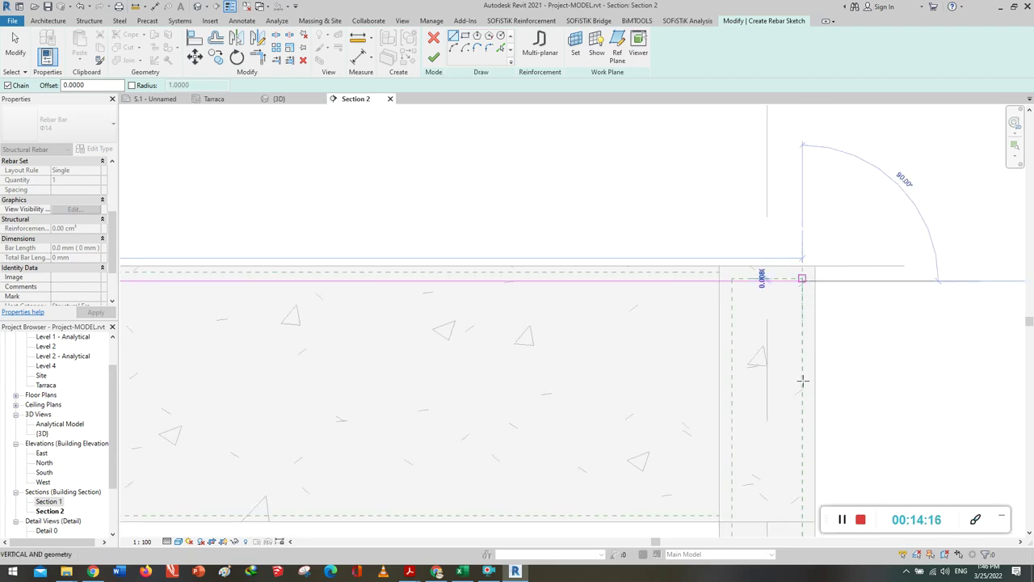
{"action": "left_click", "coordinate": [805, 412]}
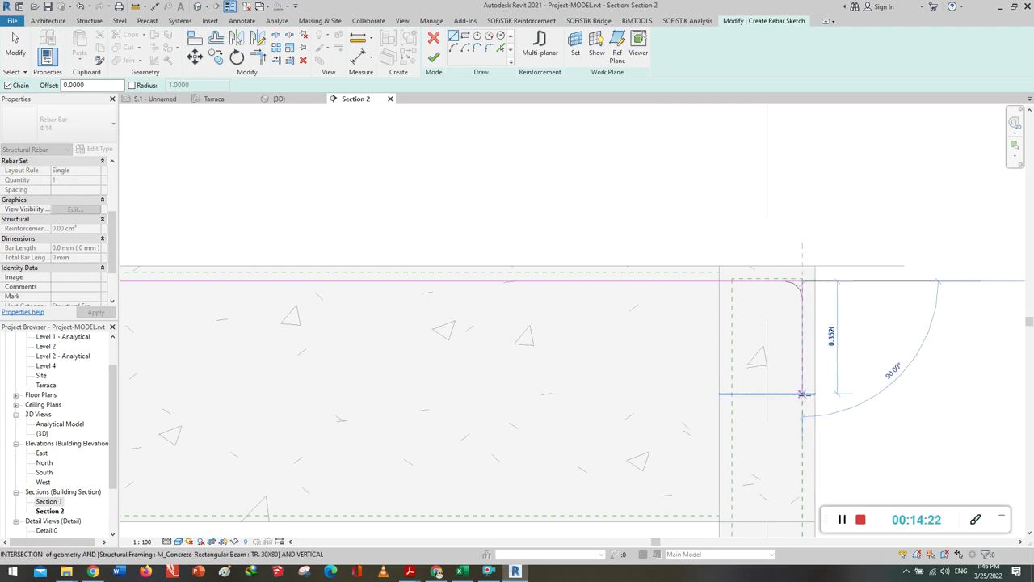
{"action": "left_click", "coordinate": [802, 394]}
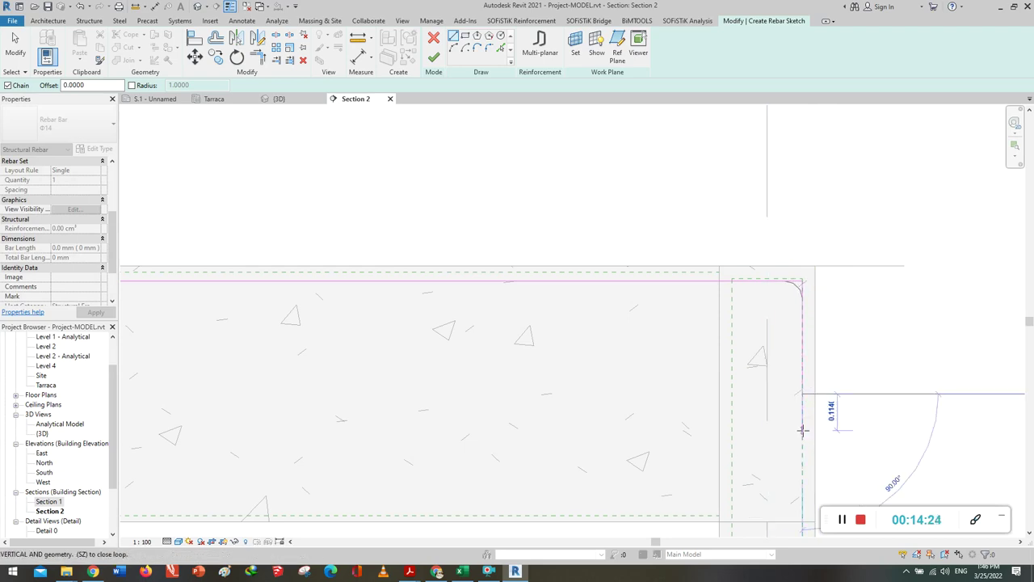
{"action": "key", "text": "Escape"}
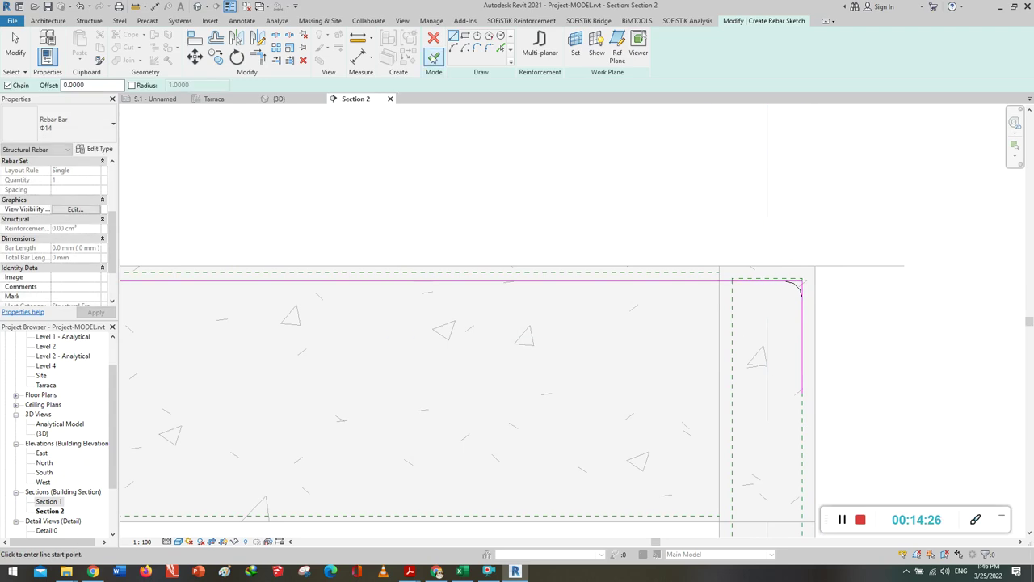
{"action": "left_click", "coordinate": [433, 58]}
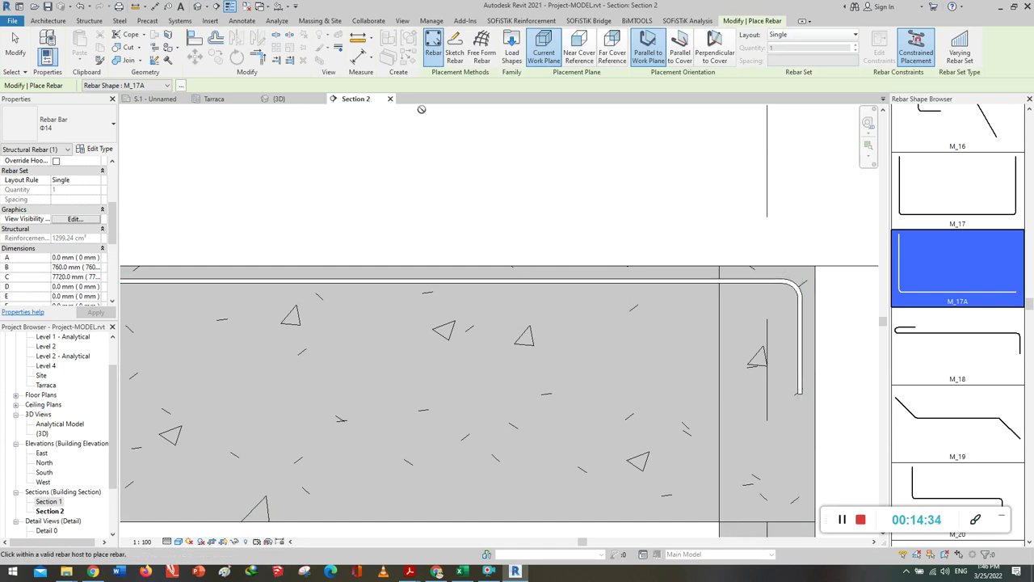
Set the hooked Φ14 M_17A top bar's layout to Fixed Number with quantity 3.
{"action": "left_click", "coordinate": [816, 37]}
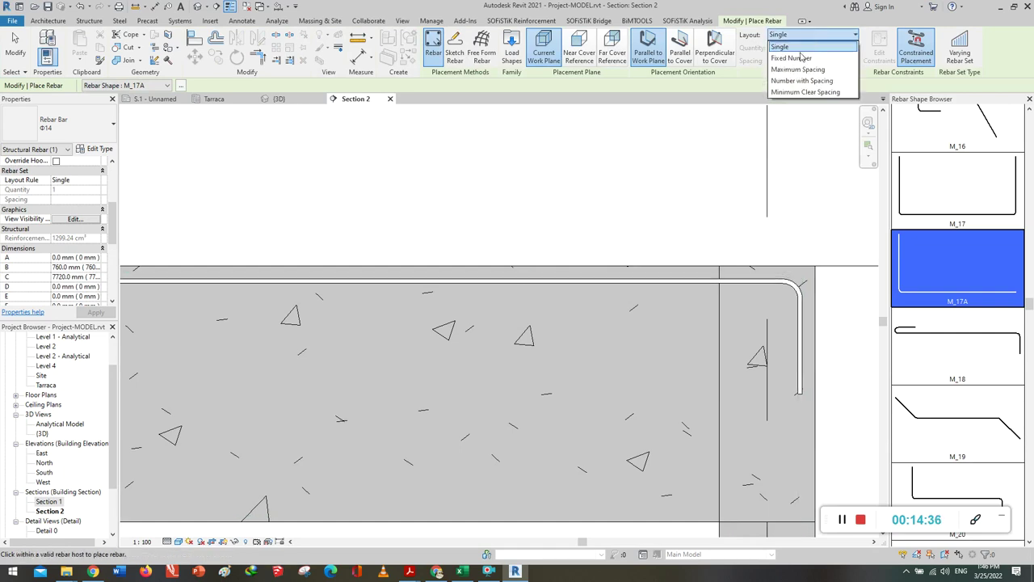
{"action": "left_click", "coordinate": [796, 58]}
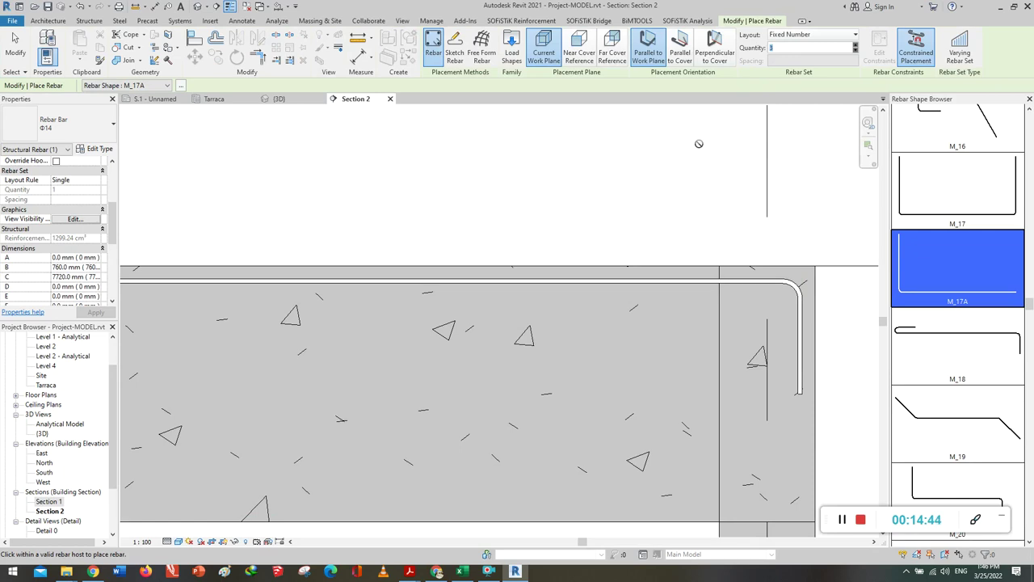
{"action": "left_click", "coordinate": [784, 47]}
{"action": "key", "text": "Escape"}
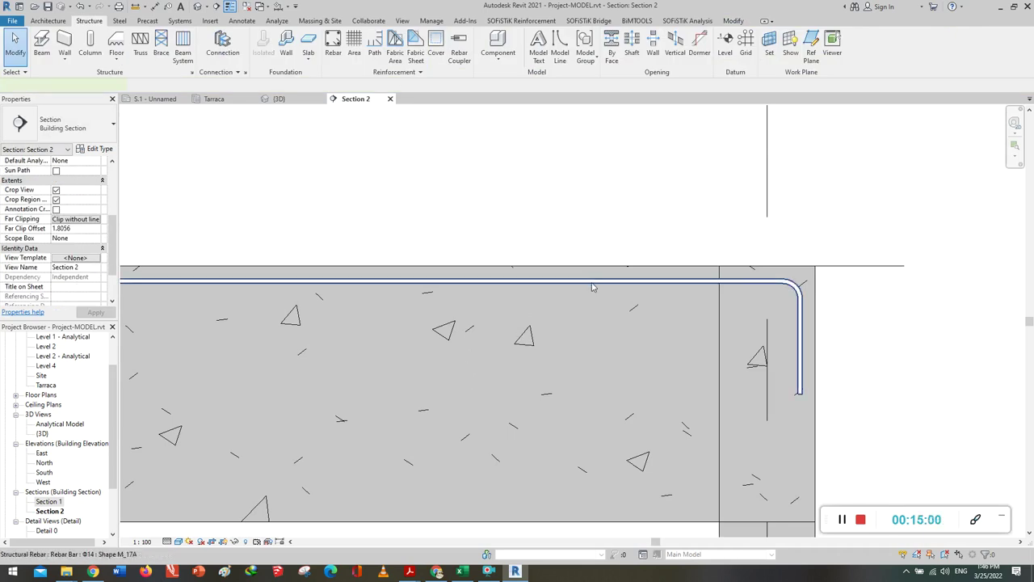
{"action": "left_click", "coordinate": [592, 283]}
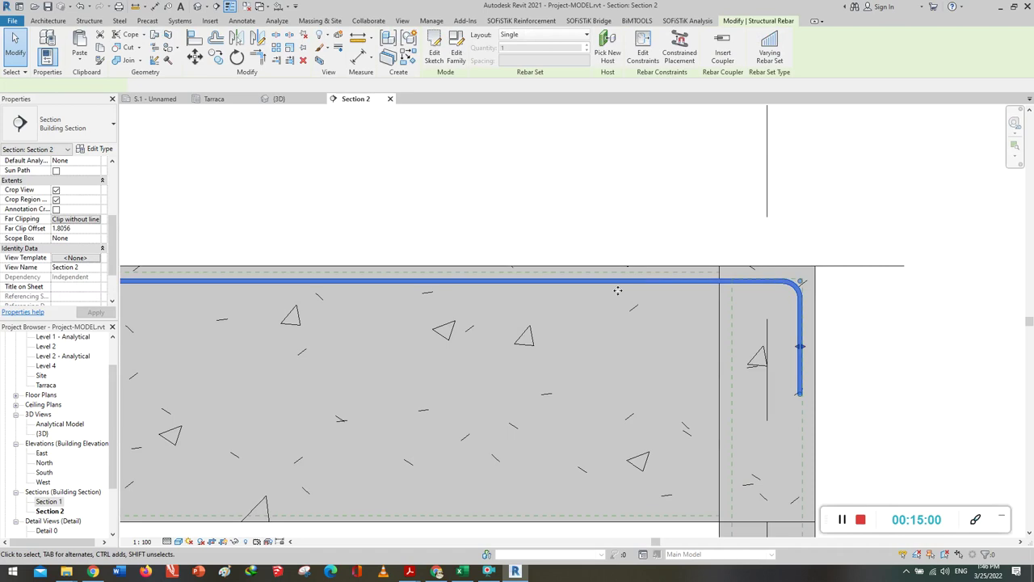
{"action": "left_click", "coordinate": [522, 40]}
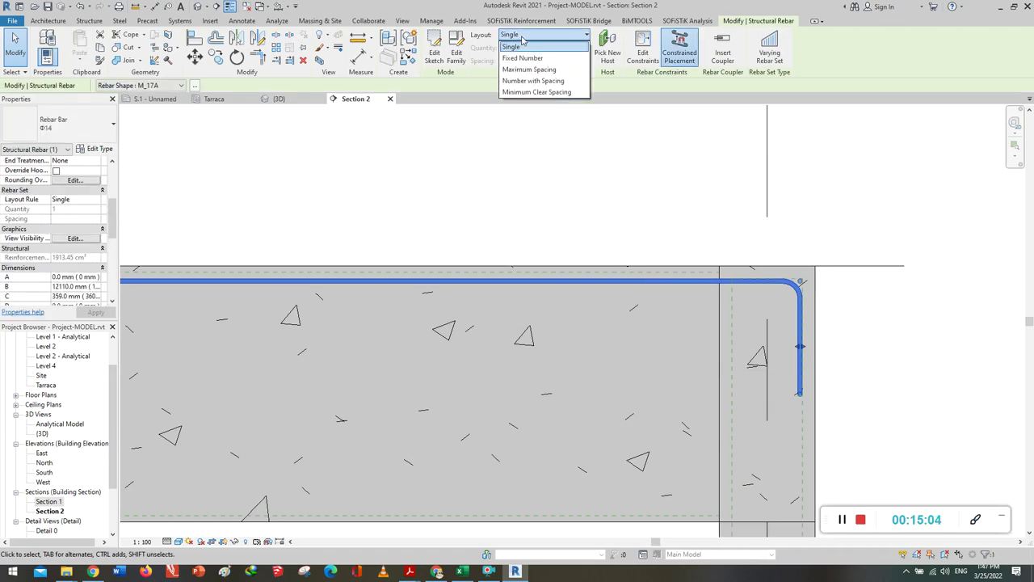
{"action": "left_click", "coordinate": [524, 51]}
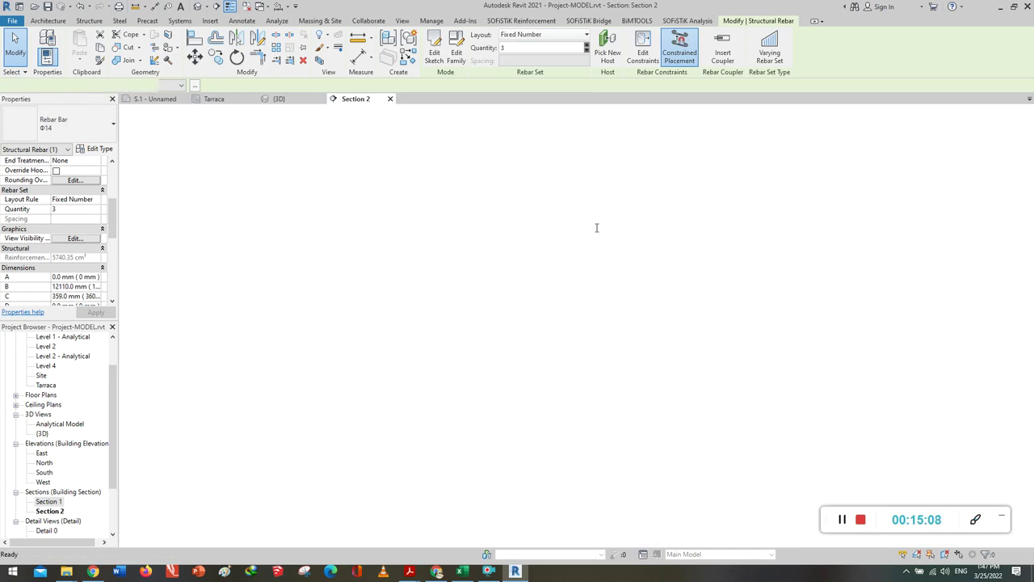
{"action": "key", "text": "Escape"}
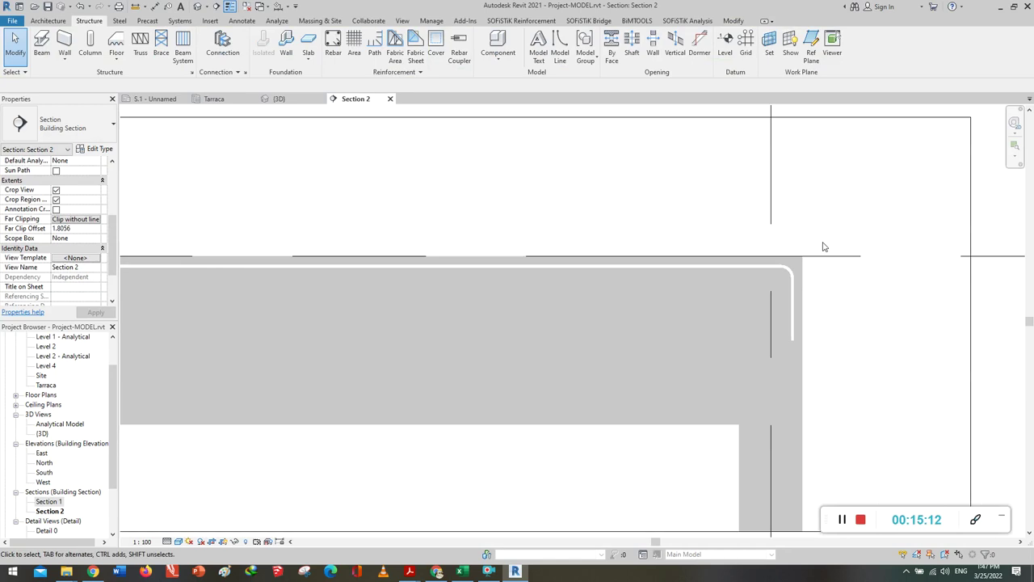
Zoom out, pan right along the terrace beam, and zoom in near the column.
{"action": "scroll", "coordinate": [823, 246], "scroll_direction": "down", "scroll_amount": 5}
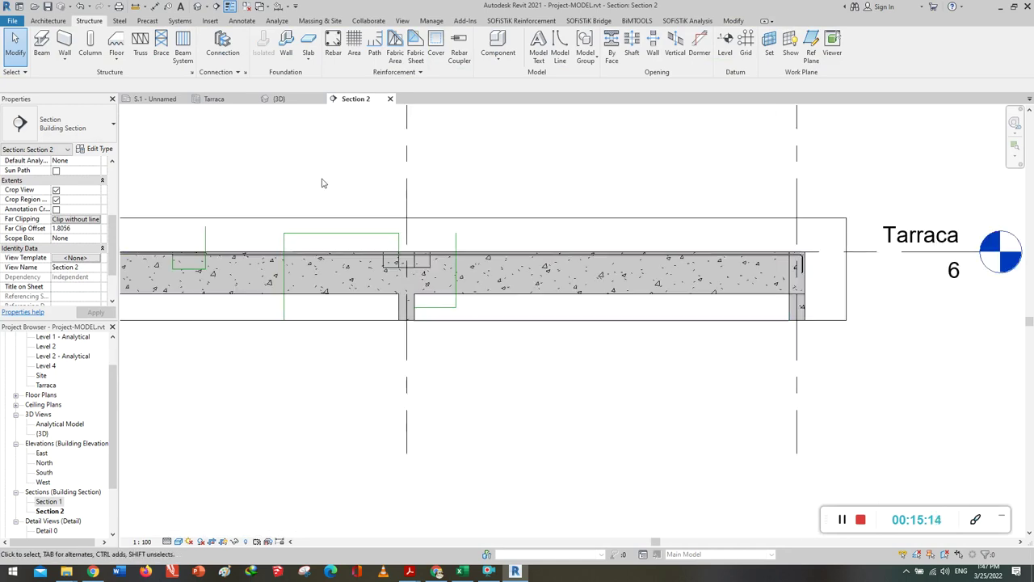
{"action": "middle_click_drag", "start_coordinate": [321, 183], "coordinate": [709, 189]}
{"action": "scroll", "coordinate": [709, 189], "scroll_direction": "up", "scroll_amount": 1}
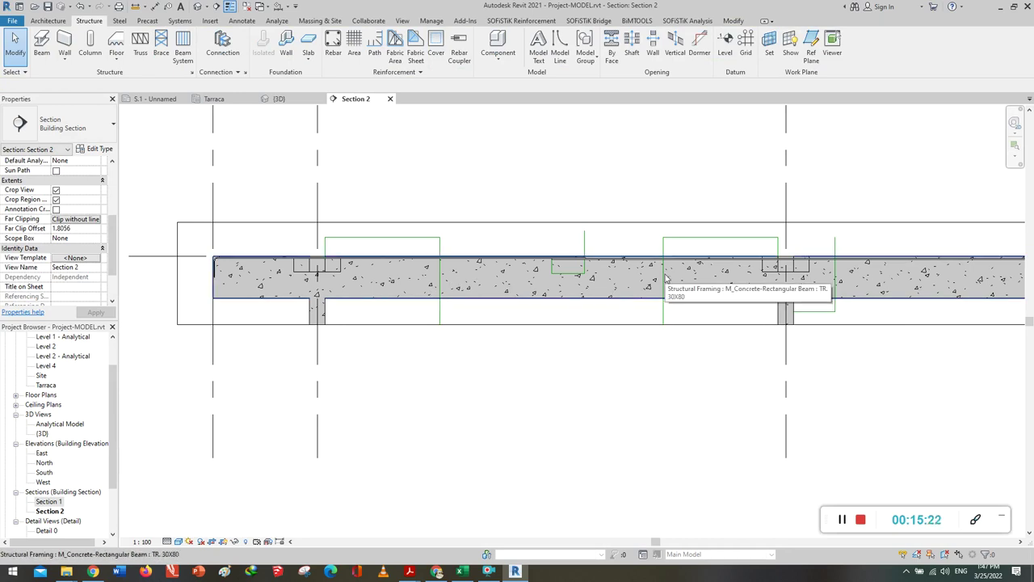
{"action": "scroll", "coordinate": [450, 289], "scroll_direction": "up", "scroll_amount": 2}
{"action": "scroll", "coordinate": [388, 270], "scroll_direction": "up", "scroll_amount": 2}
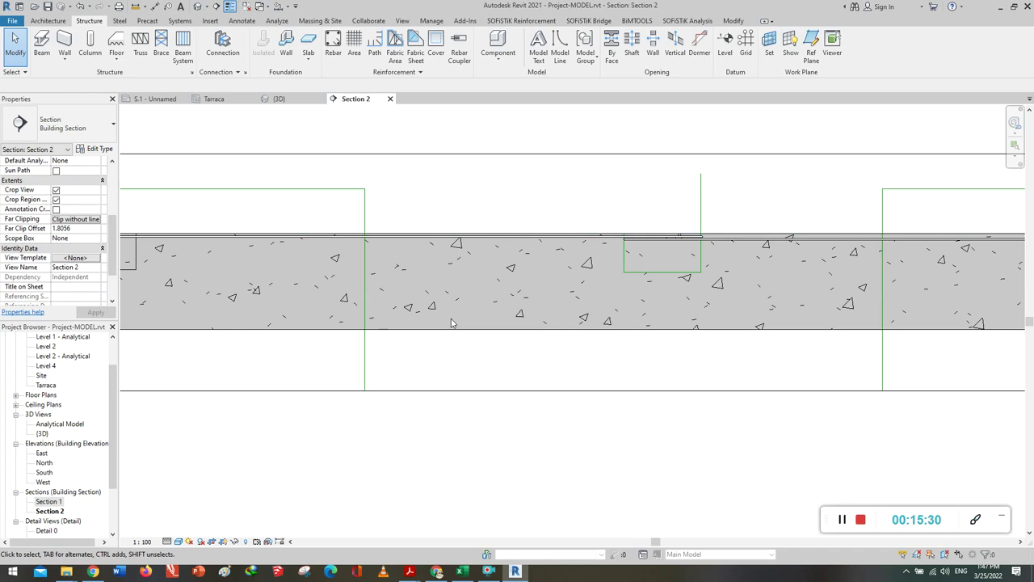
Draw a 135° model line (LI) from the grid/beam-top intersection down below the beam.
{"action": "key", "text": "l"}
{"action": "key", "text": "i"}
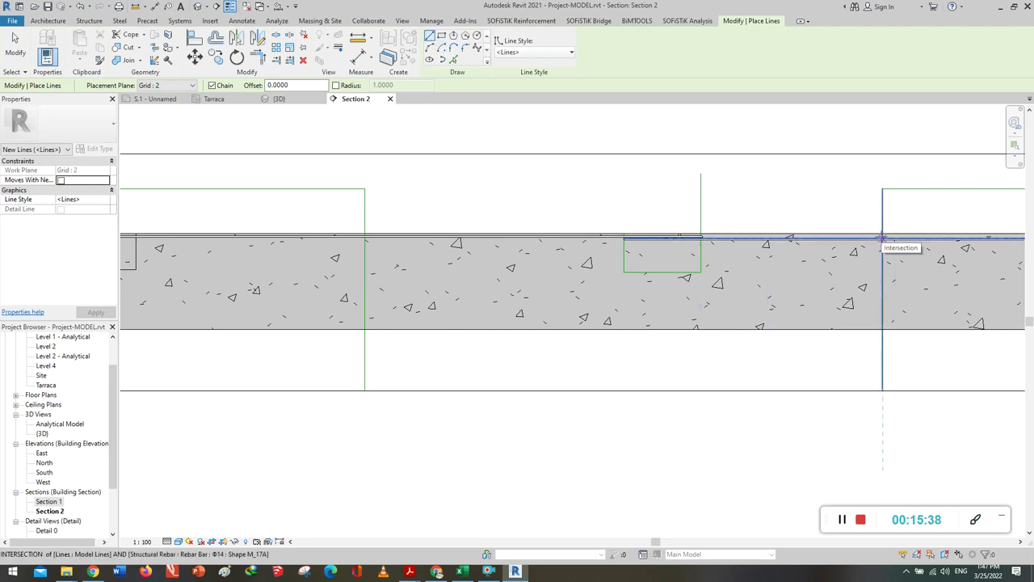
{"action": "scroll", "coordinate": [882, 239], "scroll_direction": "up", "scroll_amount": 1}
{"action": "scroll", "coordinate": [882, 239], "scroll_direction": "up", "scroll_amount": 2}
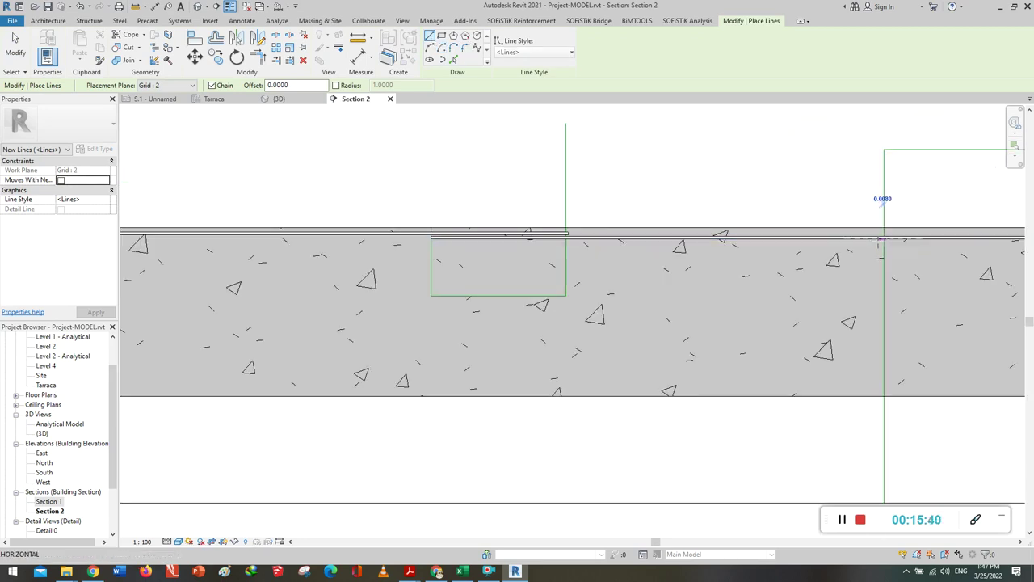
{"action": "scroll", "coordinate": [882, 239], "scroll_direction": "down", "scroll_amount": 1}
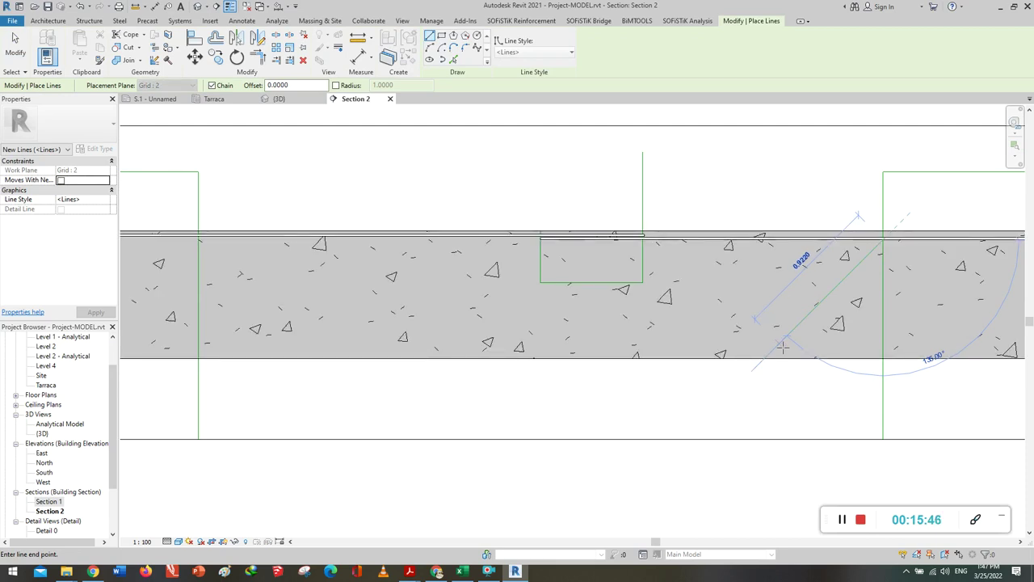
{"action": "left_click", "coordinate": [728, 394]}
{"action": "key", "text": "Escape"}
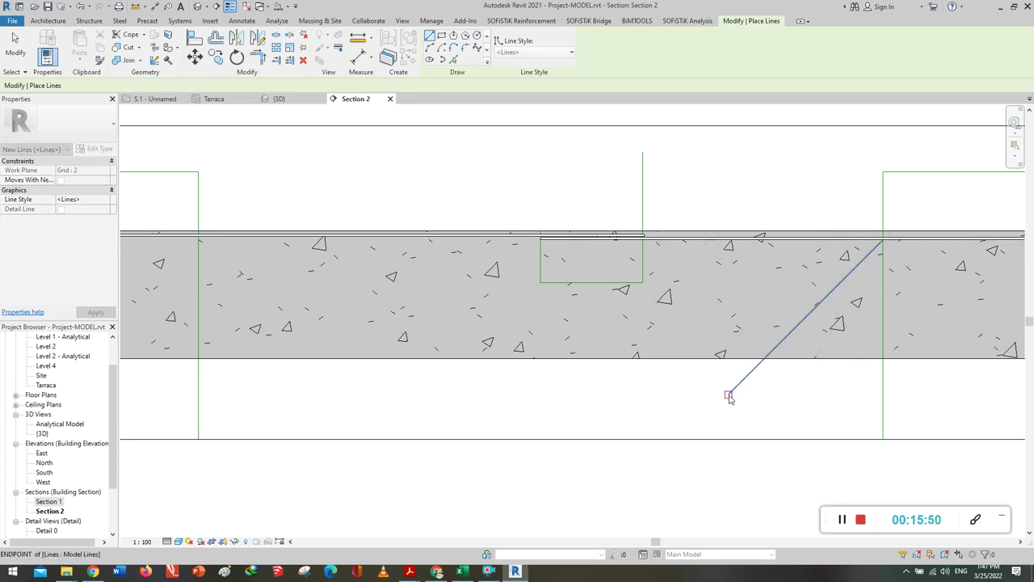
{"action": "key", "text": "Escape"}
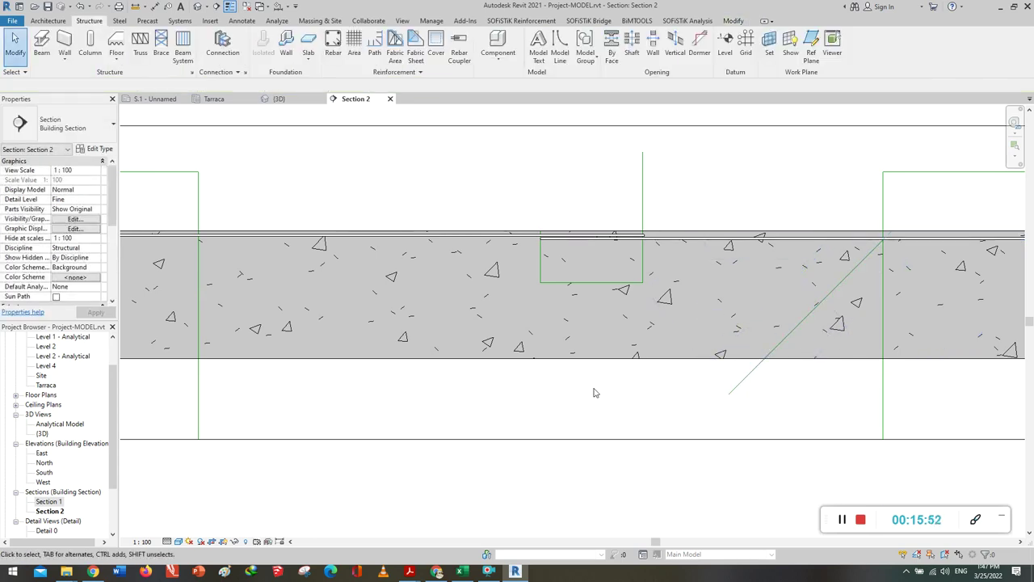
{"action": "scroll", "coordinate": [594, 393], "scroll_direction": "down", "scroll_amount": 2}
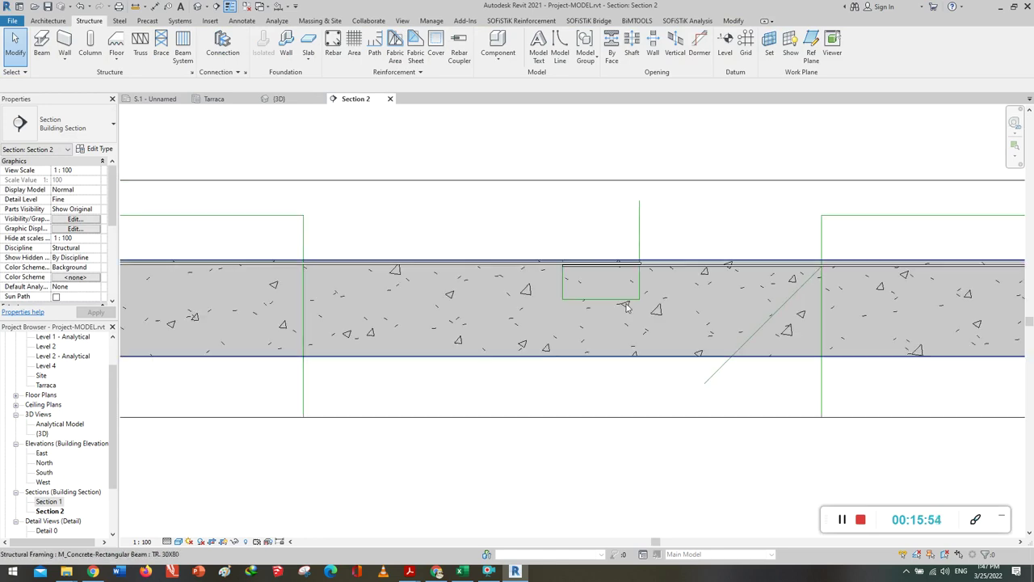
Start a Sketch Rebar for a Φ14 M_17A bar, picking the terrace beam as host.
{"action": "left_click", "coordinate": [334, 42]}
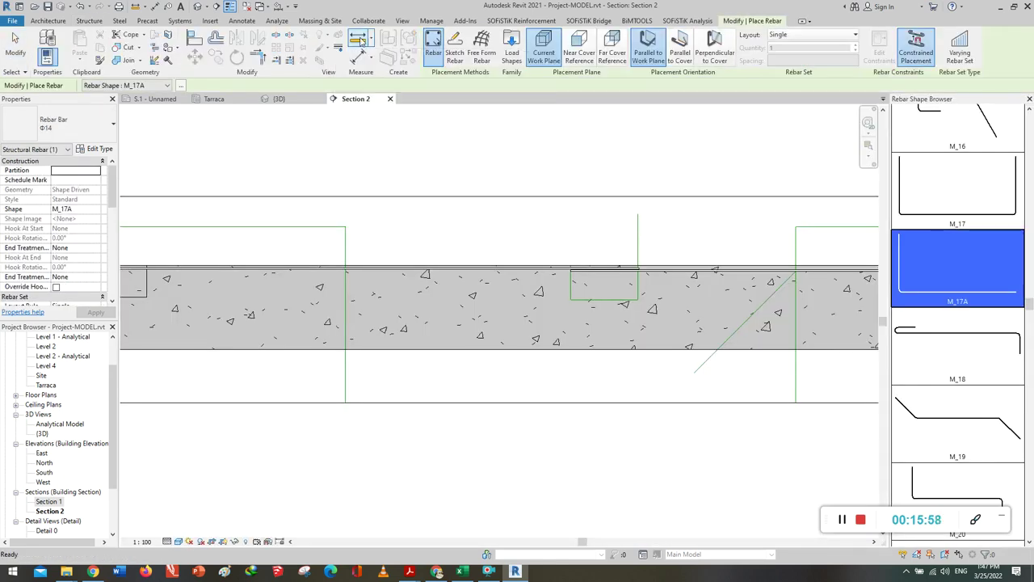
{"action": "left_click", "coordinate": [449, 47]}
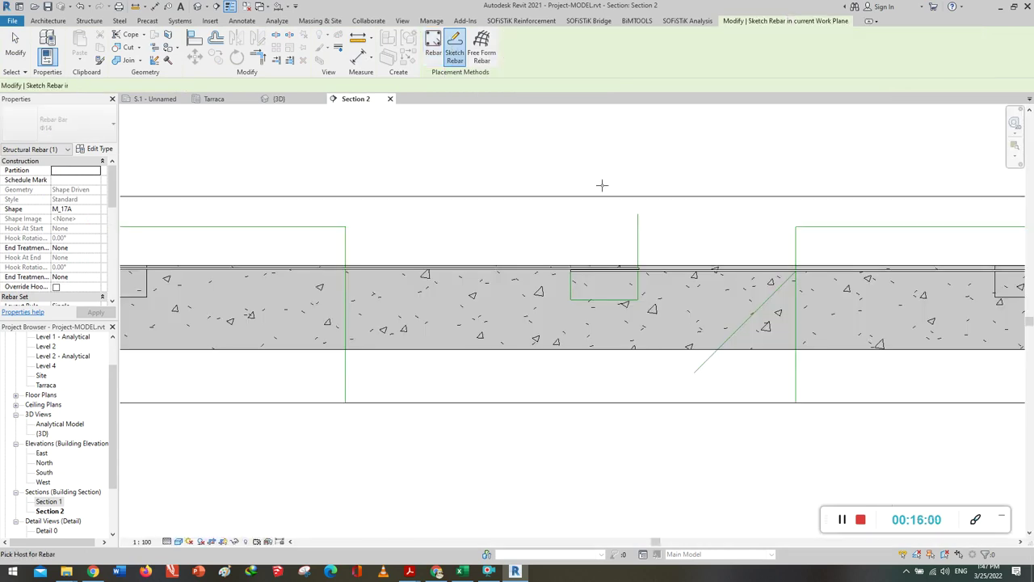
{"action": "scroll", "coordinate": [635, 223], "scroll_direction": "down", "scroll_amount": 2}
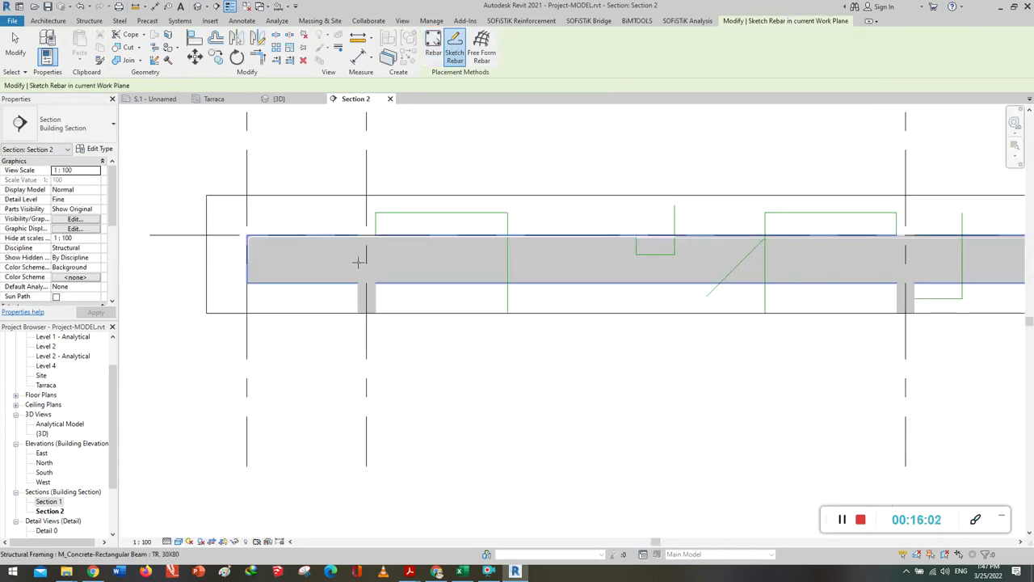
{"action": "scroll", "coordinate": [341, 261], "scroll_direction": "up", "scroll_amount": 1}
{"action": "scroll", "coordinate": [300, 270], "scroll_direction": "up", "scroll_amount": 3}
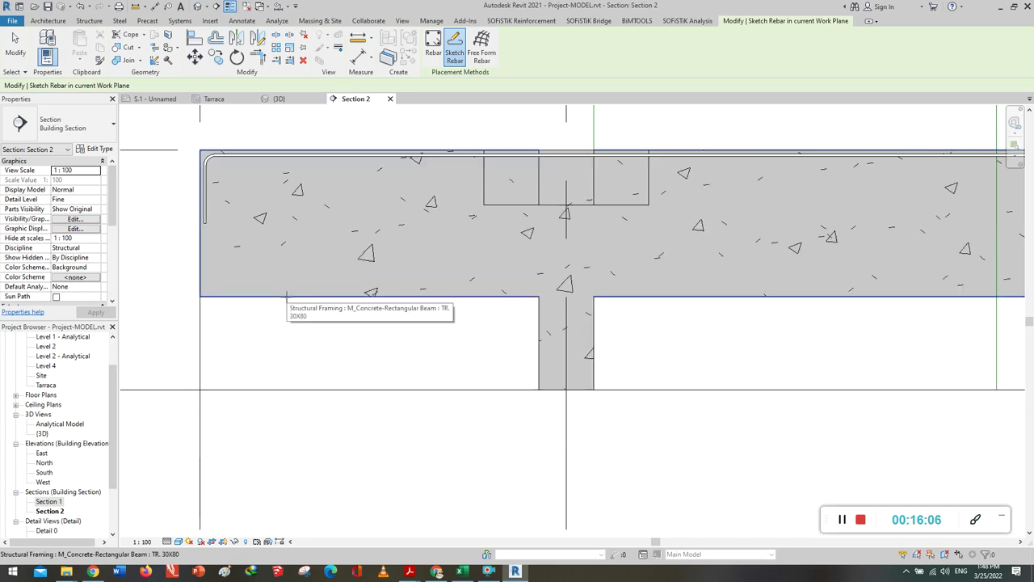
{"action": "left_click", "coordinate": [239, 284]}
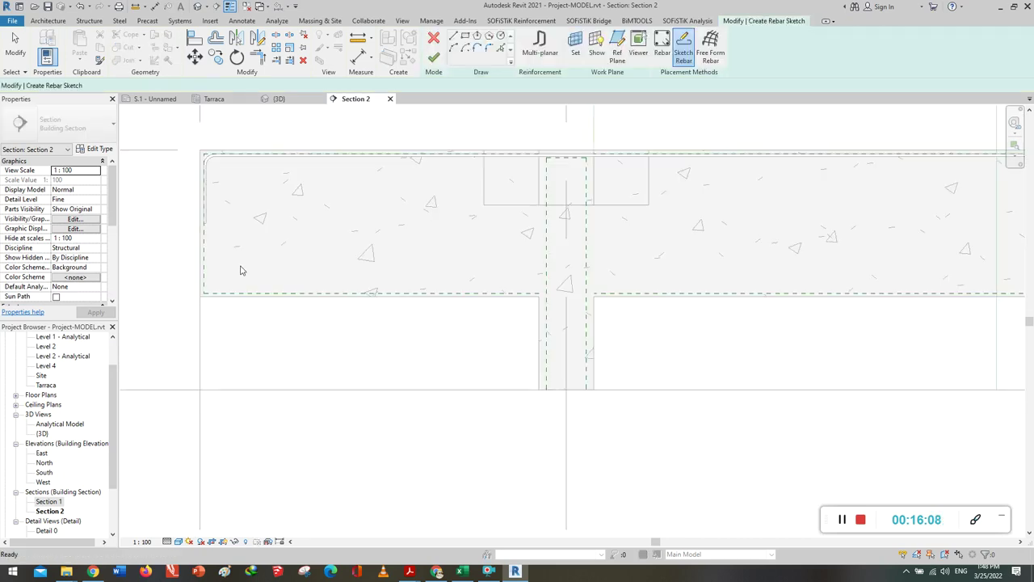
Sketch the vertical leg from the beam's bottom-left corner up to its top.
{"action": "scroll", "coordinate": [232, 269], "scroll_direction": "up", "scroll_amount": 2}
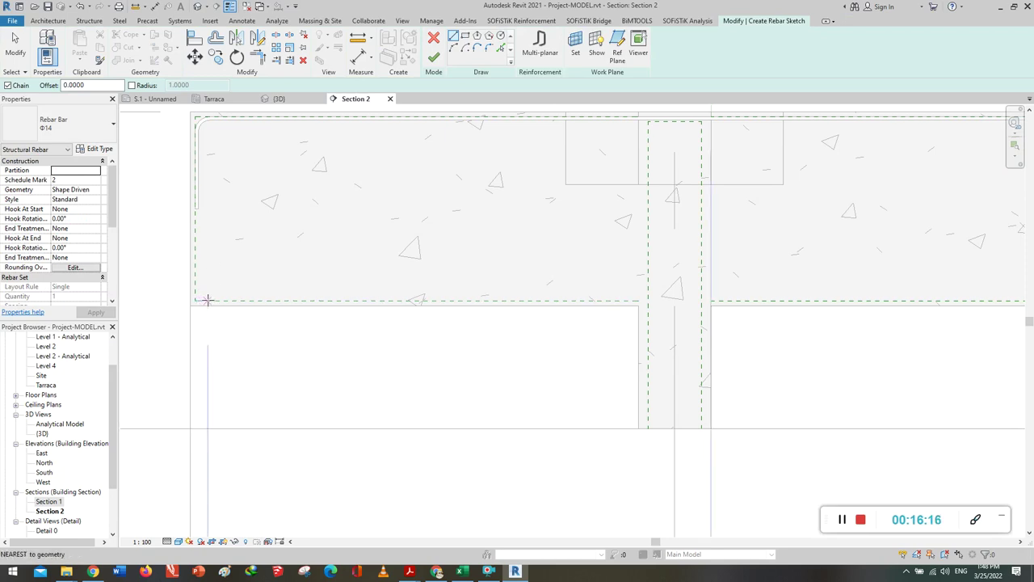
{"action": "left_click", "coordinate": [207, 300]}
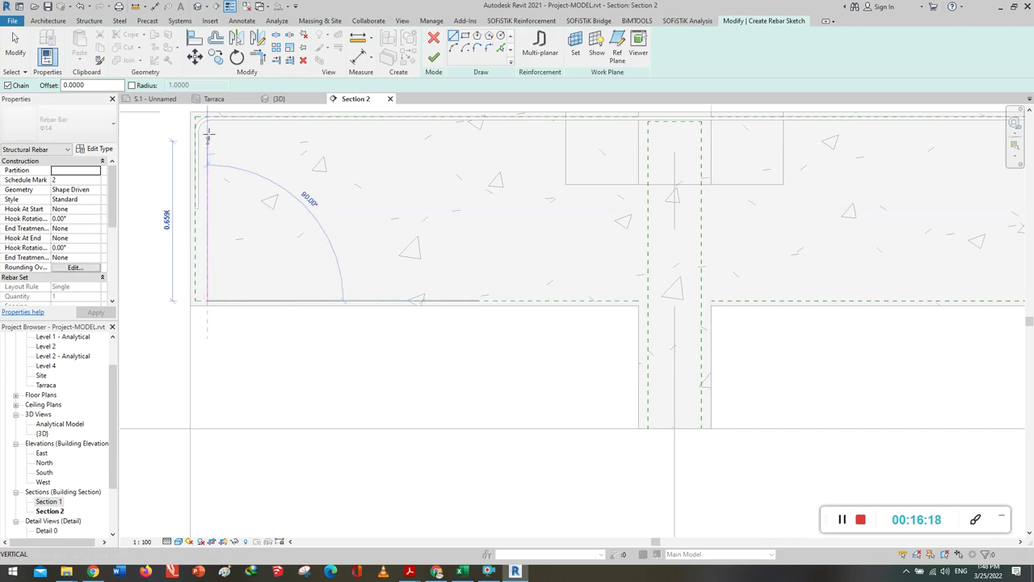
{"action": "scroll", "coordinate": [207, 132], "scroll_direction": "up", "scroll_amount": 2}
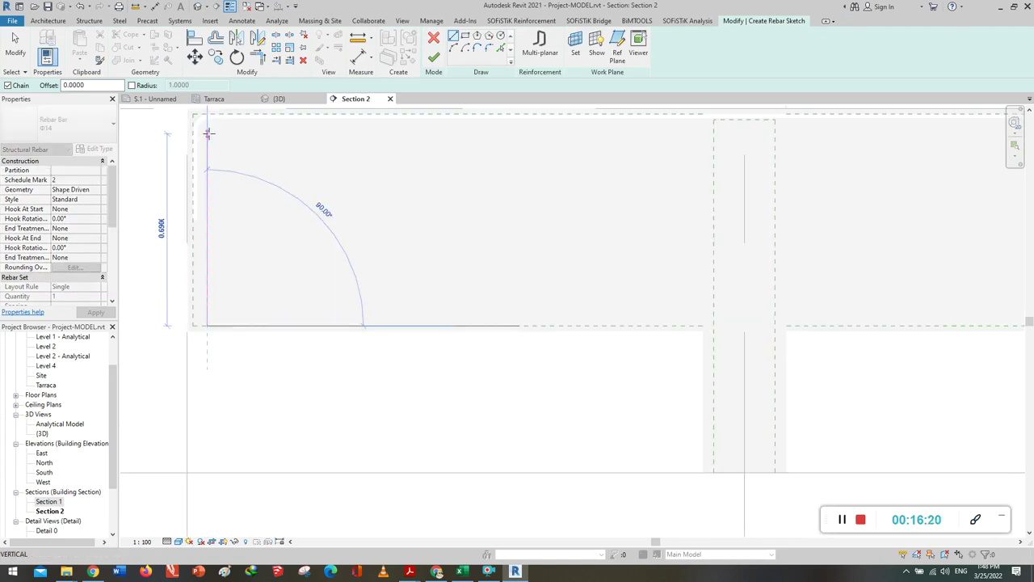
{"action": "scroll", "coordinate": [207, 150], "scroll_direction": "up", "scroll_amount": 1}
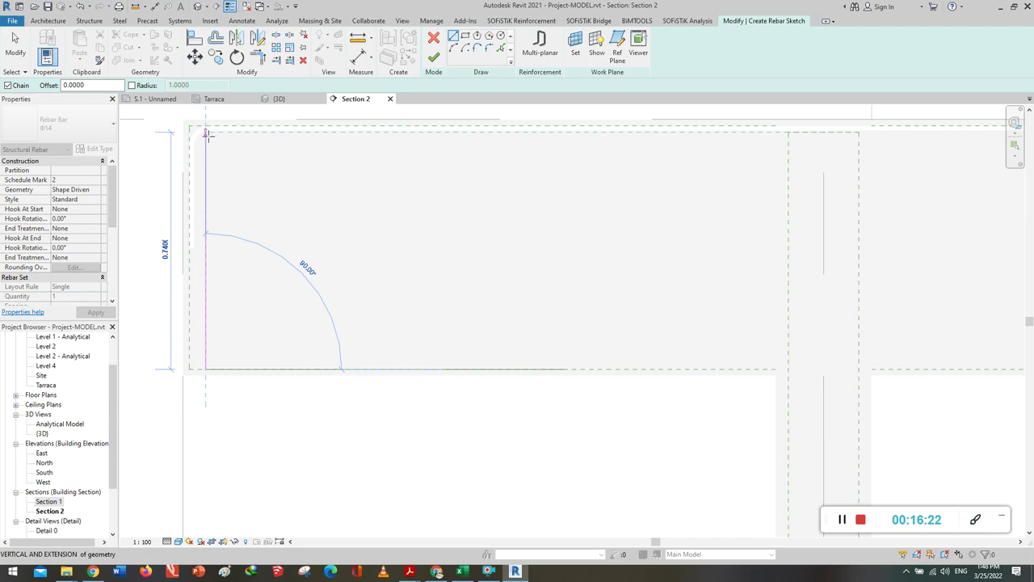
{"action": "scroll", "coordinate": [207, 137], "scroll_direction": "up", "scroll_amount": 1}
{"action": "scroll", "coordinate": [207, 139], "scroll_direction": "up", "scroll_amount": 1}
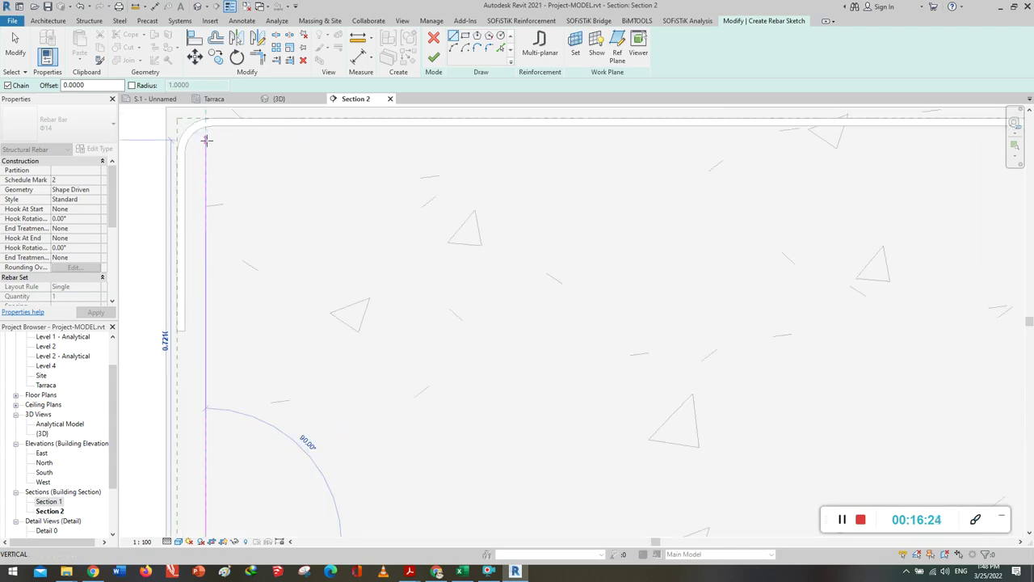
{"action": "left_click", "coordinate": [207, 143]}
Add the top run to the guide line, then a 45° leg down to the bottom edge.
{"action": "scroll", "coordinate": [347, 139], "scroll_direction": "down", "scroll_amount": 1}
{"action": "scroll", "coordinate": [317, 161], "scroll_direction": "down", "scroll_amount": 1}
{"action": "scroll", "coordinate": [319, 161], "scroll_direction": "down", "scroll_amount": 1}
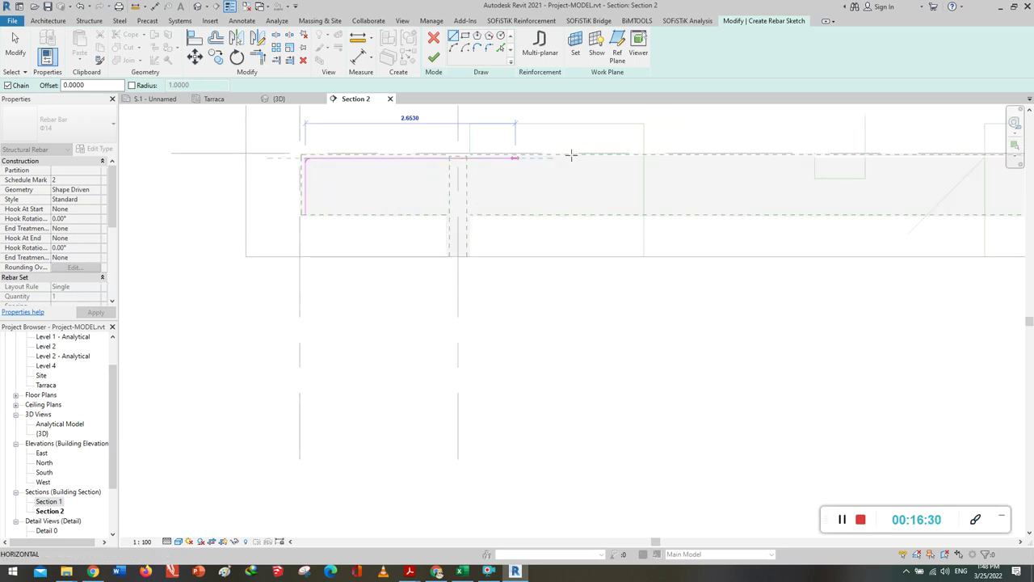
{"action": "scroll", "coordinate": [646, 156], "scroll_direction": "up", "scroll_amount": 1}
{"action": "scroll", "coordinate": [649, 156], "scroll_direction": "up", "scroll_amount": 1}
{"action": "scroll", "coordinate": [649, 159], "scroll_direction": "up", "scroll_amount": 2}
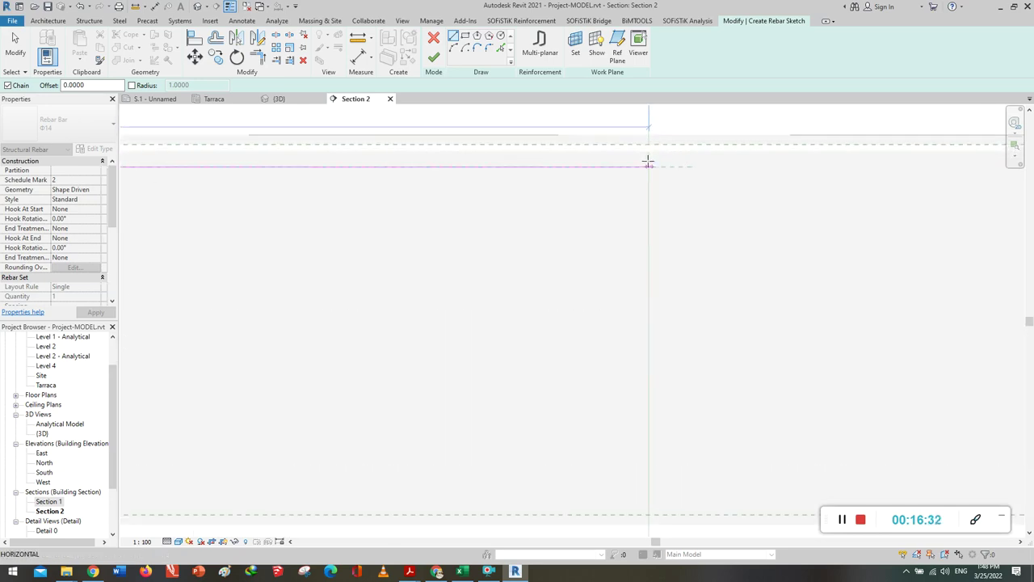
{"action": "left_click", "coordinate": [625, 175]}
{"action": "scroll", "coordinate": [452, 198], "scroll_direction": "down", "scroll_amount": 2}
{"action": "scroll", "coordinate": [477, 206], "scroll_direction": "down", "scroll_amount": 2}
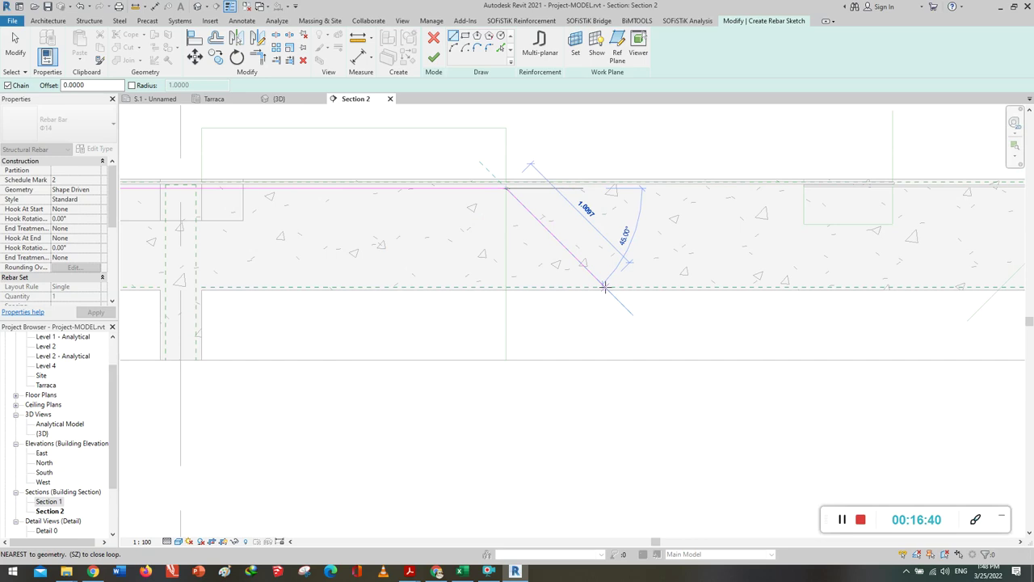
{"action": "left_click", "coordinate": [606, 323]}
Draw the bottom horizontal run and a 45° rise to the beam's top corner.
{"action": "scroll", "coordinate": [473, 267], "scroll_direction": "down", "scroll_amount": 2}
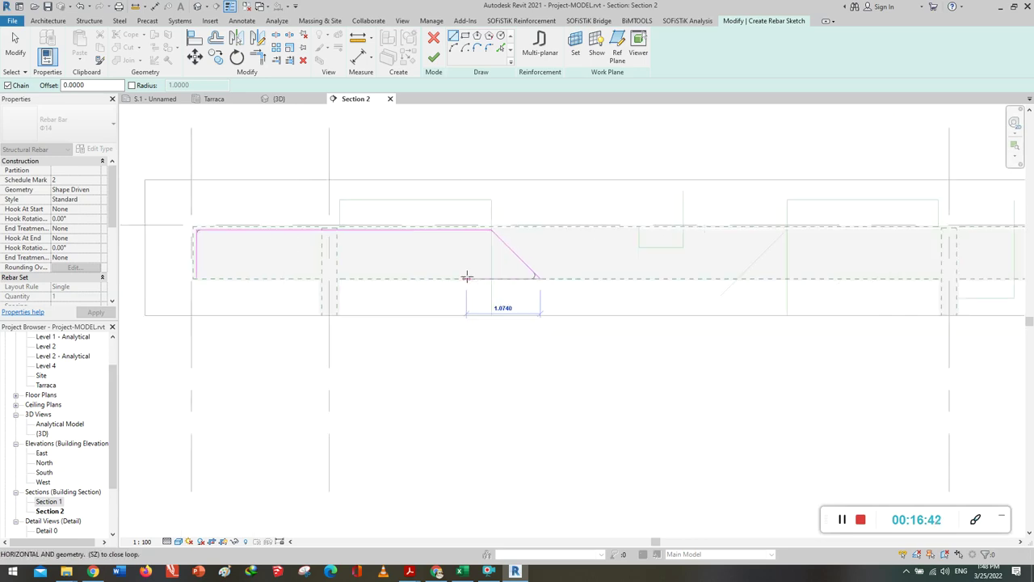
{"action": "scroll", "coordinate": [741, 282], "scroll_direction": "up", "scroll_amount": 2}
{"action": "scroll", "coordinate": [742, 278], "scroll_direction": "up", "scroll_amount": 2}
{"action": "scroll", "coordinate": [741, 277], "scroll_direction": "up", "scroll_amount": 1}
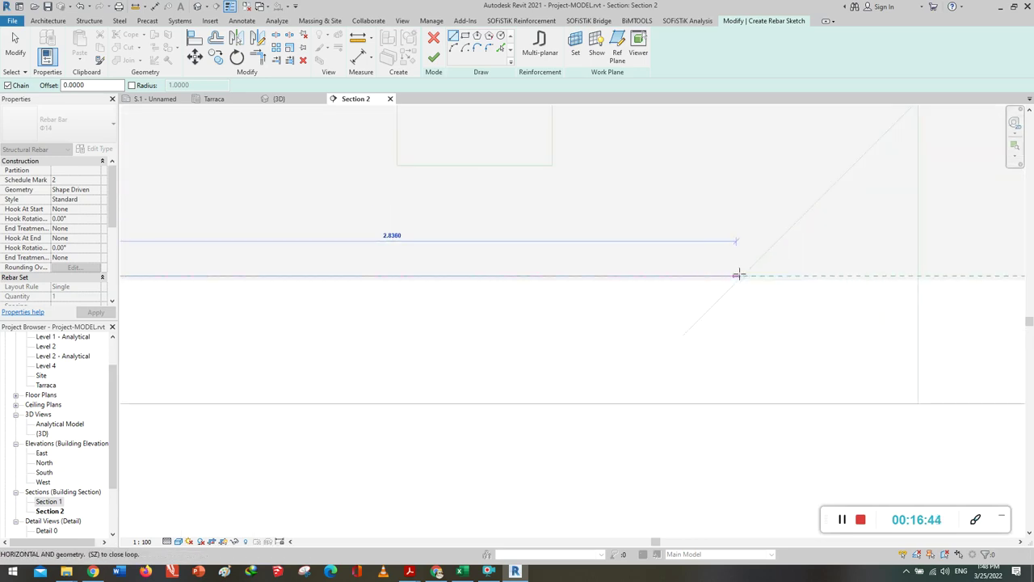
{"action": "left_click", "coordinate": [742, 276]}
{"action": "scroll", "coordinate": [591, 331], "scroll_direction": "down", "scroll_amount": 2}
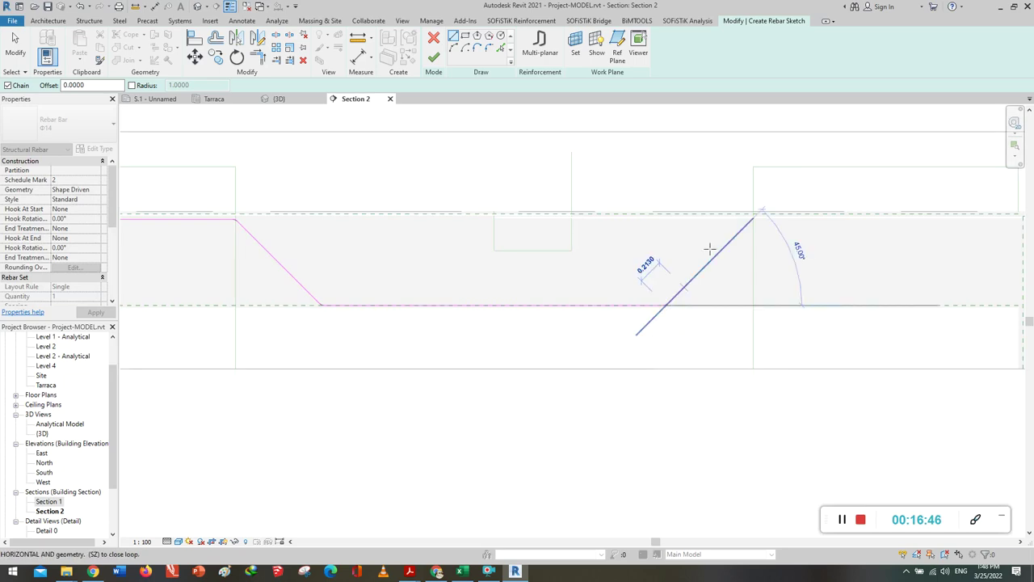
{"action": "left_click", "coordinate": [752, 216]}
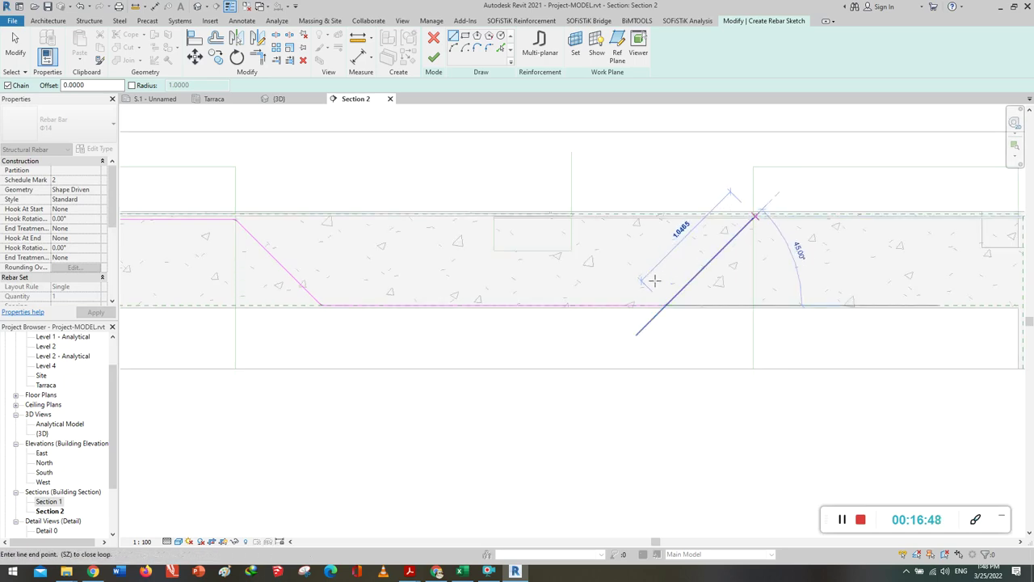
Add the final top run ending at the column and finish the bar sketch.
{"action": "scroll", "coordinate": [576, 294], "scroll_direction": "down", "scroll_amount": 1}
{"action": "scroll", "coordinate": [658, 242], "scroll_direction": "up", "scroll_amount": 1}
{"action": "scroll", "coordinate": [663, 266], "scroll_direction": "up", "scroll_amount": 1}
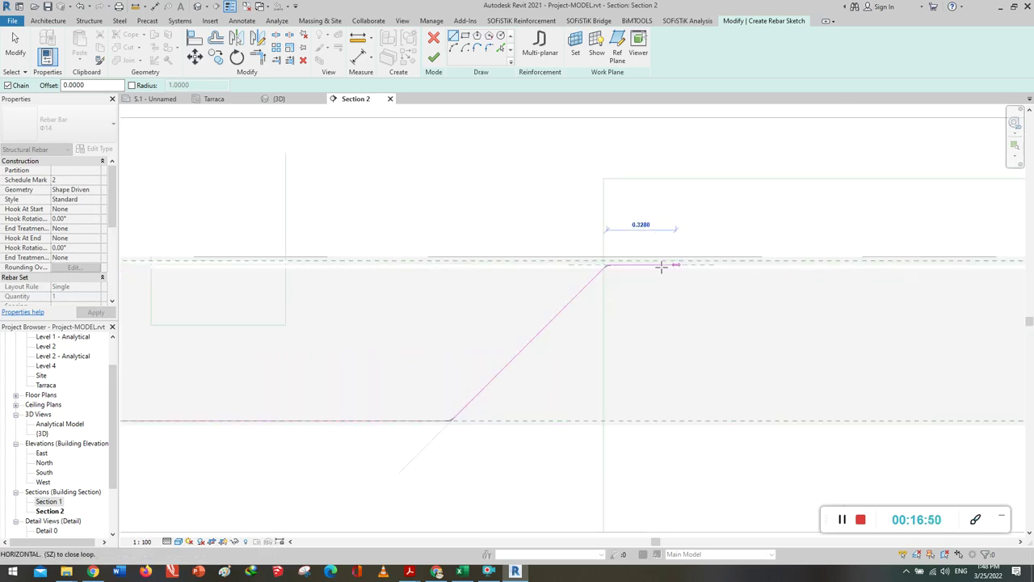
{"action": "scroll", "coordinate": [639, 269], "scroll_direction": "up", "scroll_amount": 1}
{"action": "scroll", "coordinate": [630, 267], "scroll_direction": "up", "scroll_amount": 1}
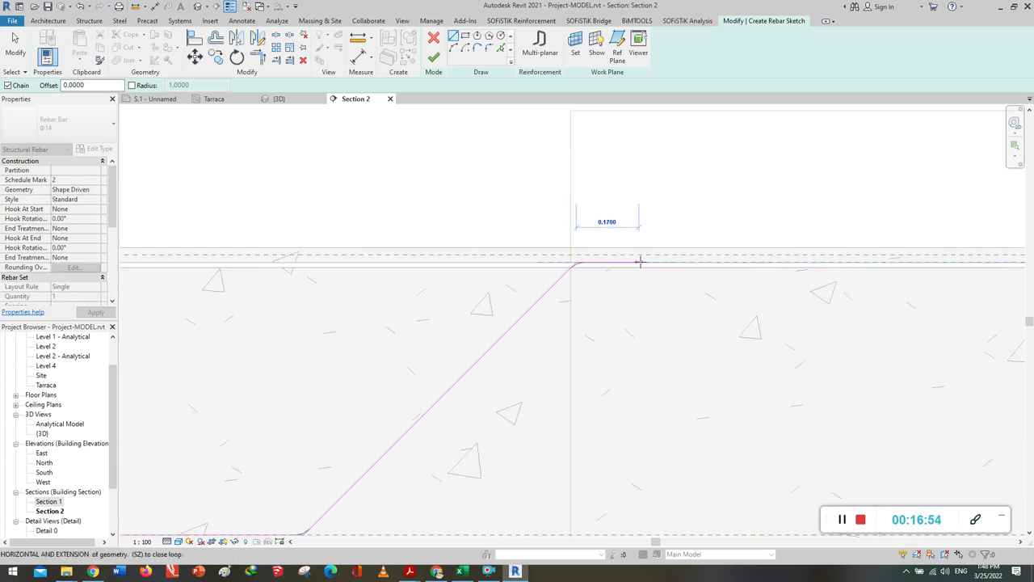
{"action": "left_click", "coordinate": [638, 260]}
{"action": "scroll", "coordinate": [471, 302], "scroll_direction": "down", "scroll_amount": 1}
{"action": "scroll", "coordinate": [461, 299], "scroll_direction": "down", "scroll_amount": 1}
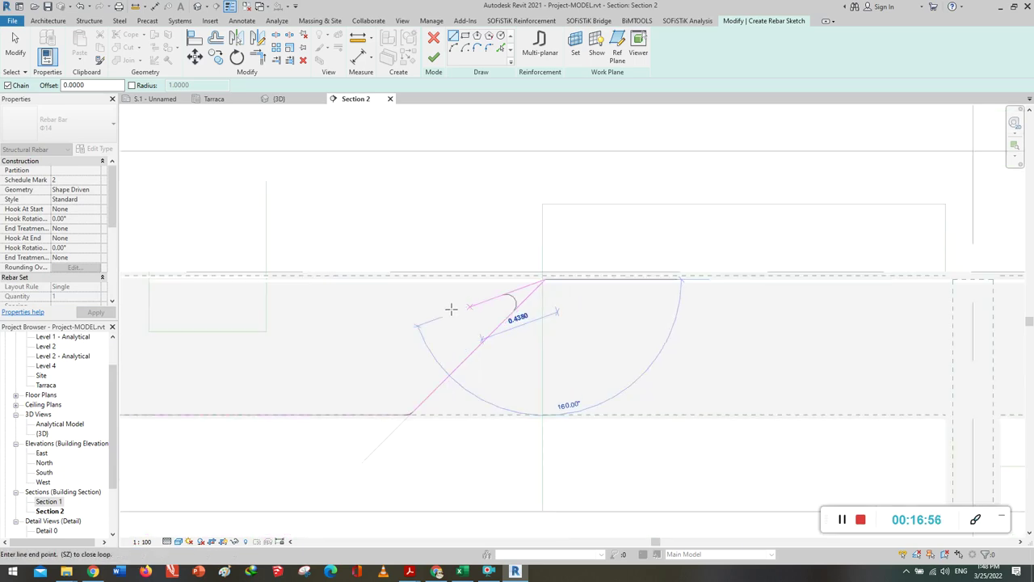
{"action": "scroll", "coordinate": [393, 319], "scroll_direction": "down", "scroll_amount": 1}
{"action": "scroll", "coordinate": [559, 307], "scroll_direction": "down", "scroll_amount": 1}
{"action": "scroll", "coordinate": [822, 288], "scroll_direction": "up", "scroll_amount": 2}
{"action": "scroll", "coordinate": [800, 294], "scroll_direction": "up", "scroll_amount": 1}
{"action": "scroll", "coordinate": [784, 289], "scroll_direction": "up", "scroll_amount": 1}
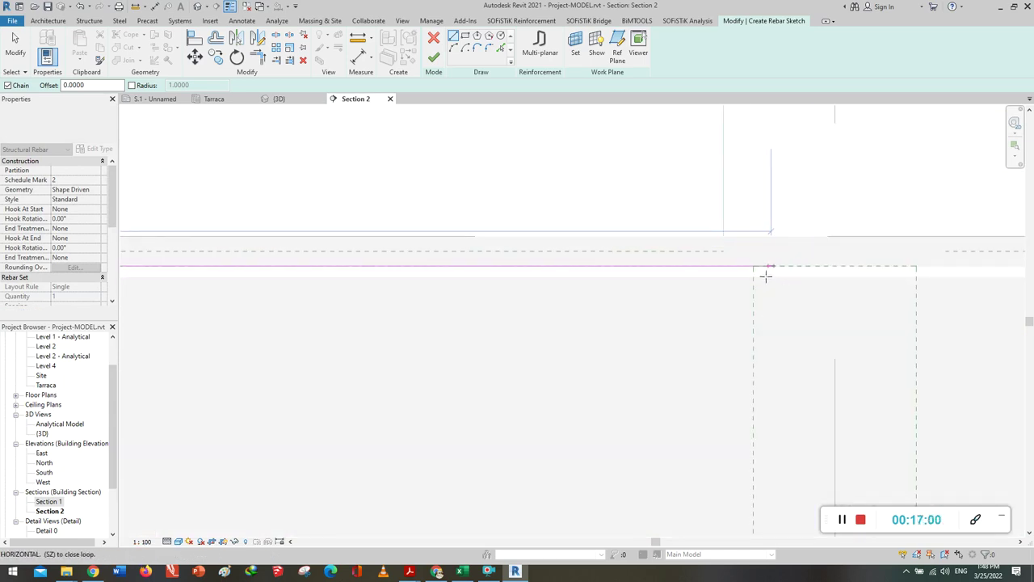
{"action": "left_click", "coordinate": [752, 266]}
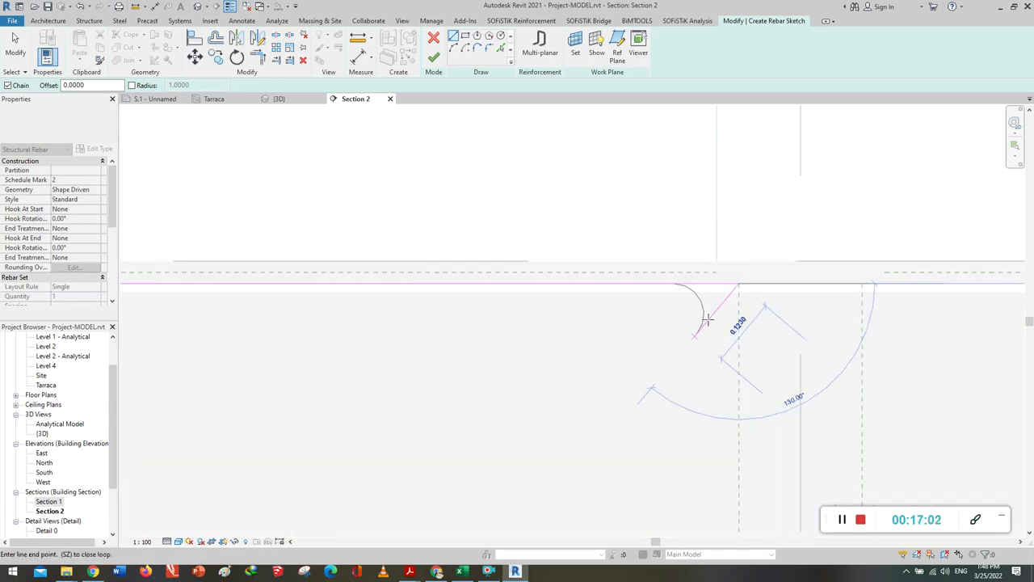
{"action": "scroll", "coordinate": [709, 324], "scroll_direction": "down", "scroll_amount": 2}
{"action": "key", "text": "Escape"}
{"action": "scroll", "coordinate": [800, 271], "scroll_direction": "down", "scroll_amount": 1}
{"action": "scroll", "coordinate": [824, 323], "scroll_direction": "down", "scroll_amount": 1}
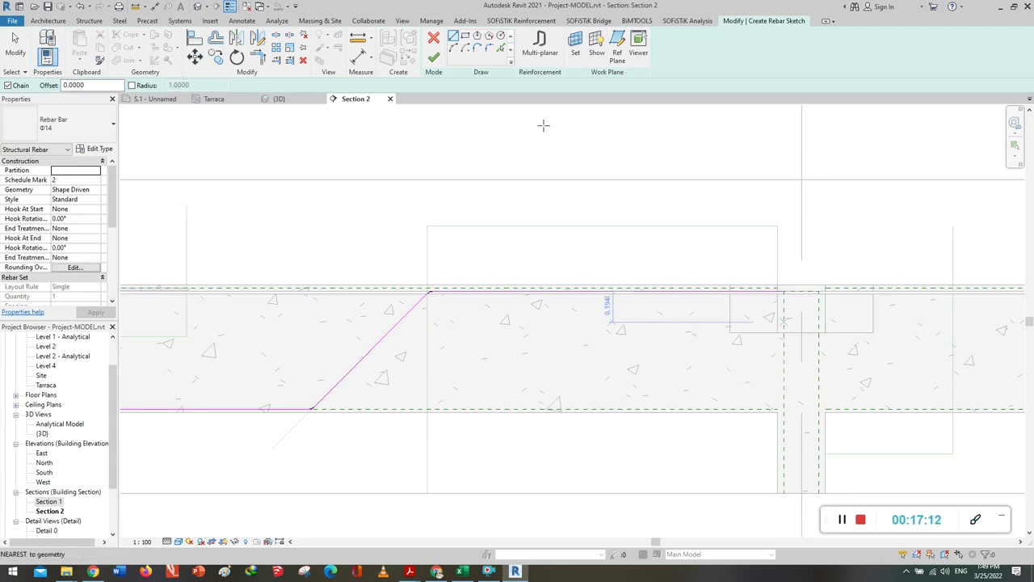
{"action": "left_click", "coordinate": [434, 57]}
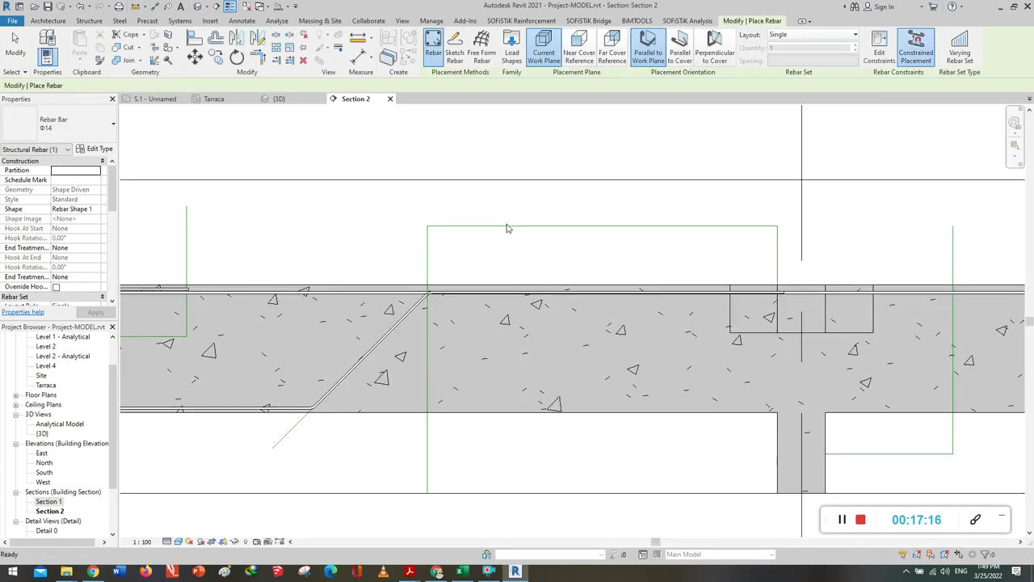
Change the bent-up bar to Rebar Bar Φ20 with a Fixed Number layout of 4 bars.
{"action": "key", "text": "Escape"}
{"action": "scroll", "coordinate": [438, 303], "scroll_direction": "up", "scroll_amount": 3}
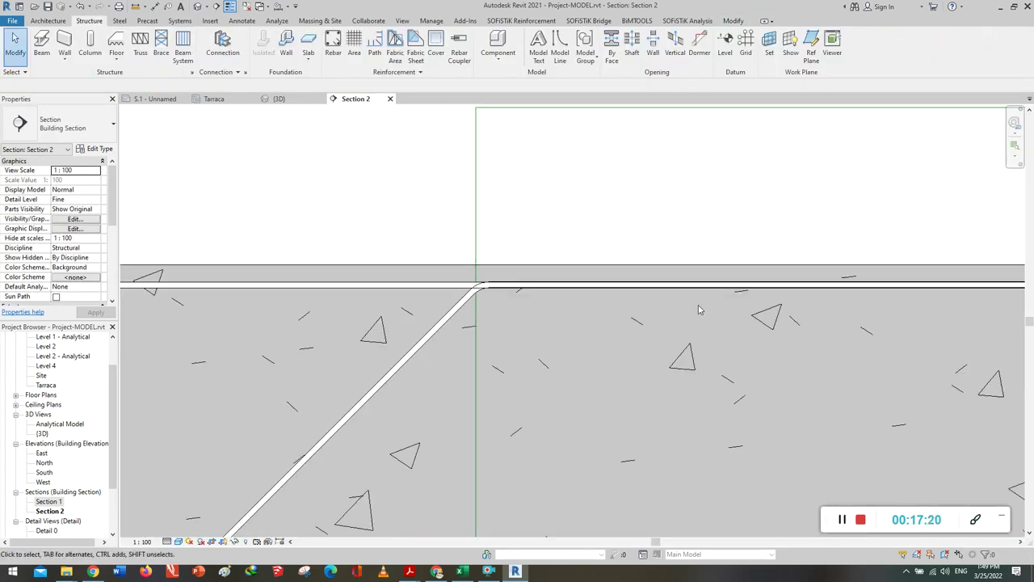
{"action": "scroll", "coordinate": [698, 305], "scroll_direction": "down", "scroll_amount": 2}
{"action": "scroll", "coordinate": [714, 300], "scroll_direction": "down", "scroll_amount": 2}
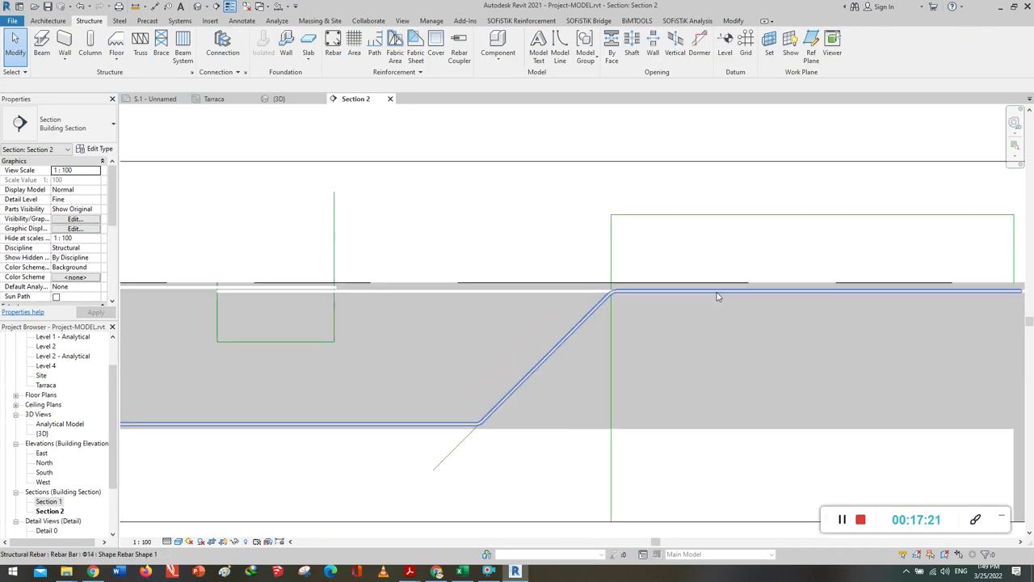
{"action": "left_click", "coordinate": [368, 426]}
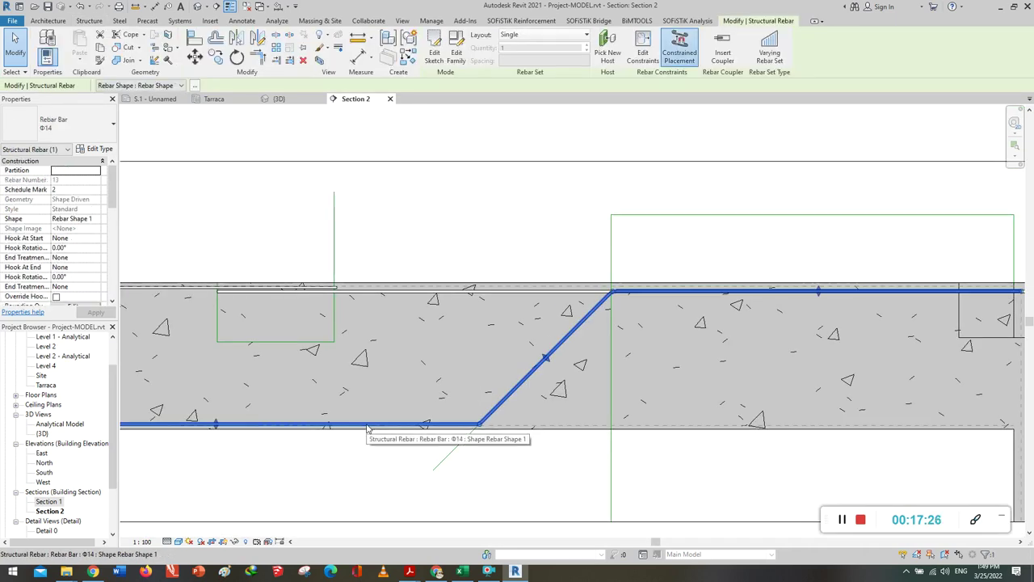
{"action": "left_click", "coordinate": [104, 129]}
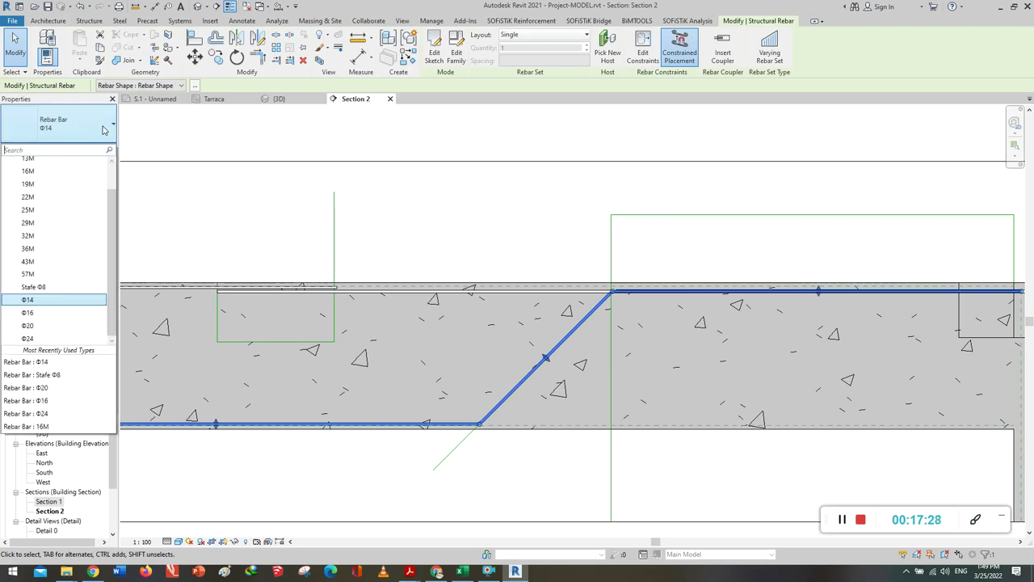
{"action": "left_click", "coordinate": [42, 334]}
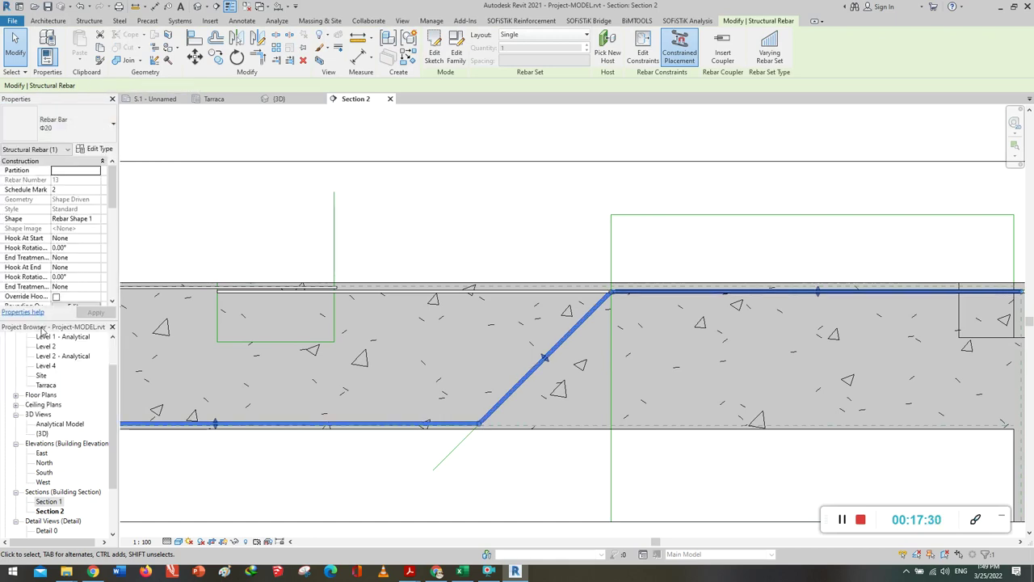
{"action": "left_click", "coordinate": [540, 37]}
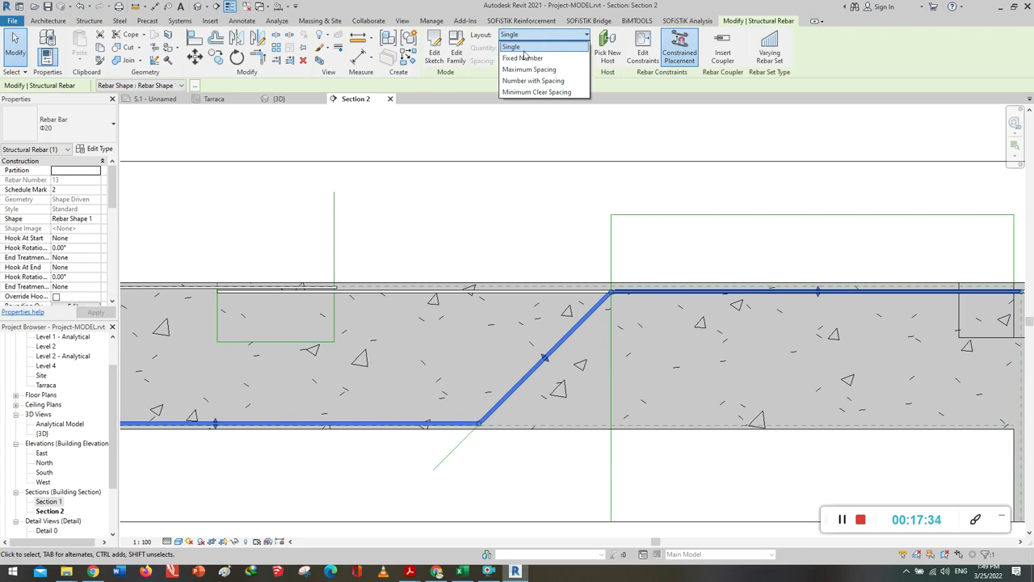
{"action": "left_click", "coordinate": [523, 58]}
{"action": "type", "text": "4"}
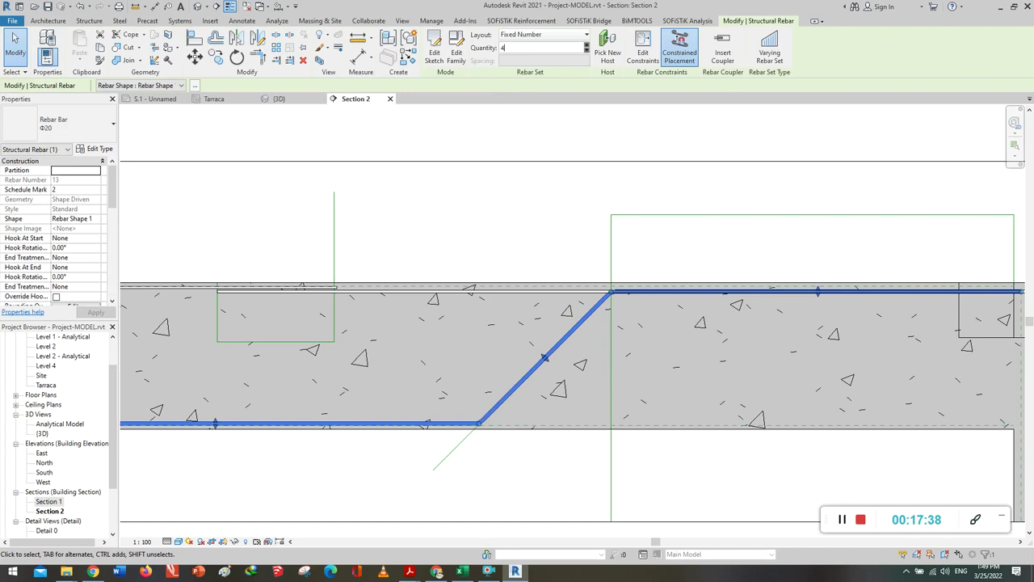
{"action": "key", "text": "Return"}
{"action": "key", "text": "Escape"}
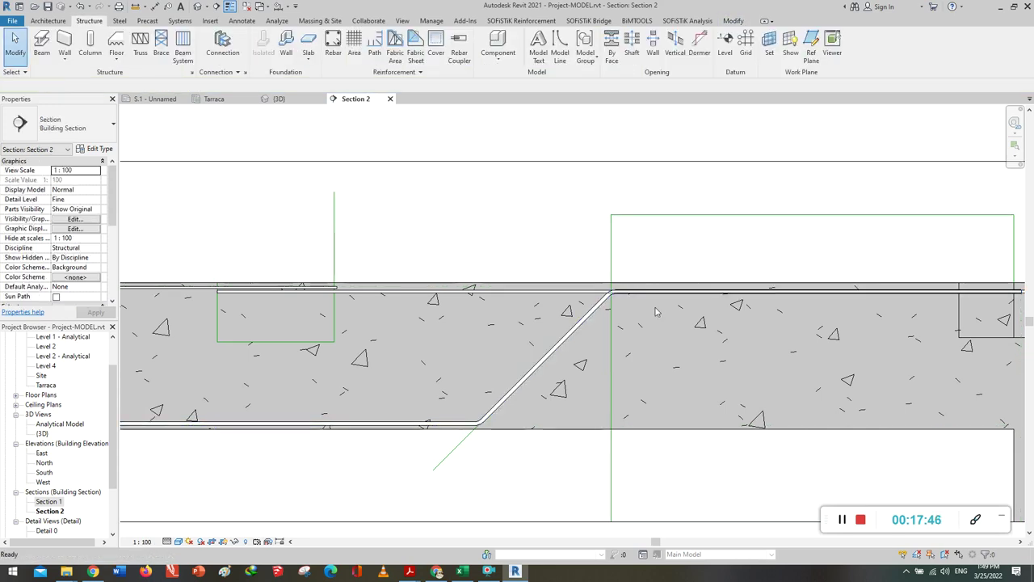
Move the Φ20 set's top run slightly lower inside the beam and check it zoomed out.
{"action": "left_click", "coordinate": [887, 304]}
{"action": "scroll", "coordinate": [840, 300], "scroll_direction": "up", "scroll_amount": 3}
{"action": "scroll", "coordinate": [768, 296], "scroll_direction": "up", "scroll_amount": 3}
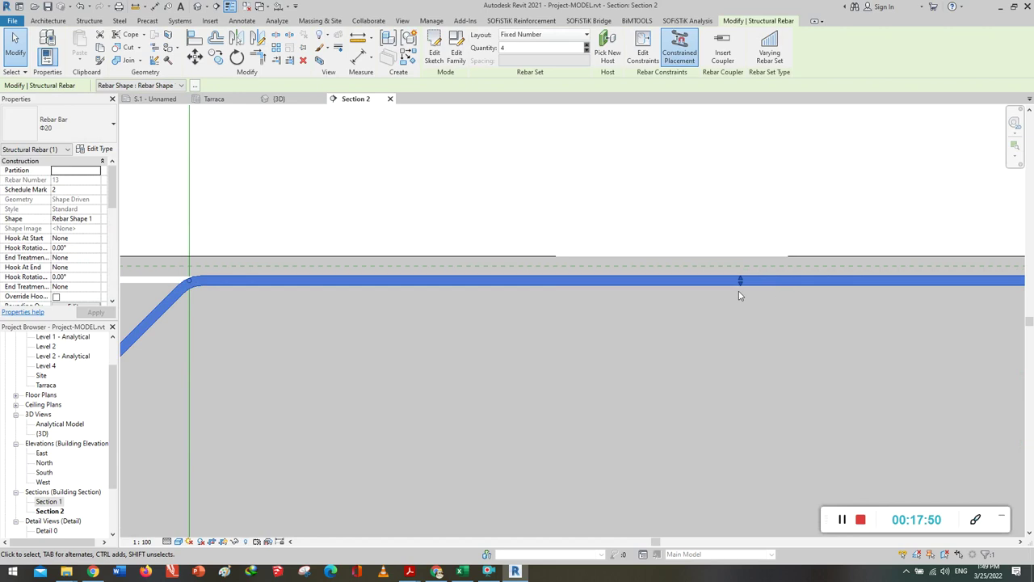
{"action": "left_click_drag", "start_coordinate": [742, 287], "coordinate": [742, 297]}
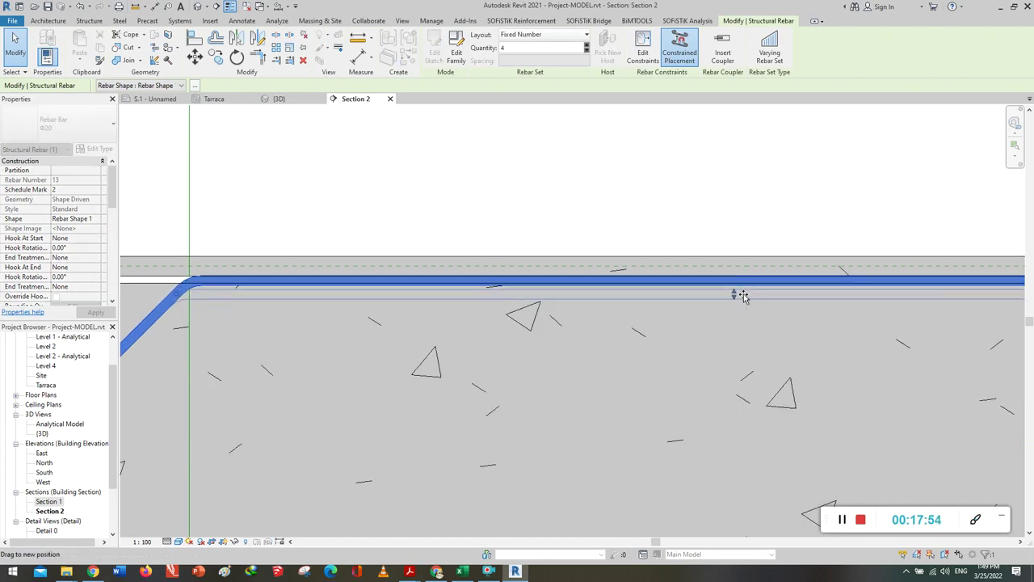
{"action": "left_click_drag", "start_coordinate": [742, 297], "coordinate": [740, 295]}
{"action": "middle_click_drag", "start_coordinate": [683, 258], "coordinate": [821, 257]}
{"action": "scroll", "coordinate": [821, 257], "scroll_direction": "down", "scroll_amount": 3}
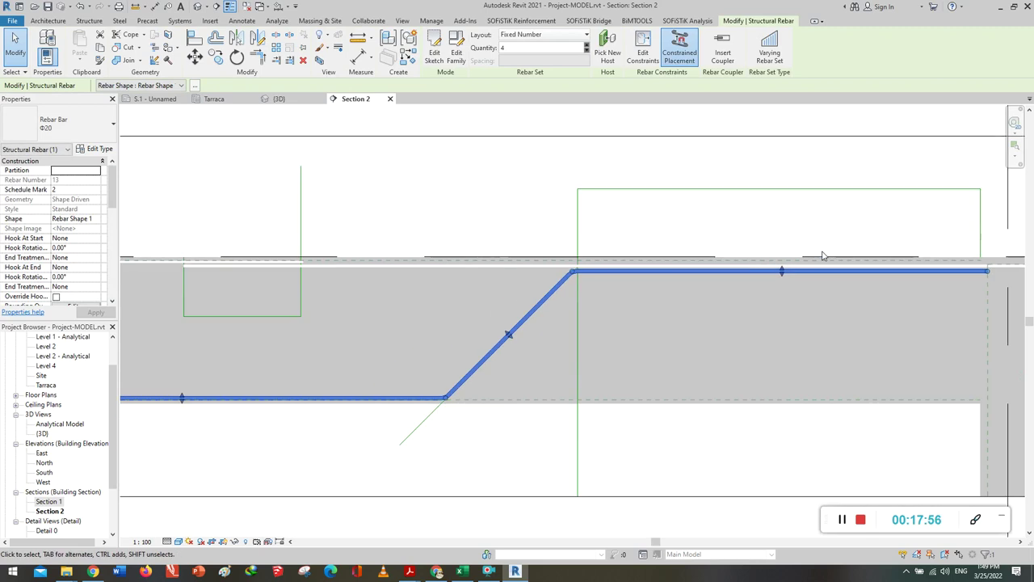
{"action": "scroll", "coordinate": [797, 317], "scroll_direction": "down", "scroll_amount": 2}
{"action": "scroll", "coordinate": [795, 318], "scroll_direction": "down", "scroll_amount": 1}
{"action": "scroll", "coordinate": [795, 318], "scroll_direction": "down", "scroll_amount": 1}
{"action": "scroll", "coordinate": [795, 317], "scroll_direction": "down", "scroll_amount": 1}
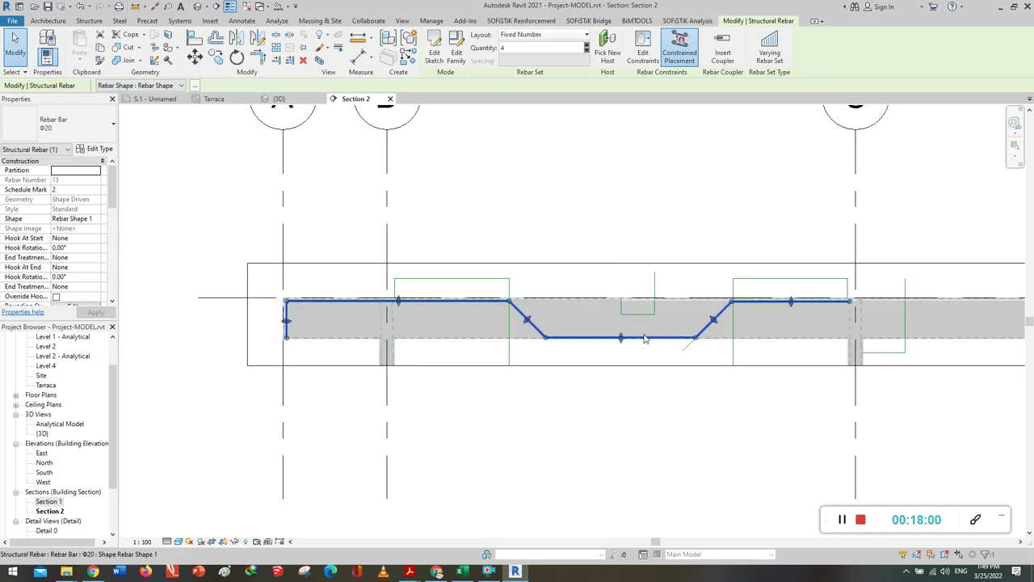
{"action": "scroll", "coordinate": [686, 392], "scroll_direction": "up", "scroll_amount": 2}
{"action": "left_click", "coordinate": [696, 401]}
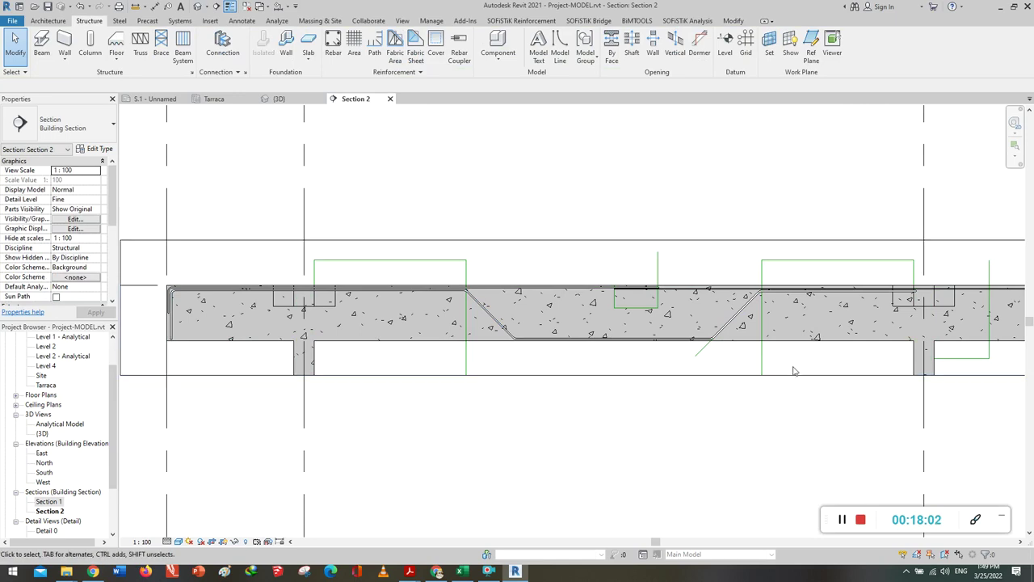
{"action": "middle_click_drag", "start_coordinate": [807, 366], "coordinate": [285, 387]}
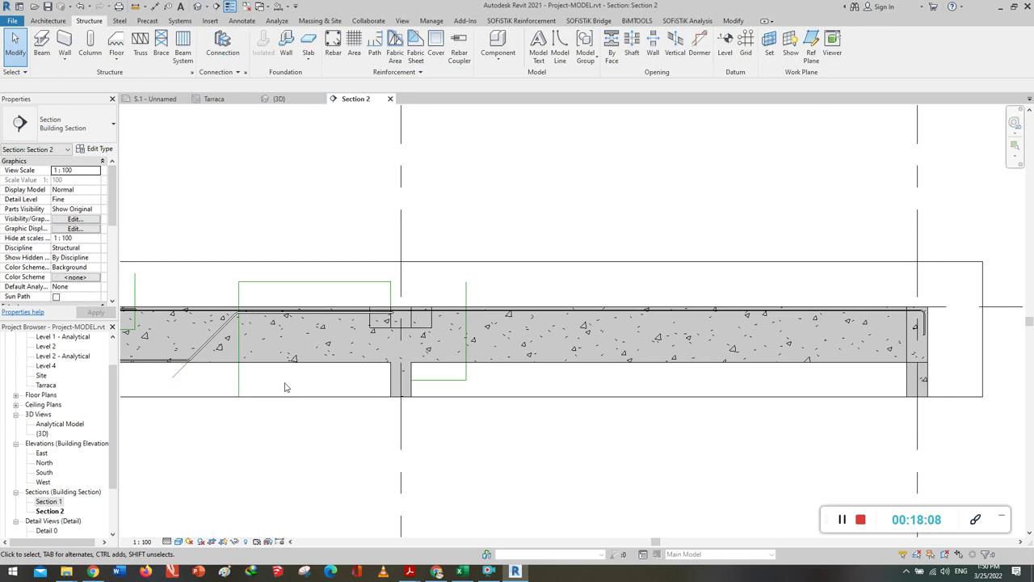
{"action": "scroll", "coordinate": [392, 322], "scroll_direction": "up", "scroll_amount": 2}
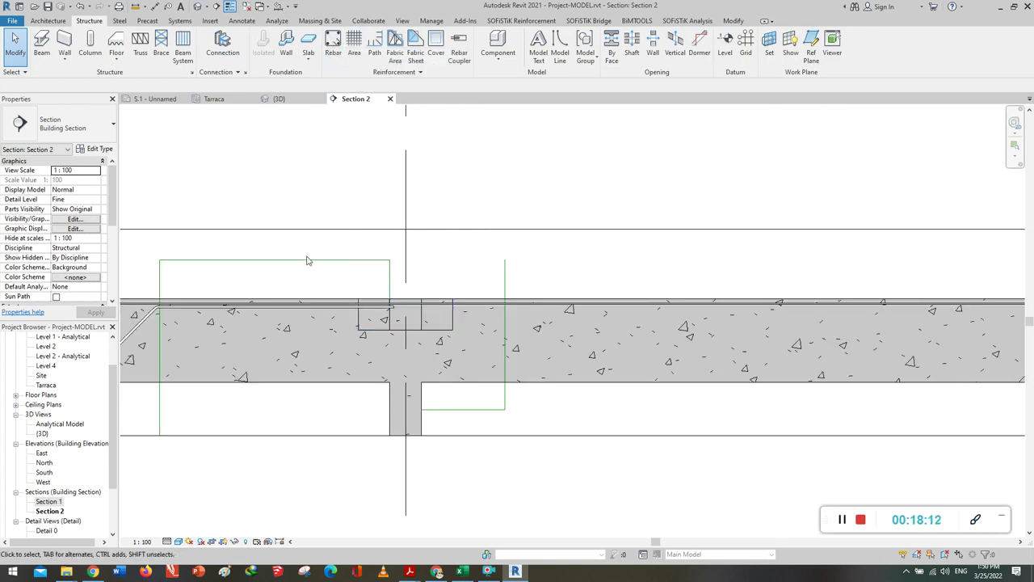
{"action": "scroll", "coordinate": [310, 260], "scroll_direction": "down", "scroll_amount": 3}
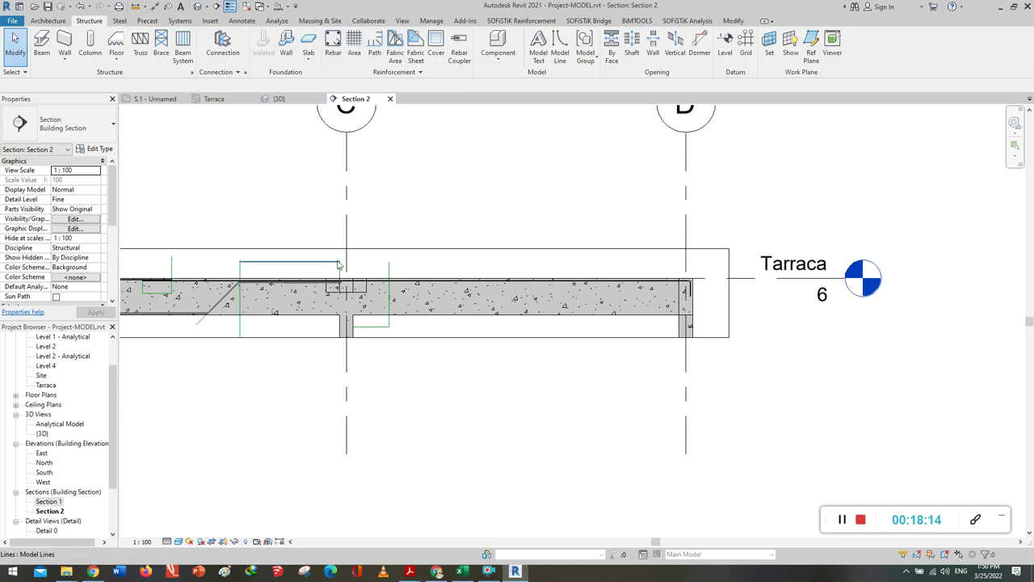
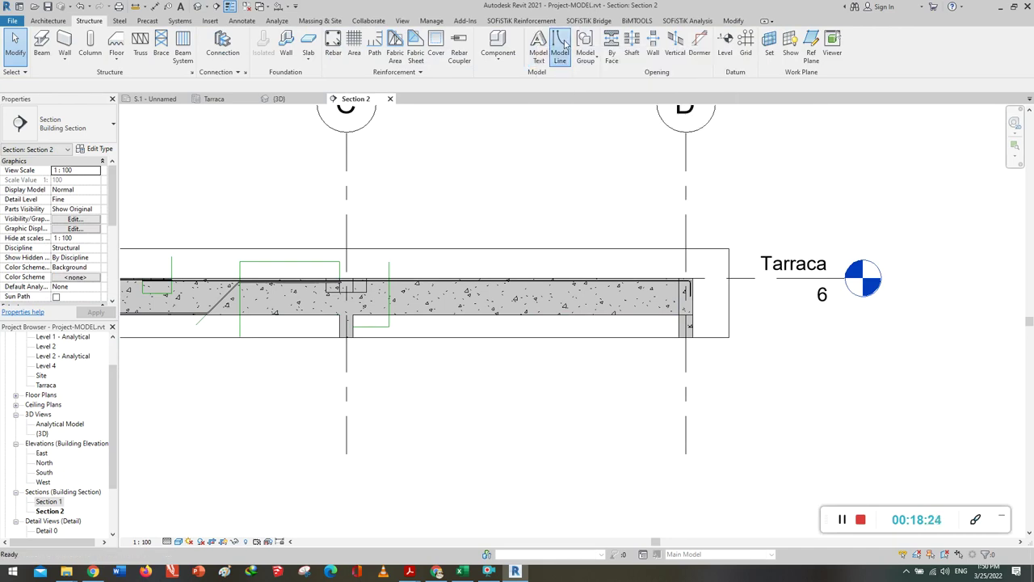
Draw a 1.7-long horizontal model line starting at the grid C intersection.
{"action": "left_click", "coordinate": [560, 49]}
{"action": "scroll", "coordinate": [353, 276], "scroll_direction": "up", "scroll_amount": 1}
{"action": "scroll", "coordinate": [353, 273], "scroll_direction": "up", "scroll_amount": 1}
{"action": "scroll", "coordinate": [336, 250], "scroll_direction": "up", "scroll_amount": 2}
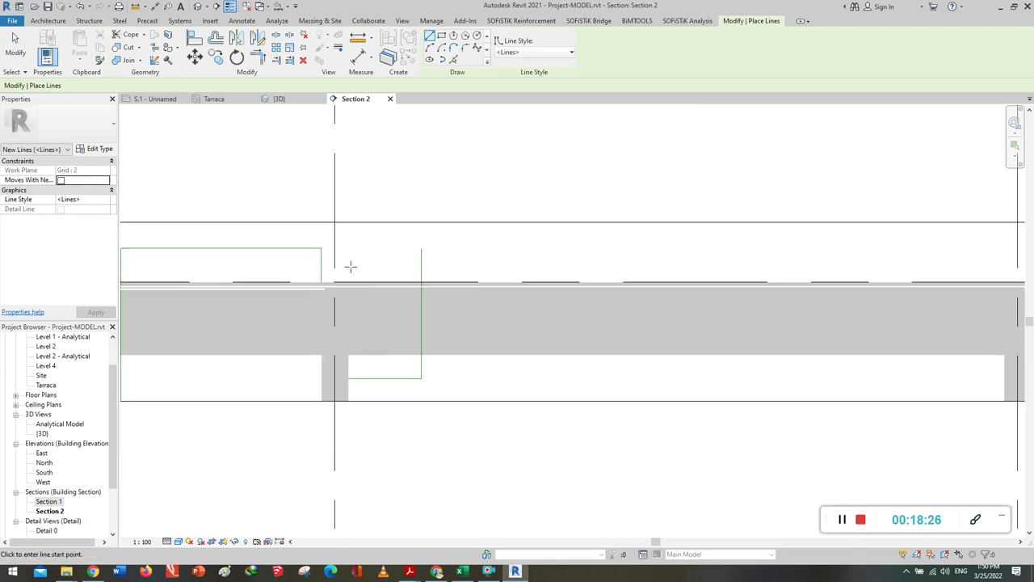
{"action": "left_click", "coordinate": [335, 250]}
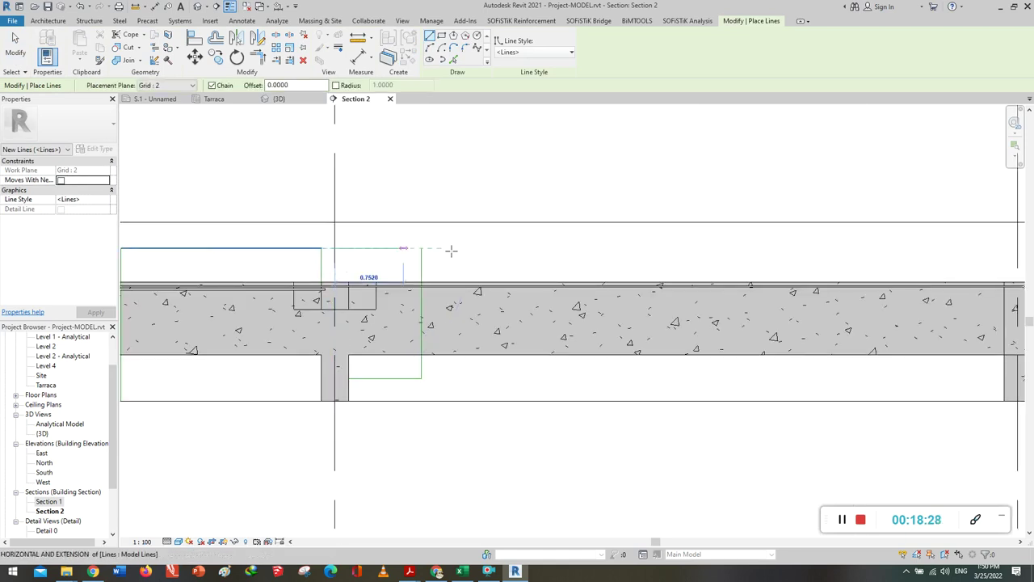
{"action": "scroll", "coordinate": [469, 247], "scroll_direction": "down", "scroll_amount": 1}
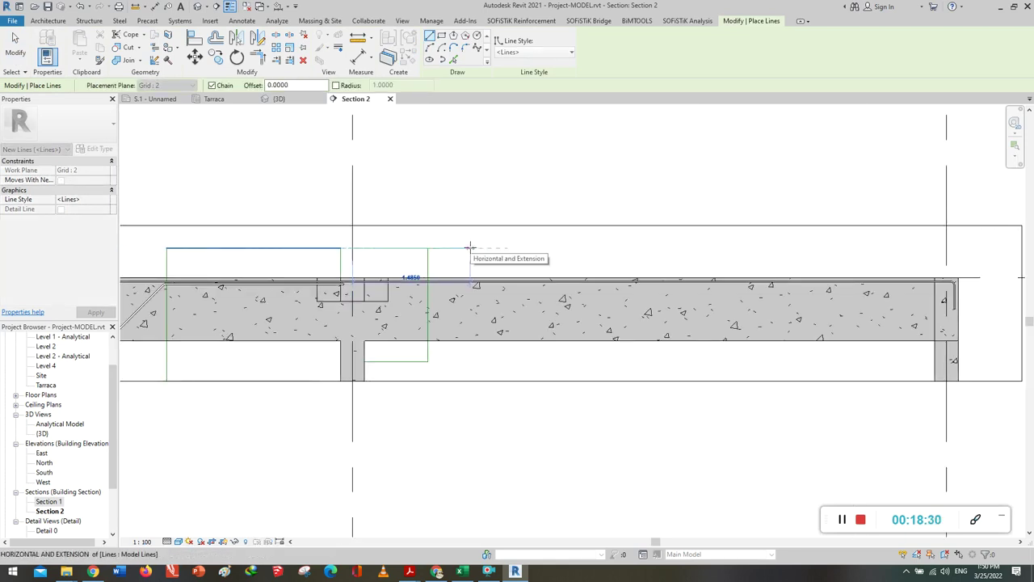
{"action": "type", "text": "1.7"}
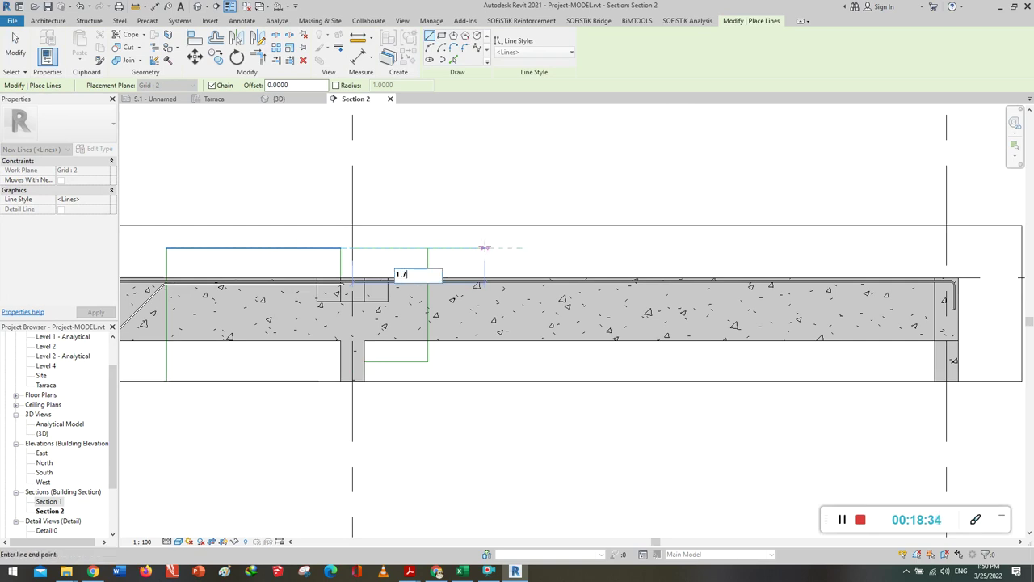
{"action": "key", "text": "Return"}
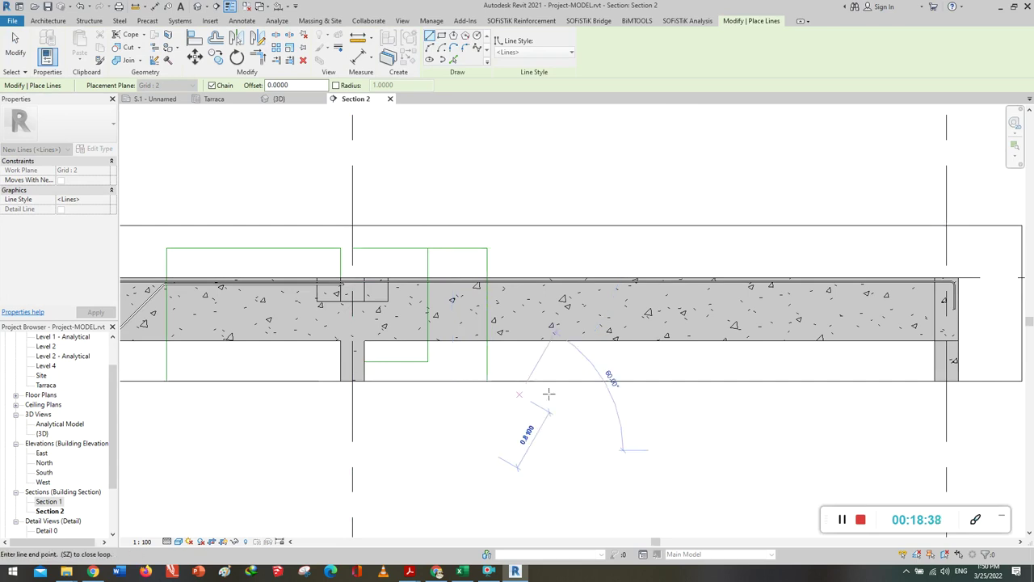
{"action": "key", "text": "Escape"}
Draw a 1.7-long horizontal segment at the right grid with a vertical drop below the slab.
{"action": "left_click", "coordinate": [937, 248]}
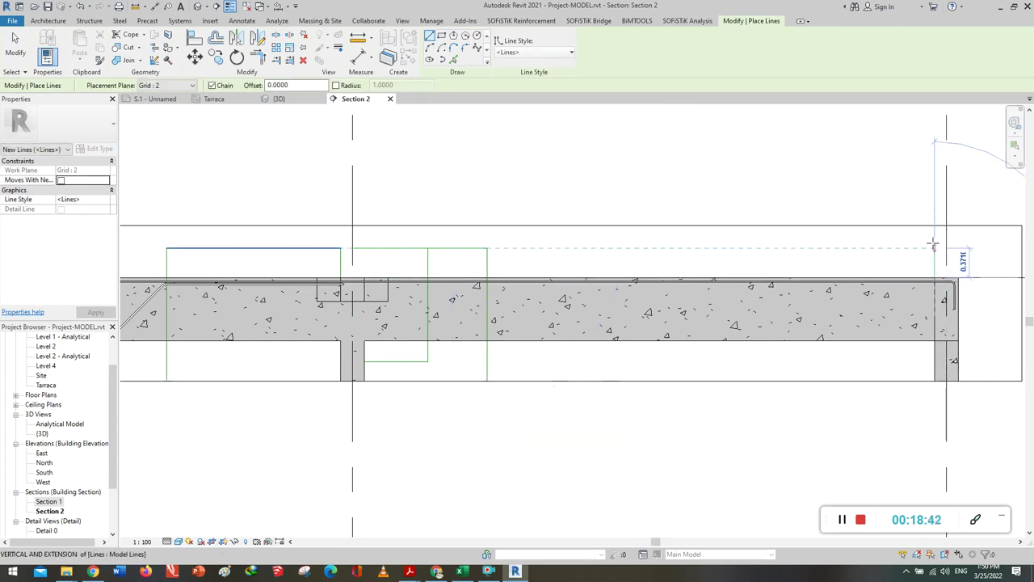
{"action": "type", "text": "1.7"}
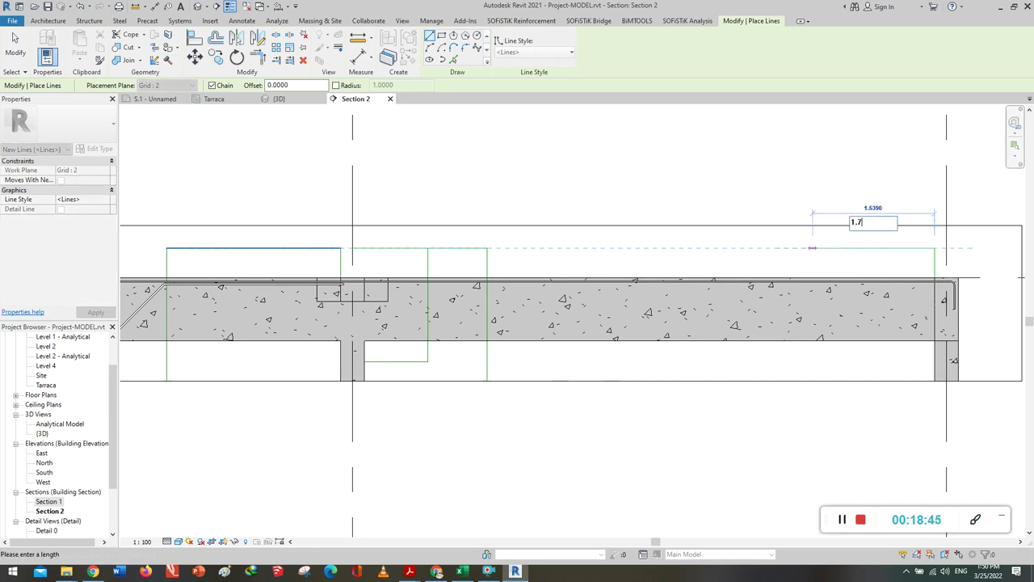
{"action": "key", "text": "Return"}
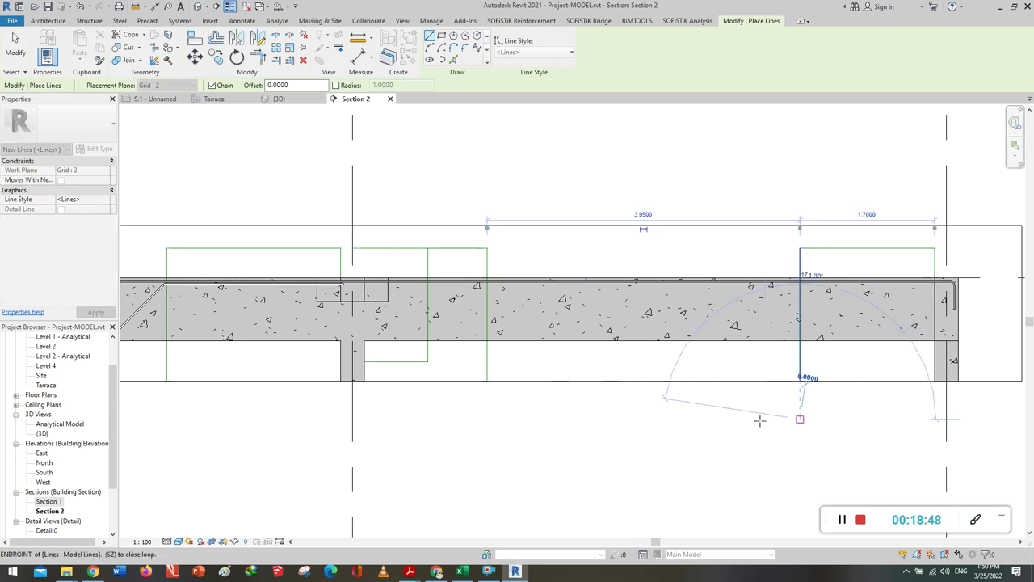
{"action": "left_click", "coordinate": [799, 380]}
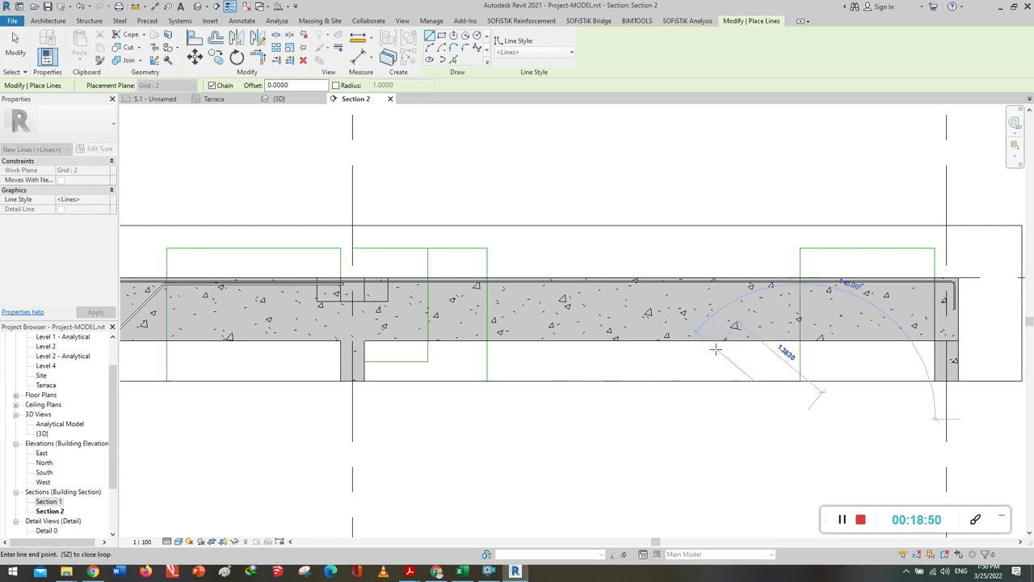
{"action": "key", "text": "Escape"}
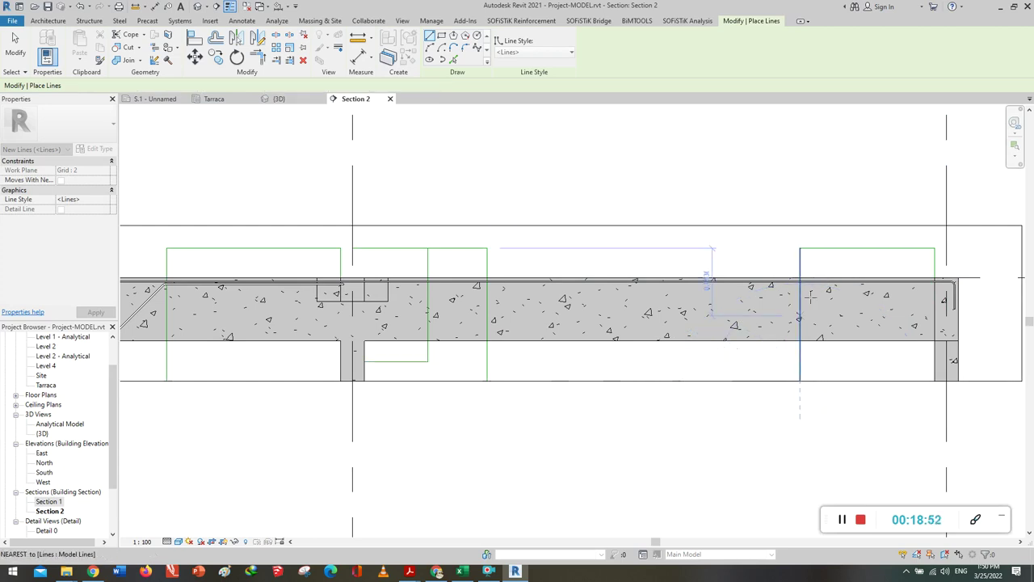
Draw a diagonal model line from the slab's top edge to below the slab near the right support.
{"action": "scroll", "coordinate": [818, 298], "scroll_direction": "up", "scroll_amount": 3}
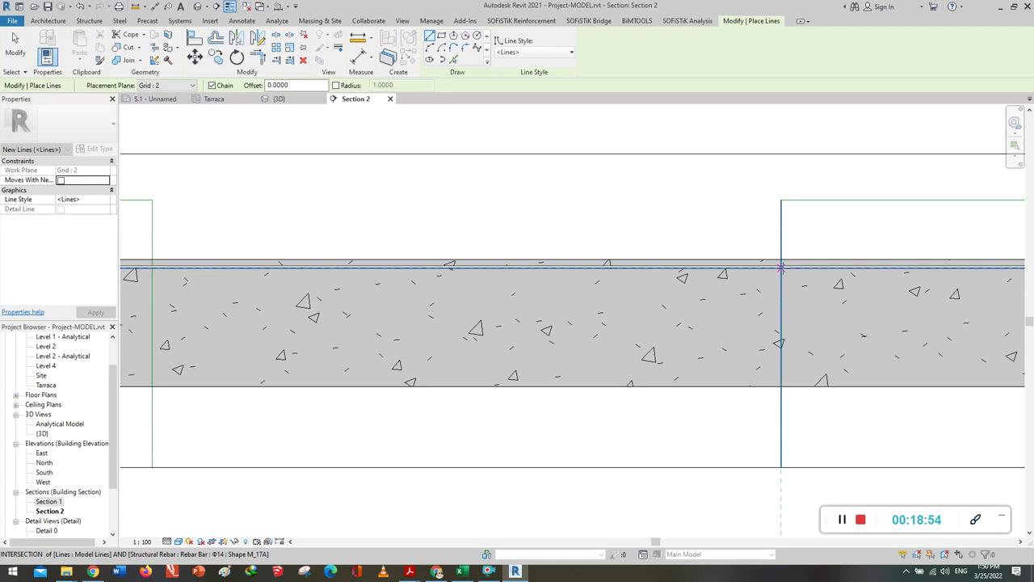
{"action": "left_click", "coordinate": [756, 244]}
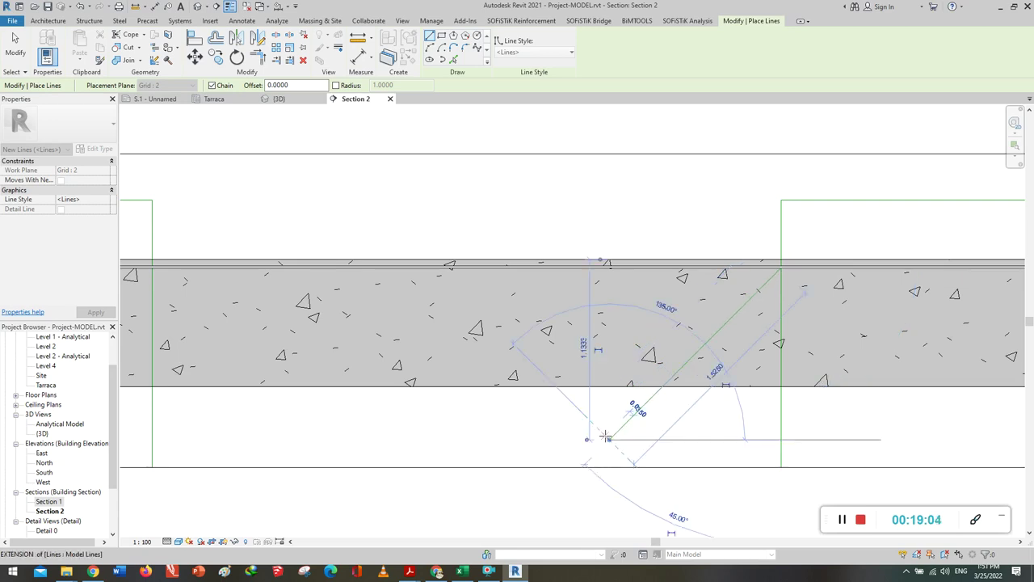
{"action": "left_click", "coordinate": [594, 393]}
{"action": "scroll", "coordinate": [612, 361], "scroll_direction": "down", "scroll_amount": 1}
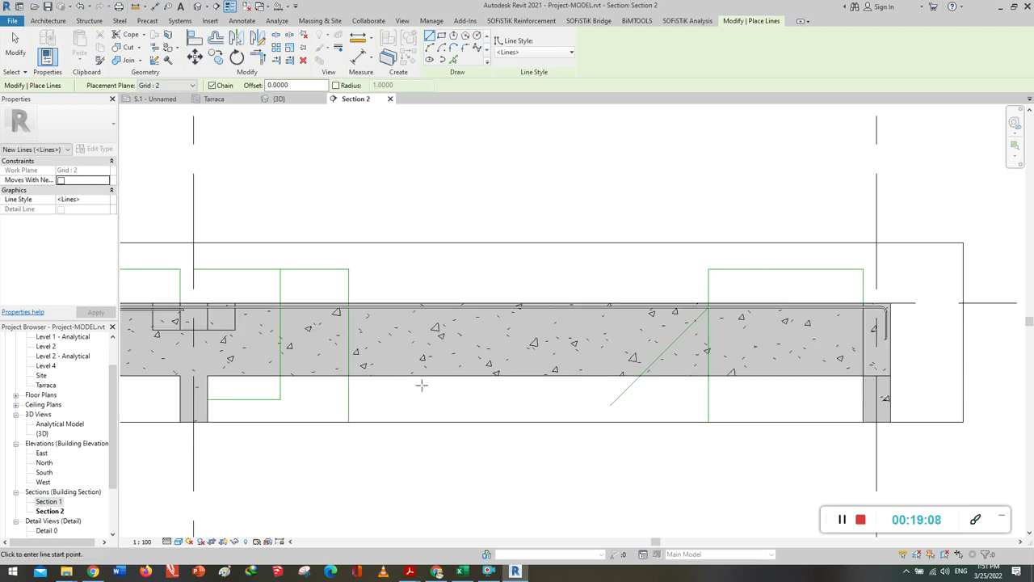
{"action": "middle_click_drag", "start_coordinate": [421, 385], "coordinate": [633, 377]}
{"action": "key", "text": "Escape"}
{"action": "key", "text": "Escape"}
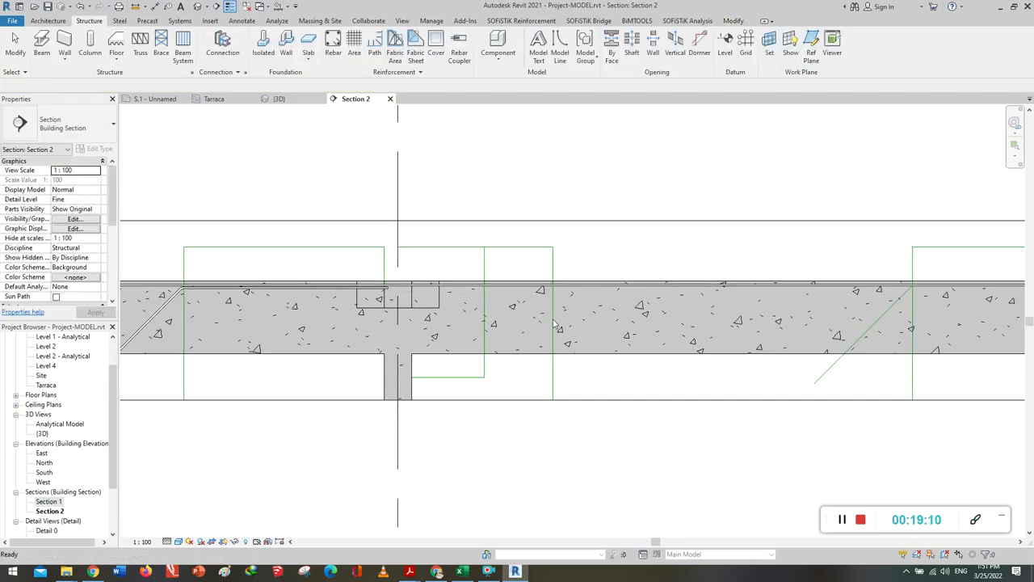
{"action": "left_click", "coordinate": [333, 42]}
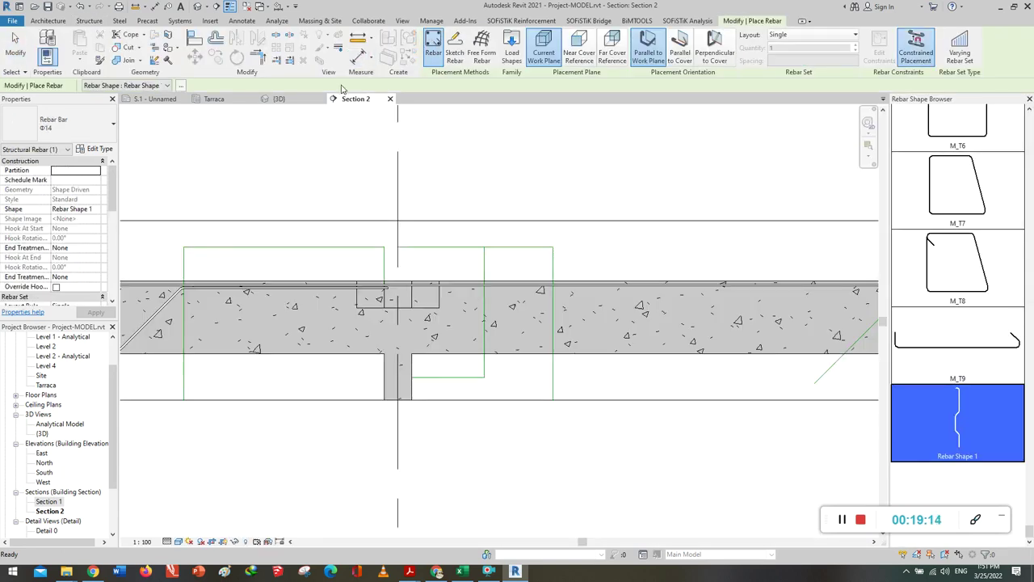
Start a Sketch Rebar placement, then cancel it.
{"action": "left_click", "coordinate": [455, 51]}
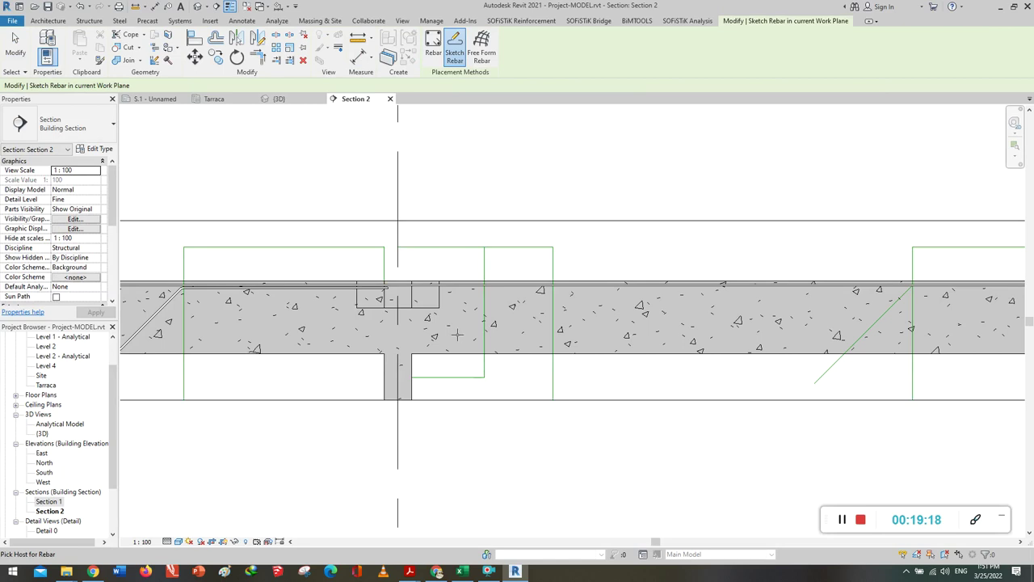
{"action": "scroll", "coordinate": [453, 304], "scroll_direction": "up", "scroll_amount": 2}
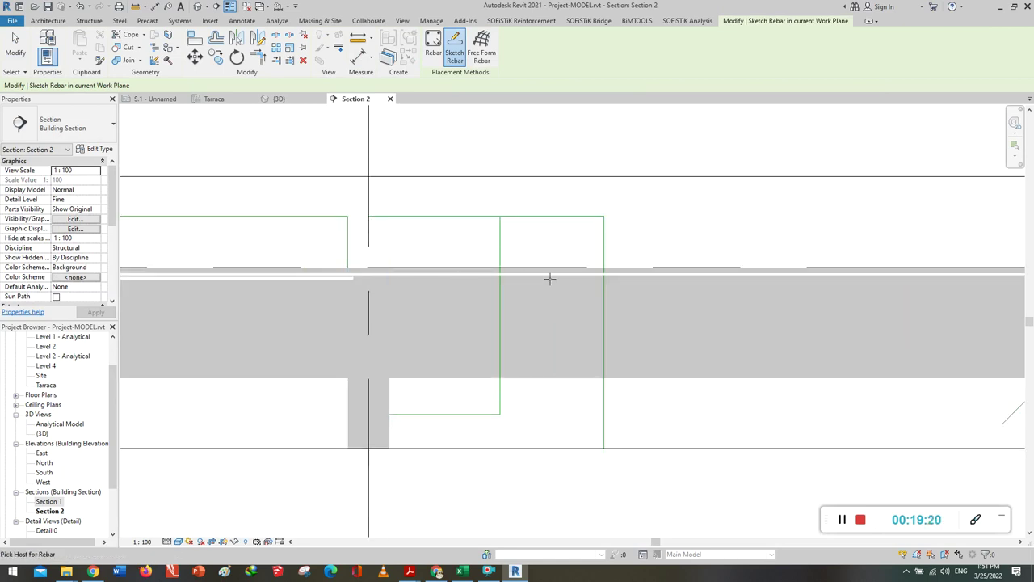
{"action": "scroll", "coordinate": [541, 276], "scroll_direction": "down", "scroll_amount": 1}
{"action": "scroll", "coordinate": [264, 300], "scroll_direction": "up", "scroll_amount": 1}
{"action": "scroll", "coordinate": [185, 280], "scroll_direction": "up", "scroll_amount": 1}
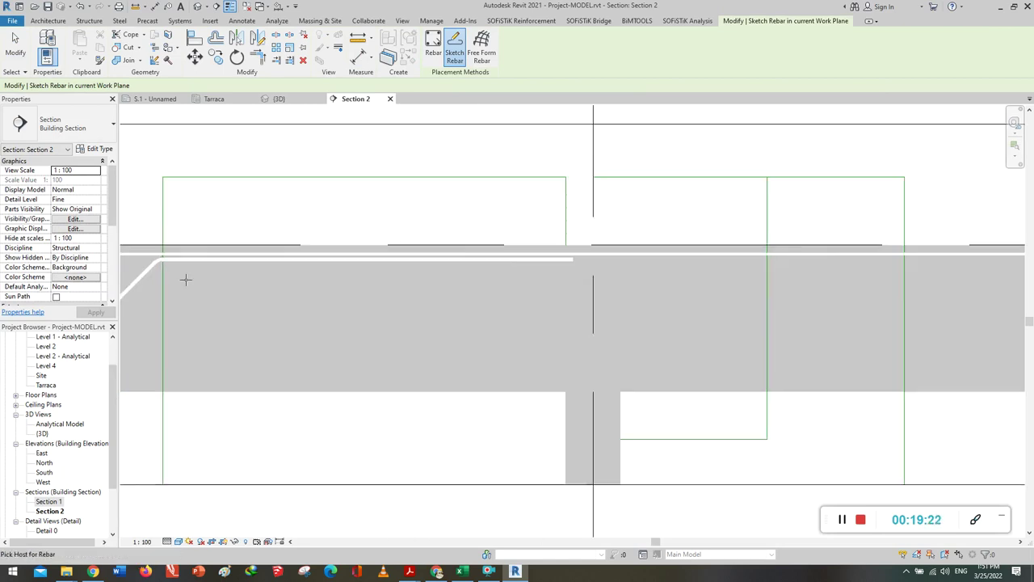
{"action": "scroll", "coordinate": [170, 270], "scroll_direction": "up", "scroll_amount": 1}
{"action": "scroll", "coordinate": [164, 267], "scroll_direction": "up", "scroll_amount": 1}
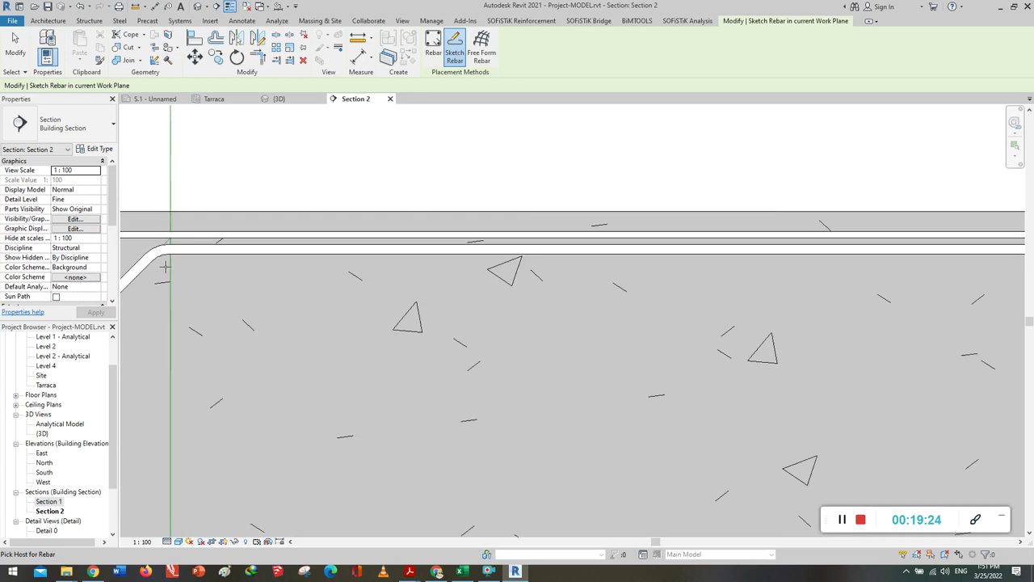
{"action": "key", "text": "Escape"}
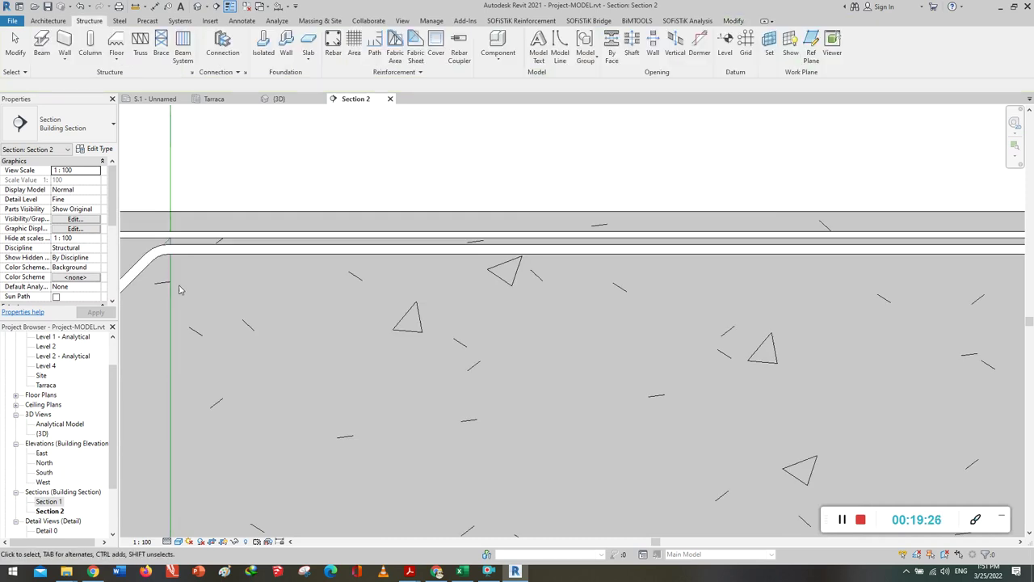
{"action": "scroll", "coordinate": [170, 262], "scroll_direction": "down", "scroll_amount": 1}
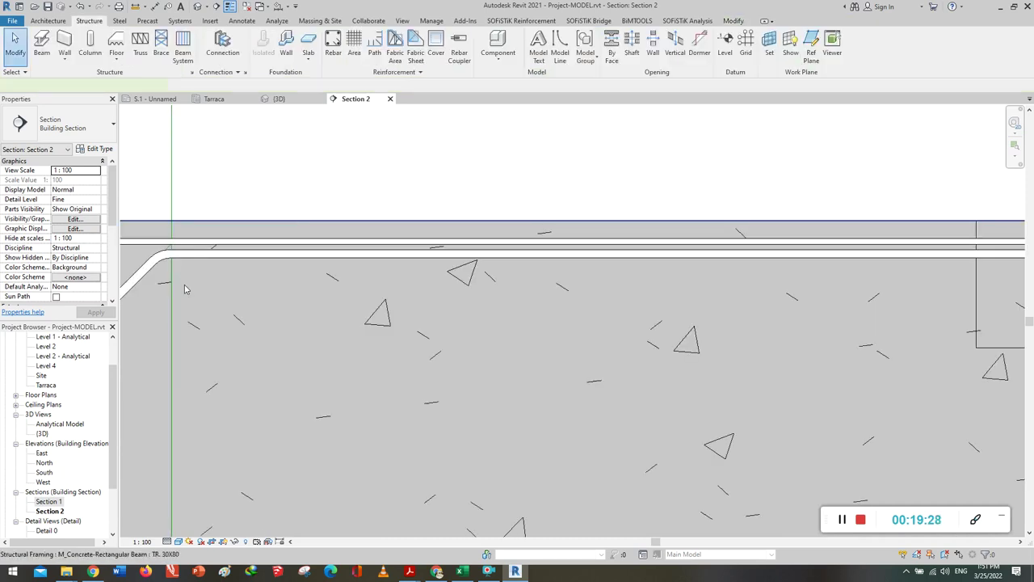
Check the concrete beam, then restart Rebar in Sketch Rebar mode with the beam as host.
{"action": "left_click", "coordinate": [172, 285]}
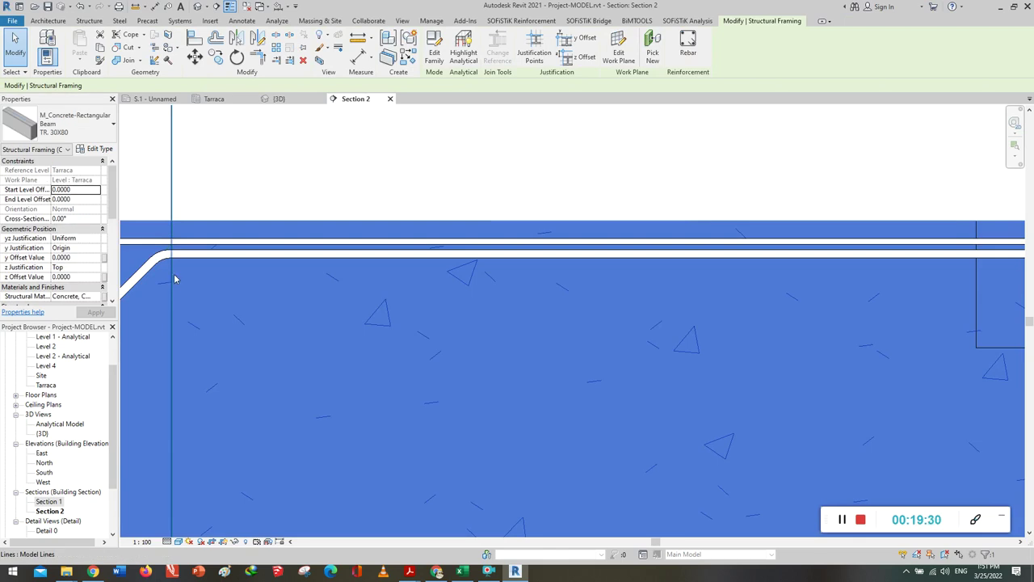
{"action": "scroll", "coordinate": [325, 247], "scroll_direction": "down", "scroll_amount": 2}
{"action": "scroll", "coordinate": [353, 267], "scroll_direction": "down", "scroll_amount": 1}
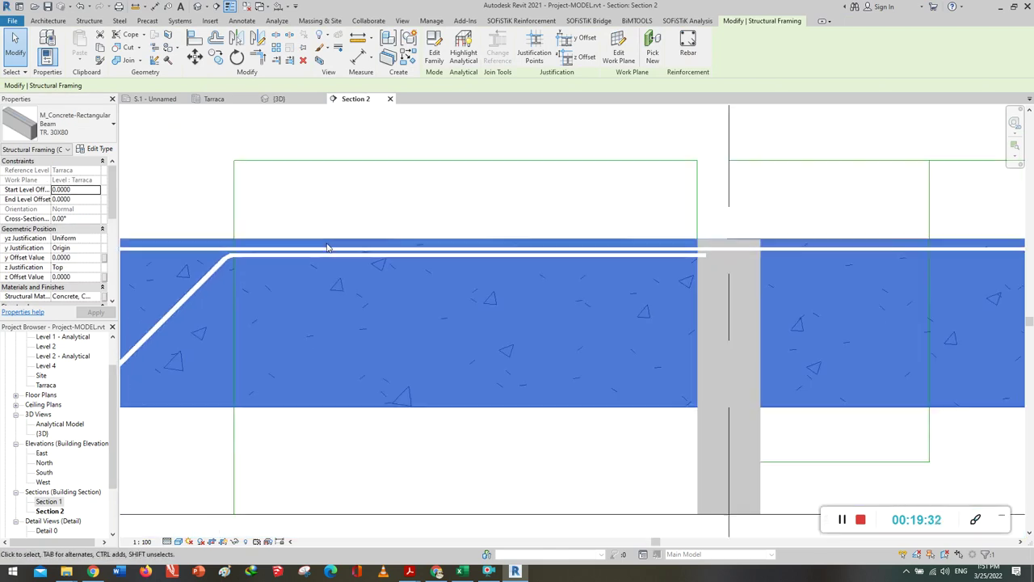
{"action": "key", "text": "Escape"}
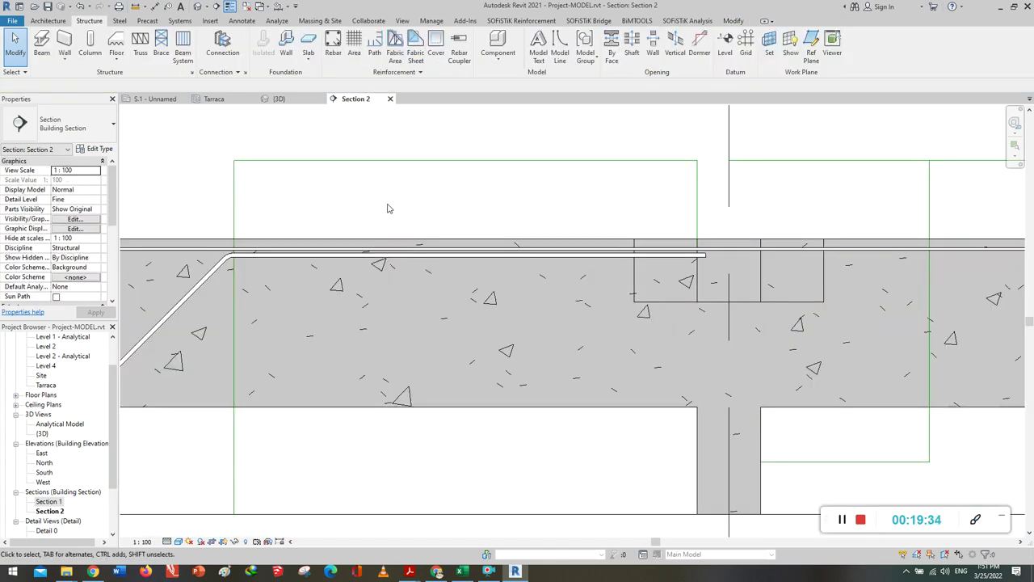
{"action": "left_click", "coordinate": [334, 45]}
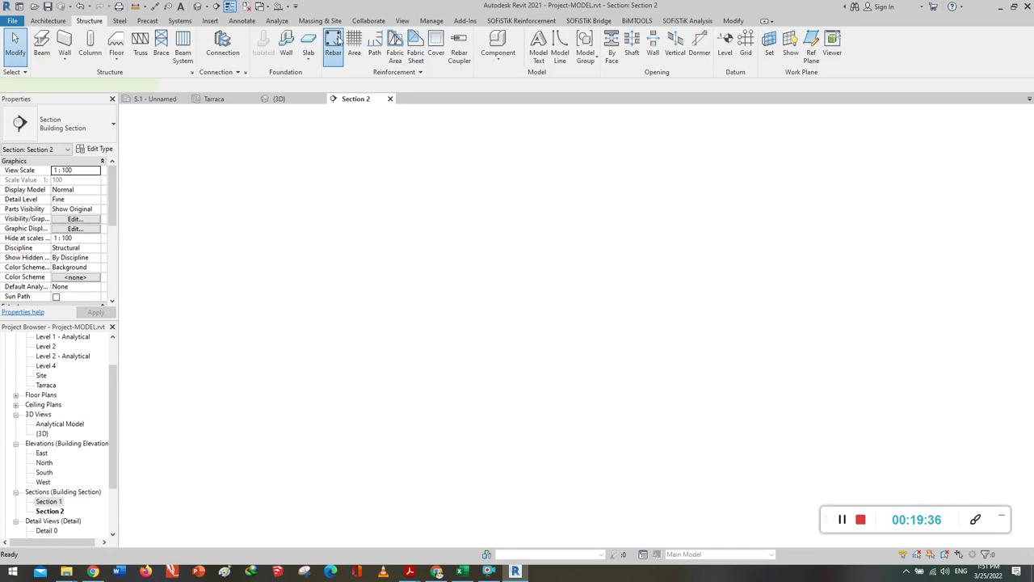
{"action": "left_click", "coordinate": [457, 52]}
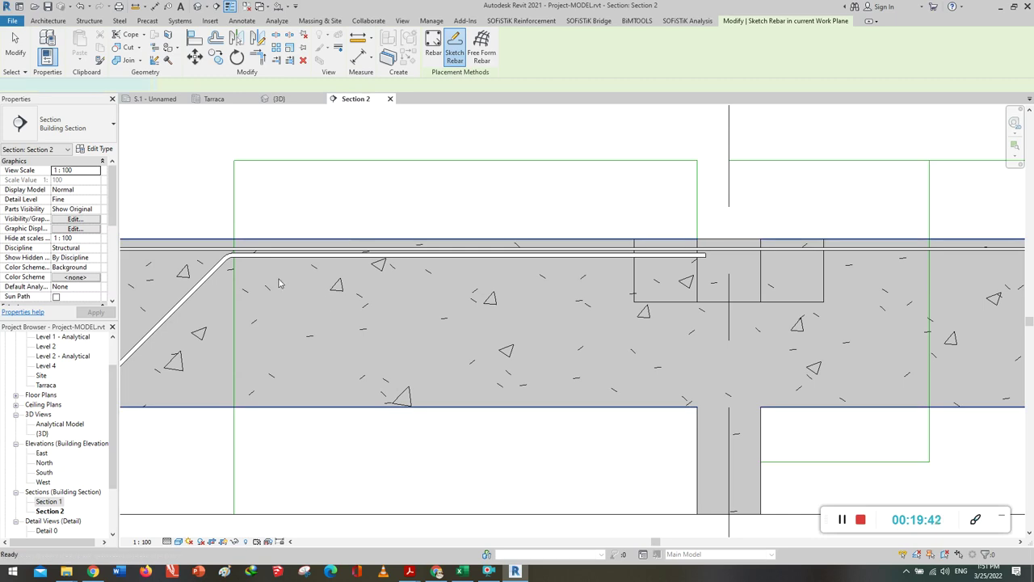
{"action": "left_click", "coordinate": [258, 255]}
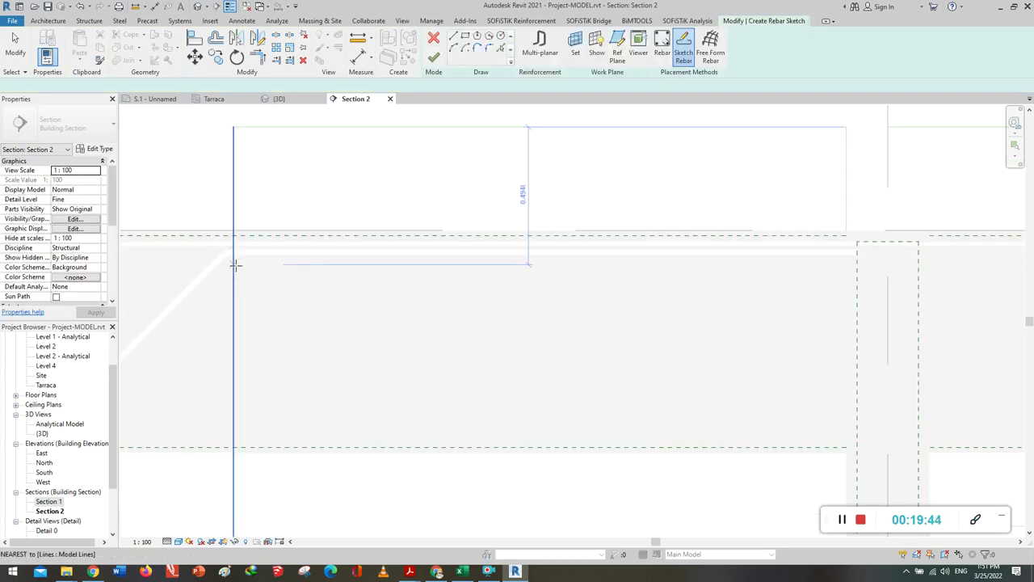
Sketch the bar's top run from the slab's top-left corner and its 45° drop to the beam bottom.
{"action": "left_click", "coordinate": [231, 259]}
{"action": "scroll", "coordinate": [217, 271], "scroll_direction": "down", "scroll_amount": 3}
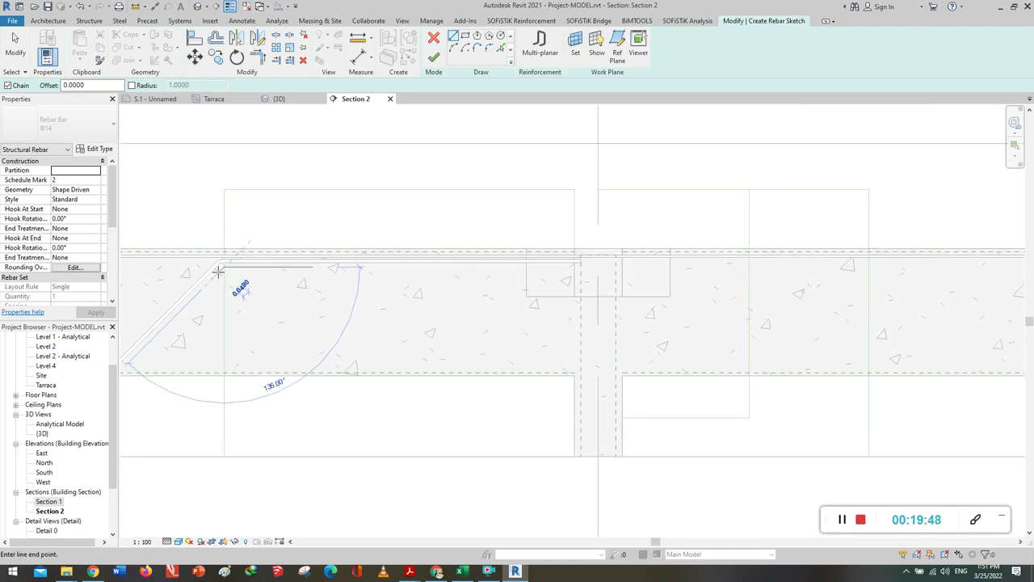
{"action": "scroll", "coordinate": [296, 291], "scroll_direction": "up", "scroll_amount": 1}
{"action": "scroll", "coordinate": [334, 293], "scroll_direction": "down", "scroll_amount": 3}
{"action": "scroll", "coordinate": [613, 276], "scroll_direction": "up", "scroll_amount": 3}
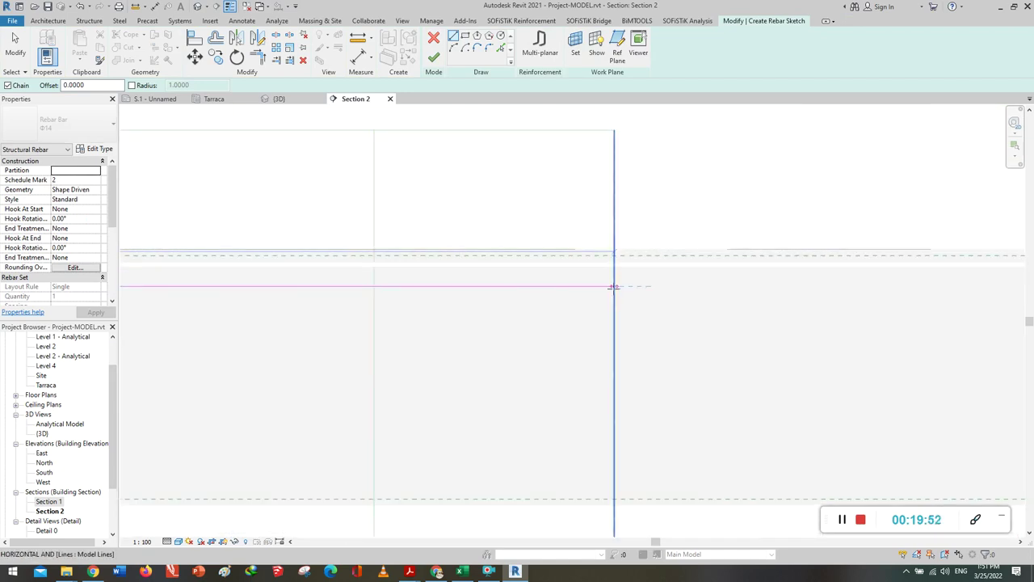
{"action": "left_click", "coordinate": [614, 286]}
{"action": "scroll", "coordinate": [474, 296], "scroll_direction": "down", "scroll_amount": 2}
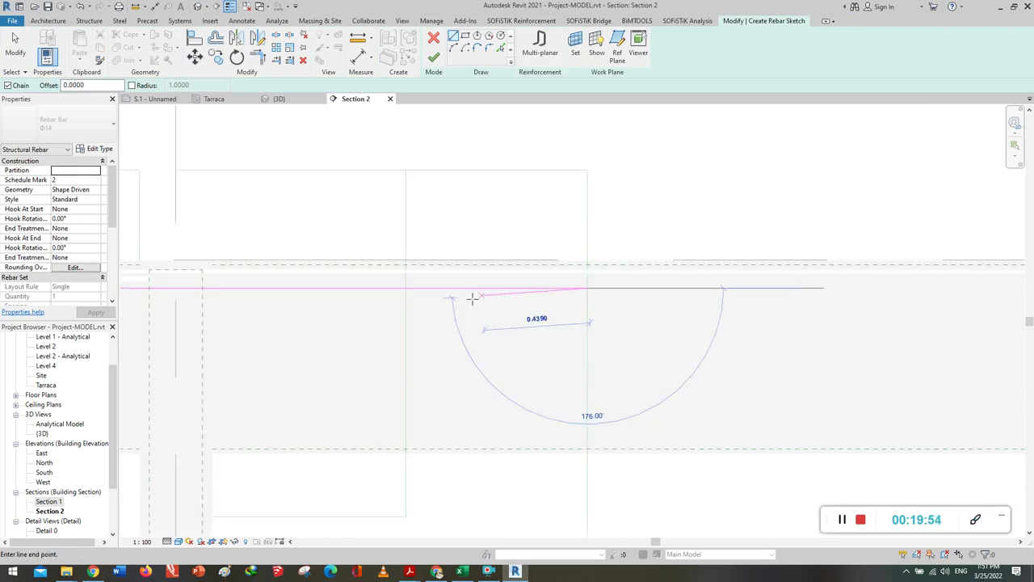
{"action": "scroll", "coordinate": [480, 300], "scroll_direction": "down", "scroll_amount": 1}
{"action": "scroll", "coordinate": [512, 318], "scroll_direction": "down", "scroll_amount": 1}
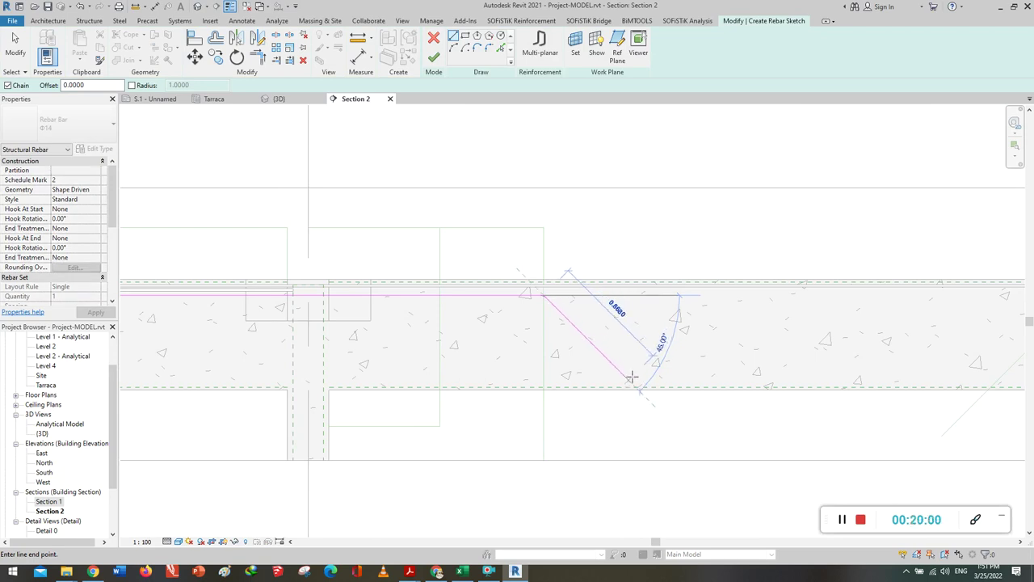
{"action": "left_click", "coordinate": [636, 386]}
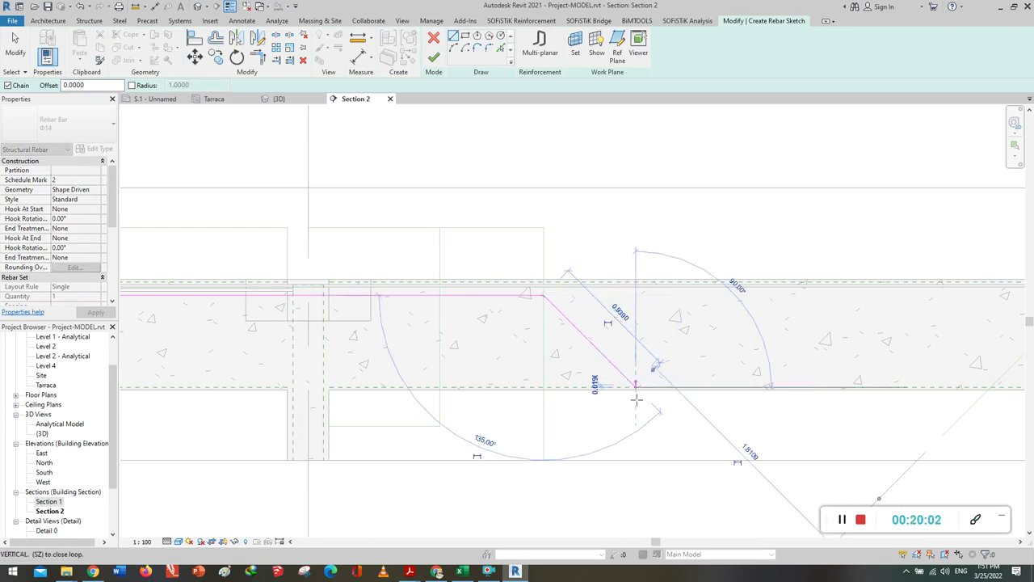
{"action": "scroll", "coordinate": [465, 356], "scroll_direction": "down", "scroll_amount": 2}
{"action": "scroll", "coordinate": [789, 363], "scroll_direction": "up", "scroll_amount": 2}
{"action": "scroll", "coordinate": [759, 380], "scroll_direction": "up", "scroll_amount": 3}
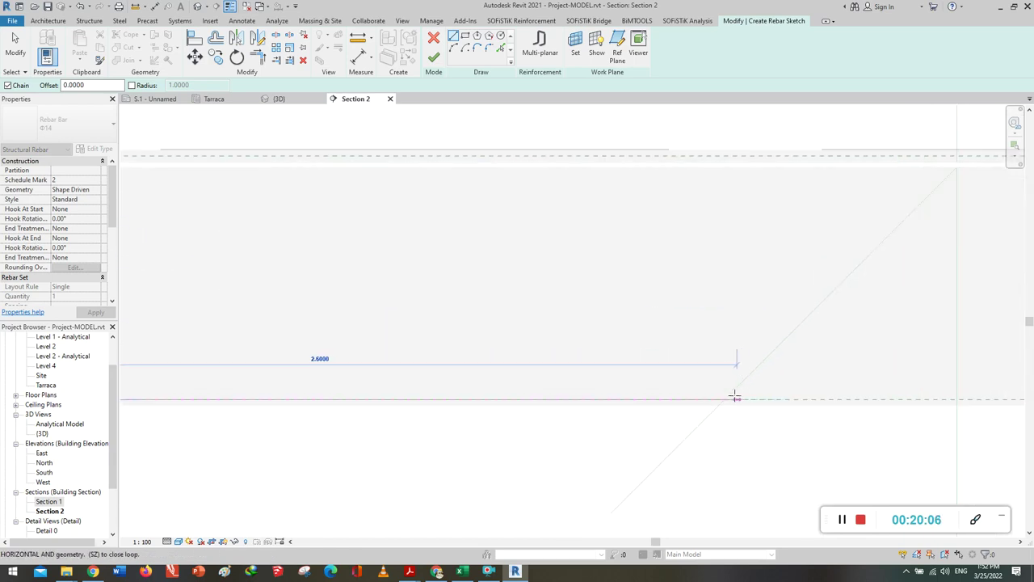
Continue with the bottom run, a 45° rise to the beam top, and a top run to the right column.
{"action": "left_click", "coordinate": [724, 399]}
{"action": "scroll", "coordinate": [623, 418], "scroll_direction": "down", "scroll_amount": 2}
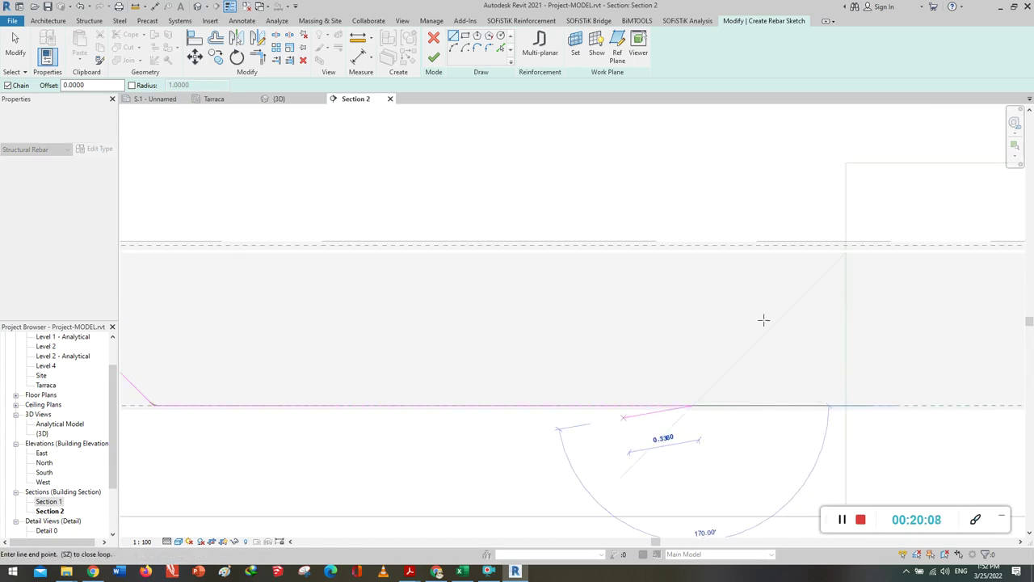
{"action": "scroll", "coordinate": [840, 258], "scroll_direction": "up", "scroll_amount": 2}
{"action": "scroll", "coordinate": [838, 246], "scroll_direction": "up", "scroll_amount": 2}
{"action": "left_click", "coordinate": [839, 246]}
{"action": "scroll", "coordinate": [531, 347], "scroll_direction": "down", "scroll_amount": 2}
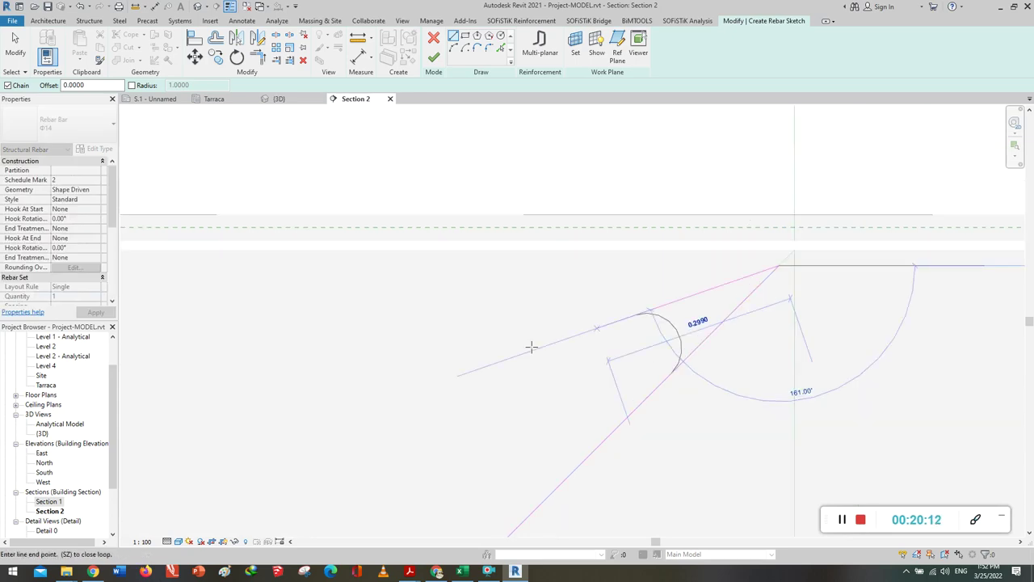
{"action": "scroll", "coordinate": [485, 358], "scroll_direction": "up", "scroll_amount": 1}
{"action": "scroll", "coordinate": [479, 358], "scroll_direction": "down", "scroll_amount": 1}
{"action": "scroll", "coordinate": [479, 358], "scroll_direction": "down", "scroll_amount": 1}
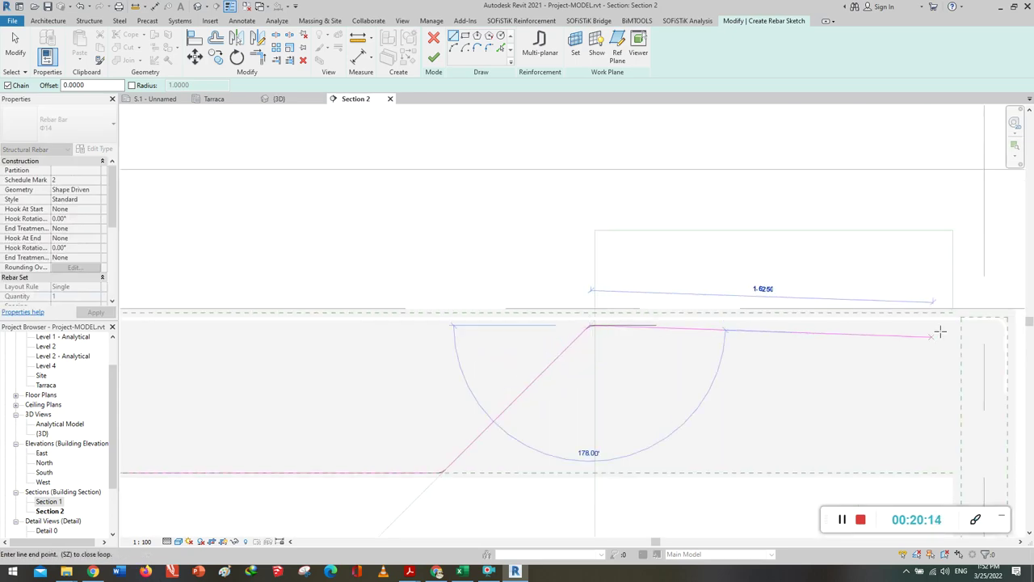
{"action": "scroll", "coordinate": [808, 358], "scroll_direction": "up", "scroll_amount": 1}
{"action": "scroll", "coordinate": [929, 355], "scroll_direction": "down", "scroll_amount": 1}
{"action": "scroll", "coordinate": [978, 339], "scroll_direction": "up", "scroll_amount": 1}
{"action": "scroll", "coordinate": [970, 323], "scroll_direction": "up", "scroll_amount": 1}
{"action": "scroll", "coordinate": [962, 294], "scroll_direction": "up", "scroll_amount": 1}
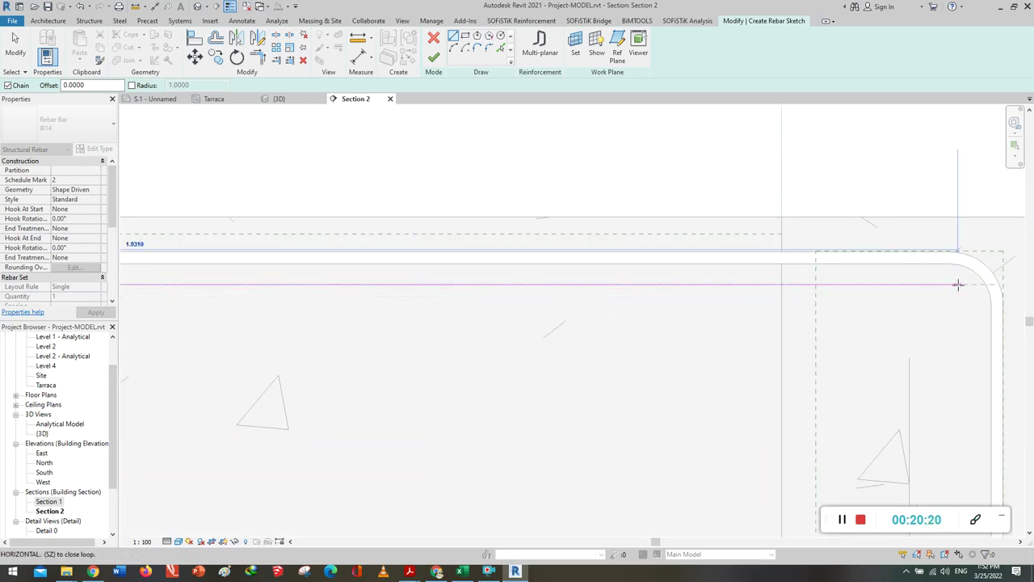
{"action": "left_click", "coordinate": [962, 285]}
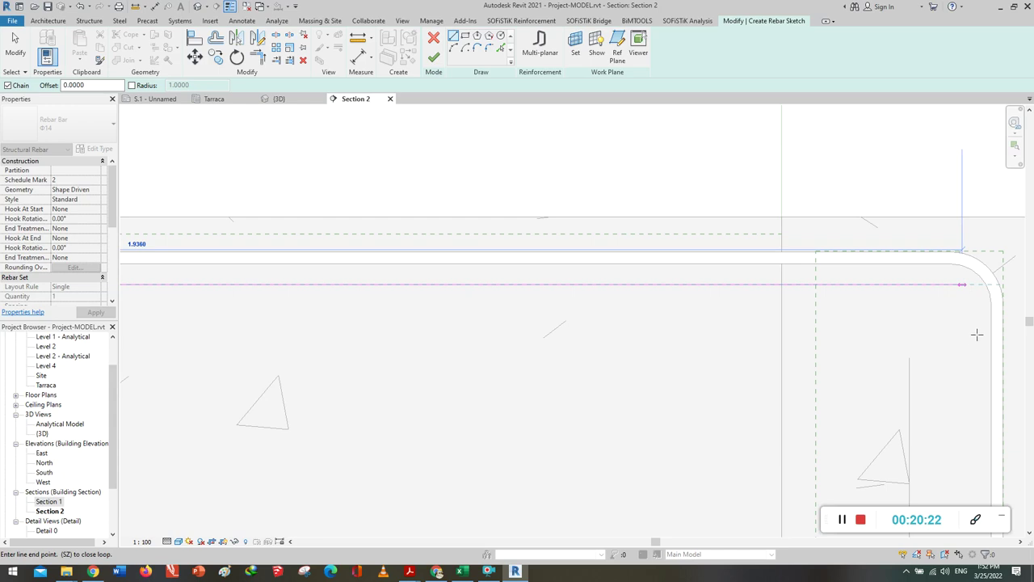
{"action": "scroll", "coordinate": [976, 329], "scroll_direction": "down", "scroll_amount": 1}
{"action": "scroll", "coordinate": [971, 319], "scroll_direction": "down", "scroll_amount": 1}
{"action": "scroll", "coordinate": [968, 317], "scroll_direction": "down", "scroll_amount": 1}
{"action": "scroll", "coordinate": [964, 327], "scroll_direction": "down", "scroll_amount": 1}
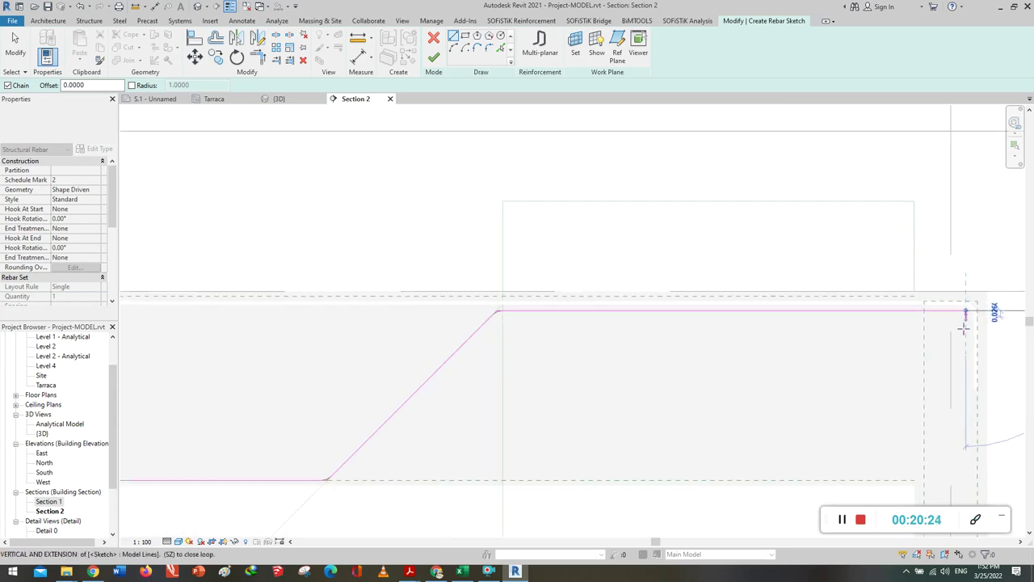
{"action": "scroll", "coordinate": [960, 343], "scroll_direction": "down", "scroll_amount": 1}
{"action": "scroll", "coordinate": [958, 354], "scroll_direction": "down", "scroll_amount": 1}
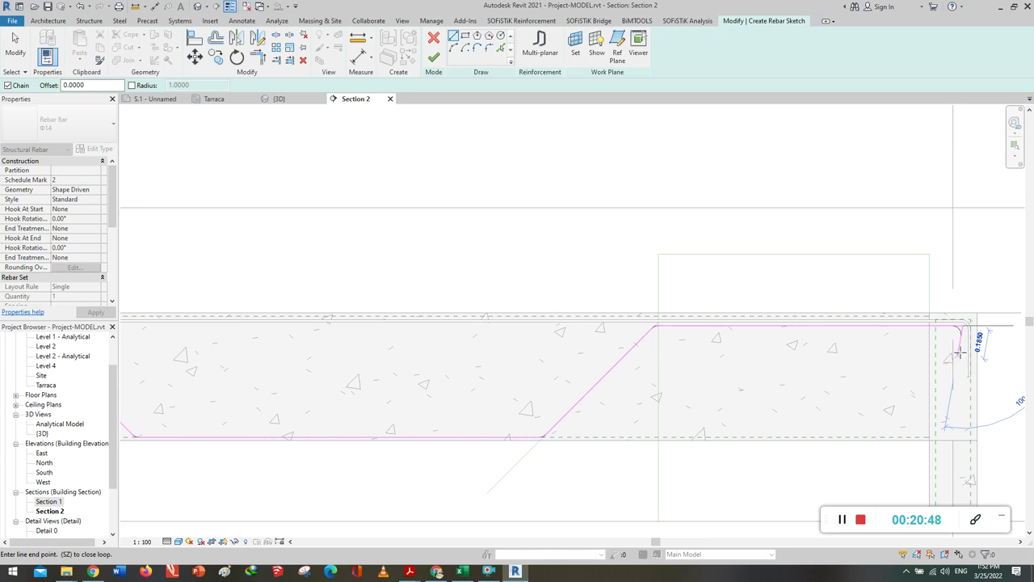
Add a vertical leg down into the right column and finish the bent bar's sketch.
{"action": "scroll", "coordinate": [865, 339], "scroll_direction": "up", "scroll_amount": 1}
{"action": "scroll", "coordinate": [931, 420], "scroll_direction": "up", "scroll_amount": 2}
{"action": "scroll", "coordinate": [931, 408], "scroll_direction": "up", "scroll_amount": 3}
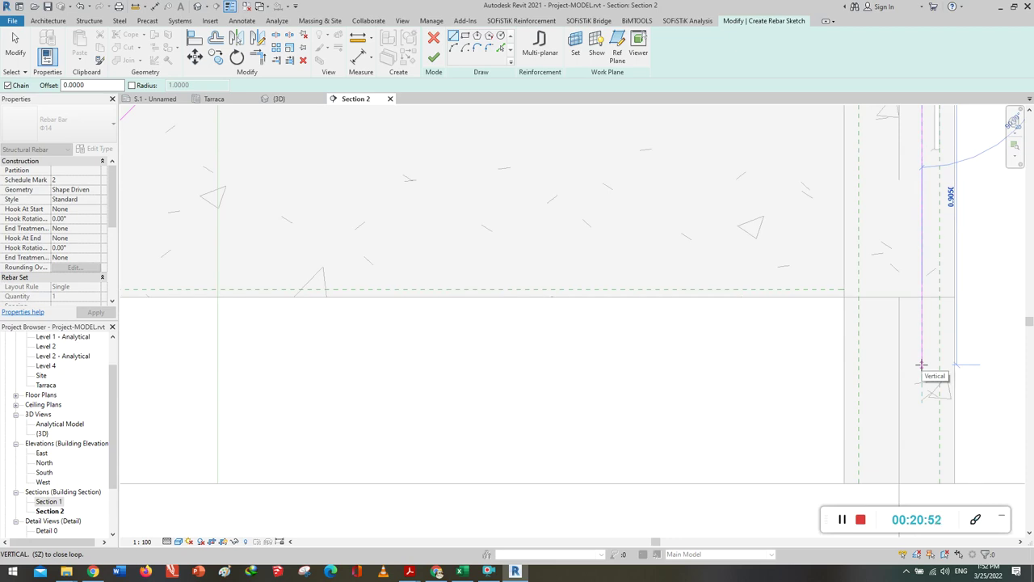
{"action": "left_click", "coordinate": [921, 364]}
{"action": "left_click", "coordinate": [919, 365]}
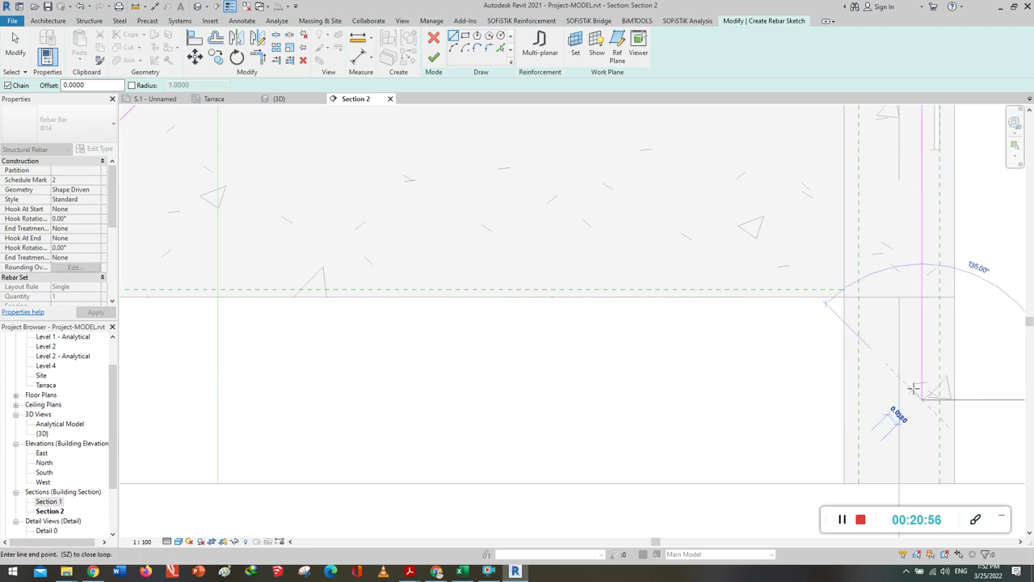
{"action": "key", "text": "Escape"}
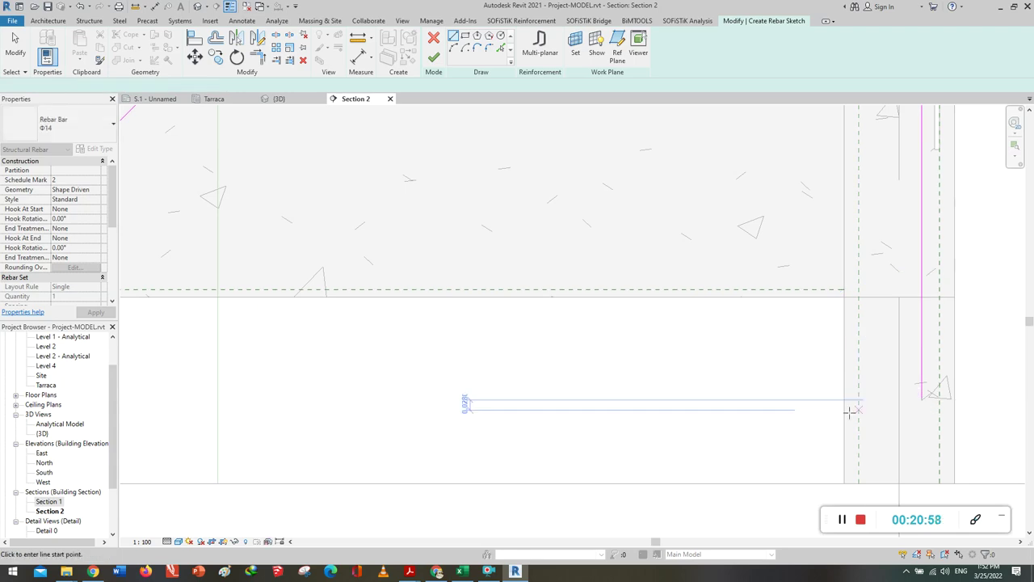
{"action": "scroll", "coordinate": [814, 421], "scroll_direction": "down", "scroll_amount": 3}
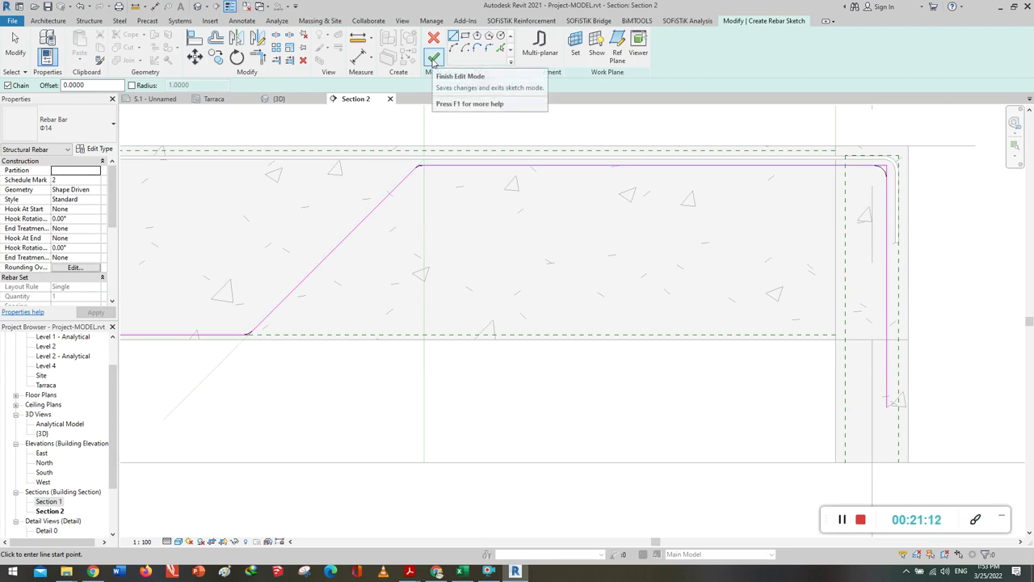
{"action": "left_click", "coordinate": [433, 60]}
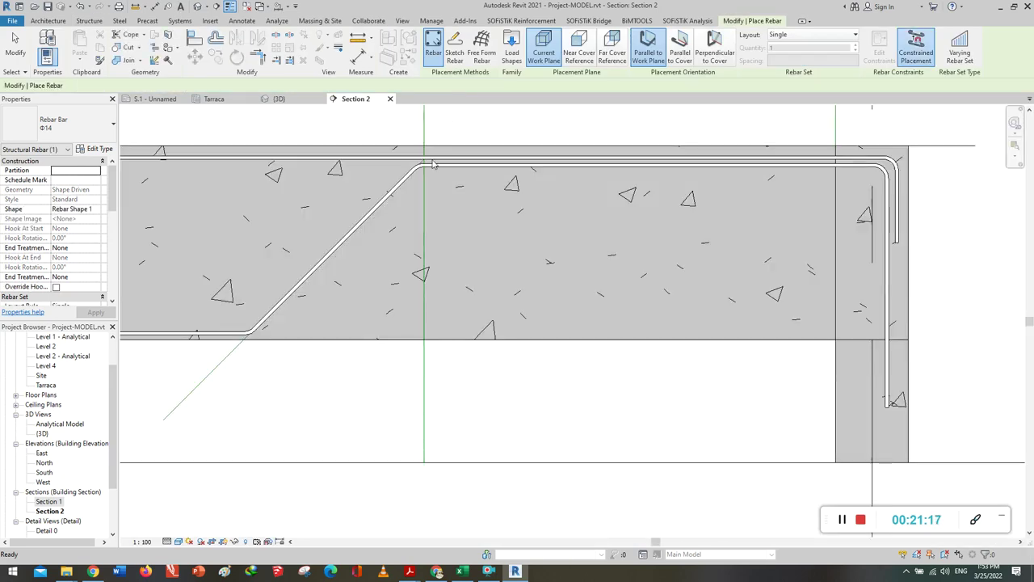
Place the sketched bar in the beam and change its type to Rebar Bar Φ24.
{"action": "left_click", "coordinate": [450, 172]}
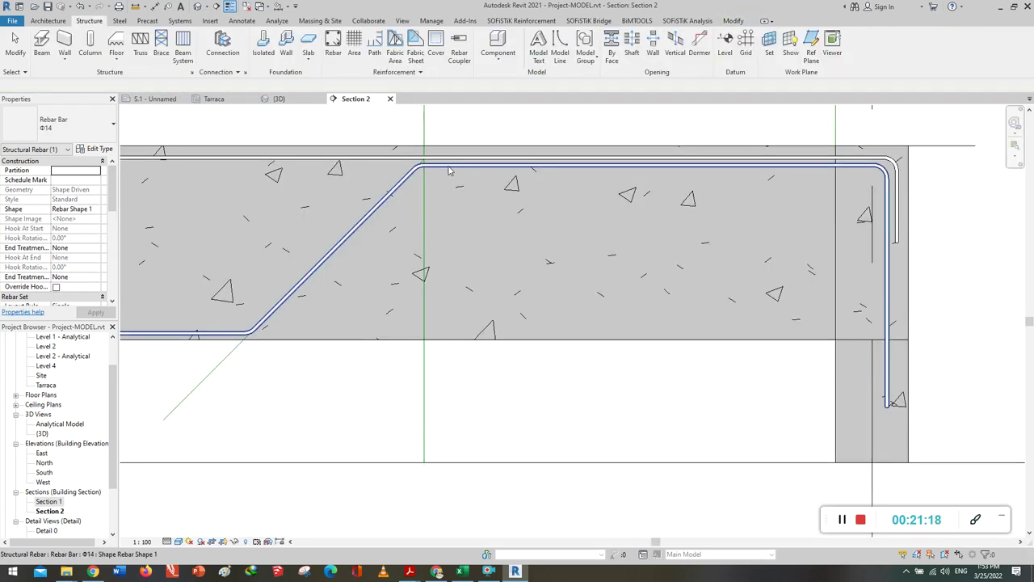
{"action": "left_click", "coordinate": [450, 170]}
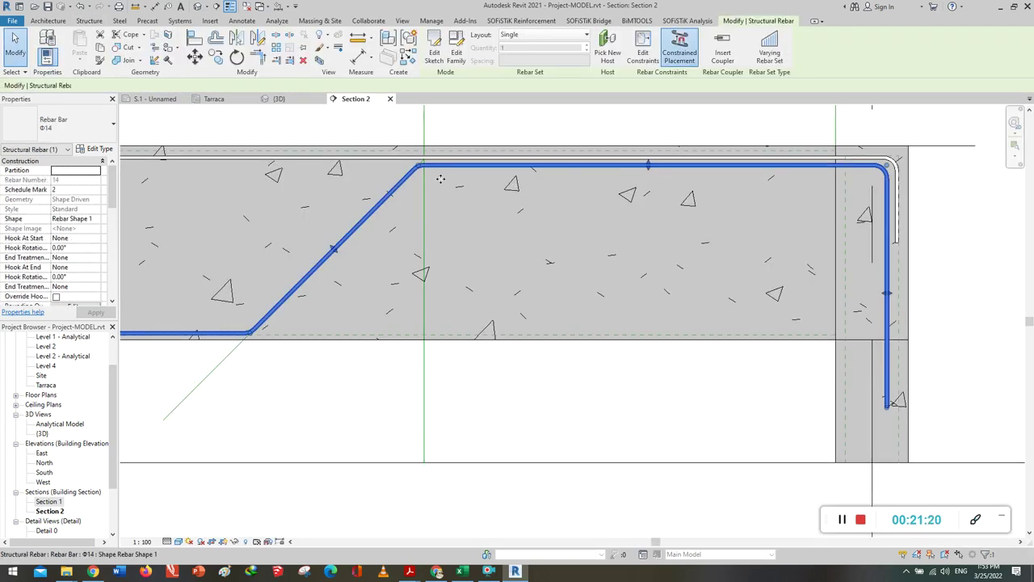
{"action": "left_click", "coordinate": [103, 123]}
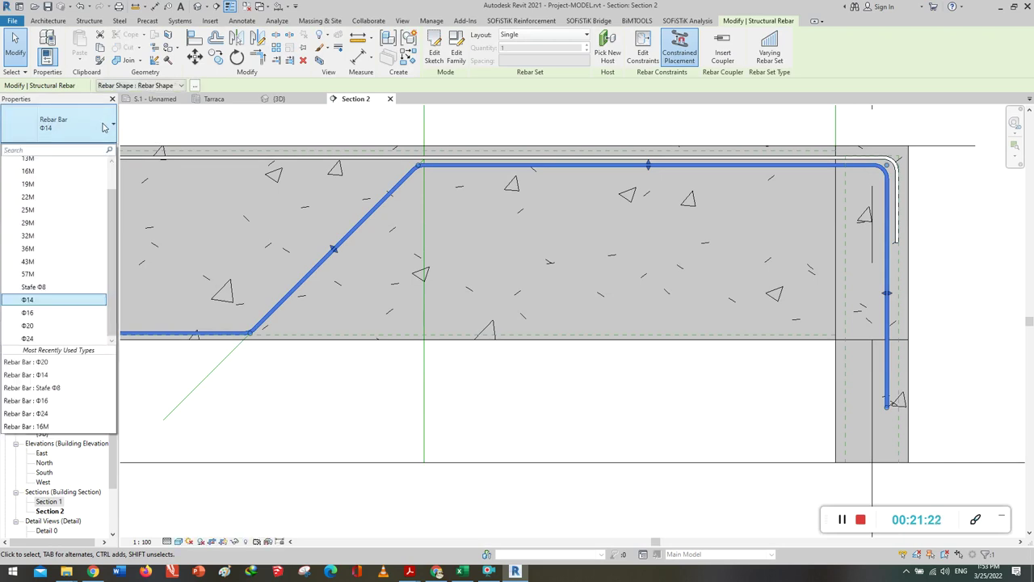
{"action": "left_click", "coordinate": [35, 339]}
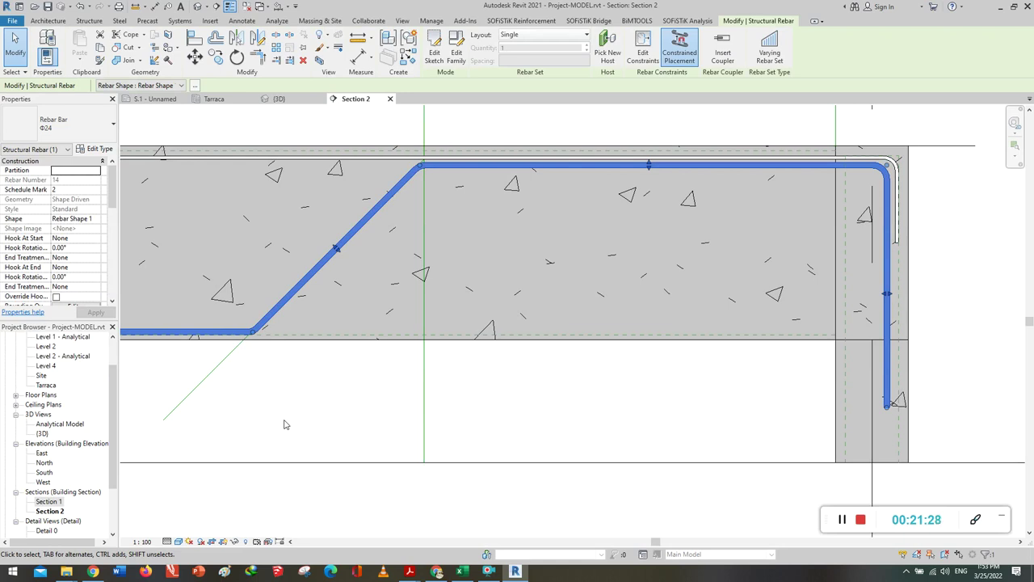
Drag the Φ24 bar's vertical leg slightly to reposition it.
{"action": "scroll", "coordinate": [881, 293], "scroll_direction": "up", "scroll_amount": 2}
{"action": "scroll", "coordinate": [885, 293], "scroll_direction": "up", "scroll_amount": 1}
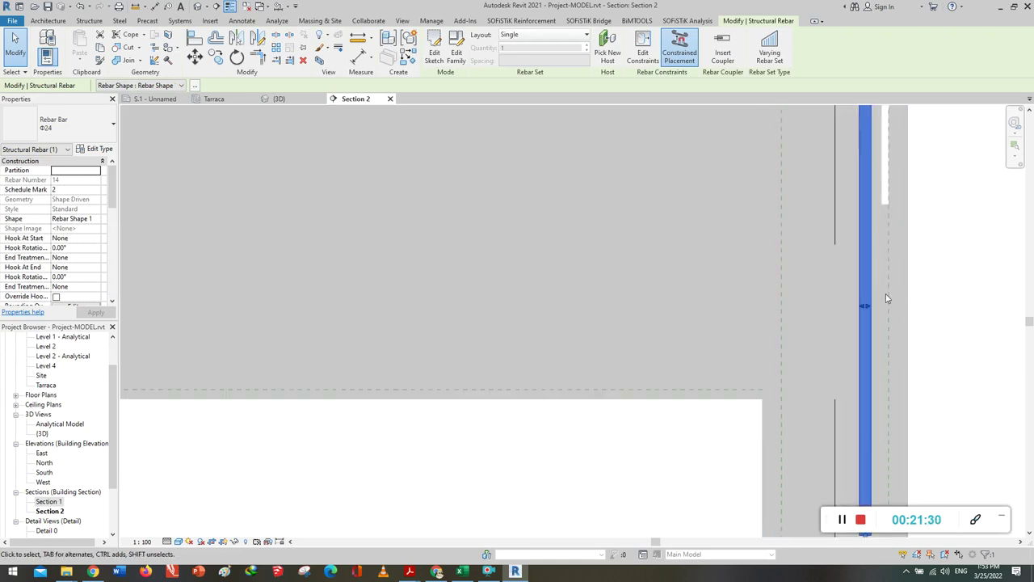
{"action": "left_click_drag", "start_coordinate": [867, 310], "coordinate": [854, 312]}
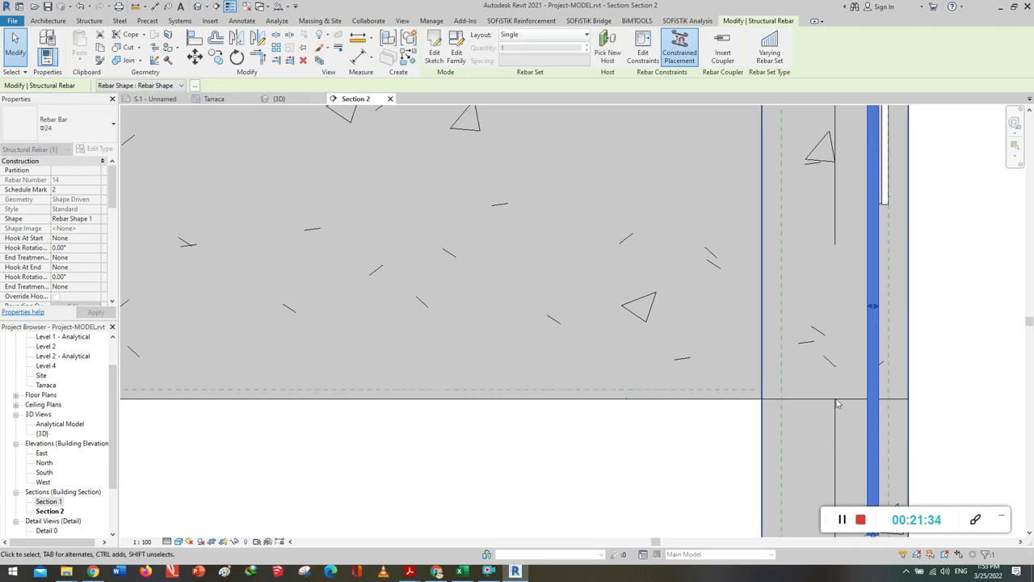
{"action": "scroll", "coordinate": [803, 342], "scroll_direction": "down", "scroll_amount": 2}
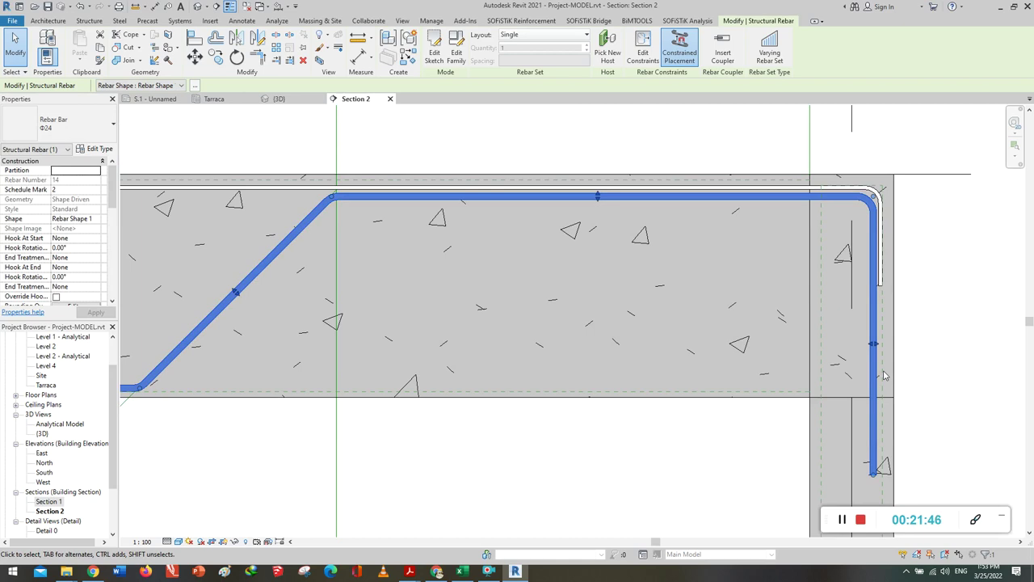
{"action": "left_click", "coordinate": [525, 35]}
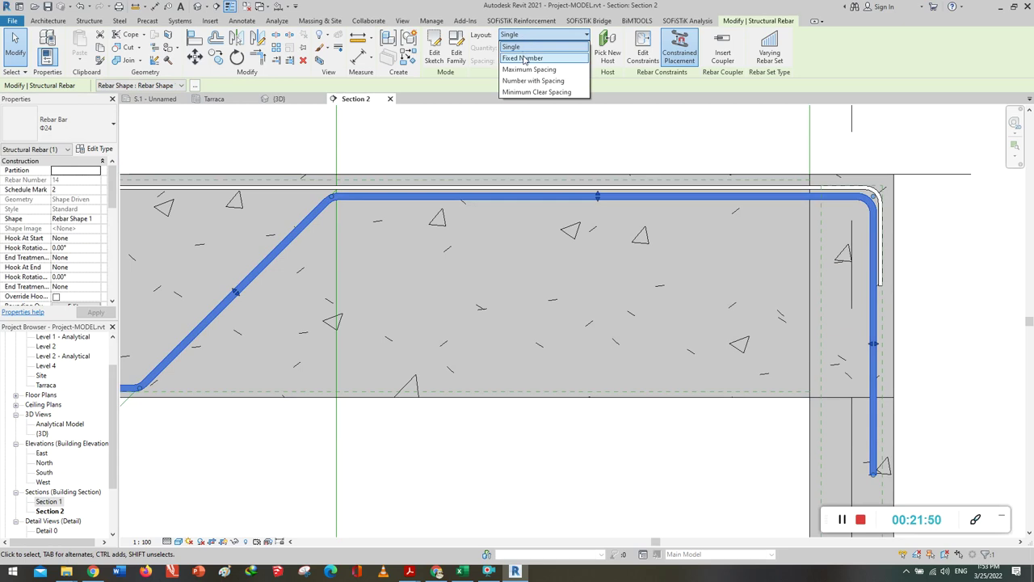
Lay out the Φ24 bar as a Fixed Number set of 2 bars and nudge the set's extent.
{"action": "left_click", "coordinate": [524, 58]}
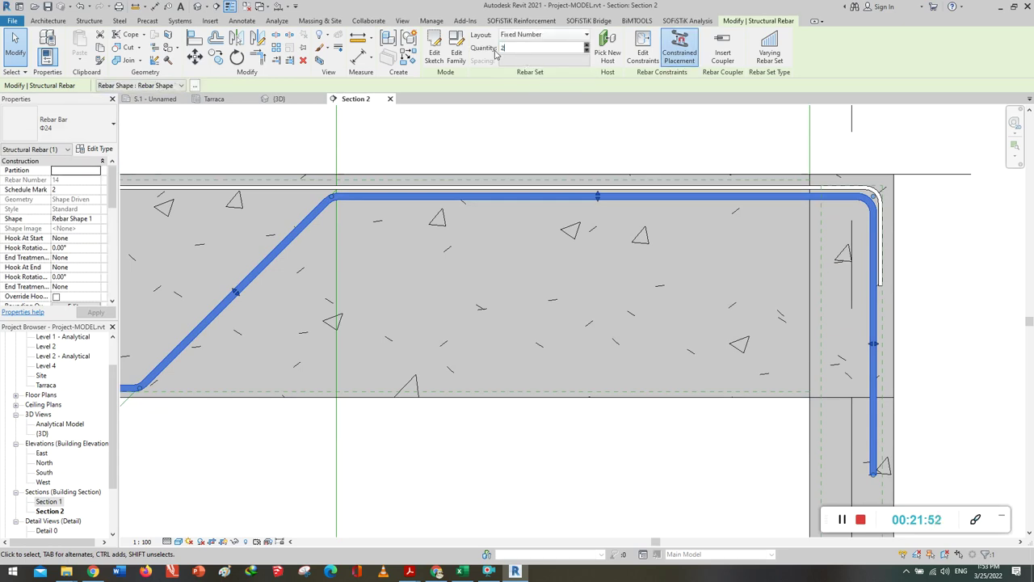
{"action": "key", "text": "Return"}
{"action": "scroll", "coordinate": [594, 202], "scroll_direction": "up", "scroll_amount": 3}
{"action": "scroll", "coordinate": [594, 202], "scroll_direction": "up", "scroll_amount": 2}
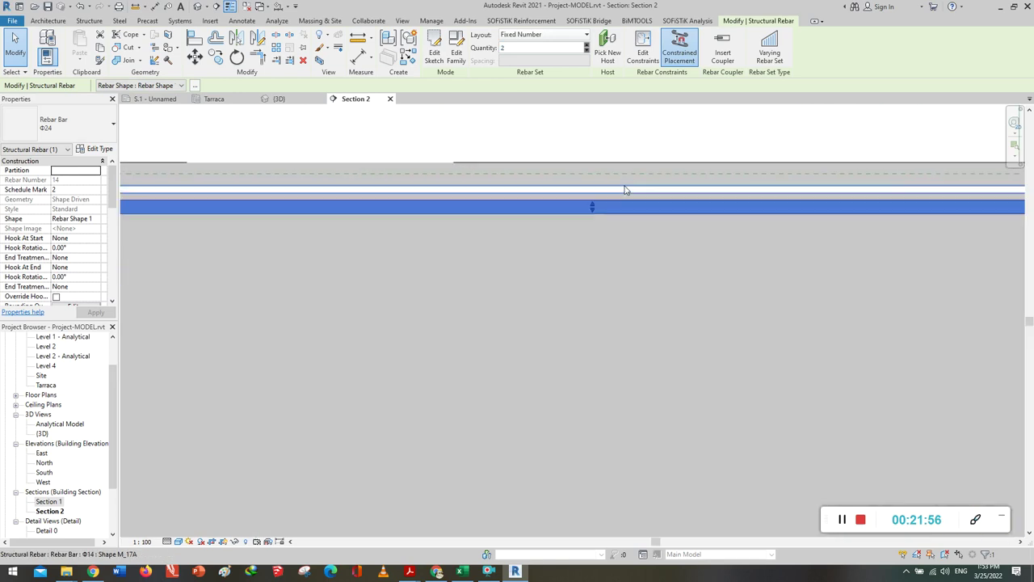
{"action": "scroll", "coordinate": [594, 203], "scroll_direction": "up", "scroll_amount": 2}
{"action": "left_click_drag", "start_coordinate": [576, 223], "coordinate": [579, 218]}
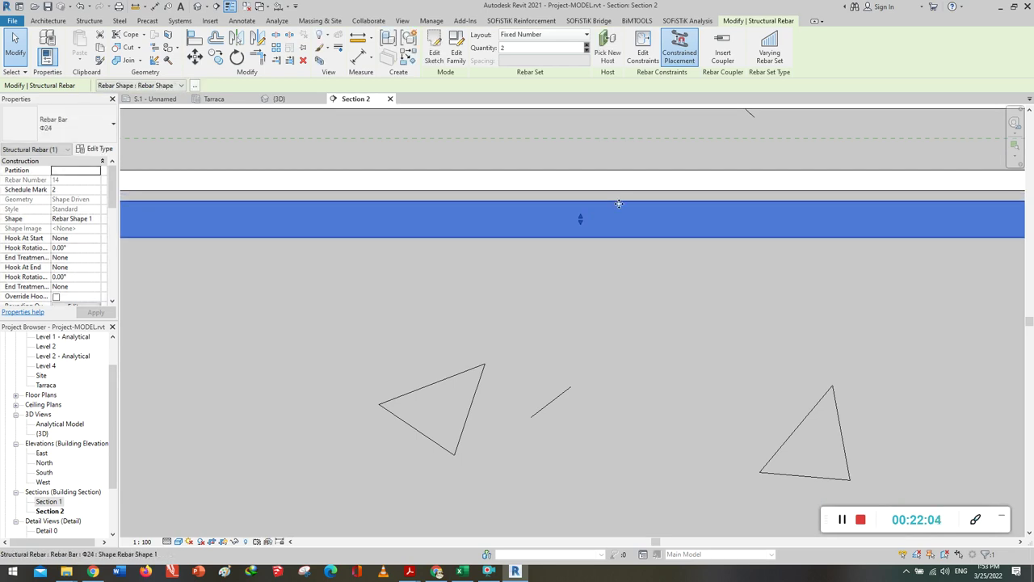
{"action": "scroll", "coordinate": [644, 217], "scroll_direction": "down", "scroll_amount": 2}
{"action": "scroll", "coordinate": [644, 217], "scroll_direction": "down", "scroll_amount": 2}
{"action": "scroll", "coordinate": [662, 218], "scroll_direction": "down", "scroll_amount": 1}
{"action": "scroll", "coordinate": [687, 218], "scroll_direction": "down", "scroll_amount": 1}
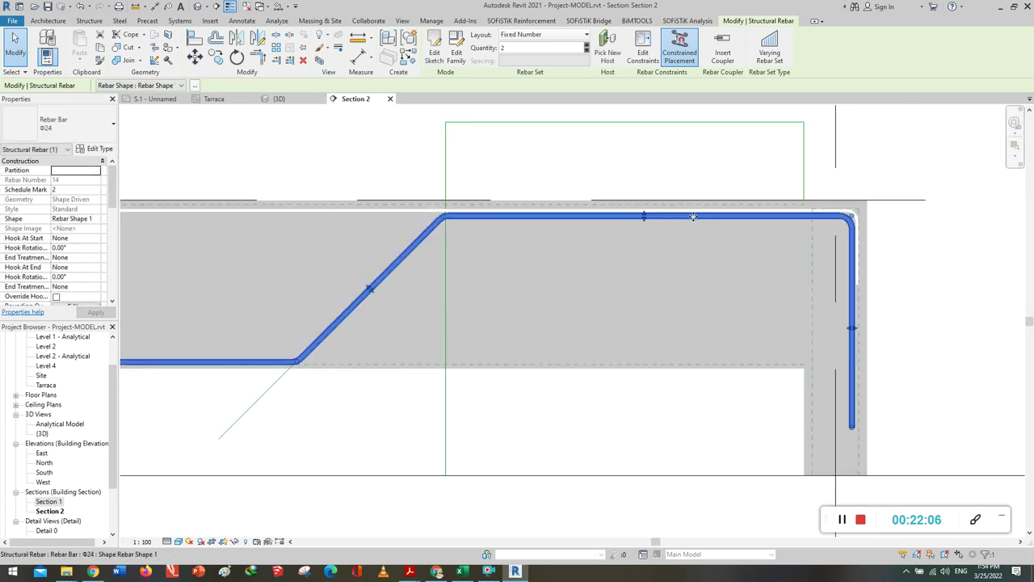
{"action": "scroll", "coordinate": [713, 220], "scroll_direction": "down", "scroll_amount": 2}
{"action": "scroll", "coordinate": [712, 219], "scroll_direction": "down", "scroll_amount": 1}
{"action": "key", "text": "Escape"}
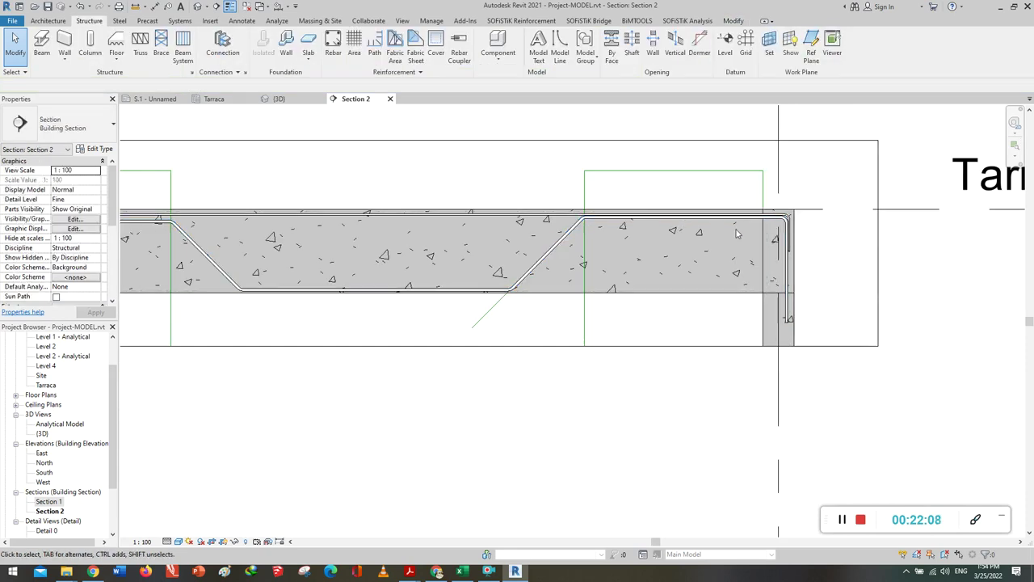
Drag the top Φ24 bar's run up to just below the slab's top face.
{"action": "scroll", "coordinate": [369, 377], "scroll_direction": "up", "scroll_amount": 2}
{"action": "middle_click_drag", "start_coordinate": [535, 399], "coordinate": [736, 407]}
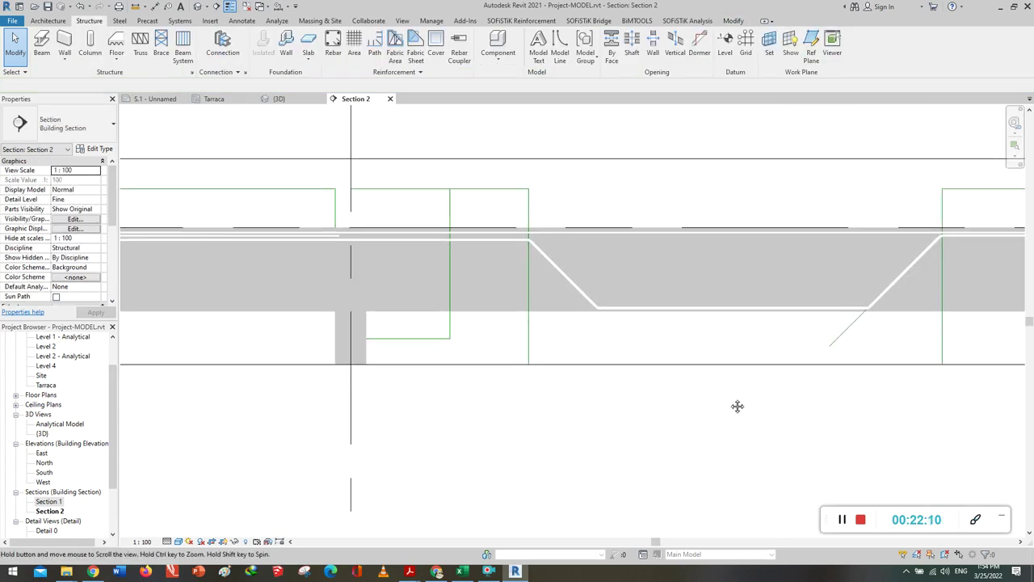
{"action": "scroll", "coordinate": [737, 405], "scroll_direction": "down", "scroll_amount": 1}
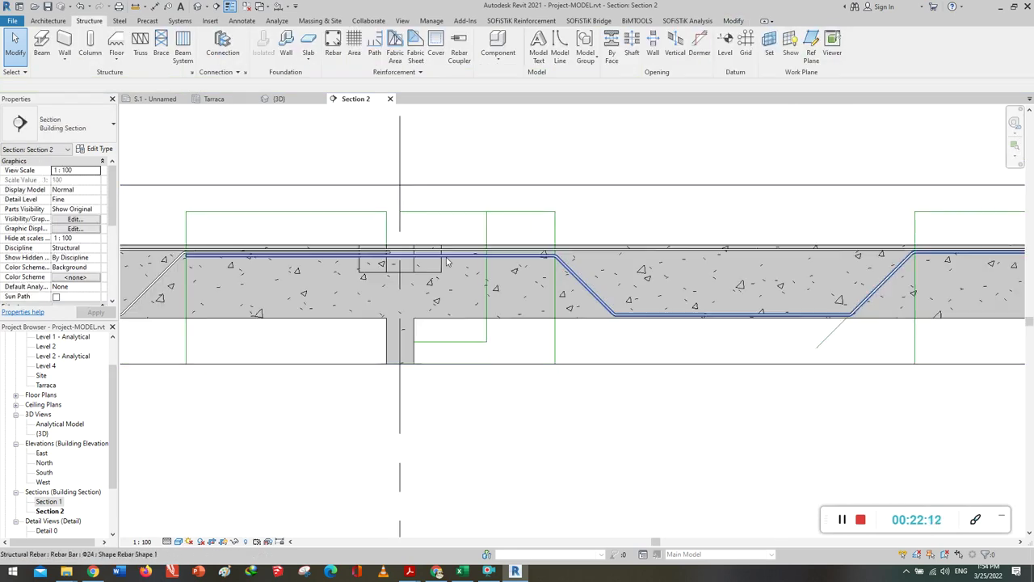
{"action": "left_click", "coordinate": [268, 260]}
{"action": "scroll", "coordinate": [347, 255], "scroll_direction": "up", "scroll_amount": 1}
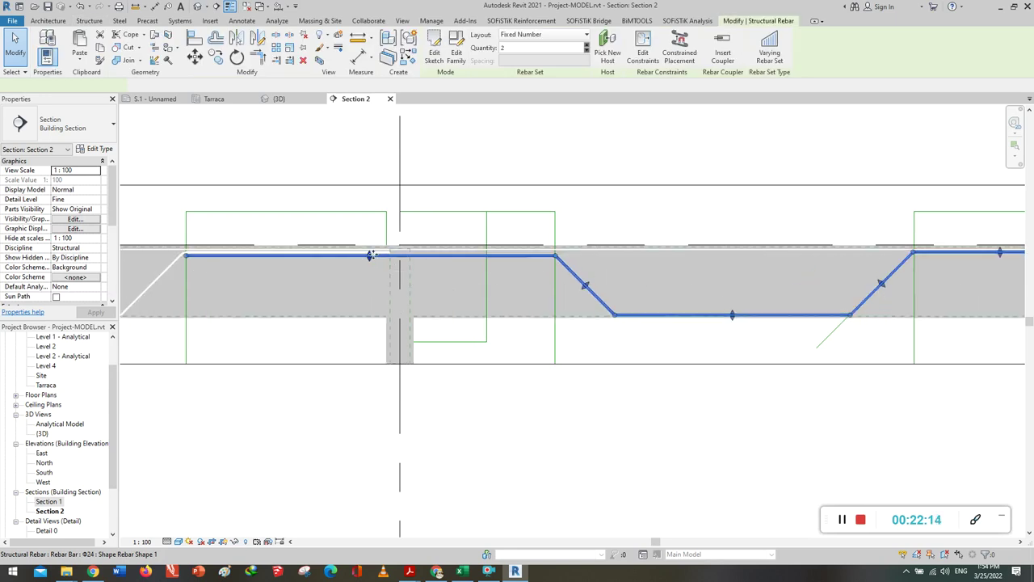
{"action": "scroll", "coordinate": [369, 257], "scroll_direction": "up", "scroll_amount": 1}
{"action": "scroll", "coordinate": [369, 255], "scroll_direction": "up", "scroll_amount": 1}
{"action": "scroll", "coordinate": [374, 251], "scroll_direction": "up", "scroll_amount": 2}
{"action": "scroll", "coordinate": [376, 250], "scroll_direction": "up", "scroll_amount": 1}
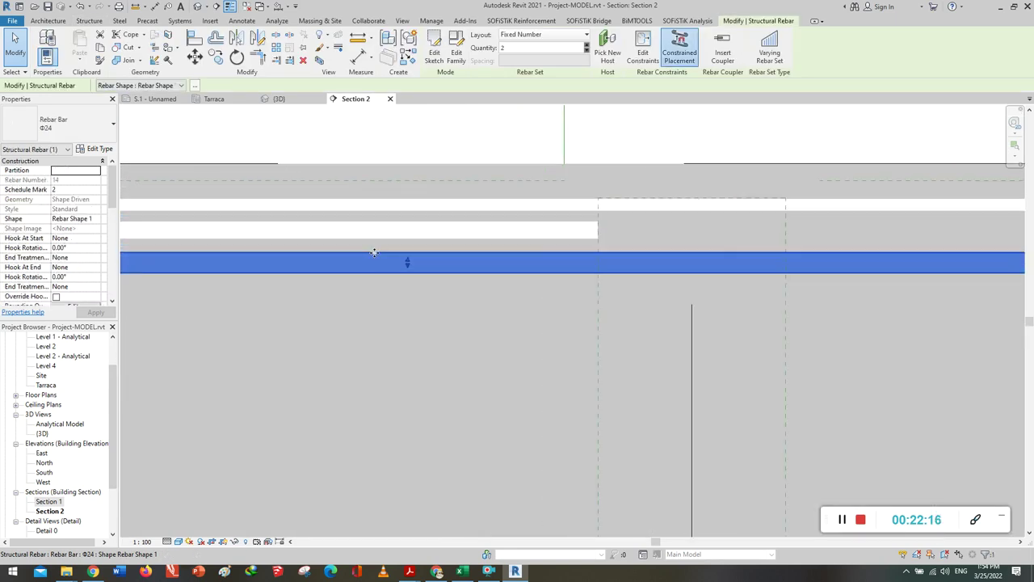
{"action": "scroll", "coordinate": [395, 250], "scroll_direction": "up", "scroll_amount": 1}
{"action": "scroll", "coordinate": [406, 248], "scroll_direction": "up", "scroll_amount": 1}
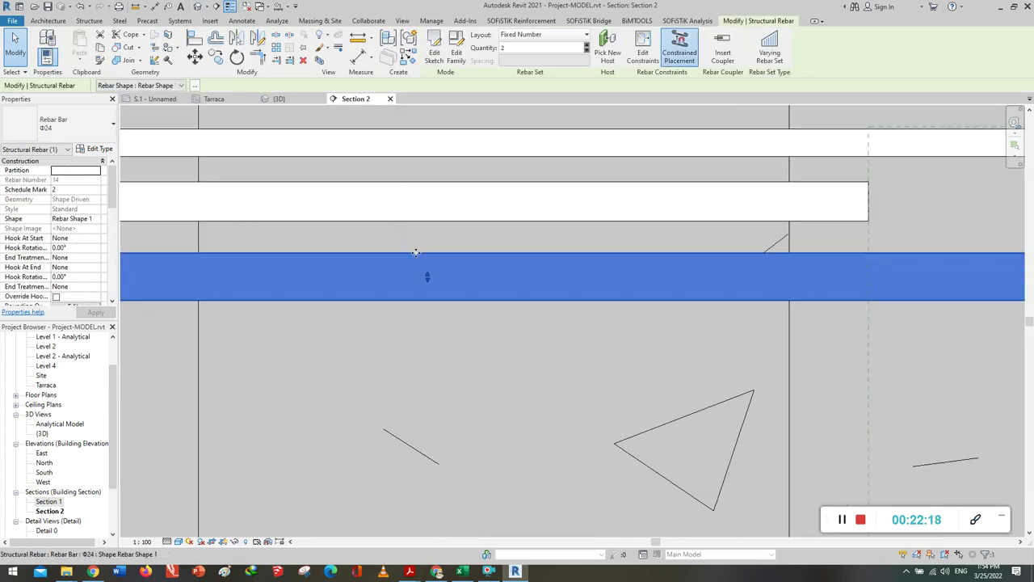
{"action": "left_click_drag", "start_coordinate": [427, 277], "coordinate": [429, 252]}
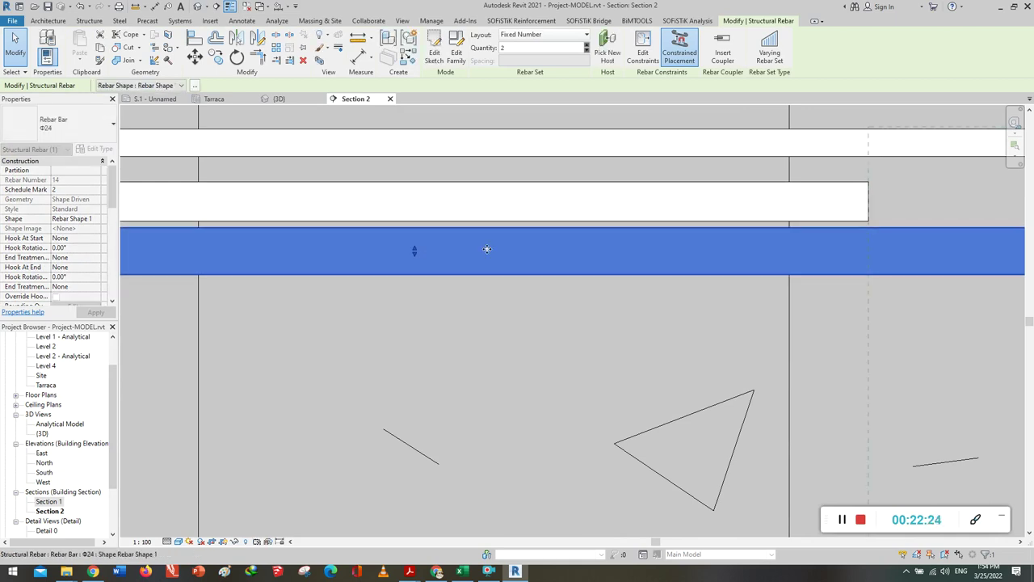
{"action": "scroll", "coordinate": [485, 300], "scroll_direction": "up", "scroll_amount": 3}
{"action": "scroll", "coordinate": [485, 303], "scroll_direction": "up", "scroll_amount": 2}
{"action": "scroll", "coordinate": [485, 306], "scroll_direction": "down", "scroll_amount": 2}
{"action": "scroll", "coordinate": [485, 311], "scroll_direction": "down", "scroll_amount": 2}
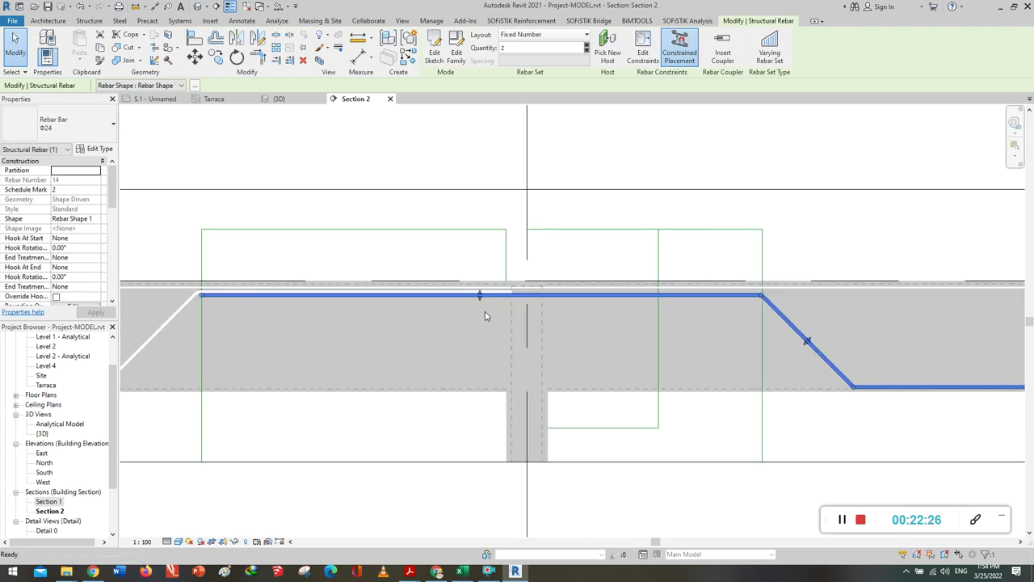
{"action": "key", "text": "Escape"}
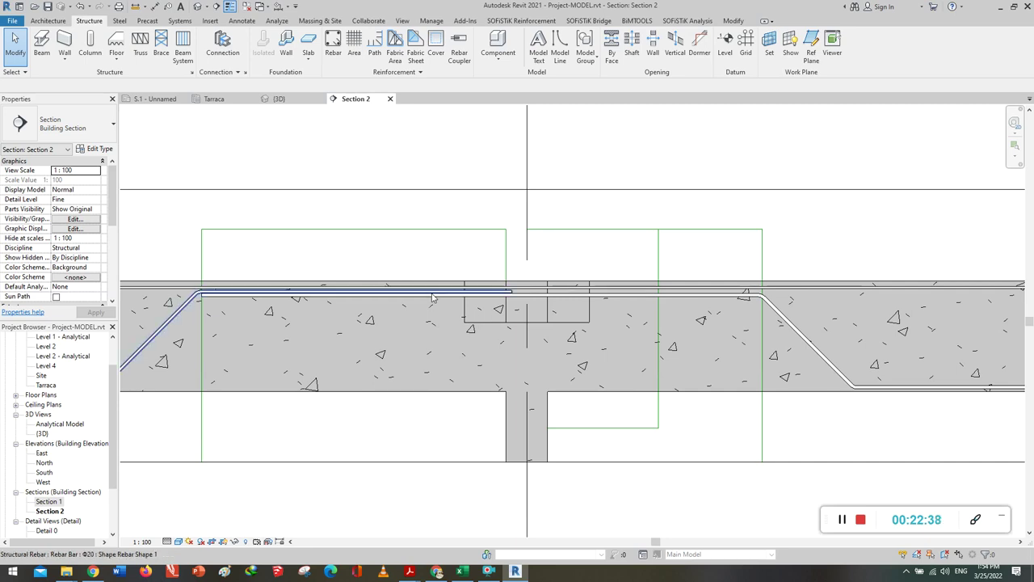
{"action": "scroll", "coordinate": [437, 292], "scroll_direction": "up", "scroll_amount": 3}
{"action": "scroll", "coordinate": [438, 283], "scroll_direction": "up", "scroll_amount": 2}
{"action": "scroll", "coordinate": [436, 271], "scroll_direction": "up", "scroll_amount": 2}
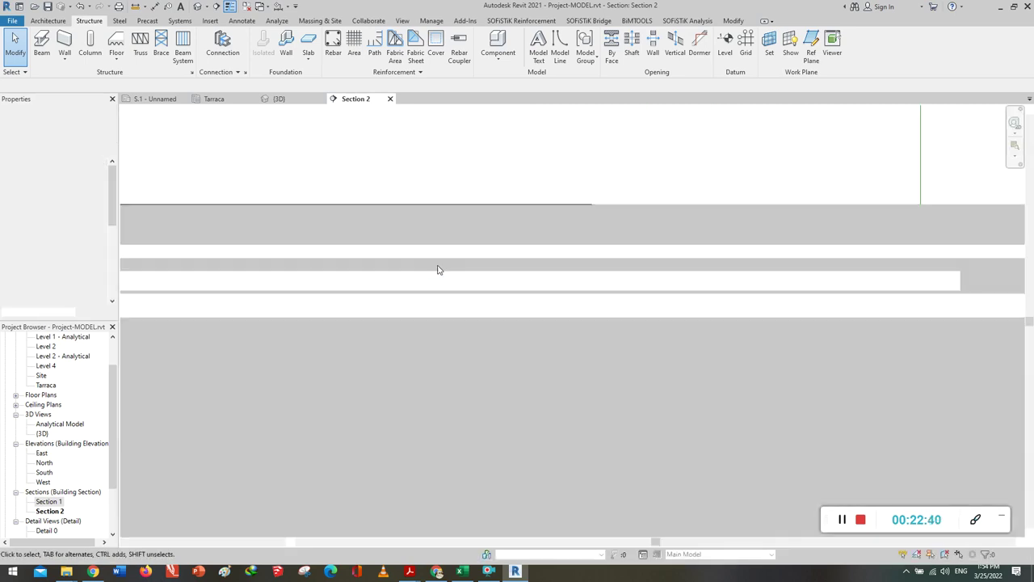
{"action": "scroll", "coordinate": [471, 275], "scroll_direction": "down", "scroll_amount": 1}
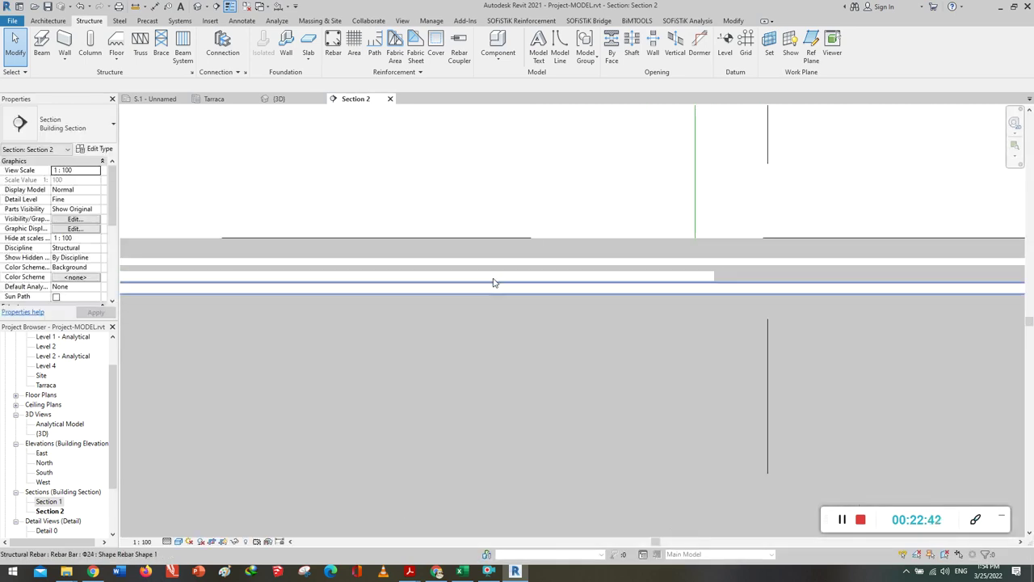
{"action": "scroll", "coordinate": [492, 282], "scroll_direction": "down", "scroll_amount": 1}
{"action": "scroll", "coordinate": [492, 282], "scroll_direction": "down", "scroll_amount": 2}
{"action": "scroll", "coordinate": [495, 290], "scroll_direction": "down", "scroll_amount": 1}
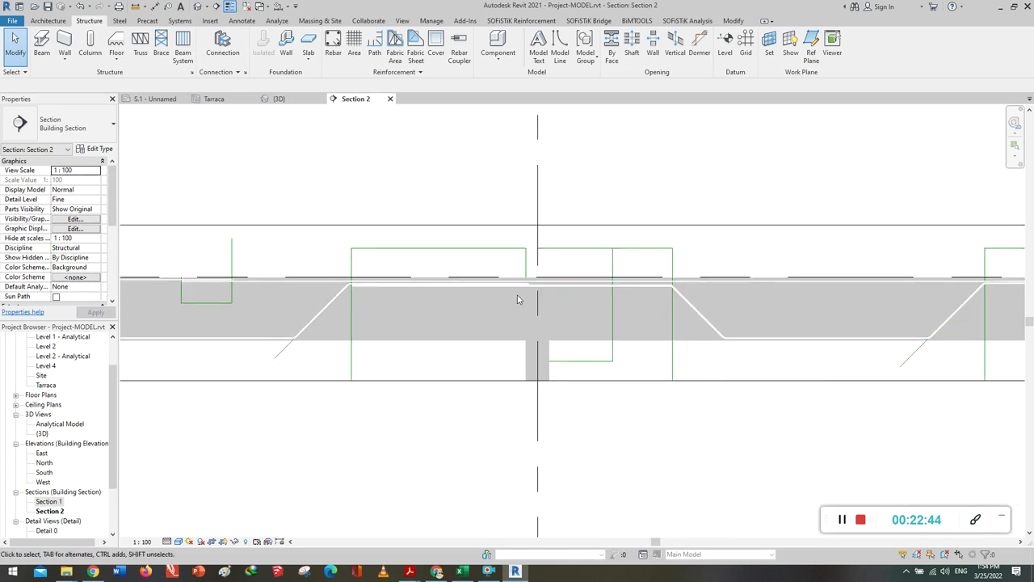
{"action": "scroll", "coordinate": [677, 406], "scroll_direction": "down", "scroll_amount": 1}
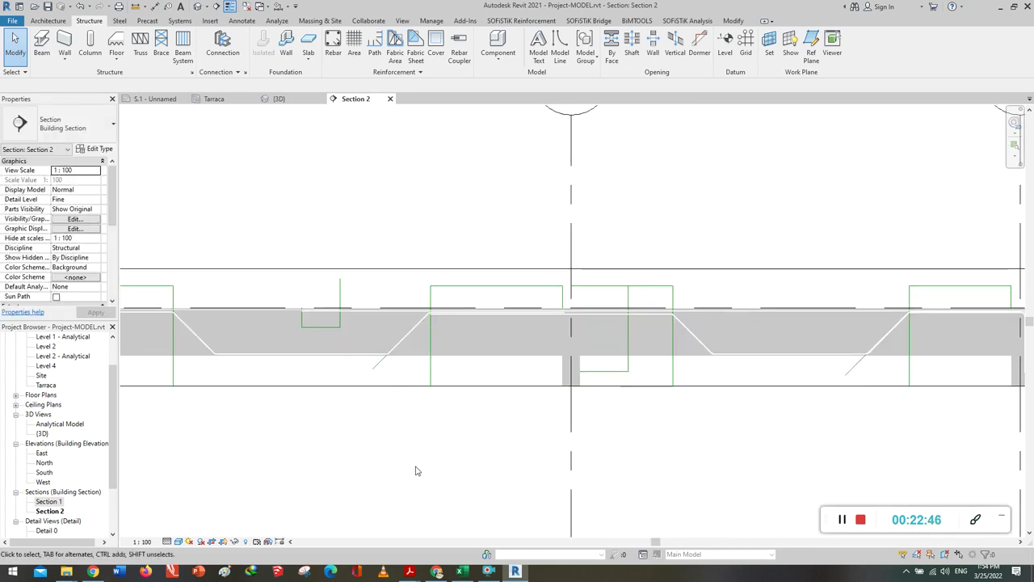
{"action": "middle_click_drag", "start_coordinate": [417, 471], "coordinate": [653, 420]}
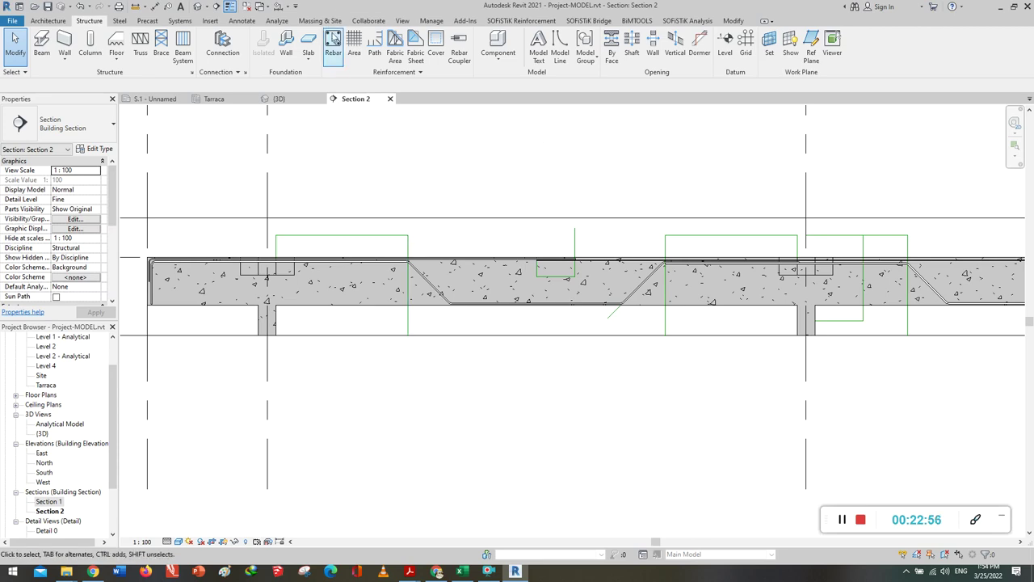
{"action": "left_click", "coordinate": [335, 50]}
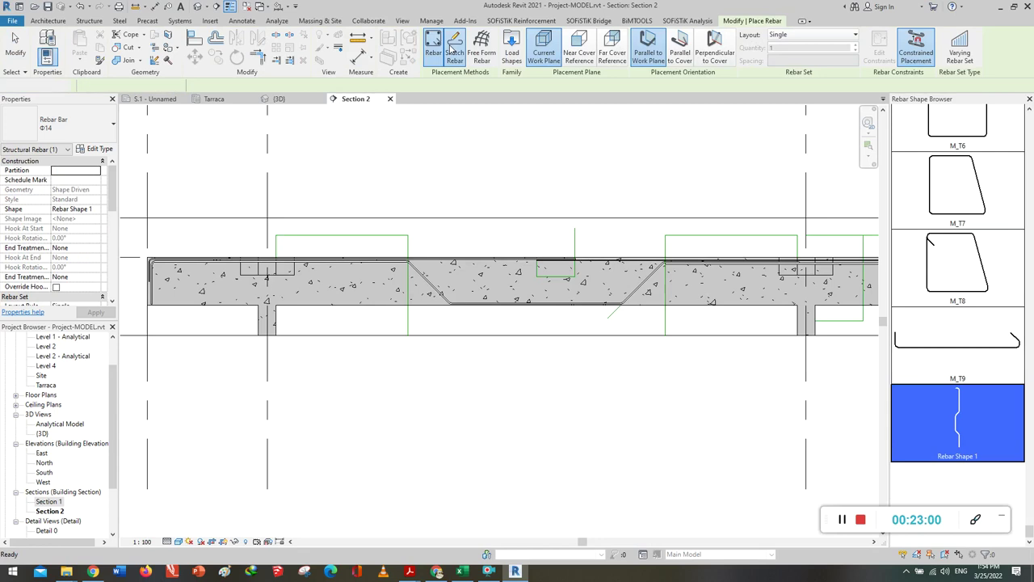
Sketch rebar hosted on the beam, starting with a left leg down to the beam bottom.
{"action": "left_click", "coordinate": [453, 49]}
{"action": "scroll", "coordinate": [146, 297], "scroll_direction": "up", "scroll_amount": 2}
{"action": "left_click", "coordinate": [143, 260]}
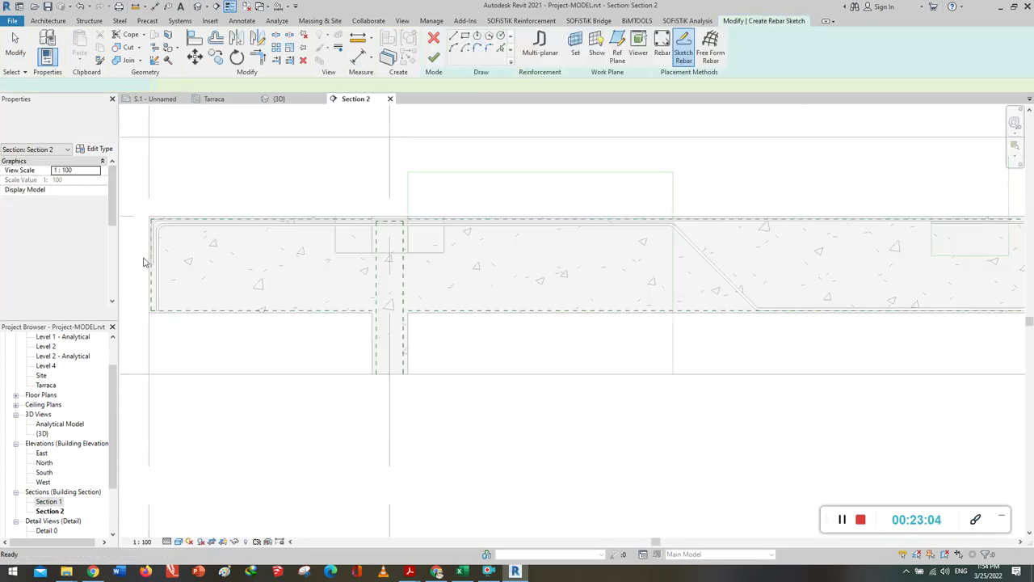
{"action": "scroll", "coordinate": [143, 255], "scroll_direction": "up", "scroll_amount": 2}
{"action": "scroll", "coordinate": [143, 256], "scroll_direction": "up", "scroll_amount": 2}
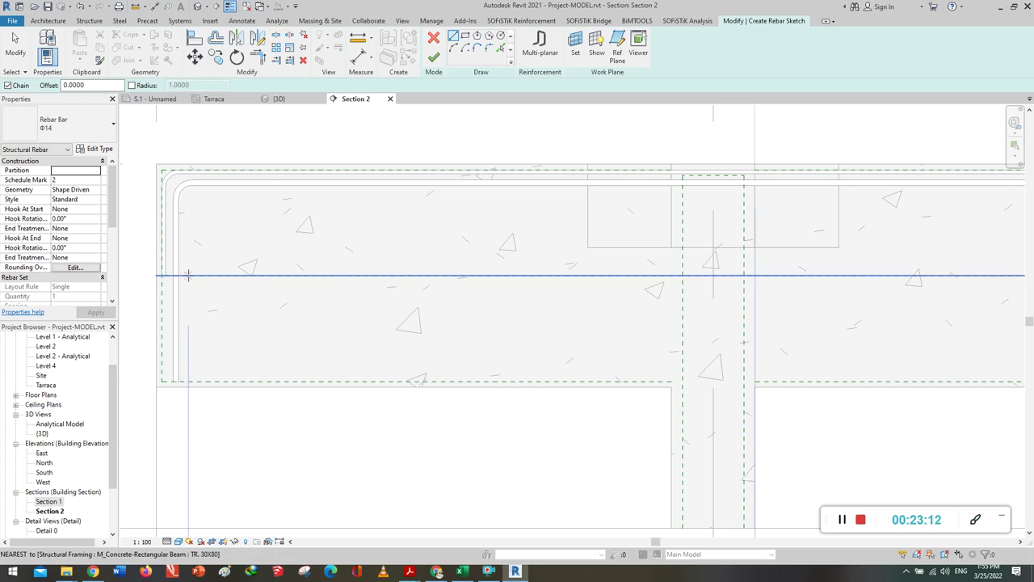
{"action": "left_click", "coordinate": [188, 276]}
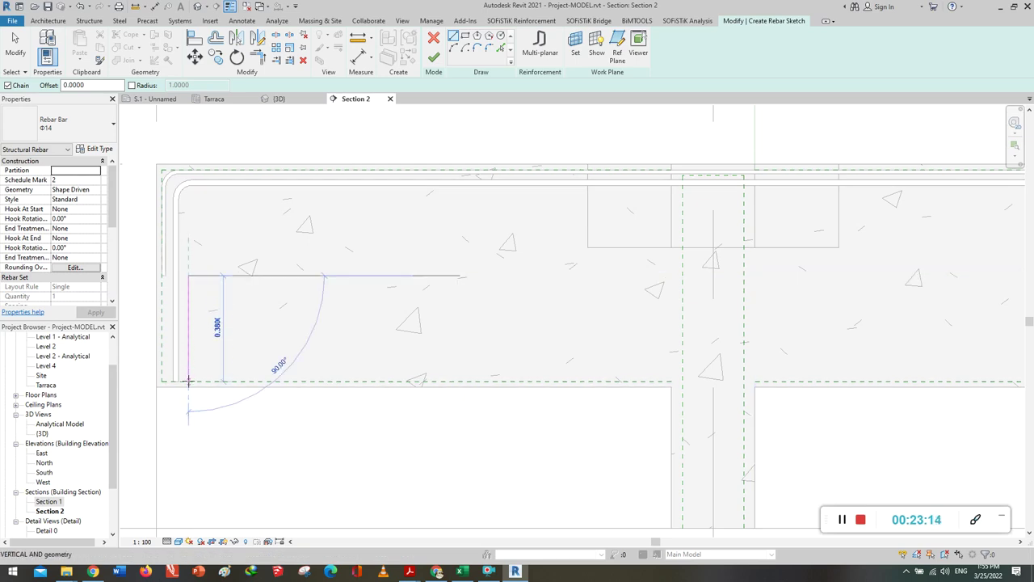
{"action": "left_click", "coordinate": [189, 380]}
Run the Φ14 bar along the beam's bottom to the right support and finish the sketch.
{"action": "scroll", "coordinate": [203, 367], "scroll_direction": "up", "scroll_amount": 2}
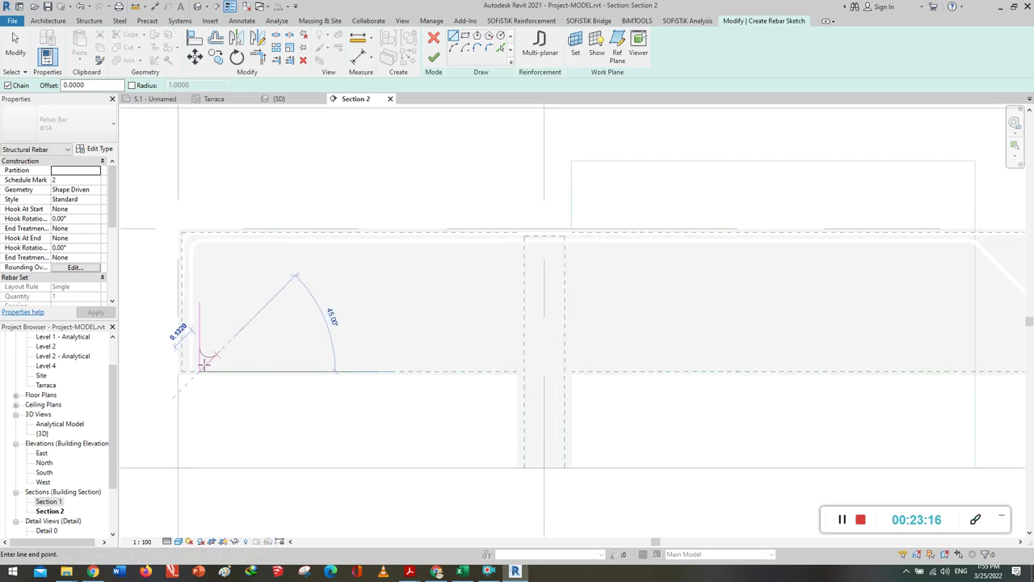
{"action": "scroll", "coordinate": [203, 367], "scroll_direction": "down", "scroll_amount": 2}
{"action": "scroll", "coordinate": [204, 388], "scroll_direction": "down", "scroll_amount": 2}
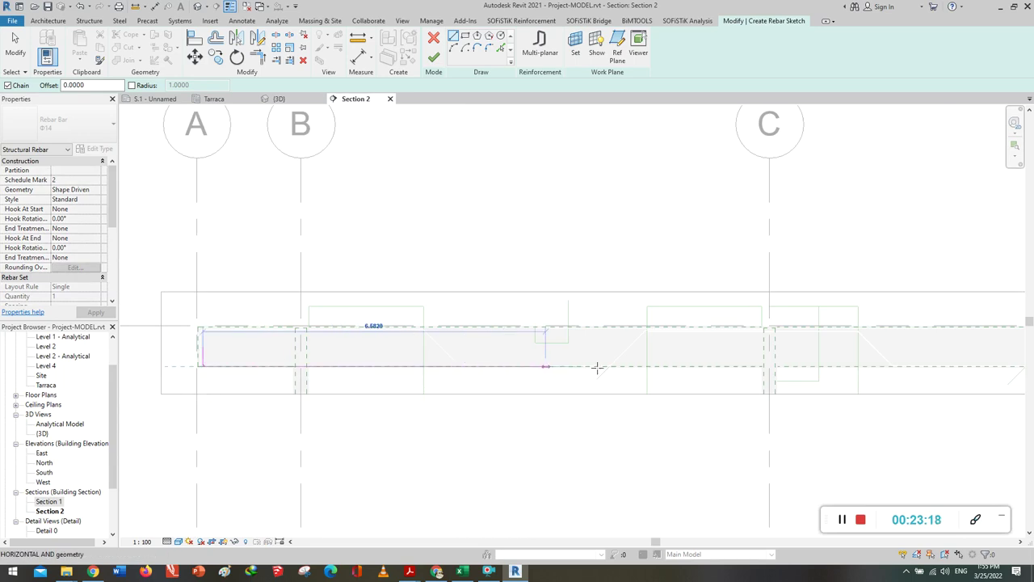
{"action": "scroll", "coordinate": [638, 364], "scroll_direction": "up", "scroll_amount": 3}
{"action": "scroll", "coordinate": [651, 369], "scroll_direction": "up", "scroll_amount": 1}
{"action": "scroll", "coordinate": [614, 373], "scroll_direction": "down", "scroll_amount": 1}
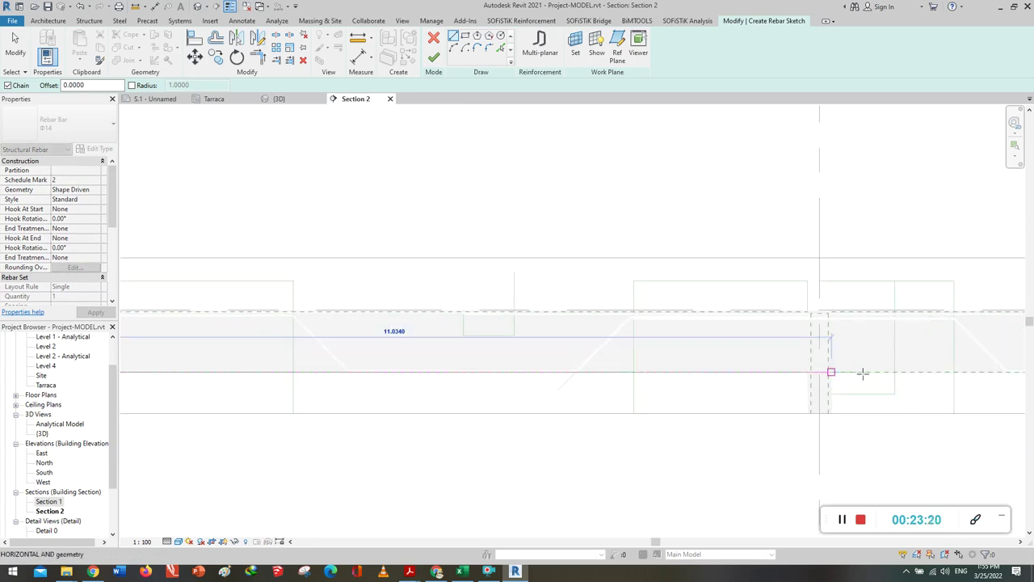
{"action": "scroll", "coordinate": [888, 370], "scroll_direction": "up", "scroll_amount": 2}
{"action": "scroll", "coordinate": [857, 367], "scroll_direction": "up", "scroll_amount": 2}
{"action": "scroll", "coordinate": [853, 367], "scroll_direction": "up", "scroll_amount": 2}
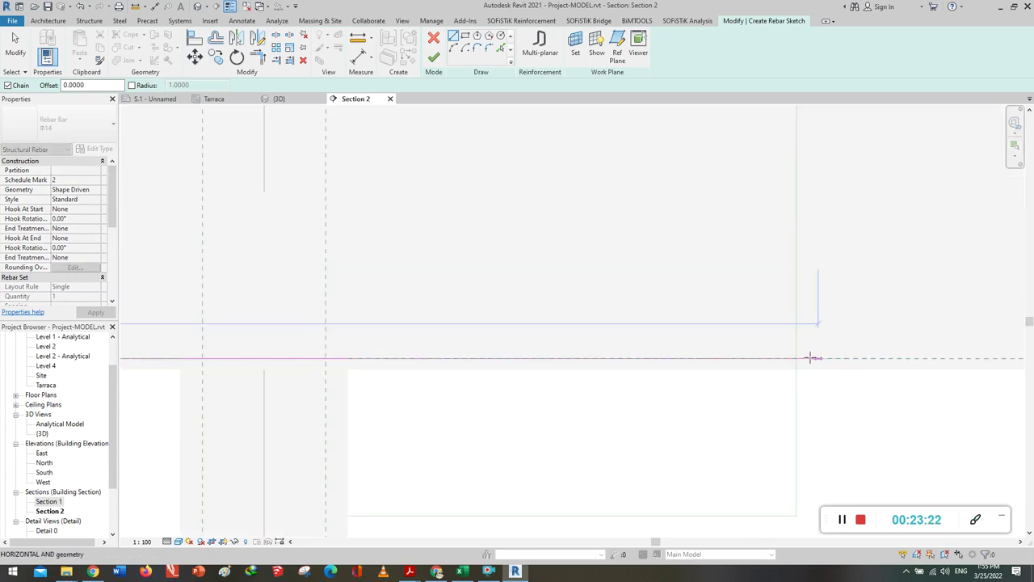
{"action": "left_click", "coordinate": [796, 358]}
{"action": "scroll", "coordinate": [816, 348], "scroll_direction": "down", "scroll_amount": 1}
{"action": "scroll", "coordinate": [820, 331], "scroll_direction": "down", "scroll_amount": 2}
{"action": "scroll", "coordinate": [817, 332], "scroll_direction": "down", "scroll_amount": 1}
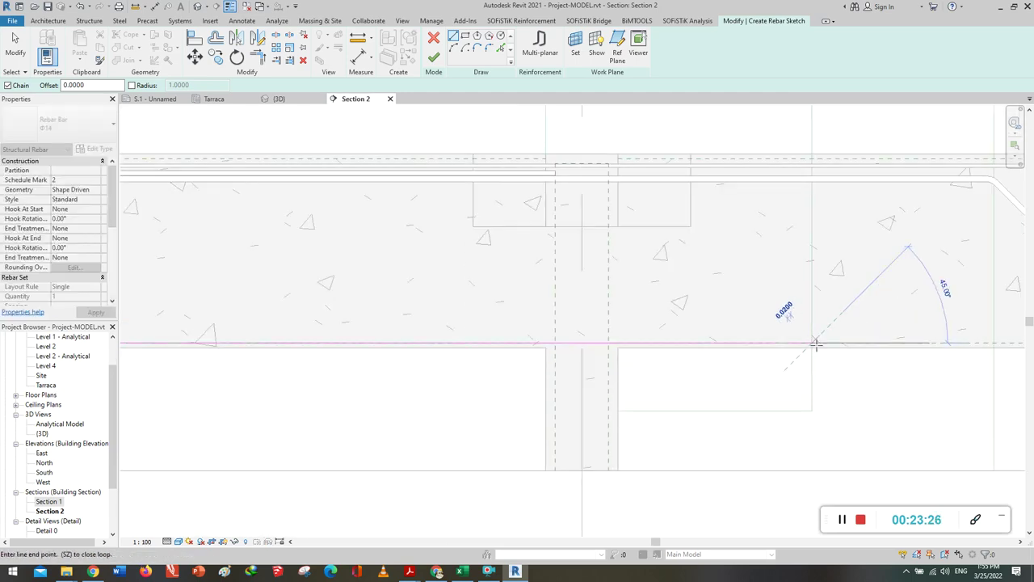
{"action": "key", "text": "Escape"}
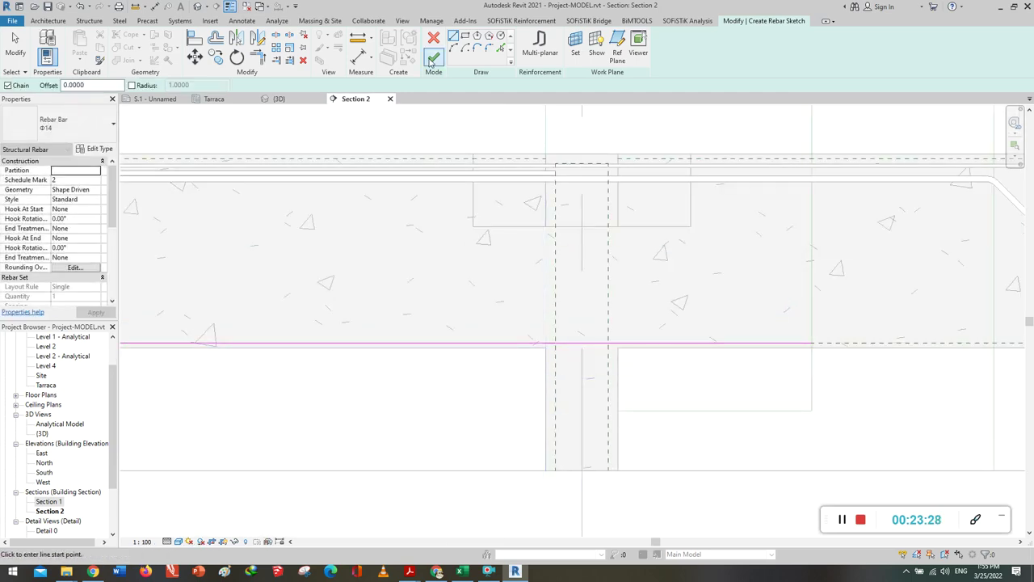
{"action": "left_click", "coordinate": [434, 57]}
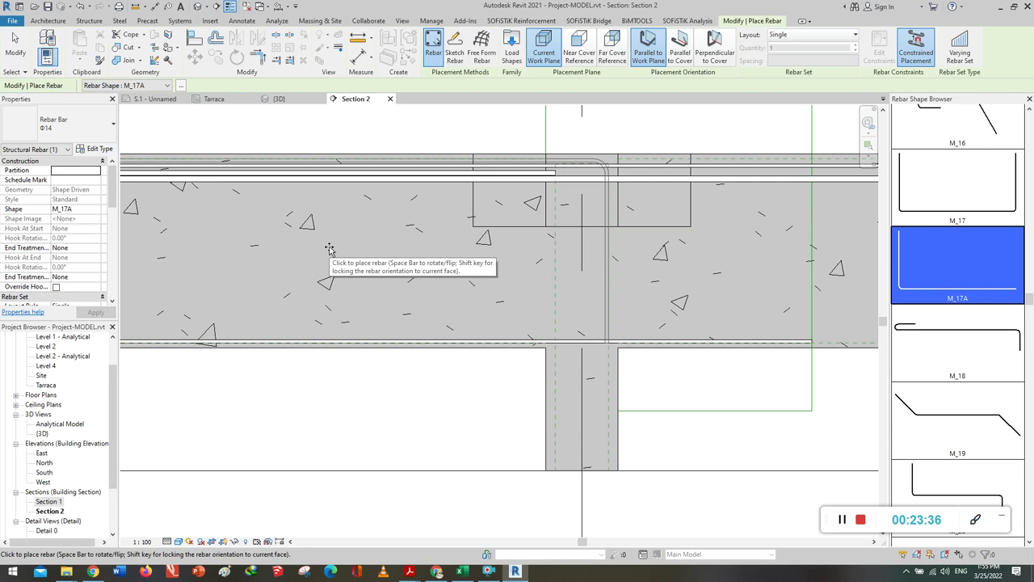
Make the new bottom bar a Φ16 fixed-number set of 5 bars.
{"action": "key", "text": "Escape"}
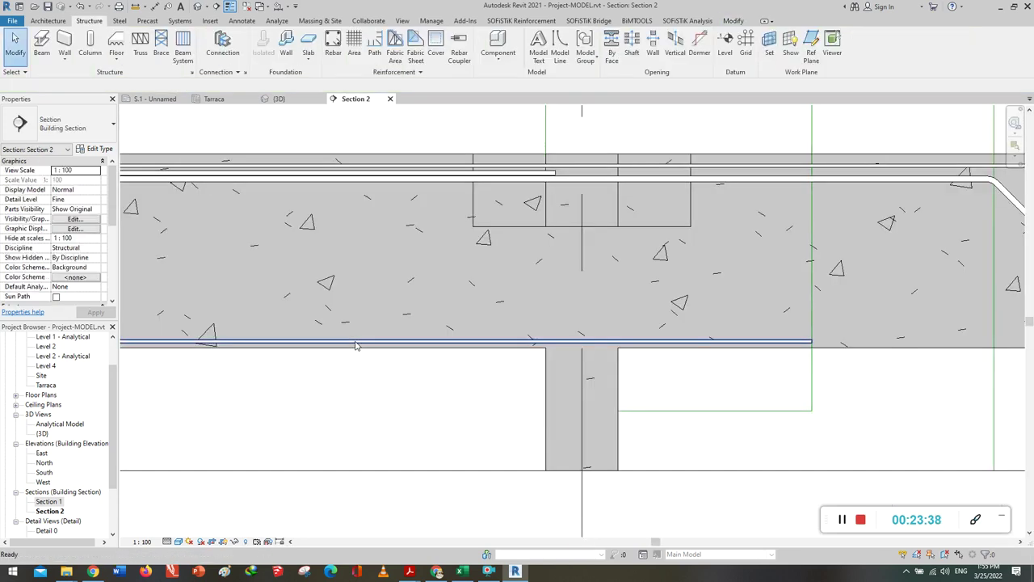
{"action": "left_click", "coordinate": [153, 341]}
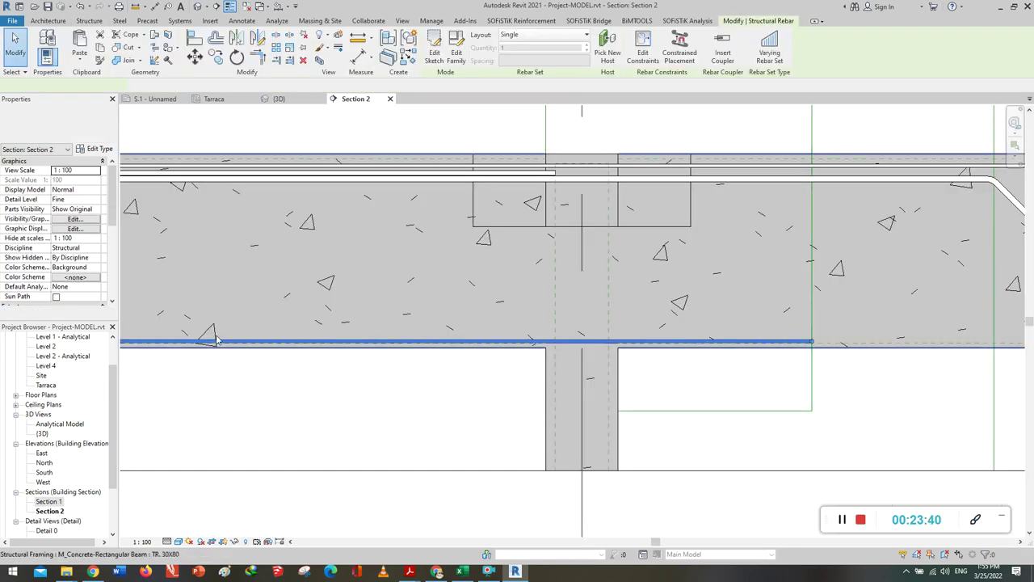
{"action": "left_click", "coordinate": [81, 125]}
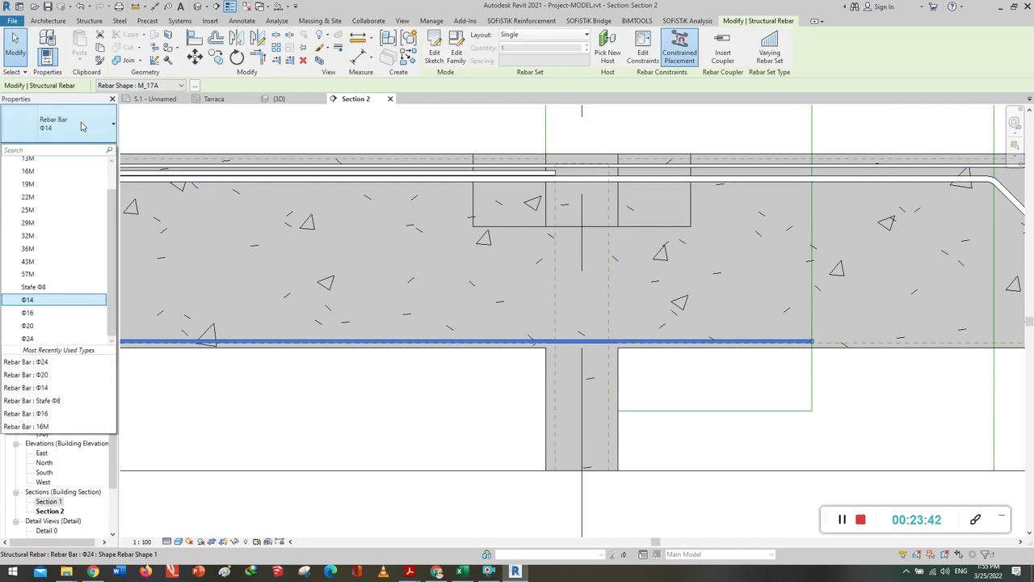
{"action": "left_click", "coordinate": [40, 313]}
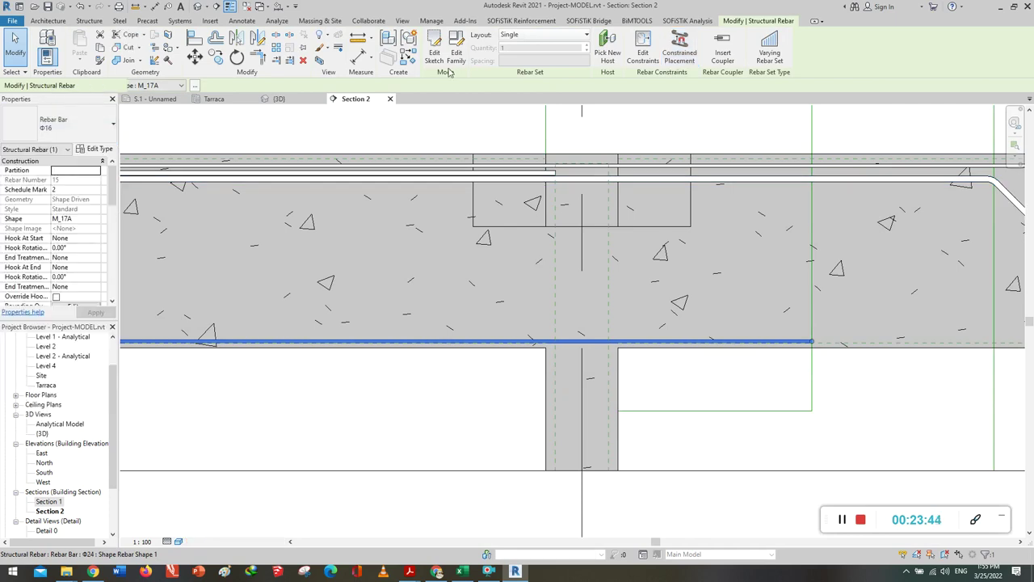
{"action": "left_click", "coordinate": [534, 36]}
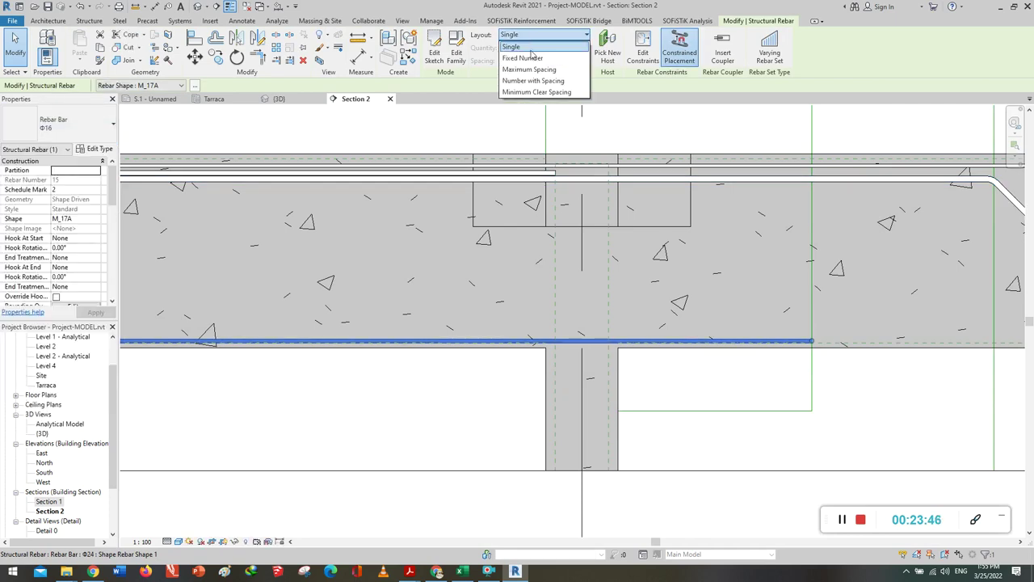
{"action": "left_click", "coordinate": [525, 58]}
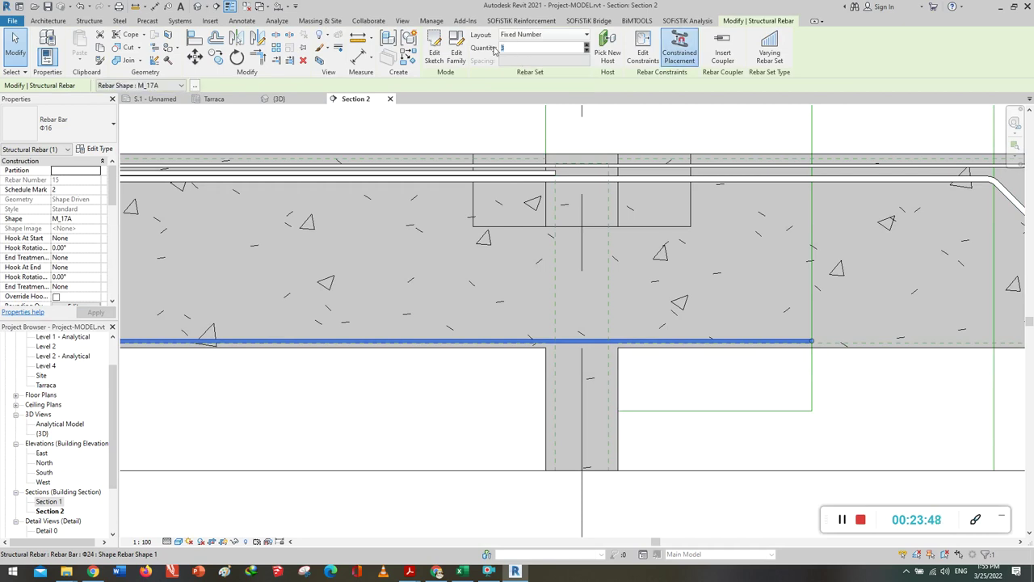
{"action": "type", "text": "5"}
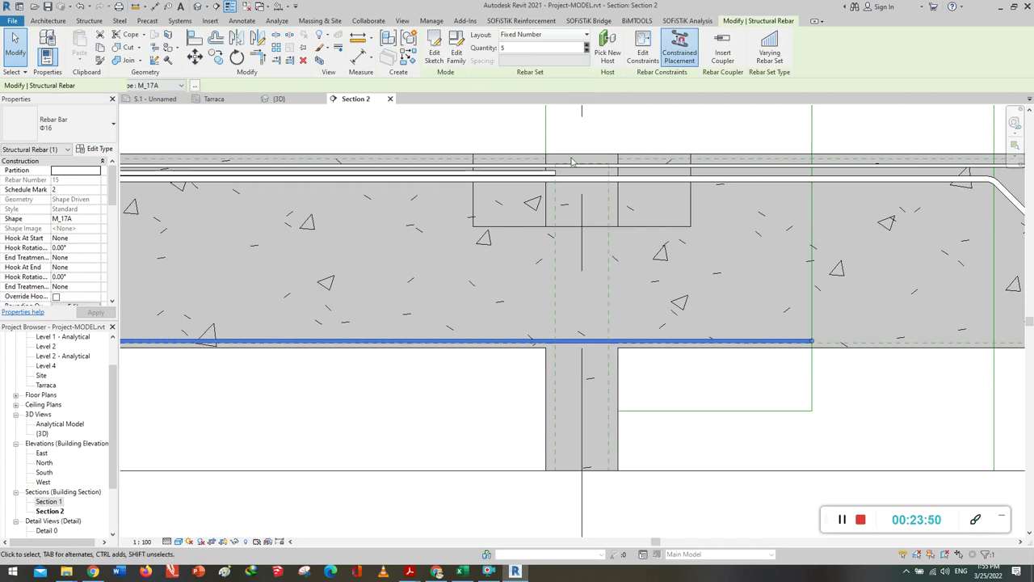
{"action": "scroll", "coordinate": [775, 182], "scroll_direction": "down", "scroll_amount": 3}
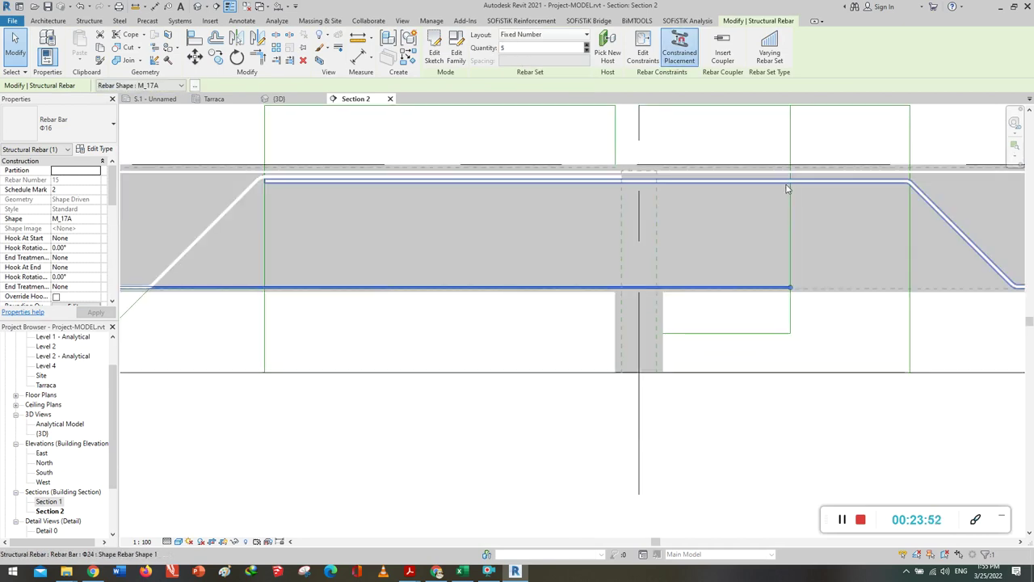
{"action": "key", "text": "Escape"}
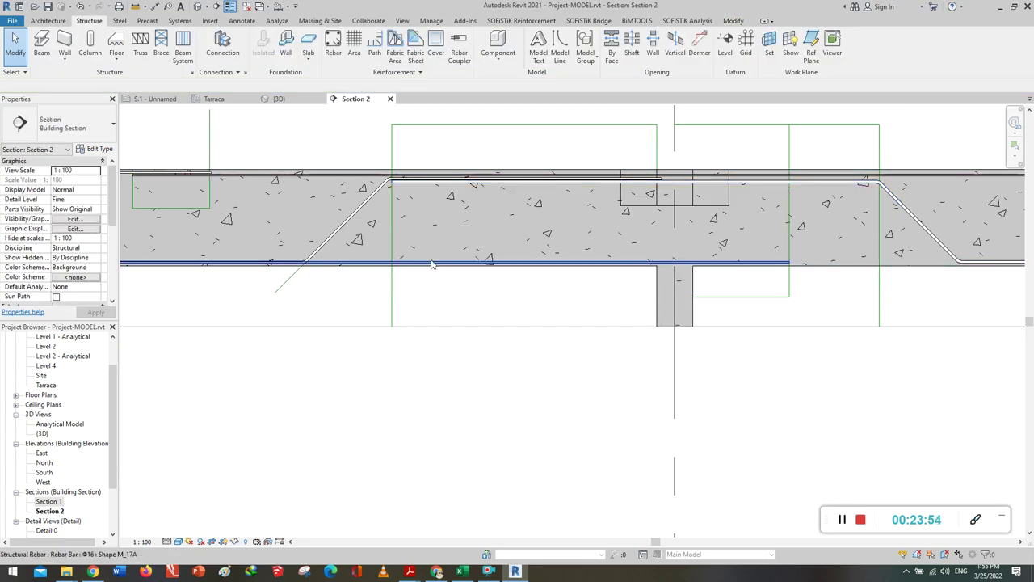
Shift the bottom Φ16 bar set upward, deselect it, and pan to the whole beam.
{"action": "left_click", "coordinate": [861, 262]}
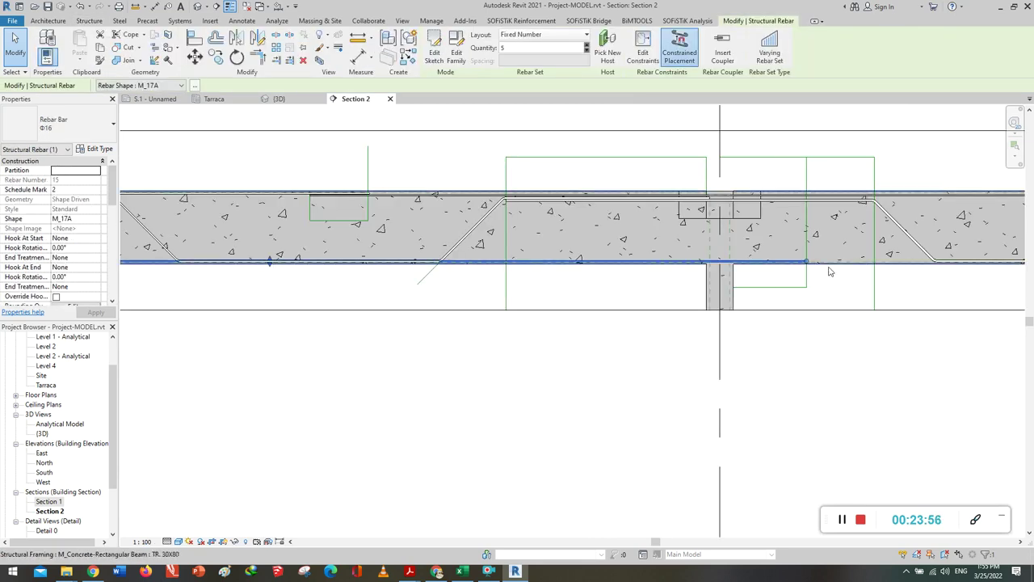
{"action": "scroll", "coordinate": [238, 268], "scroll_direction": "up", "scroll_amount": 2}
{"action": "scroll", "coordinate": [251, 269], "scroll_direction": "up", "scroll_amount": 2}
{"action": "scroll", "coordinate": [355, 247], "scroll_direction": "up", "scroll_amount": 2}
{"action": "scroll", "coordinate": [365, 247], "scroll_direction": "up", "scroll_amount": 1}
{"action": "left_click_drag", "start_coordinate": [365, 247], "coordinate": [362, 210]}
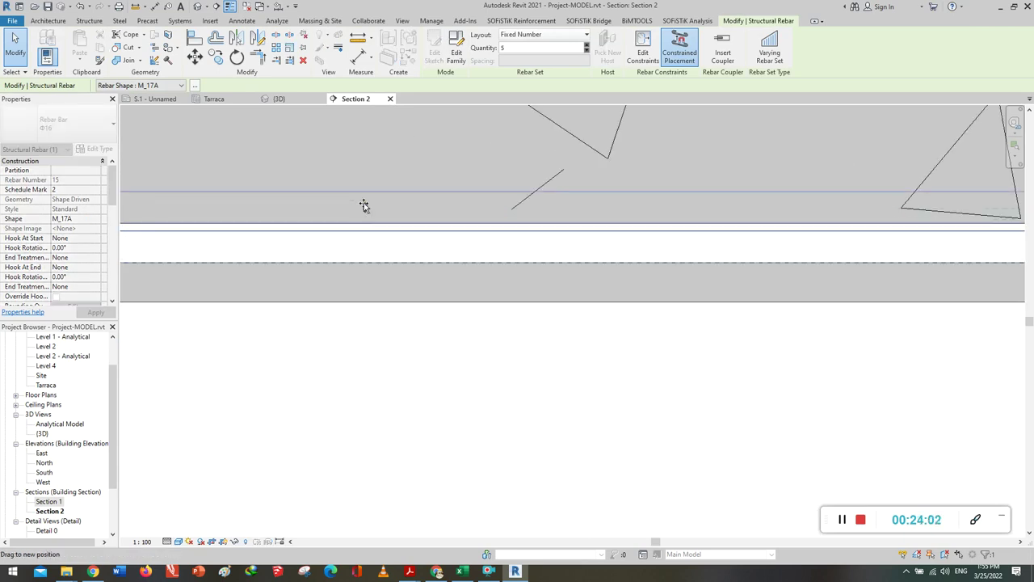
{"action": "scroll", "coordinate": [525, 305], "scroll_direction": "down", "scroll_amount": 2}
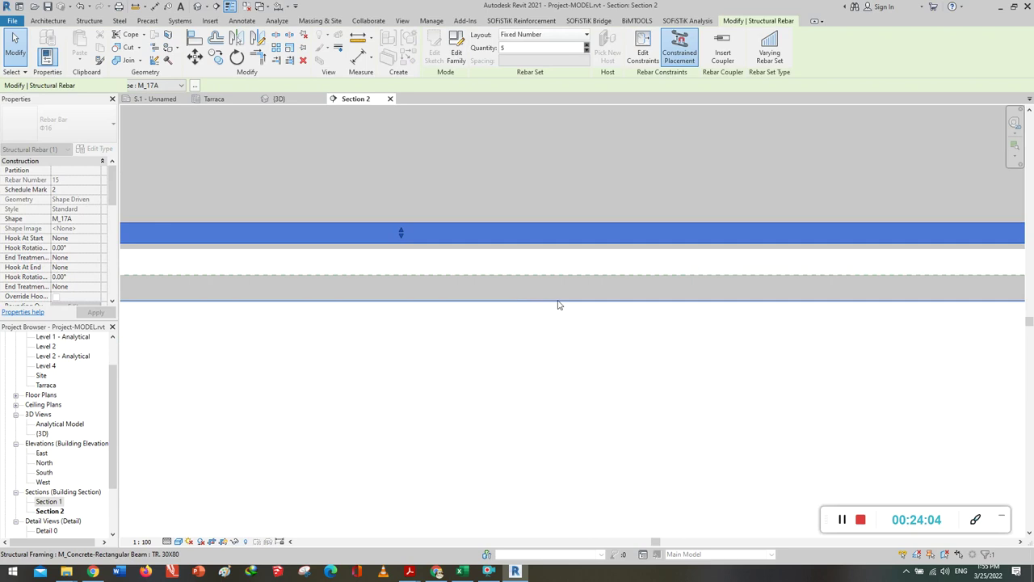
{"action": "scroll", "coordinate": [562, 305], "scroll_direction": "down", "scroll_amount": 1}
{"action": "scroll", "coordinate": [565, 309], "scroll_direction": "down", "scroll_amount": 1}
{"action": "scroll", "coordinate": [566, 311], "scroll_direction": "down", "scroll_amount": 1}
{"action": "scroll", "coordinate": [589, 308], "scroll_direction": "down", "scroll_amount": 1}
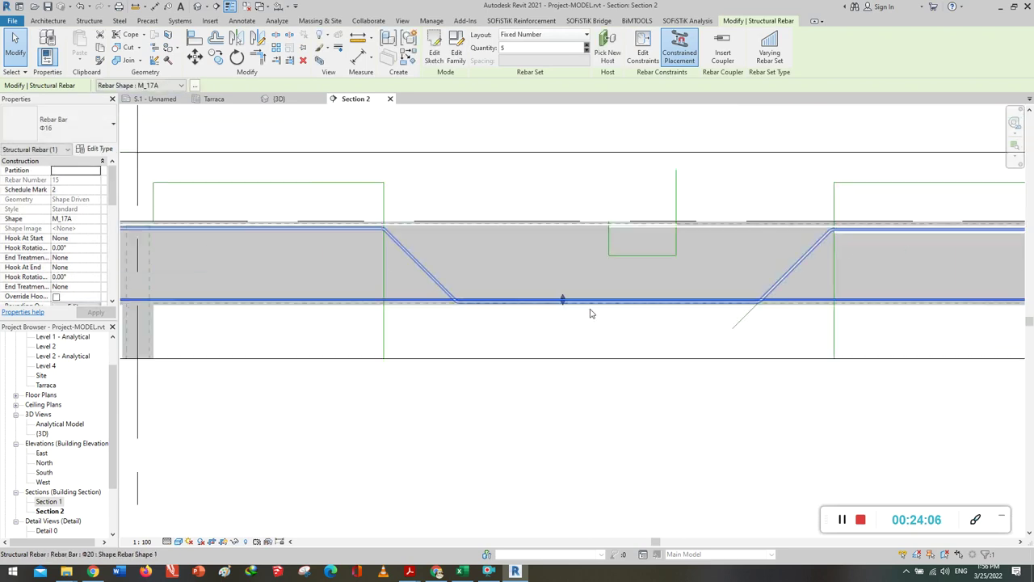
{"action": "key", "text": "Escape"}
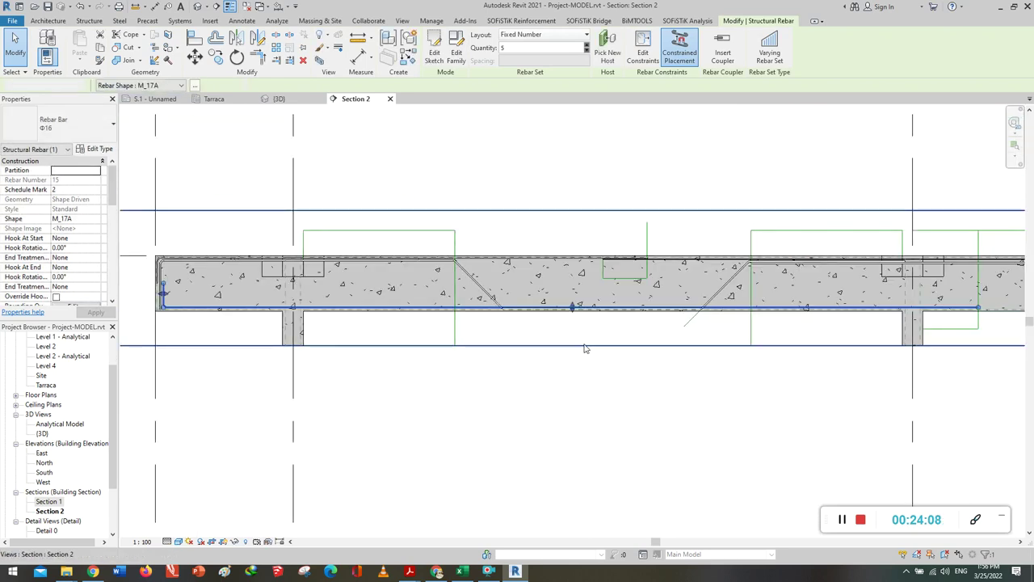
{"action": "middle_click_drag", "start_coordinate": [748, 376], "coordinate": [299, 397]}
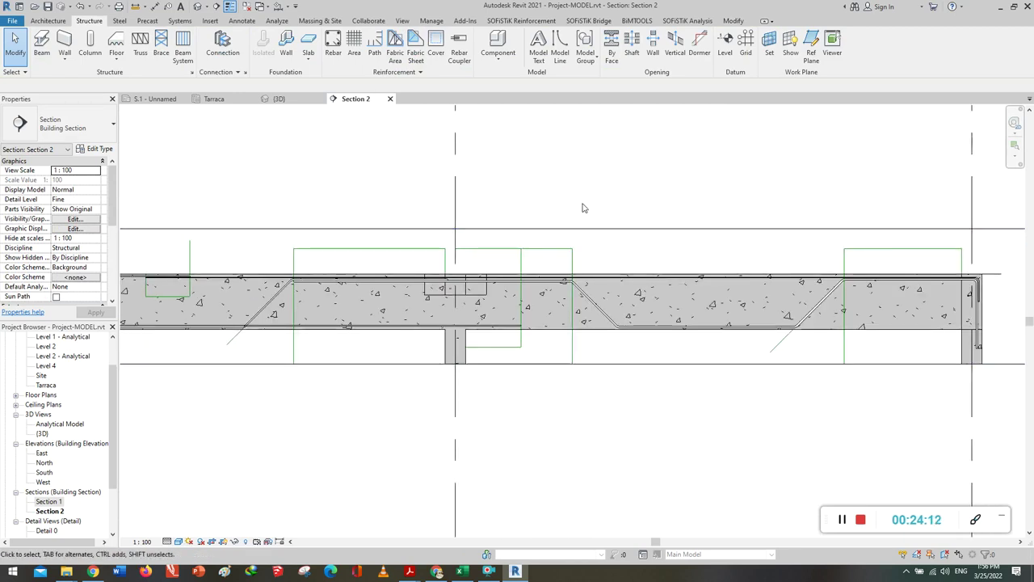
Sketch a bar hosted in the beam from the column edge to the beam's right end.
{"action": "left_click", "coordinate": [329, 43]}
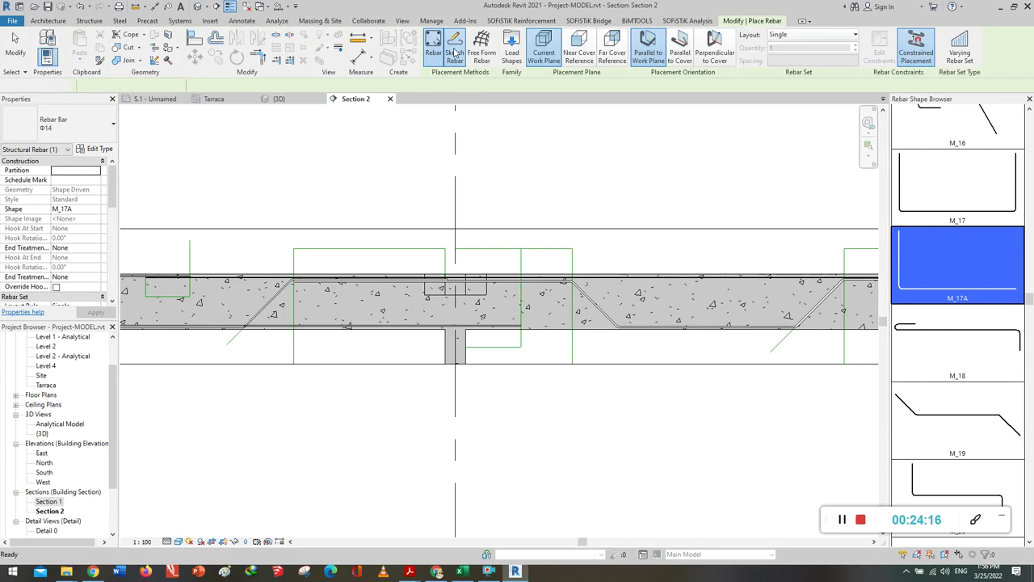
{"action": "left_click", "coordinate": [455, 50]}
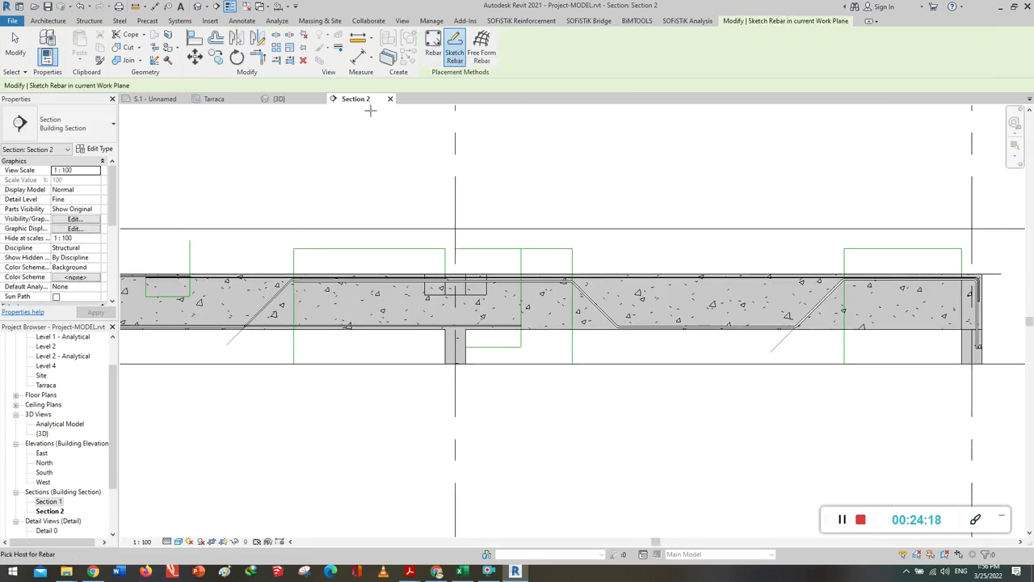
{"action": "key", "text": "Escape"}
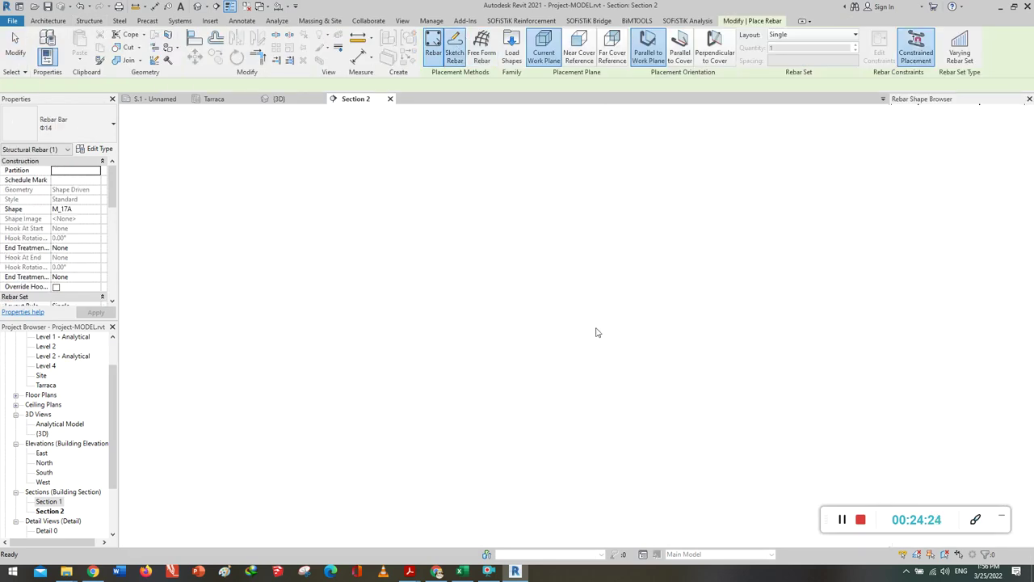
{"action": "left_click", "coordinate": [499, 334]}
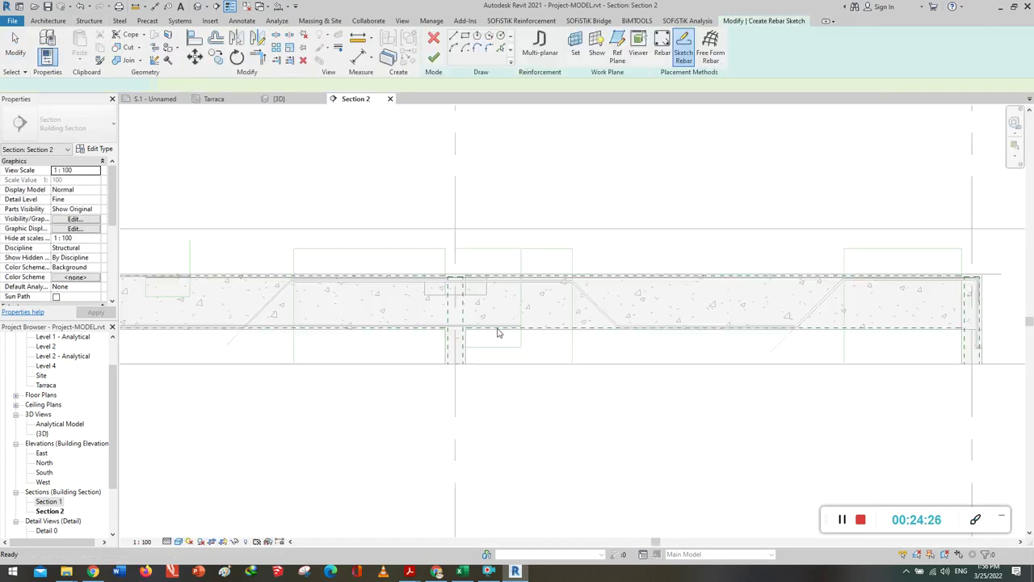
{"action": "scroll", "coordinate": [477, 337], "scroll_direction": "up", "scroll_amount": 3}
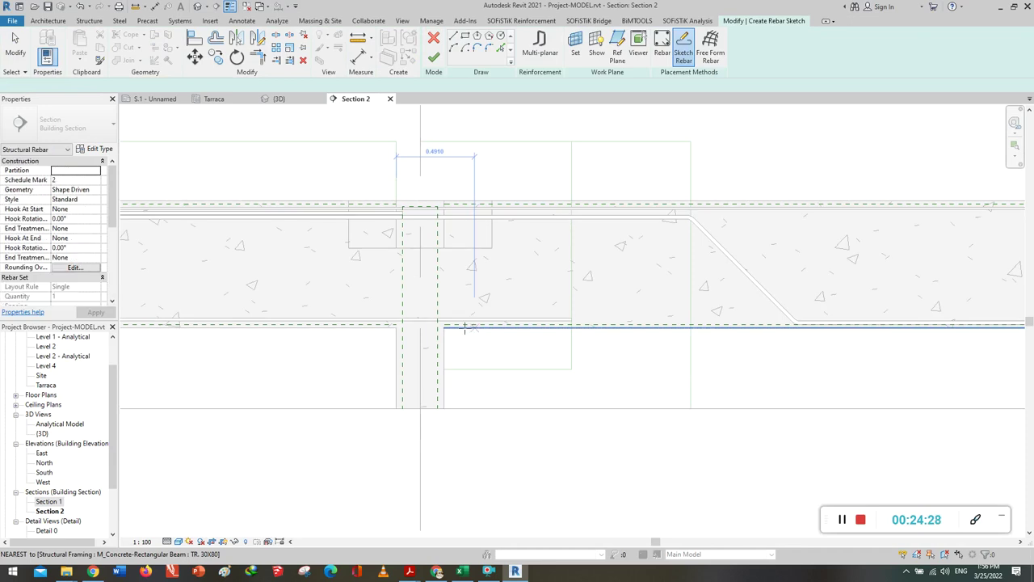
{"action": "scroll", "coordinate": [465, 328], "scroll_direction": "up", "scroll_amount": 2}
{"action": "scroll", "coordinate": [439, 319], "scroll_direction": "up", "scroll_amount": 2}
{"action": "scroll", "coordinate": [428, 303], "scroll_direction": "up", "scroll_amount": 2}
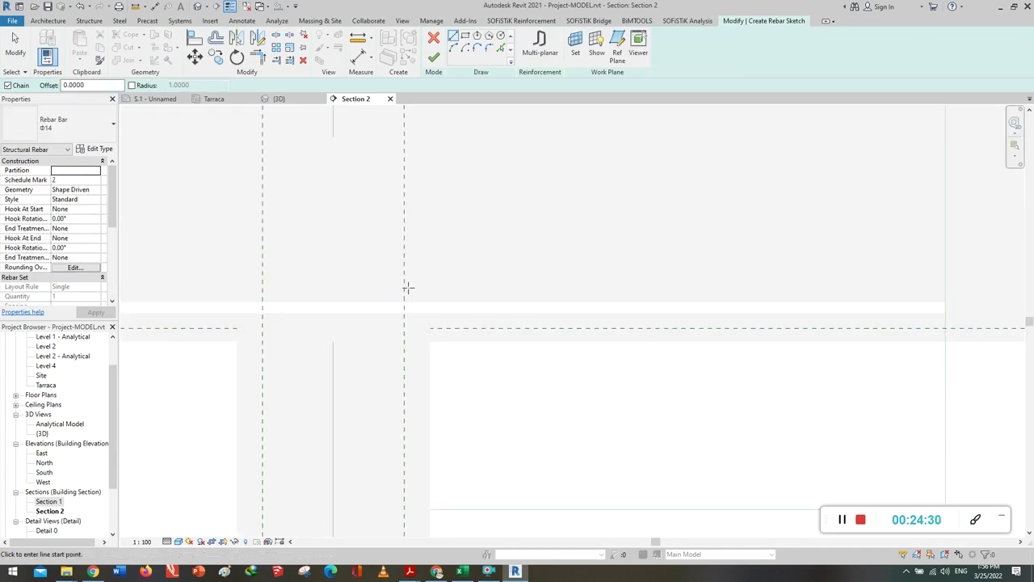
{"action": "left_click", "coordinate": [429, 284]}
{"action": "scroll", "coordinate": [369, 307], "scroll_direction": "down", "scroll_amount": 1}
{"action": "scroll", "coordinate": [315, 316], "scroll_direction": "down", "scroll_amount": 2}
{"action": "scroll", "coordinate": [299, 318], "scroll_direction": "down", "scroll_amount": 2}
{"action": "scroll", "coordinate": [350, 322], "scroll_direction": "down", "scroll_amount": 2}
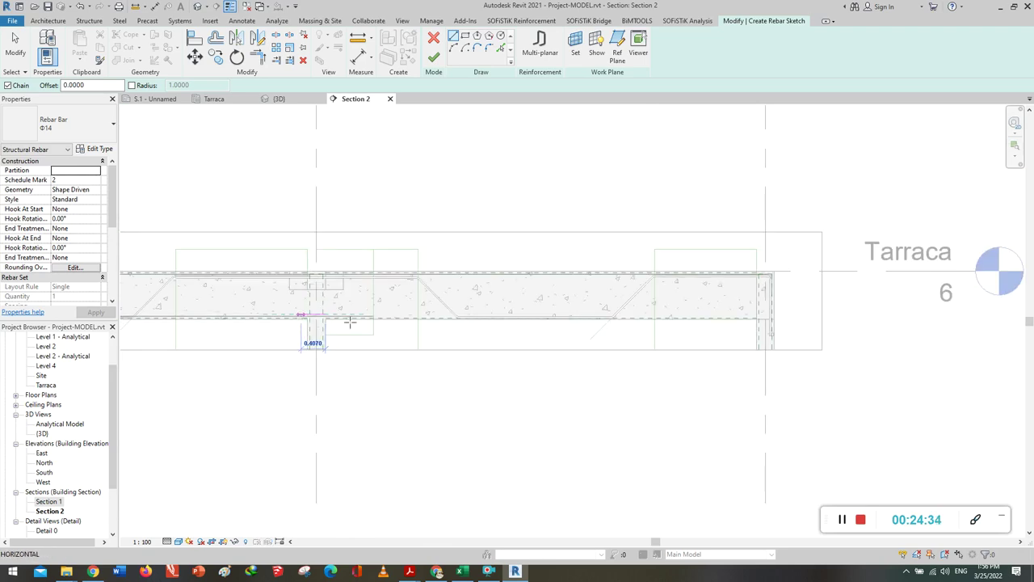
{"action": "scroll", "coordinate": [762, 313], "scroll_direction": "up", "scroll_amount": 3}
{"action": "scroll", "coordinate": [771, 313], "scroll_direction": "up", "scroll_amount": 2}
{"action": "scroll", "coordinate": [780, 308], "scroll_direction": "up", "scroll_amount": 1}
{"action": "scroll", "coordinate": [785, 307], "scroll_direction": "up", "scroll_amount": 1}
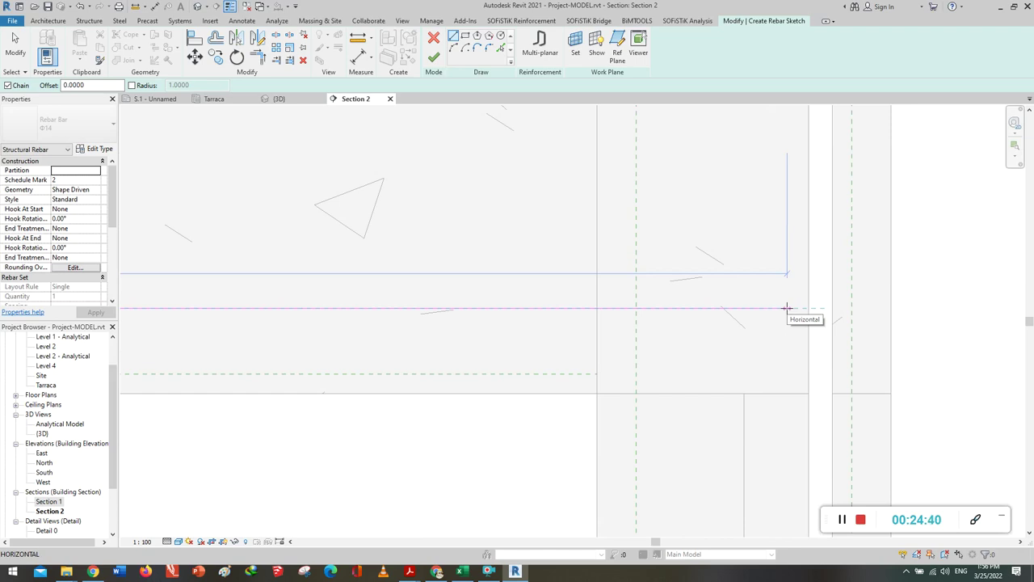
{"action": "left_click", "coordinate": [786, 308]}
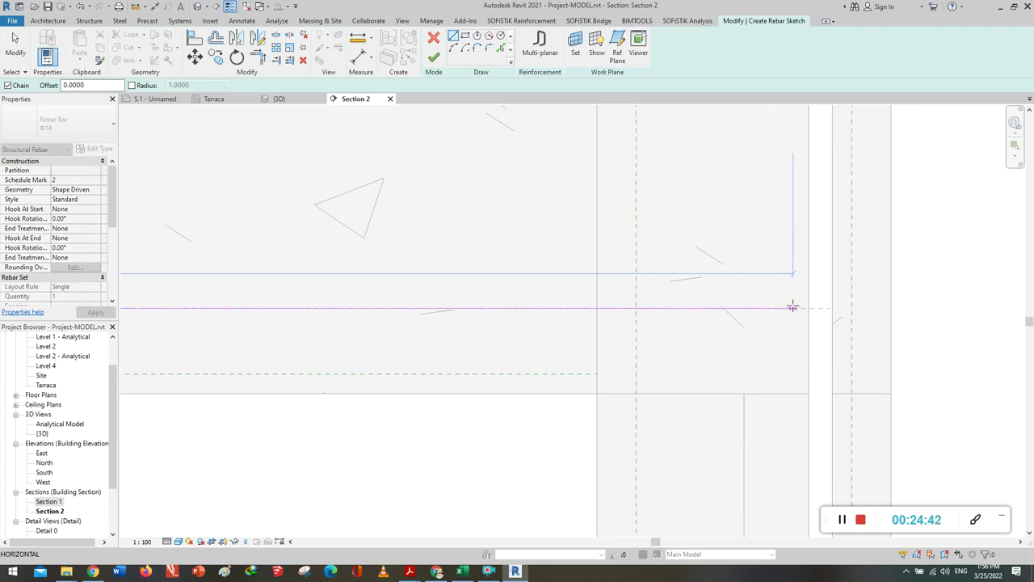
Add a 0.5 upturned leg at the right end and finish the rebar sketch.
{"action": "scroll", "coordinate": [739, 375], "scroll_direction": "down", "scroll_amount": 1}
{"action": "scroll", "coordinate": [737, 376], "scroll_direction": "down", "scroll_amount": 1}
{"action": "scroll", "coordinate": [737, 380], "scroll_direction": "down", "scroll_amount": 1}
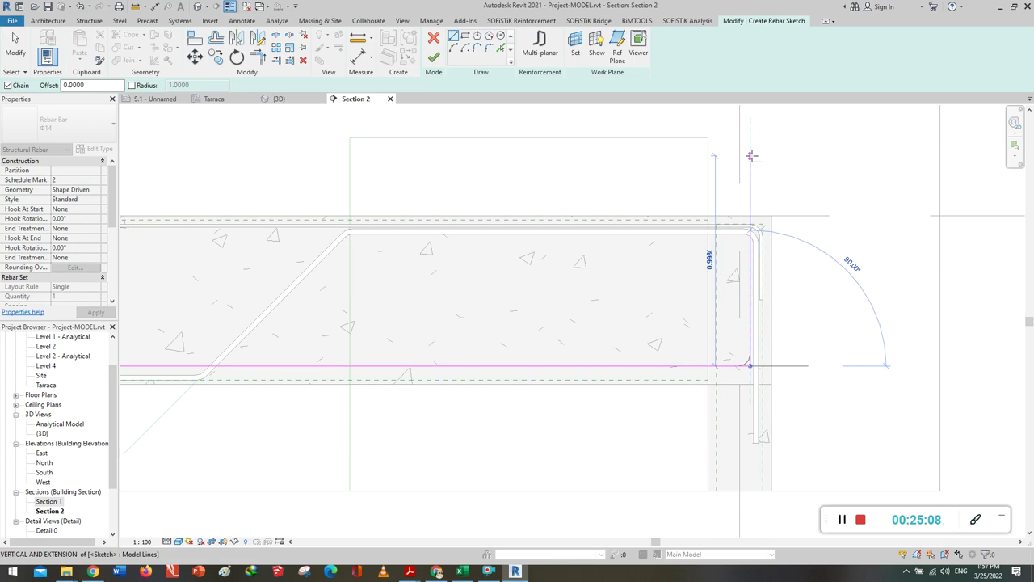
{"action": "scroll", "coordinate": [759, 242], "scroll_direction": "up", "scroll_amount": 2}
{"action": "scroll", "coordinate": [739, 241], "scroll_direction": "up", "scroll_amount": 2}
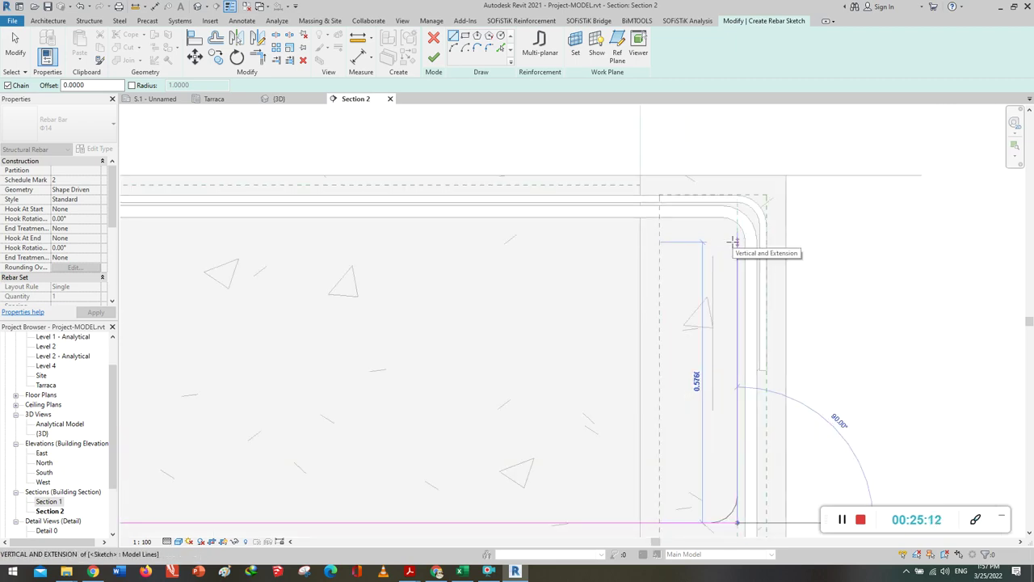
{"action": "type", "text": "0."}
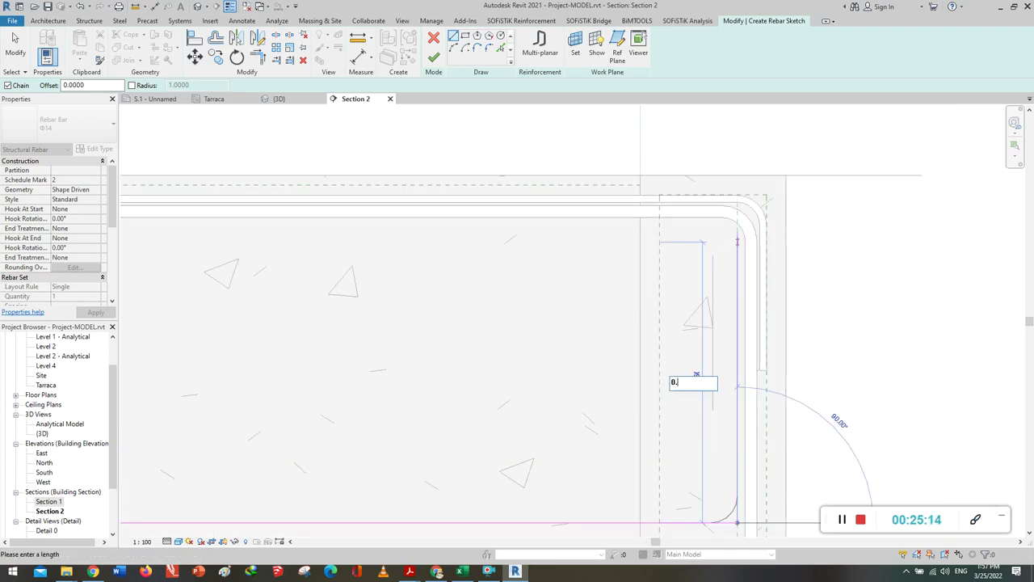
{"action": "key", "text": "Return"}
{"action": "scroll", "coordinate": [760, 260], "scroll_direction": "down", "scroll_amount": 2}
{"action": "scroll", "coordinate": [765, 260], "scroll_direction": "down", "scroll_amount": 1}
{"action": "key", "text": "Escape"}
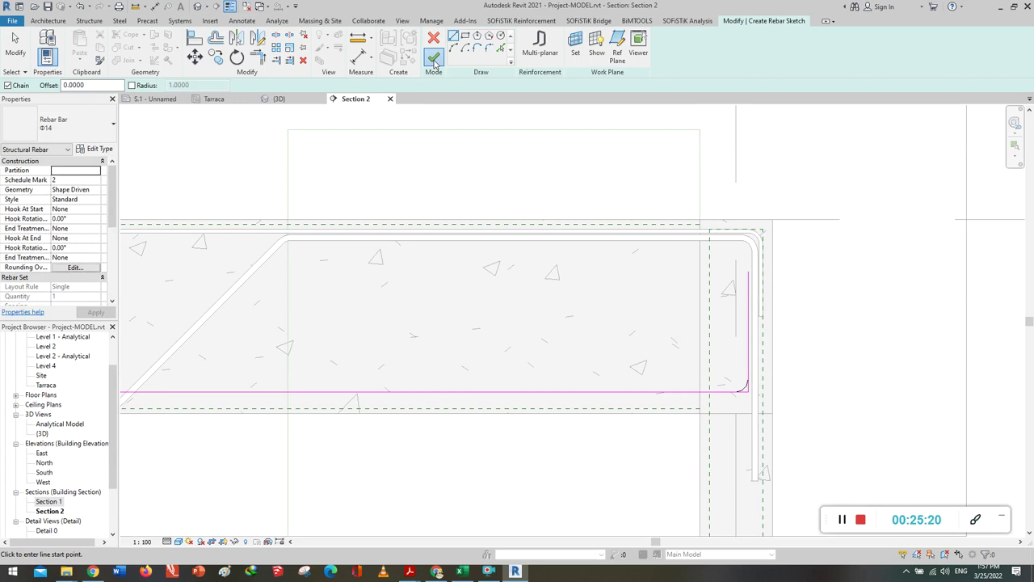
{"action": "left_click", "coordinate": [434, 57]}
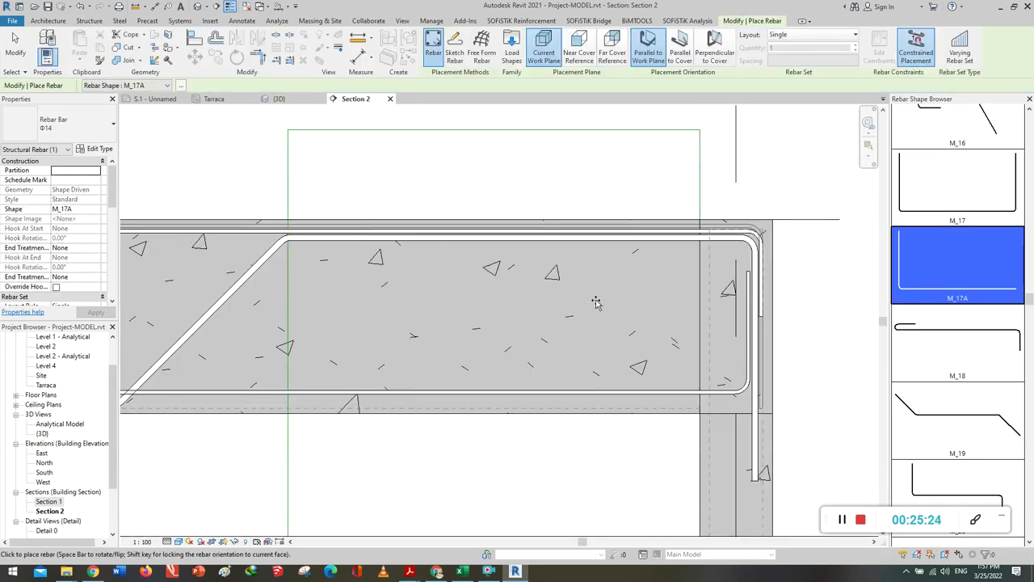
Make the sketched bottom bar a Φ16 fixed-number set of 3 bars.
{"action": "key", "text": "Escape"}
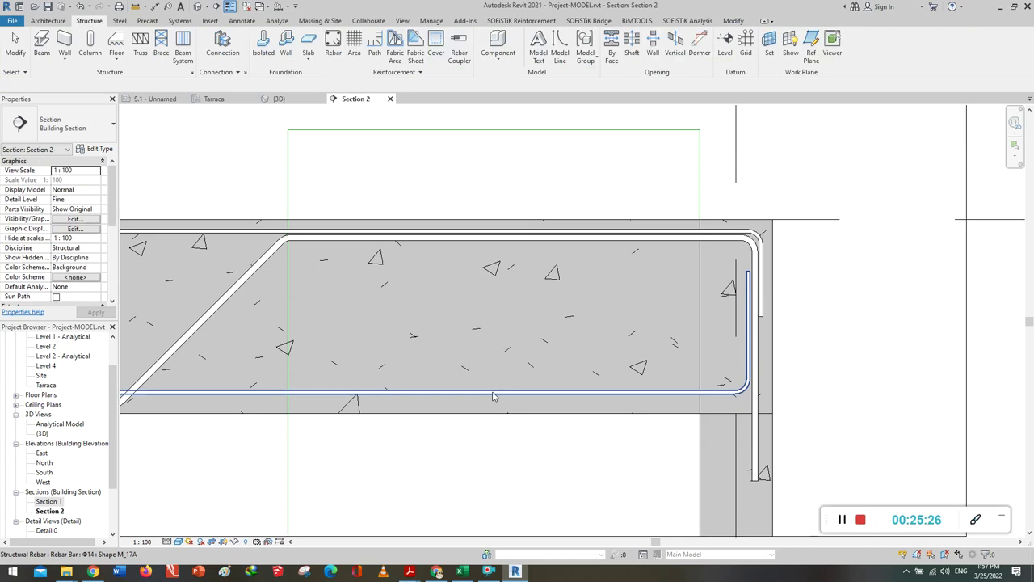
{"action": "left_click", "coordinate": [494, 396]}
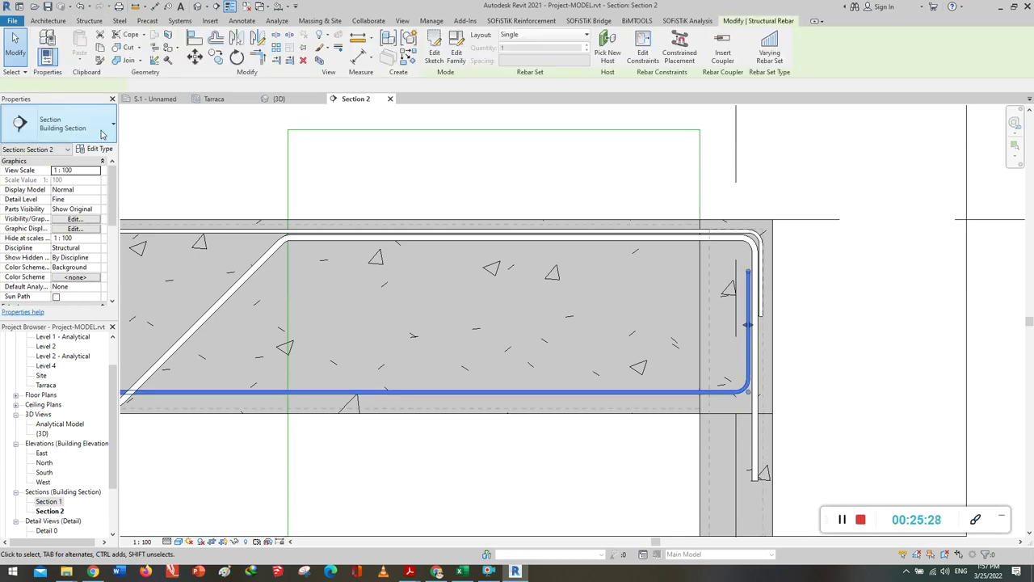
{"action": "left_click", "coordinate": [101, 131]}
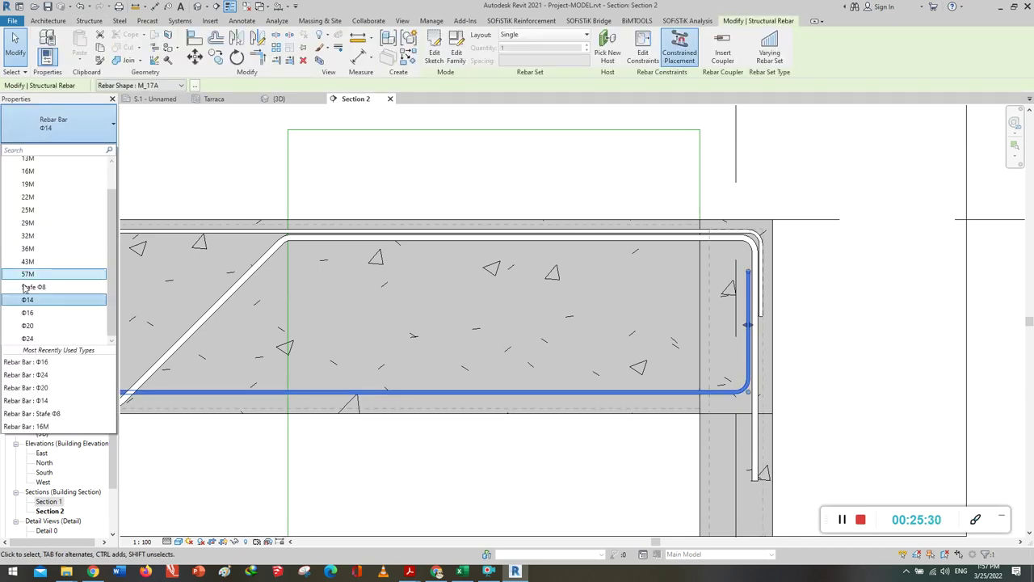
{"action": "left_click", "coordinate": [28, 314]}
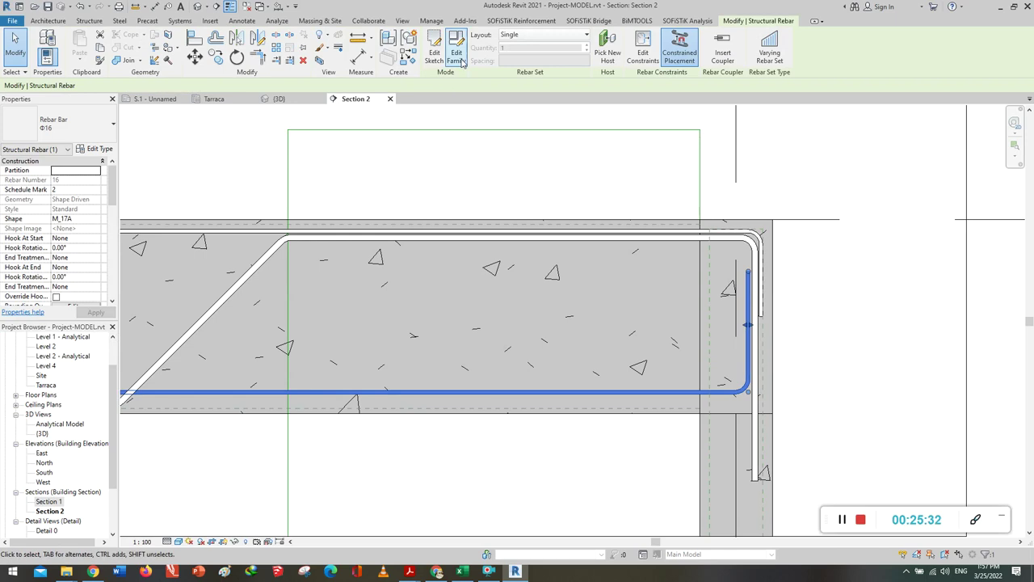
{"action": "left_click", "coordinate": [531, 37]}
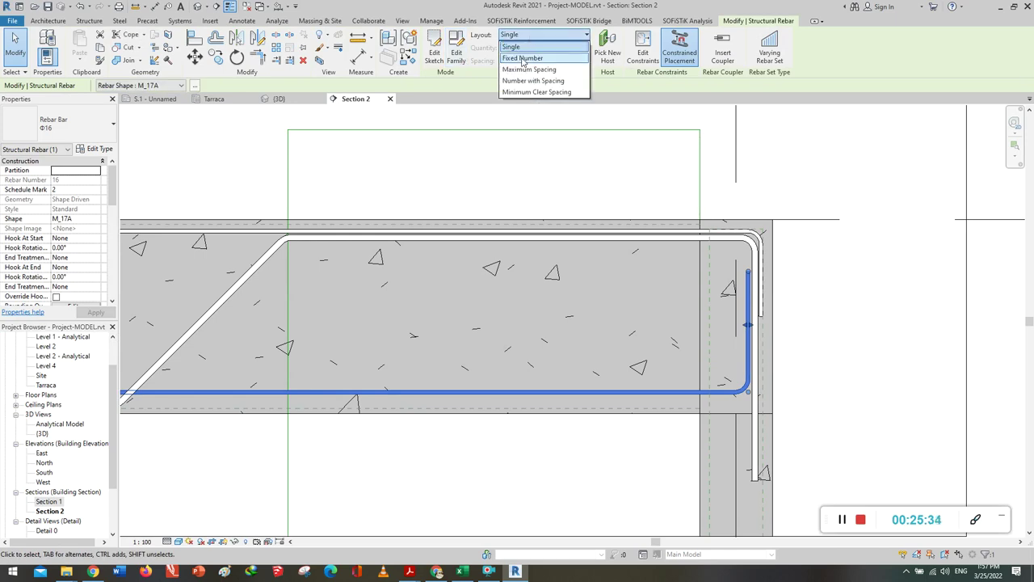
{"action": "left_click", "coordinate": [523, 58]}
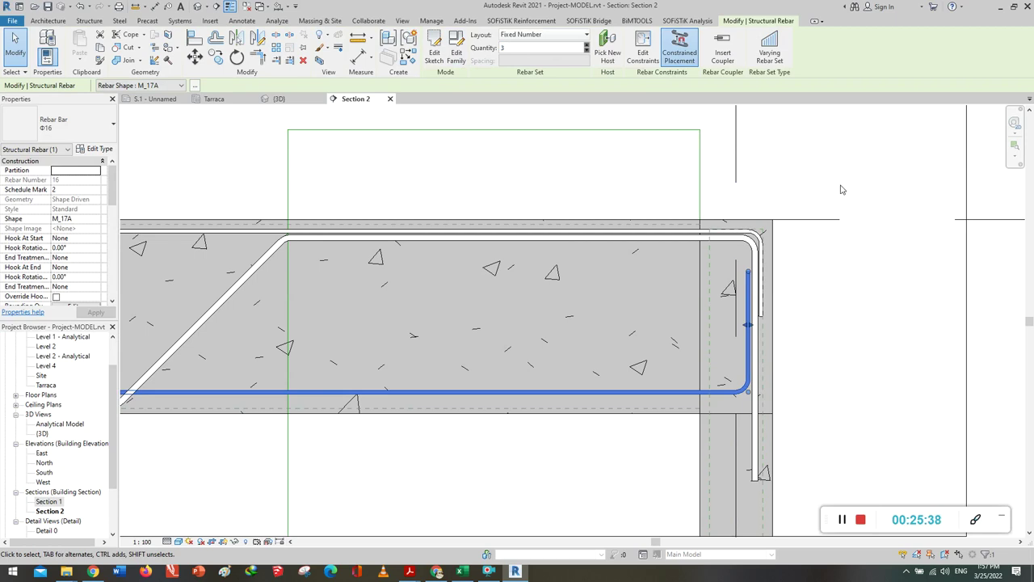
{"action": "scroll", "coordinate": [849, 198], "scroll_direction": "down", "scroll_amount": 1}
{"action": "scroll", "coordinate": [859, 218], "scroll_direction": "down", "scroll_amount": 2}
{"action": "scroll", "coordinate": [859, 230], "scroll_direction": "down", "scroll_amount": 1}
{"action": "scroll", "coordinate": [859, 238], "scroll_direction": "down", "scroll_amount": 1}
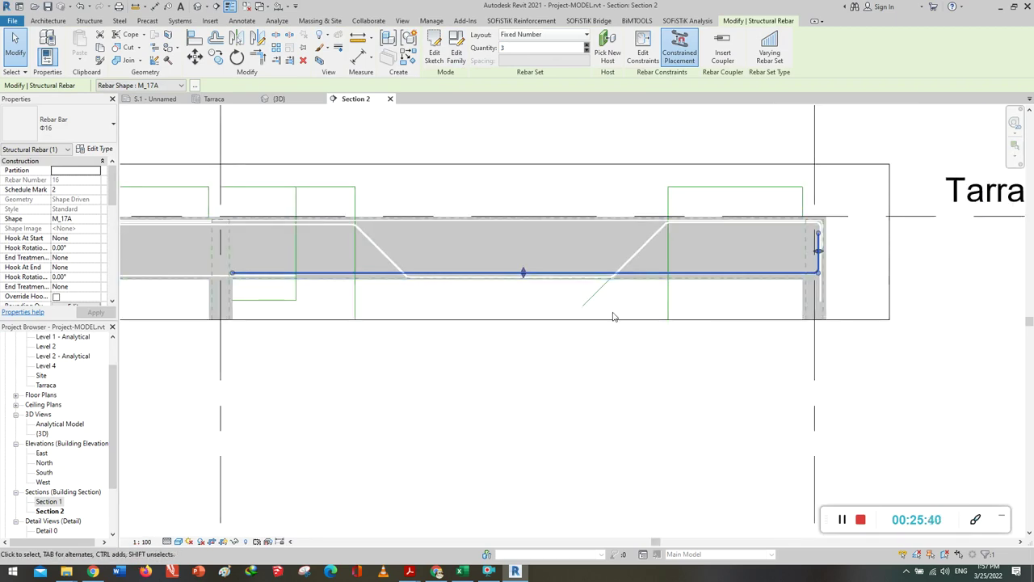
{"action": "key", "text": "Escape"}
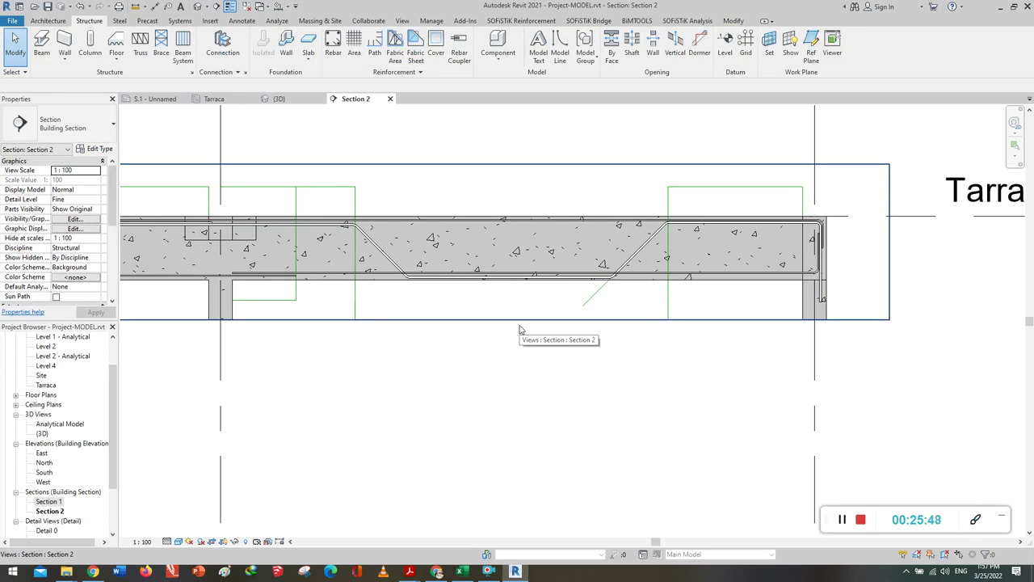
Move the bottom longitudinal bar slightly lower in the beam, then deselect it.
{"action": "scroll", "coordinate": [501, 277], "scroll_direction": "up", "scroll_amount": 1}
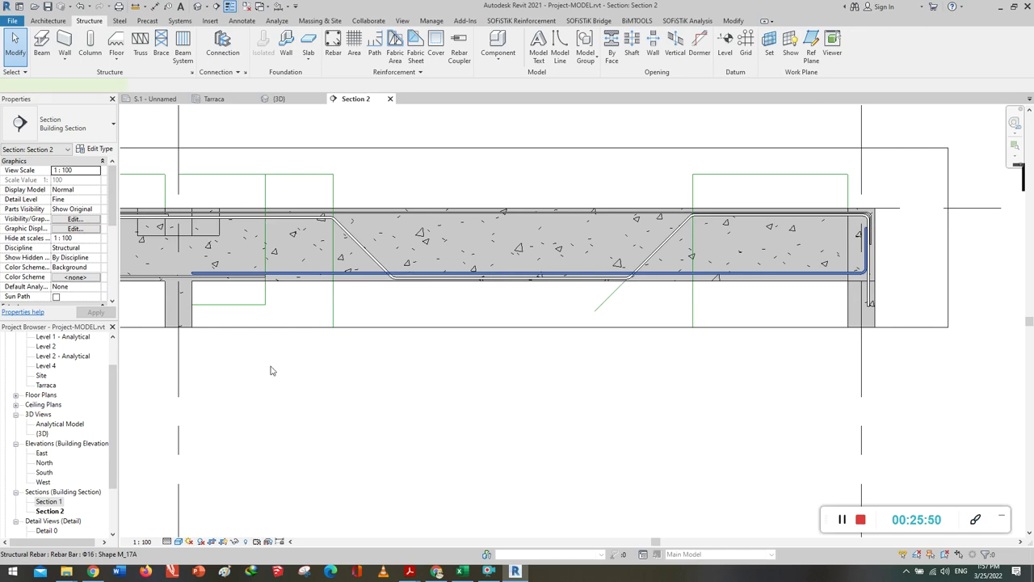
{"action": "left_click", "coordinate": [452, 275]}
{"action": "scroll", "coordinate": [534, 291], "scroll_direction": "up", "scroll_amount": 5}
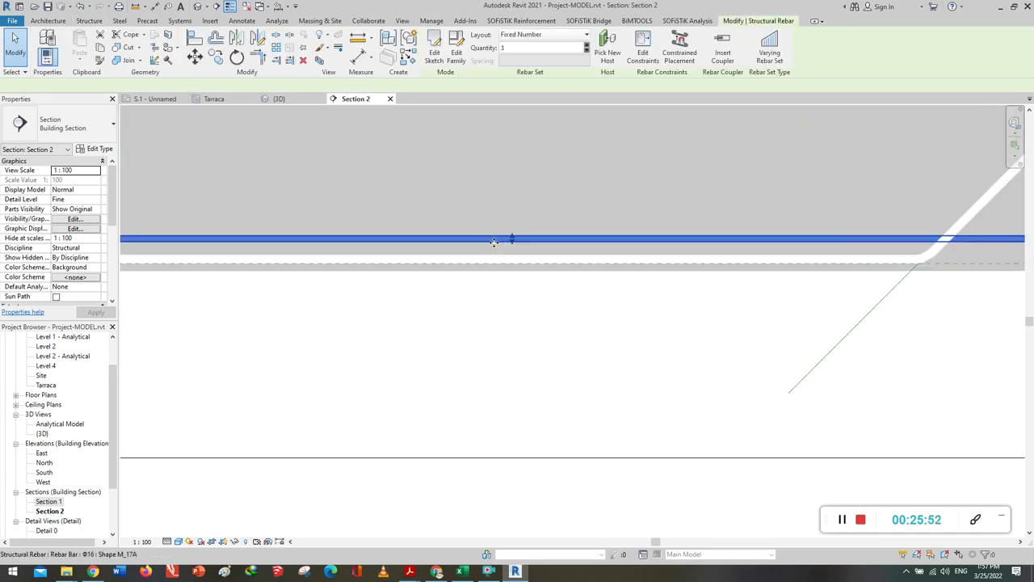
{"action": "scroll", "coordinate": [512, 239], "scroll_direction": "up", "scroll_amount": 3}
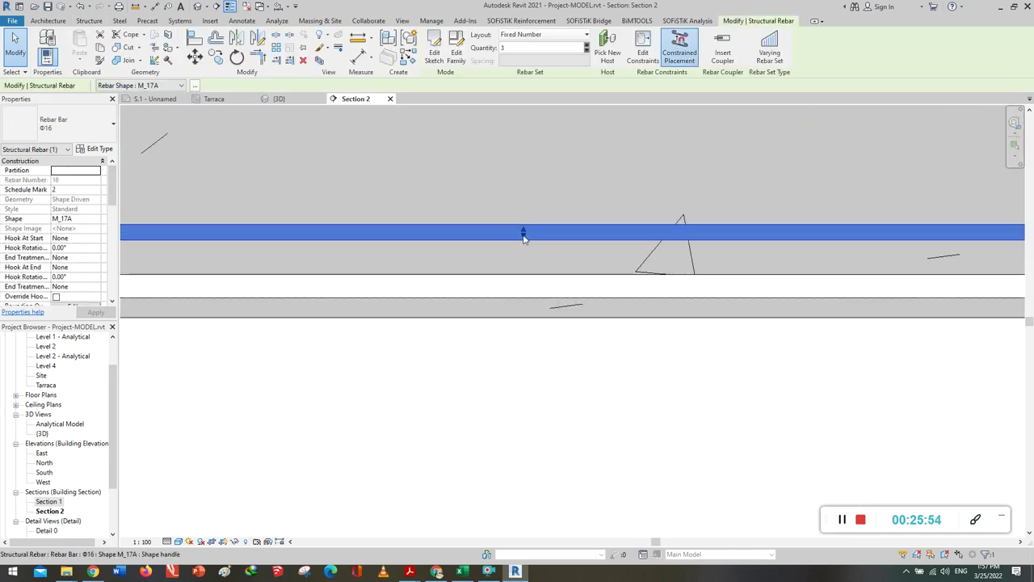
{"action": "left_click_drag", "start_coordinate": [522, 236], "coordinate": [523, 242]}
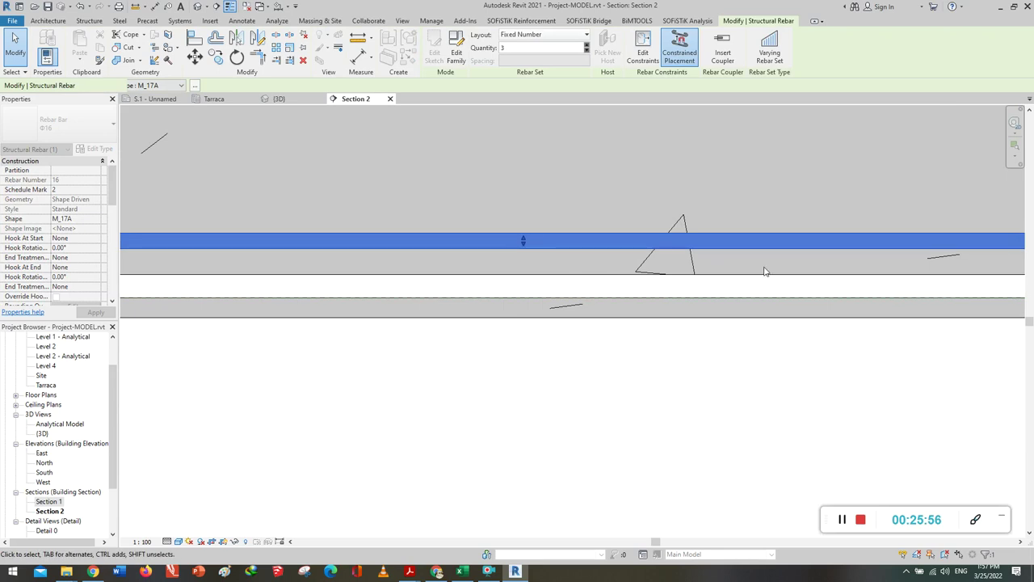
{"action": "scroll", "coordinate": [722, 261], "scroll_direction": "up", "scroll_amount": 2}
{"action": "scroll", "coordinate": [266, 261], "scroll_direction": "up", "scroll_amount": 2}
{"action": "scroll", "coordinate": [236, 265], "scroll_direction": "up", "scroll_amount": 2}
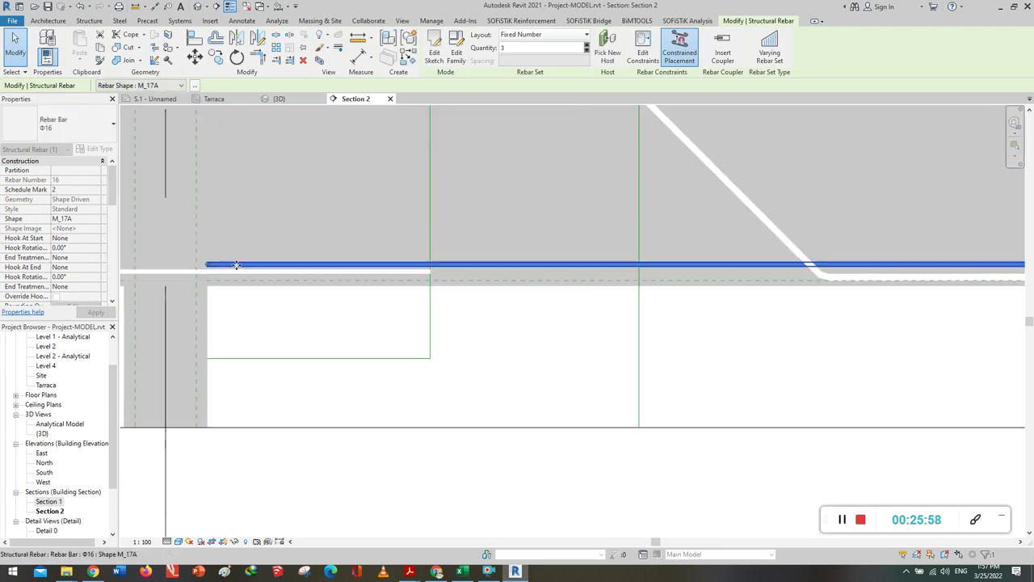
{"action": "scroll", "coordinate": [380, 353], "scroll_direction": "down", "scroll_amount": 1}
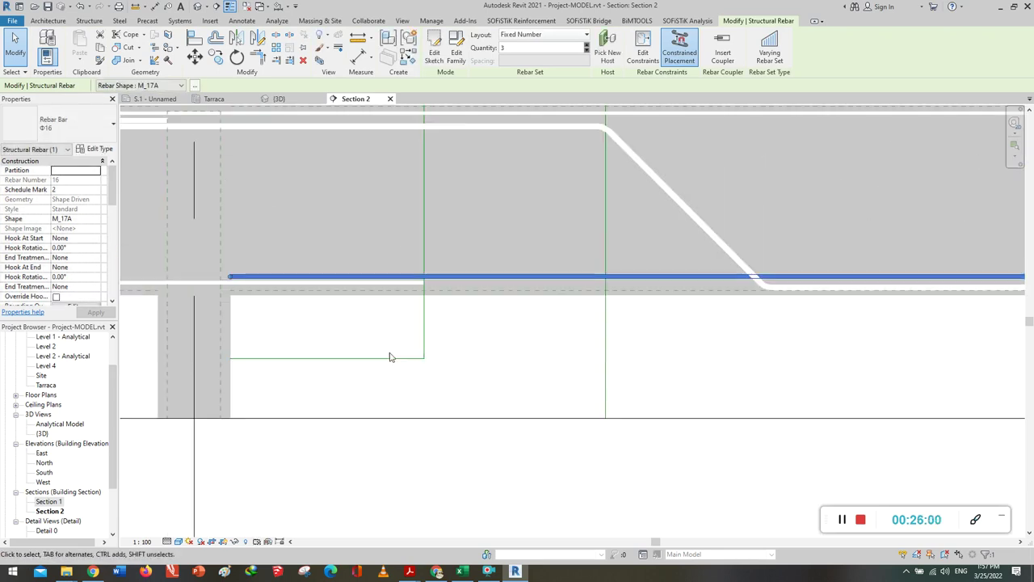
{"action": "scroll", "coordinate": [384, 362], "scroll_direction": "down", "scroll_amount": 1}
{"action": "scroll", "coordinate": [385, 362], "scroll_direction": "down", "scroll_amount": 1}
{"action": "scroll", "coordinate": [385, 356], "scroll_direction": "down", "scroll_amount": 1}
{"action": "key", "text": "Escape"}
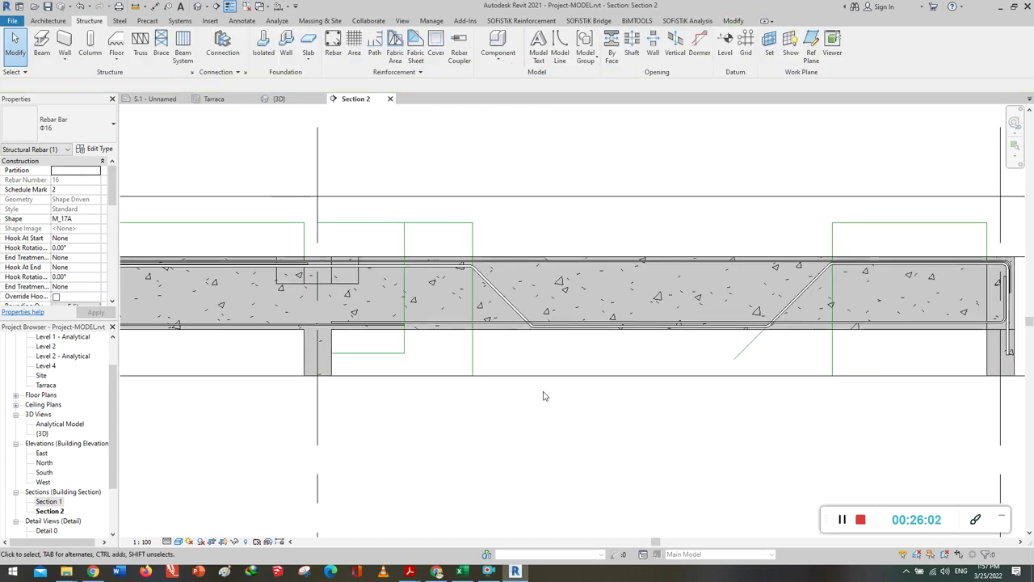
{"action": "scroll", "coordinate": [543, 396], "scroll_direction": "down", "scroll_amount": 1}
{"action": "middle_click_drag", "start_coordinate": [426, 422], "coordinate": [596, 417]}
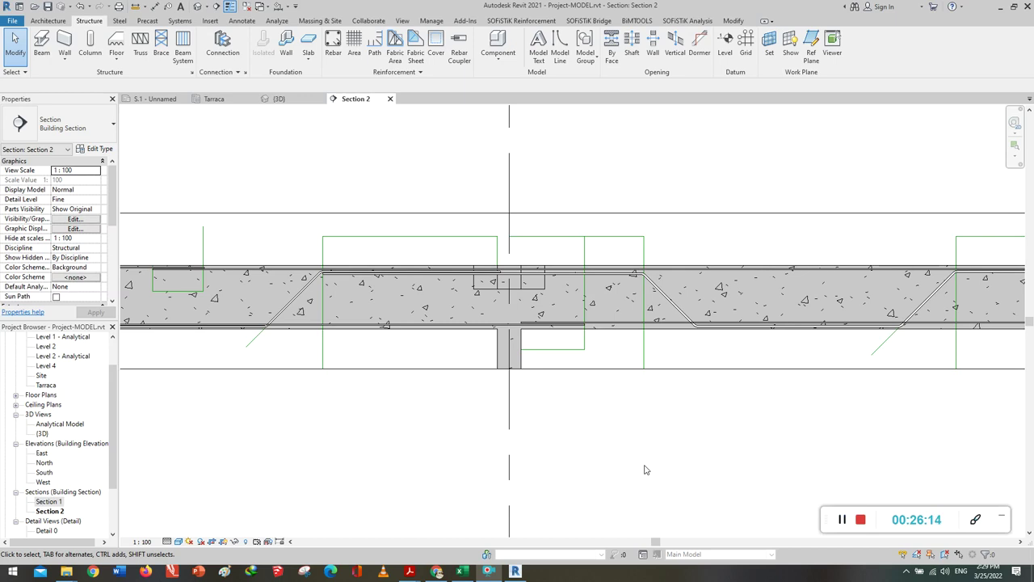
{"action": "scroll", "coordinate": [658, 451], "scroll_direction": "down", "scroll_amount": 1}
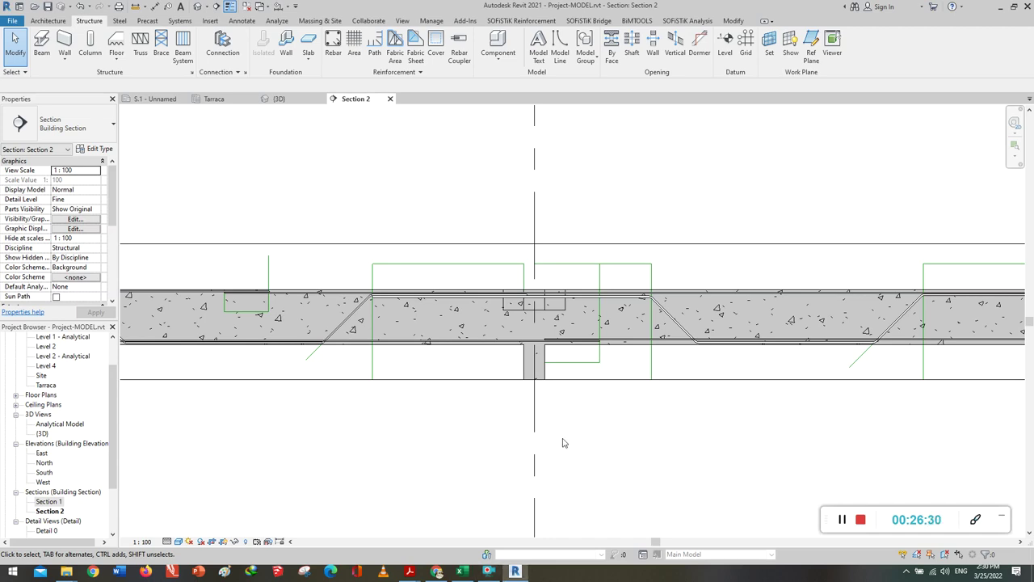
{"action": "middle_click_drag", "start_coordinate": [488, 430], "coordinate": [832, 418]}
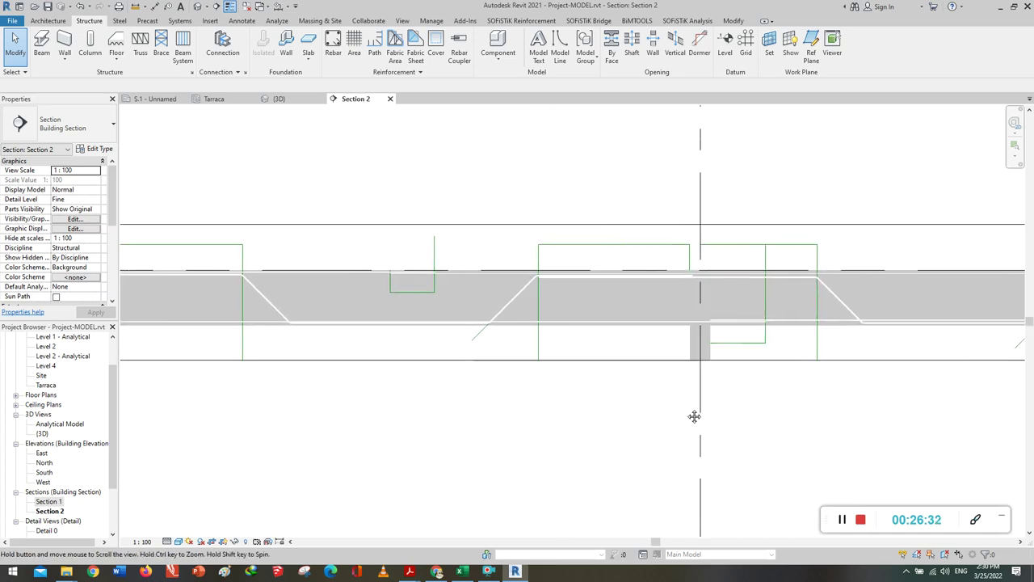
{"action": "middle_click_drag", "start_coordinate": [427, 438], "coordinate": [521, 444]}
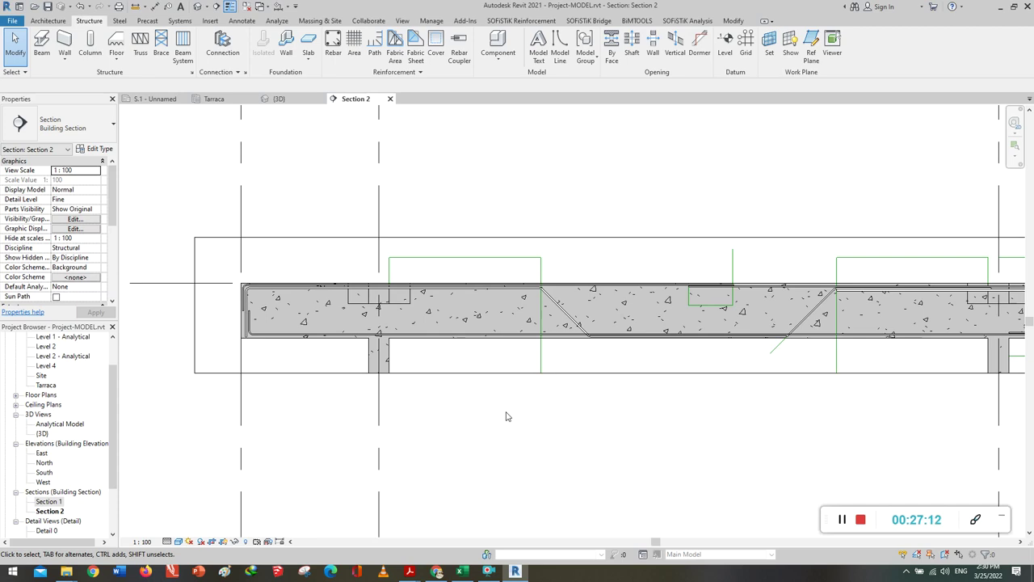
{"action": "scroll", "coordinate": [299, 276], "scroll_direction": "up", "scroll_amount": 1}
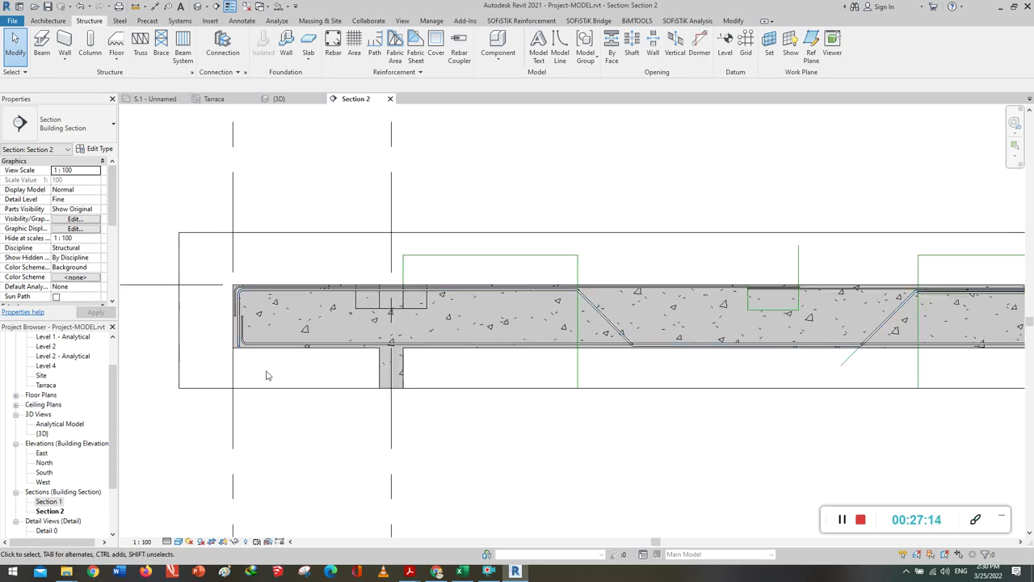
{"action": "middle_click_drag", "start_coordinate": [266, 374], "coordinate": [269, 352]}
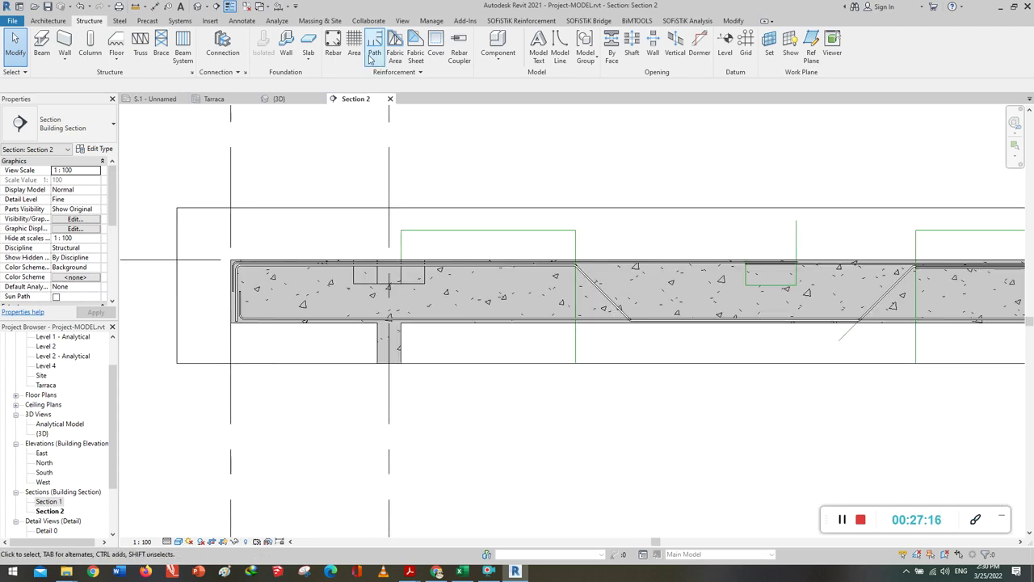
Start rebar placement, dismiss the save reminder, and browse the Rebar Shape Browser.
{"action": "left_click", "coordinate": [334, 45]}
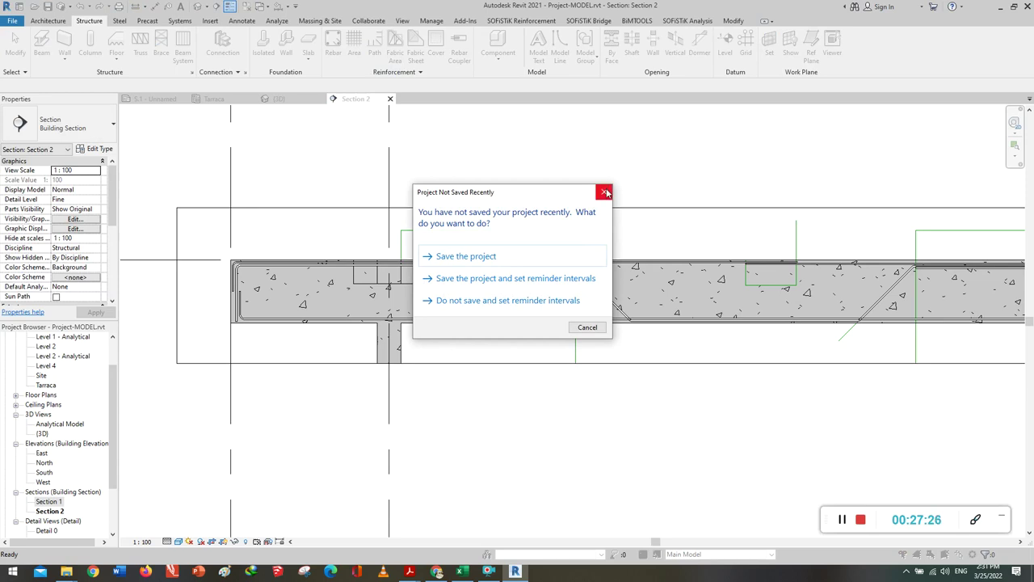
{"action": "left_click", "coordinate": [605, 191]}
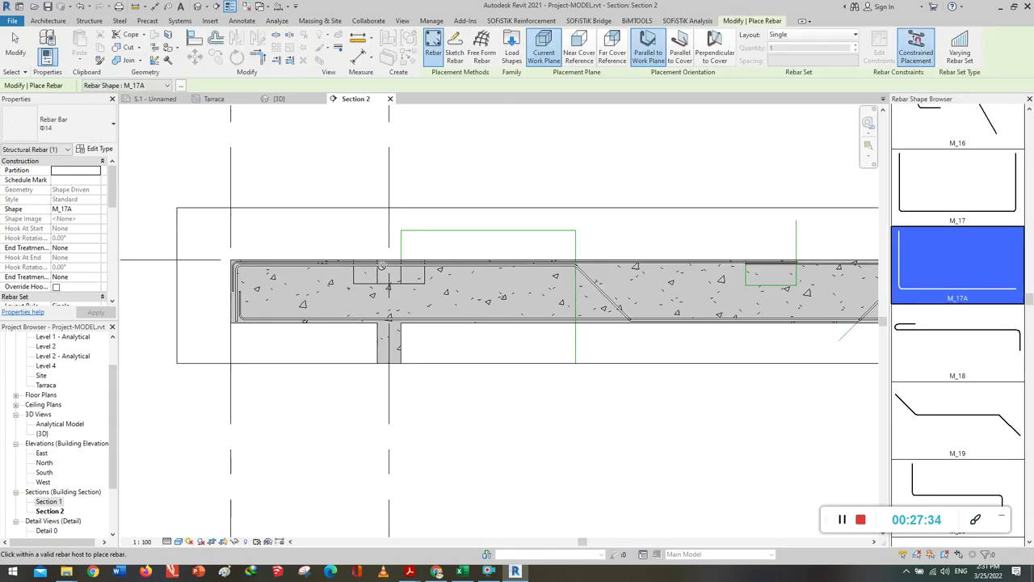
{"action": "middle_click_drag", "start_coordinate": [695, 190], "coordinate": [654, 194]}
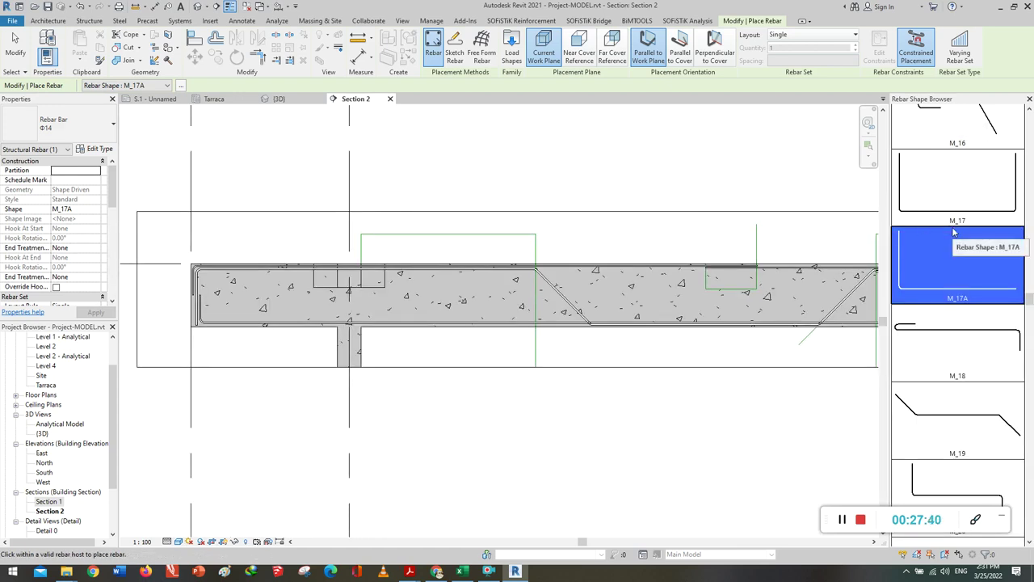
{"action": "scroll", "coordinate": [950, 291], "scroll_direction": "down", "scroll_amount": 3}
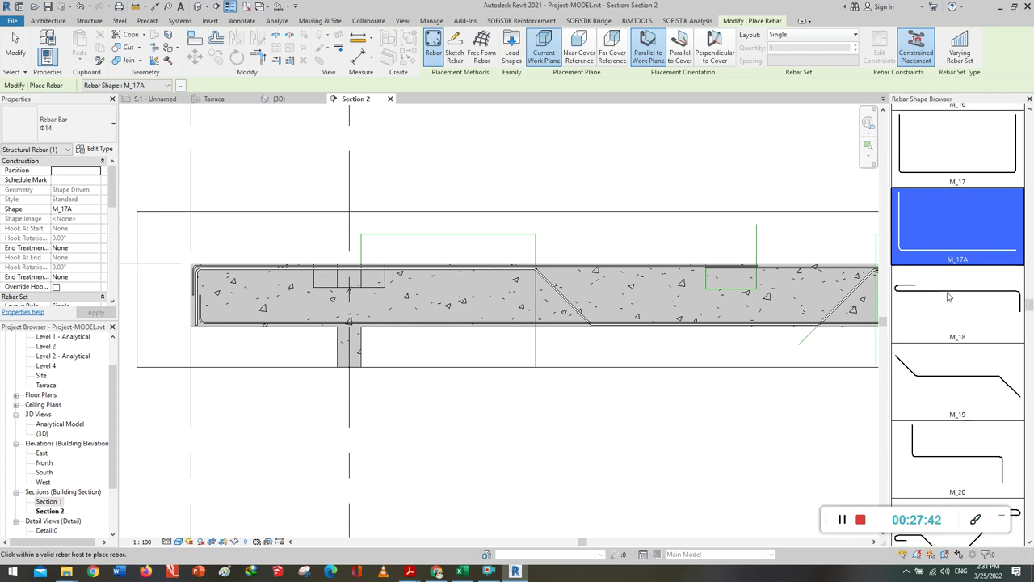
{"action": "scroll", "coordinate": [949, 299], "scroll_direction": "down", "scroll_amount": 4}
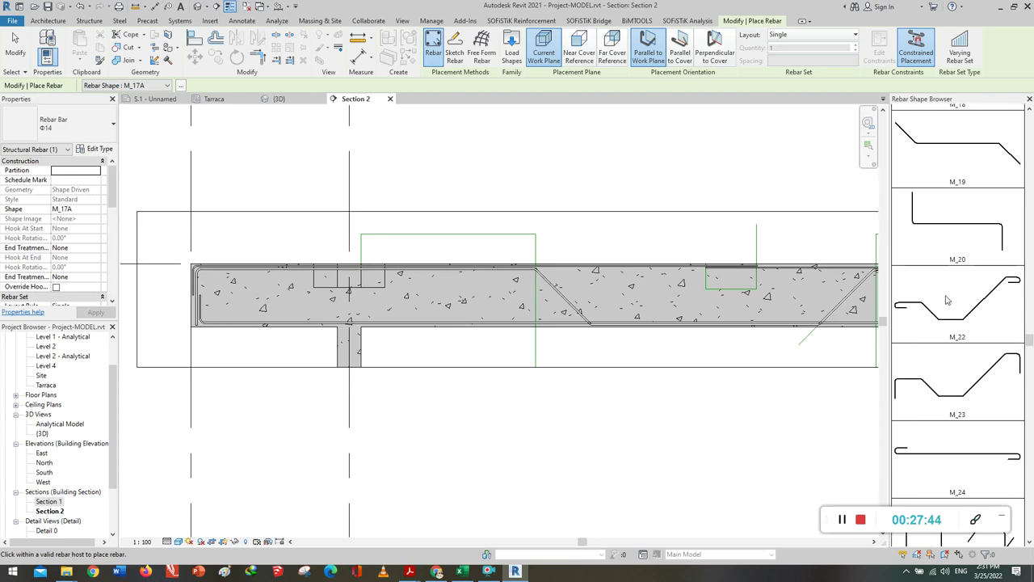
{"action": "scroll", "coordinate": [946, 300], "scroll_direction": "down", "scroll_amount": 3}
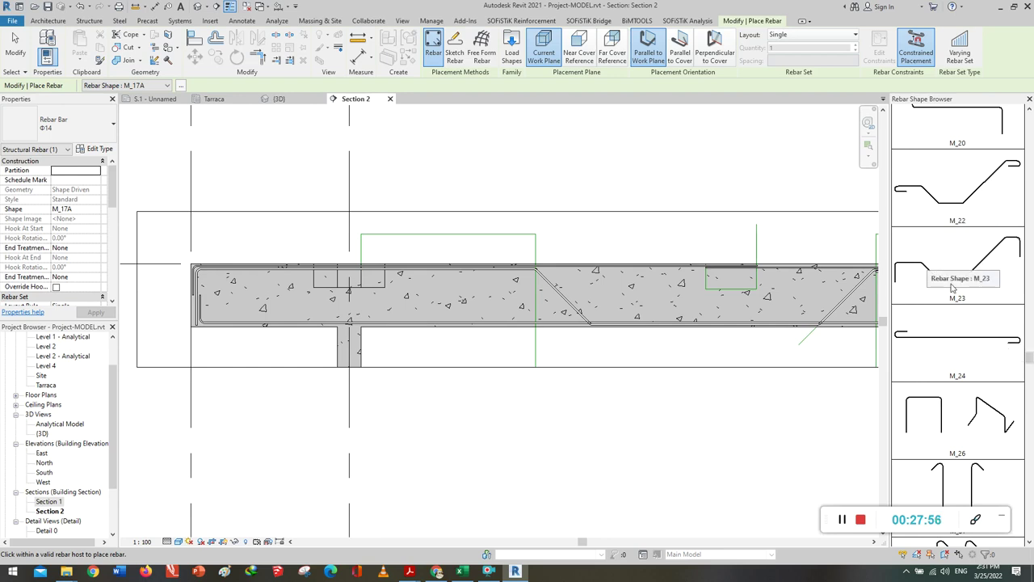
{"action": "scroll", "coordinate": [951, 289], "scroll_direction": "down", "scroll_amount": 1}
{"action": "scroll", "coordinate": [952, 290], "scroll_direction": "down", "scroll_amount": 1}
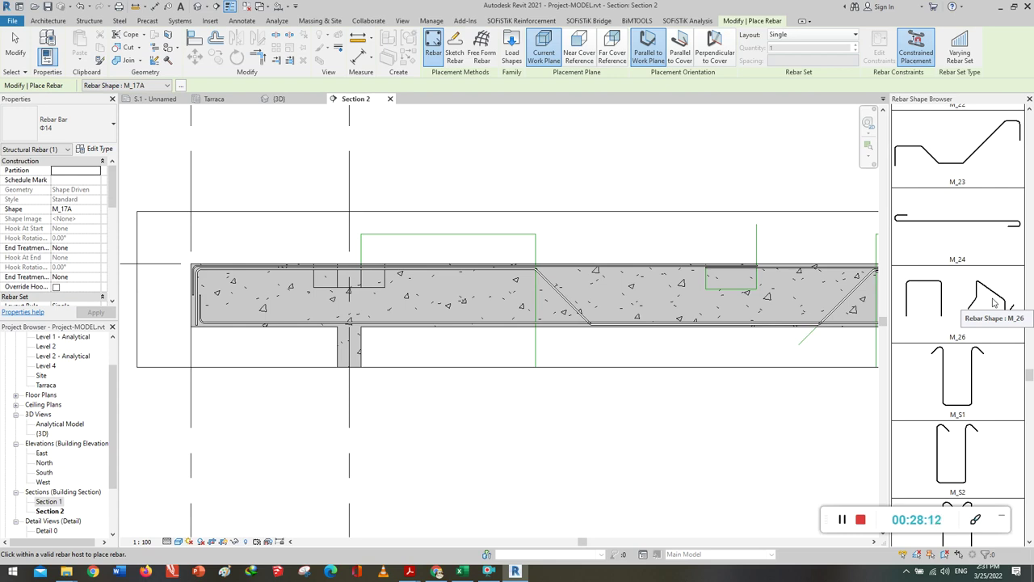
{"action": "scroll", "coordinate": [995, 303], "scroll_direction": "down", "scroll_amount": 1}
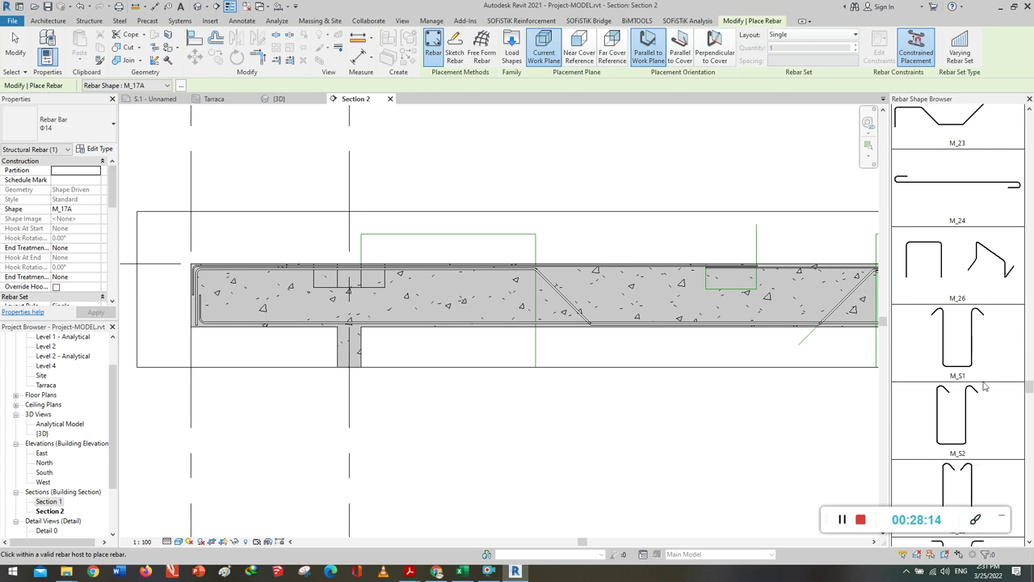
{"action": "scroll", "coordinate": [996, 303], "scroll_direction": "down", "scroll_amount": 3}
{"action": "scroll", "coordinate": [971, 396], "scroll_direction": "down", "scroll_amount": 1}
{"action": "scroll", "coordinate": [971, 396], "scroll_direction": "down", "scroll_amount": 1}
{"action": "scroll", "coordinate": [972, 395], "scroll_direction": "down", "scroll_amount": 1}
{"action": "scroll", "coordinate": [971, 396], "scroll_direction": "down", "scroll_amount": 1}
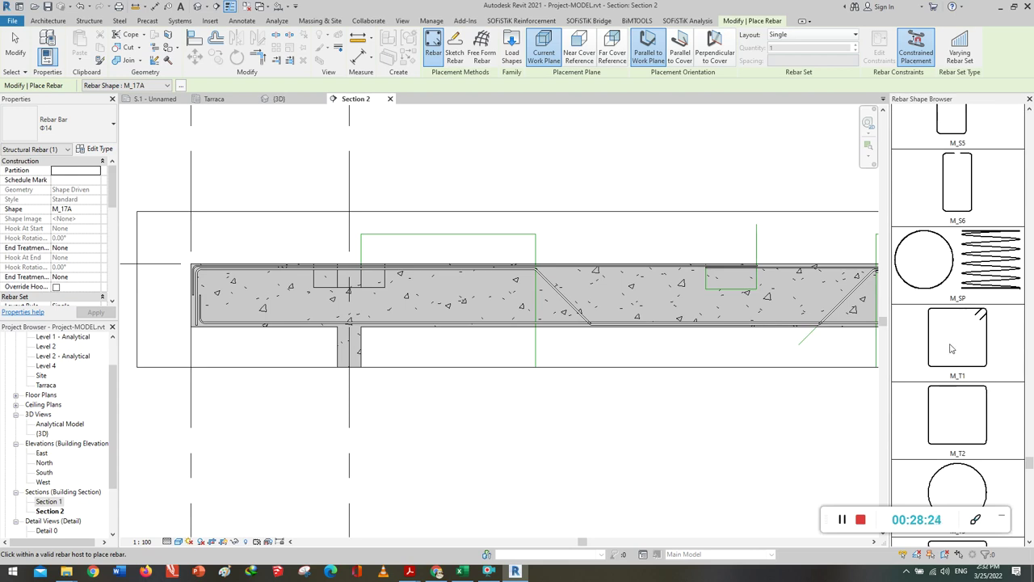
Pick the M_T1 stirrup shape, bring the beam's middle into view, and choose Perpendicular to Cover.
{"action": "left_click", "coordinate": [954, 340]}
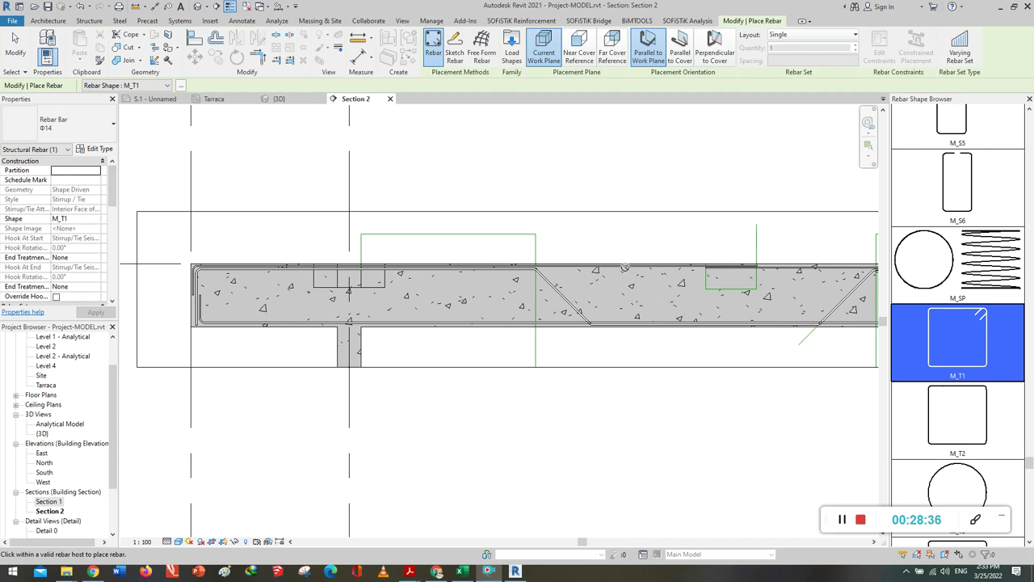
{"action": "mouse_move", "coordinate": [545, 221]}
{"action": "middle_mouse_down"}
{"action": "mouse_move", "coordinate": [506, 247]}
{"action": "mouse_move", "coordinate": [483, 303]}
{"action": "middle_mouse_up"}
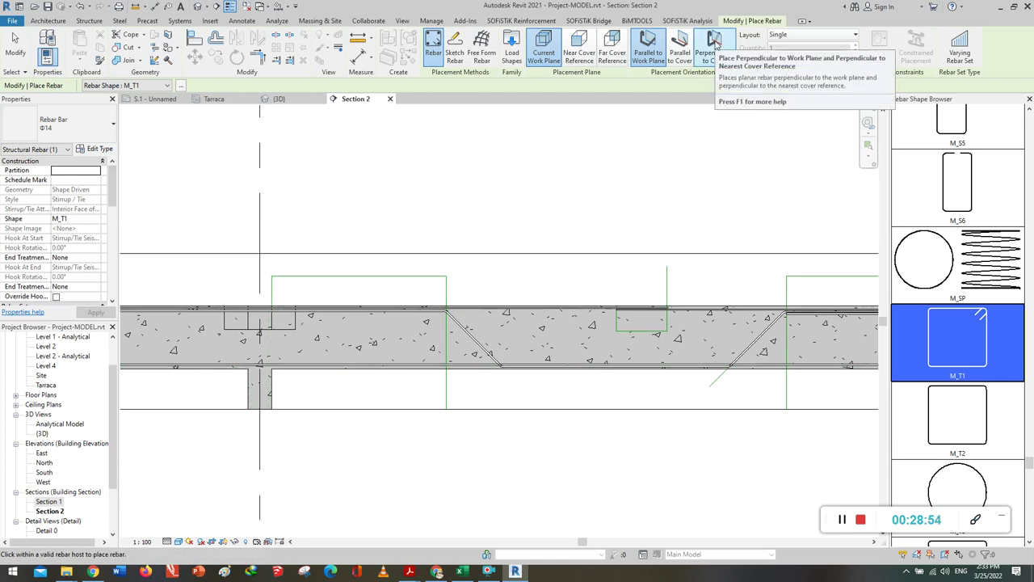
{"action": "left_click", "coordinate": [714, 40]}
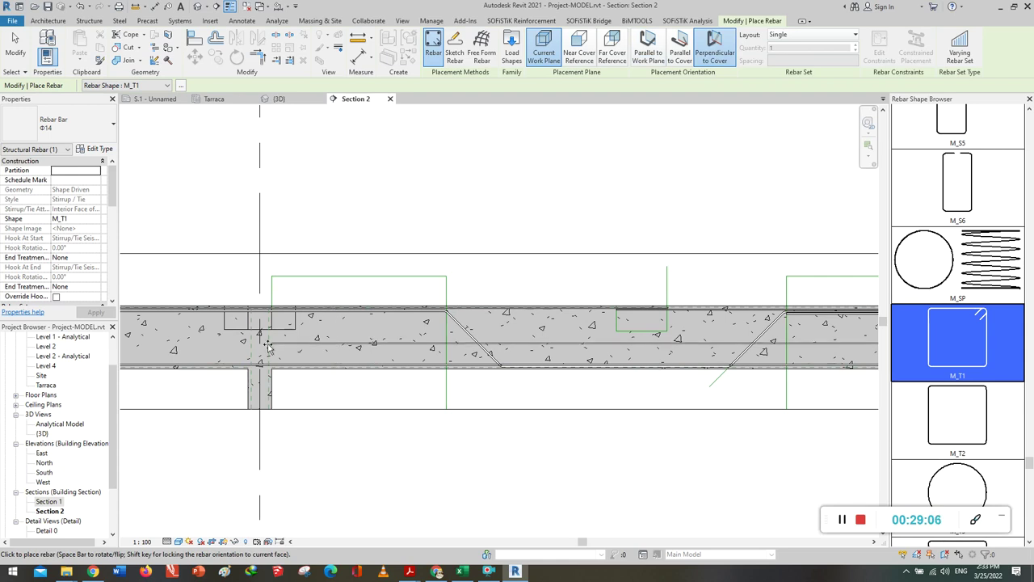
Zoom into the Section 2 beam ready to place the Φ14 M_T1 stirrup.
{"action": "scroll", "coordinate": [267, 346], "scroll_direction": "up", "scroll_amount": 1}
{"action": "scroll", "coordinate": [267, 346], "scroll_direction": "up", "scroll_amount": 1}
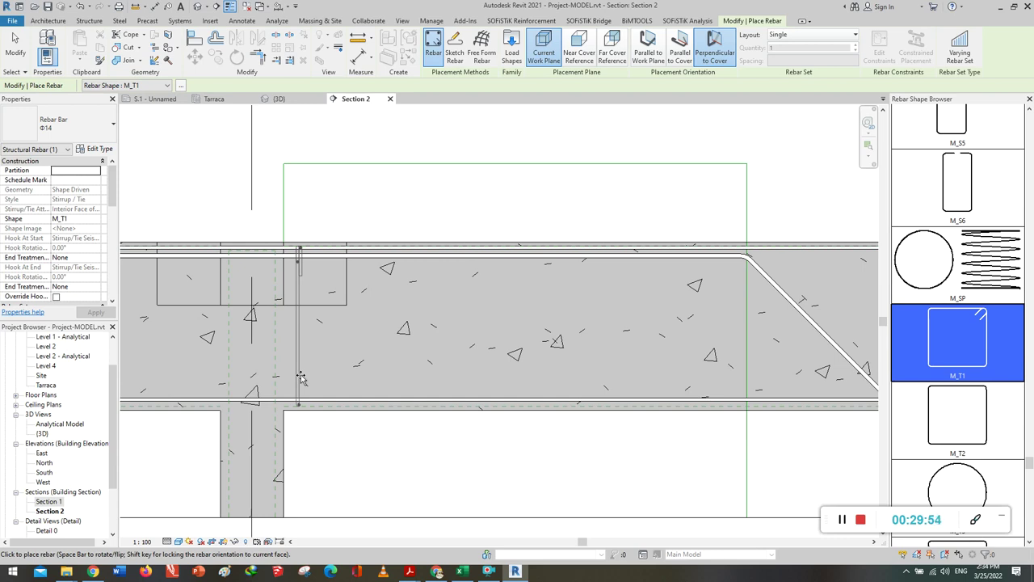
Lay out M_T1 stirrups as Number with Spacing at 100 mm and place the 15-stirrup set.
{"action": "left_click", "coordinate": [782, 38]}
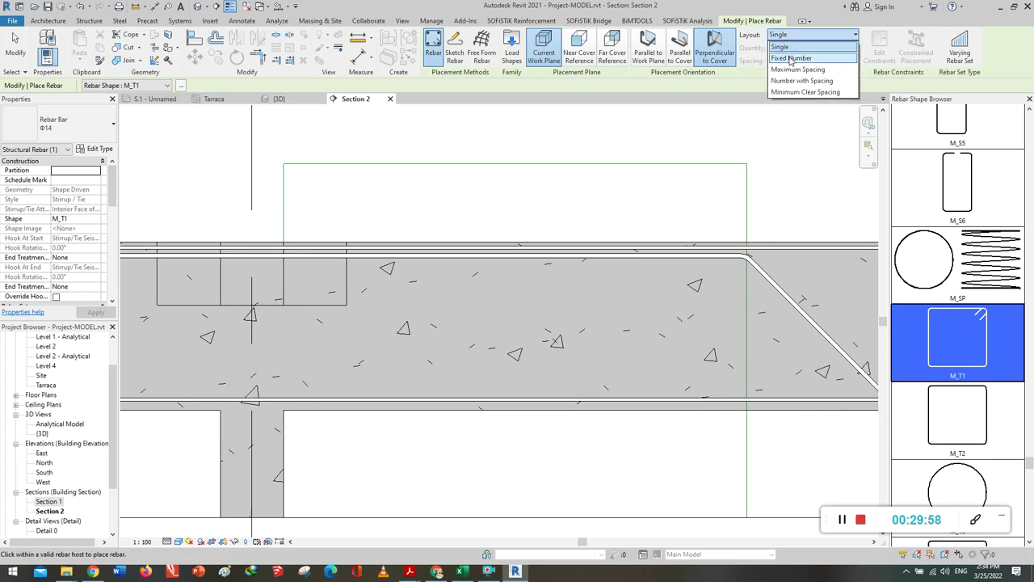
{"action": "left_click", "coordinate": [791, 60]}
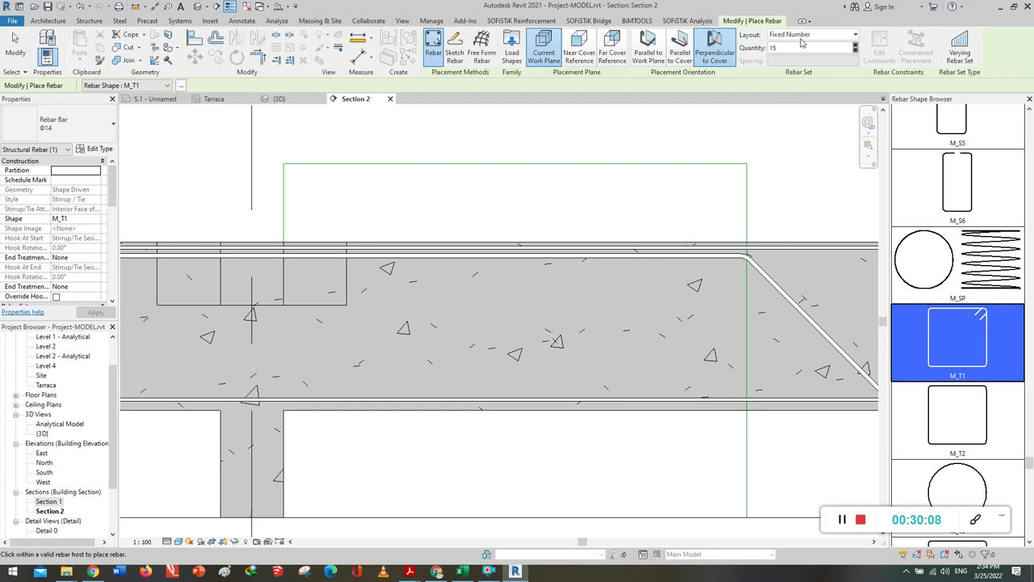
{"action": "left_click", "coordinate": [803, 35]}
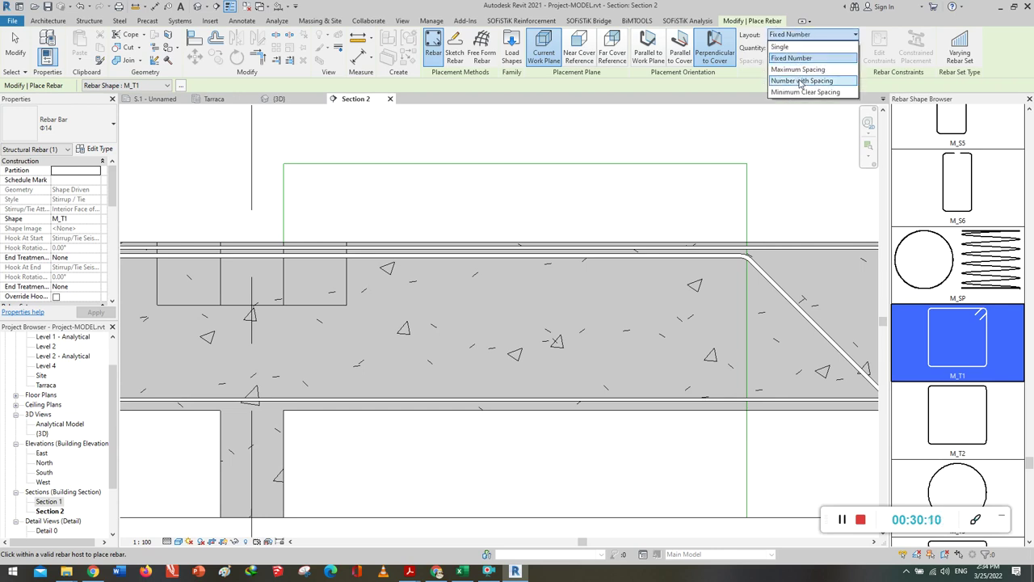
{"action": "left_click", "coordinate": [801, 80]}
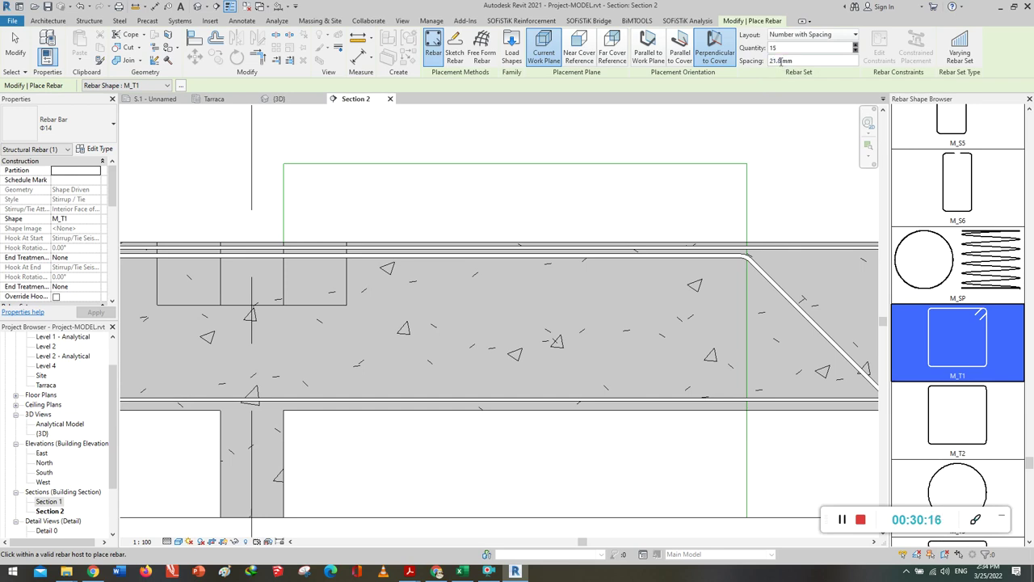
{"action": "double_click", "coordinate": [778, 61]}
{"action": "type", "text": "100"}
{"action": "key", "text": "Return"}
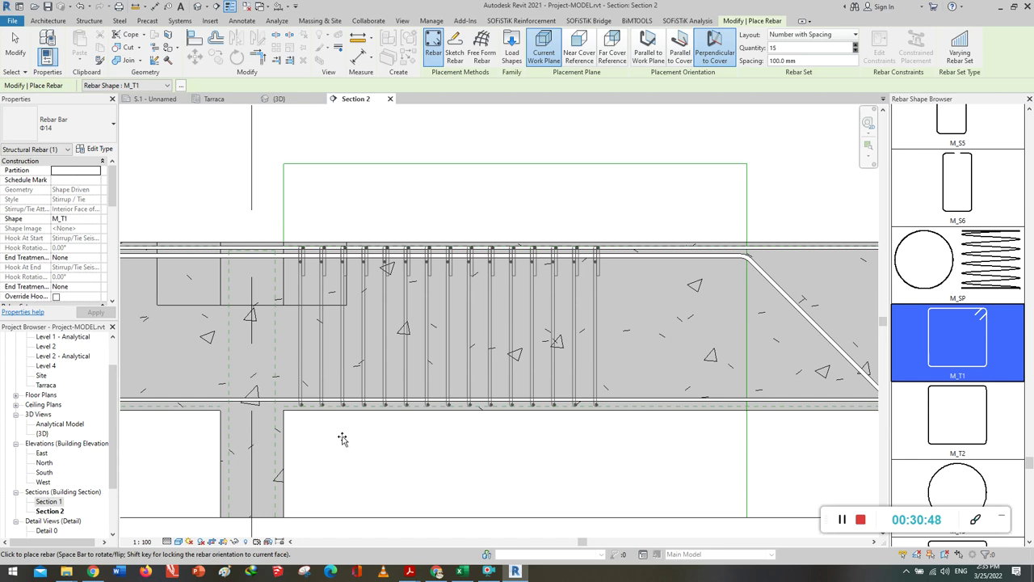
{"action": "left_click", "coordinate": [393, 243]}
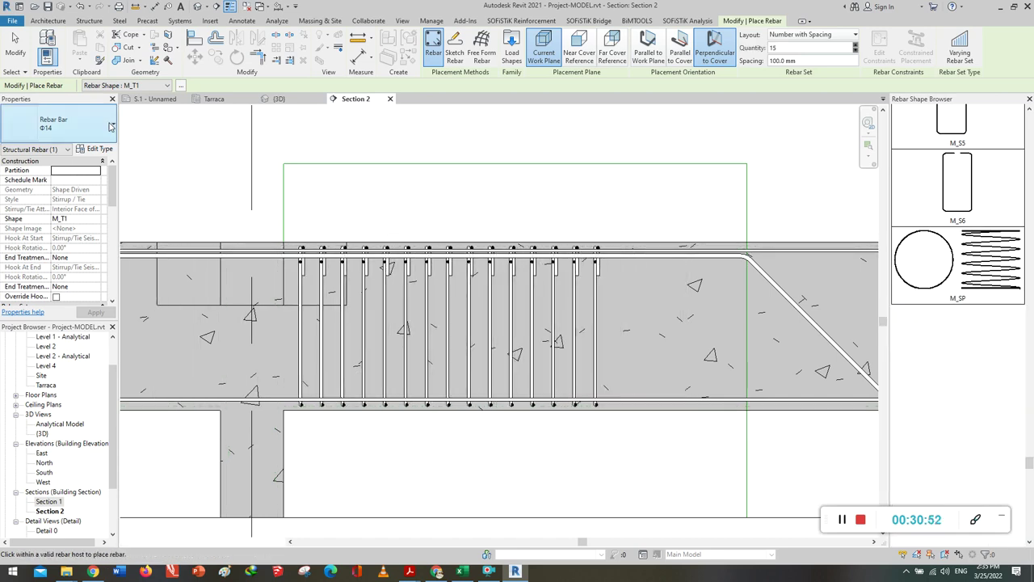
Switch the rebar bar type to Stafe Φ8.
{"action": "left_click", "coordinate": [111, 126]}
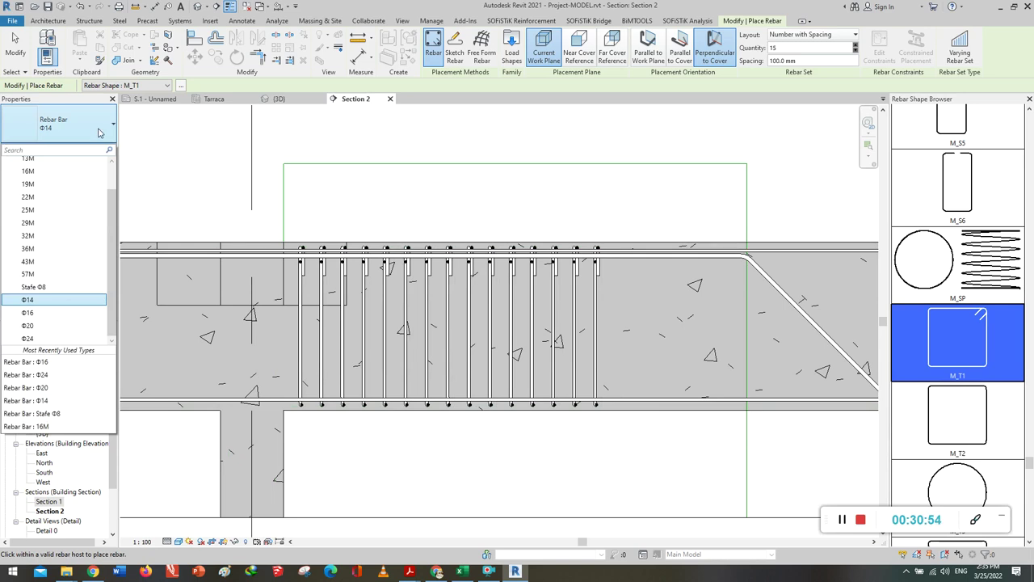
{"action": "left_click", "coordinate": [33, 287]}
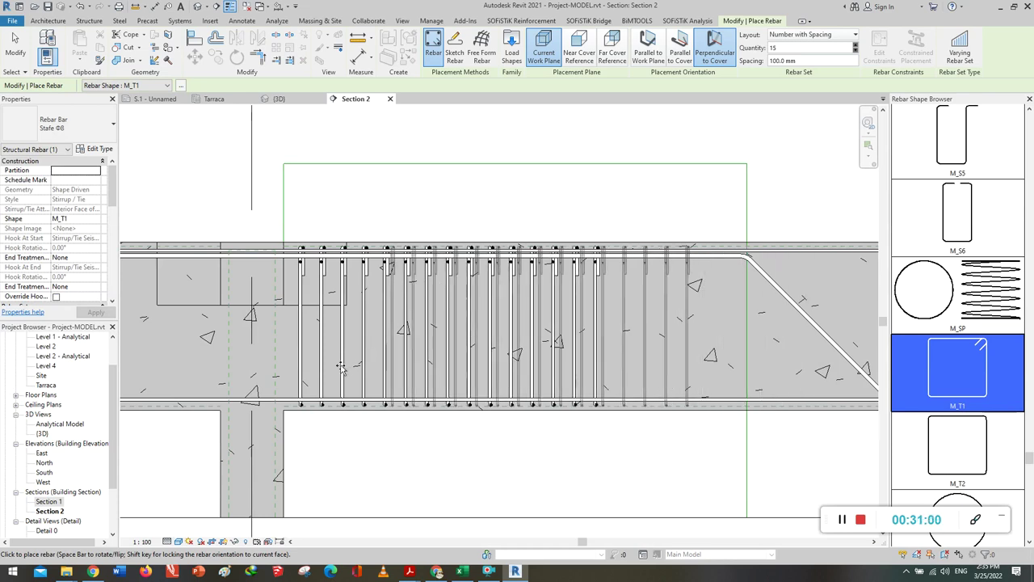
{"action": "scroll", "coordinate": [331, 368], "scroll_direction": "down", "scroll_amount": 2}
{"action": "scroll", "coordinate": [312, 375], "scroll_direction": "down", "scroll_amount": 2}
{"action": "scroll", "coordinate": [291, 384], "scroll_direction": "down", "scroll_amount": 2}
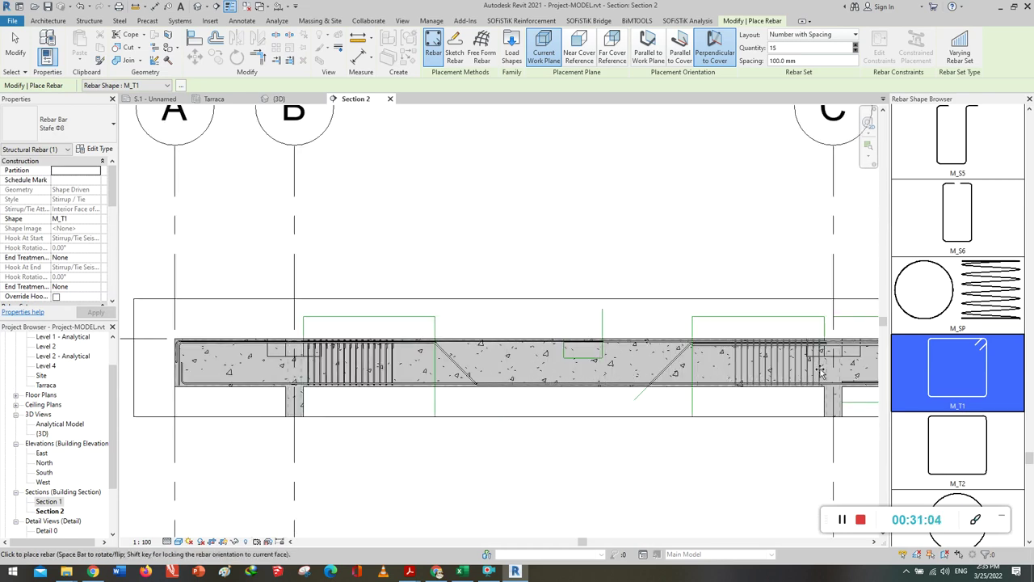
{"action": "scroll", "coordinate": [820, 370], "scroll_direction": "up", "scroll_amount": 2}
{"action": "scroll", "coordinate": [820, 368], "scroll_direction": "up", "scroll_amount": 2}
{"action": "scroll", "coordinate": [820, 370], "scroll_direction": "up", "scroll_amount": 1}
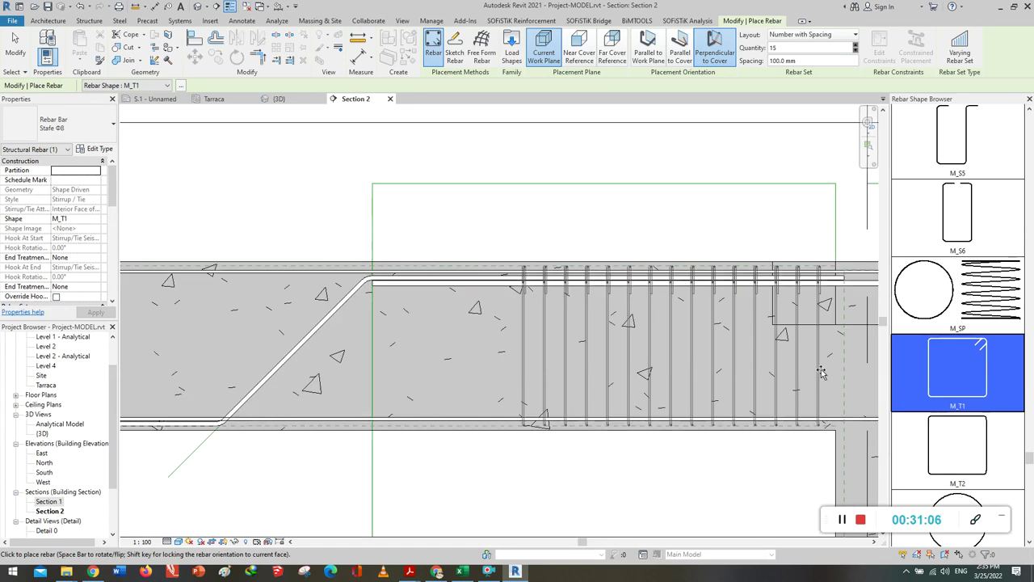
Place a second 15-stirrup M_T1 set near the beam's right support.
{"action": "left_click", "coordinate": [820, 372]}
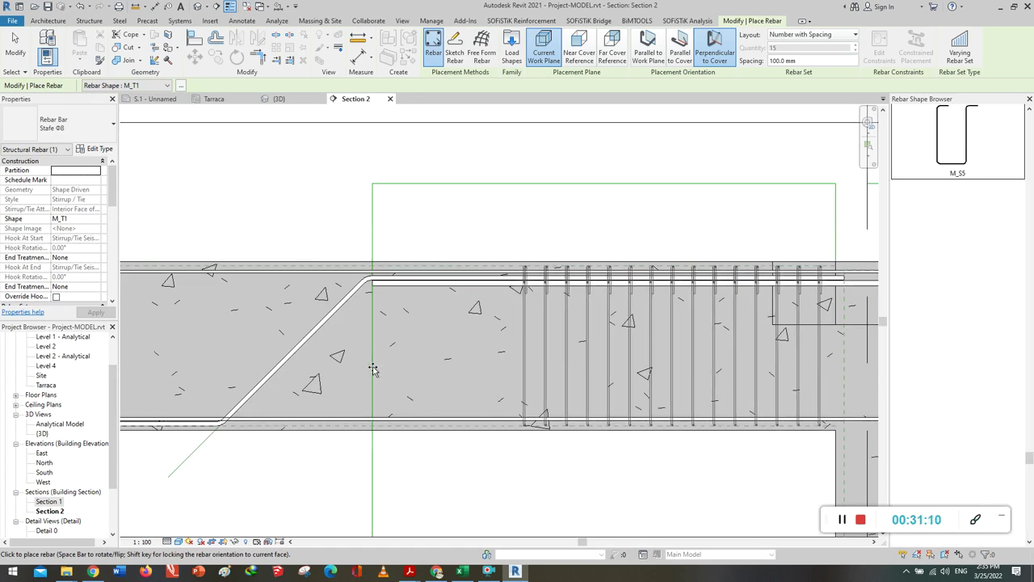
{"action": "scroll", "coordinate": [345, 376], "scroll_direction": "down", "scroll_amount": 2}
{"action": "scroll", "coordinate": [272, 390], "scroll_direction": "down", "scroll_amount": 2}
{"action": "scroll", "coordinate": [242, 396], "scroll_direction": "down", "scroll_amount": 1}
{"action": "scroll", "coordinate": [339, 396], "scroll_direction": "down", "scroll_amount": 2}
{"action": "scroll", "coordinate": [436, 396], "scroll_direction": "up", "scroll_amount": 2}
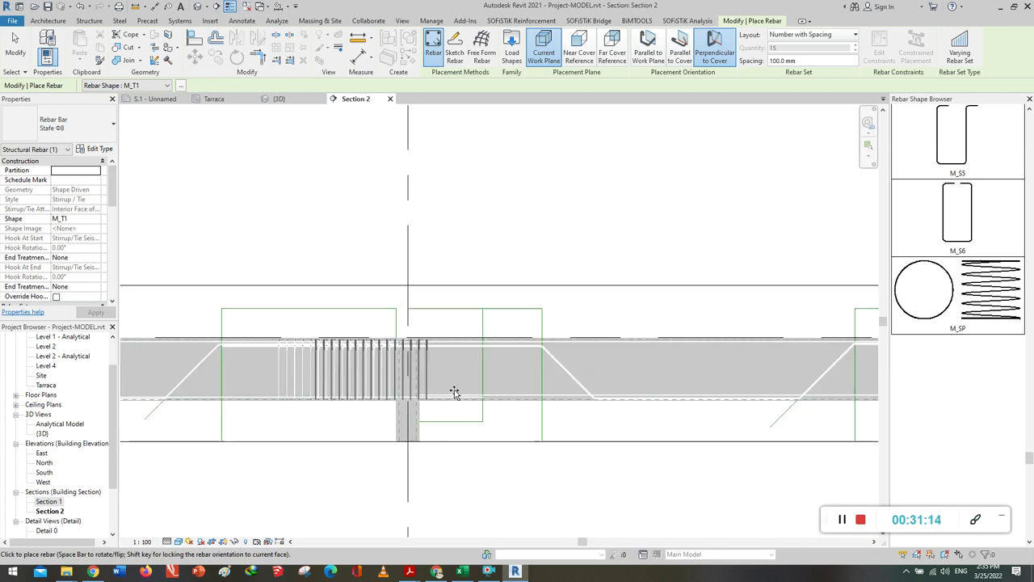
{"action": "scroll", "coordinate": [477, 388], "scroll_direction": "up", "scroll_amount": 2}
{"action": "scroll", "coordinate": [487, 386], "scroll_direction": "up", "scroll_amount": 2}
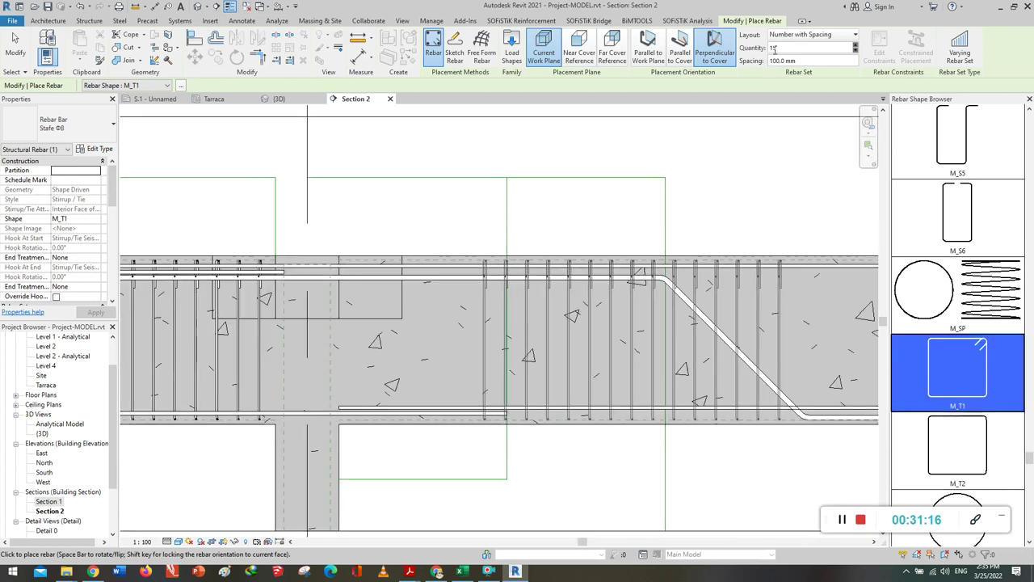
Set the stirrup quantity to 12 and place the set near the beam's left end.
{"action": "left_click_drag", "start_coordinate": [782, 47], "coordinate": [757, 53]}
{"action": "type", "text": "12"}
{"action": "key", "text": "Return"}
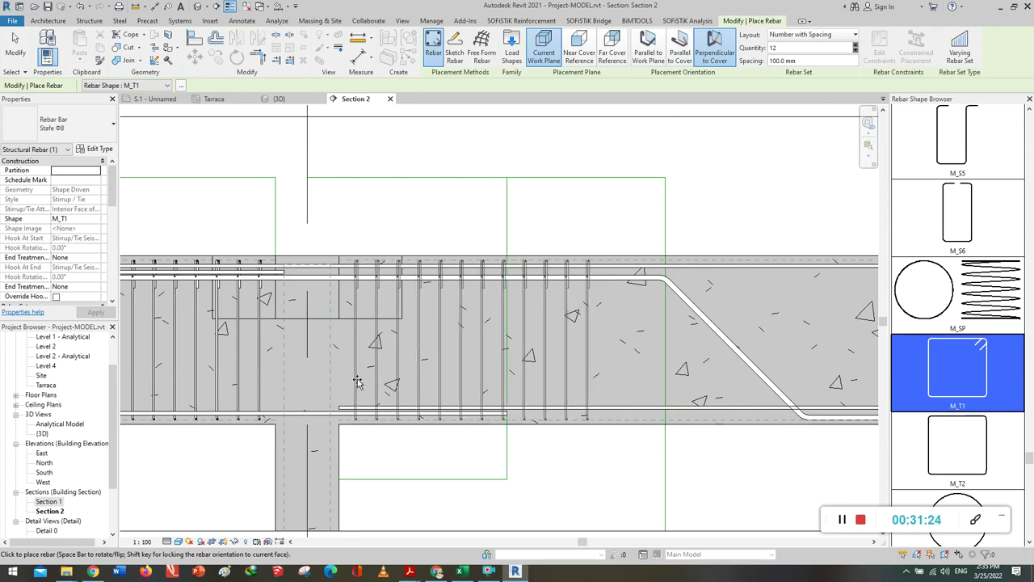
{"action": "left_click", "coordinate": [358, 382]}
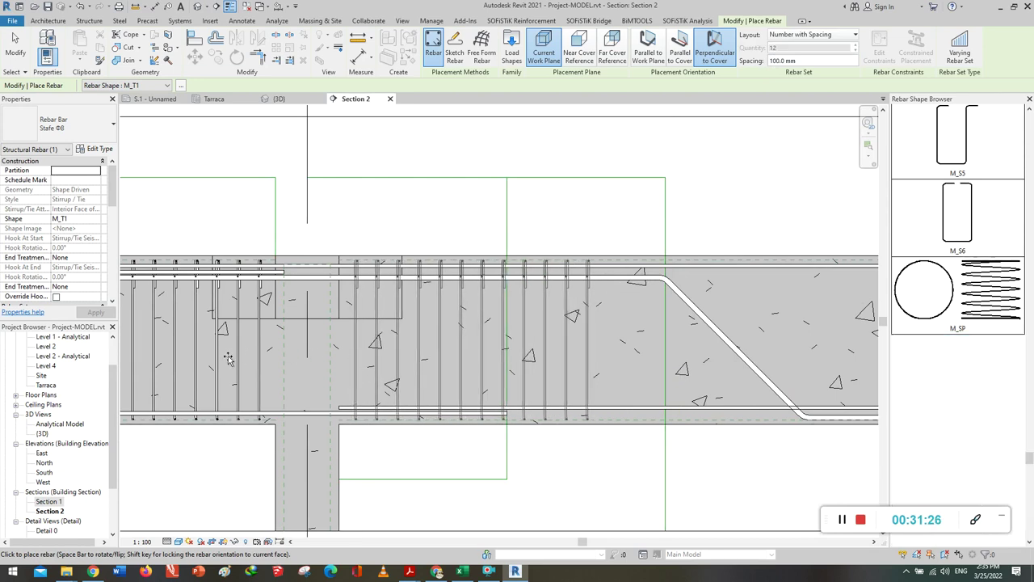
{"action": "scroll", "coordinate": [214, 365], "scroll_direction": "down", "scroll_amount": 2}
{"action": "scroll", "coordinate": [214, 367], "scroll_direction": "down", "scroll_amount": 2}
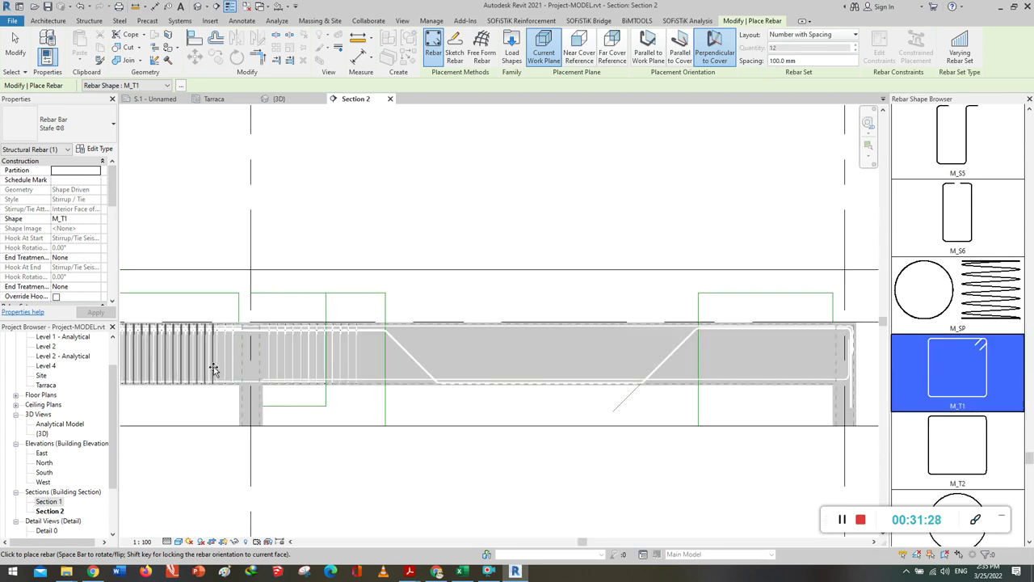
{"action": "scroll", "coordinate": [818, 361], "scroll_direction": "up", "scroll_amount": 2}
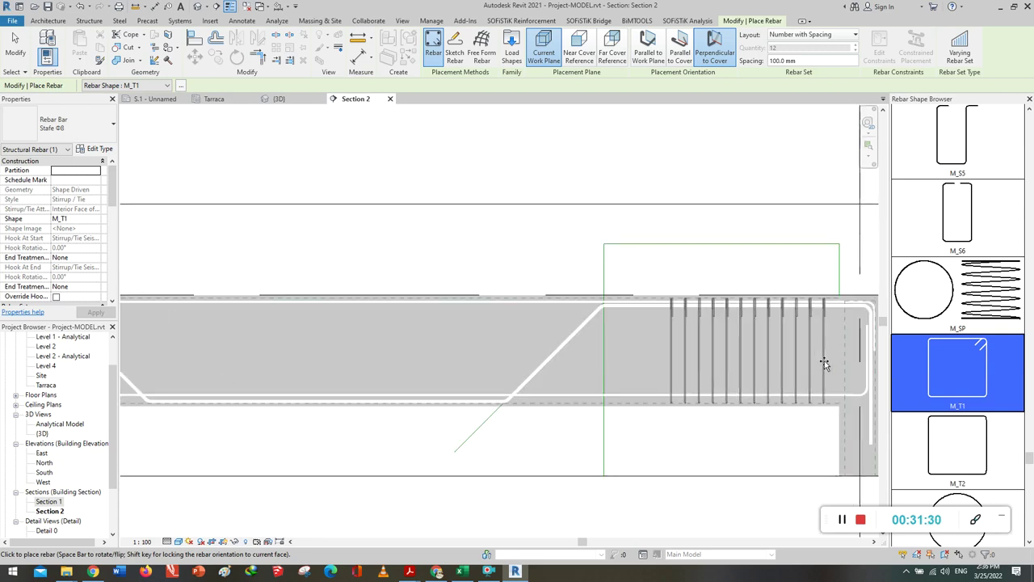
{"action": "scroll", "coordinate": [822, 363], "scroll_direction": "up", "scroll_amount": 2}
{"action": "scroll", "coordinate": [825, 363], "scroll_direction": "up", "scroll_amount": 1}
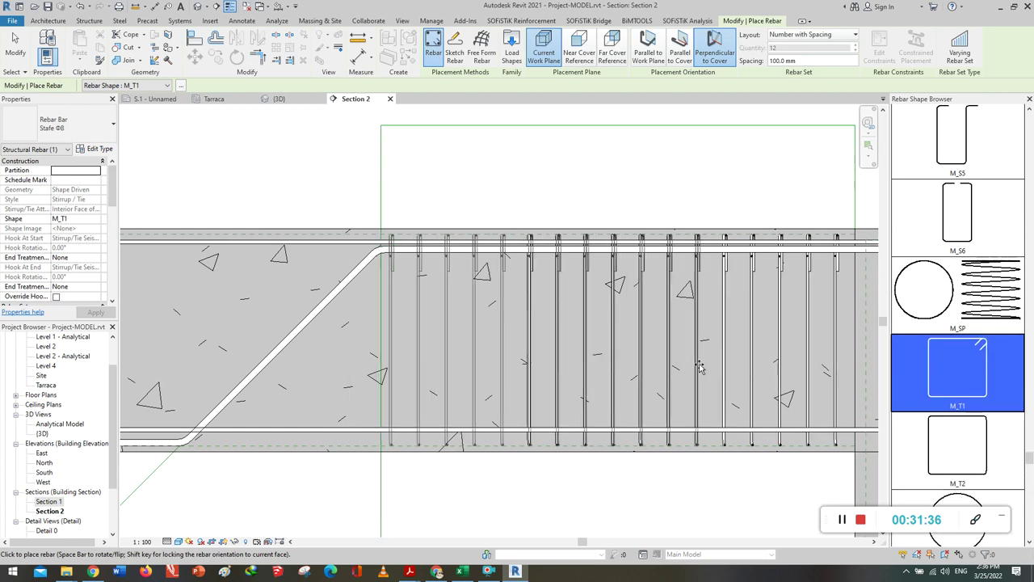
{"action": "scroll", "coordinate": [703, 368], "scroll_direction": "down", "scroll_amount": 1}
{"action": "scroll", "coordinate": [714, 370], "scroll_direction": "down", "scroll_amount": 1}
{"action": "scroll", "coordinate": [714, 370], "scroll_direction": "down", "scroll_amount": 1}
{"action": "scroll", "coordinate": [716, 370], "scroll_direction": "down", "scroll_amount": 1}
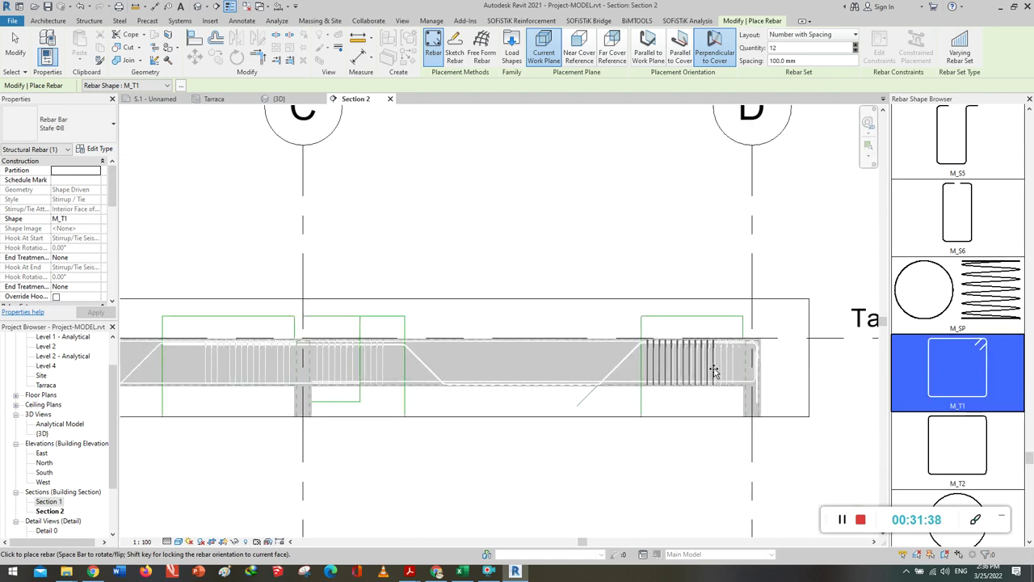
{"action": "scroll", "coordinate": [719, 370], "scroll_direction": "down", "scroll_amount": 1}
{"action": "scroll", "coordinate": [724, 370], "scroll_direction": "down", "scroll_amount": 1}
{"action": "scroll", "coordinate": [725, 370], "scroll_direction": "down", "scroll_amount": 1}
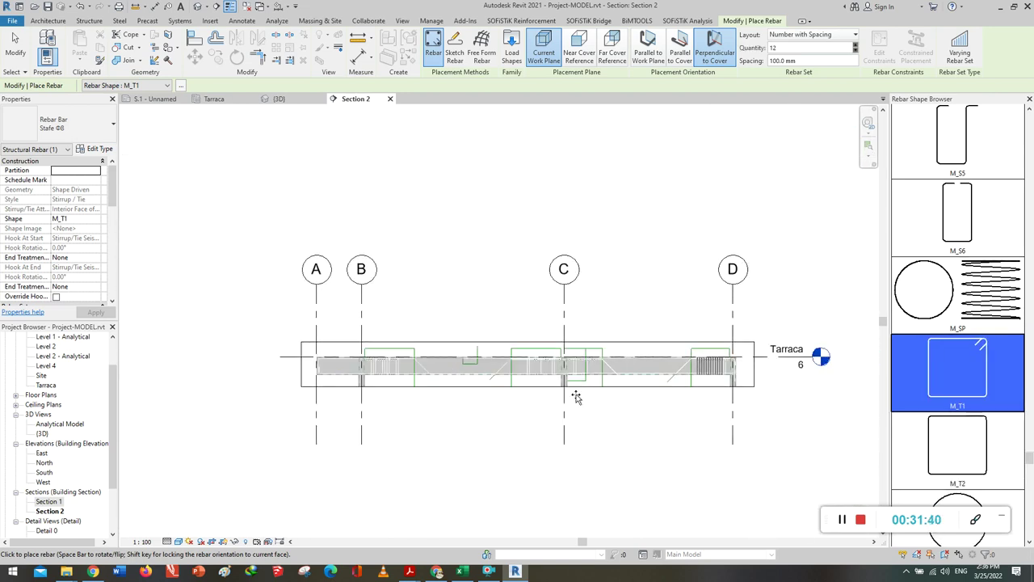
{"action": "scroll", "coordinate": [329, 363], "scroll_direction": "up", "scroll_amount": 1}
{"action": "scroll", "coordinate": [329, 364], "scroll_direction": "up", "scroll_amount": 1}
{"action": "scroll", "coordinate": [328, 363], "scroll_direction": "up", "scroll_amount": 3}
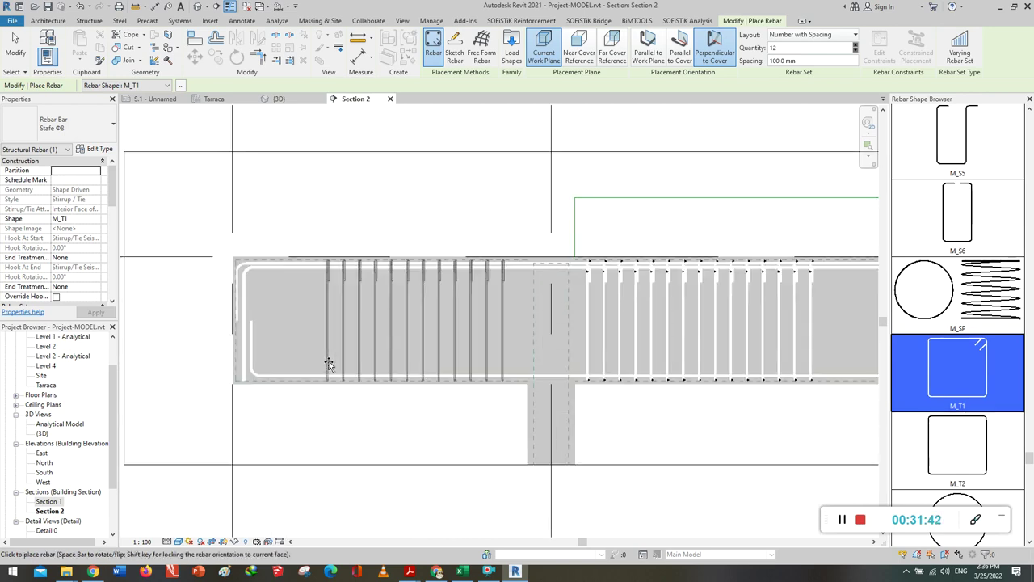
{"action": "scroll", "coordinate": [329, 364], "scroll_direction": "up", "scroll_amount": 1}
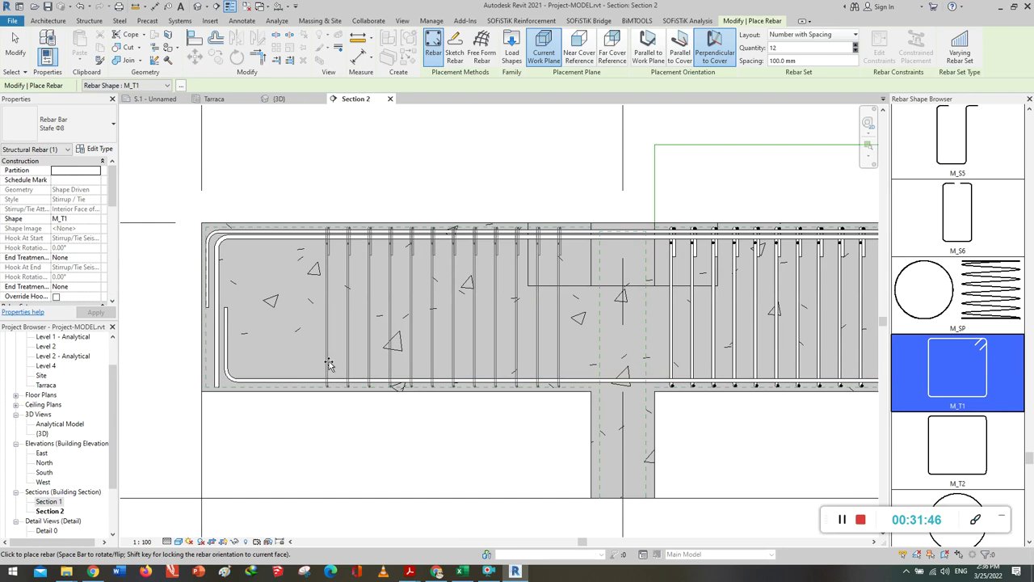
Place a Number with Spacing set of 17 stirrups at 100.0 mm at the beam's left end.
{"action": "left_click", "coordinate": [810, 38]}
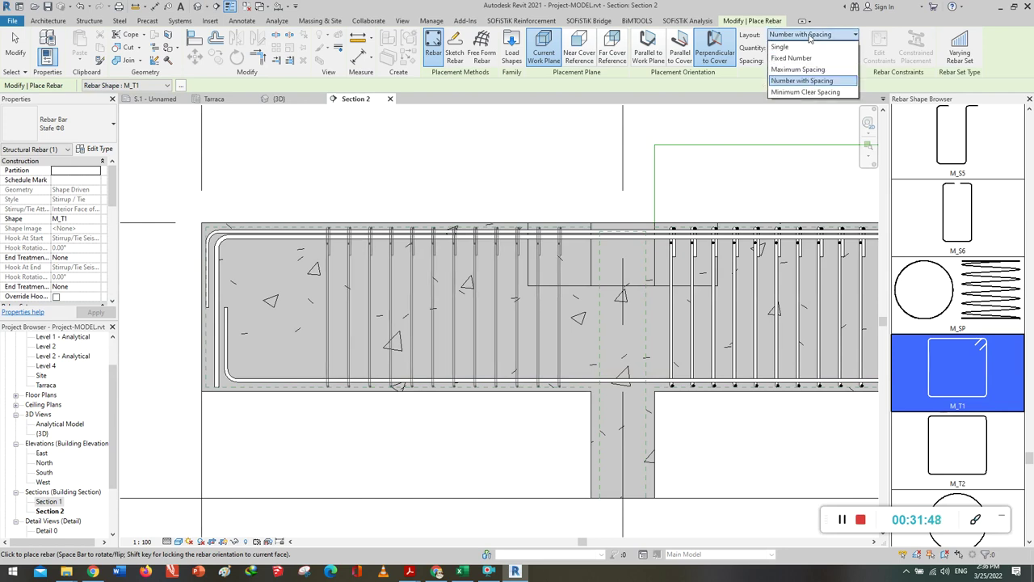
{"action": "left_click", "coordinate": [809, 92]}
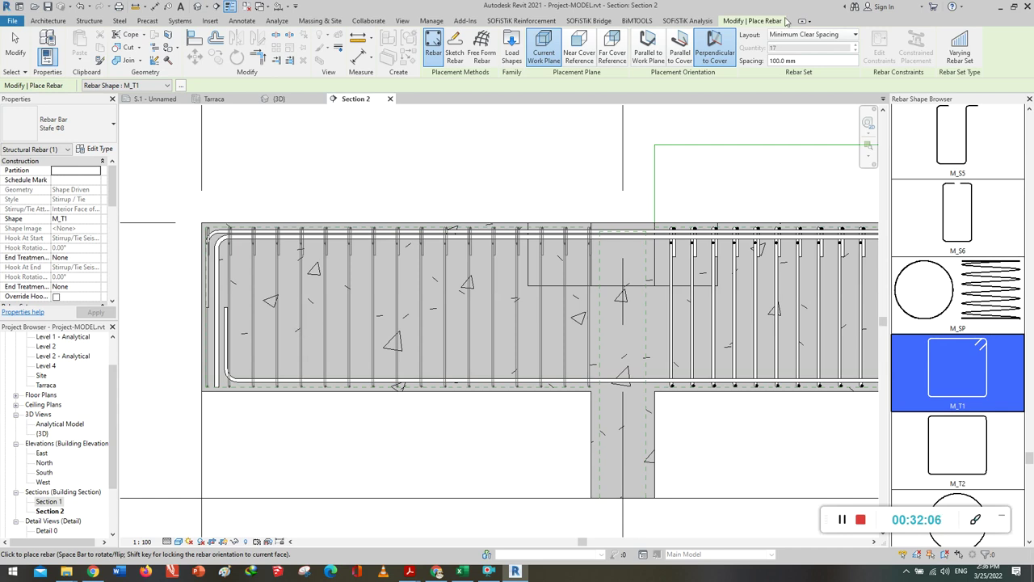
{"action": "left_click", "coordinate": [802, 37]}
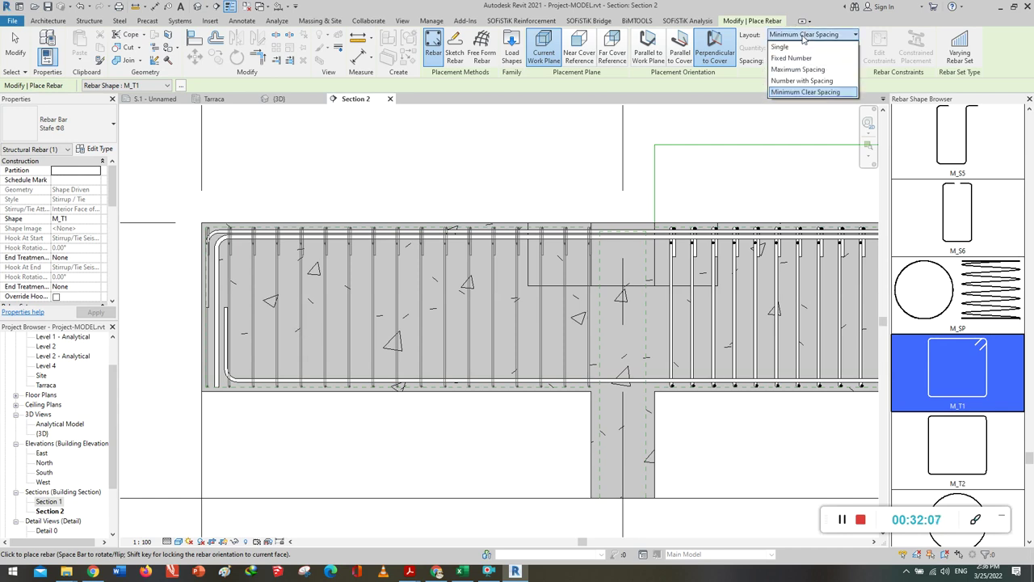
{"action": "left_click", "coordinate": [800, 81]}
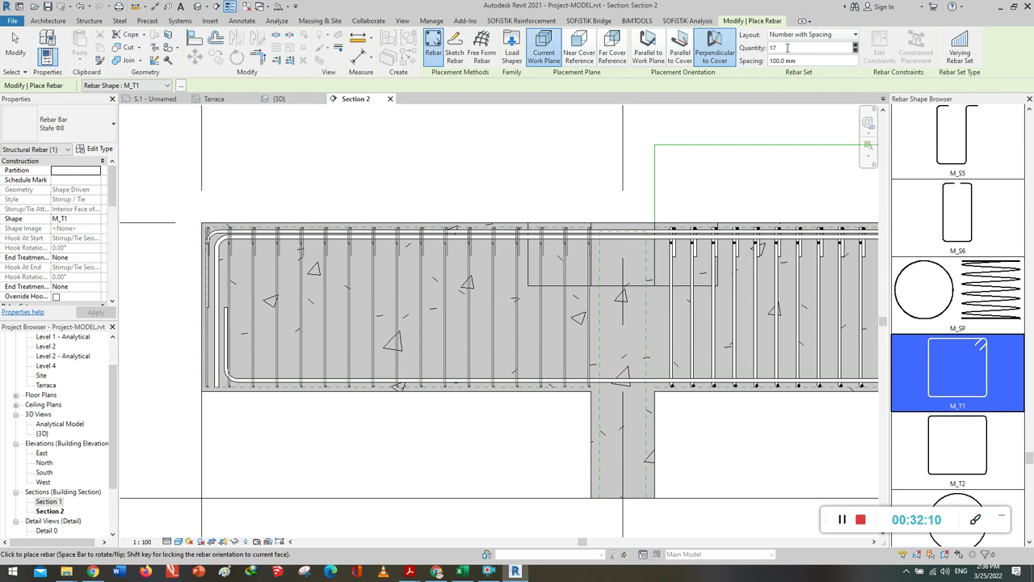
{"action": "double_click", "coordinate": [788, 47]}
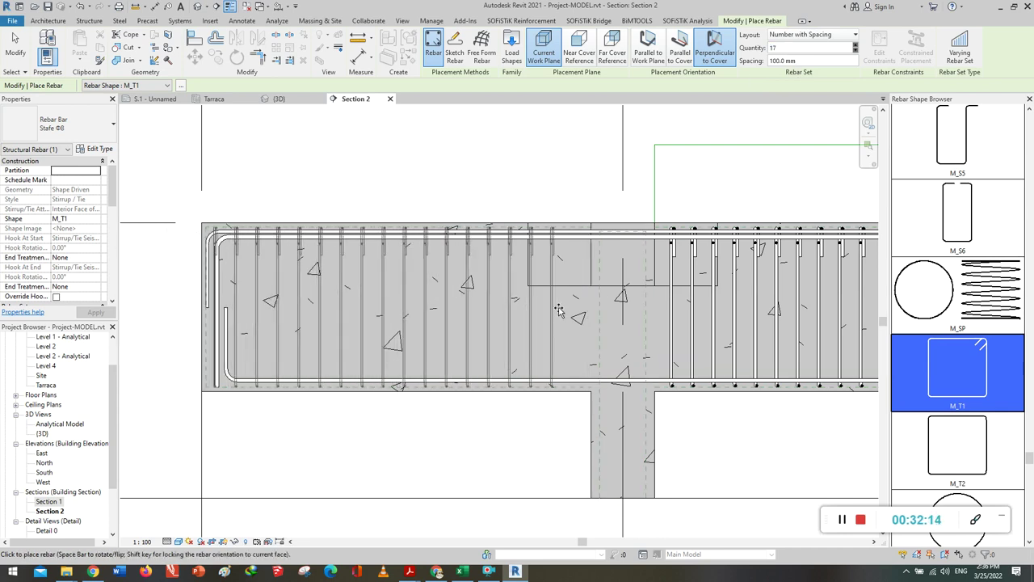
{"action": "key", "text": "space"}
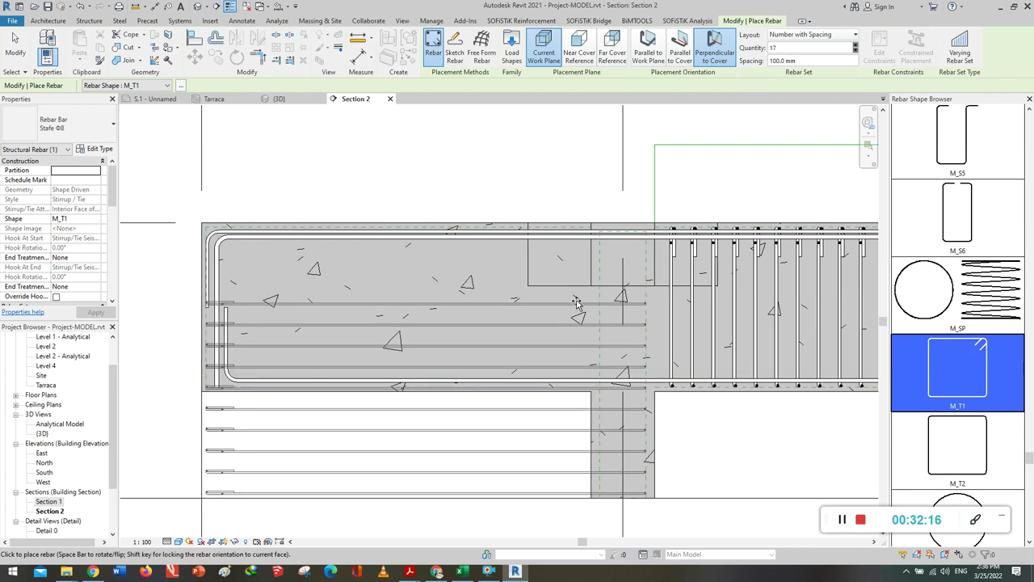
{"action": "key", "text": "space"}
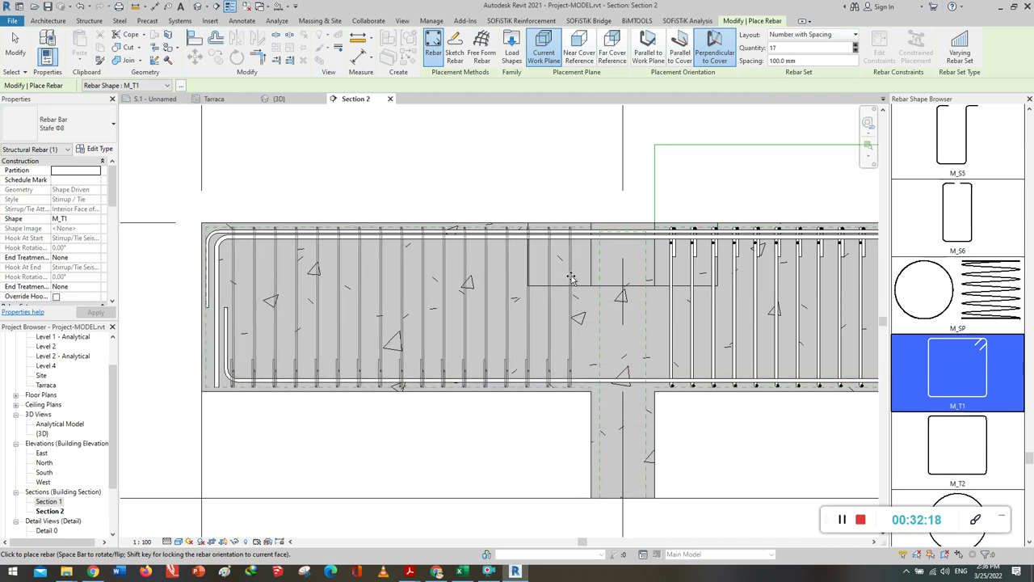
{"action": "left_click", "coordinate": [575, 326]}
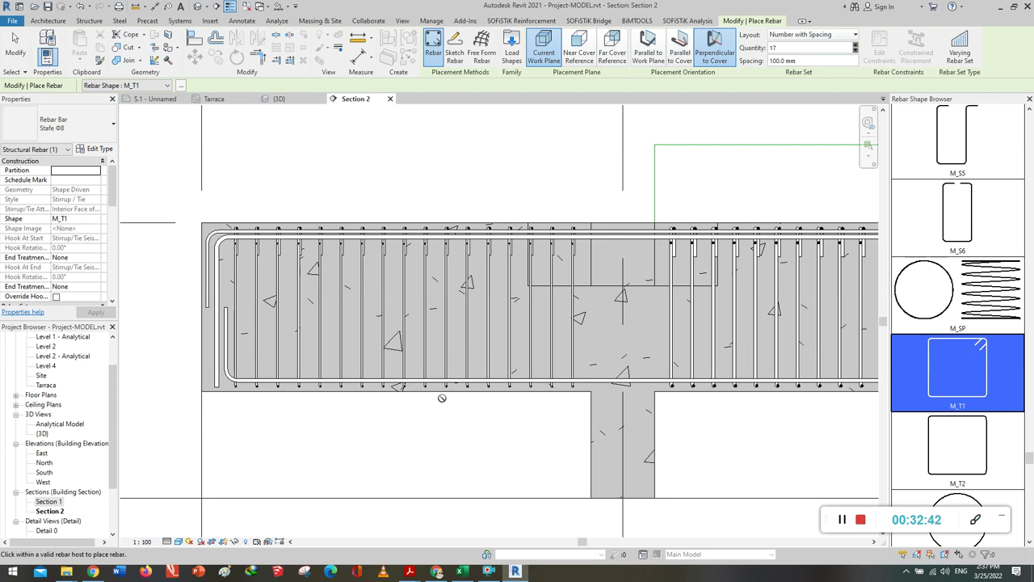
Change the stirrup set spacing from 100.0 to 250 mm.
{"action": "scroll", "coordinate": [222, 377], "scroll_direction": "down", "scroll_amount": 4}
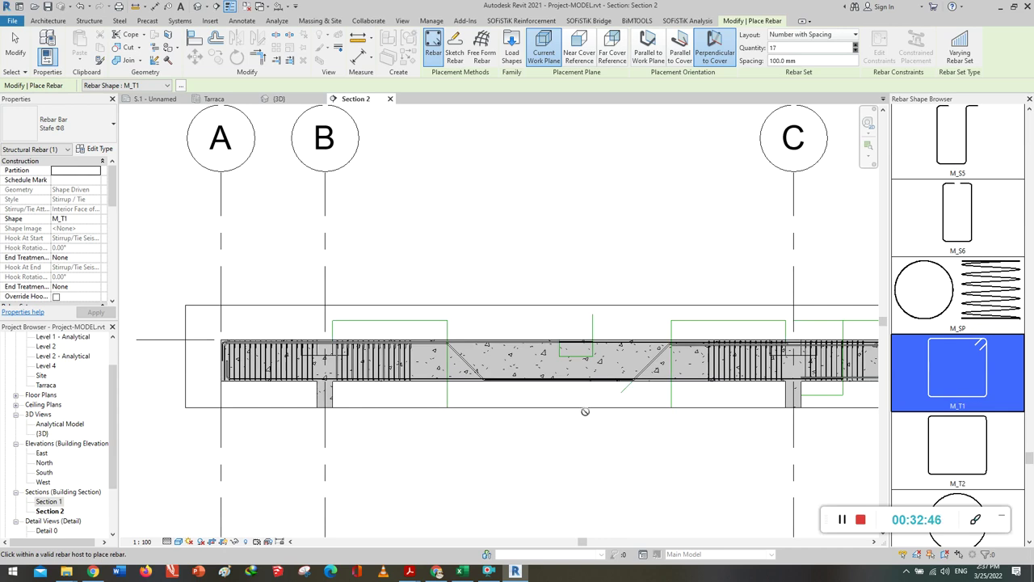
{"action": "scroll", "coordinate": [618, 399], "scroll_direction": "up", "scroll_amount": 2}
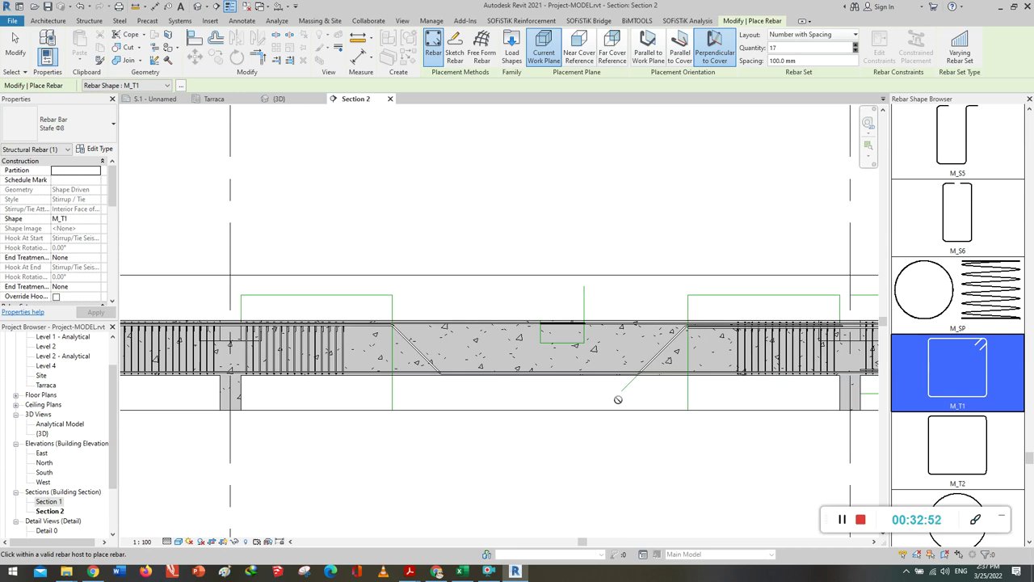
{"action": "left_click", "coordinate": [795, 61]}
{"action": "left_click", "coordinate": [782, 60]}
{"action": "left_click_drag", "start_coordinate": [780, 60], "coordinate": [761, 64]}
{"action": "type", "text": "250"}
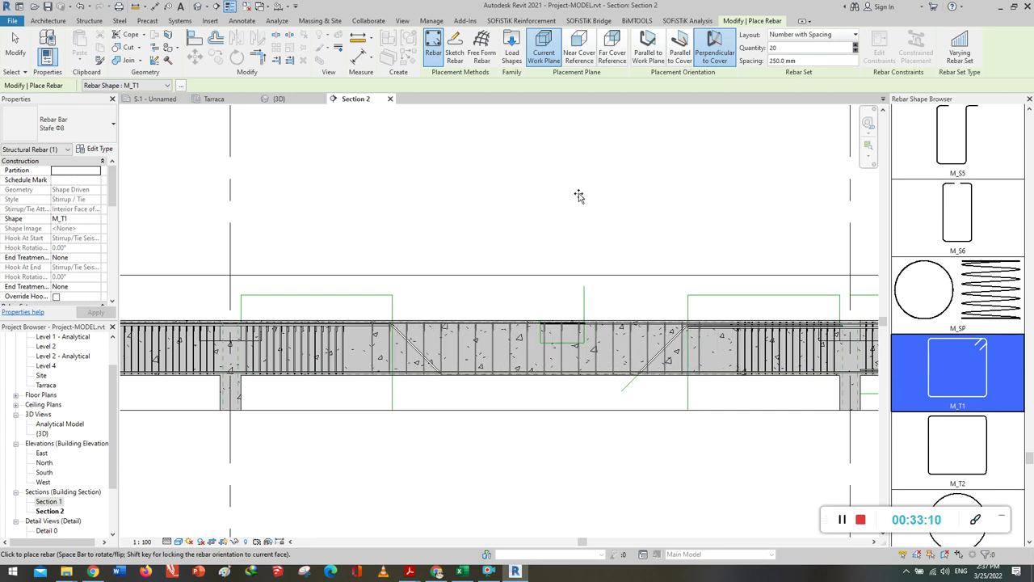
{"action": "double_click", "coordinate": [768, 49]}
{"action": "type", "text": "22"}
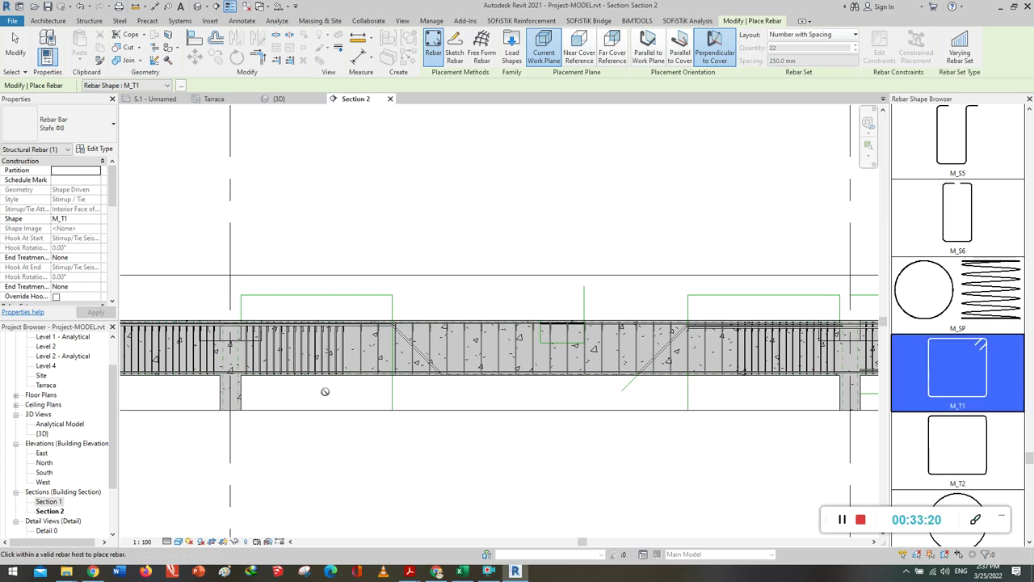
Place the 22-stirrup M_T1 set in the beam's middle span and exit rebar placement.
{"action": "scroll", "coordinate": [238, 400], "scroll_direction": "down", "scroll_amount": 1}
{"action": "scroll", "coordinate": [234, 408], "scroll_direction": "down", "scroll_amount": 2}
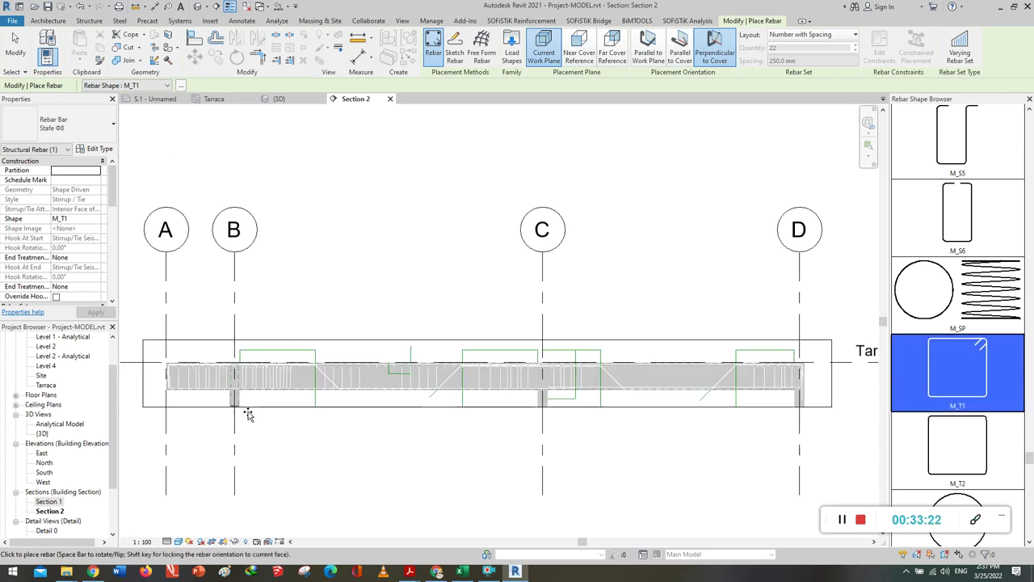
{"action": "scroll", "coordinate": [692, 396], "scroll_direction": "up", "scroll_amount": 2}
{"action": "scroll", "coordinate": [706, 394], "scroll_direction": "up", "scroll_amount": 1}
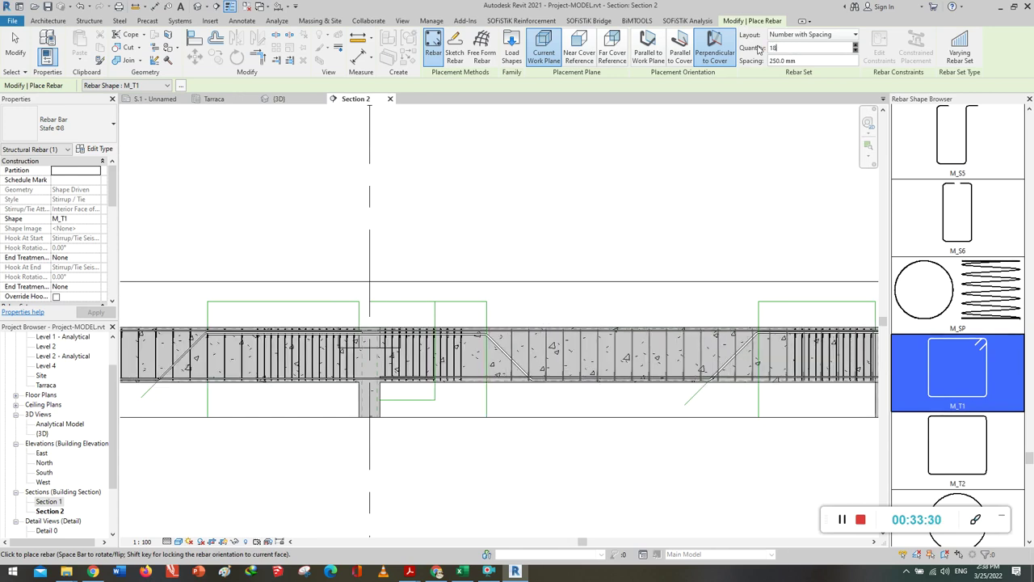
{"action": "left_click", "coordinate": [493, 399]}
{"action": "key", "text": "Escape"}
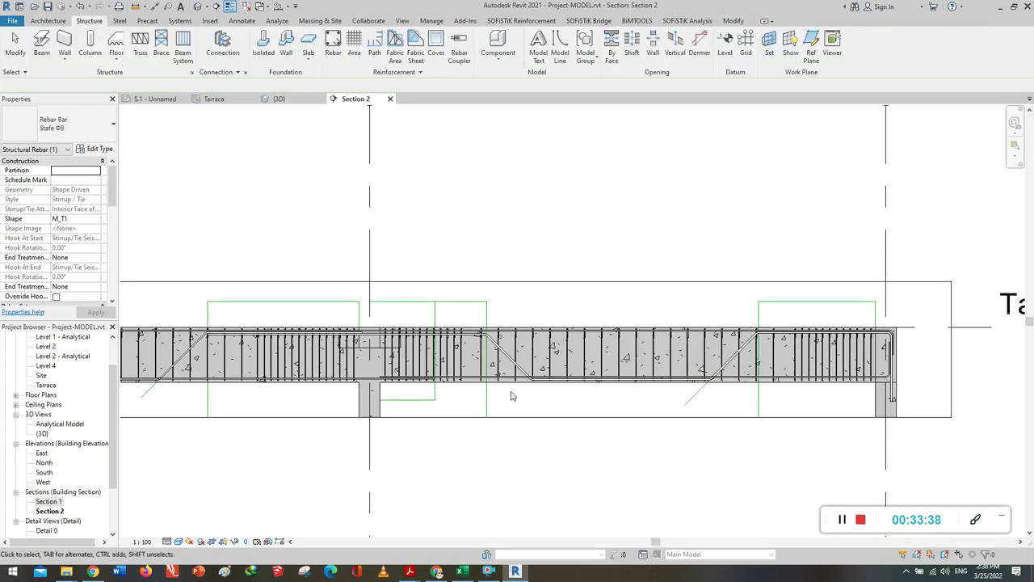
{"action": "key", "text": "Escape"}
{"action": "scroll", "coordinate": [661, 387], "scroll_direction": "down", "scroll_amount": 1}
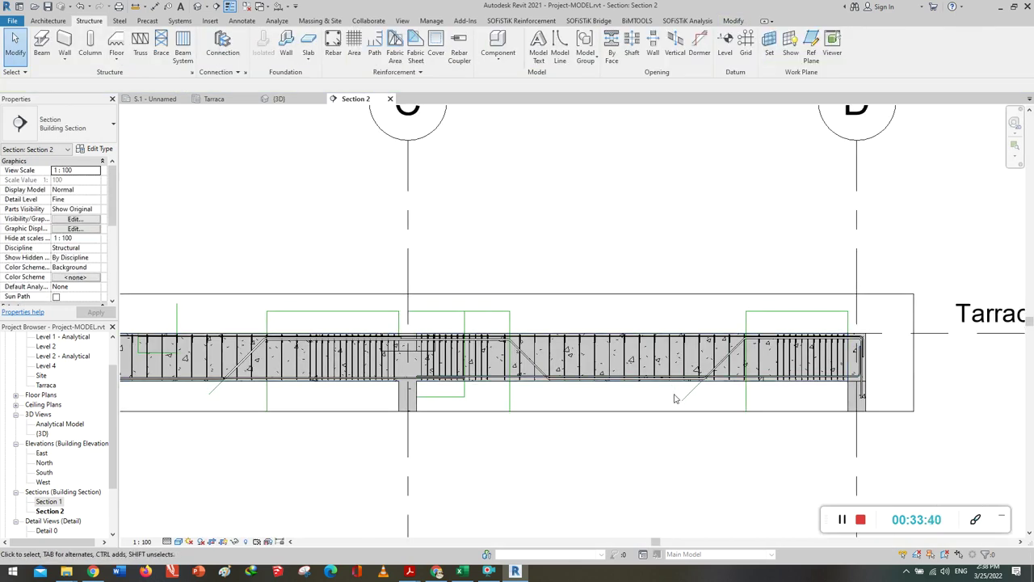
{"action": "scroll", "coordinate": [676, 398], "scroll_direction": "down", "scroll_amount": 1}
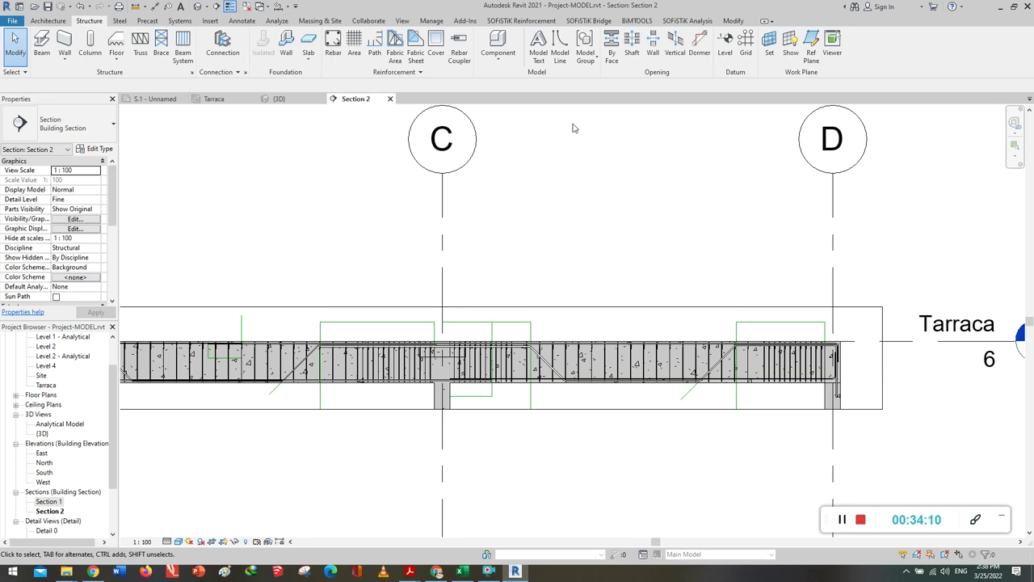
{"action": "scroll", "coordinate": [631, 349], "scroll_direction": "down", "scroll_amount": 2}
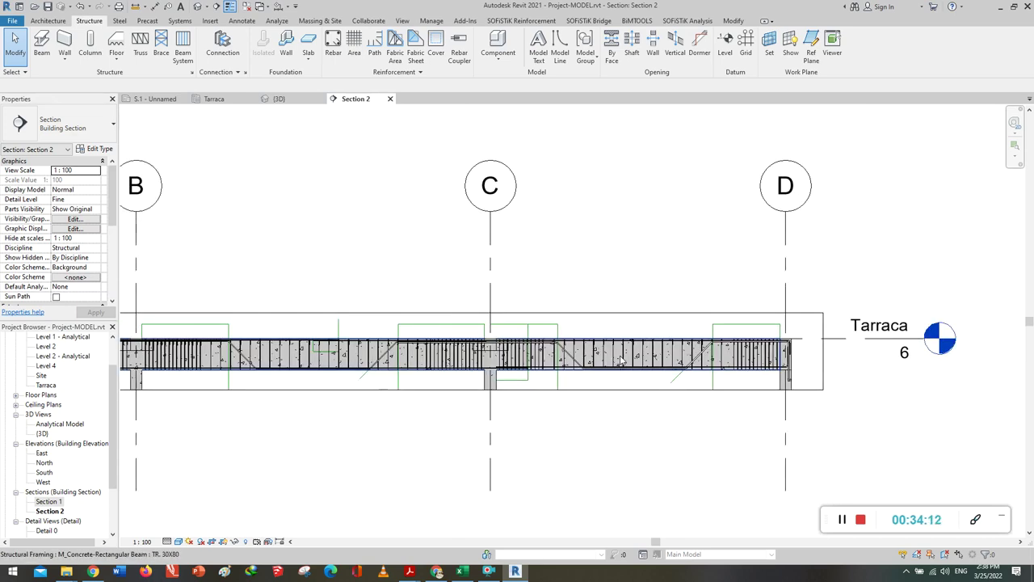
{"action": "scroll", "coordinate": [631, 349], "scroll_direction": "down", "scroll_amount": 1}
{"action": "scroll", "coordinate": [408, 355], "scroll_direction": "up", "scroll_amount": 4}
{"action": "scroll", "coordinate": [408, 355], "scroll_direction": "up", "scroll_amount": 4}
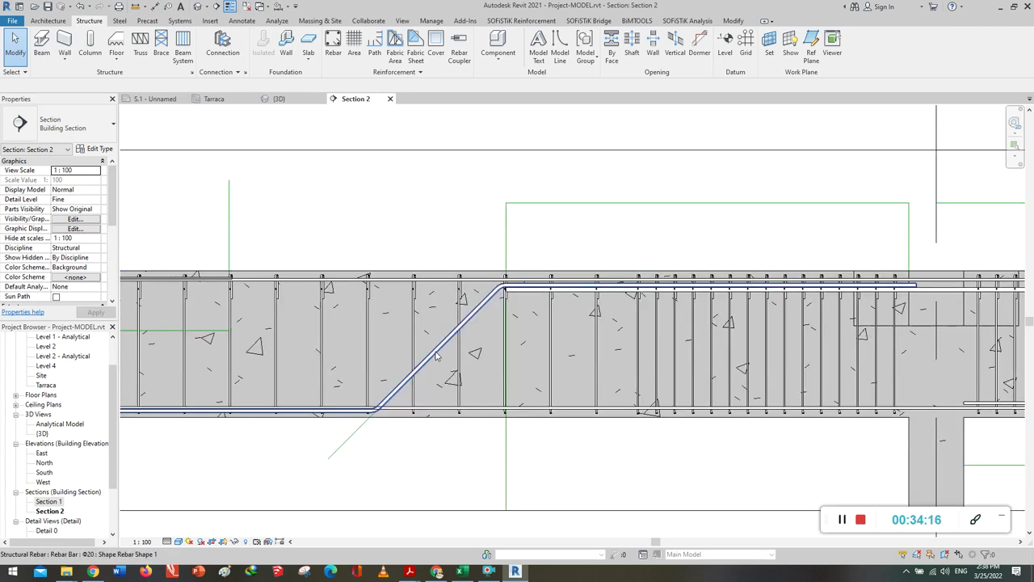
Override the first bent bar's graphics in this view with a red solid-fill surface pattern.
{"action": "left_click", "coordinate": [436, 356]}
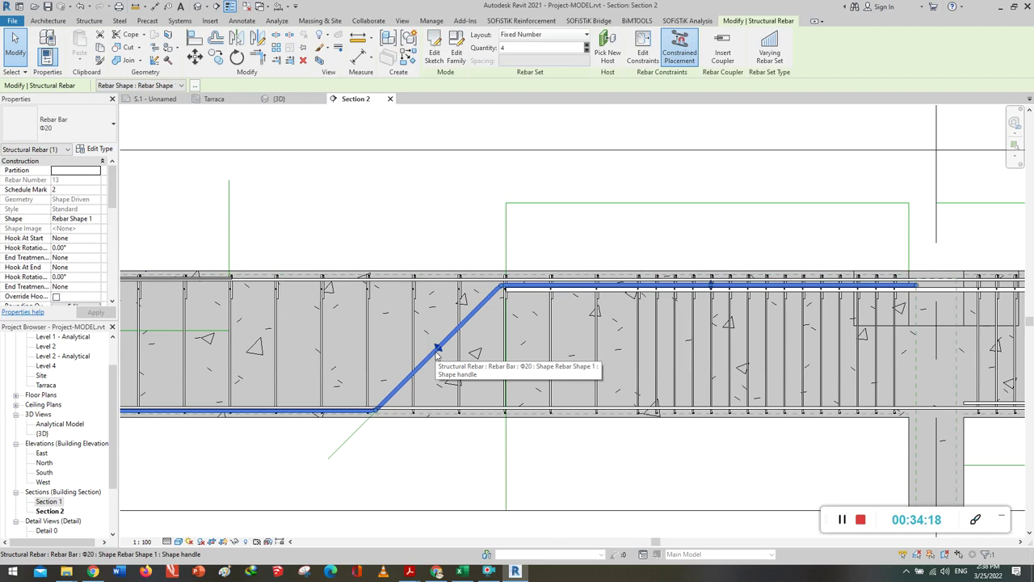
{"action": "right_click", "coordinate": [435, 354]}
{"action": "mouse_move", "coordinate": [491, 163]}
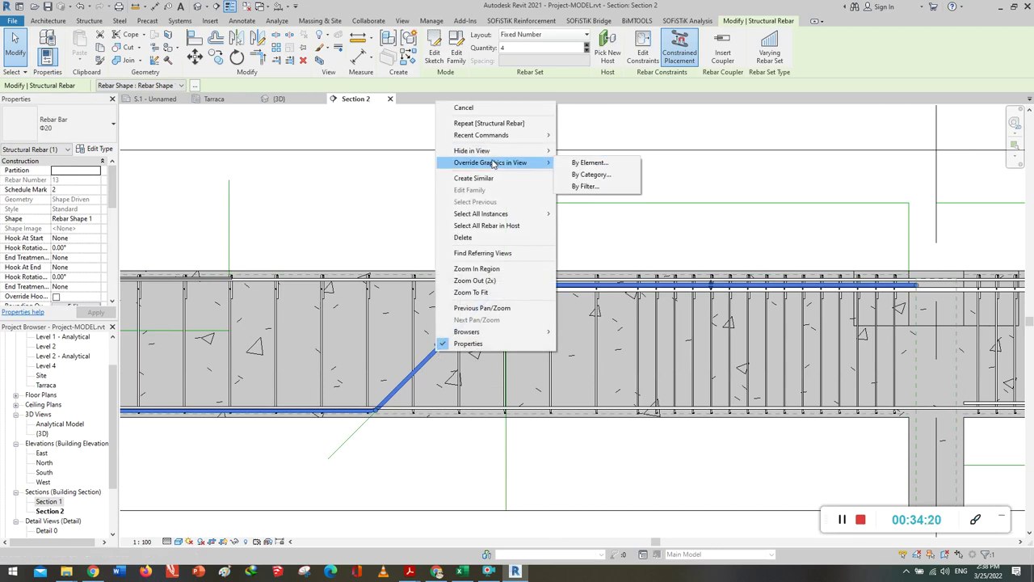
{"action": "left_click", "coordinate": [589, 163]}
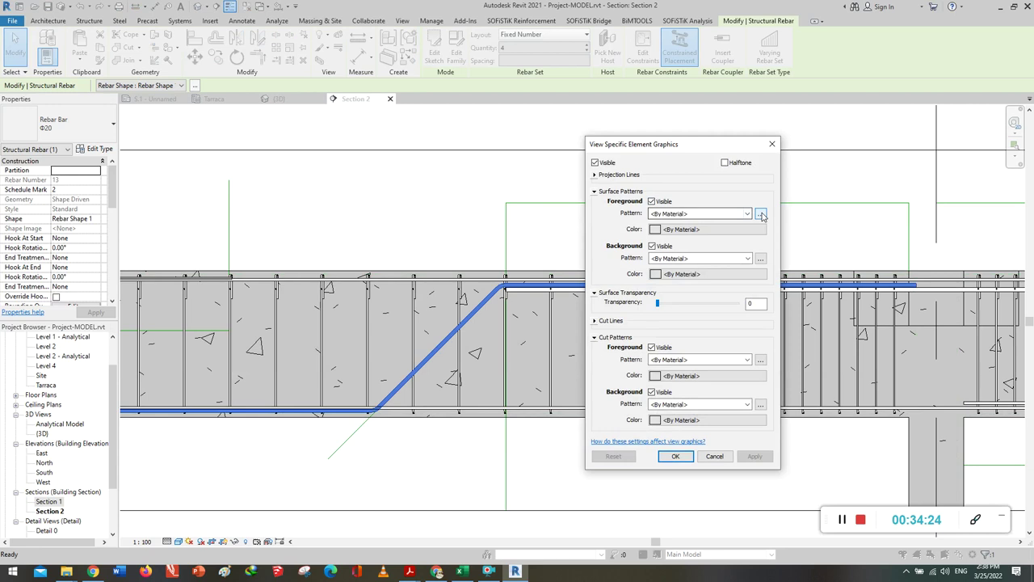
{"action": "left_click", "coordinate": [762, 215]}
{"action": "left_click", "coordinate": [726, 285]}
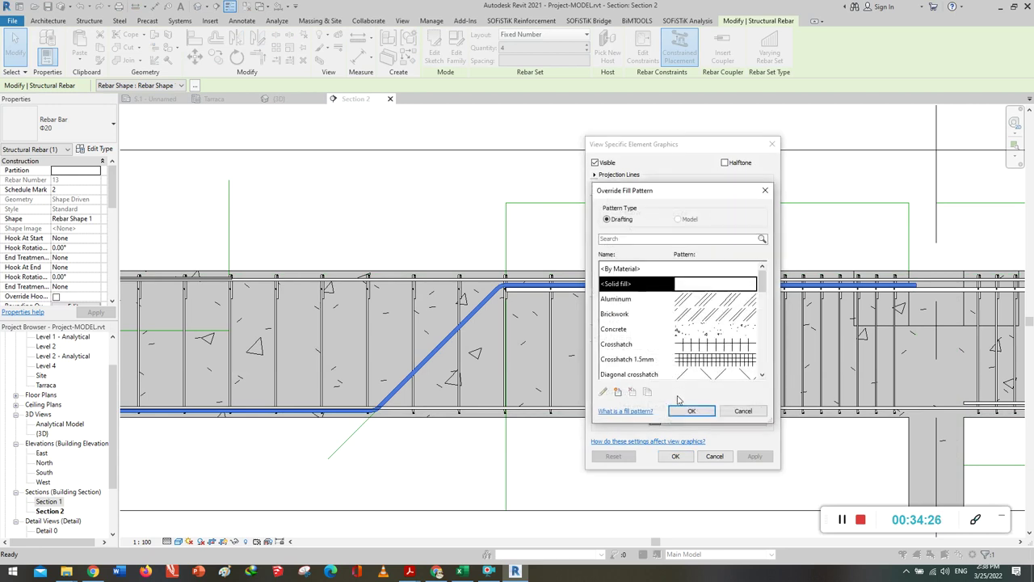
{"action": "left_click", "coordinate": [692, 410]}
{"action": "left_click", "coordinate": [681, 240]}
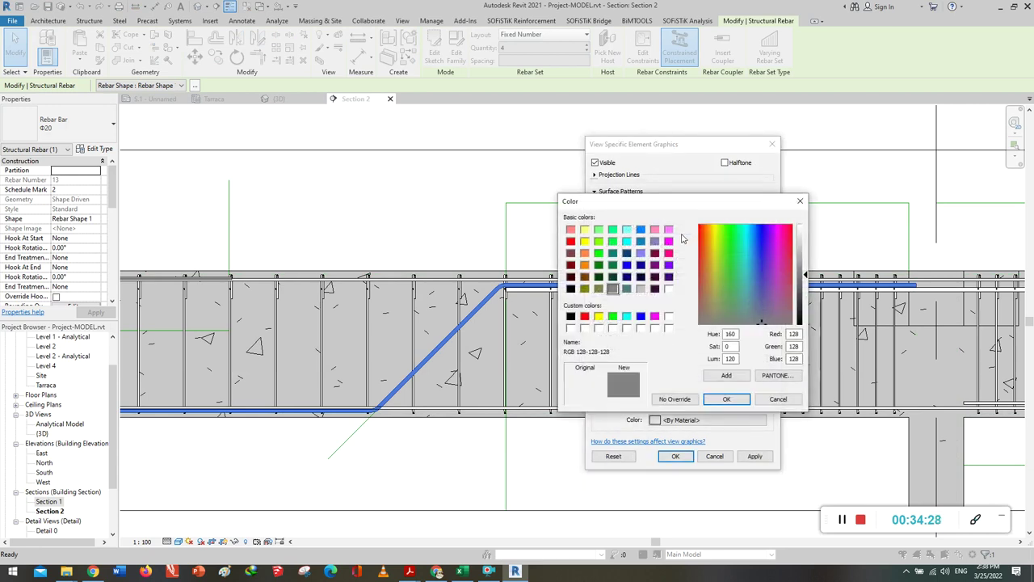
{"action": "left_click", "coordinate": [585, 316]}
{"action": "left_click", "coordinate": [727, 400]}
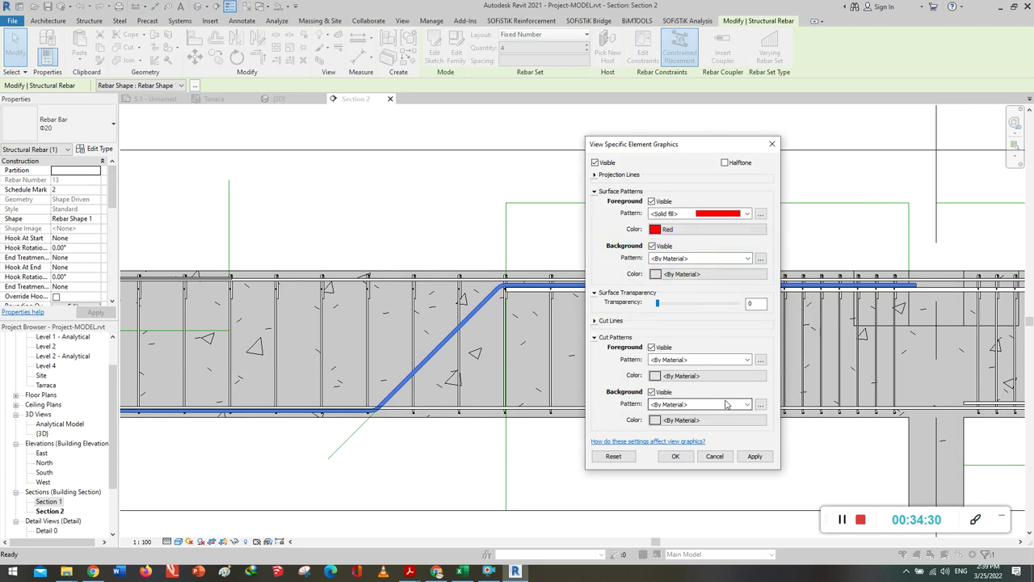
{"action": "left_click", "coordinate": [675, 457]}
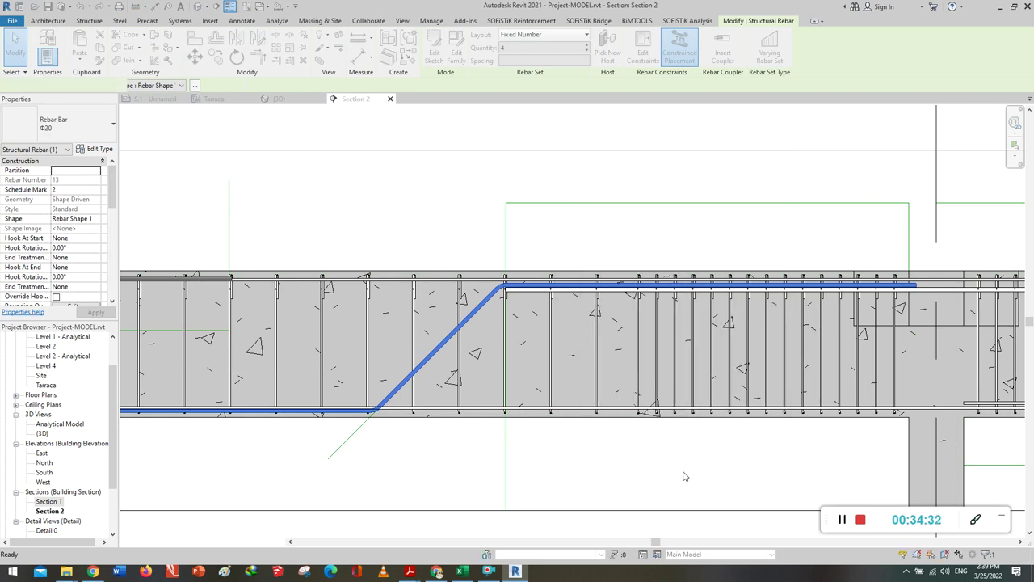
{"action": "left_click", "coordinate": [682, 477]}
{"action": "middle_click_drag", "start_coordinate": [771, 448], "coordinate": [548, 449]}
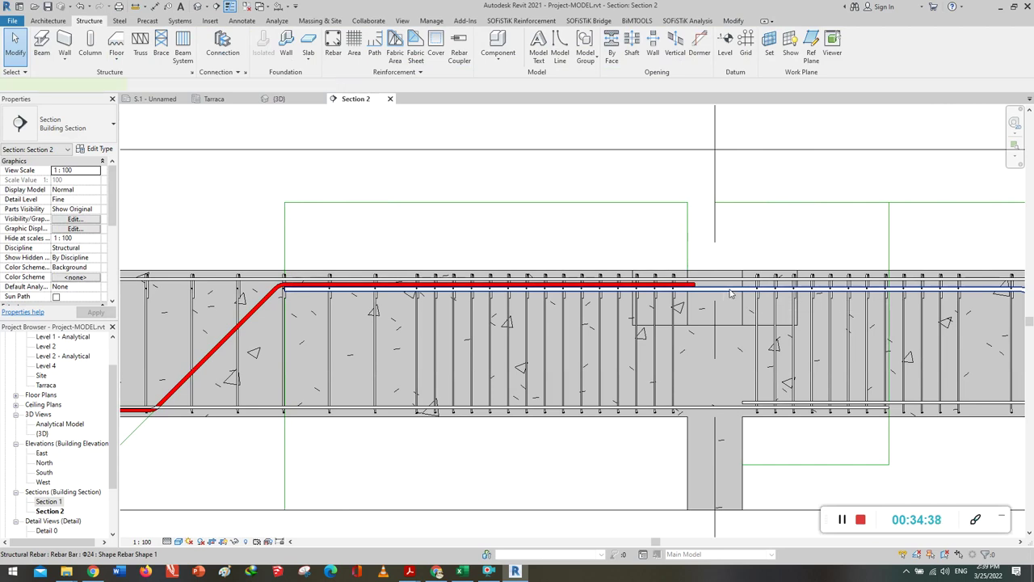
Give the Φ24 bar a By Element override with a solid-fill surface foreground pattern.
{"action": "left_click", "coordinate": [730, 293]}
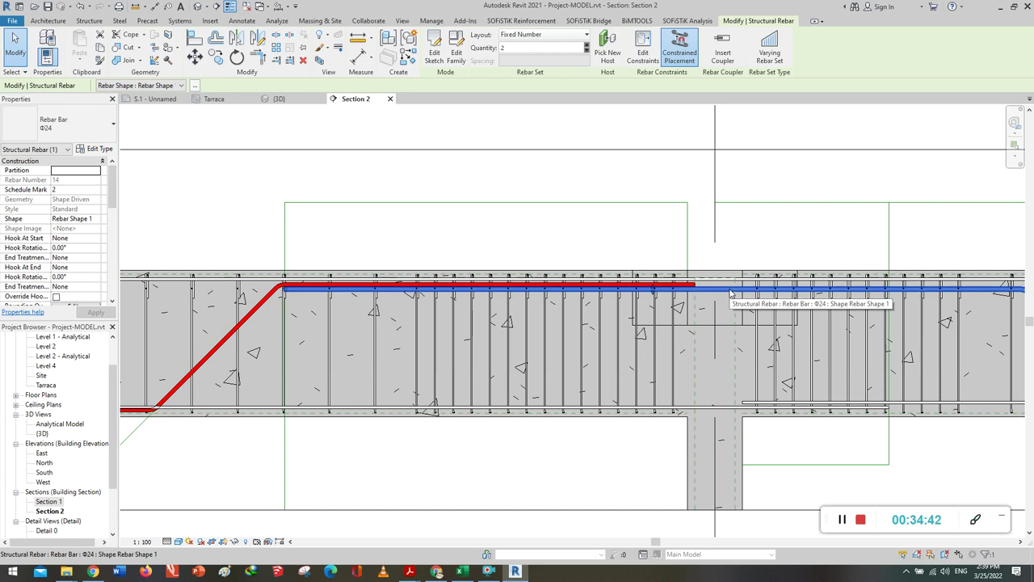
{"action": "right_click", "coordinate": [742, 253]}
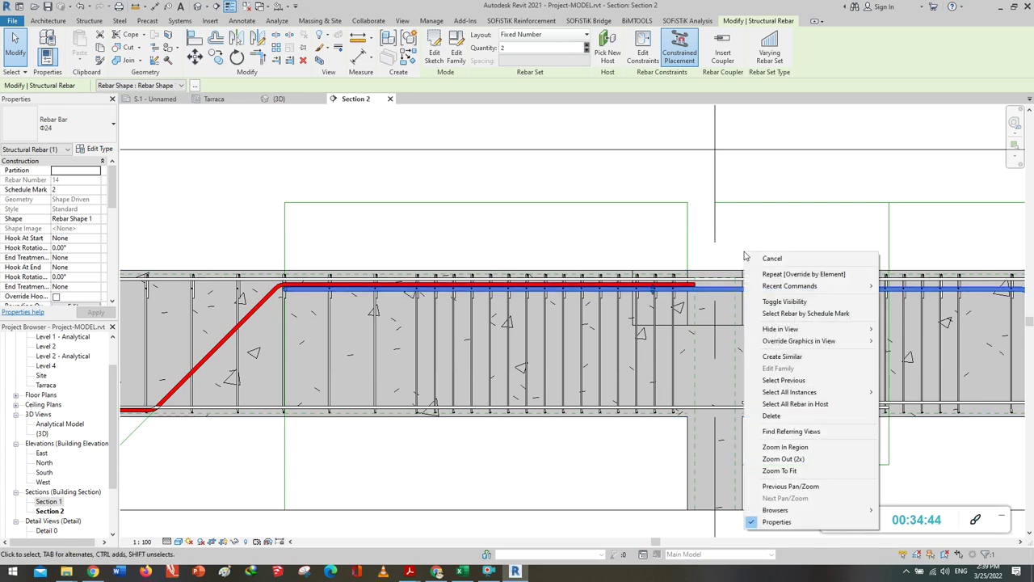
{"action": "mouse_move", "coordinate": [799, 341]}
{"action": "left_click", "coordinate": [900, 345]}
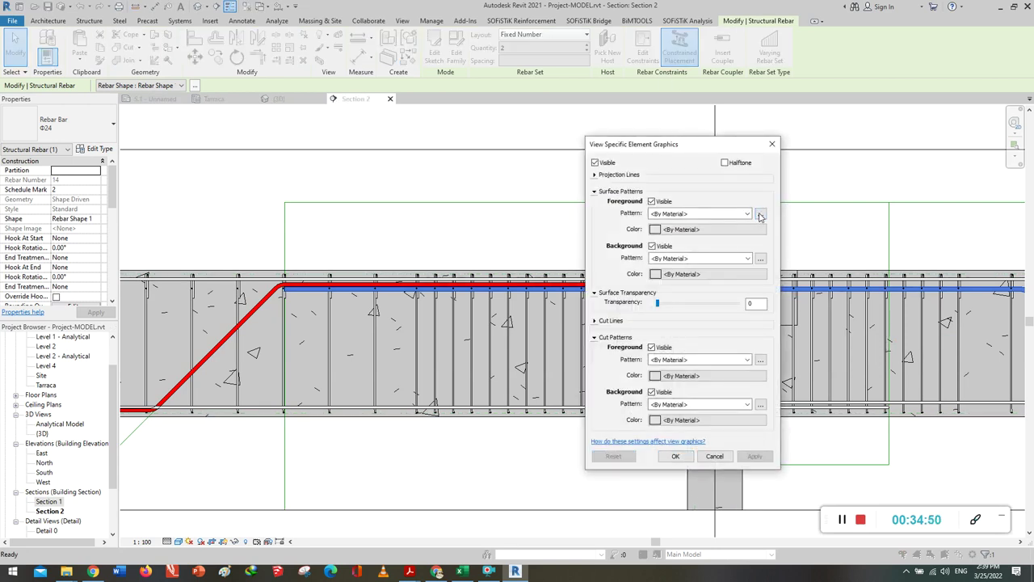
{"action": "left_click", "coordinate": [760, 213]}
{"action": "left_click", "coordinate": [701, 285]}
{"action": "left_click", "coordinate": [689, 411]}
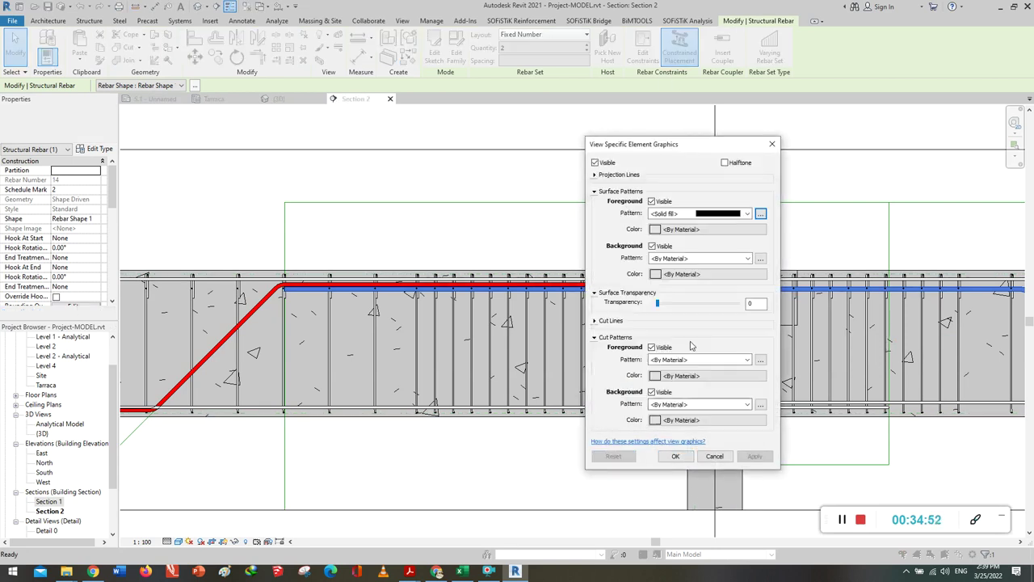
Set the override fill colour to magenta instead of red and apply it.
{"action": "left_click", "coordinate": [681, 231]}
{"action": "left_click", "coordinate": [584, 316]}
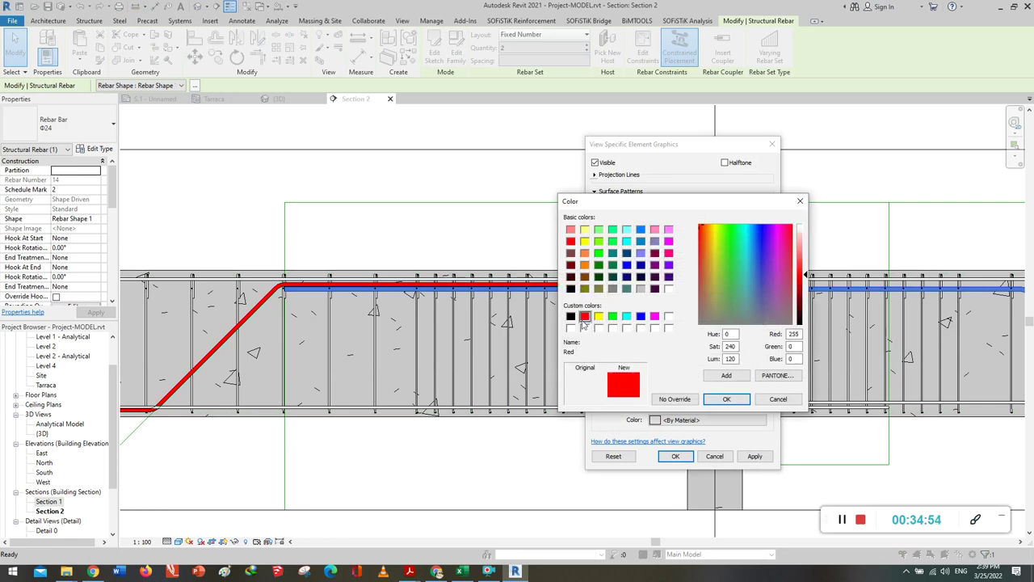
{"action": "left_click", "coordinate": [726, 399]}
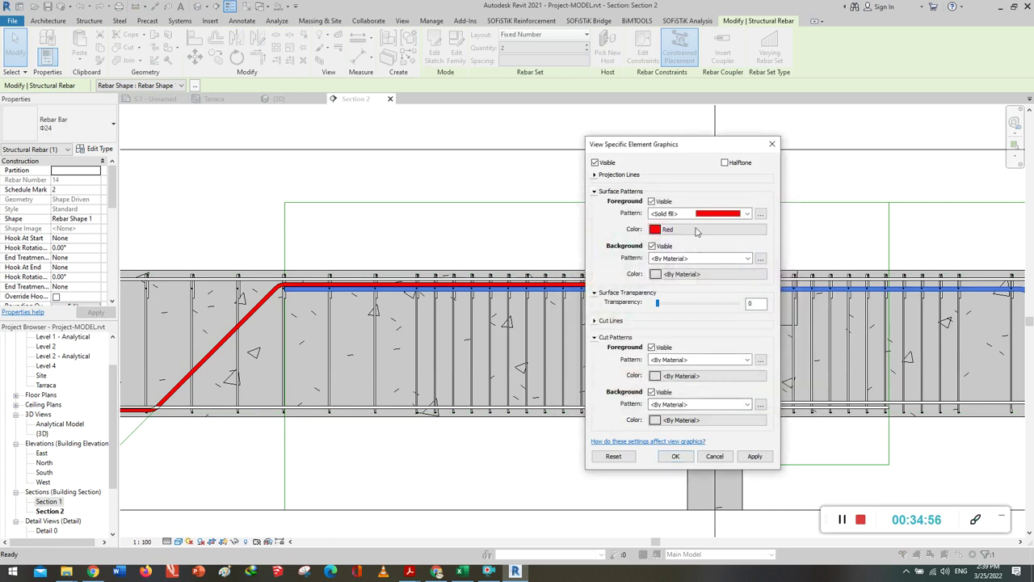
{"action": "left_click", "coordinate": [682, 231]}
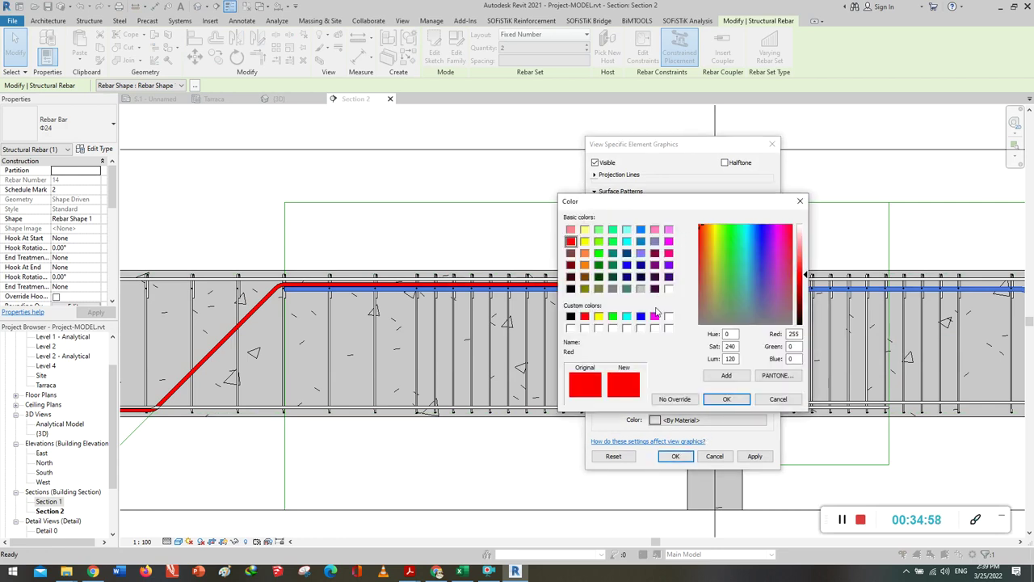
{"action": "left_click", "coordinate": [655, 316]}
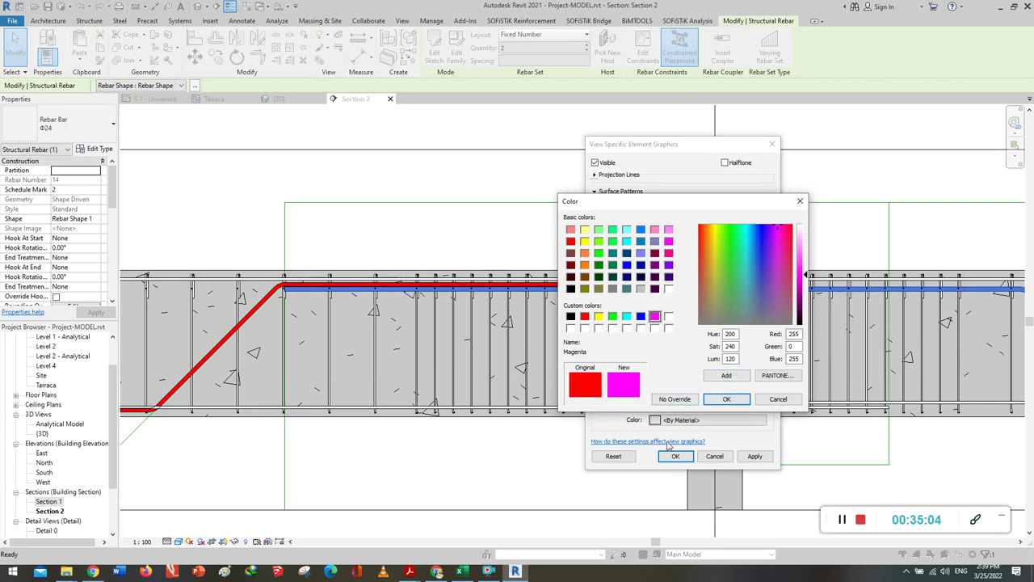
{"action": "left_click", "coordinate": [726, 399]}
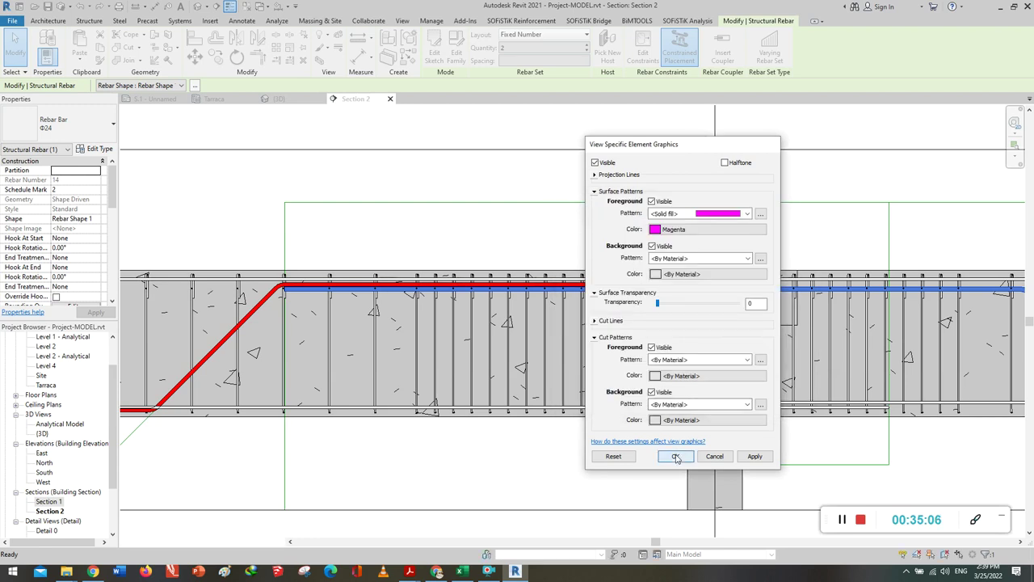
{"action": "left_click", "coordinate": [675, 456]}
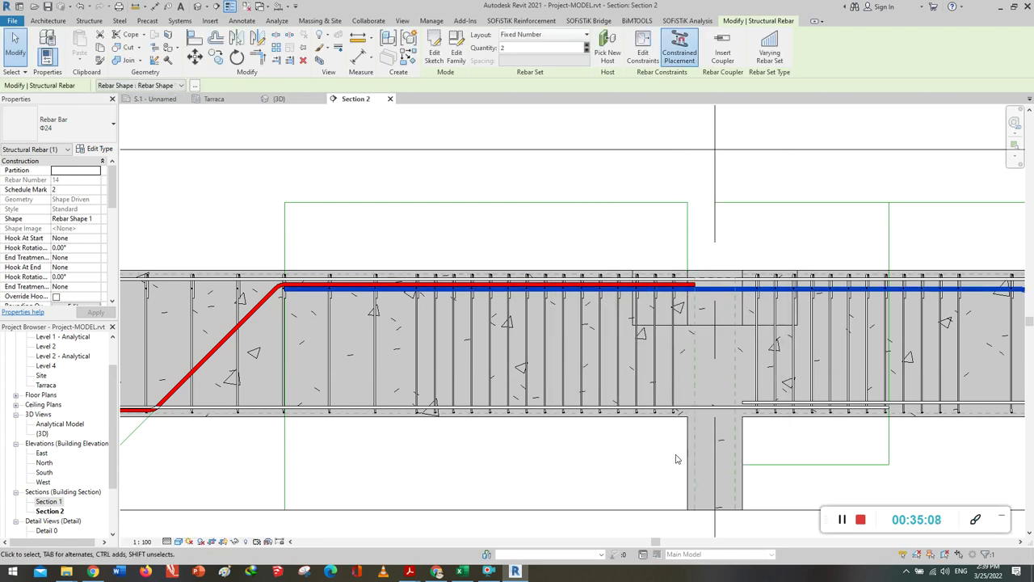
{"action": "left_click", "coordinate": [640, 456]}
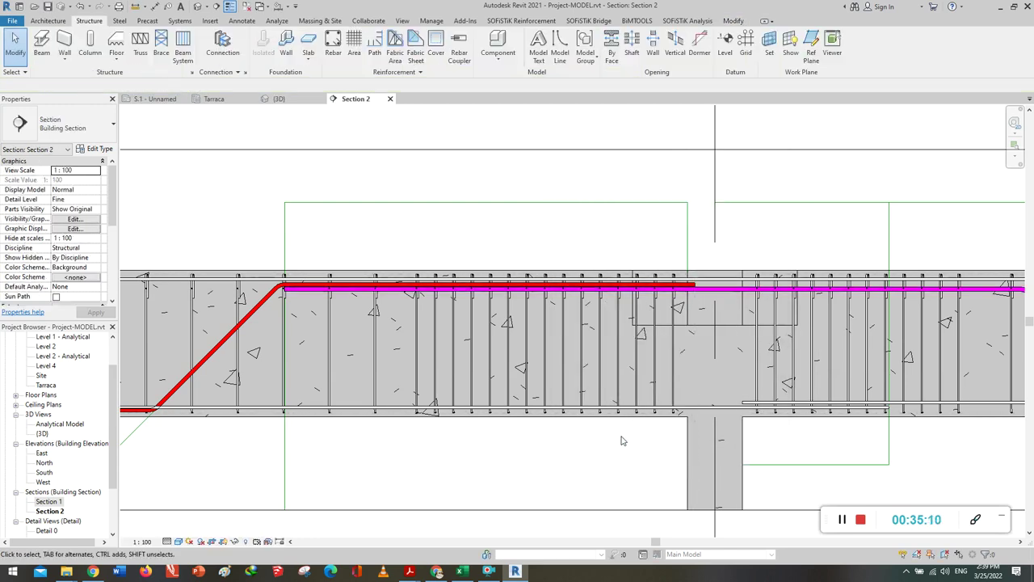
{"action": "middle_click_drag", "start_coordinate": [840, 446], "coordinate": [516, 462]}
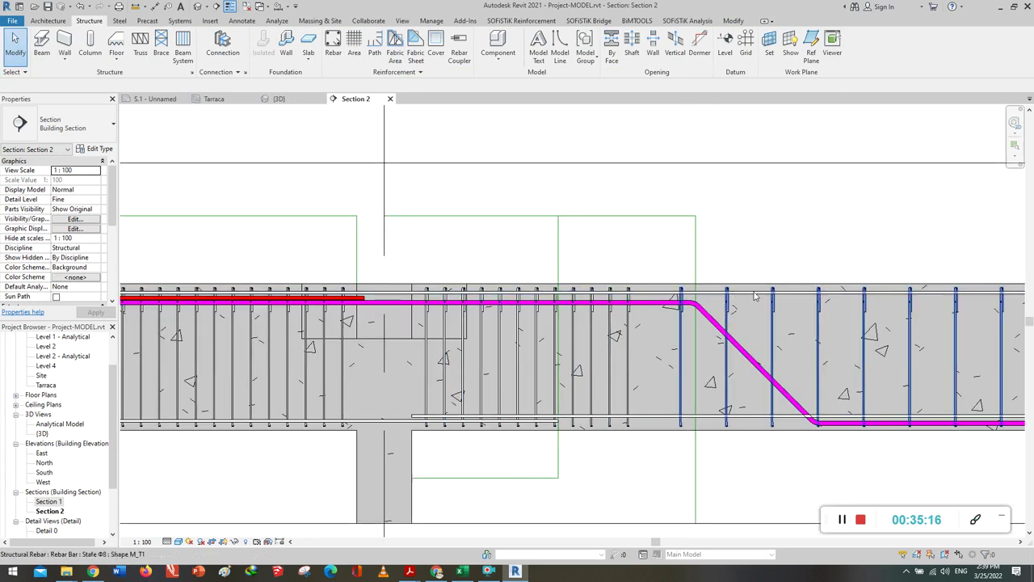
Override the top Φ14 bar on the beam's right with a dark green (RGB 0-128-0) solid fill.
{"action": "scroll", "coordinate": [591, 331], "scroll_direction": "down", "scroll_amount": 2}
{"action": "scroll", "coordinate": [734, 341], "scroll_direction": "down", "scroll_amount": 1}
{"action": "scroll", "coordinate": [735, 340], "scroll_direction": "down", "scroll_amount": 1}
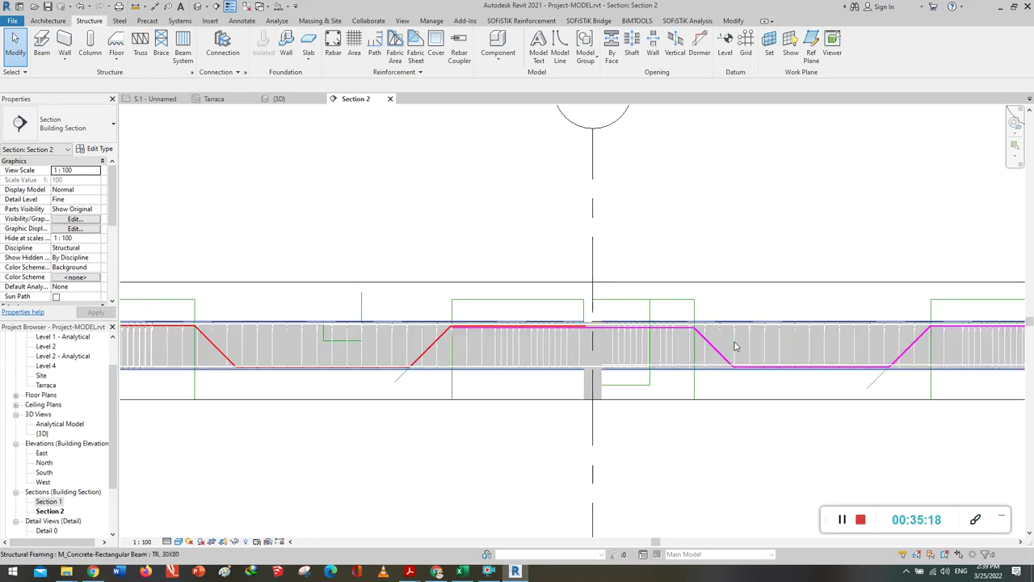
{"action": "scroll", "coordinate": [191, 330], "scroll_direction": "up", "scroll_amount": 2}
{"action": "scroll", "coordinate": [191, 329], "scroll_direction": "up", "scroll_amount": 1}
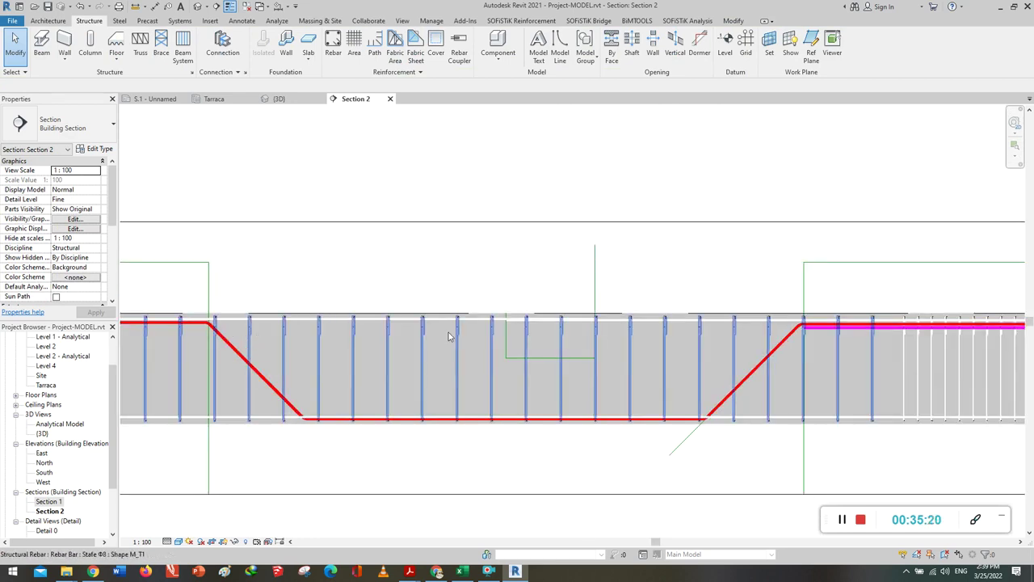
{"action": "scroll", "coordinate": [541, 324], "scroll_direction": "up", "scroll_amount": 3}
{"action": "scroll", "coordinate": [541, 324], "scroll_direction": "down", "scroll_amount": 1}
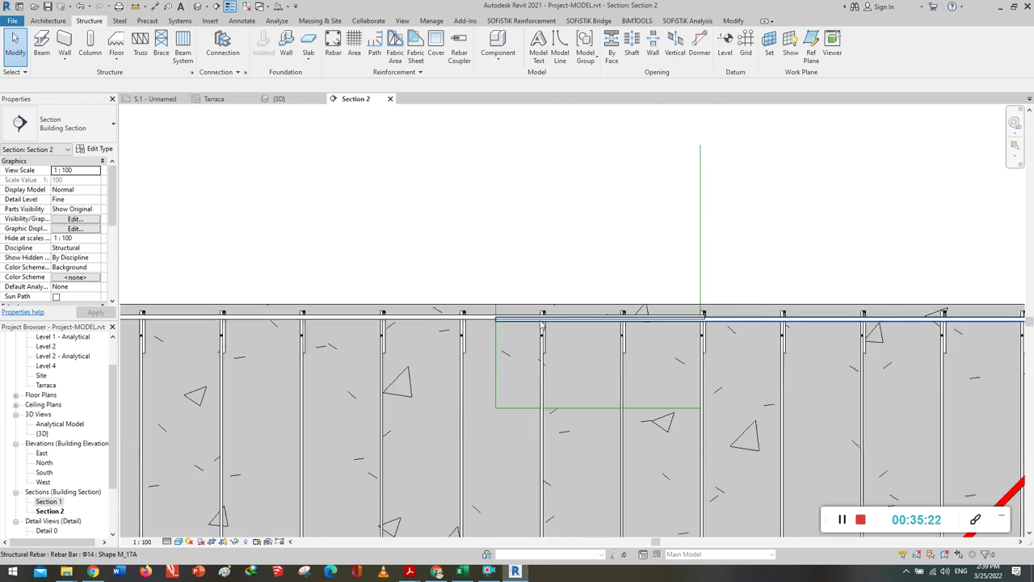
{"action": "left_click", "coordinate": [747, 322]}
{"action": "right_click", "coordinate": [746, 321]}
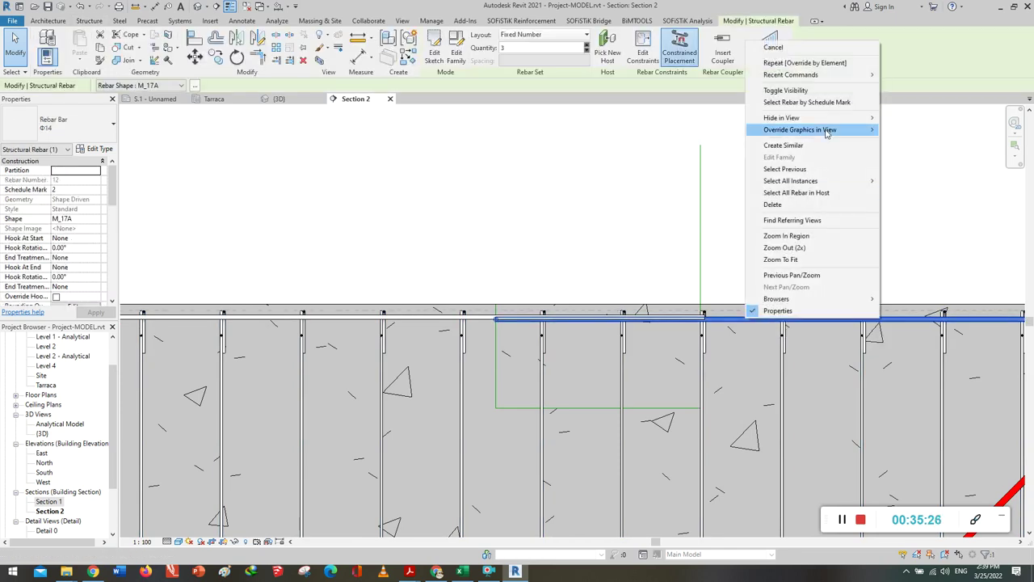
{"action": "mouse_move", "coordinate": [800, 130]}
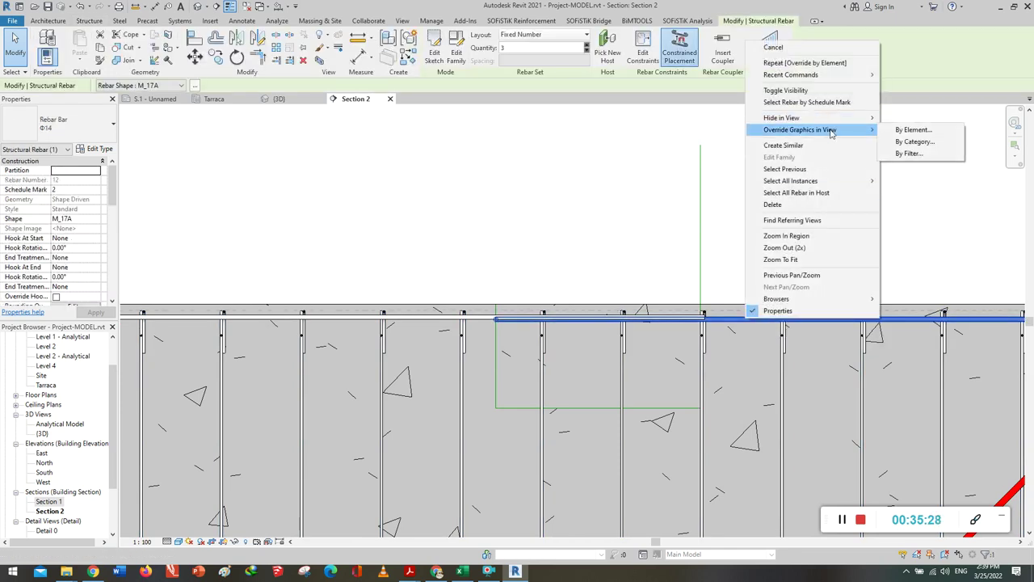
{"action": "left_click", "coordinate": [920, 129]}
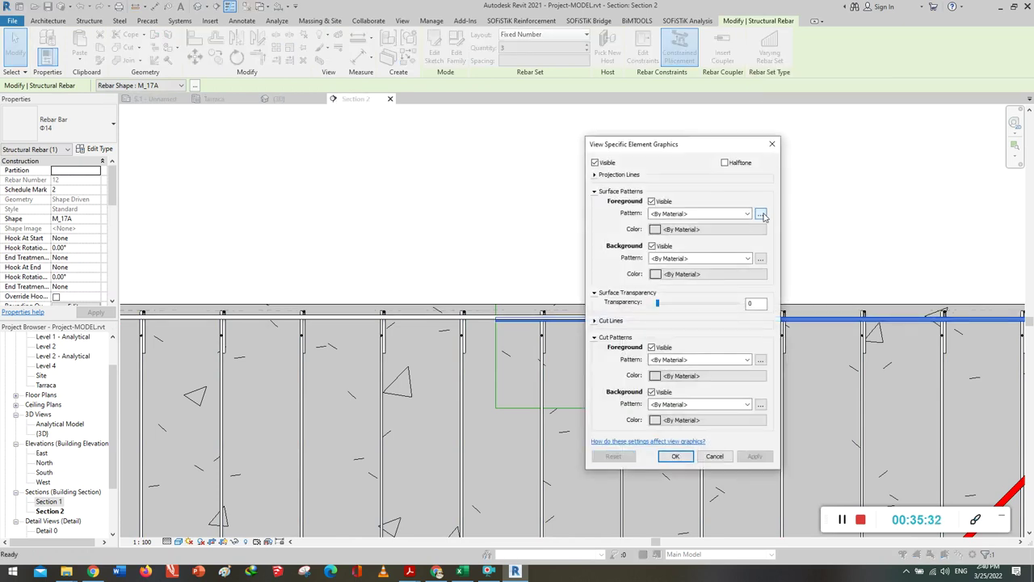
{"action": "left_click", "coordinate": [760, 214]}
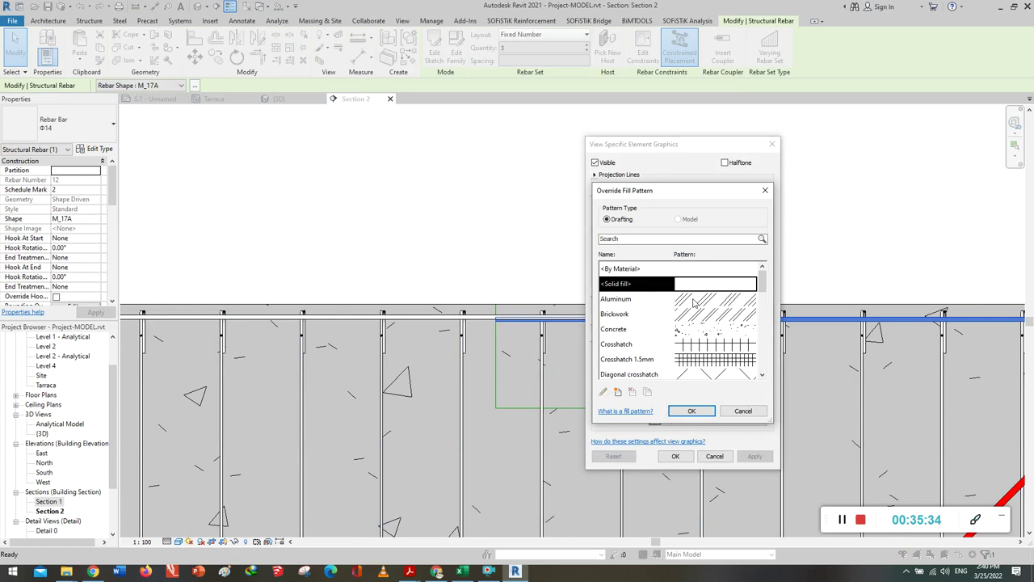
{"action": "left_click", "coordinate": [691, 411]}
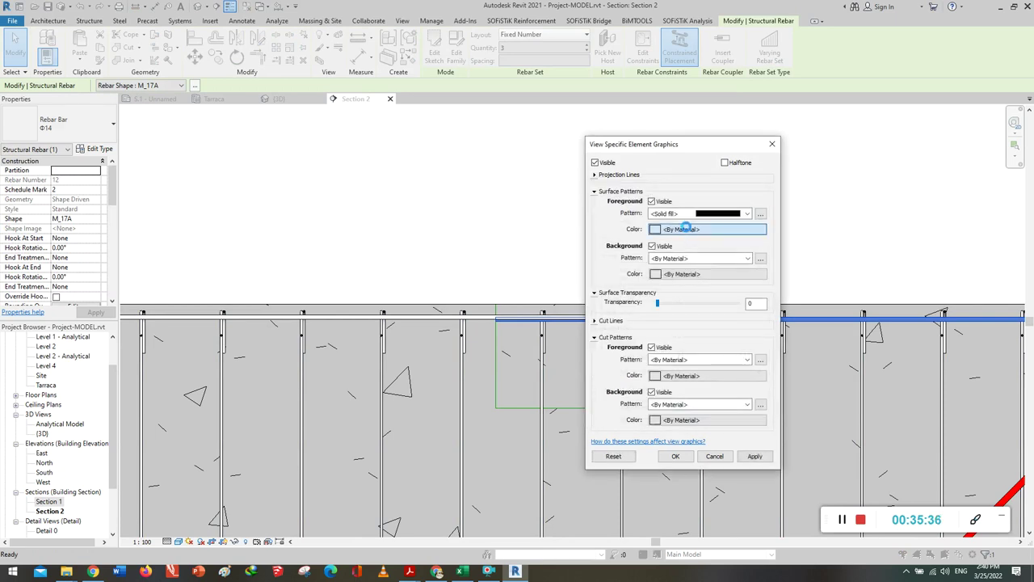
{"action": "left_click", "coordinate": [686, 228]}
{"action": "left_click", "coordinate": [598, 265]}
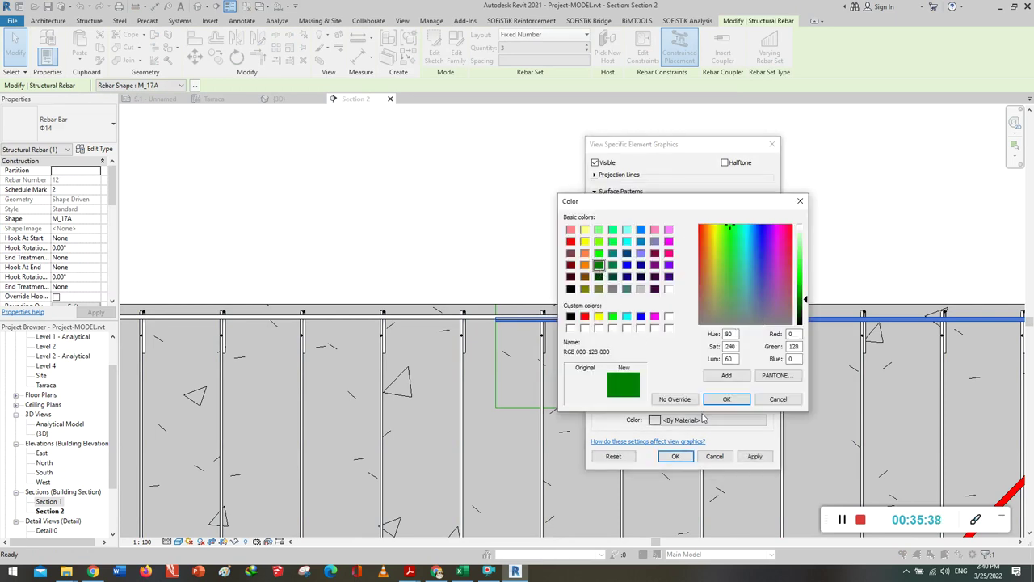
{"action": "left_click", "coordinate": [727, 399]}
{"action": "left_click", "coordinate": [678, 456]}
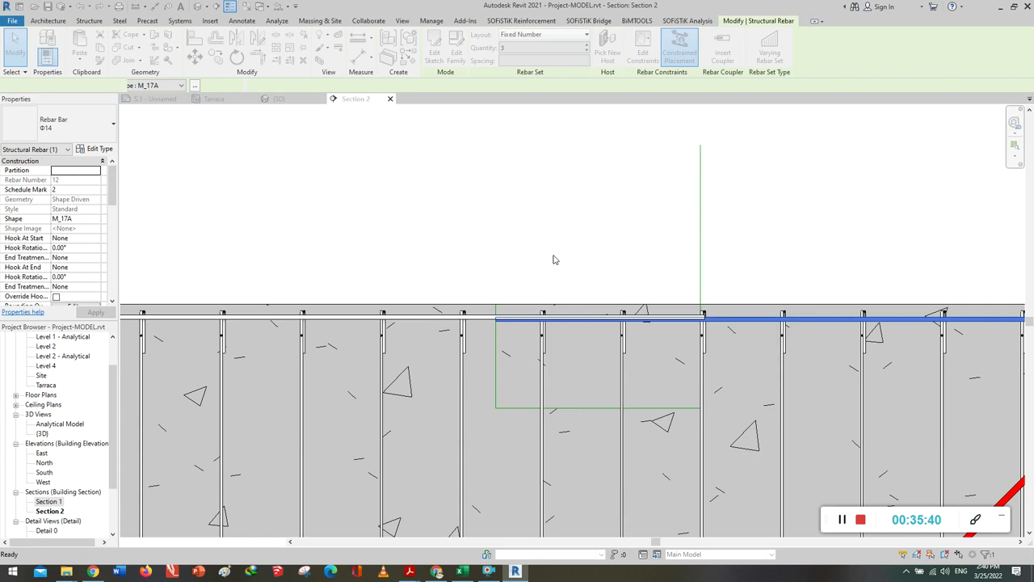
{"action": "key", "text": "Escape"}
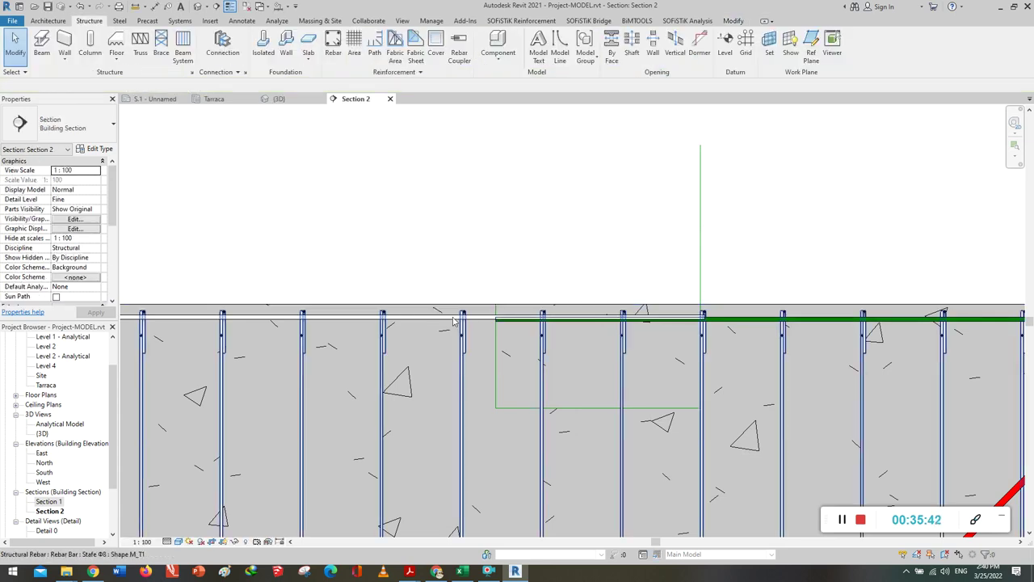
Override the top-left longitudinal bar with a bright green (0-255-0) solid fill.
{"action": "left_click", "coordinate": [445, 321]}
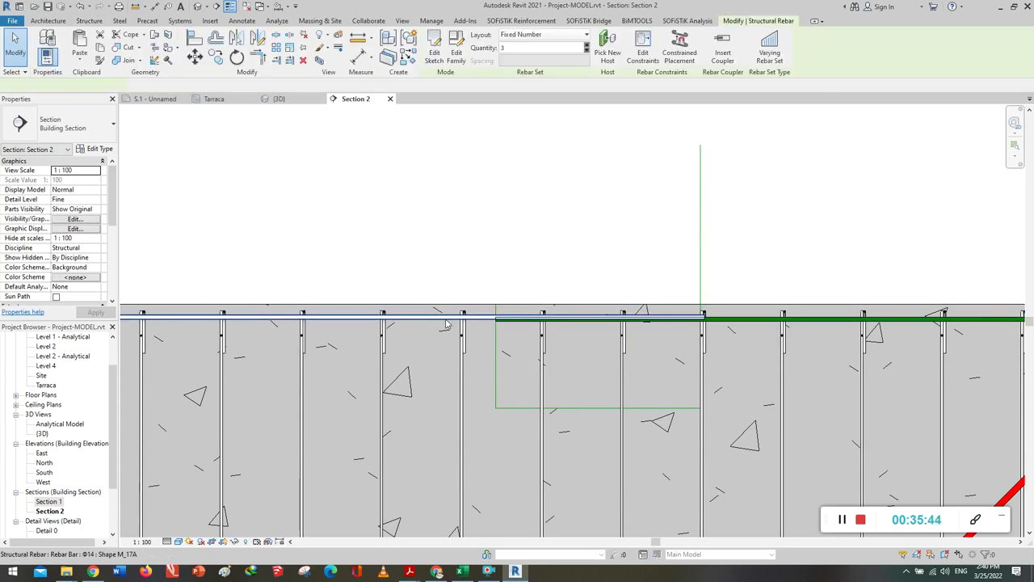
{"action": "right_click", "coordinate": [445, 322]}
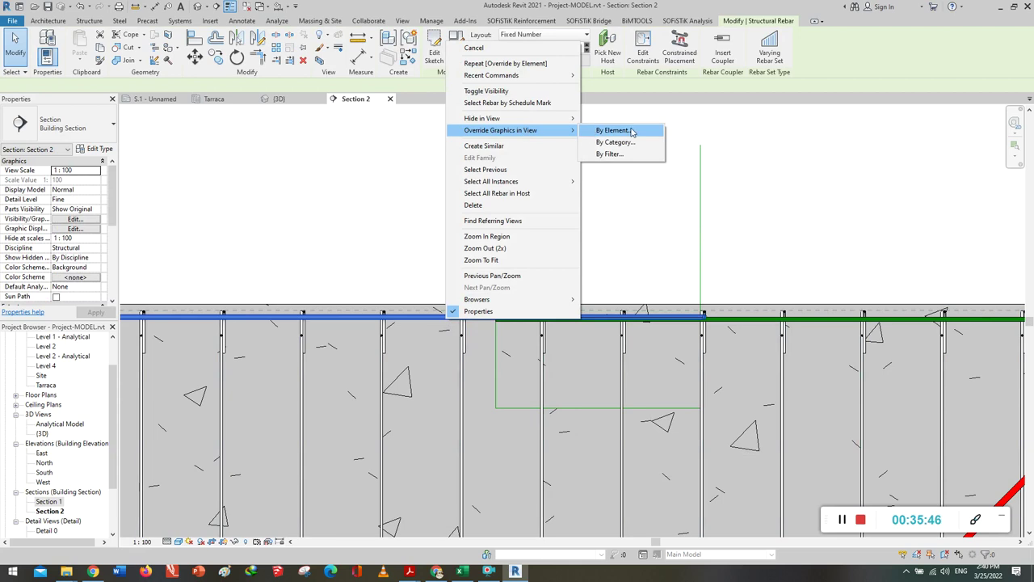
{"action": "mouse_move", "coordinate": [500, 130]}
{"action": "left_click", "coordinate": [618, 130]}
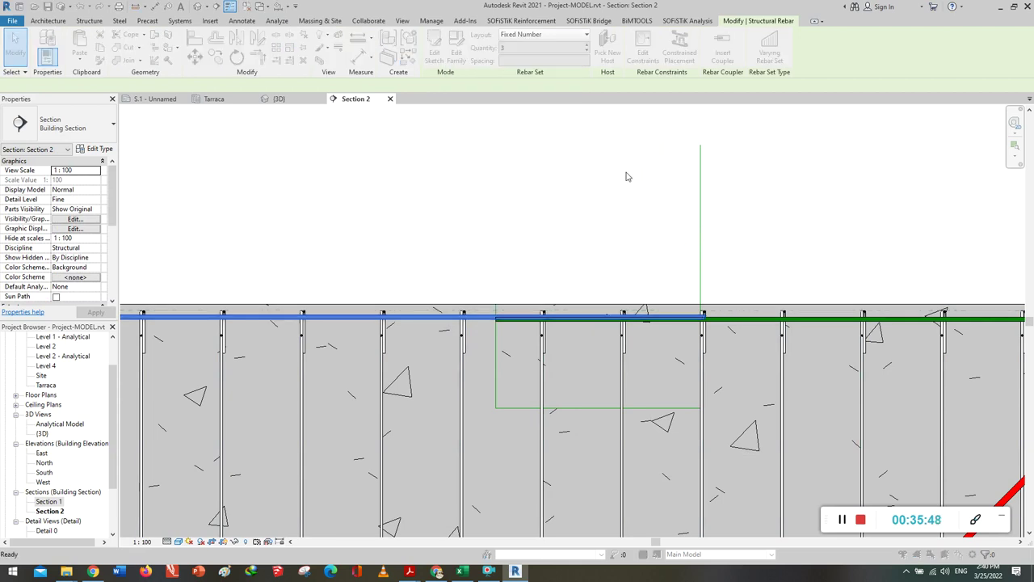
{"action": "left_click", "coordinate": [764, 215]}
{"action": "left_click", "coordinate": [700, 283]}
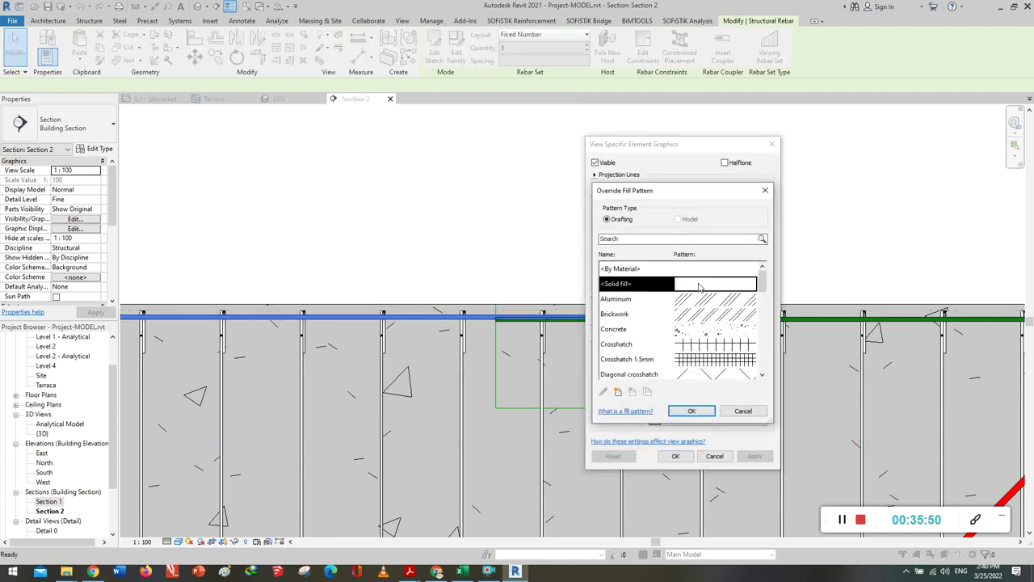
{"action": "left_click", "coordinate": [685, 412]}
{"action": "left_click", "coordinate": [686, 230]}
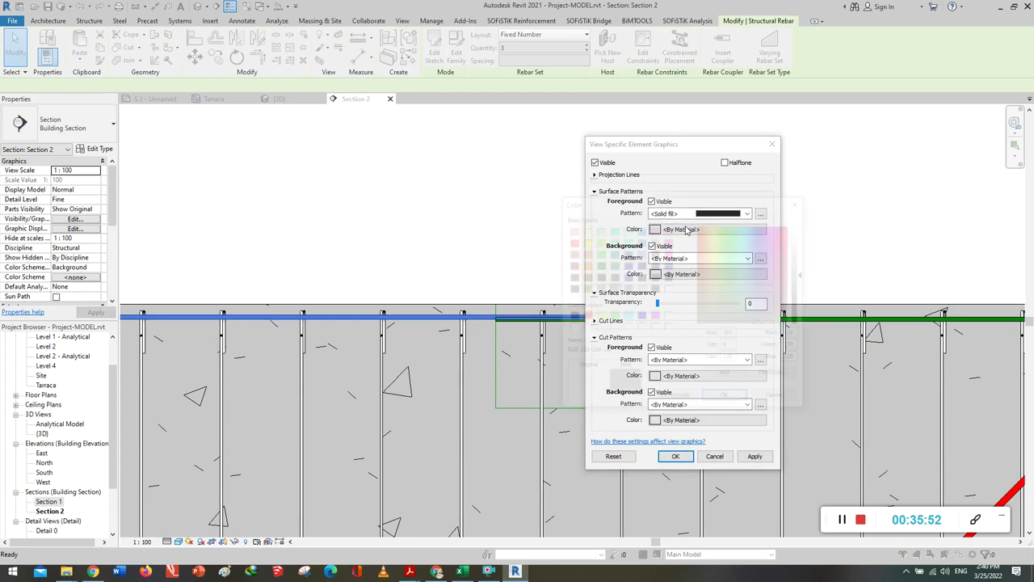
{"action": "left_click", "coordinate": [612, 315]}
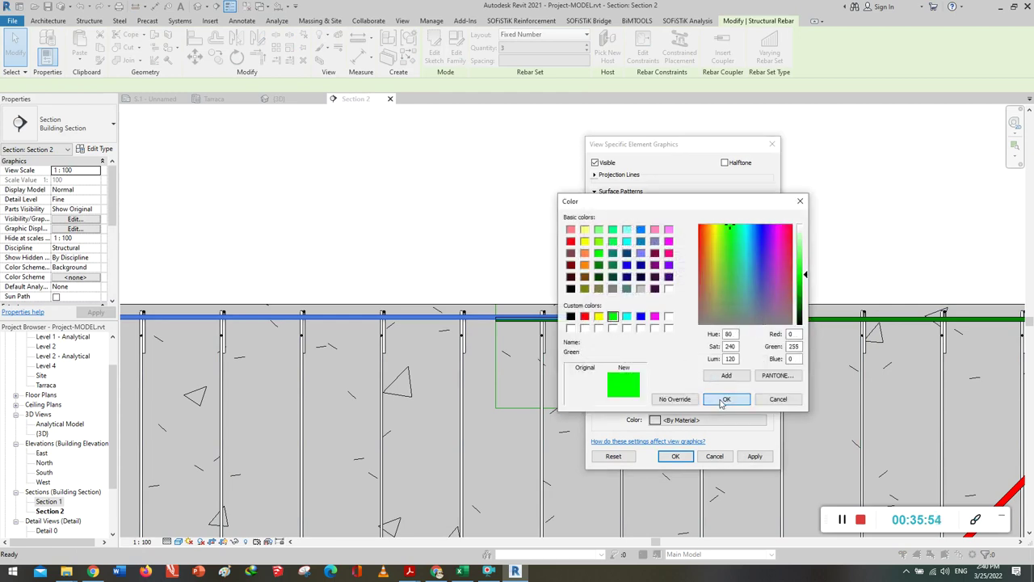
{"action": "left_click", "coordinate": [726, 398]}
{"action": "left_click", "coordinate": [676, 456]}
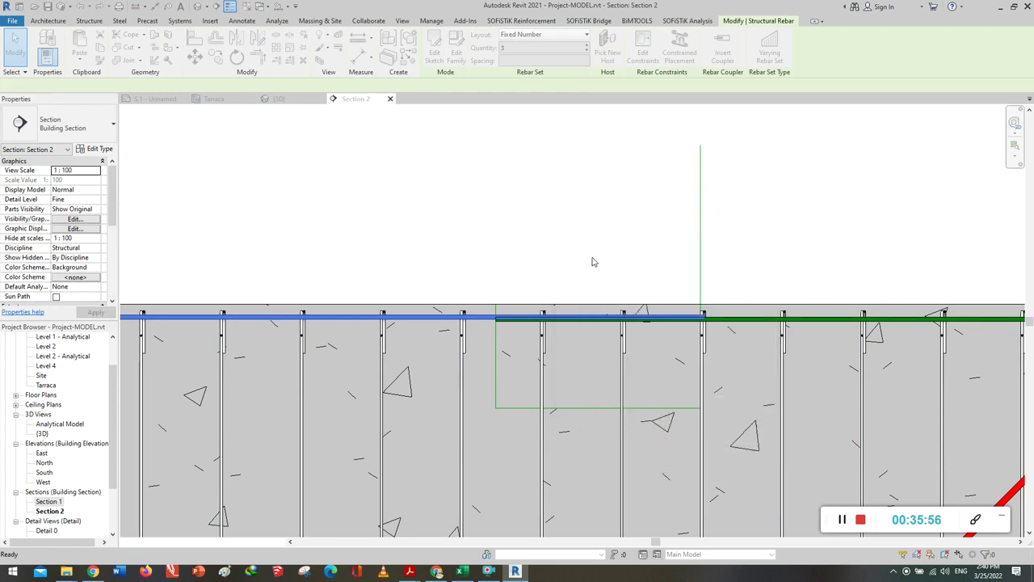
{"action": "left_click", "coordinate": [619, 274]}
{"action": "scroll", "coordinate": [703, 228], "scroll_direction": "down", "scroll_amount": 2}
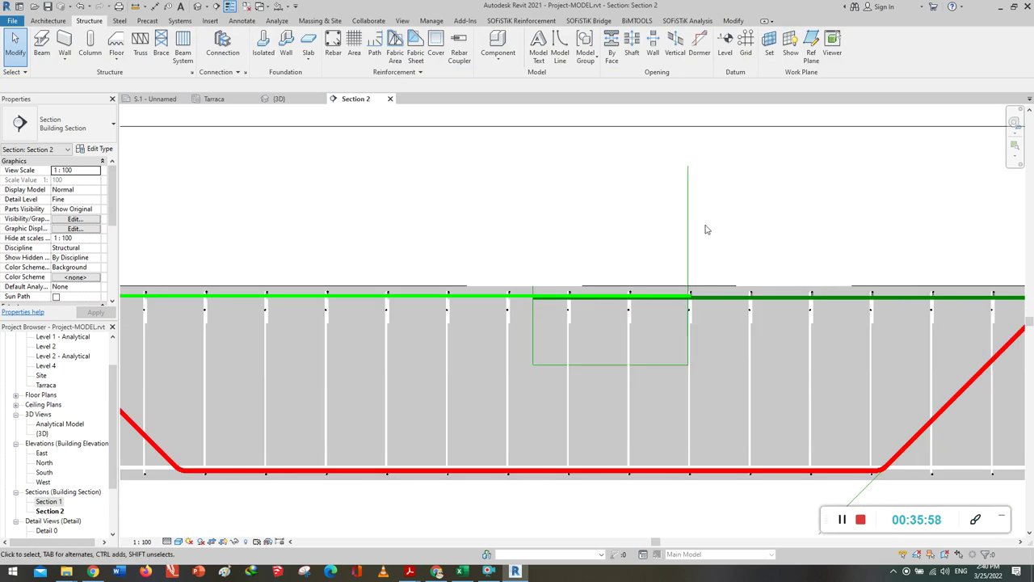
{"action": "scroll", "coordinate": [722, 231], "scroll_direction": "down", "scroll_amount": 2}
{"action": "scroll", "coordinate": [718, 234], "scroll_direction": "down", "scroll_amount": 1}
{"action": "scroll", "coordinate": [289, 360], "scroll_direction": "up", "scroll_amount": 2}
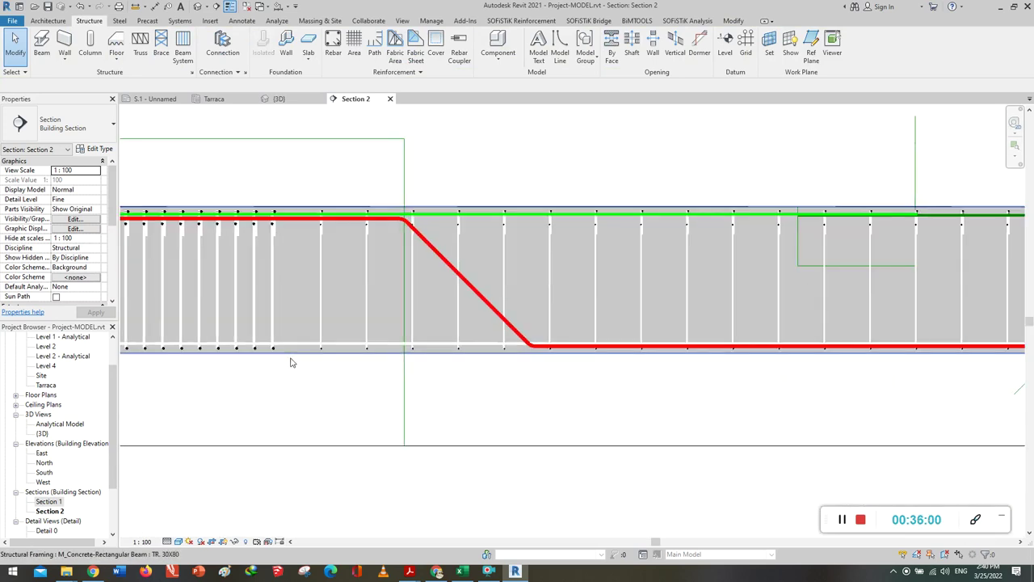
Zoom in and select the bottom longitudinal bar on the beam's left.
{"action": "scroll", "coordinate": [288, 360], "scroll_direction": "up", "scroll_amount": 2}
{"action": "scroll", "coordinate": [289, 336], "scroll_direction": "up", "scroll_amount": 1}
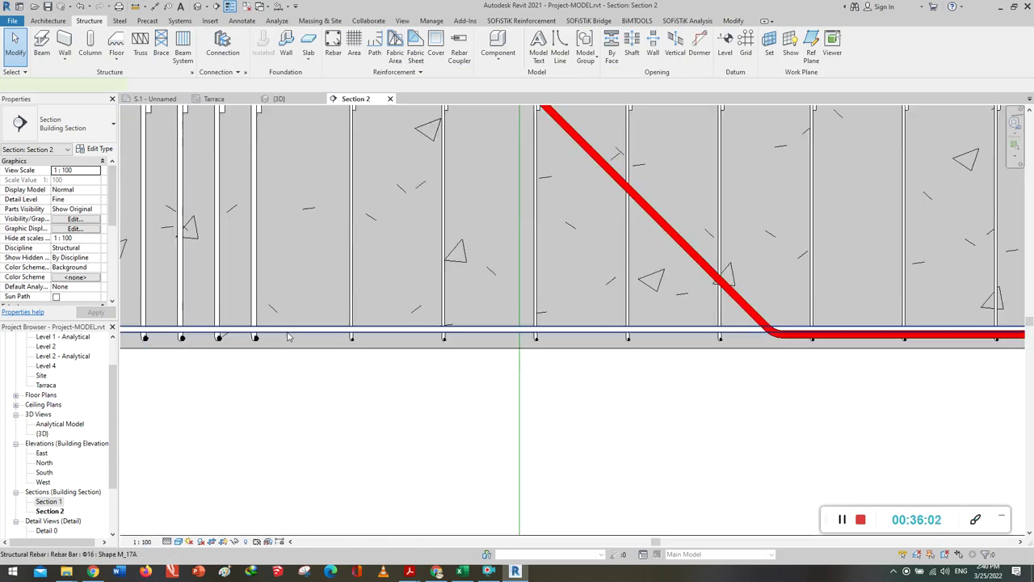
{"action": "left_click", "coordinate": [289, 337]}
{"action": "scroll", "coordinate": [226, 365], "scroll_direction": "up", "scroll_amount": 1}
{"action": "scroll", "coordinate": [224, 368], "scroll_direction": "up", "scroll_amount": 1}
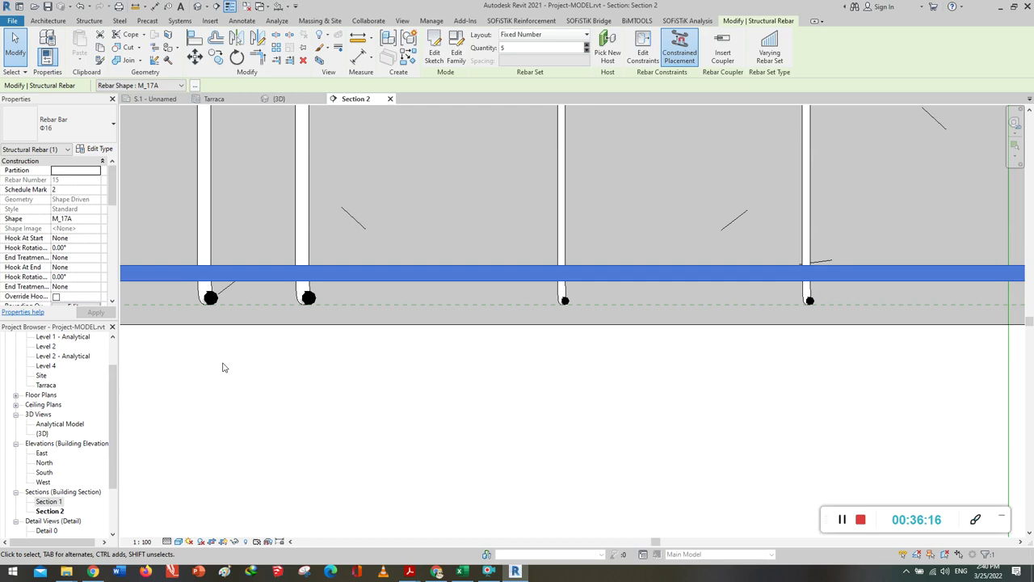
{"action": "scroll", "coordinate": [425, 455], "scroll_direction": "down", "scroll_amount": 2}
{"action": "scroll", "coordinate": [404, 432], "scroll_direction": "down", "scroll_amount": 2}
{"action": "scroll", "coordinate": [373, 423], "scroll_direction": "down", "scroll_amount": 2}
{"action": "scroll", "coordinate": [356, 426], "scroll_direction": "down", "scroll_amount": 2}
{"action": "scroll", "coordinate": [340, 427], "scroll_direction": "down", "scroll_amount": 1}
{"action": "scroll", "coordinate": [331, 428], "scroll_direction": "down", "scroll_amount": 1}
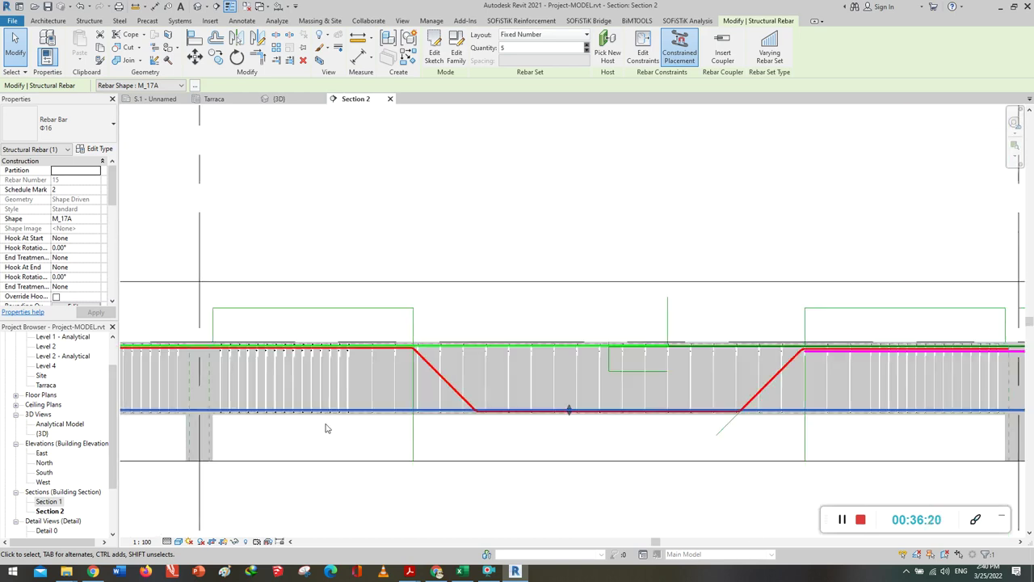
{"action": "scroll", "coordinate": [462, 445], "scroll_direction": "down", "scroll_amount": 3}
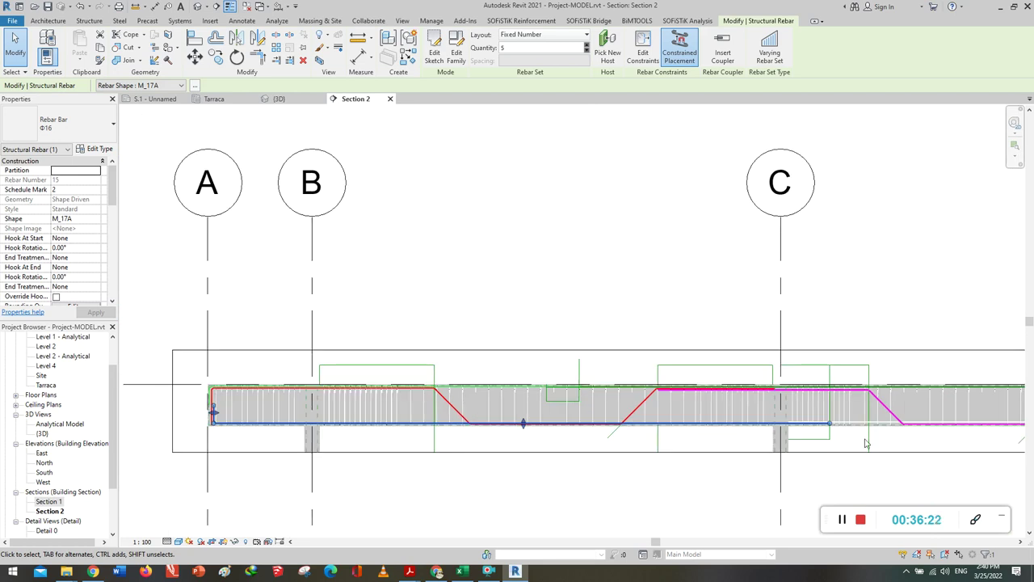
{"action": "scroll", "coordinate": [860, 443], "scroll_direction": "up", "scroll_amount": 3}
{"action": "scroll", "coordinate": [845, 438], "scroll_direction": "up", "scroll_amount": 2}
{"action": "scroll", "coordinate": [796, 426], "scroll_direction": "up", "scroll_amount": 1}
{"action": "scroll", "coordinate": [771, 416], "scroll_direction": "up", "scroll_amount": 1}
{"action": "scroll", "coordinate": [695, 420], "scroll_direction": "up", "scroll_amount": 1}
Override that bottom-left bar with a solid-fill pattern in blue.
{"action": "right_click", "coordinate": [679, 420]}
{"action": "mouse_move", "coordinate": [733, 230]}
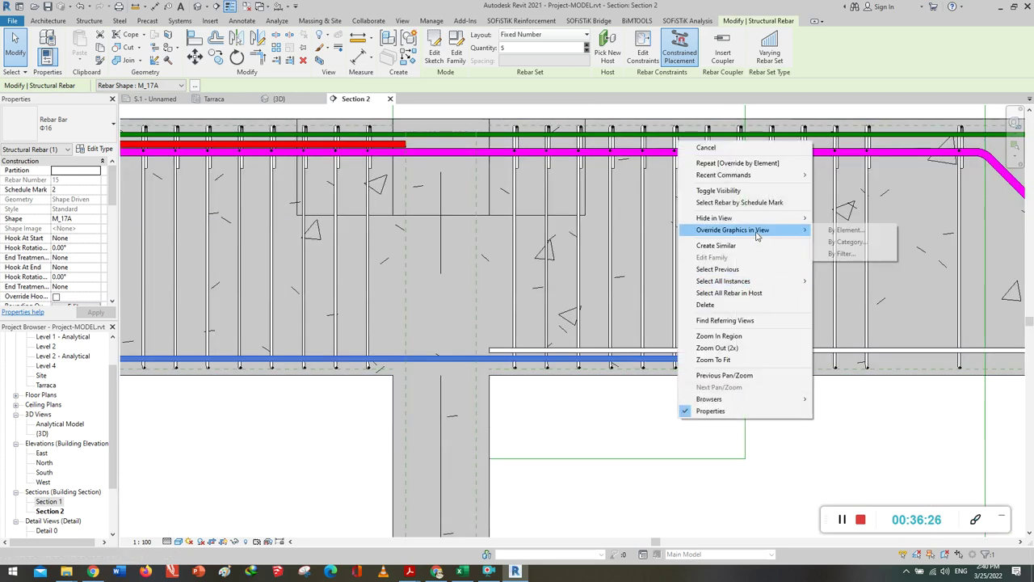
{"action": "left_click", "coordinate": [841, 231]}
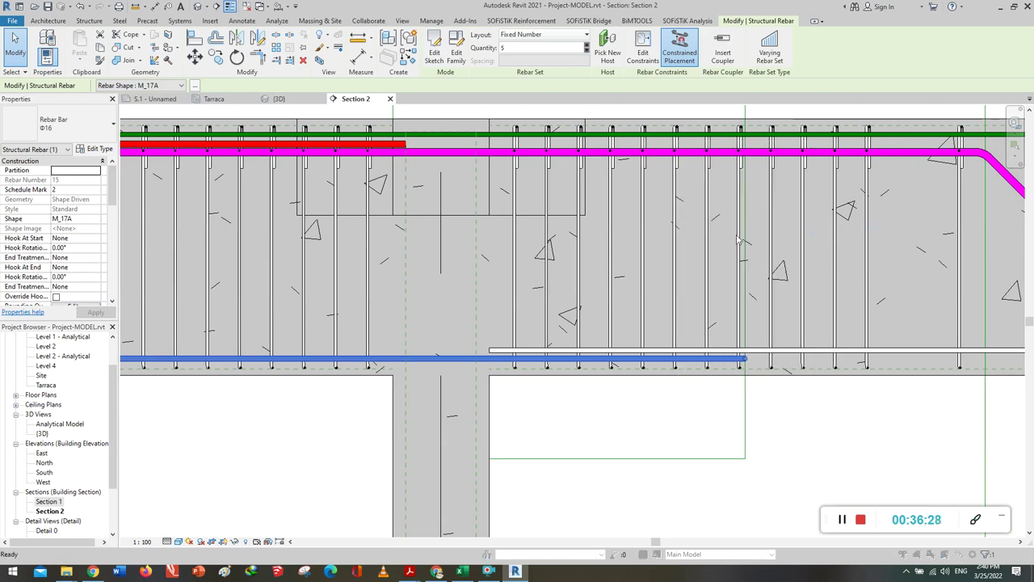
{"action": "left_click", "coordinate": [757, 213]}
{"action": "left_click", "coordinate": [695, 285]}
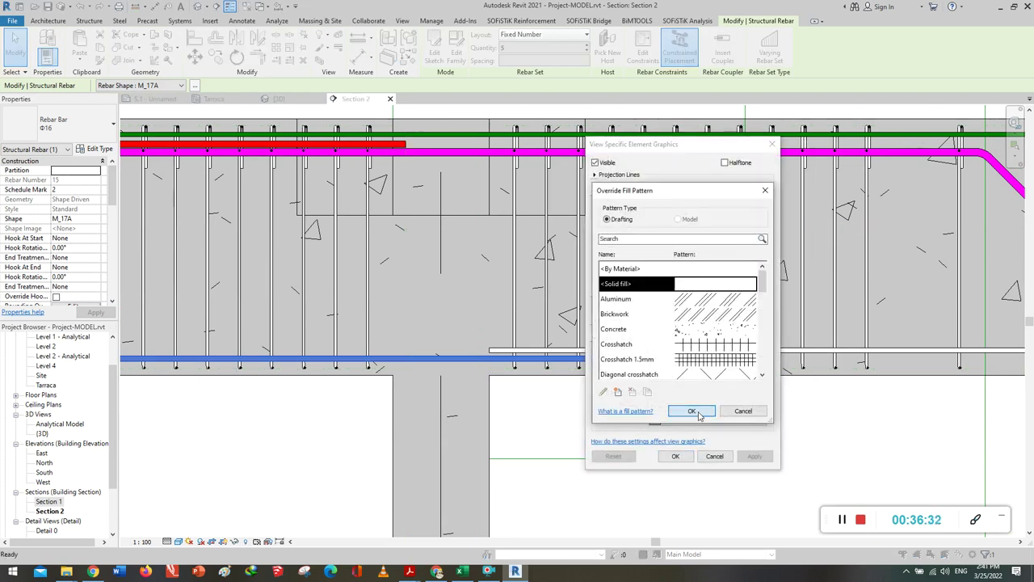
{"action": "left_click", "coordinate": [700, 406]}
{"action": "left_click", "coordinate": [695, 229]}
{"action": "left_click", "coordinate": [641, 315]}
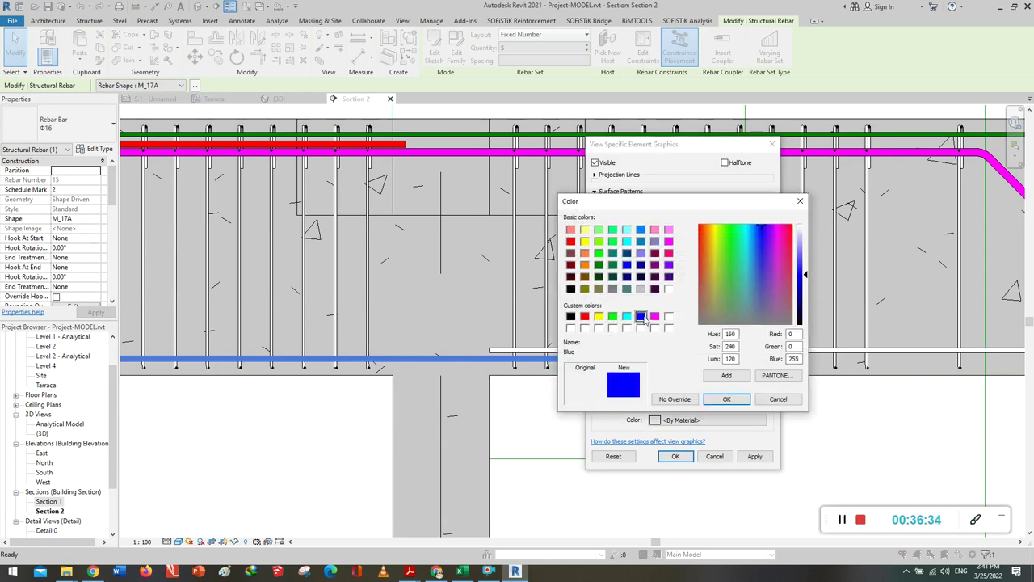
{"action": "left_click", "coordinate": [722, 399]}
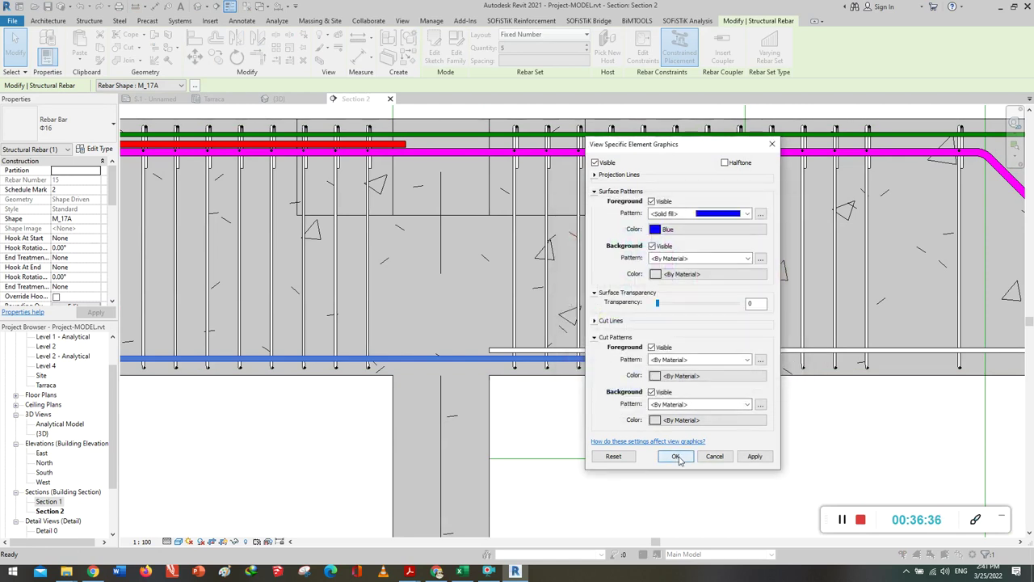
{"action": "left_click", "coordinate": [675, 455]}
{"action": "key", "text": "Escape"}
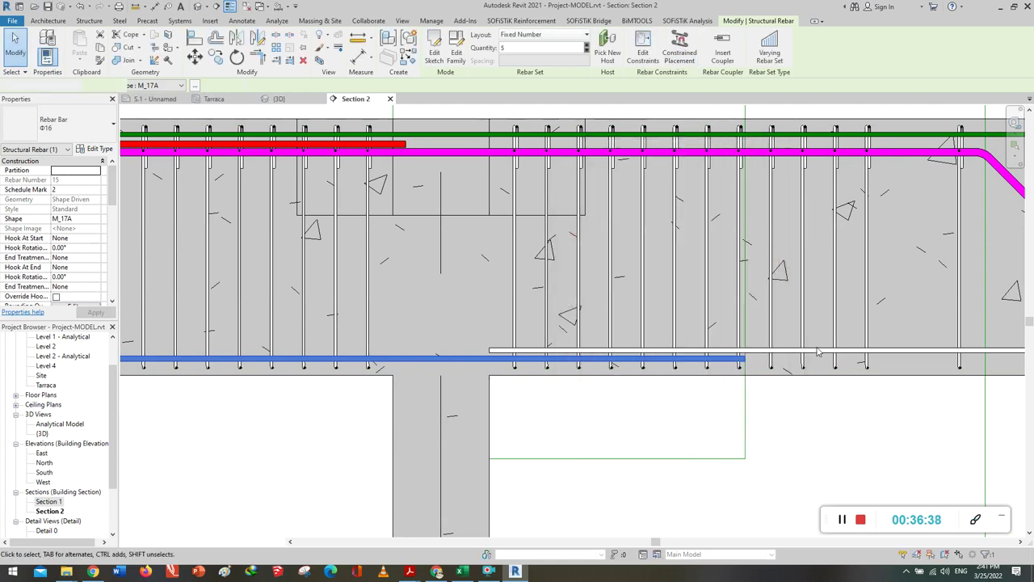
Override the bottom-right longitudinal bar with a solid fill in blue RGB 000-128-192.
{"action": "left_click", "coordinate": [816, 353]}
{"action": "right_click", "coordinate": [816, 353]}
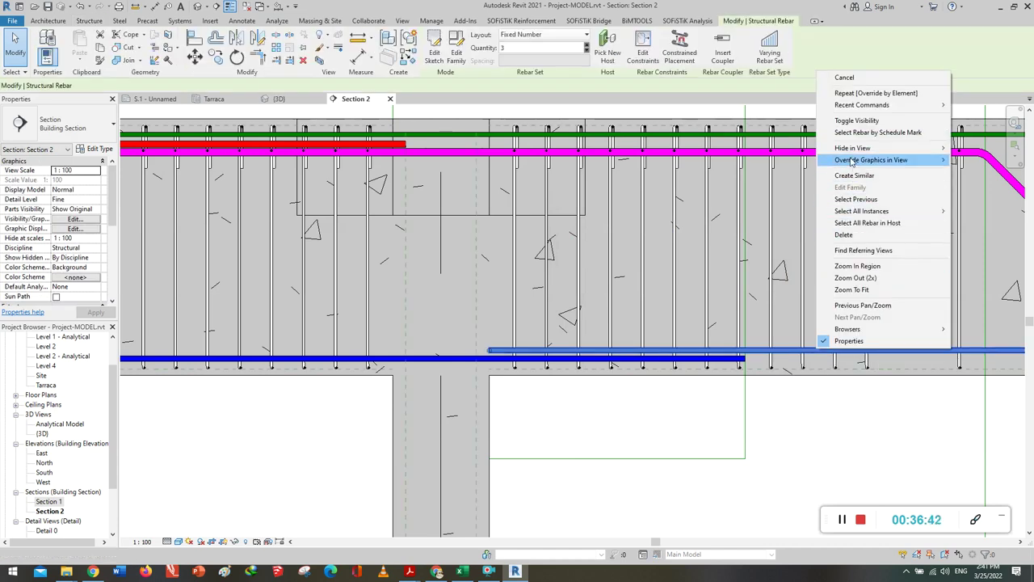
{"action": "left_click", "coordinate": [754, 162]}
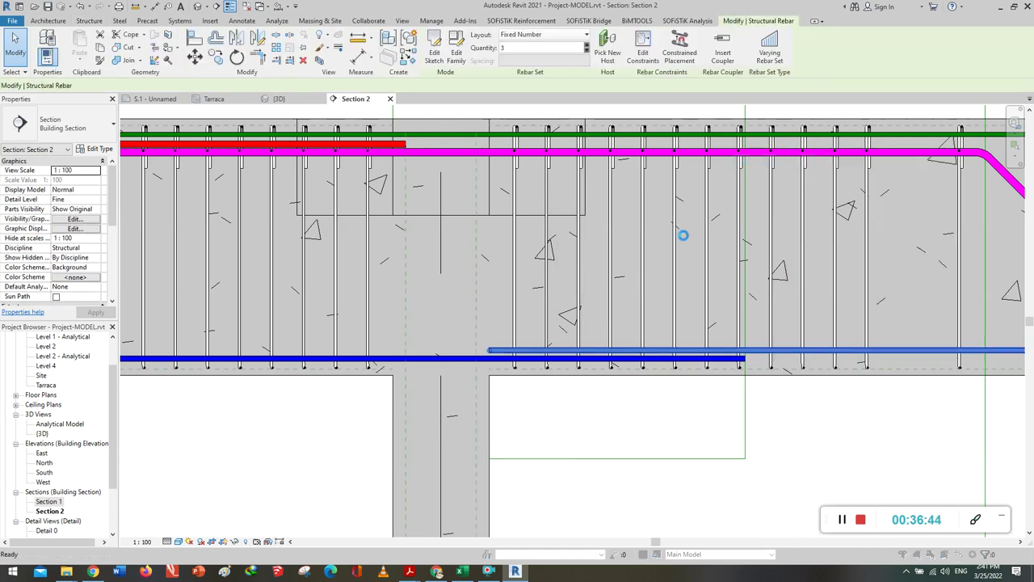
{"action": "left_click", "coordinate": [759, 215]}
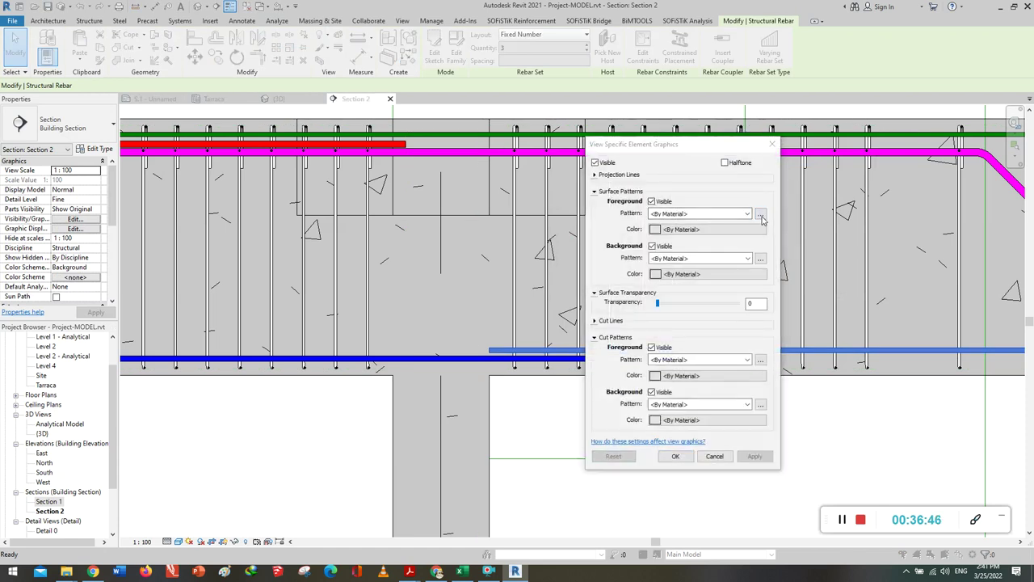
{"action": "left_click", "coordinate": [692, 411]}
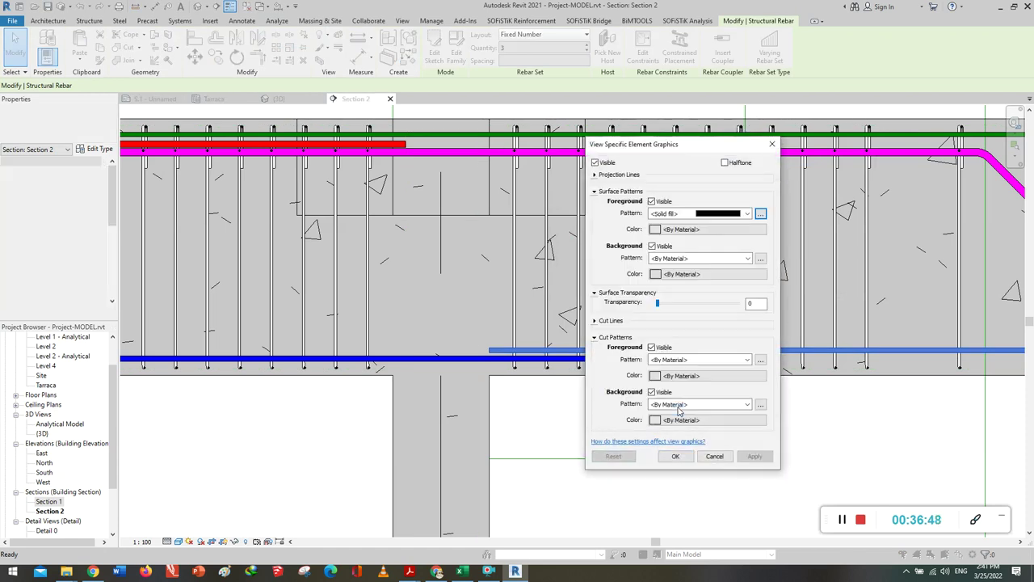
{"action": "left_click", "coordinate": [683, 231]}
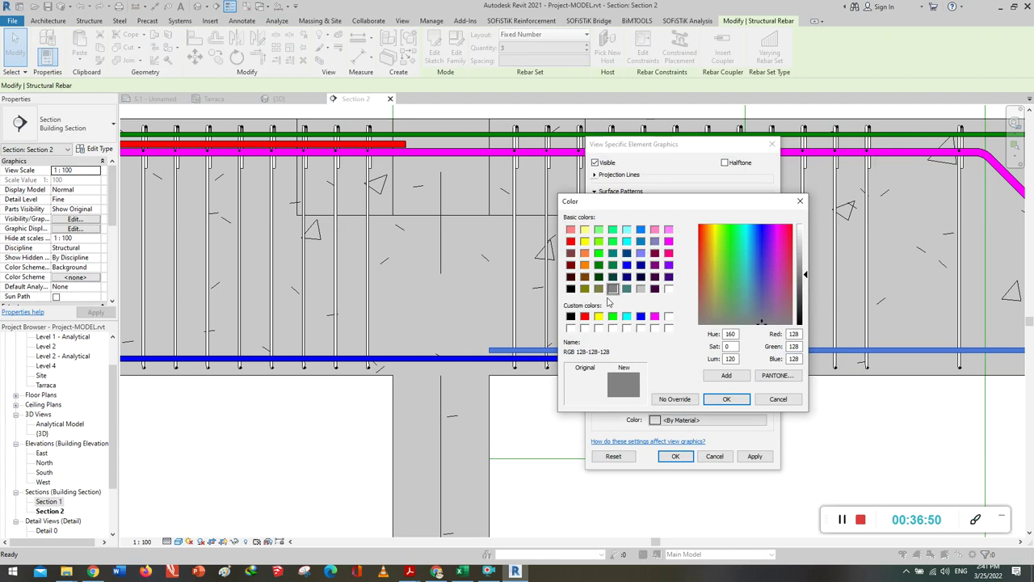
{"action": "left_click", "coordinate": [641, 252]}
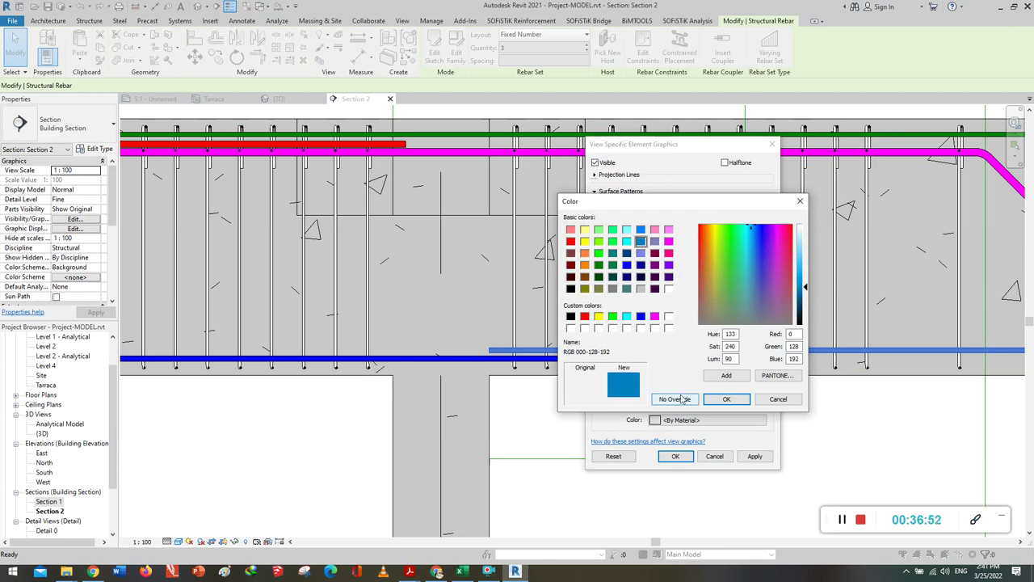
{"action": "left_click", "coordinate": [725, 399]}
{"action": "left_click", "coordinate": [676, 457]}
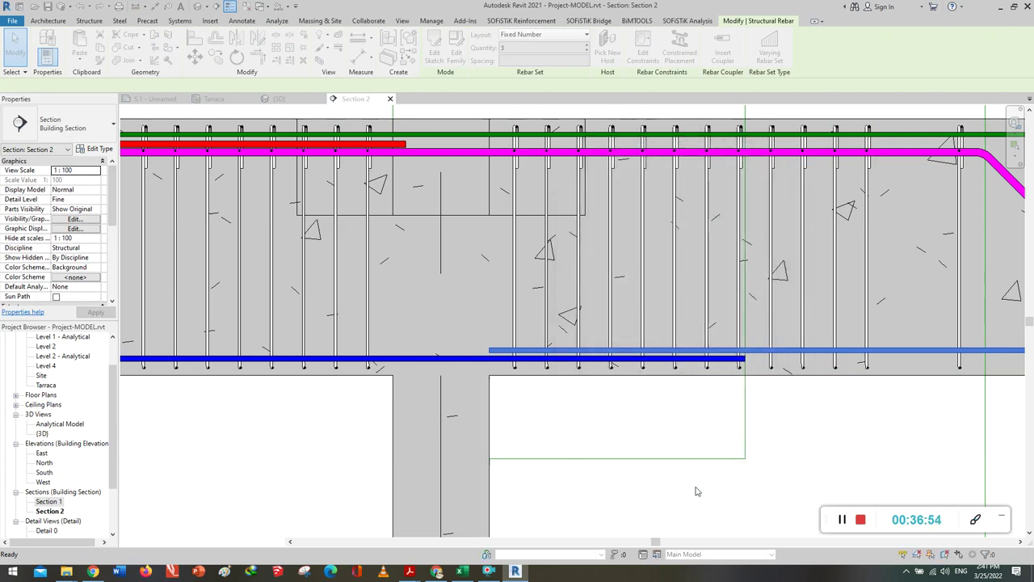
{"action": "left_click", "coordinate": [697, 491]}
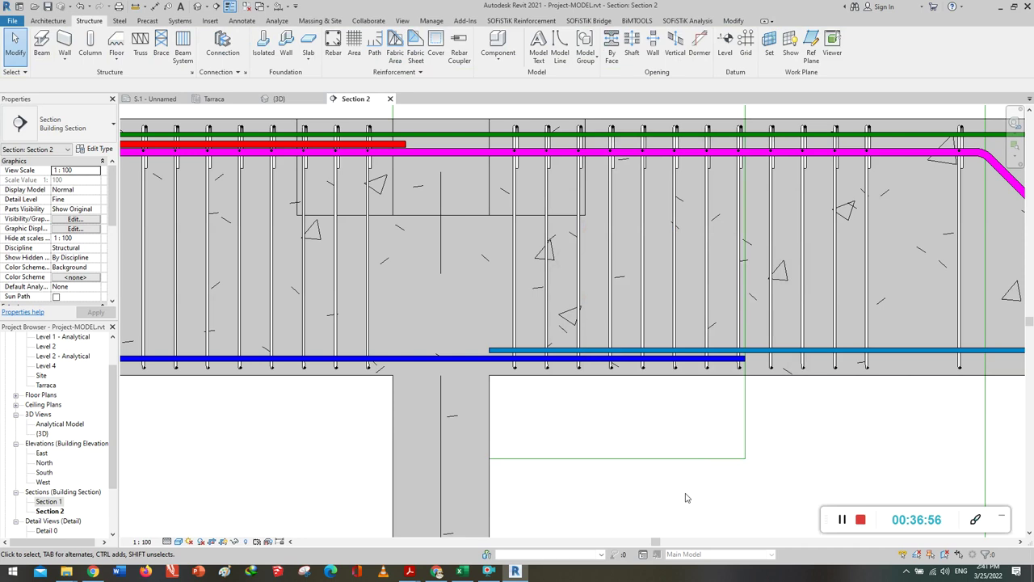
Ctrl-select the dense stirrup sets near the supports to build a four-set selection.
{"action": "scroll", "coordinate": [630, 418], "scroll_direction": "down", "scroll_amount": 4}
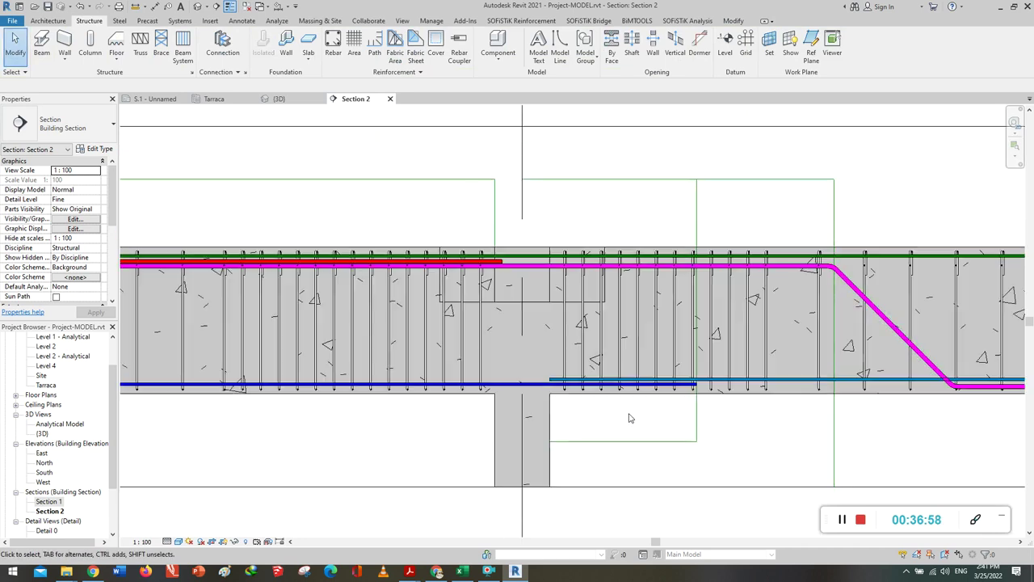
{"action": "scroll", "coordinate": [687, 396], "scroll_direction": "down", "scroll_amount": 3}
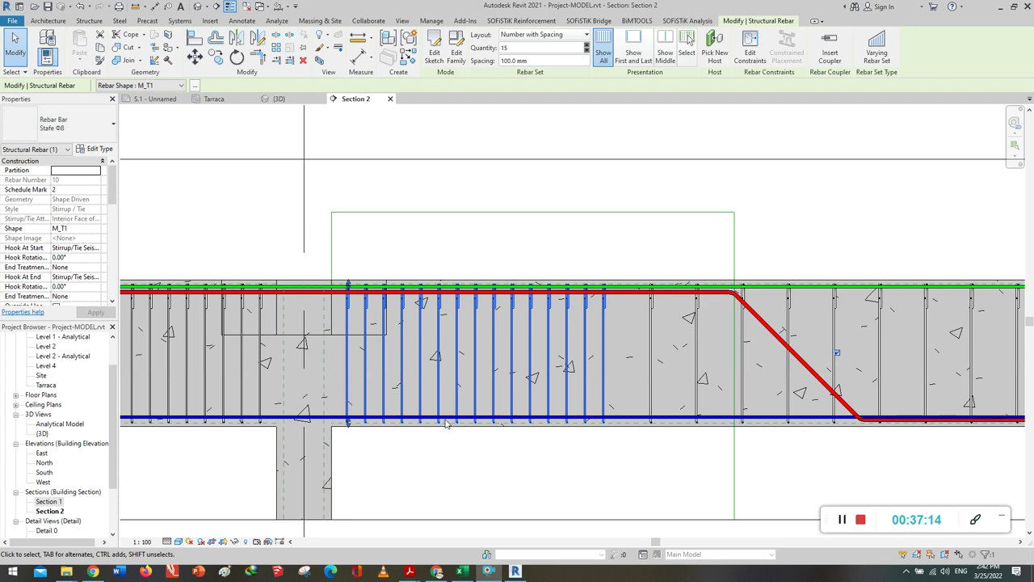
{"action": "scroll", "coordinate": [450, 426], "scroll_direction": "down", "scroll_amount": 1}
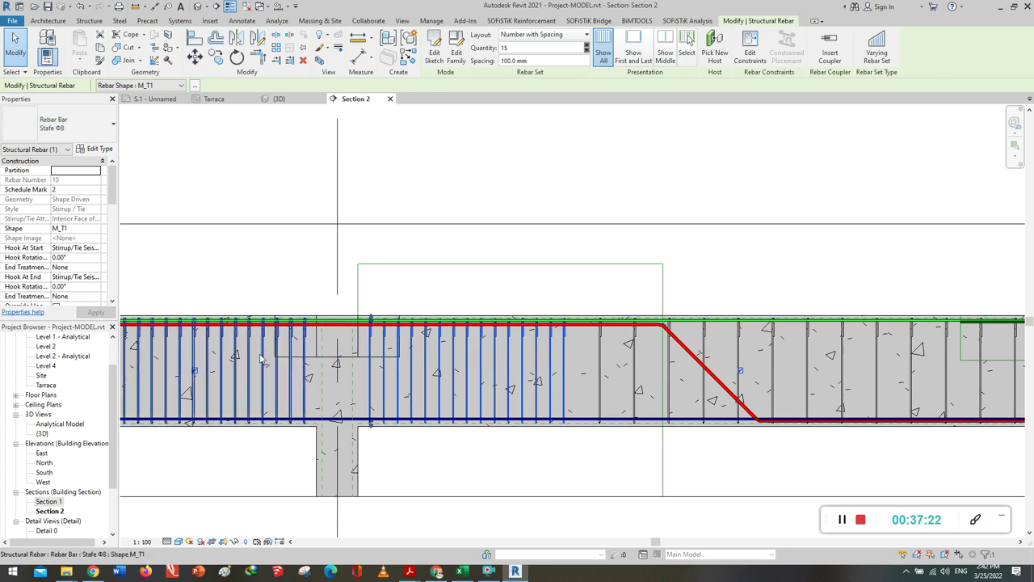
{"action": "left_click", "coordinate": [301, 402], "text": "ctrl"}
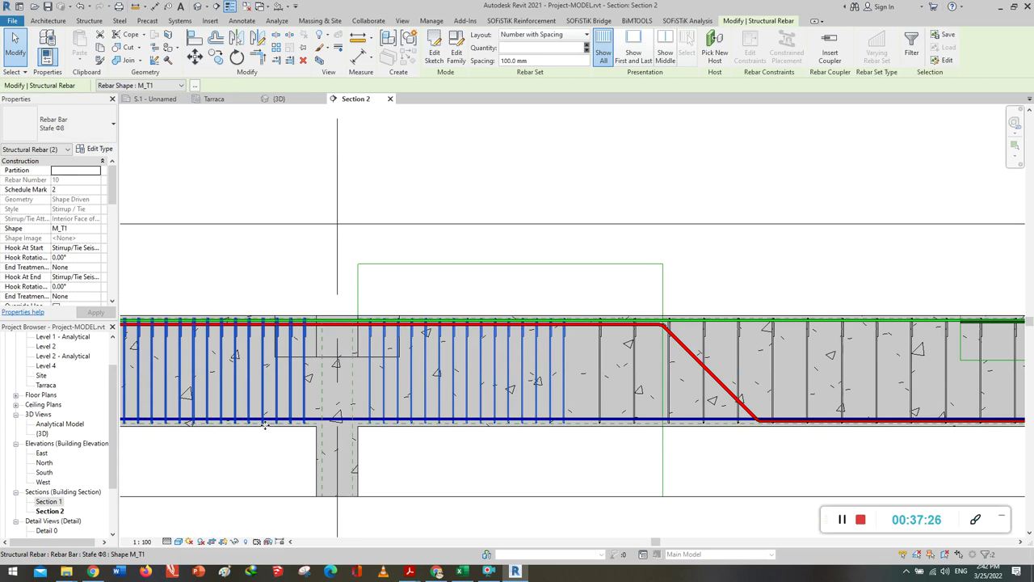
{"action": "scroll", "coordinate": [265, 426], "scroll_direction": "down", "scroll_amount": 2}
{"action": "scroll", "coordinate": [264, 426], "scroll_direction": "down", "scroll_amount": 2}
{"action": "scroll", "coordinate": [264, 425], "scroll_direction": "down", "scroll_amount": 2}
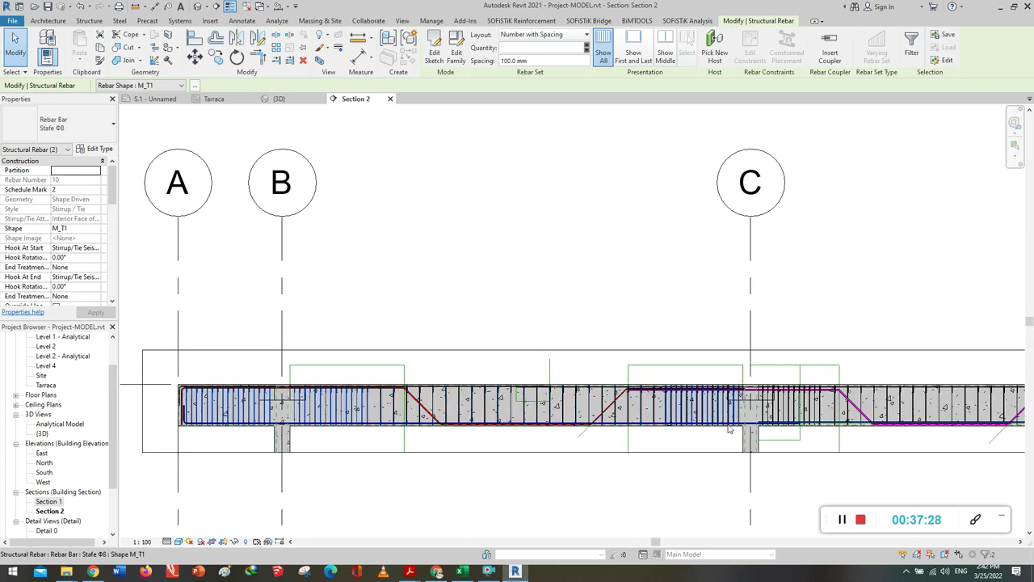
{"action": "scroll", "coordinate": [728, 429], "scroll_direction": "up", "scroll_amount": 3}
{"action": "scroll", "coordinate": [710, 399], "scroll_direction": "up", "scroll_amount": 1}
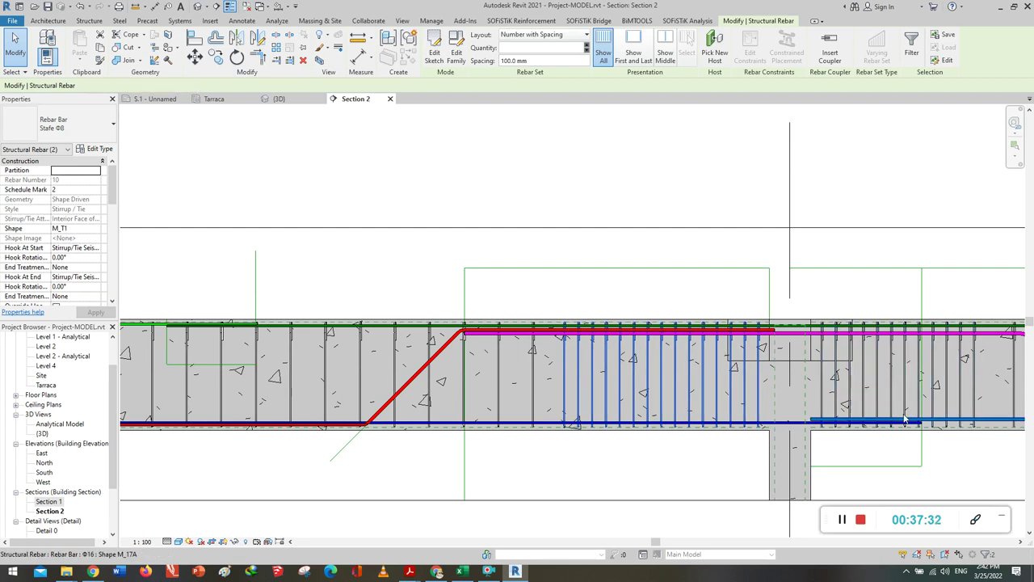
{"action": "scroll", "coordinate": [587, 455], "scroll_direction": "down", "scroll_amount": 1}
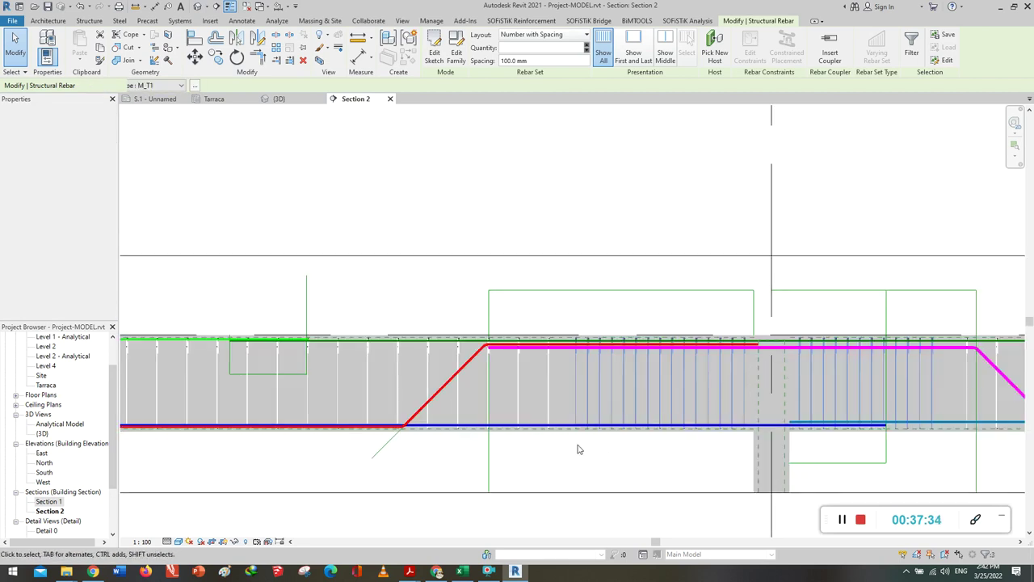
{"action": "scroll", "coordinate": [588, 455], "scroll_direction": "down", "scroll_amount": 3}
{"action": "scroll", "coordinate": [588, 455], "scroll_direction": "down", "scroll_amount": 3}
{"action": "scroll", "coordinate": [588, 455], "scroll_direction": "down", "scroll_amount": 1}
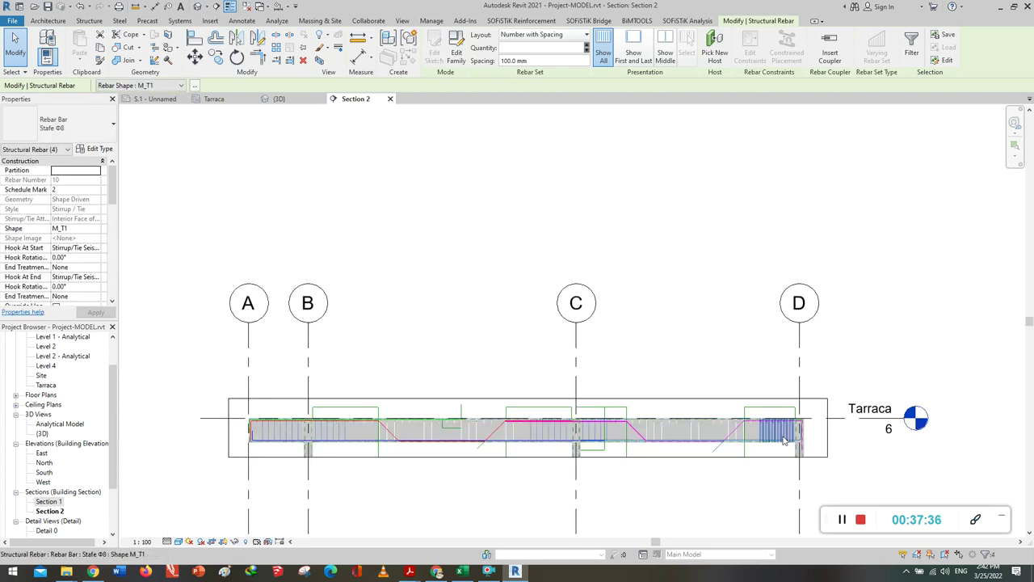
{"action": "scroll", "coordinate": [782, 441], "scroll_direction": "up", "scroll_amount": 3}
{"action": "scroll", "coordinate": [776, 437], "scroll_direction": "up", "scroll_amount": 2}
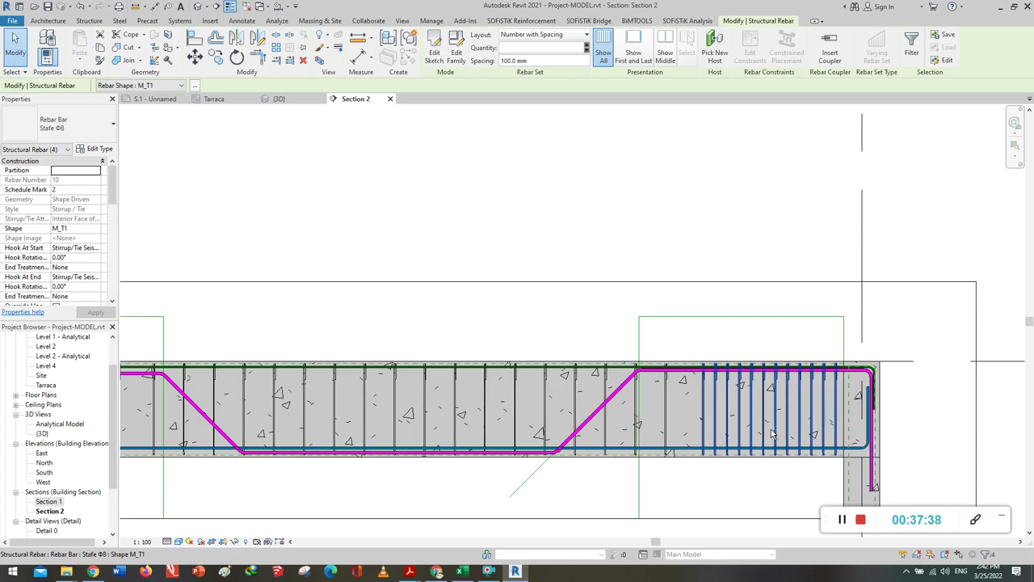
{"action": "left_click", "coordinate": [517, 452], "text": "ctrl"}
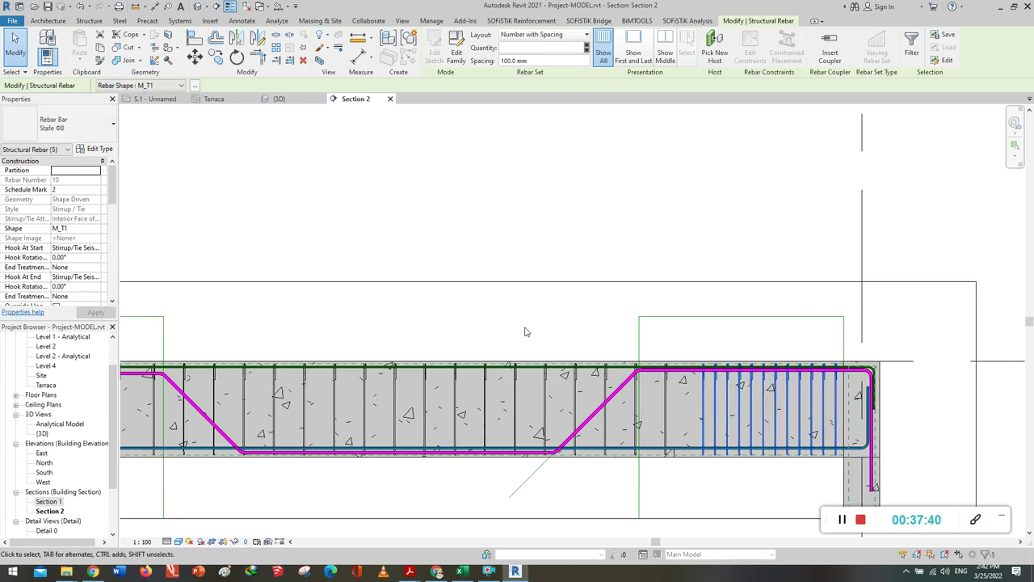
Override the five dense stirrup sets near the right support with solid orange fill (RGB 255-128-000).
{"action": "right_click", "coordinate": [525, 331]}
{"action": "mouse_move", "coordinate": [579, 138]}
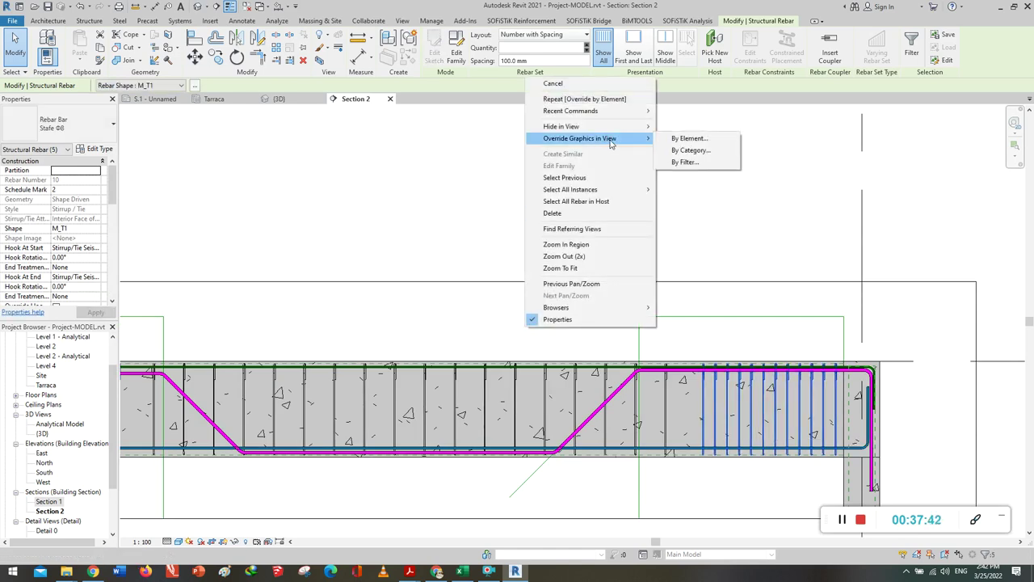
{"action": "left_click", "coordinate": [697, 139]}
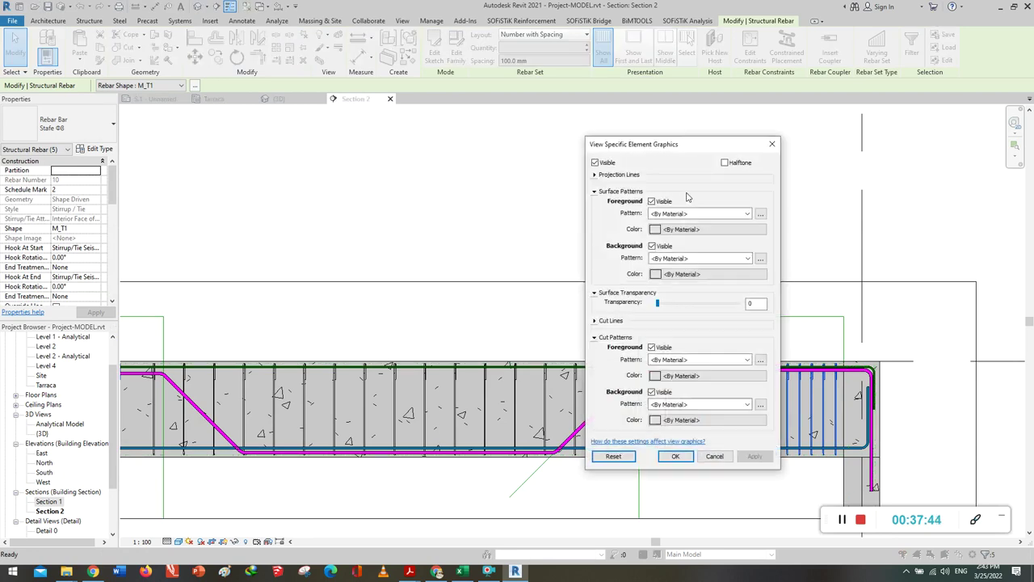
{"action": "left_click", "coordinate": [688, 282]}
{"action": "left_click", "coordinate": [688, 282]}
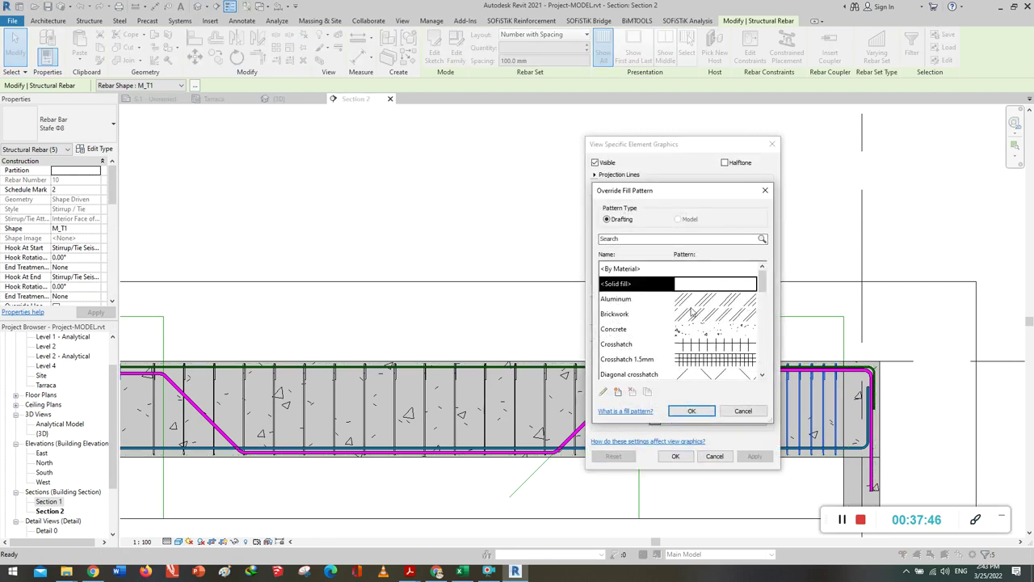
{"action": "left_click", "coordinate": [692, 411]}
{"action": "left_click", "coordinate": [705, 230]}
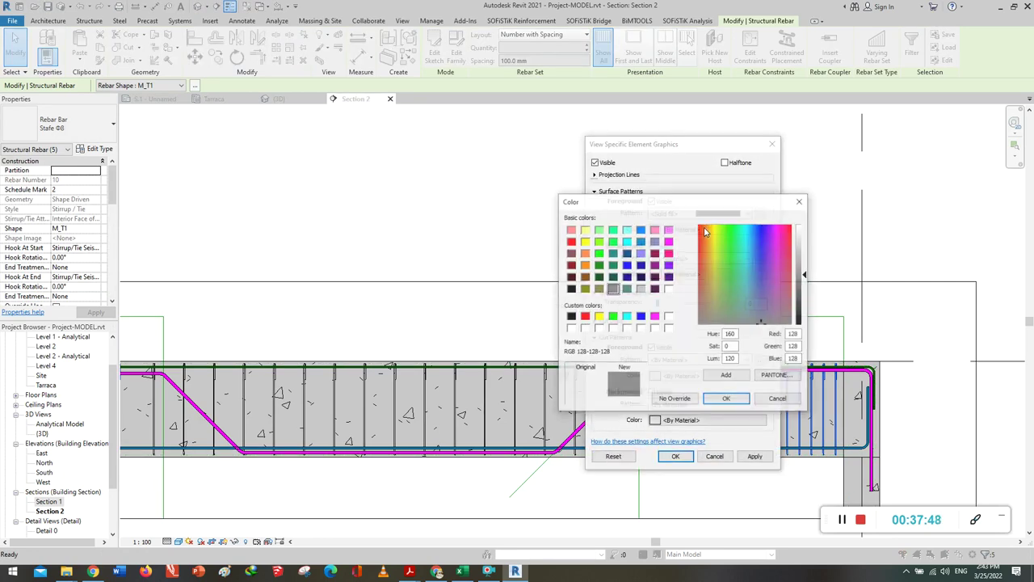
{"action": "left_click", "coordinate": [585, 265]}
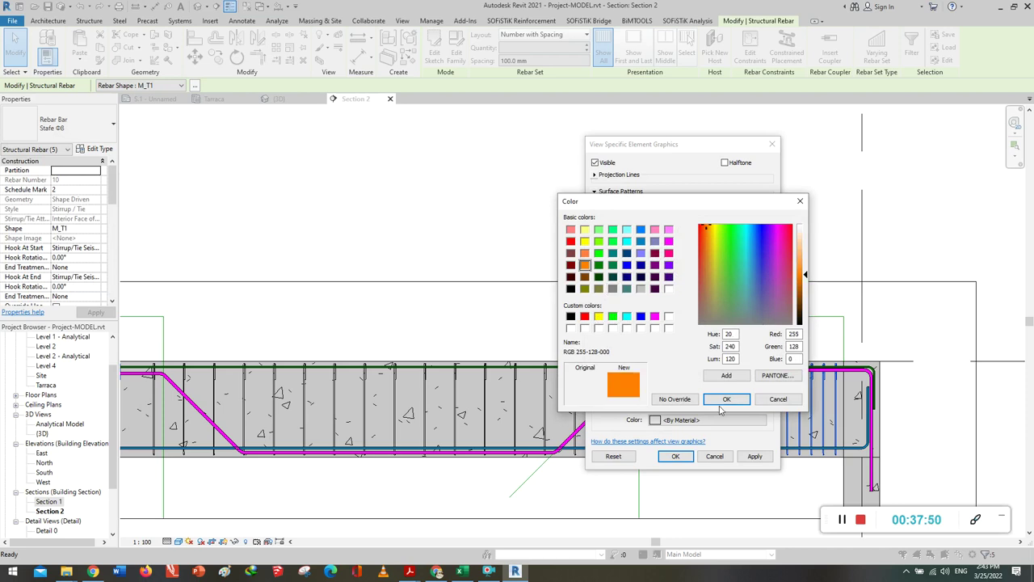
{"action": "left_click", "coordinate": [726, 400]}
{"action": "left_click", "coordinate": [675, 455]}
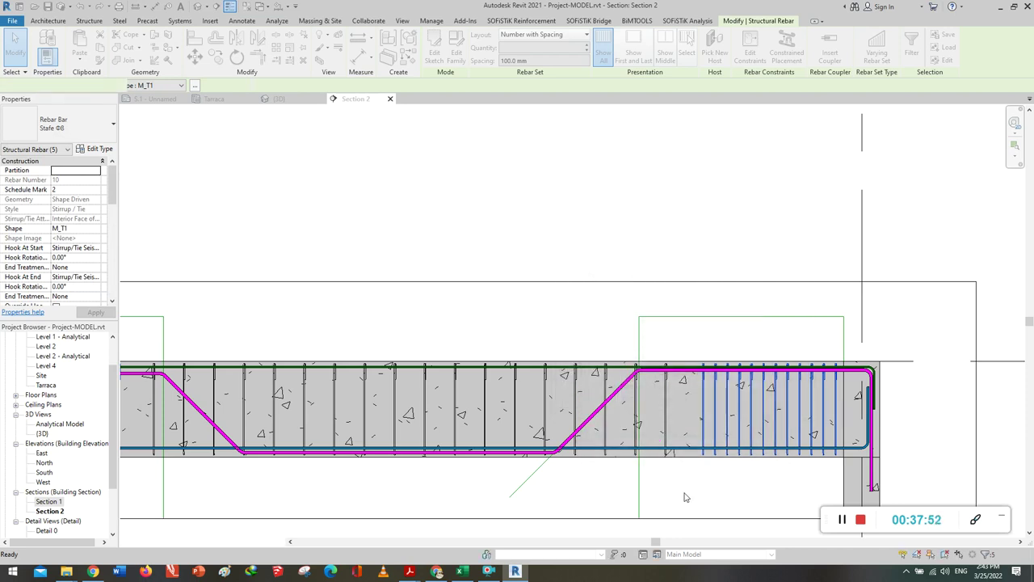
{"action": "left_click", "coordinate": [686, 496]}
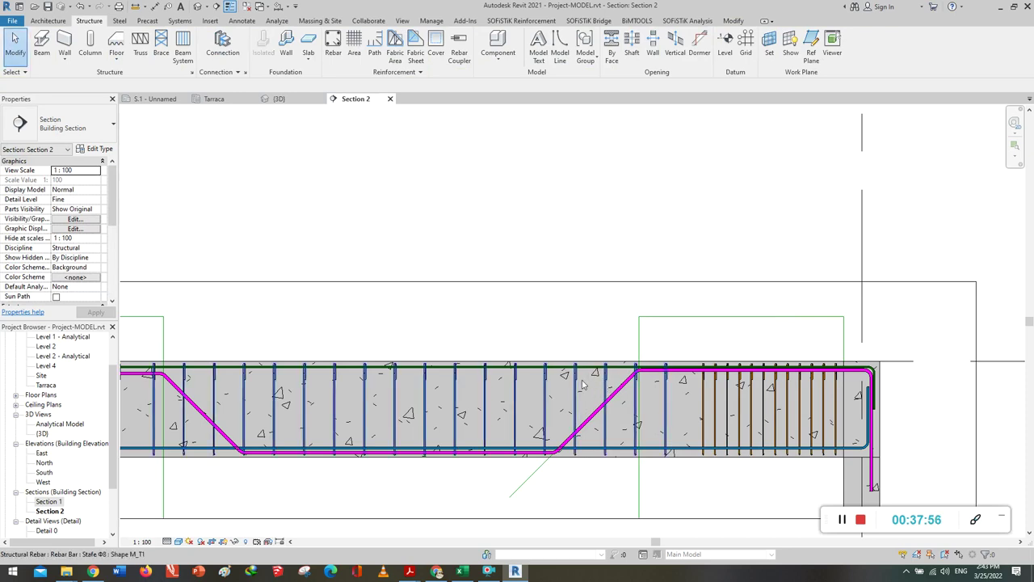
Select the 18-bar stirrup set at 250 mm spacing near the beam's right end.
{"action": "left_click", "coordinate": [860, 424]}
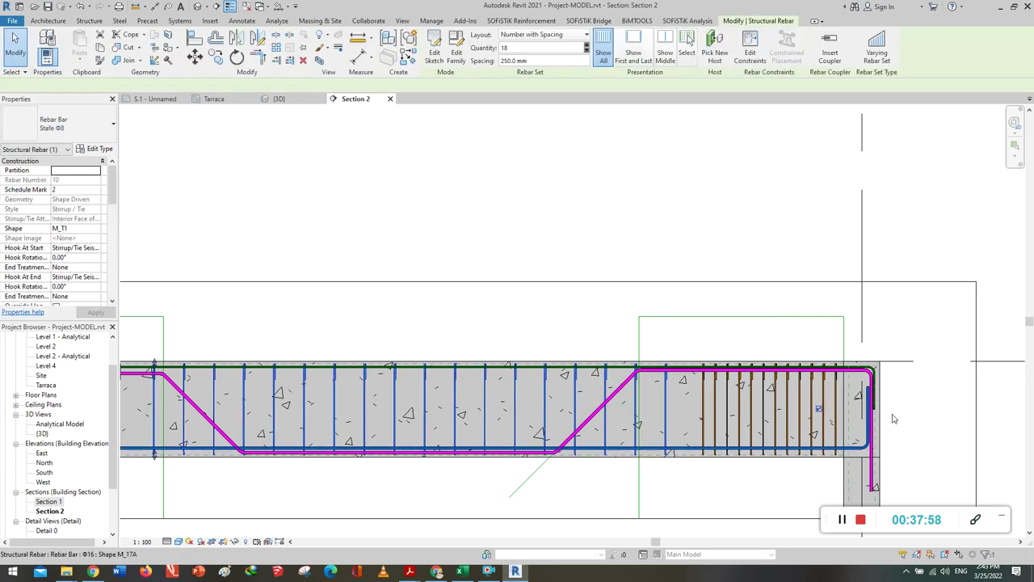
{"action": "scroll", "coordinate": [896, 416], "scroll_direction": "down", "scroll_amount": 2}
{"action": "scroll", "coordinate": [897, 416], "scroll_direction": "down", "scroll_amount": 1}
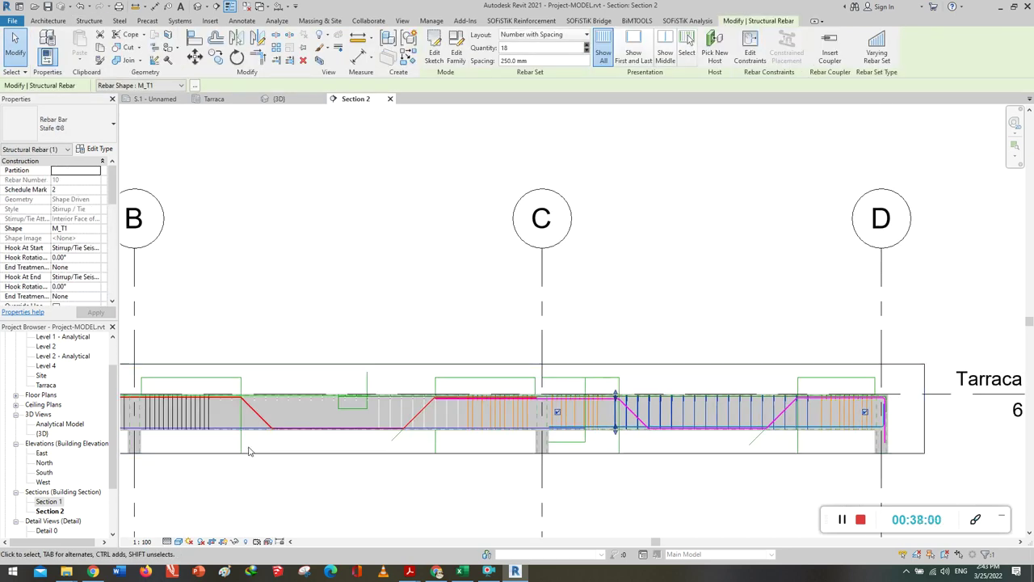
{"action": "scroll", "coordinate": [346, 376], "scroll_direction": "up", "scroll_amount": 2}
{"action": "scroll", "coordinate": [345, 376], "scroll_direction": "up", "scroll_amount": 1}
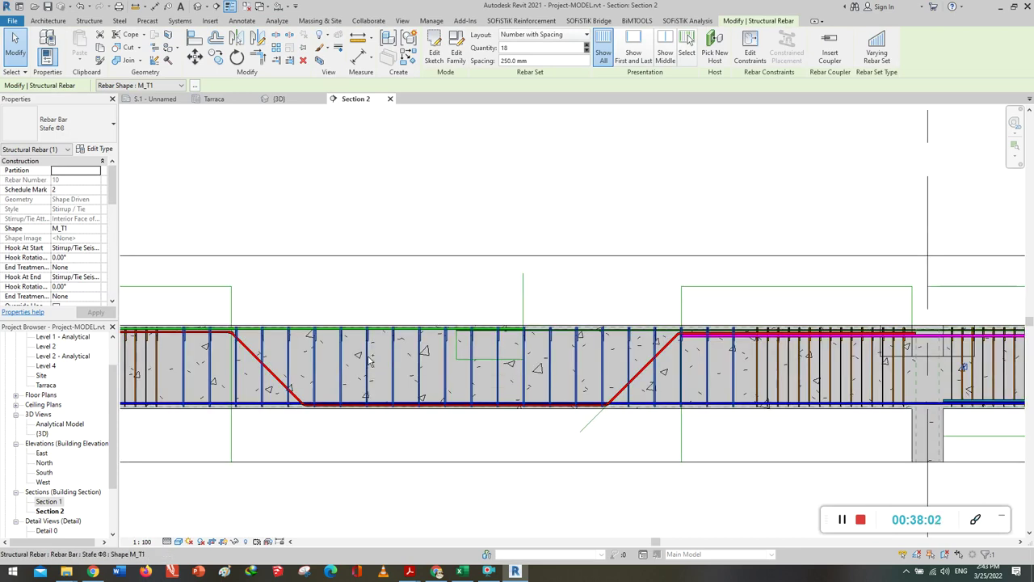
Give the selected stirrup set a solid yellow surface-fill override in the view.
{"action": "right_click", "coordinate": [413, 282]}
{"action": "mouse_move", "coordinate": [468, 340]}
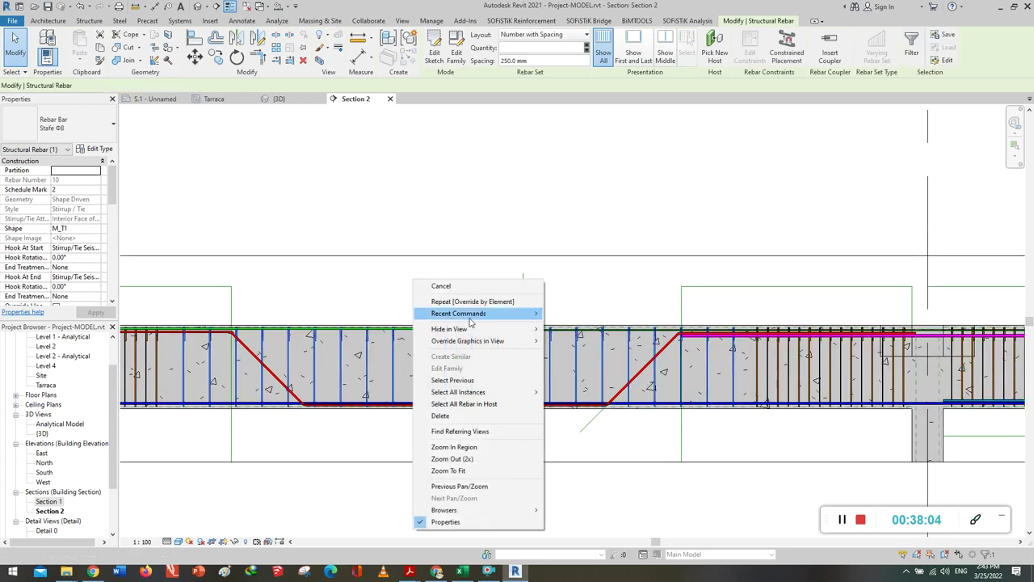
{"action": "left_click", "coordinate": [575, 341]}
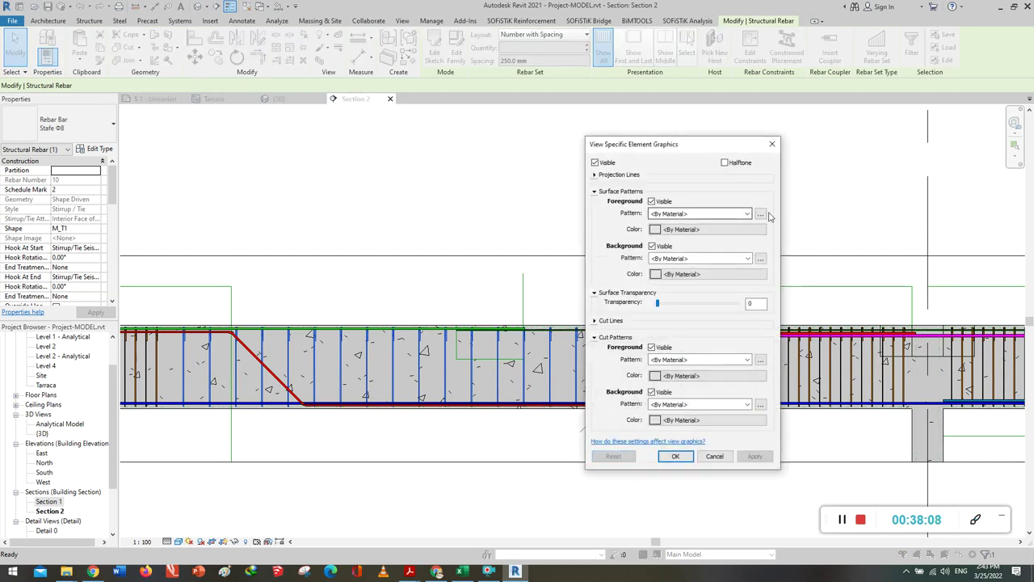
{"action": "left_click", "coordinate": [760, 216]}
{"action": "left_click", "coordinate": [700, 285]}
{"action": "left_click", "coordinate": [695, 410]}
{"action": "left_click", "coordinate": [686, 229]}
{"action": "left_click", "coordinate": [584, 241]}
{"action": "left_click", "coordinate": [726, 399]}
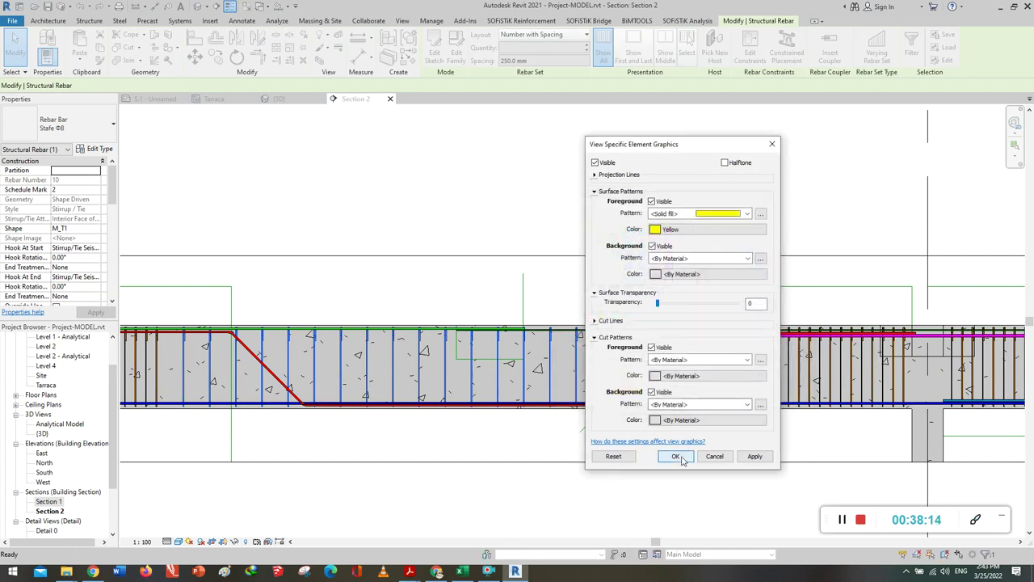
{"action": "left_click", "coordinate": [675, 456]}
{"action": "left_click", "coordinate": [614, 453]}
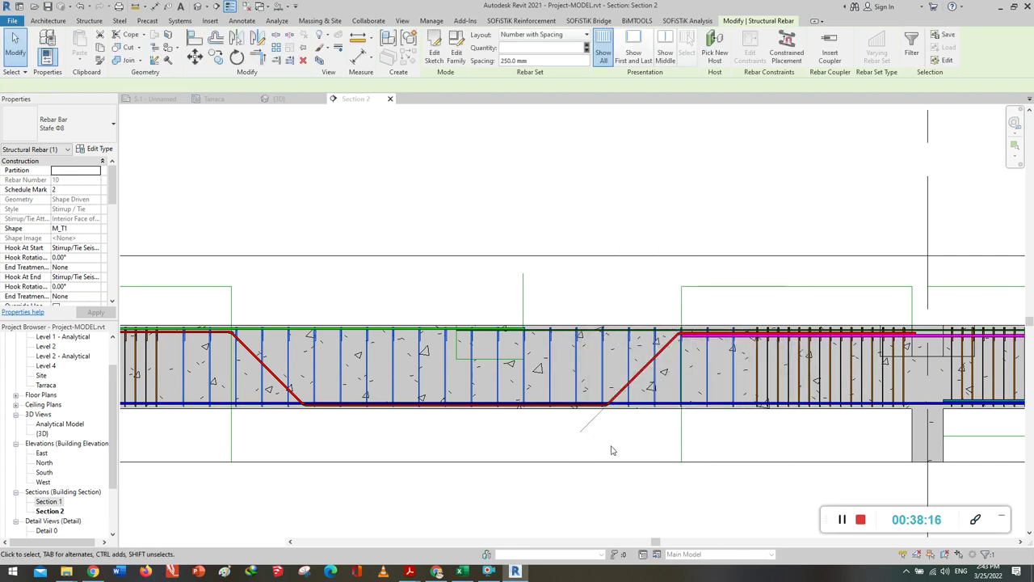
{"action": "scroll", "coordinate": [607, 445], "scroll_direction": "down", "scroll_amount": 1}
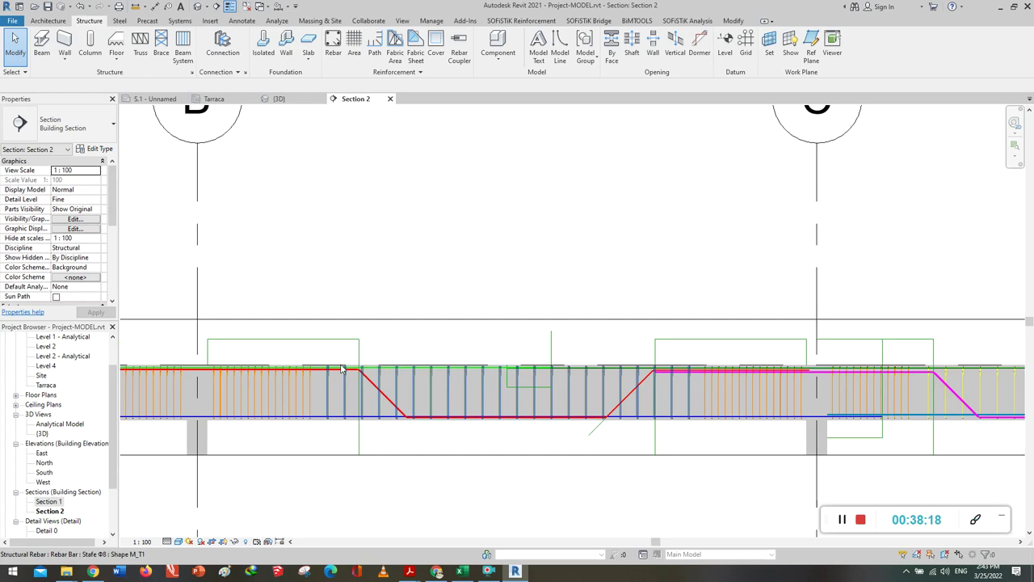
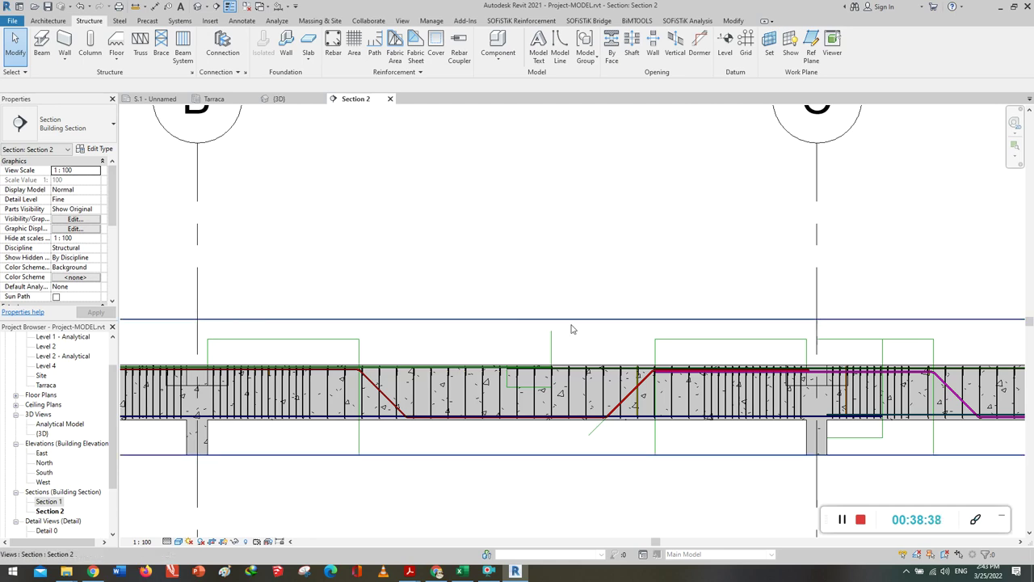
In the {3D} view, zoom out and window-select the whole concrete frame with its rebar.
{"action": "scroll", "coordinate": [573, 325], "scroll_direction": "down", "scroll_amount": 1}
{"action": "left_click", "coordinate": [293, 100]}
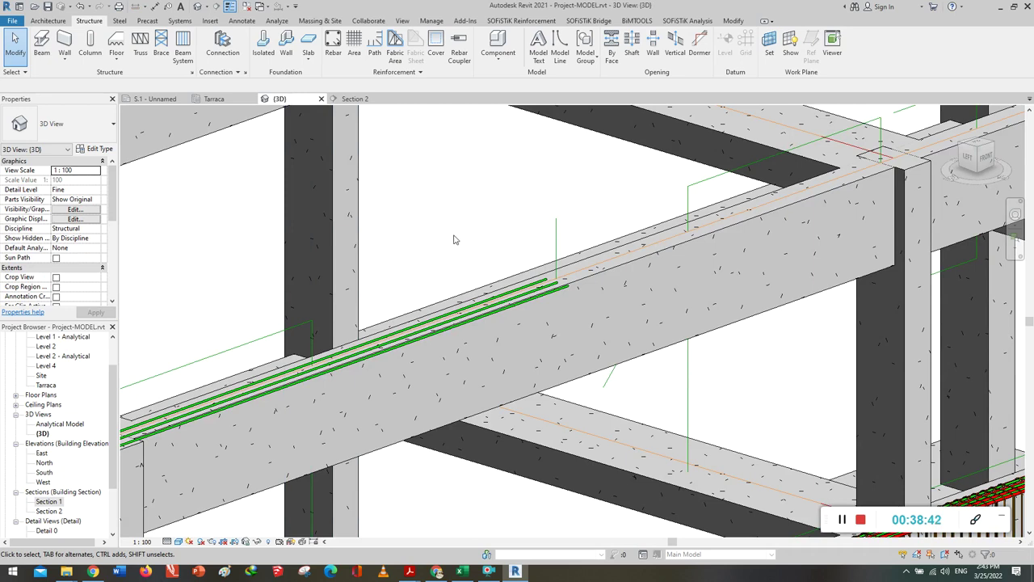
{"action": "scroll", "coordinate": [439, 268], "scroll_direction": "down", "scroll_amount": 1}
{"action": "scroll", "coordinate": [452, 279], "scroll_direction": "down", "scroll_amount": 1}
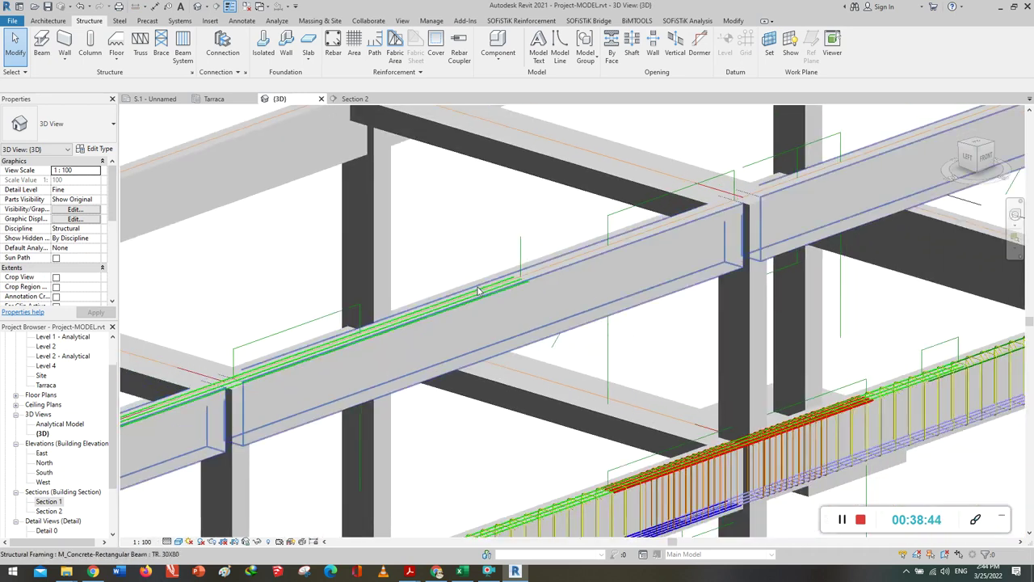
{"action": "scroll", "coordinate": [501, 299], "scroll_direction": "down", "scroll_amount": 1}
{"action": "scroll", "coordinate": [525, 309], "scroll_direction": "down", "scroll_amount": 1}
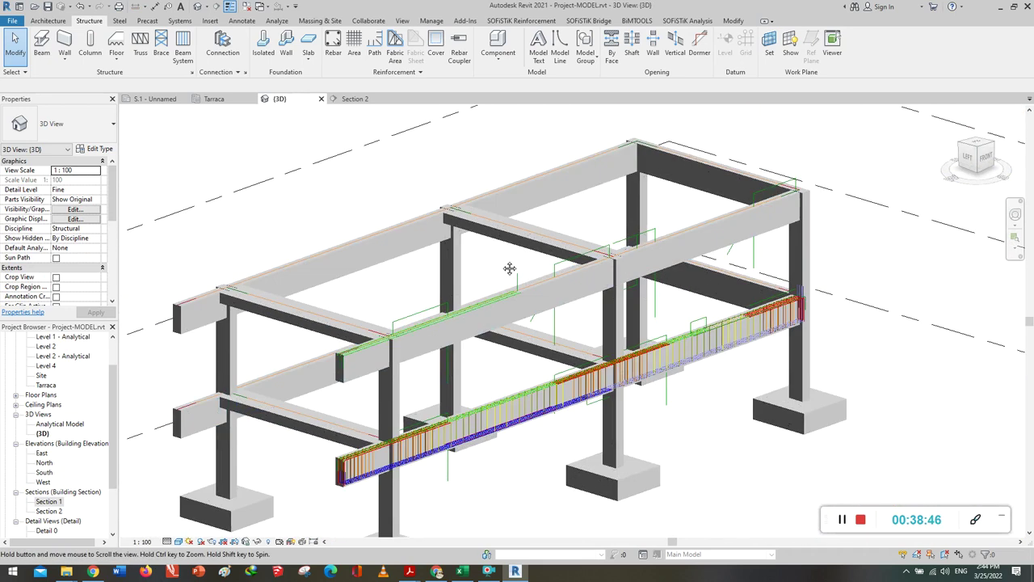
{"action": "scroll", "coordinate": [509, 274], "scroll_direction": "down", "scroll_amount": 1}
{"action": "scroll", "coordinate": [525, 234], "scroll_direction": "down", "scroll_amount": 1}
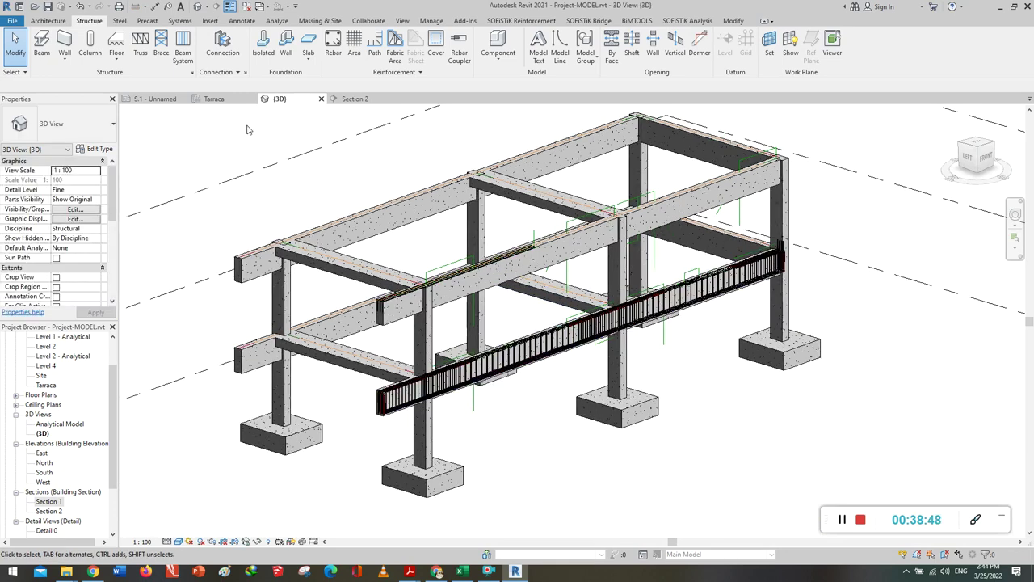
{"action": "left_click_drag", "start_coordinate": [192, 111], "coordinate": [899, 496]}
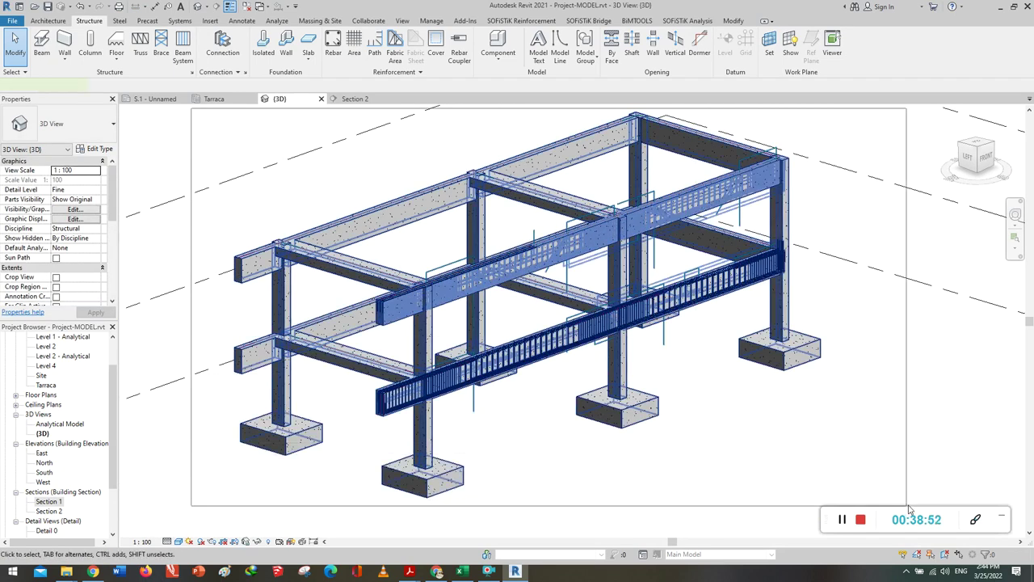
Filter the selection down to only the 28 Structural Rebar elements.
{"action": "left_click", "coordinate": [433, 45]}
{"action": "left_click", "coordinate": [945, 186]}
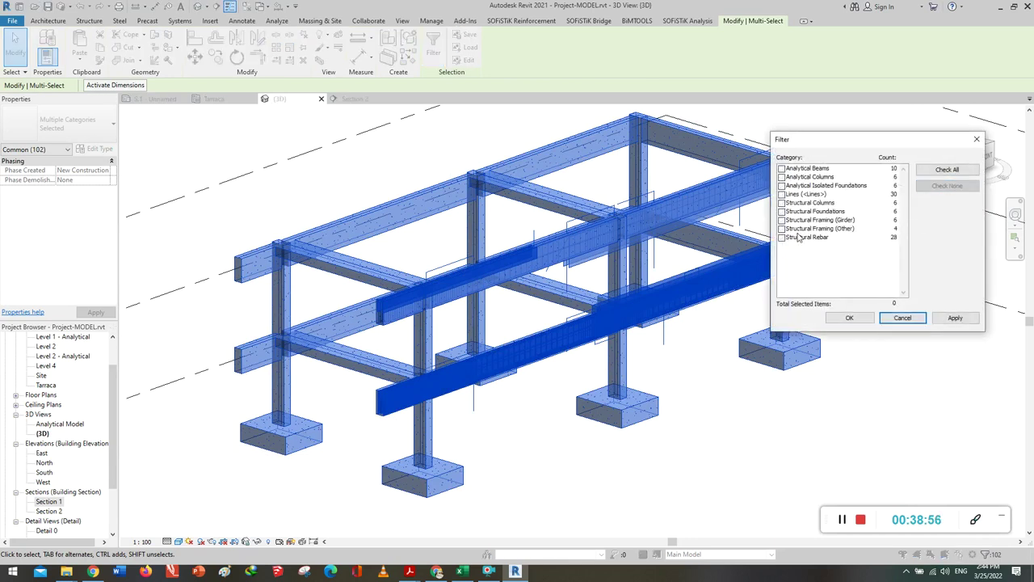
{"action": "left_click", "coordinate": [782, 238]}
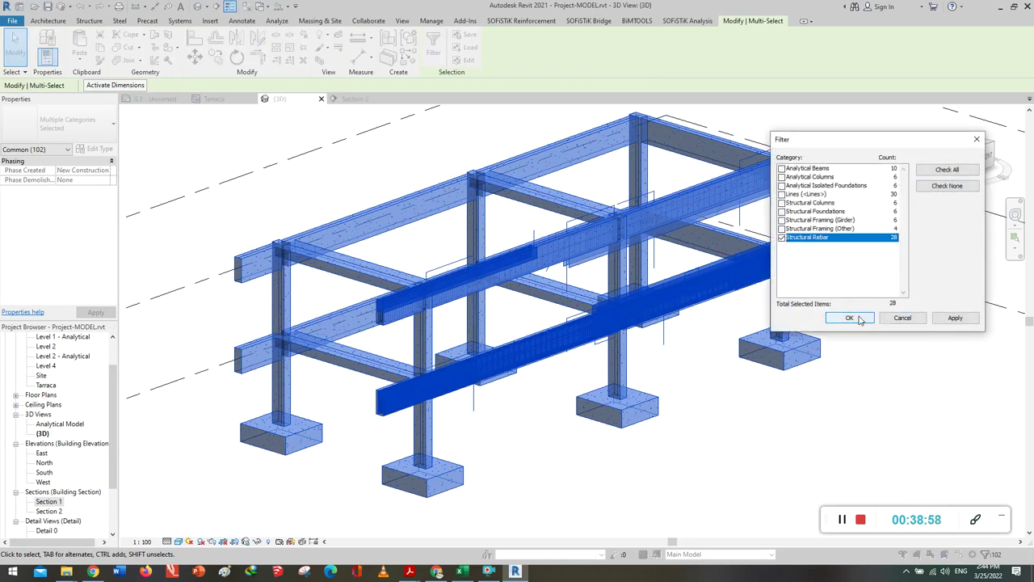
{"action": "left_click", "coordinate": [858, 318]}
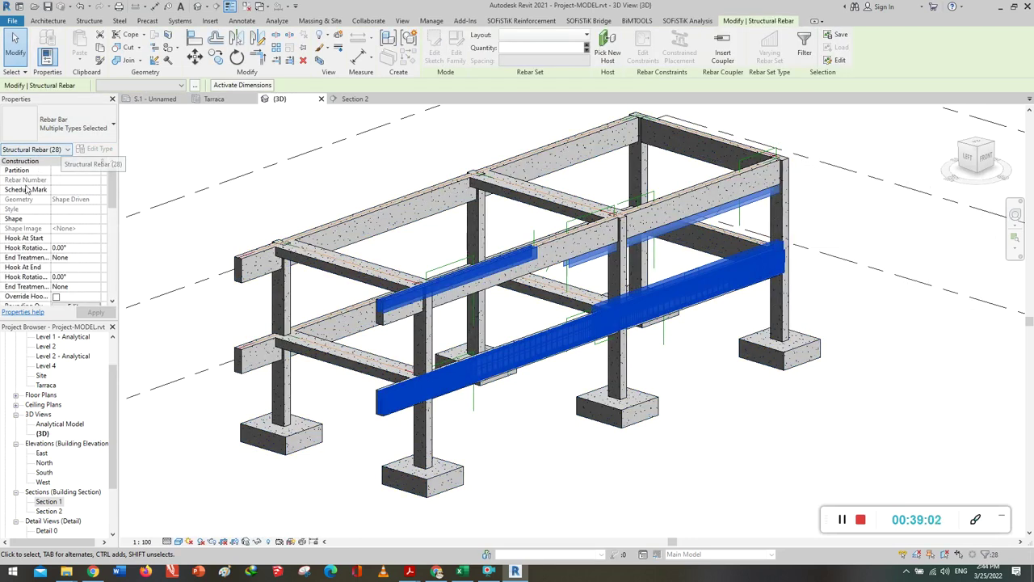
Set the rebar to View unobscured and View as solid in {3D}, then deselect.
{"action": "left_click_drag", "start_coordinate": [111, 183], "coordinate": [111, 224]}
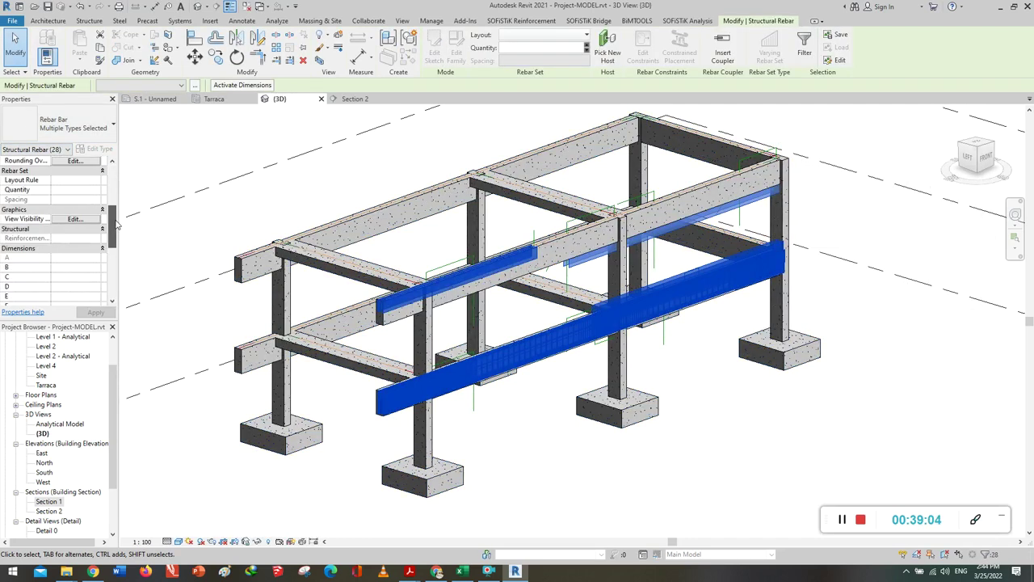
{"action": "left_click", "coordinate": [74, 219]}
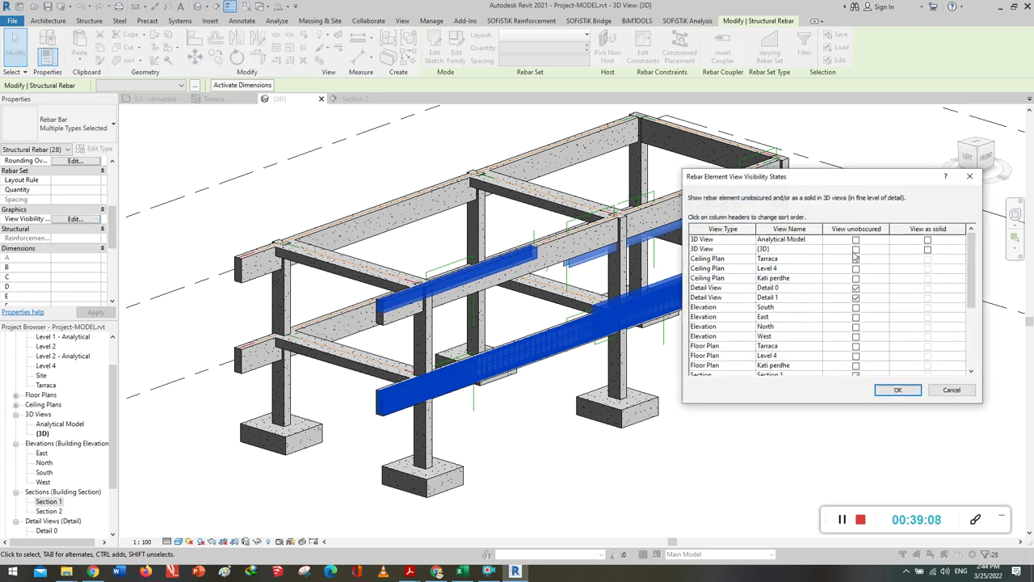
{"action": "left_click", "coordinate": [855, 249]}
{"action": "left_click", "coordinate": [929, 249]}
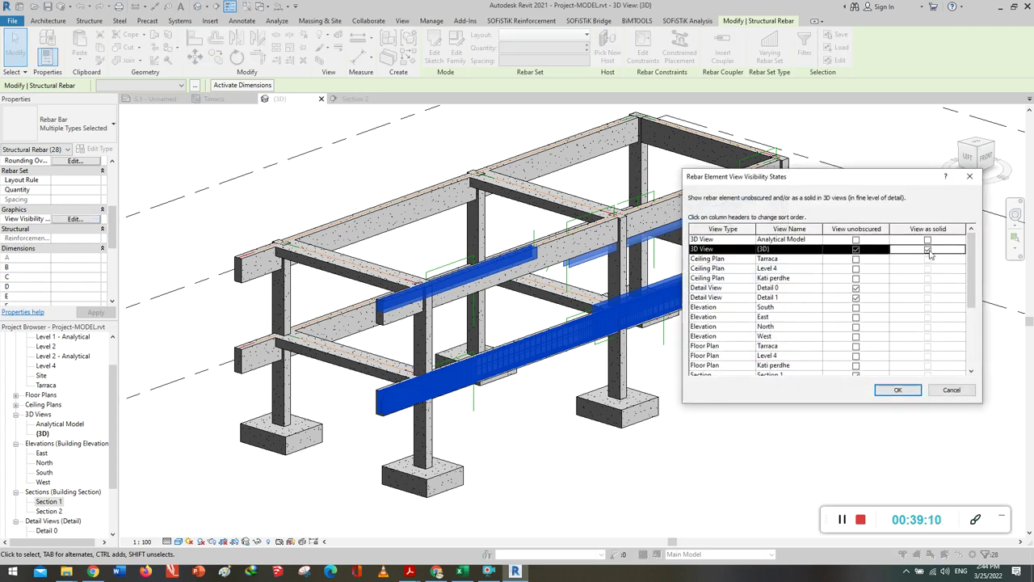
{"action": "left_click", "coordinate": [906, 394]}
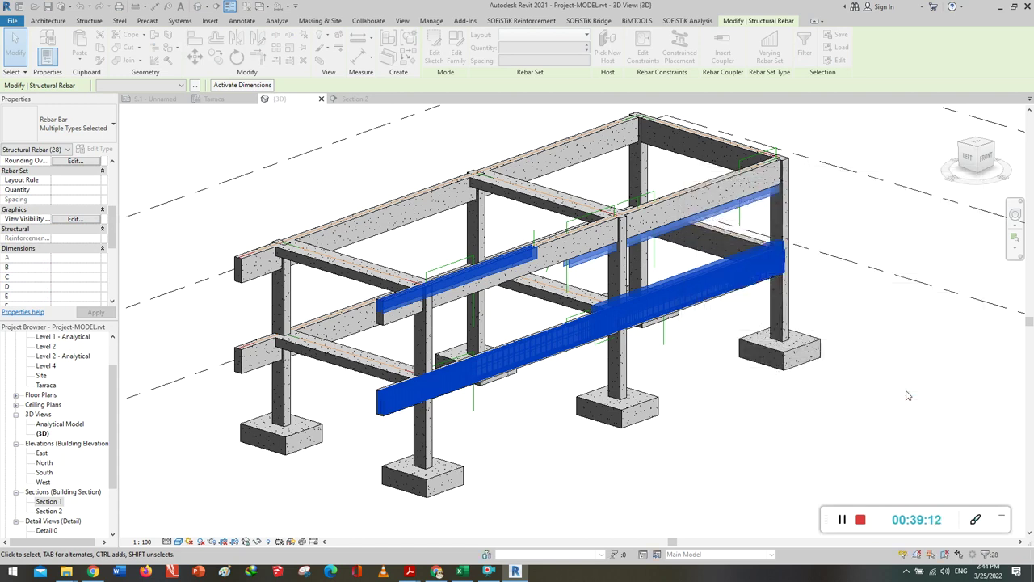
{"action": "left_click", "coordinate": [647, 458]}
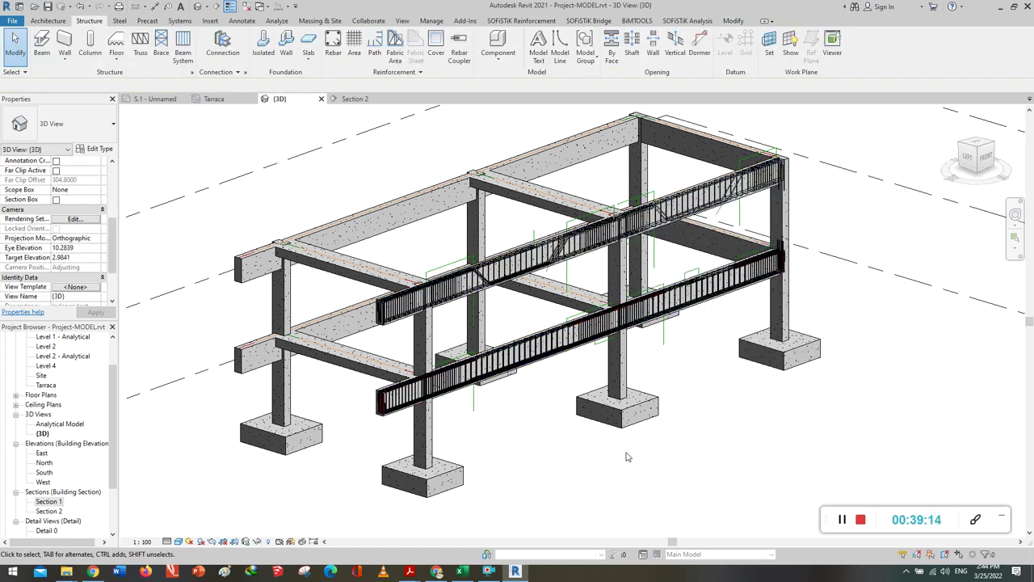
Zoom in and give the Φ20 bent bar set a Solid fill surface pattern override.
{"action": "scroll", "coordinate": [427, 214], "scroll_direction": "up", "scroll_amount": 2}
{"action": "scroll", "coordinate": [448, 288], "scroll_direction": "up", "scroll_amount": 2}
{"action": "scroll", "coordinate": [558, 373], "scroll_direction": "up", "scroll_amount": 1}
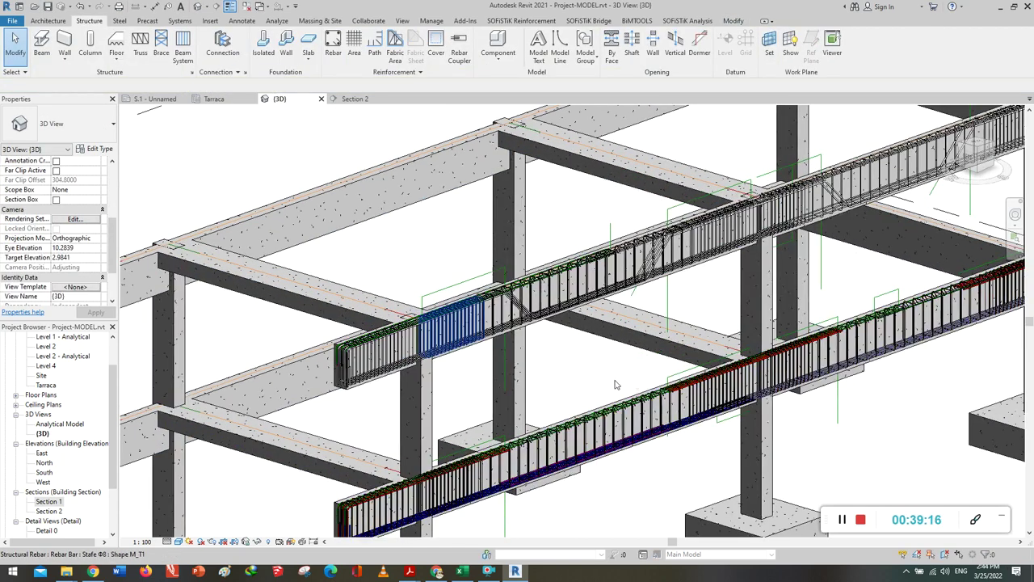
{"action": "scroll", "coordinate": [607, 381], "scroll_direction": "up", "scroll_amount": 2}
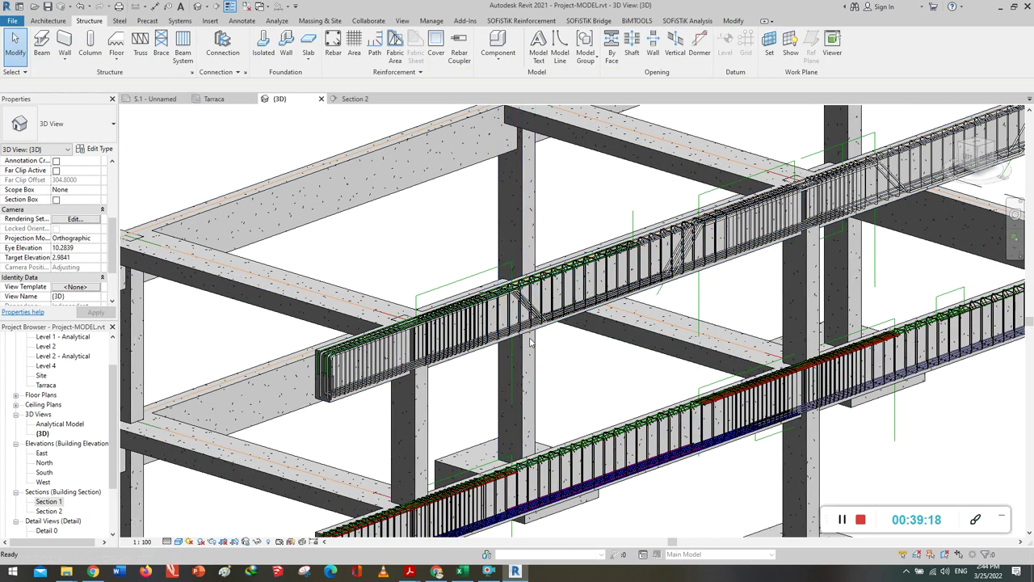
{"action": "scroll", "coordinate": [530, 330], "scroll_direction": "up", "scroll_amount": 2}
{"action": "scroll", "coordinate": [521, 307], "scroll_direction": "up", "scroll_amount": 1}
{"action": "scroll", "coordinate": [513, 283], "scroll_direction": "up", "scroll_amount": 1}
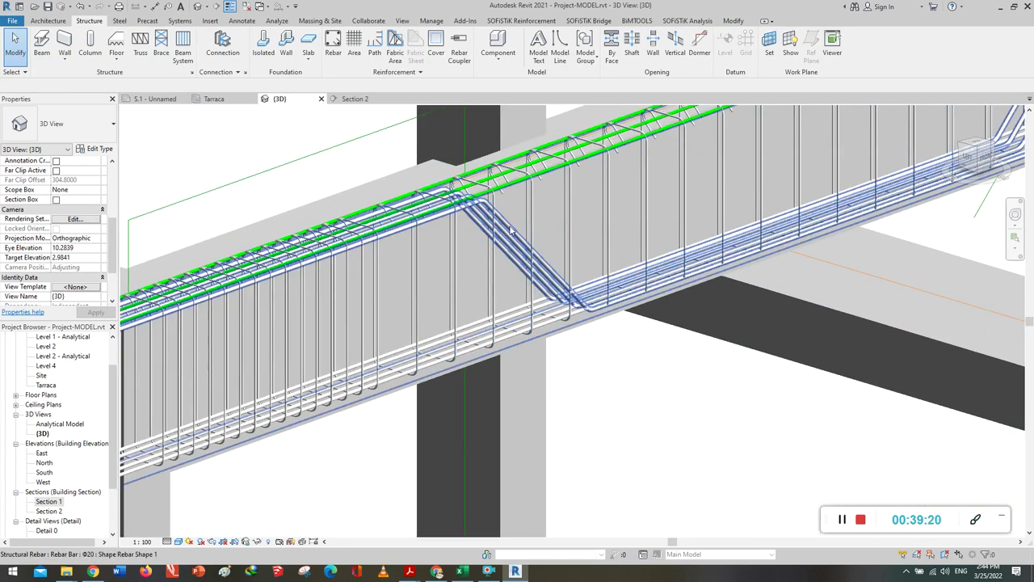
{"action": "scroll", "coordinate": [504, 258], "scroll_direction": "up", "scroll_amount": 1}
{"action": "left_click", "coordinate": [561, 340]}
{"action": "right_click", "coordinate": [596, 376]}
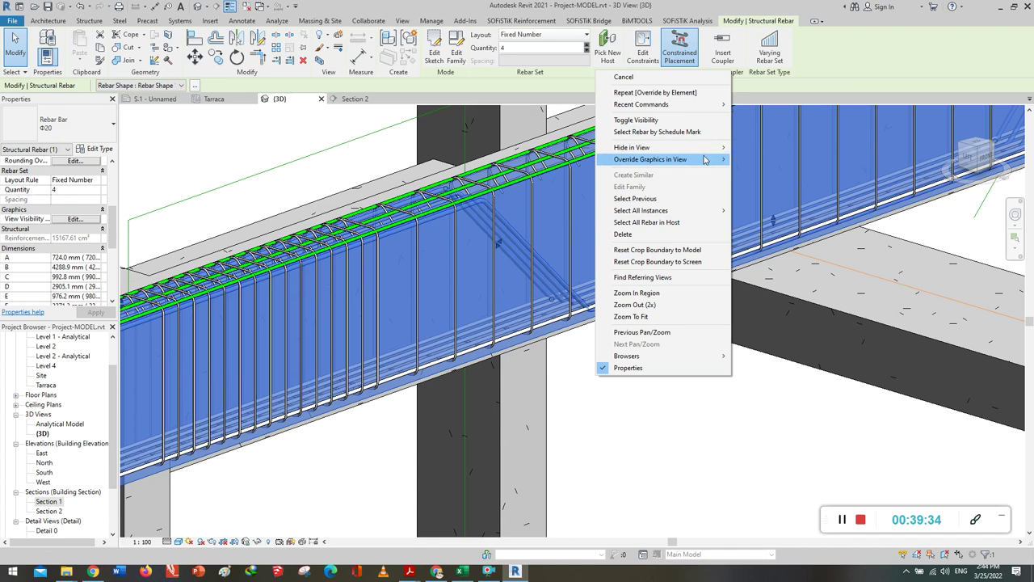
{"action": "mouse_move", "coordinate": [632, 147]}
{"action": "left_click", "coordinate": [757, 161]}
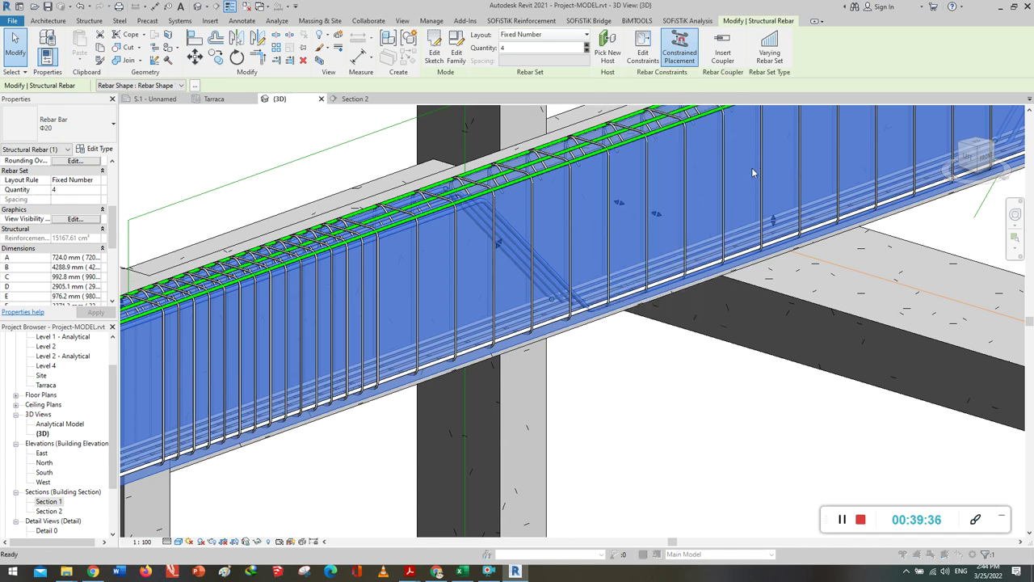
{"action": "left_click", "coordinate": [760, 214]}
{"action": "left_click", "coordinate": [682, 283]}
{"action": "left_click", "coordinate": [691, 411]}
Set the override colour to red, apply it and deselect to view the red bars.
{"action": "left_click", "coordinate": [683, 235]}
{"action": "left_click", "coordinate": [584, 315]}
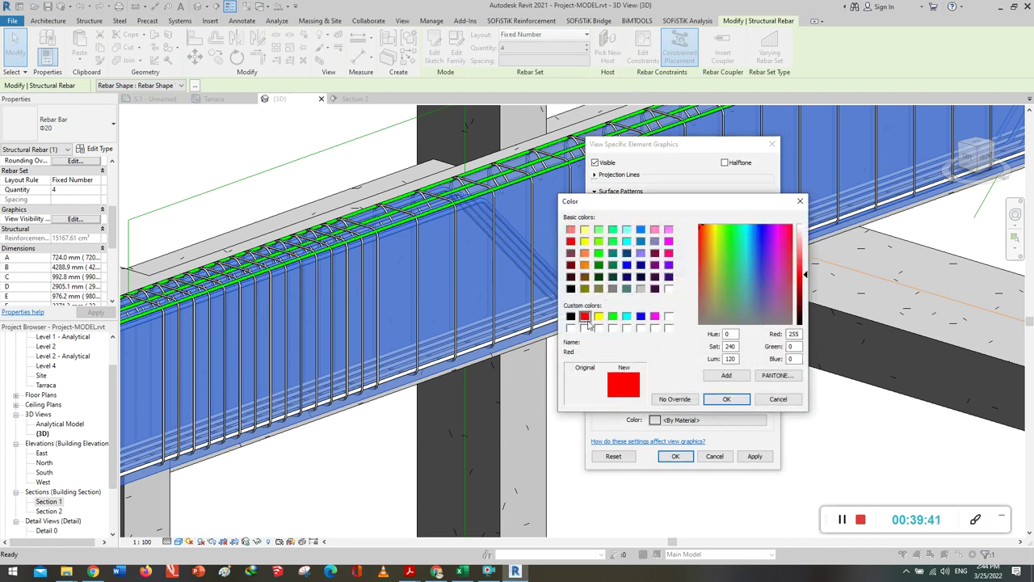
{"action": "left_click", "coordinate": [726, 398]}
{"action": "left_click", "coordinate": [675, 456]}
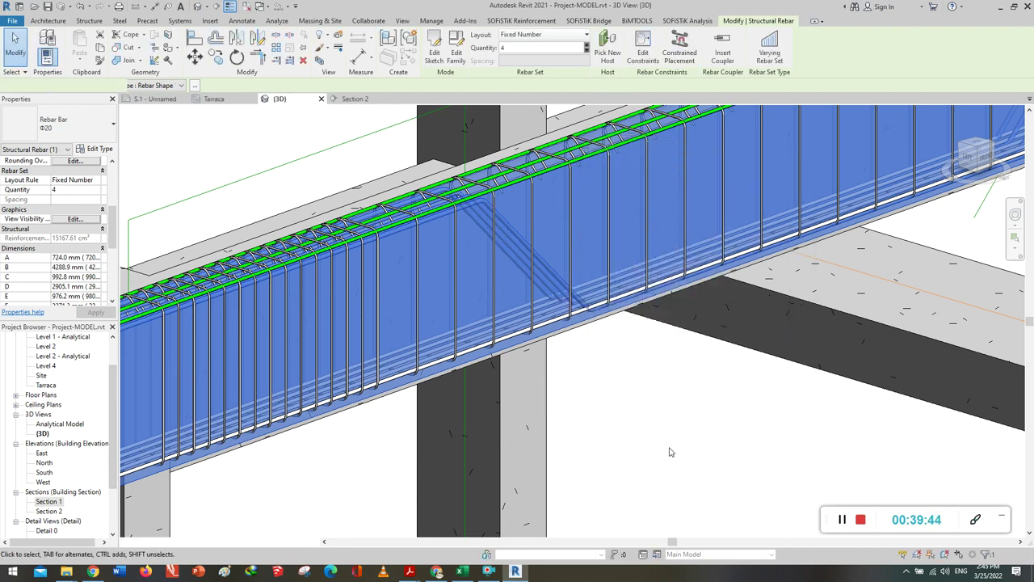
{"action": "left_click", "coordinate": [672, 442]}
{"action": "mouse_move", "coordinate": [901, 310]}
{"action": "middle_mouse_down", "text": "shift"}
{"action": "mouse_move", "coordinate": [869, 299]}
{"action": "mouse_move", "coordinate": [868, 316]}
{"action": "mouse_move", "coordinate": [690, 374]}
{"action": "mouse_move", "coordinate": [675, 345]}
{"action": "middle_mouse_up", "text": "shift"}
{"action": "scroll", "coordinate": [666, 332], "scroll_direction": "up", "scroll_amount": 2}
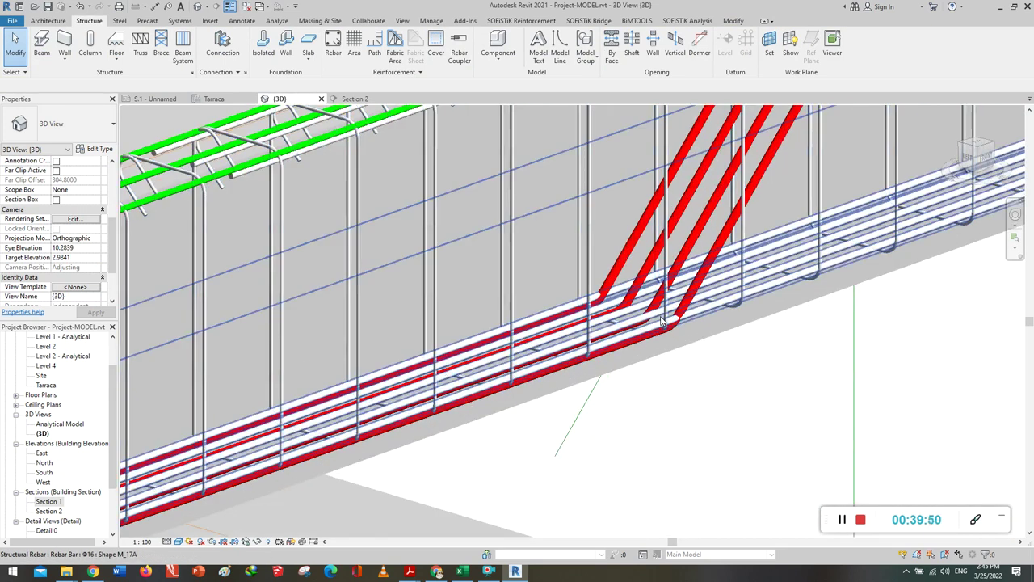
{"action": "scroll", "coordinate": [663, 323], "scroll_direction": "up", "scroll_amount": 2}
{"action": "scroll", "coordinate": [661, 321], "scroll_direction": "up", "scroll_amount": 1}
{"action": "scroll", "coordinate": [661, 320], "scroll_direction": "up", "scroll_amount": 2}
{"action": "middle_click_drag", "start_coordinate": [671, 335], "coordinate": [687, 350], "text": "shift"}
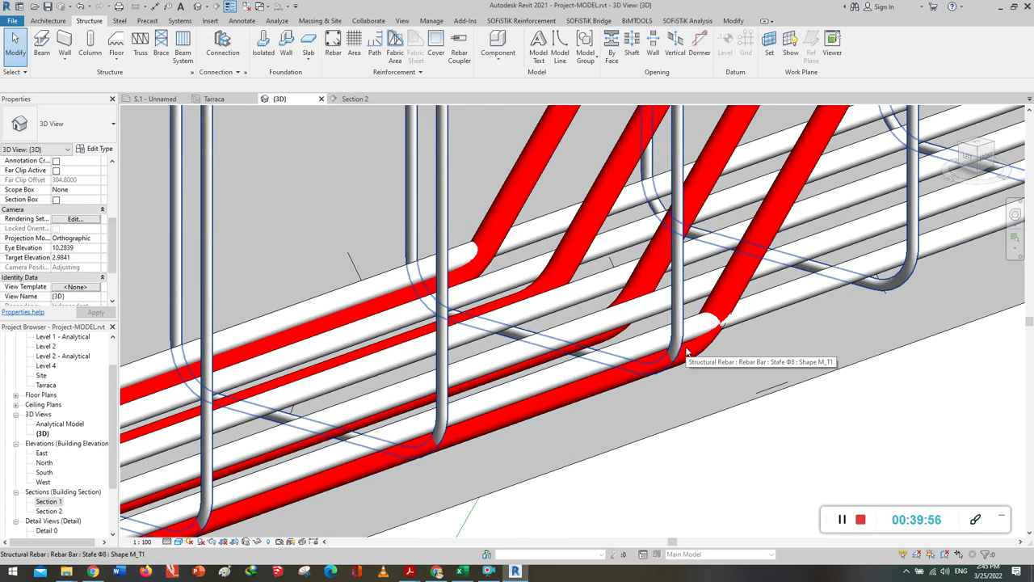
{"action": "scroll", "coordinate": [687, 350], "scroll_direction": "down", "scroll_amount": 2}
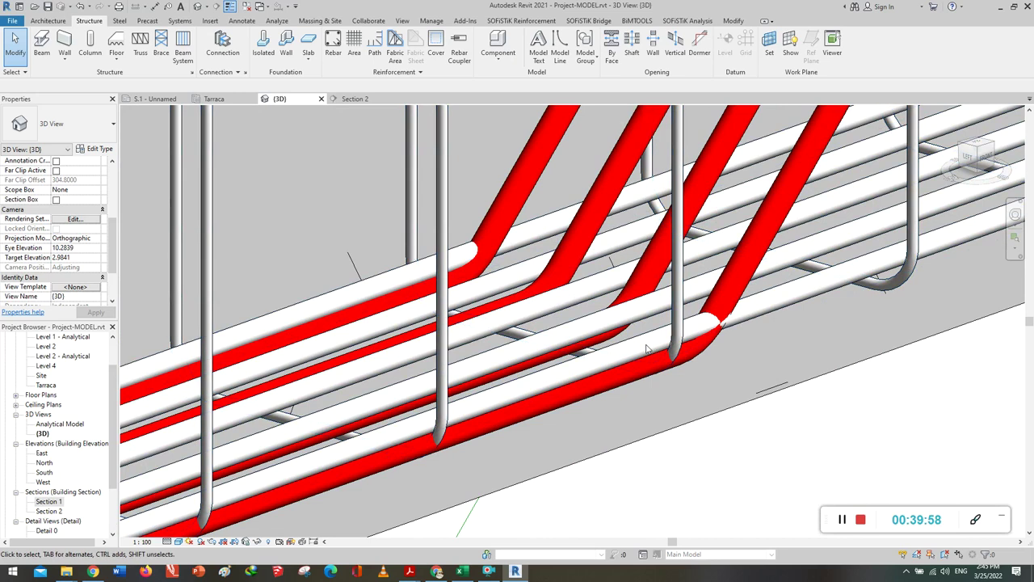
{"action": "middle_click_drag", "start_coordinate": [687, 350], "coordinate": [550, 391], "text": "shift"}
{"action": "scroll", "coordinate": [547, 392], "scroll_direction": "down", "scroll_amount": 1}
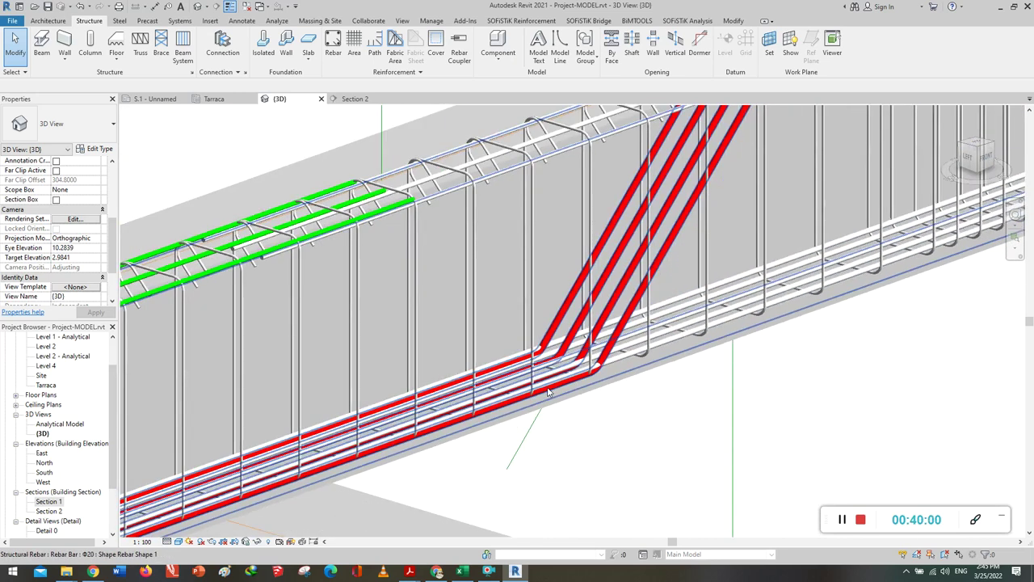
{"action": "scroll", "coordinate": [547, 392], "scroll_direction": "down", "scroll_amount": 1}
{"action": "scroll", "coordinate": [547, 392], "scroll_direction": "down", "scroll_amount": 1}
{"action": "scroll", "coordinate": [545, 392], "scroll_direction": "down", "scroll_amount": 1}
{"action": "mouse_move", "coordinate": [547, 392]}
{"action": "middle_mouse_down", "text": "shift"}
{"action": "mouse_move", "coordinate": [937, 349]}
{"action": "mouse_move", "coordinate": [702, 229]}
{"action": "middle_mouse_up", "text": "shift"}
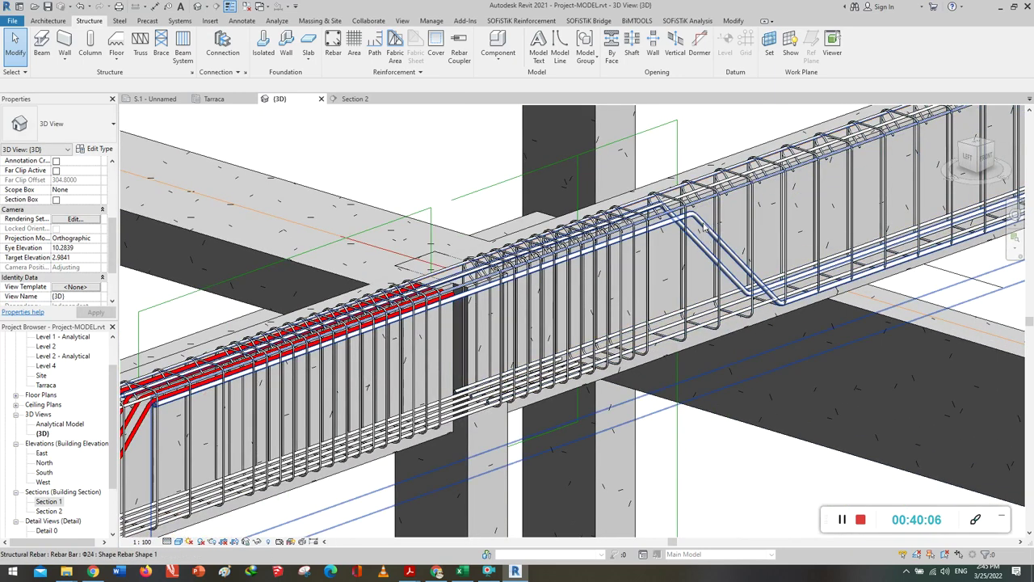
{"action": "left_click", "coordinate": [703, 227]}
Override the Φ24 bent-up bars with a solid magenta surface fill, then deselect them.
{"action": "right_click", "coordinate": [703, 228]}
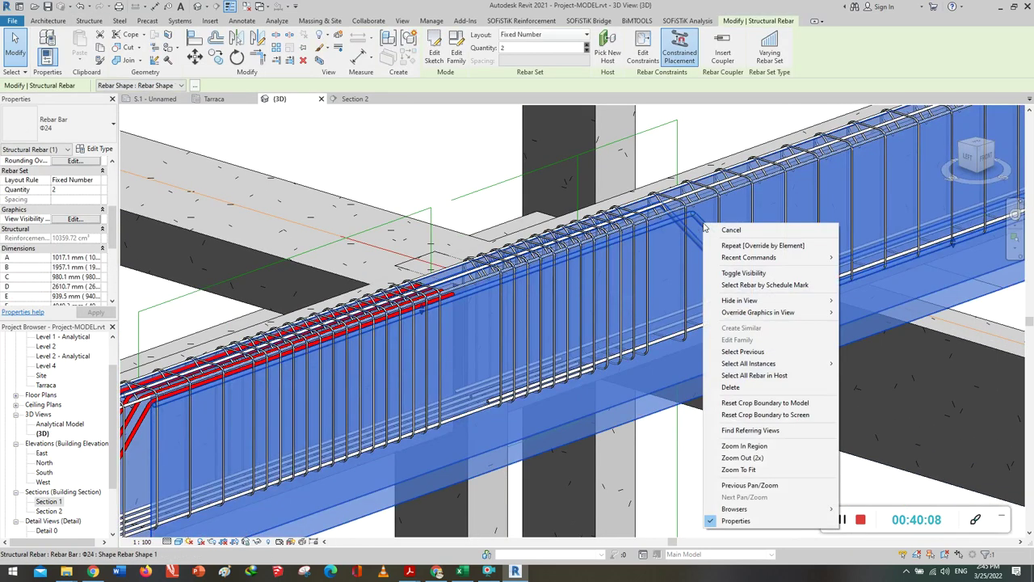
{"action": "left_click", "coordinate": [844, 313]}
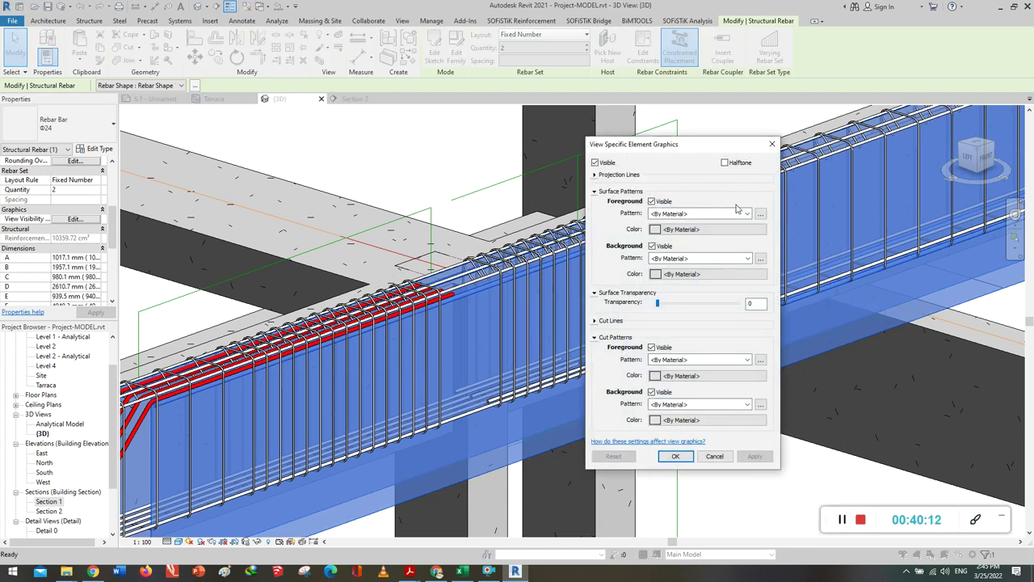
{"action": "left_click", "coordinate": [759, 215]}
{"action": "left_click", "coordinate": [702, 283]}
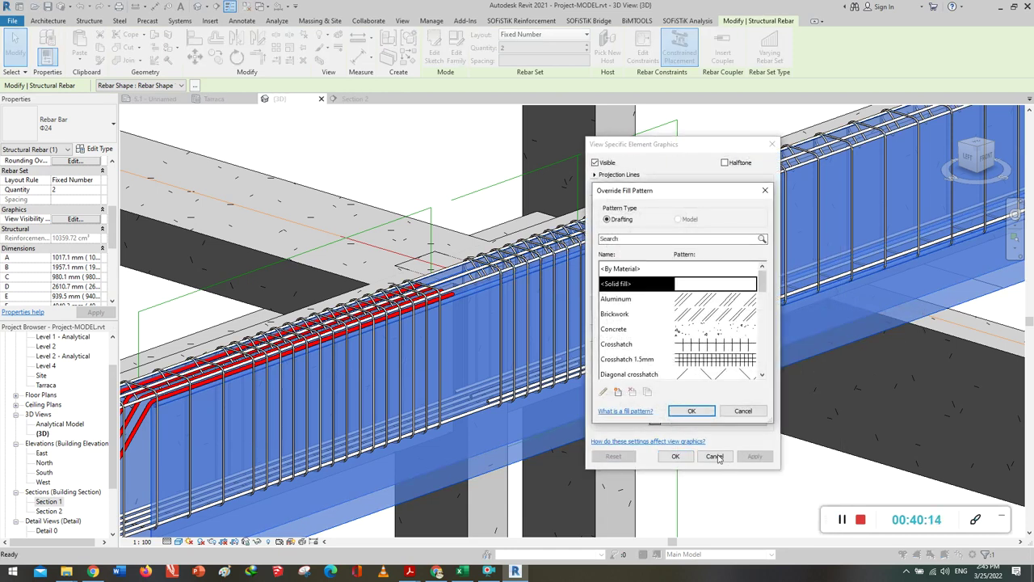
{"action": "left_click", "coordinate": [693, 410]}
{"action": "left_click", "coordinate": [692, 230]}
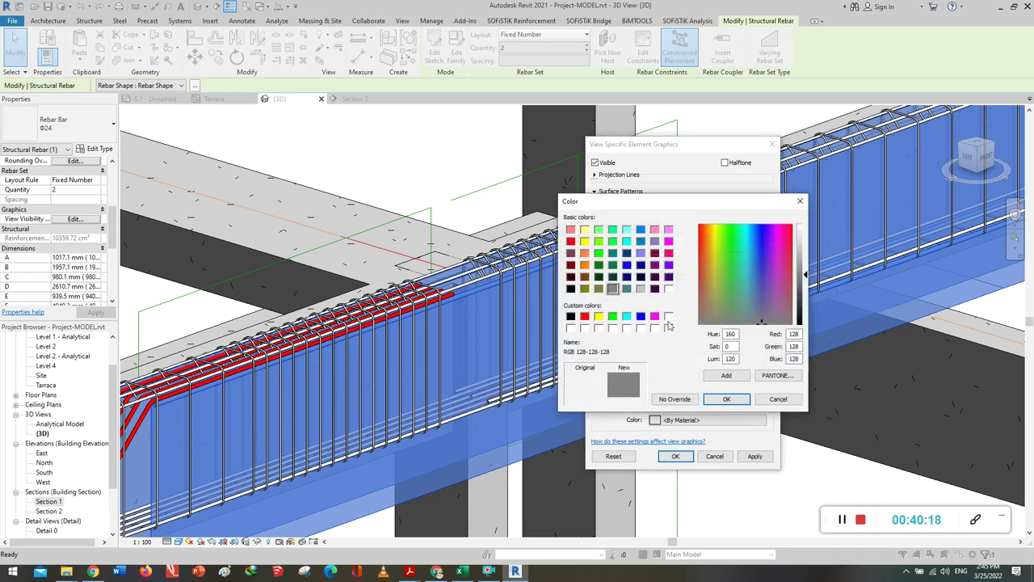
{"action": "left_click", "coordinate": [655, 316]}
{"action": "left_click", "coordinate": [726, 399]}
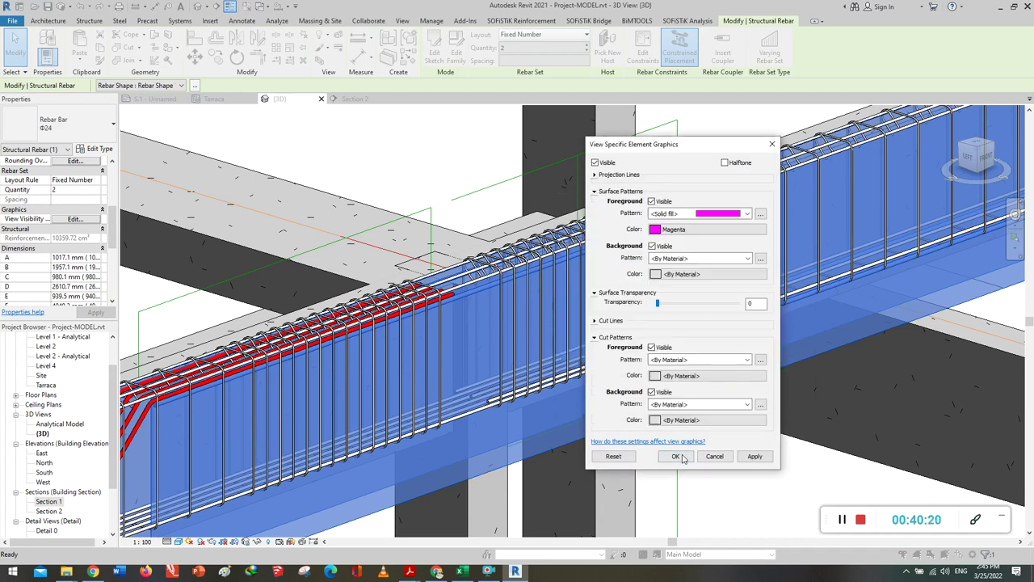
{"action": "left_click", "coordinate": [677, 458]}
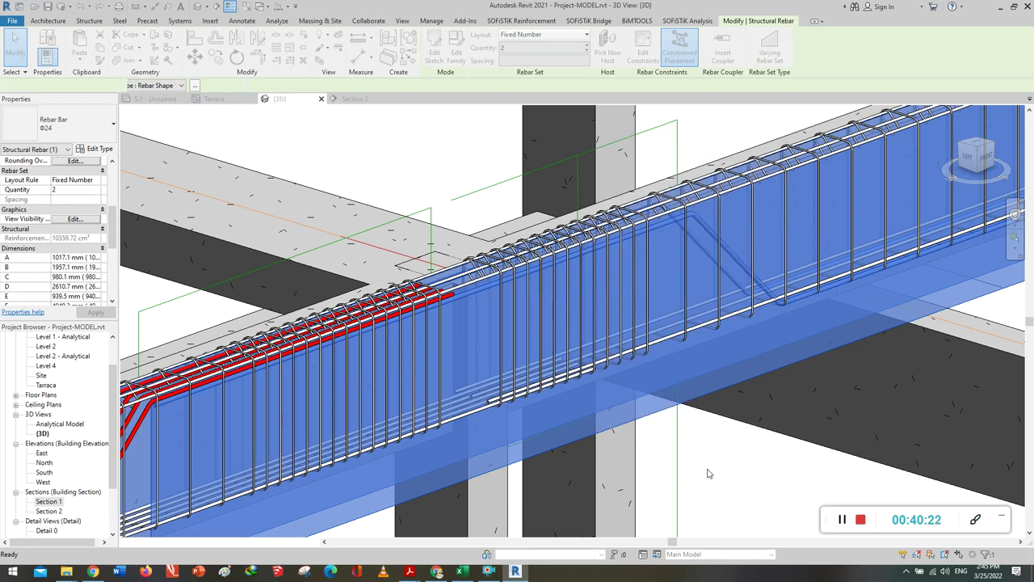
{"action": "left_click", "coordinate": [707, 474]}
{"action": "middle_click_drag", "start_coordinate": [889, 350], "coordinate": [777, 413]}
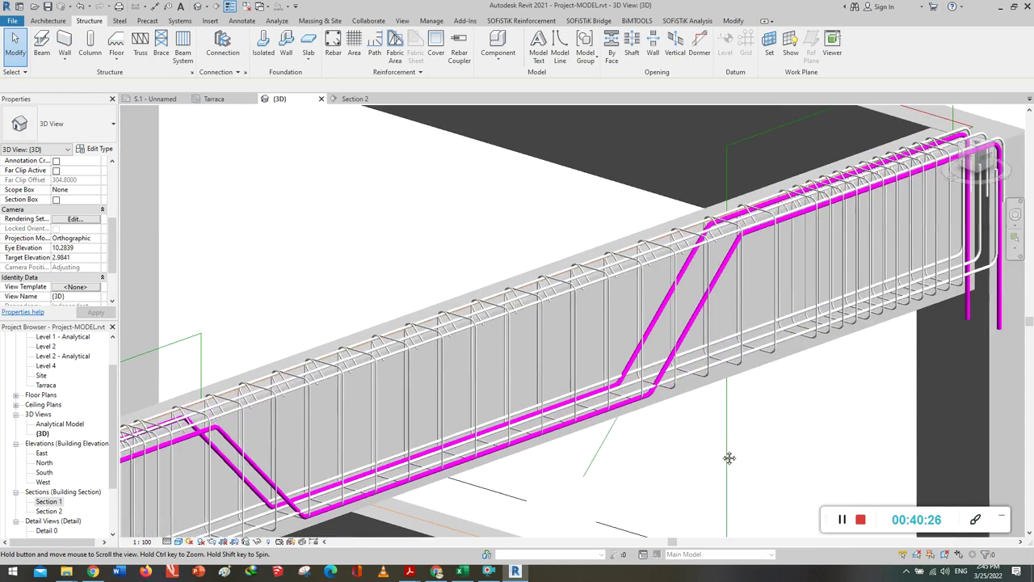
Select the beam's top longitudinal bars and give them a Solid fill surface override.
{"action": "middle_click_drag", "start_coordinate": [777, 414], "coordinate": [727, 455]}
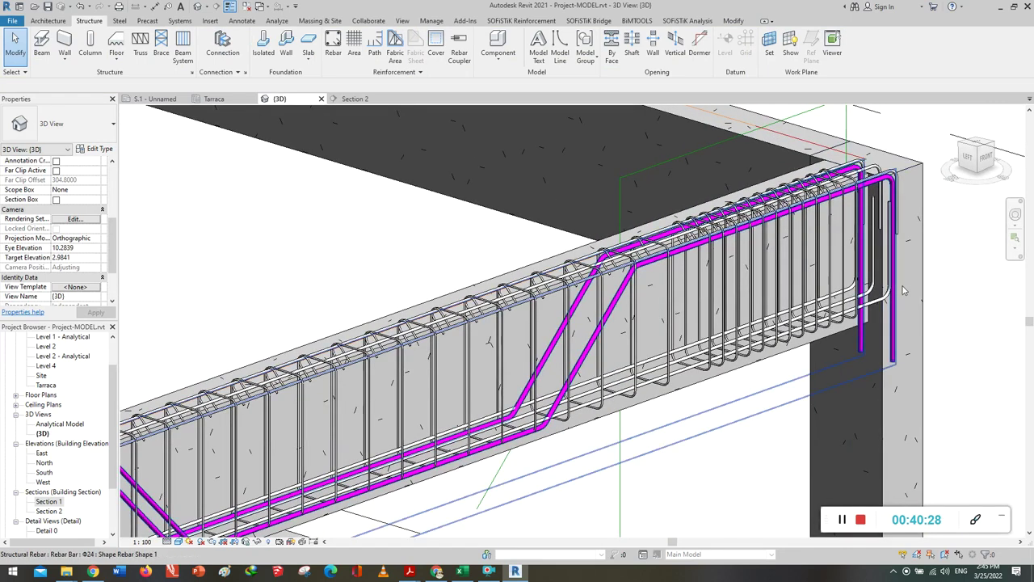
{"action": "scroll", "coordinate": [513, 291], "scroll_direction": "up", "scroll_amount": 1}
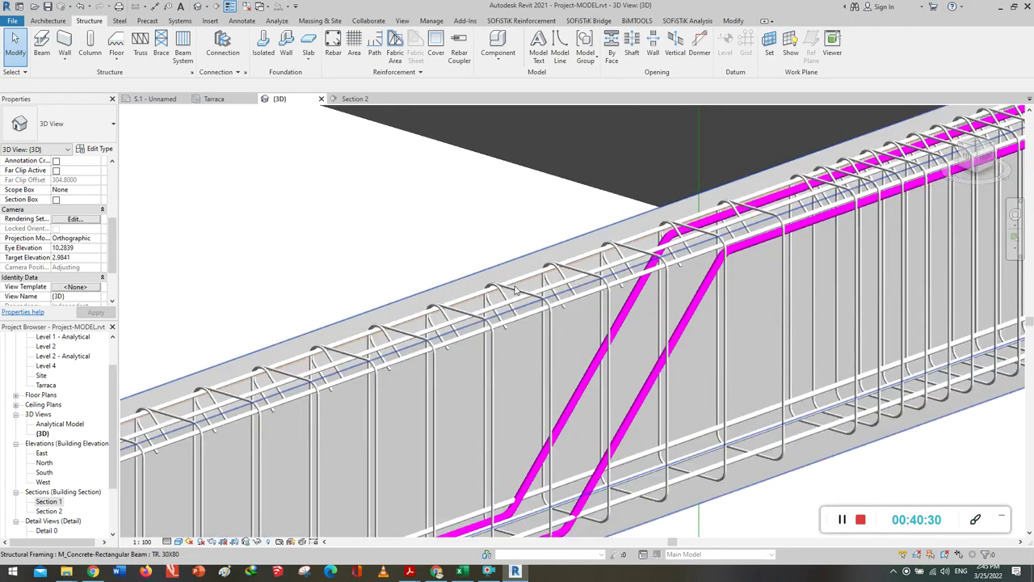
{"action": "scroll", "coordinate": [522, 277], "scroll_direction": "up", "scroll_amount": 2}
{"action": "scroll", "coordinate": [522, 277], "scroll_direction": "up", "scroll_amount": 1}
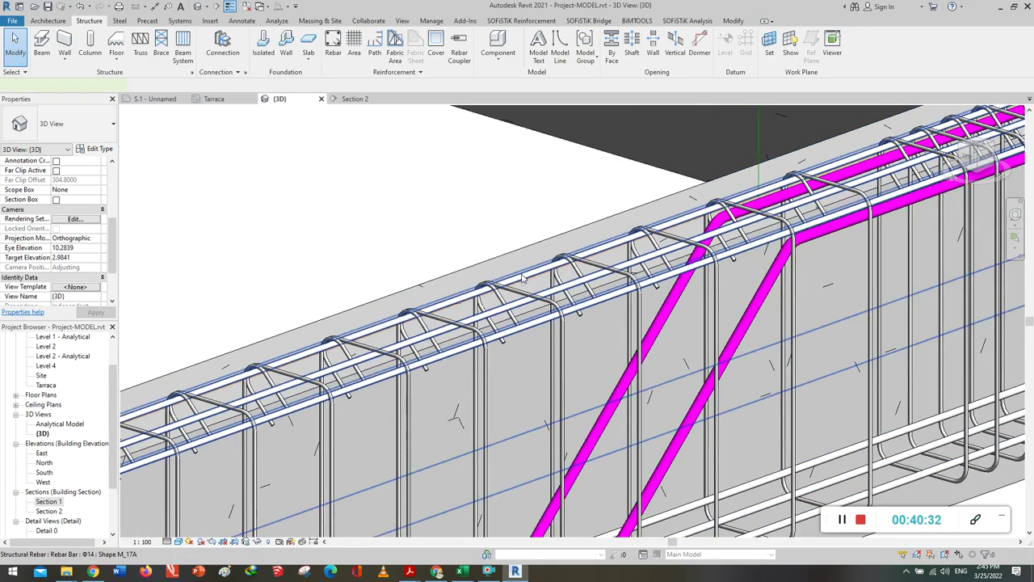
{"action": "left_click", "coordinate": [522, 276]}
{"action": "right_click", "coordinate": [522, 276]}
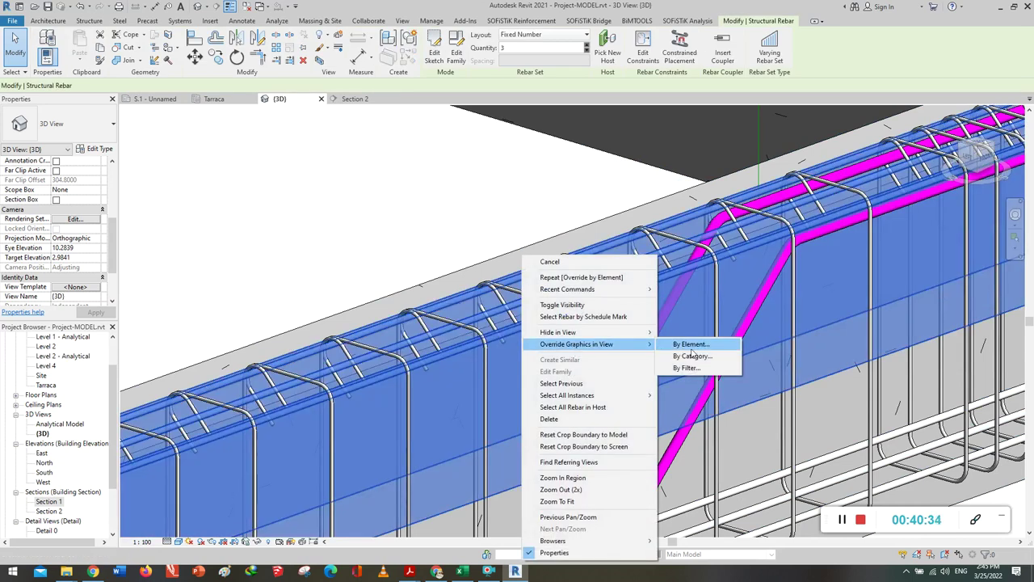
{"action": "left_click", "coordinate": [690, 348]}
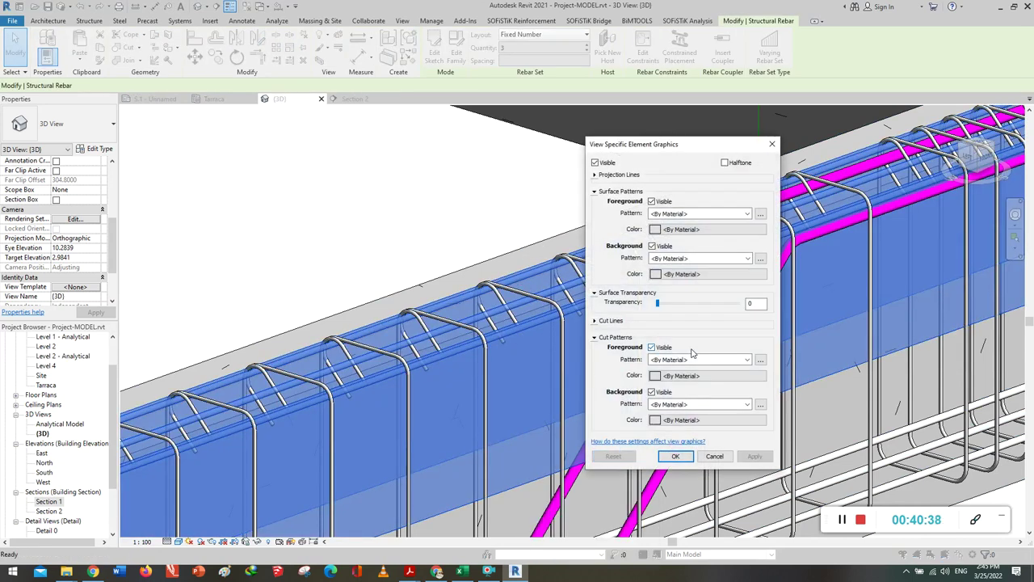
{"action": "left_click", "coordinate": [762, 213]}
{"action": "left_click", "coordinate": [727, 283]}
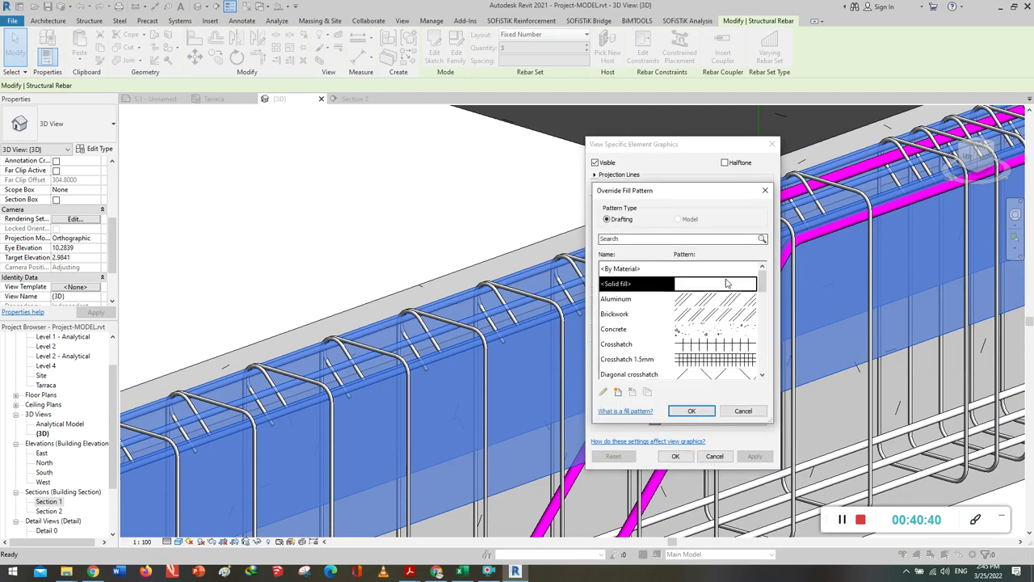
{"action": "left_click", "coordinate": [687, 412]}
Colour the top-bar override dark green, apply it and deselect.
{"action": "left_click", "coordinate": [701, 233]}
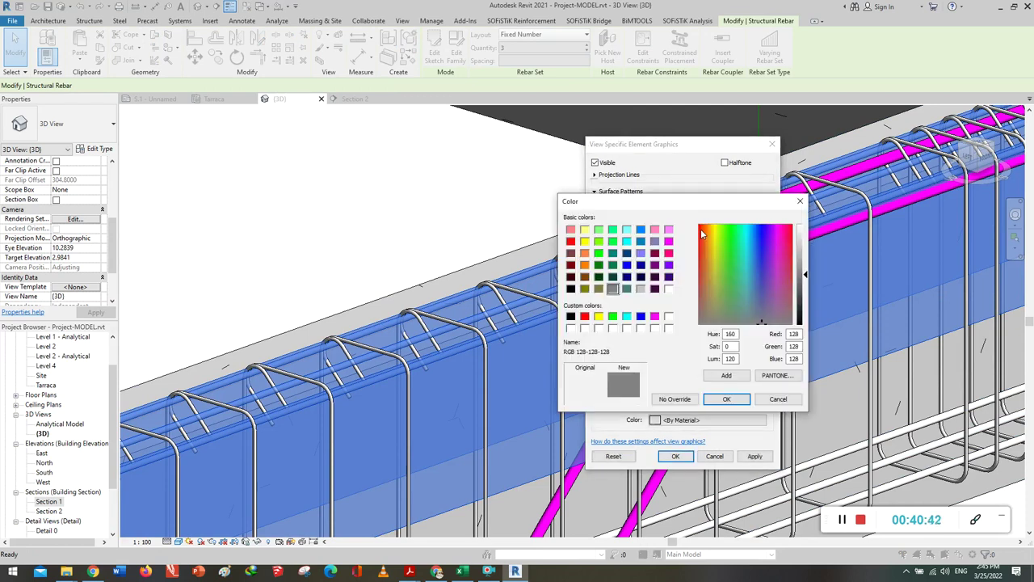
{"action": "left_click", "coordinate": [599, 265]}
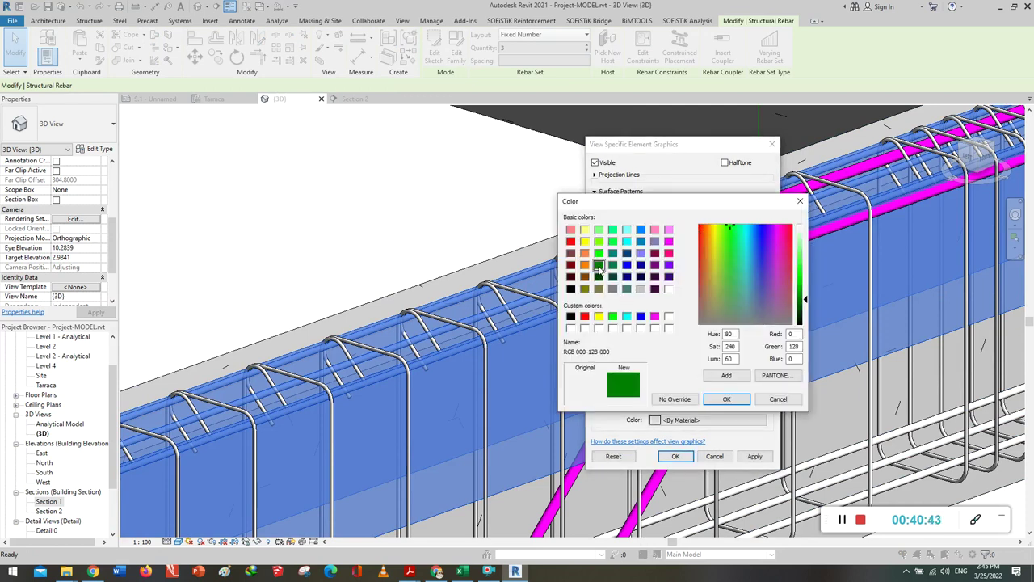
{"action": "left_click", "coordinate": [725, 399]}
{"action": "left_click", "coordinate": [675, 455]}
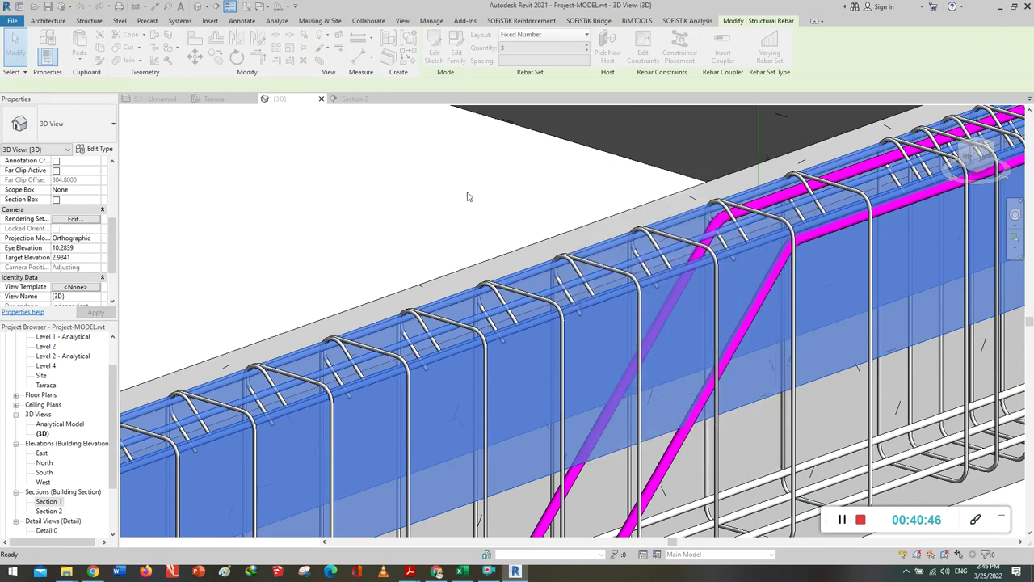
{"action": "left_click", "coordinate": [467, 198]}
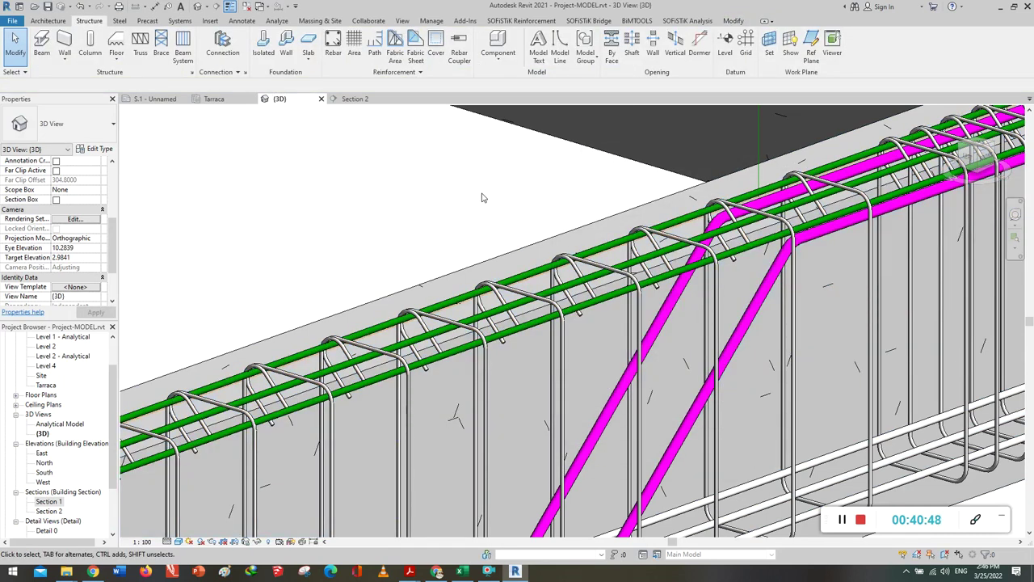
{"action": "scroll", "coordinate": [749, 408], "scroll_direction": "up", "scroll_amount": 2}
{"action": "scroll", "coordinate": [749, 408], "scroll_direction": "up", "scroll_amount": 2}
{"action": "middle_click_drag", "start_coordinate": [743, 395], "coordinate": [640, 284]}
{"action": "scroll", "coordinate": [639, 284], "scroll_direction": "down", "scroll_amount": 3}
{"action": "scroll", "coordinate": [686, 392], "scroll_direction": "up", "scroll_amount": 3}
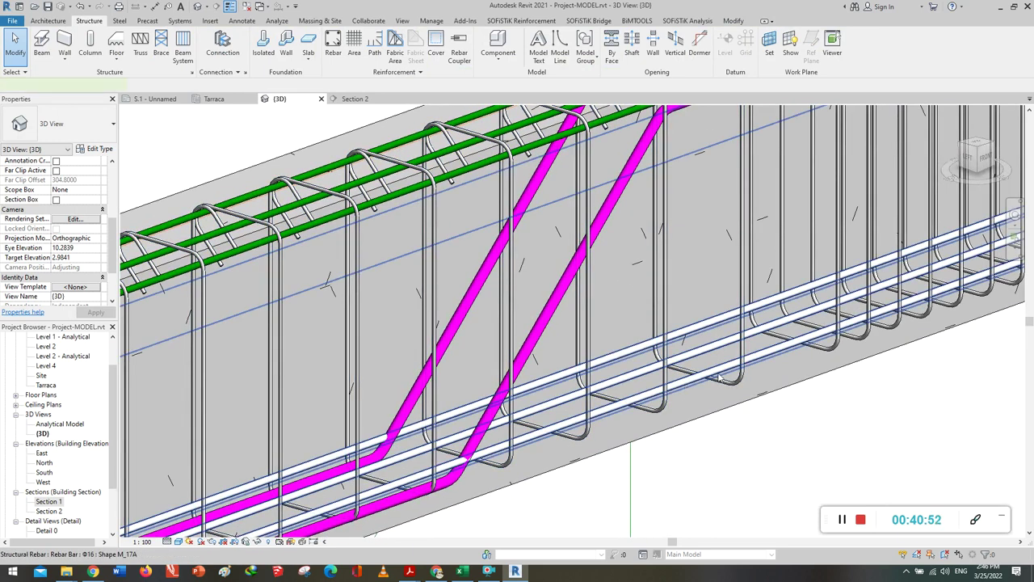
Select the bottom longitudinal bars and give them a Solid fill surface override.
{"action": "left_click", "coordinate": [718, 378]}
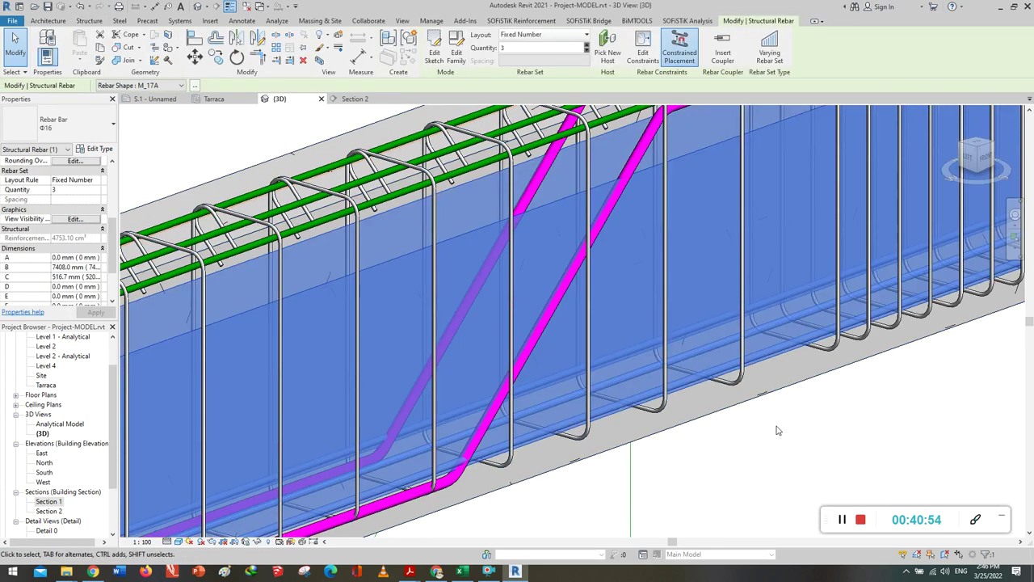
{"action": "right_click", "coordinate": [778, 430]}
{"action": "left_click", "coordinate": [862, 175]}
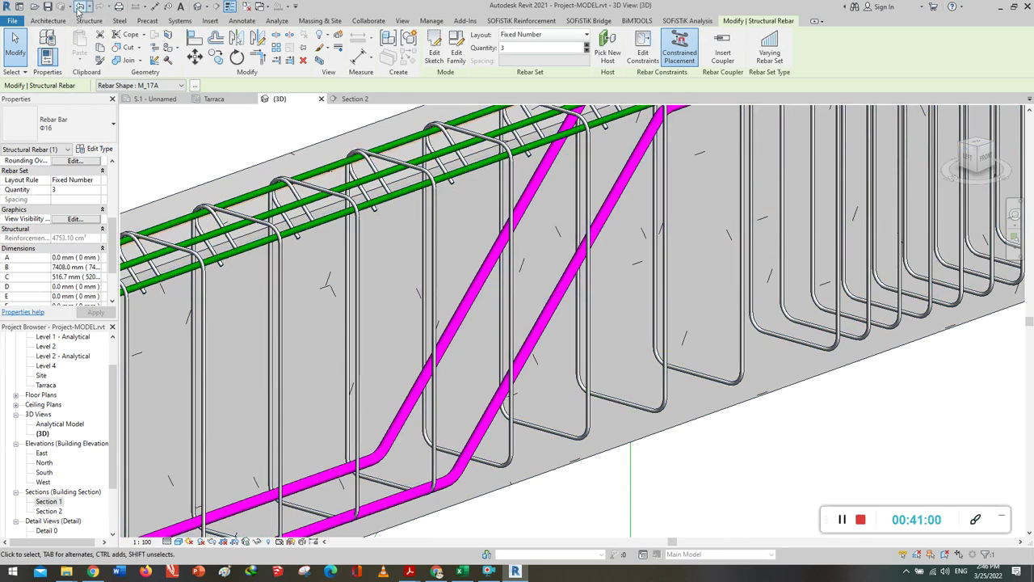
{"action": "left_click", "coordinate": [80, 8]}
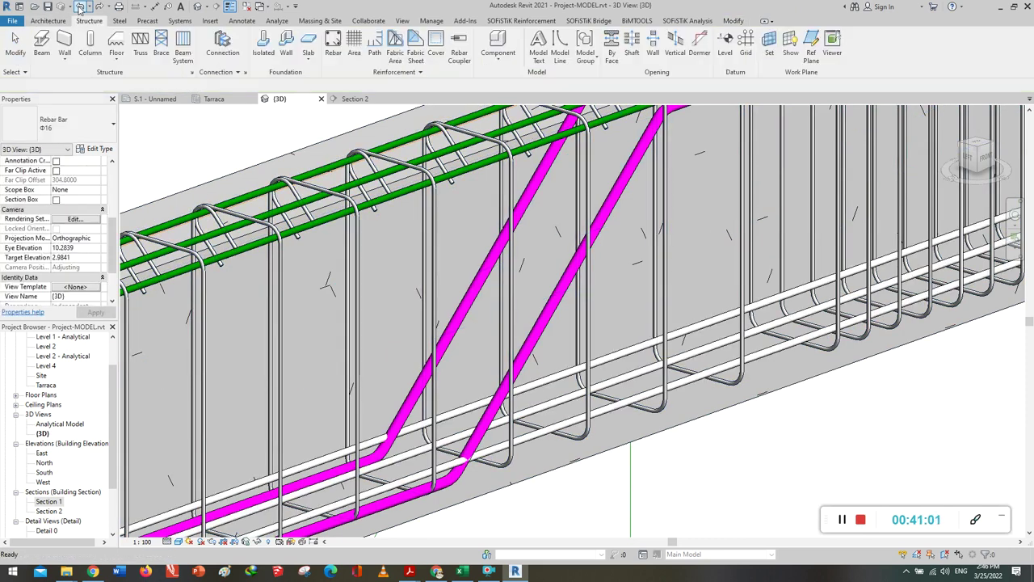
{"action": "right_click", "coordinate": [640, 397]}
{"action": "mouse_move", "coordinate": [694, 165]}
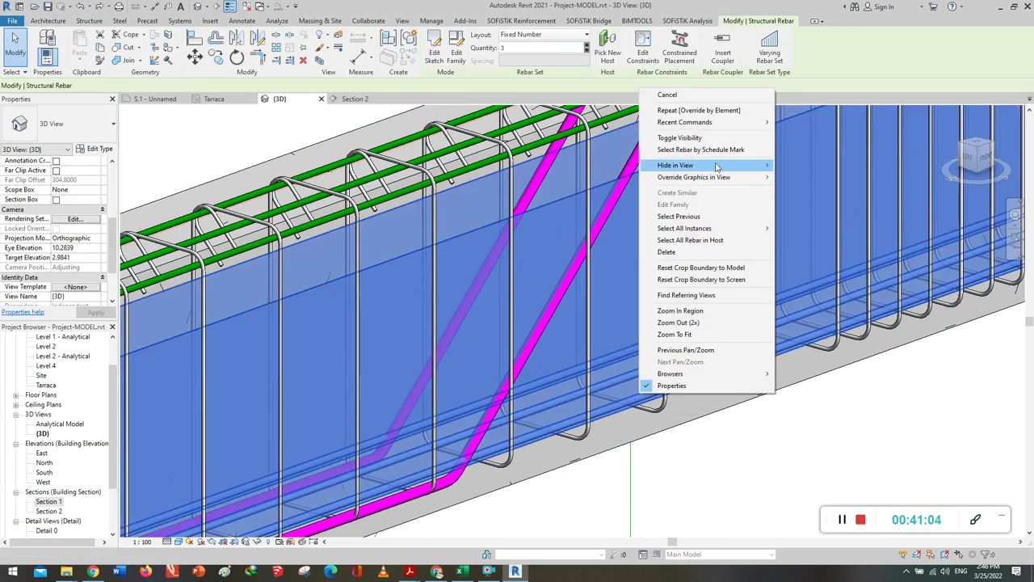
{"action": "left_click", "coordinate": [794, 177]}
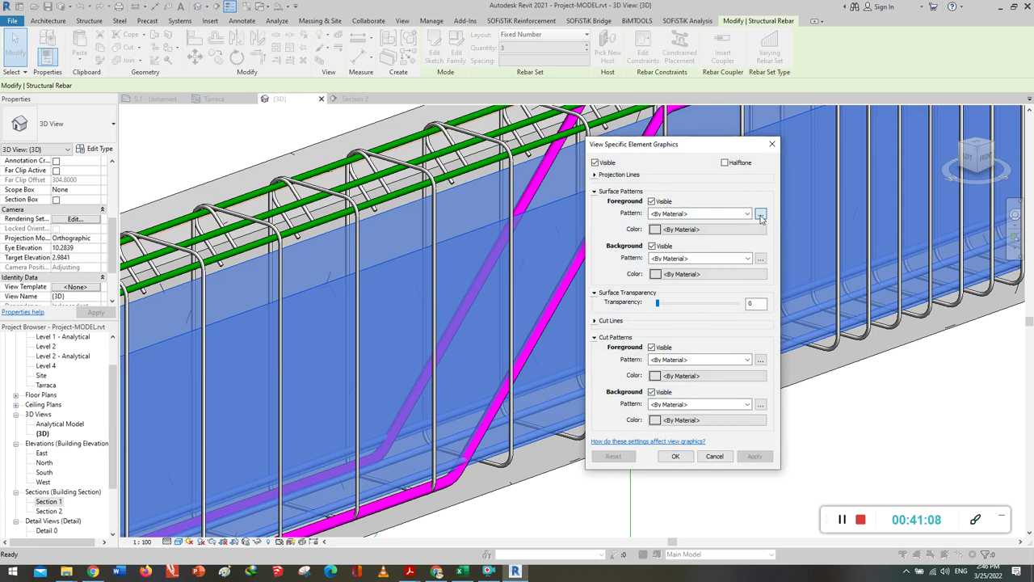
{"action": "left_click", "coordinate": [760, 214]}
{"action": "left_click", "coordinate": [699, 288]}
Colour the bottom-bar override light blue (RGB 0-128-192), apply it and deselect.
{"action": "left_click", "coordinate": [703, 412]}
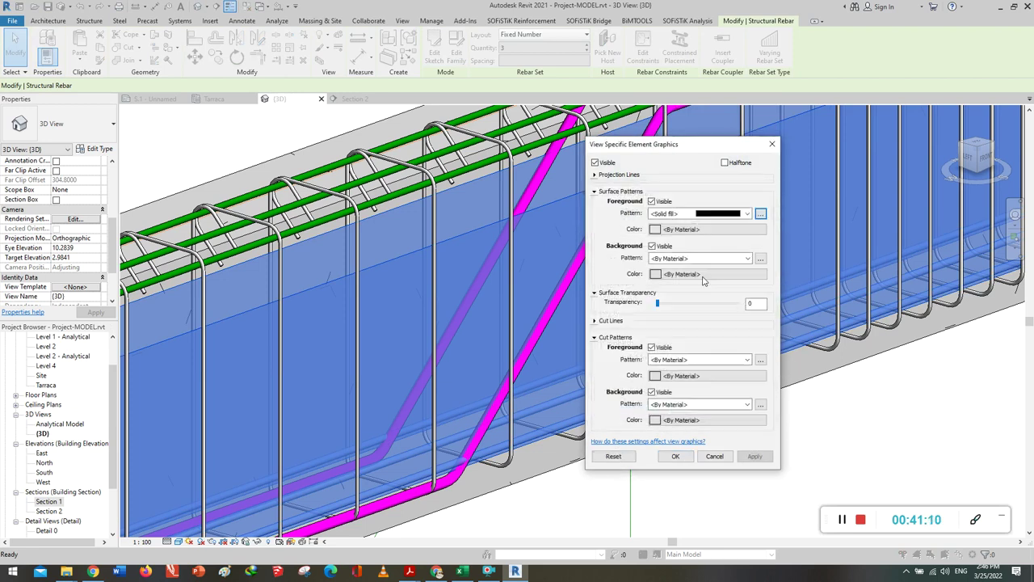
{"action": "left_click", "coordinate": [685, 229]}
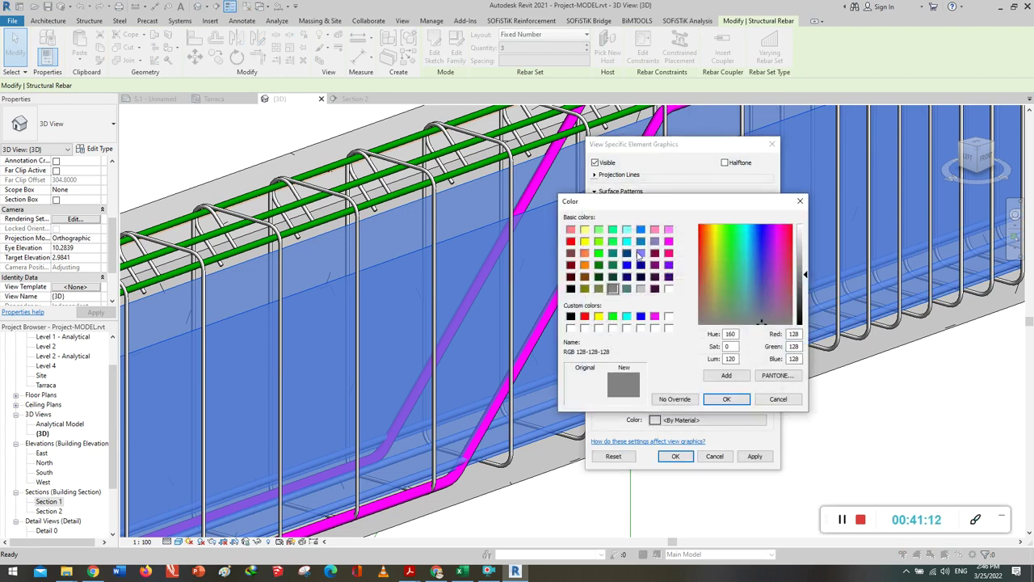
{"action": "left_click", "coordinate": [726, 397]}
{"action": "left_click", "coordinate": [675, 456]}
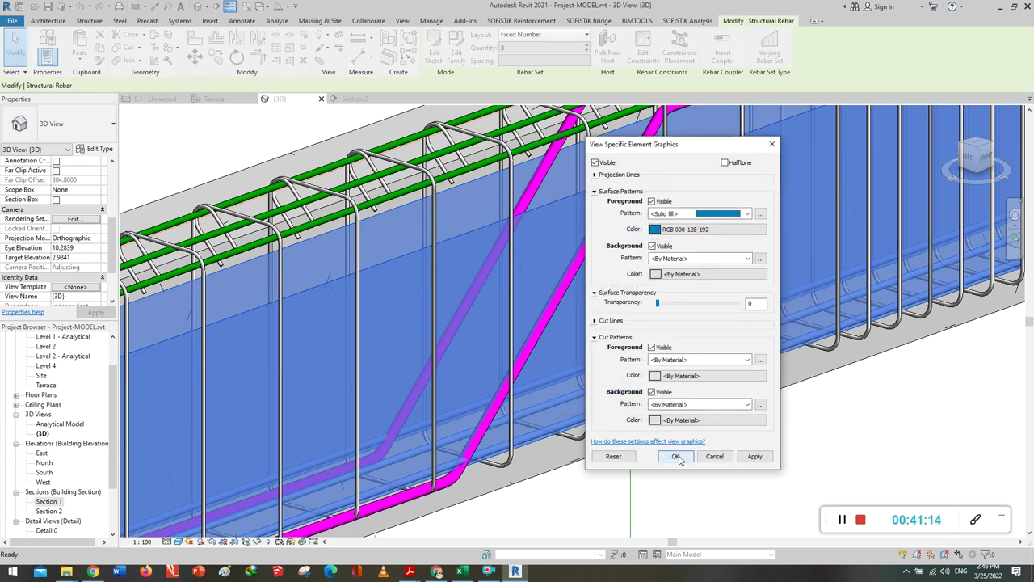
{"action": "left_click", "coordinate": [734, 457]}
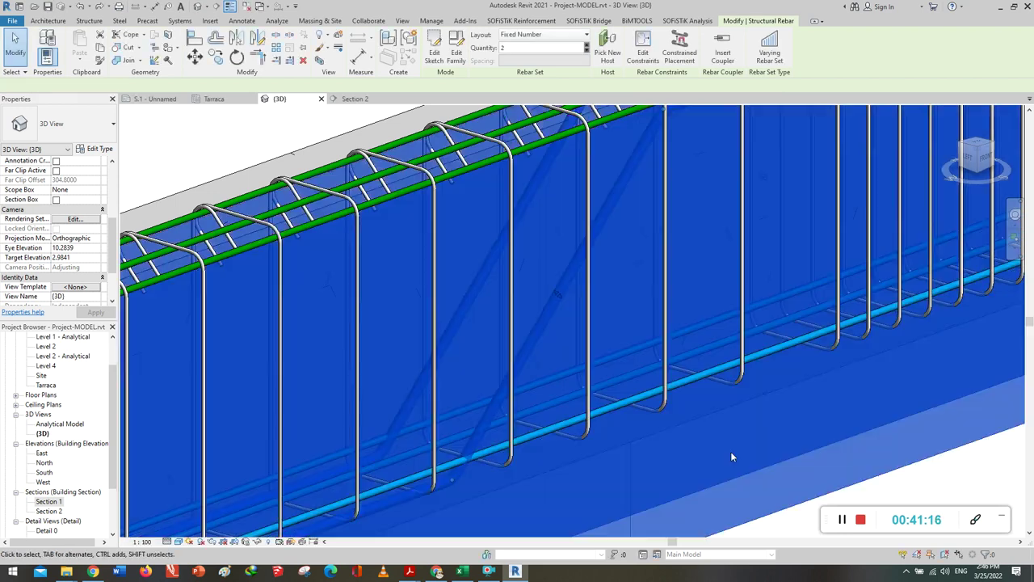
{"action": "key", "text": "Escape"}
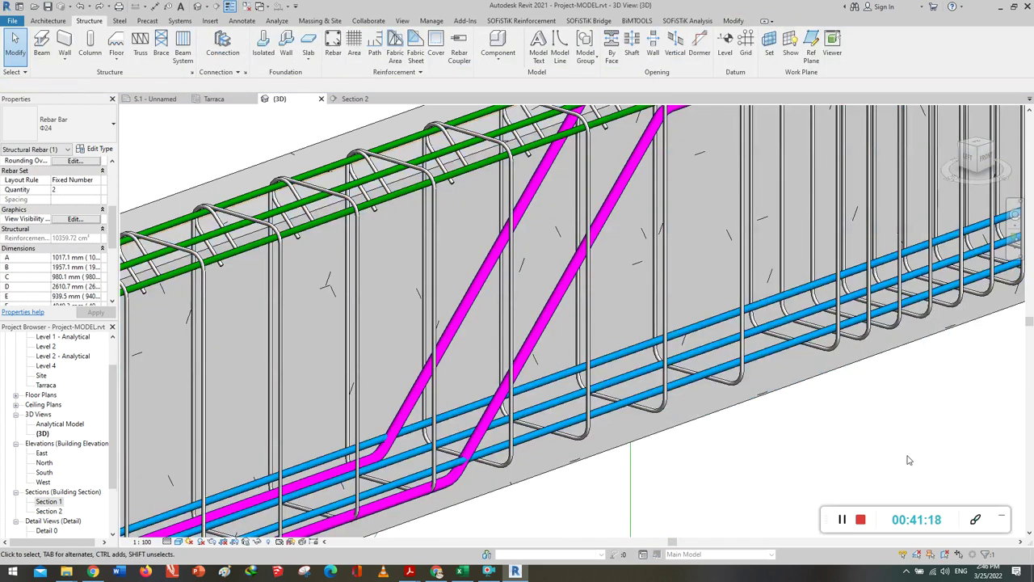
On the other span, give the bottom bar set a Solid fill surface override.
{"action": "mouse_move", "coordinate": [839, 481]}
{"action": "middle_mouse_down", "text": "shift"}
{"action": "mouse_move", "coordinate": [772, 447]}
{"action": "mouse_move", "coordinate": [750, 450]}
{"action": "mouse_move", "coordinate": [907, 318]}
{"action": "mouse_move", "coordinate": [582, 445]}
{"action": "mouse_move", "coordinate": [814, 323]}
{"action": "mouse_move", "coordinate": [420, 430]}
{"action": "mouse_move", "coordinate": [681, 318]}
{"action": "mouse_move", "coordinate": [662, 344]}
{"action": "mouse_move", "coordinate": [319, 456]}
{"action": "mouse_move", "coordinate": [558, 361]}
{"action": "mouse_move", "coordinate": [471, 407]}
{"action": "mouse_move", "coordinate": [589, 364]}
{"action": "mouse_move", "coordinate": [323, 370]}
{"action": "middle_mouse_up", "text": "shift"}
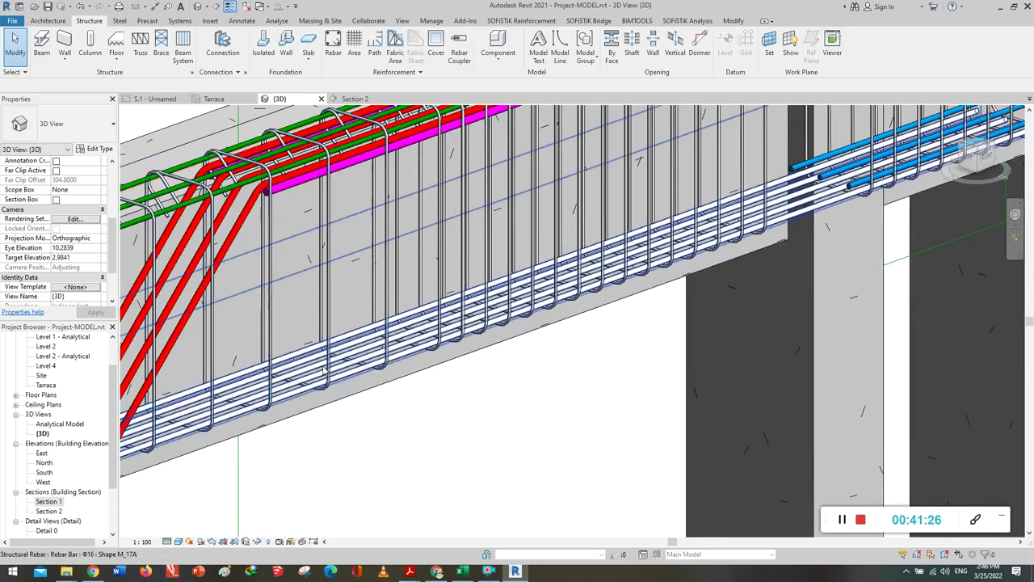
{"action": "left_click", "coordinate": [305, 390]}
{"action": "mouse_move", "coordinate": [364, 169]}
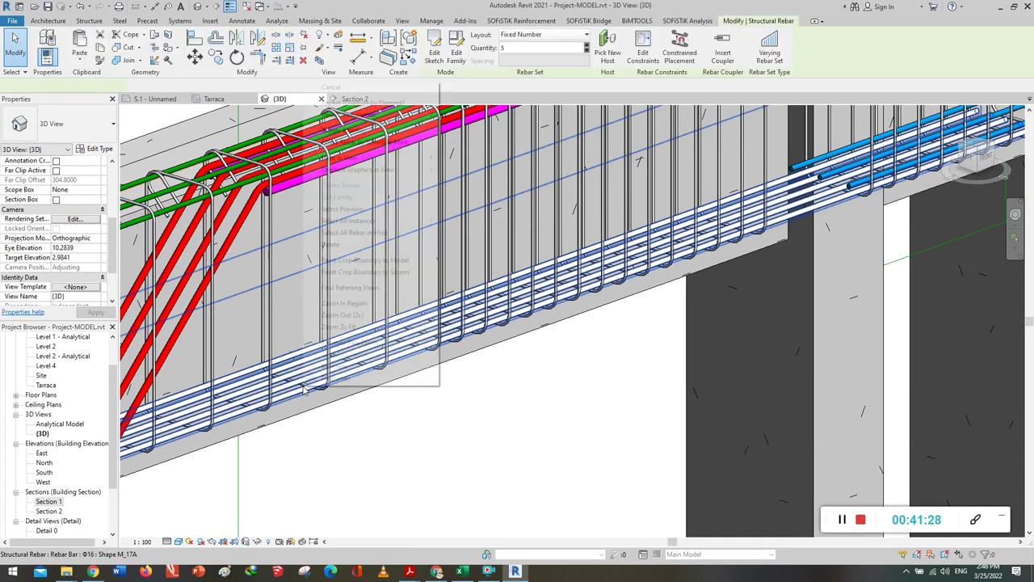
{"action": "right_click", "coordinate": [304, 390]}
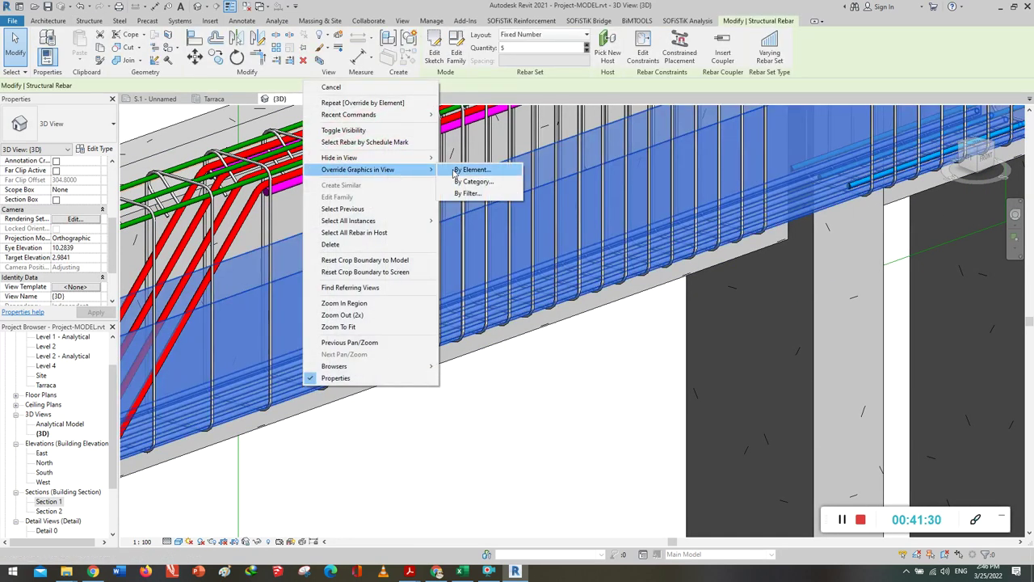
{"action": "left_click", "coordinate": [457, 170]}
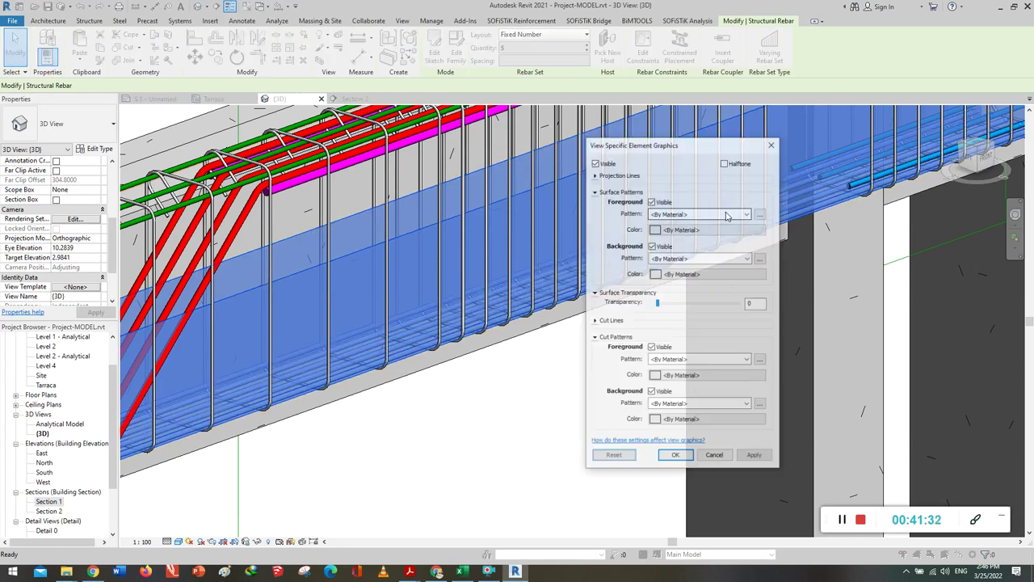
{"action": "left_click", "coordinate": [751, 215]}
{"action": "left_click", "coordinate": [701, 281]}
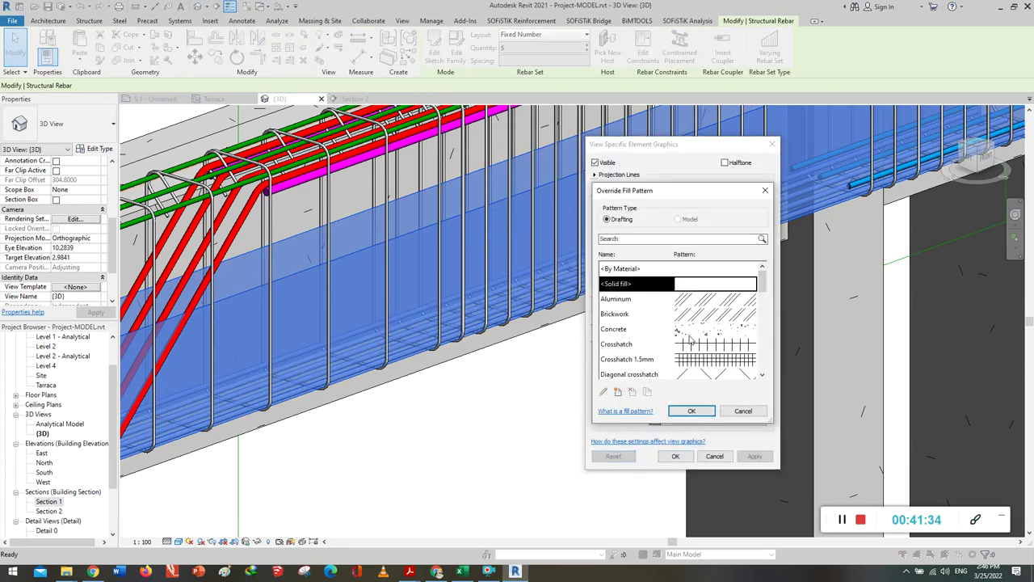
{"action": "left_click", "coordinate": [692, 411]}
Colour that override blue, apply it and deselect to view the whole frame.
{"action": "left_click", "coordinate": [682, 228]}
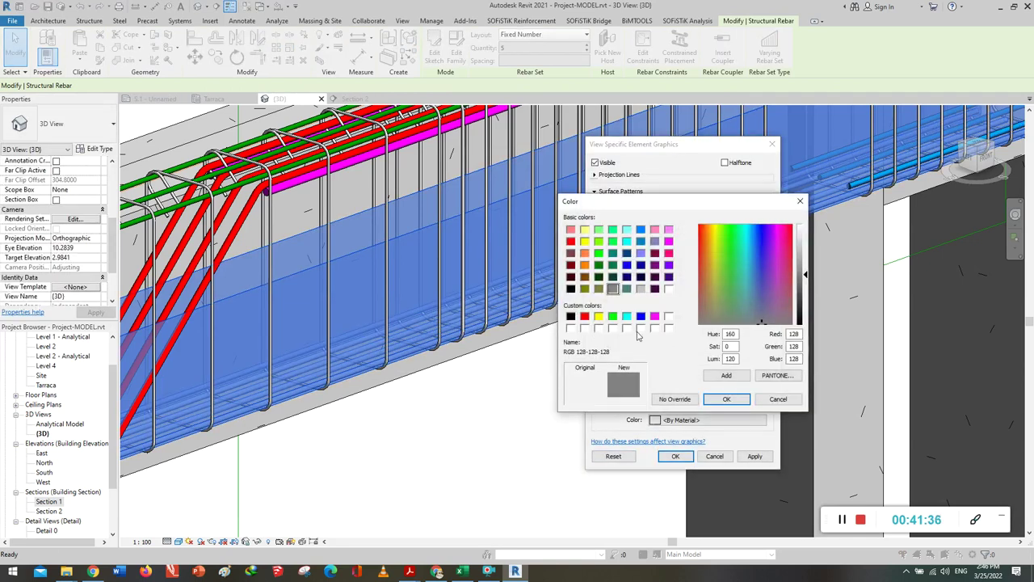
{"action": "left_click", "coordinate": [640, 315]}
{"action": "left_click", "coordinate": [726, 399]}
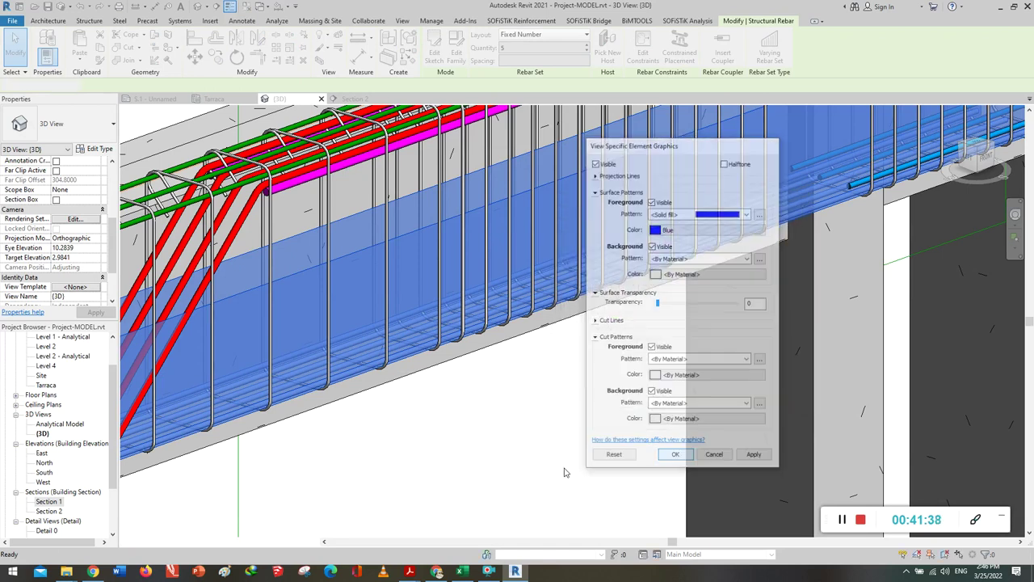
{"action": "left_click", "coordinate": [675, 455]}
{"action": "left_click", "coordinate": [540, 450]}
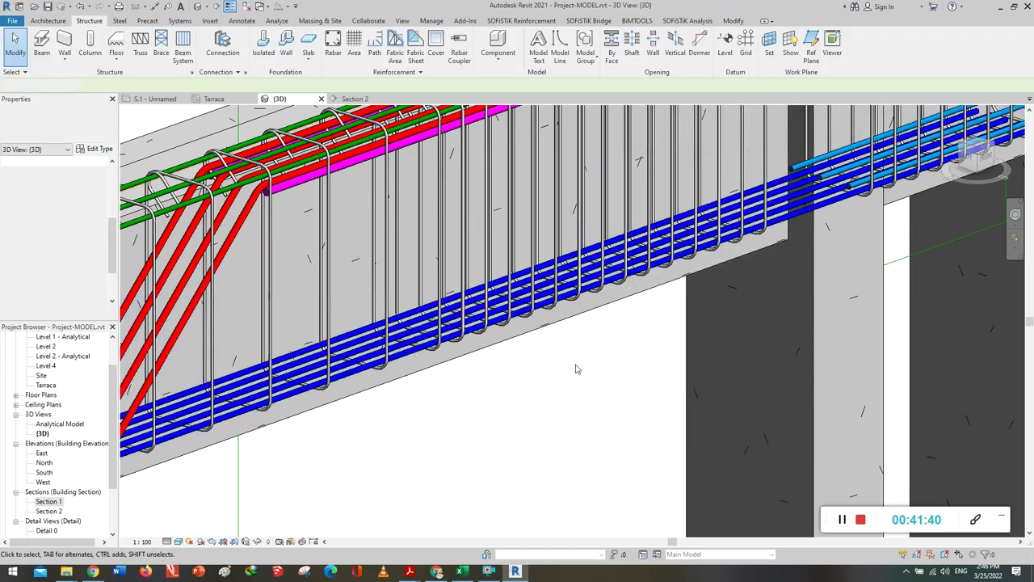
{"action": "scroll", "coordinate": [597, 367], "scroll_direction": "up", "scroll_amount": 2}
{"action": "scroll", "coordinate": [597, 367], "scroll_direction": "down", "scroll_amount": 3}
{"action": "mouse_move", "coordinate": [597, 368]}
{"action": "middle_mouse_down", "text": "shift"}
{"action": "mouse_move", "coordinate": [530, 425]}
{"action": "mouse_move", "coordinate": [764, 307]}
{"action": "mouse_move", "coordinate": [639, 395]}
{"action": "mouse_move", "coordinate": [693, 366]}
{"action": "middle_mouse_up", "text": "shift"}
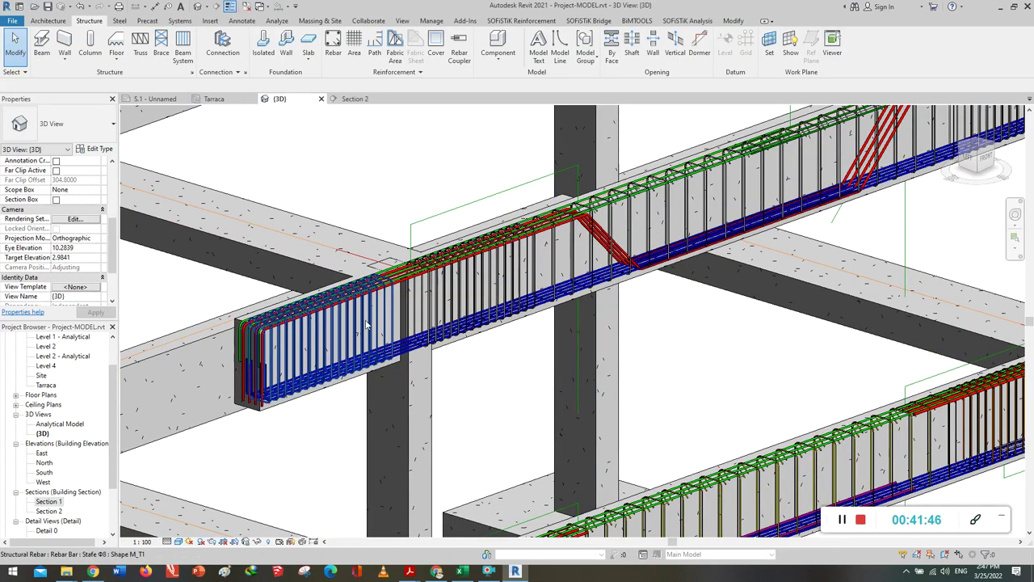
Select the beam's stirrup sets and open their By Element graphic overrides.
{"action": "left_click", "coordinate": [517, 269]}
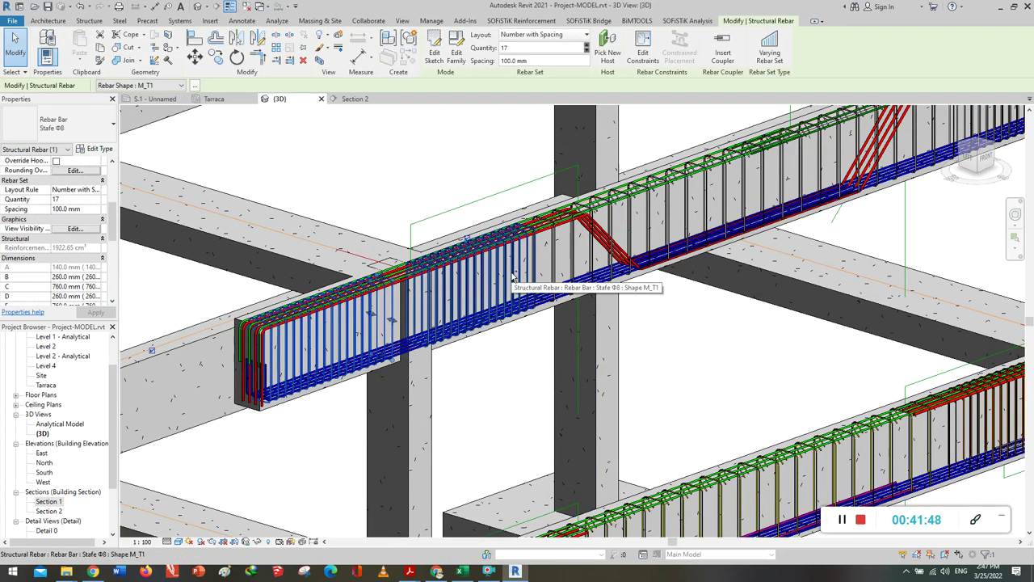
{"action": "left_click", "coordinate": [727, 349], "text": "ctrl"}
{"action": "middle_click_drag", "start_coordinate": [724, 350], "coordinate": [319, 499]}
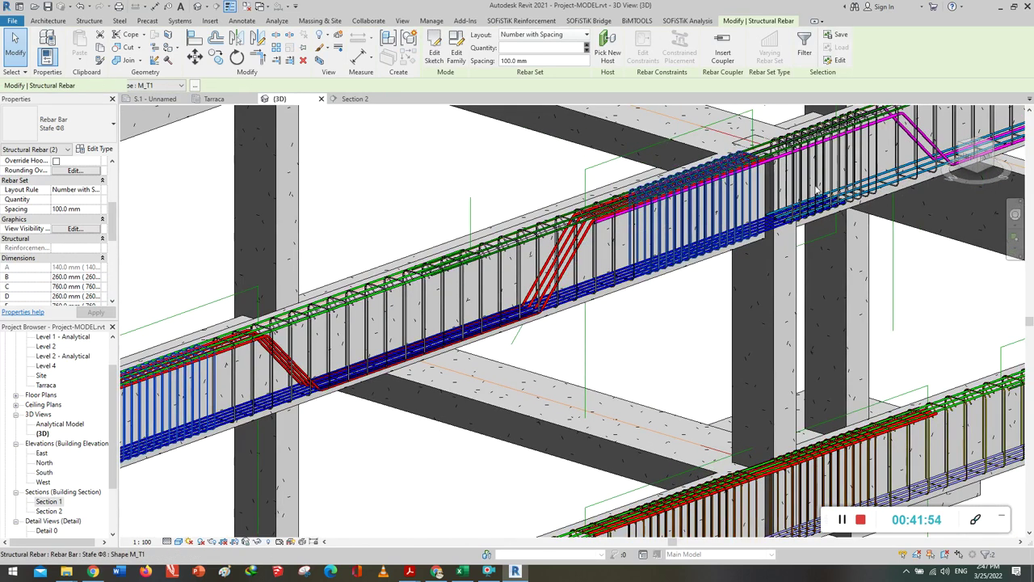
{"action": "left_click", "coordinate": [838, 168], "text": "ctrl"}
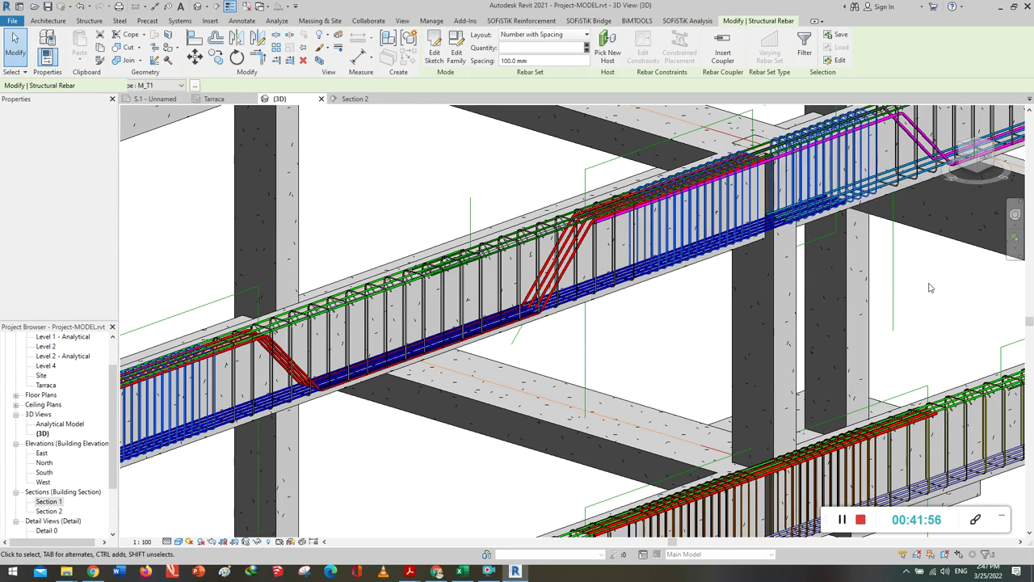
{"action": "mouse_move", "coordinate": [855, 315]}
{"action": "middle_mouse_down"}
{"action": "mouse_move", "coordinate": [810, 332]}
{"action": "mouse_move", "coordinate": [802, 186]}
{"action": "middle_mouse_up"}
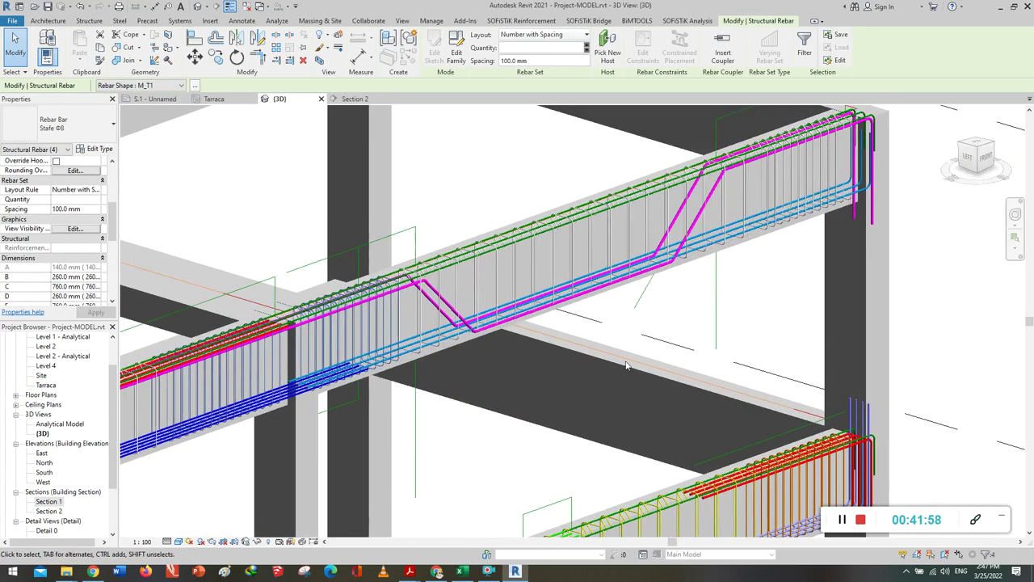
{"action": "right_click", "coordinate": [742, 321]}
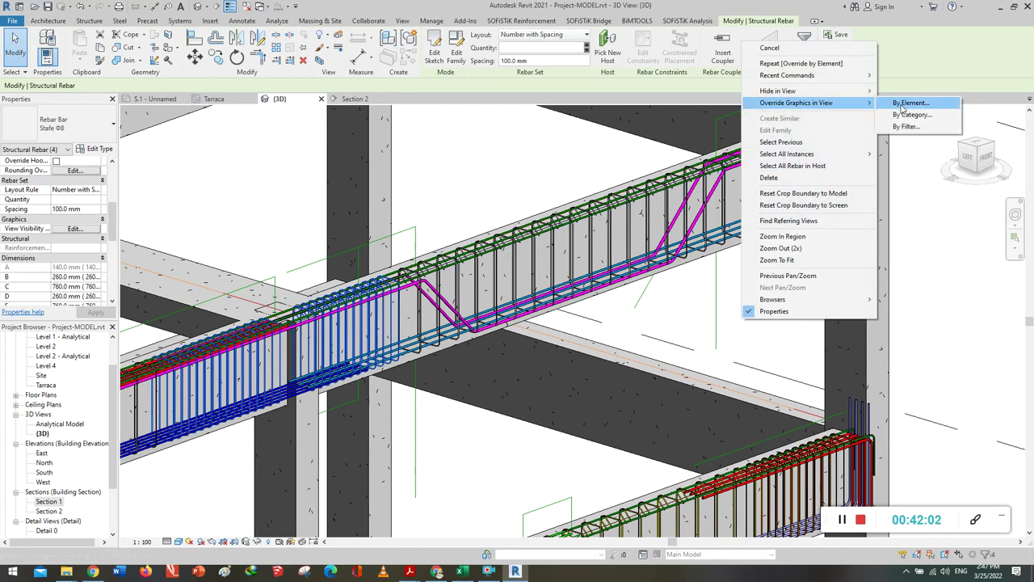
{"action": "mouse_move", "coordinate": [796, 102]}
{"action": "left_click", "coordinate": [903, 105]}
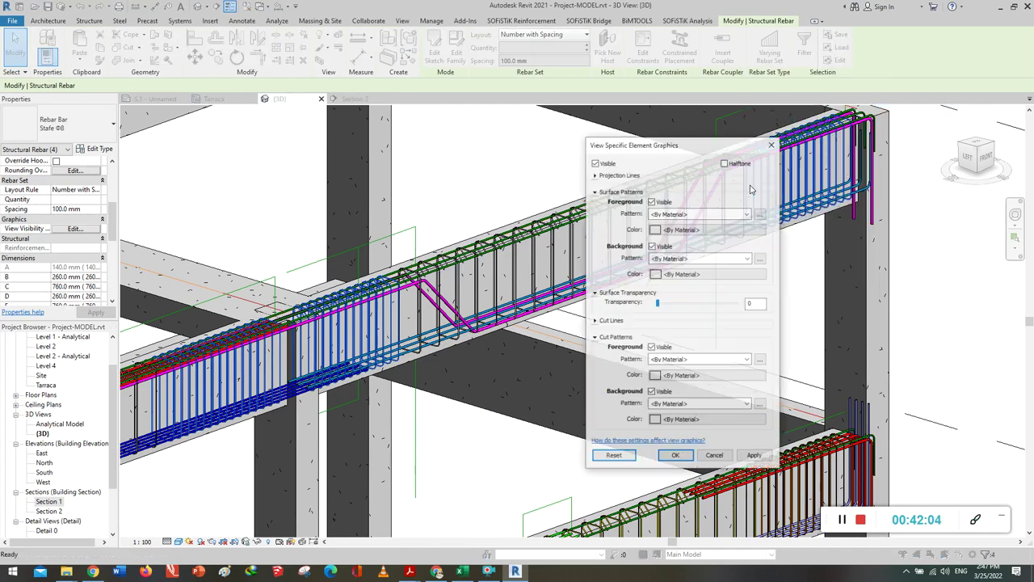
Give the stirrups a solid orange (RGB 255-128-000) surface fill and clear the selection.
{"action": "left_click", "coordinate": [760, 214]}
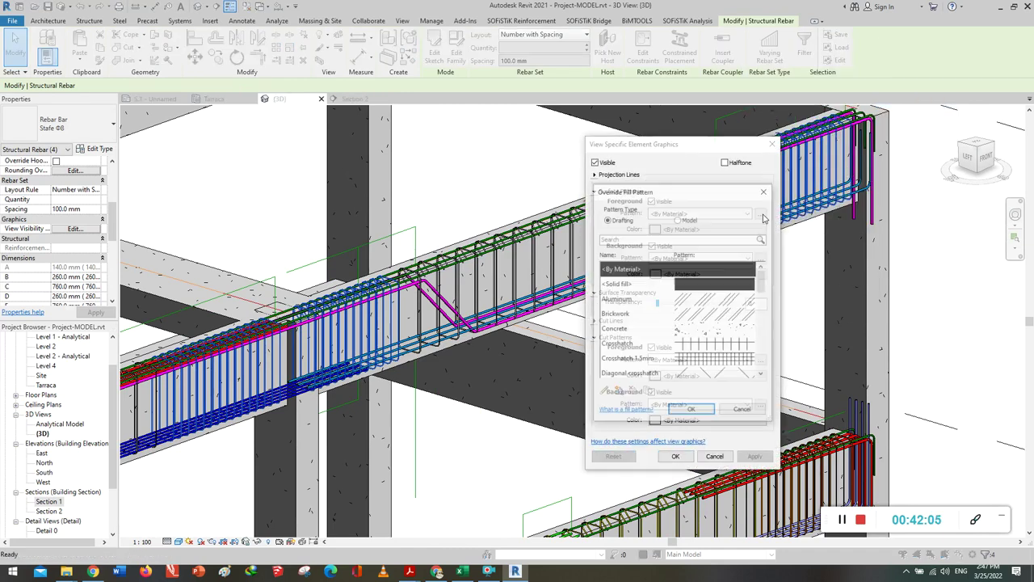
{"action": "left_click", "coordinate": [692, 284]}
{"action": "left_click", "coordinate": [691, 412]}
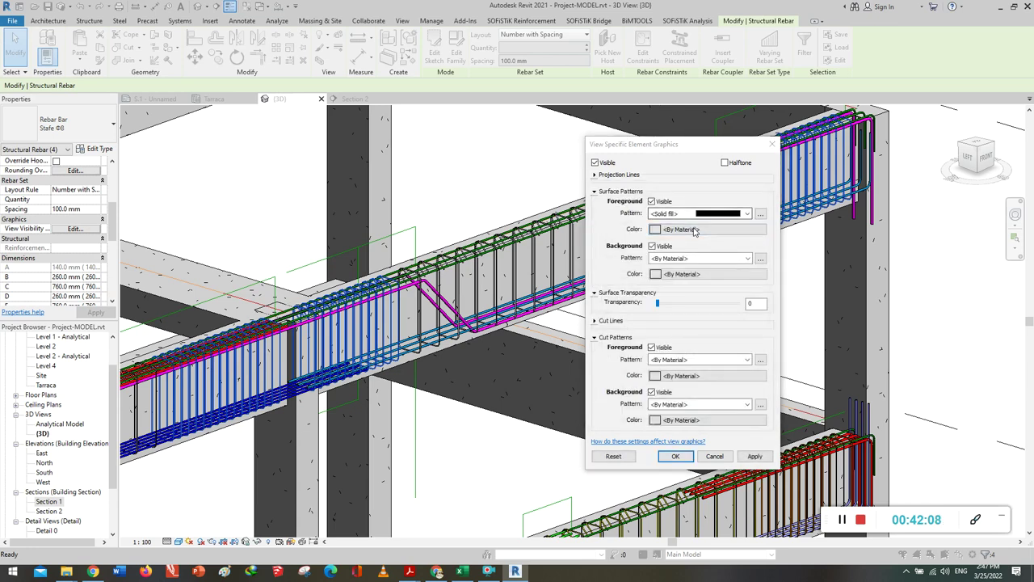
{"action": "left_click", "coordinate": [693, 232]}
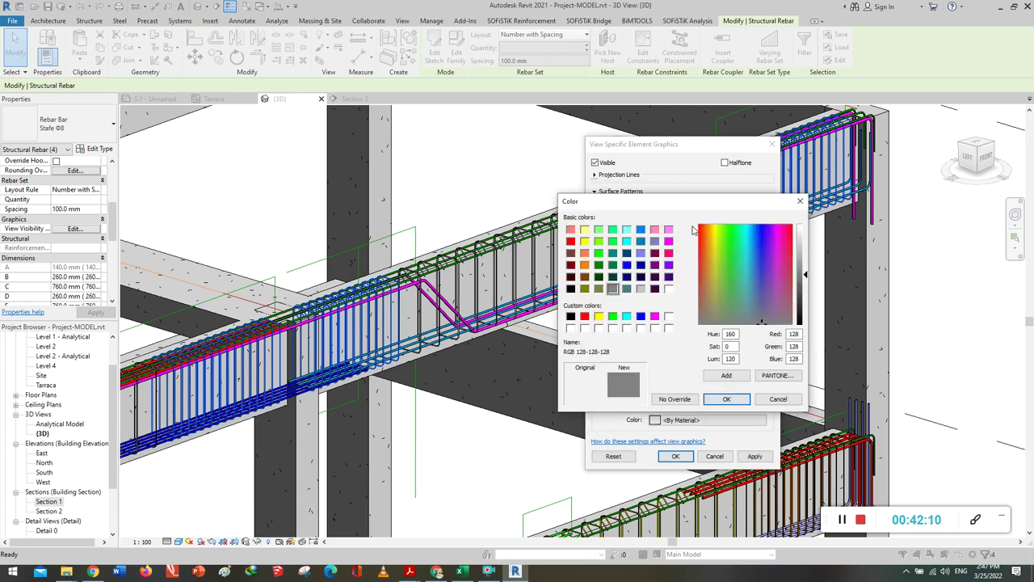
{"action": "left_click", "coordinate": [585, 265]}
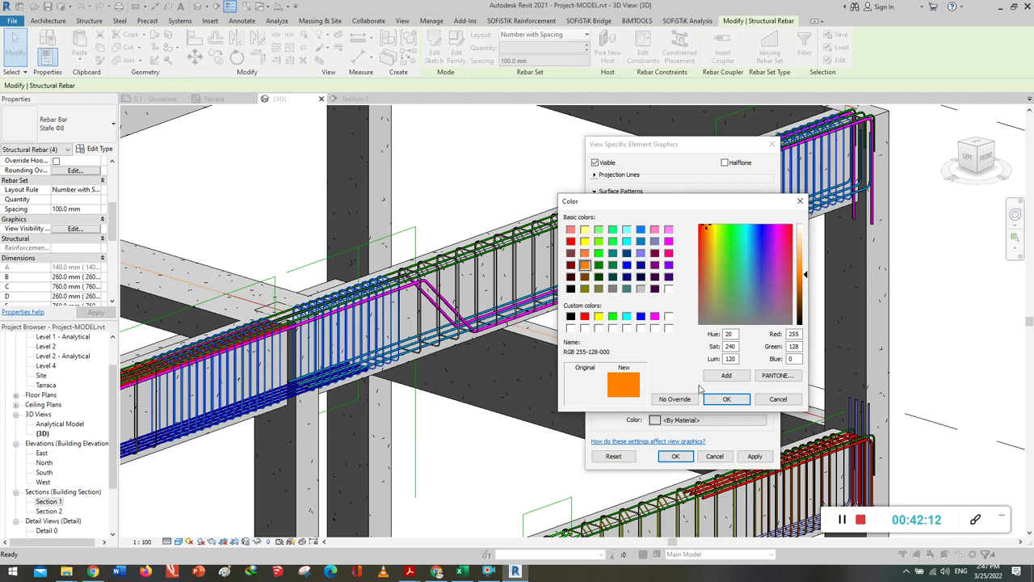
{"action": "left_click", "coordinate": [720, 401]}
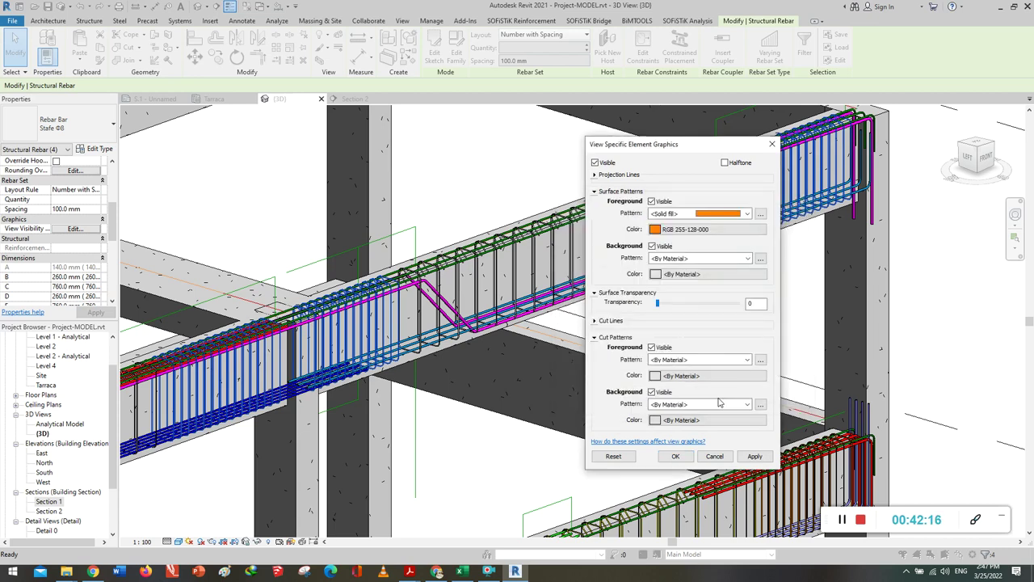
{"action": "left_click", "coordinate": [671, 456]}
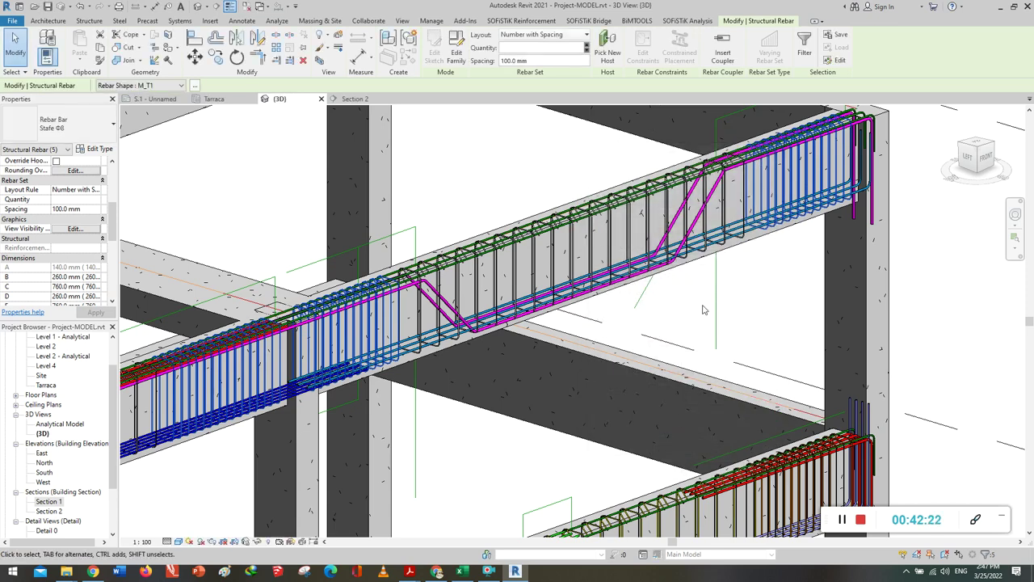
{"action": "left_click", "coordinate": [751, 301]}
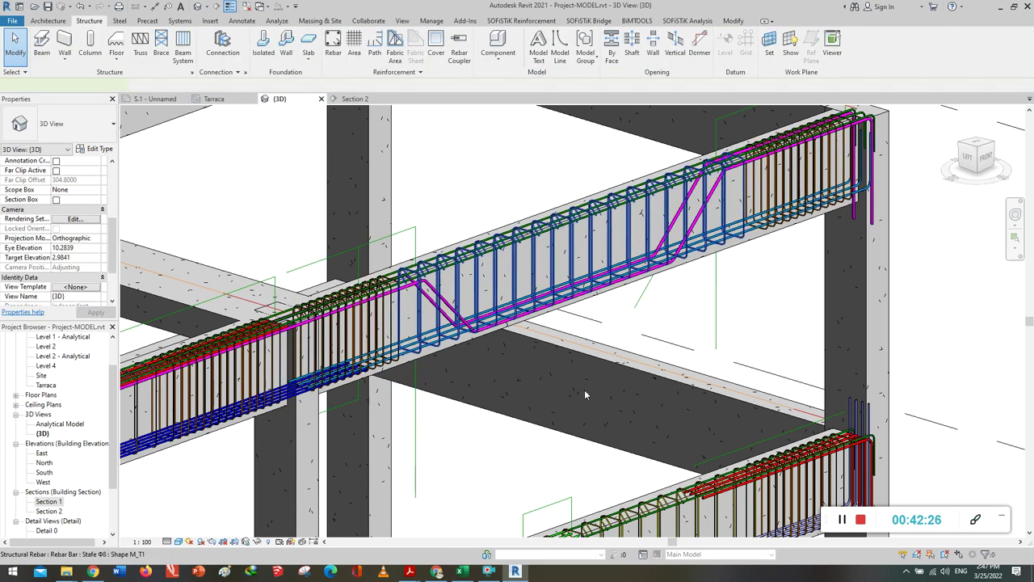
{"action": "left_click", "coordinate": [496, 427]}
Override the 250 mm-spaced Φ8 stirrup set with a solid yellow fill, then deselect.
{"action": "middle_click_drag", "start_coordinate": [496, 426], "coordinate": [303, 349], "text": "shift"}
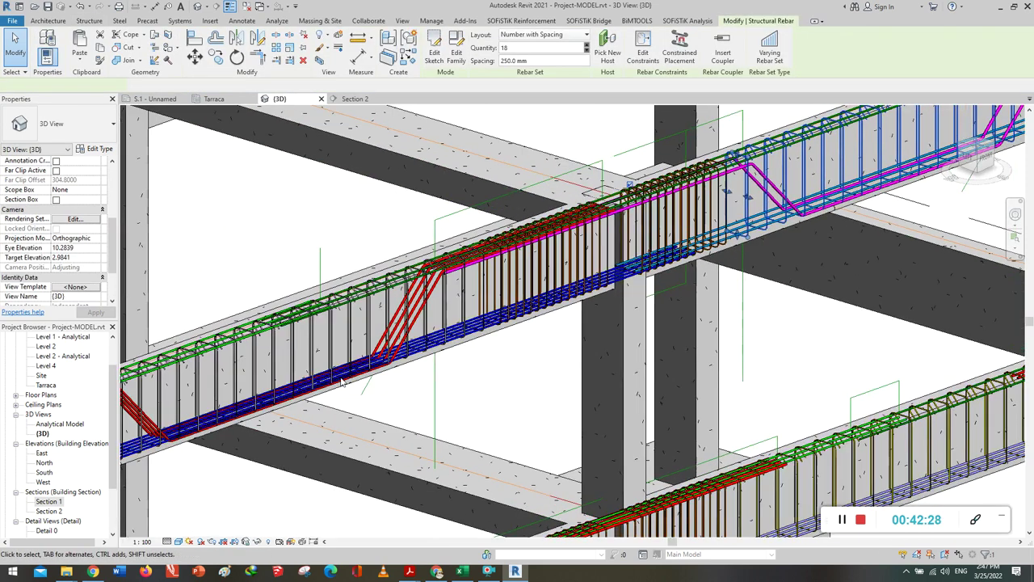
{"action": "left_click", "coordinate": [296, 341]}
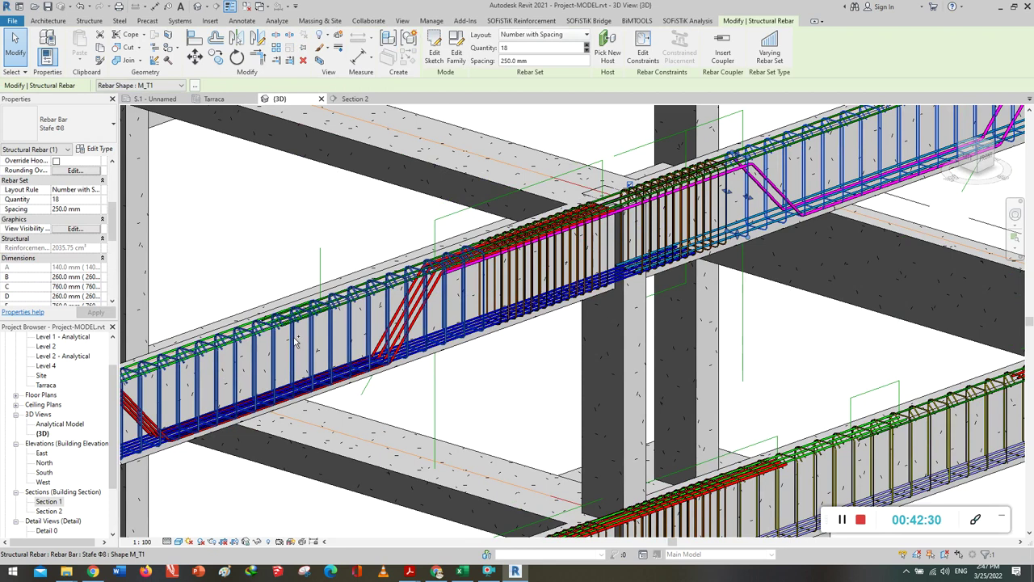
{"action": "right_click", "coordinate": [518, 408]}
{"action": "mouse_move", "coordinate": [571, 188]}
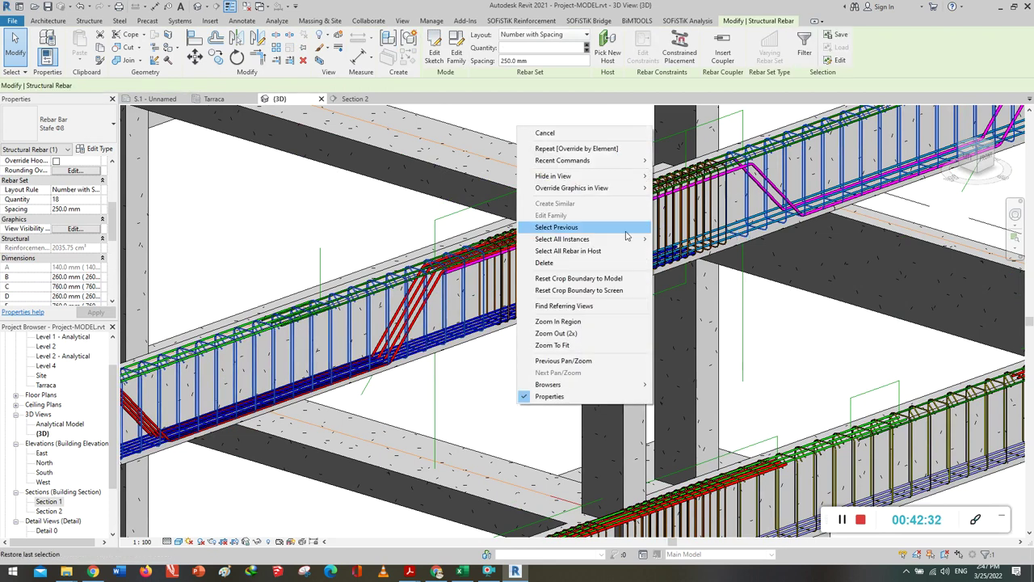
{"action": "left_click", "coordinate": [674, 187]}
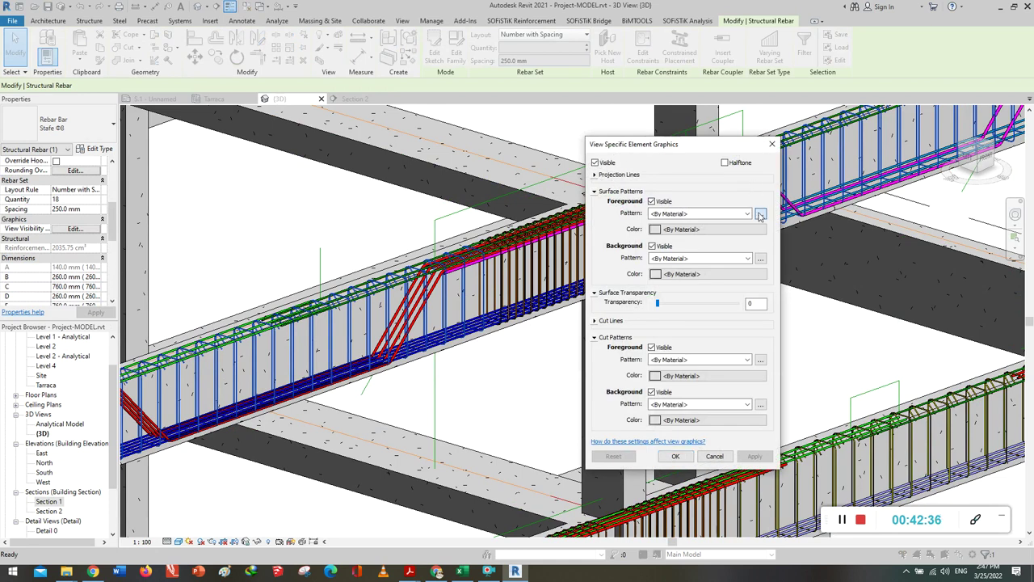
{"action": "left_click", "coordinate": [760, 215]}
{"action": "left_click", "coordinate": [699, 289]}
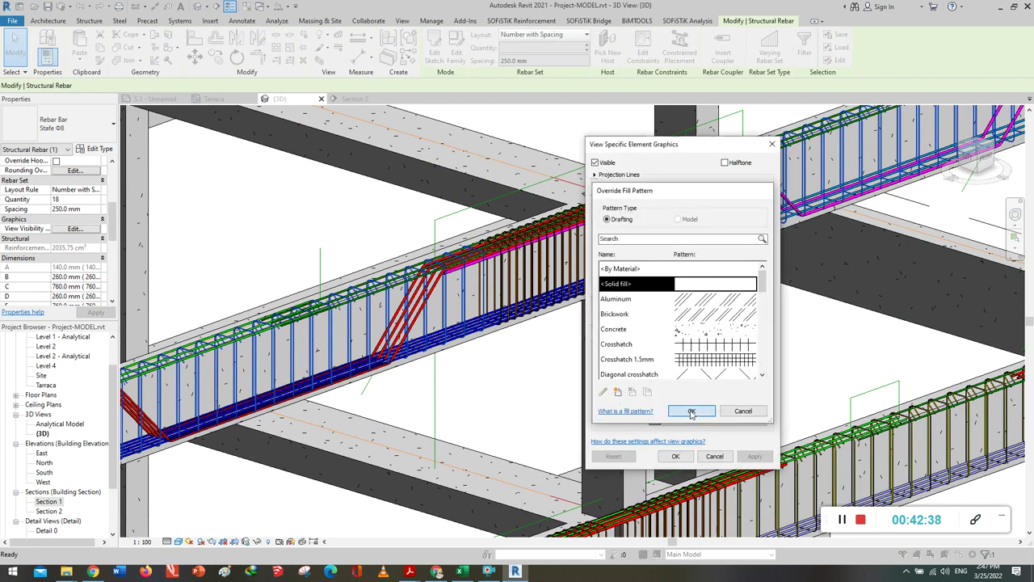
{"action": "left_click", "coordinate": [690, 410]}
{"action": "left_click", "coordinate": [674, 229]}
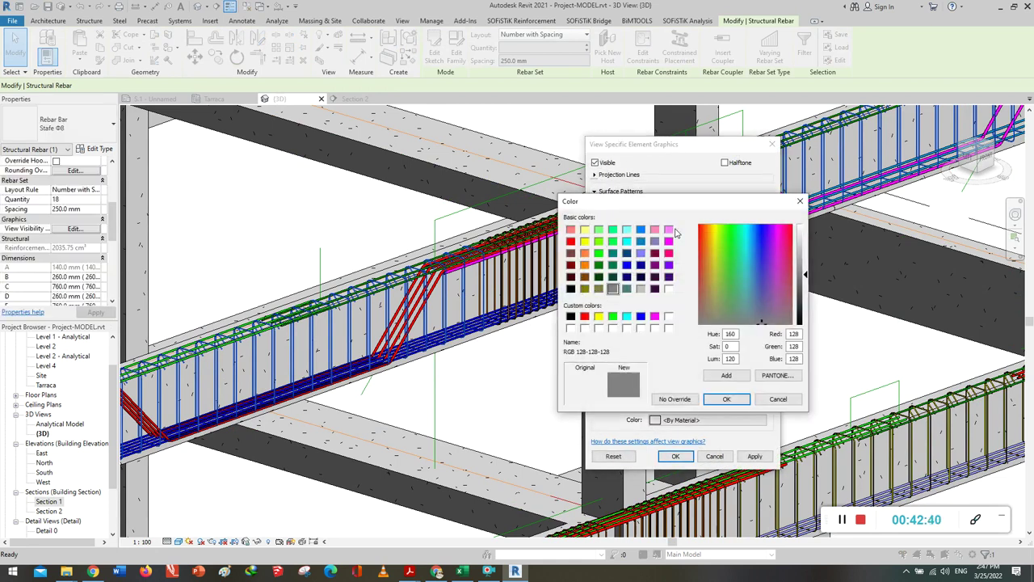
{"action": "left_click", "coordinate": [599, 315]}
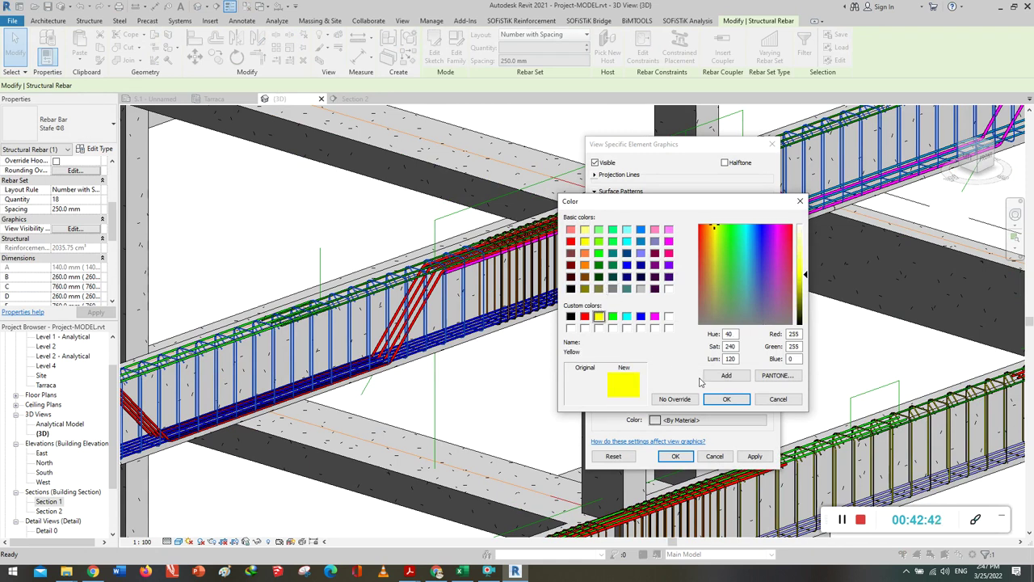
{"action": "left_click", "coordinate": [716, 400]}
{"action": "left_click", "coordinate": [675, 458]}
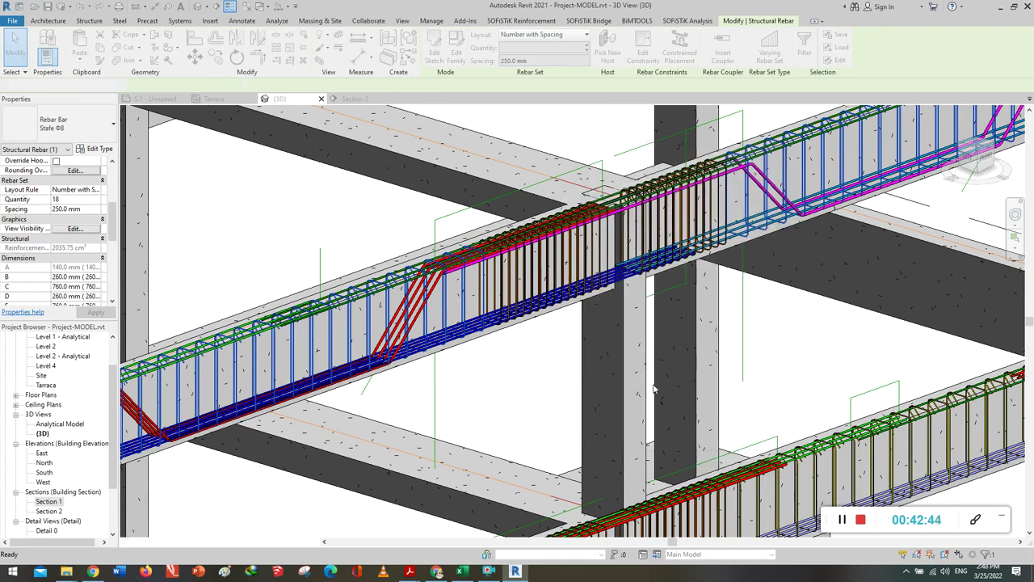
{"action": "key", "text": "Escape"}
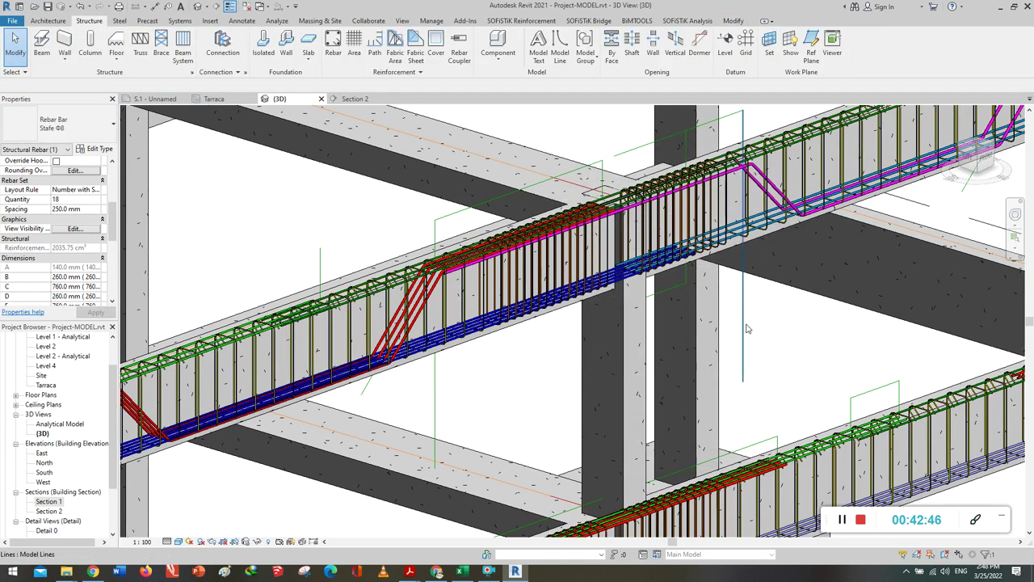
Orbit around the beam end, briefly selecting a rebar set, then clear the selection.
{"action": "mouse_move", "coordinate": [484, 389]}
{"action": "middle_mouse_down", "text": "shift"}
{"action": "mouse_move", "coordinate": [304, 426]}
{"action": "mouse_move", "coordinate": [493, 432]}
{"action": "middle_mouse_up", "text": "shift"}
{"action": "scroll", "coordinate": [358, 374], "scroll_direction": "up", "scroll_amount": 5}
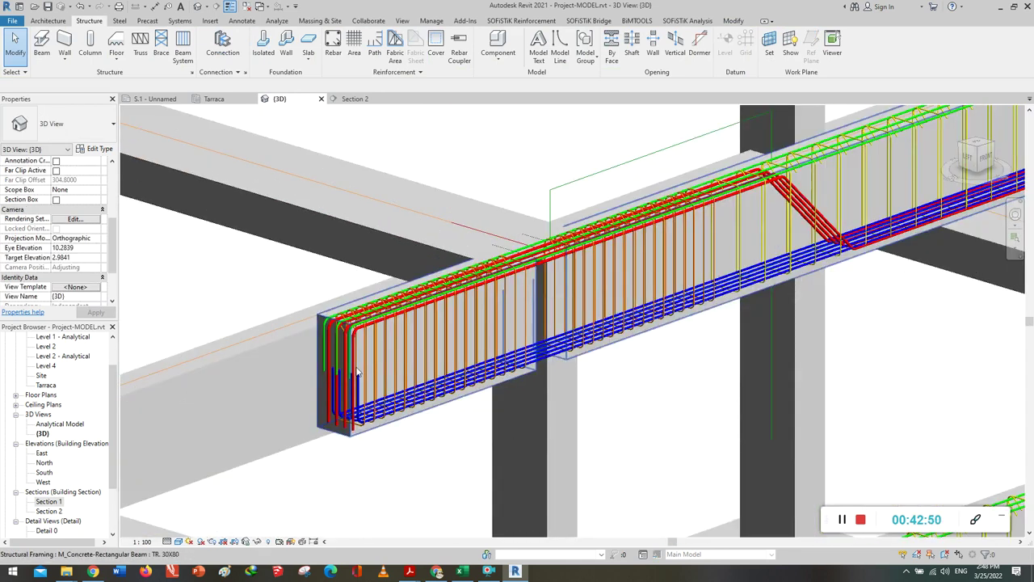
{"action": "middle_click_drag", "start_coordinate": [358, 373], "coordinate": [596, 447], "text": "shift"}
{"action": "middle_click_drag", "start_coordinate": [760, 416], "coordinate": [353, 327], "text": "shift"}
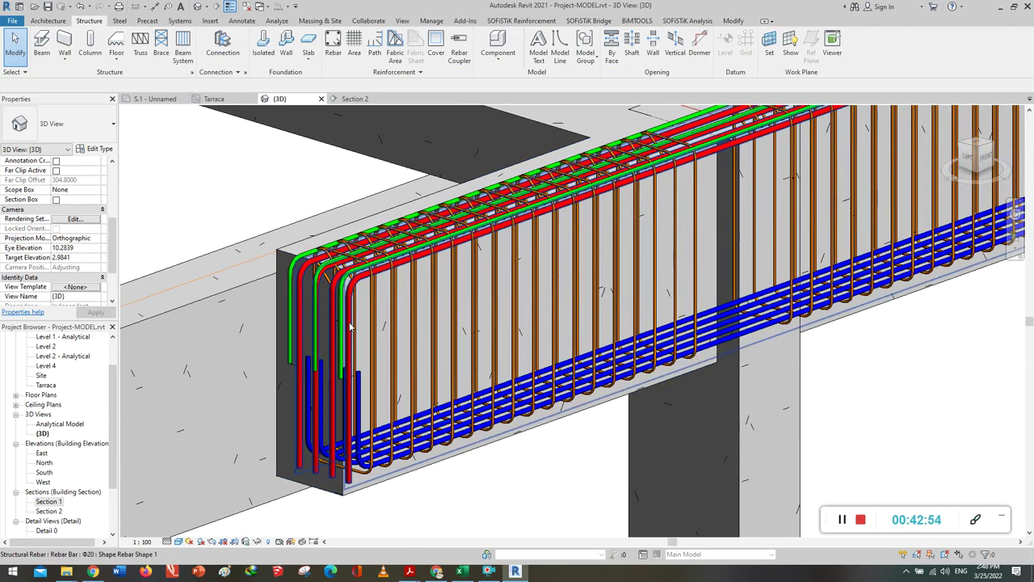
{"action": "left_click", "coordinate": [346, 364]}
{"action": "mouse_move", "coordinate": [323, 316]}
{"action": "middle_mouse_down", "text": "shift"}
{"action": "mouse_move", "coordinate": [336, 324]}
{"action": "mouse_move", "coordinate": [298, 331]}
{"action": "mouse_move", "coordinate": [453, 351]}
{"action": "mouse_move", "coordinate": [545, 328]}
{"action": "mouse_move", "coordinate": [522, 333]}
{"action": "middle_mouse_up", "text": "shift"}
{"action": "scroll", "coordinate": [328, 347], "scroll_direction": "down", "scroll_amount": 2}
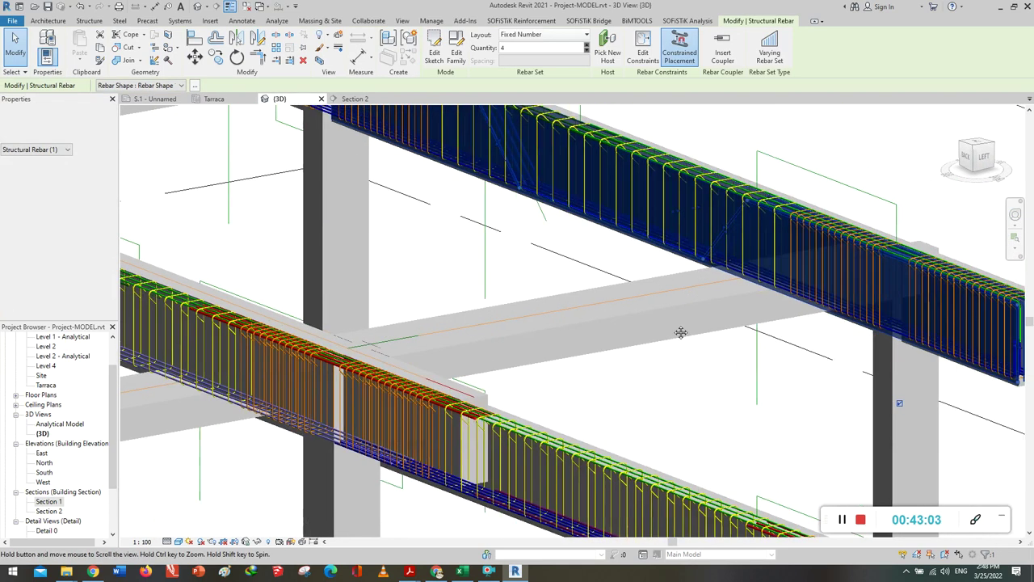
{"action": "middle_click_drag", "start_coordinate": [752, 323], "coordinate": [826, 322], "text": "shift"}
{"action": "key", "text": "Escape"}
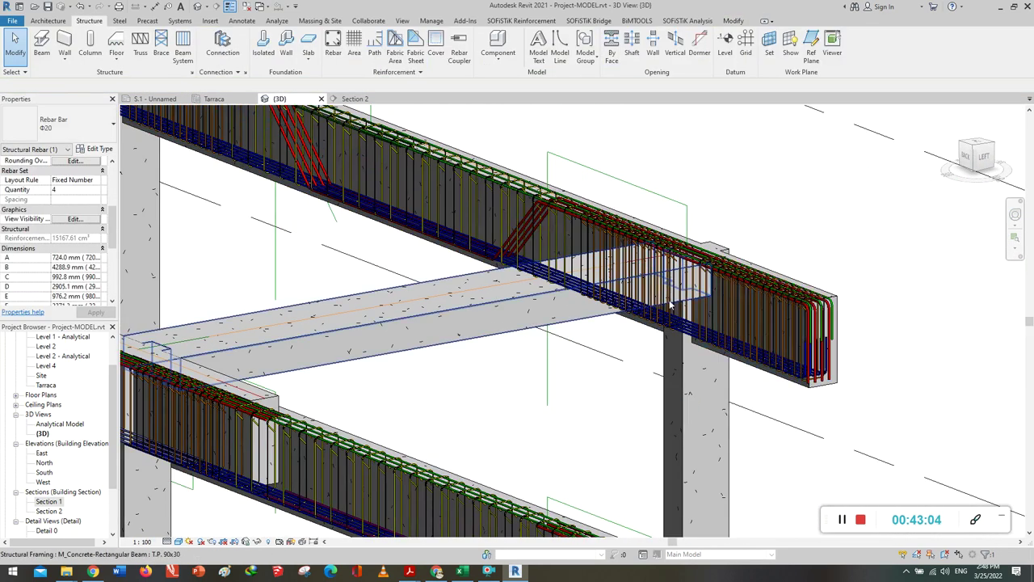
Zoom and pan along the beam's long side to inspect its orange and yellow stirrups.
{"action": "scroll", "coordinate": [826, 322], "scroll_direction": "up", "scroll_amount": 2}
{"action": "scroll", "coordinate": [808, 307], "scroll_direction": "up", "scroll_amount": 2}
{"action": "scroll", "coordinate": [788, 291], "scroll_direction": "up", "scroll_amount": 2}
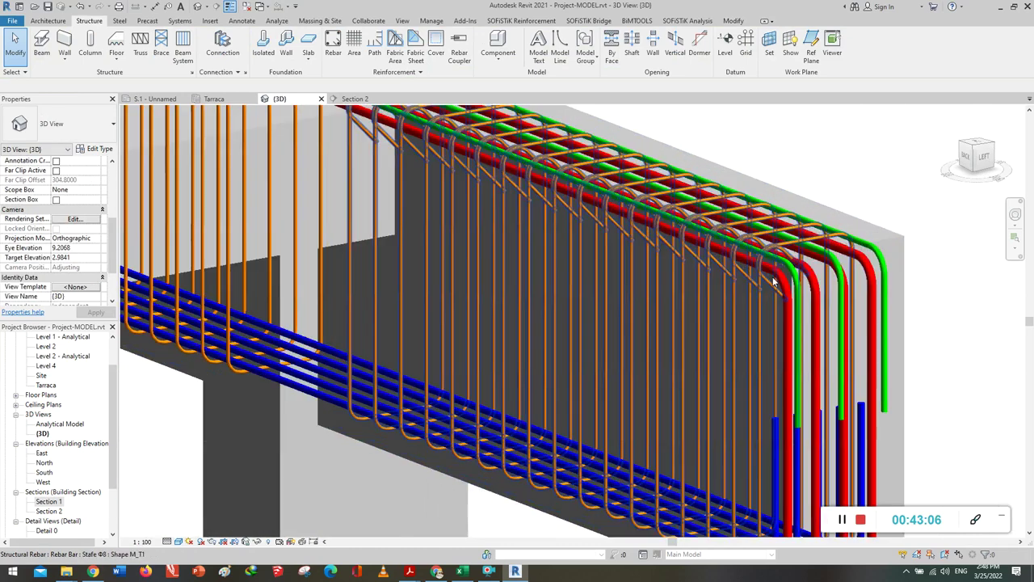
{"action": "scroll", "coordinate": [768, 275], "scroll_direction": "up", "scroll_amount": 2}
{"action": "middle_click_drag", "start_coordinate": [766, 269], "coordinate": [836, 323], "text": "shift"}
{"action": "scroll", "coordinate": [836, 323], "scroll_direction": "down", "scroll_amount": 3}
{"action": "mouse_move", "coordinate": [498, 362]}
{"action": "middle_mouse_down"}
{"action": "mouse_move", "coordinate": [402, 369]}
{"action": "mouse_move", "coordinate": [593, 434]}
{"action": "middle_mouse_up"}
{"action": "scroll", "coordinate": [501, 307], "scroll_direction": "up", "scroll_amount": 2}
{"action": "scroll", "coordinate": [463, 249], "scroll_direction": "up", "scroll_amount": 2}
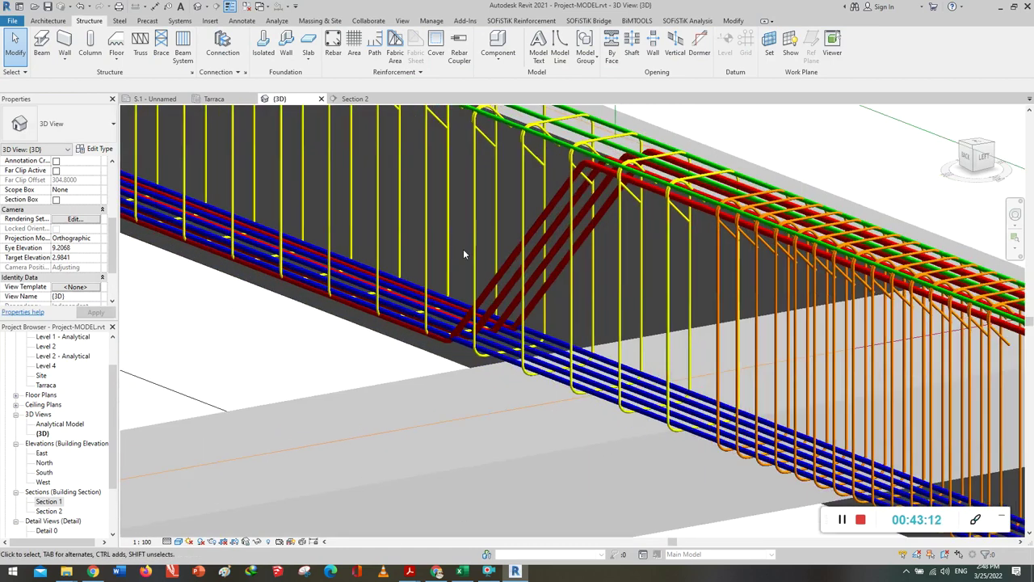
{"action": "scroll", "coordinate": [463, 249], "scroll_direction": "up", "scroll_amount": 2}
{"action": "mouse_move", "coordinate": [344, 348]}
{"action": "middle_mouse_down", "text": "shift"}
{"action": "mouse_move", "coordinate": [509, 425]}
{"action": "mouse_move", "coordinate": [610, 416]}
{"action": "middle_mouse_up", "text": "shift"}
{"action": "scroll", "coordinate": [610, 416], "scroll_direction": "down", "scroll_amount": 3}
{"action": "mouse_move", "coordinate": [330, 369]}
{"action": "middle_mouse_down"}
{"action": "mouse_move", "coordinate": [563, 445]}
{"action": "mouse_move", "coordinate": [344, 390]}
{"action": "mouse_move", "coordinate": [570, 484]}
{"action": "middle_mouse_up"}
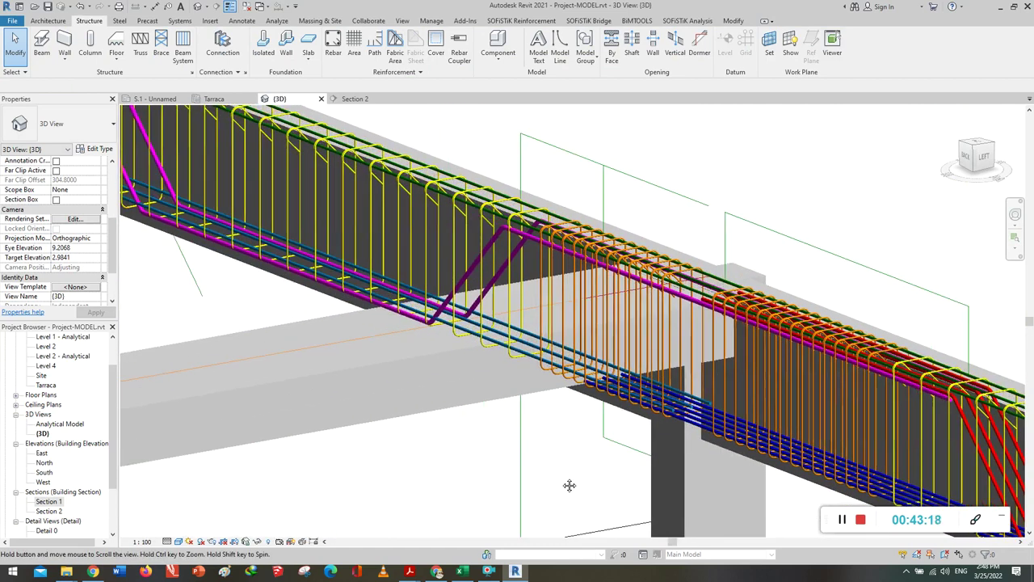
{"action": "middle_click_drag", "start_coordinate": [281, 336], "coordinate": [283, 338]}
{"action": "middle_click_drag", "start_coordinate": [546, 413], "coordinate": [402, 378]}
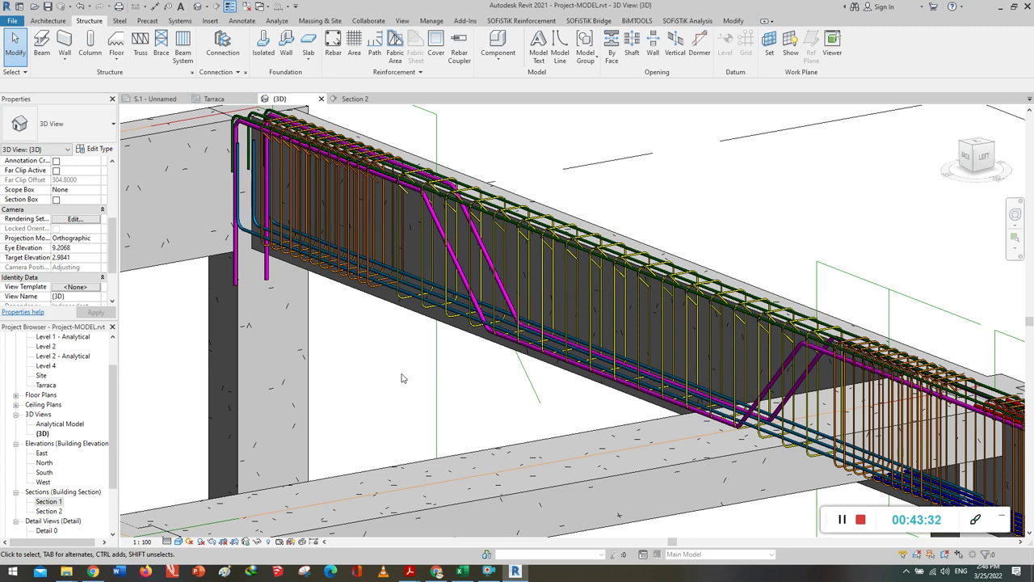
Return to the isometric home view, turn to another ViewCube corner, and zoom onto the beams.
{"action": "left_click", "coordinate": [974, 150]}
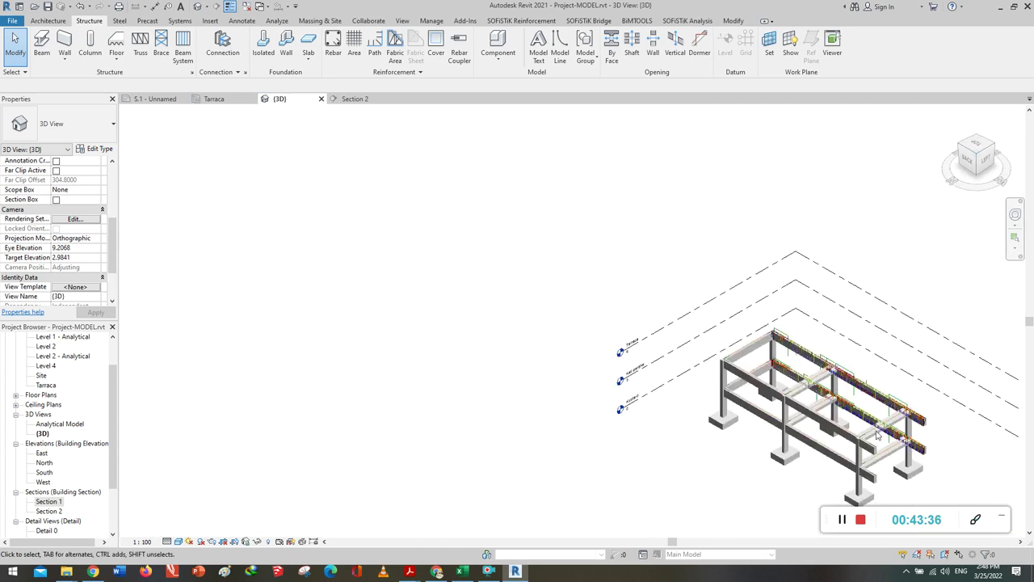
{"action": "left_click", "coordinate": [999, 147]}
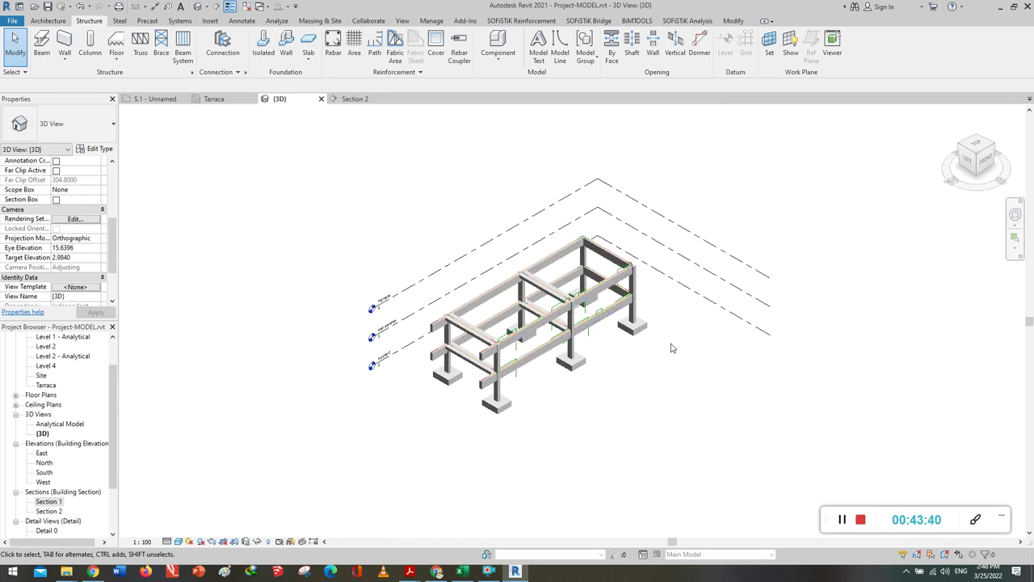
{"action": "scroll", "coordinate": [502, 383], "scroll_direction": "up", "scroll_amount": 6}
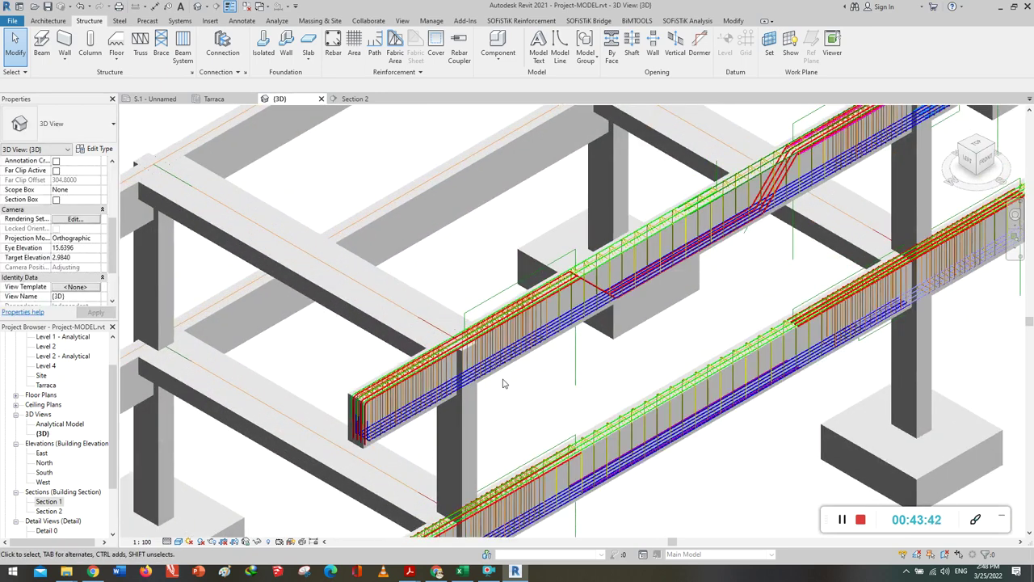
{"action": "scroll", "coordinate": [503, 383], "scroll_direction": "up", "scroll_amount": 2}
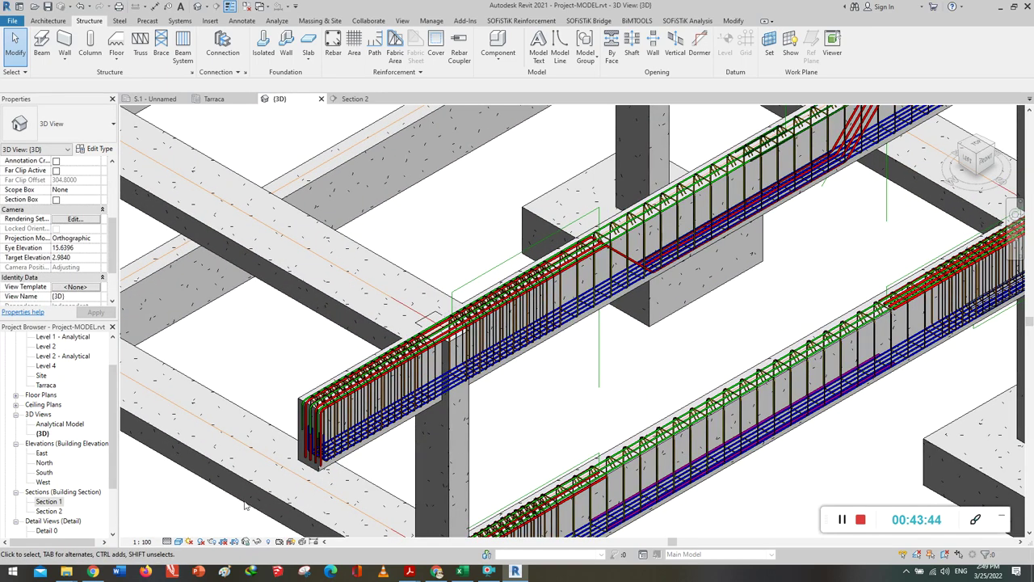
Switch the 3D view's visual style to Realistic.
{"action": "left_click", "coordinate": [178, 541]}
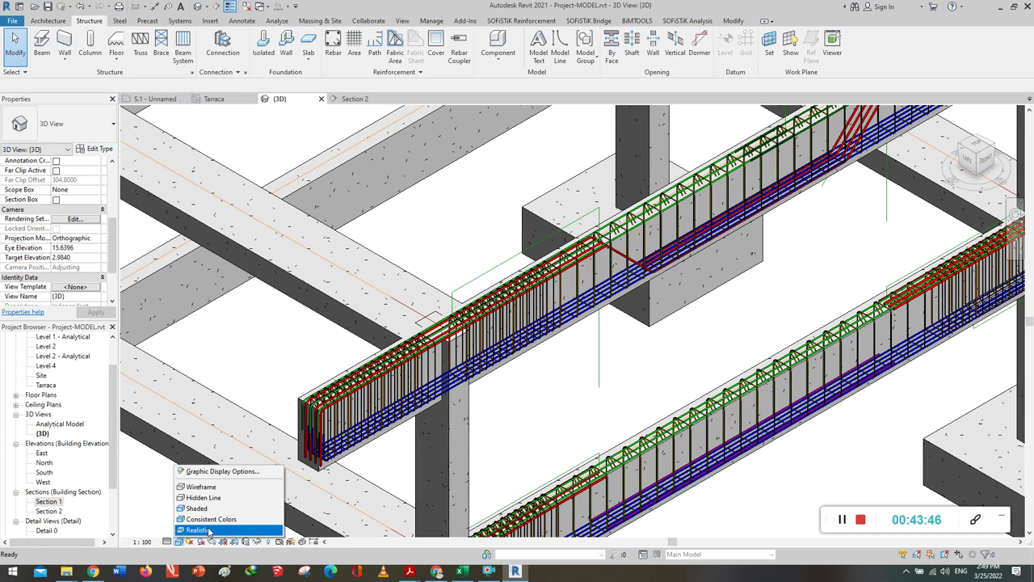
{"action": "left_click", "coordinate": [208, 530]}
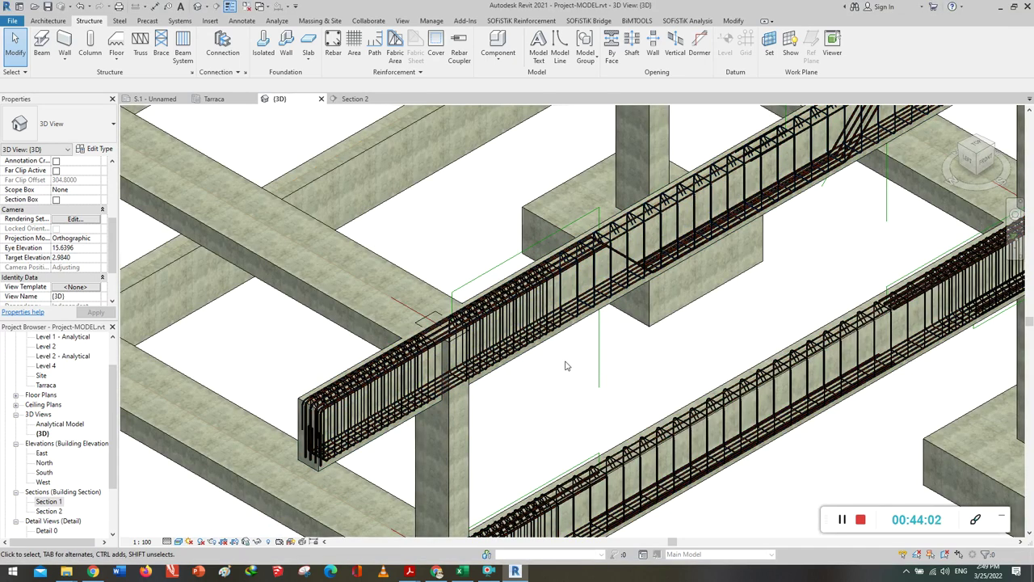
Orbit to a new angle and zoom in close along the beam's realistic rebar cage.
{"action": "middle_click_drag", "start_coordinate": [563, 383], "coordinate": [554, 340], "text": "shift"}
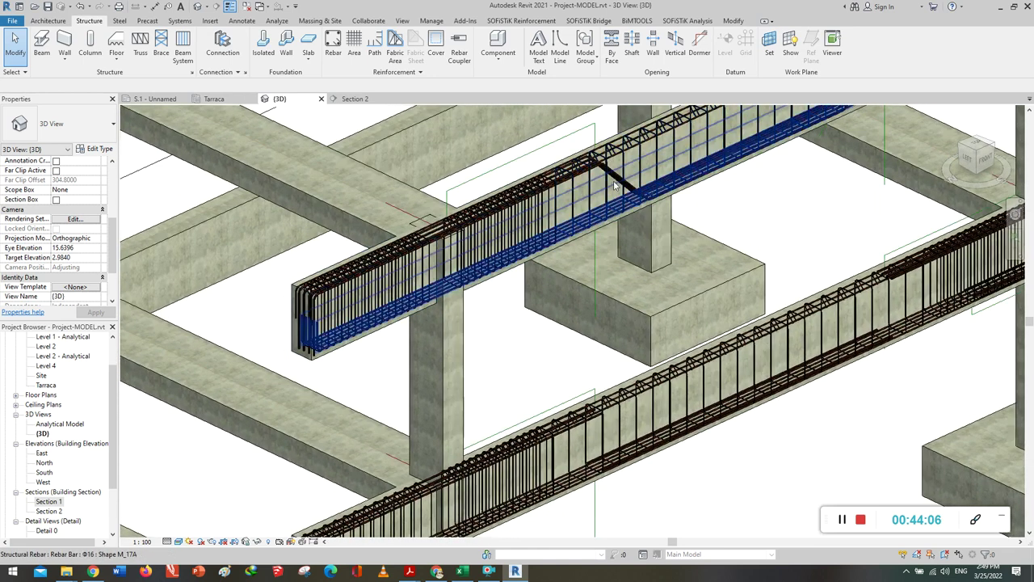
{"action": "mouse_move", "coordinate": [614, 186]}
{"action": "middle_mouse_down", "text": "shift"}
{"action": "mouse_move", "coordinate": [666, 281]}
{"action": "mouse_move", "coordinate": [688, 196]}
{"action": "middle_mouse_up", "text": "shift"}
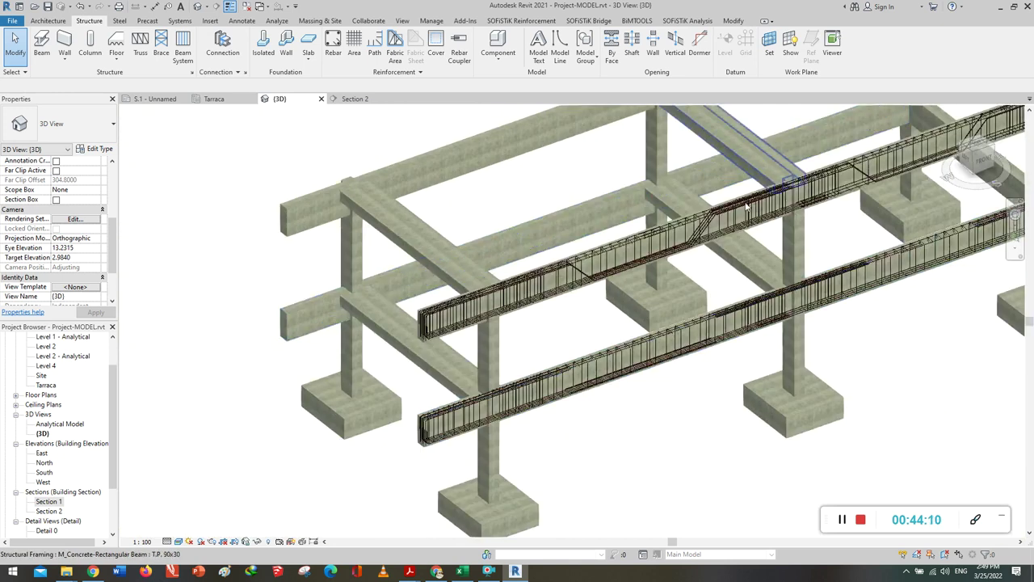
{"action": "scroll", "coordinate": [748, 248], "scroll_direction": "down", "scroll_amount": 3}
{"action": "scroll", "coordinate": [716, 267], "scroll_direction": "up", "scroll_amount": 6}
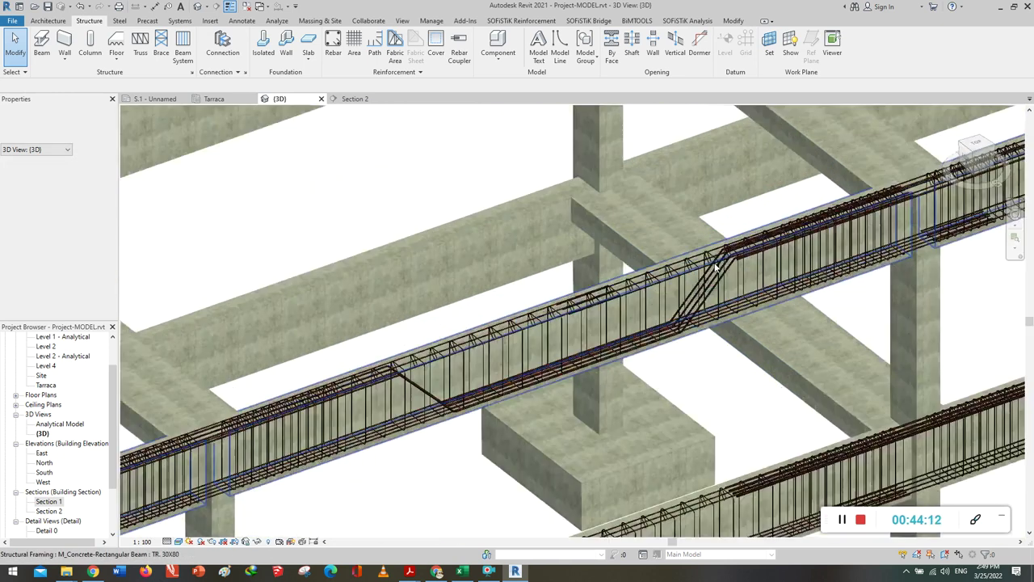
{"action": "scroll", "coordinate": [715, 267], "scroll_direction": "up", "scroll_amount": 2}
{"action": "scroll", "coordinate": [735, 250], "scroll_direction": "up", "scroll_amount": 2}
{"action": "scroll", "coordinate": [759, 242], "scroll_direction": "up", "scroll_amount": 2}
{"action": "scroll", "coordinate": [788, 227], "scroll_direction": "up", "scroll_amount": 2}
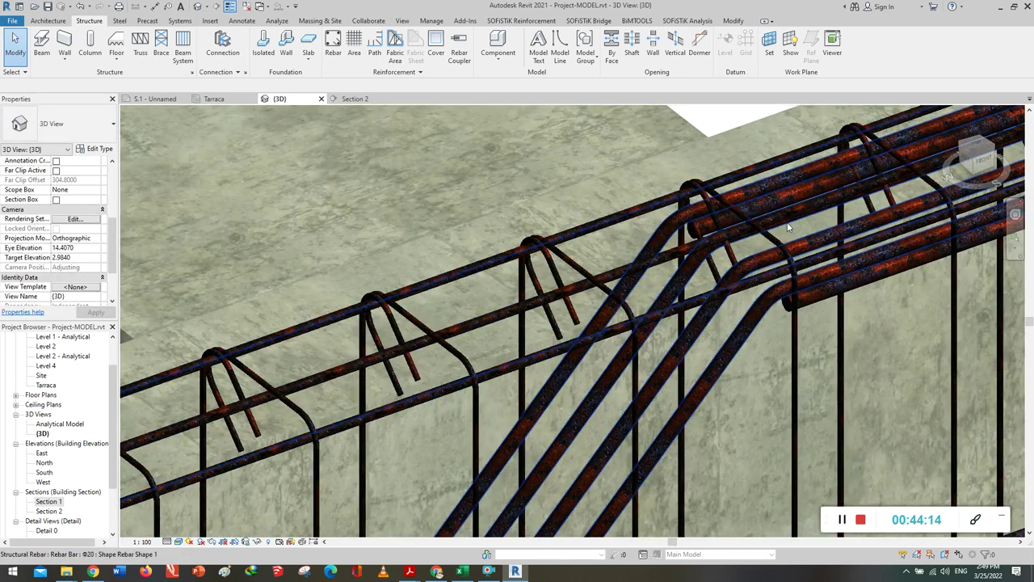
{"action": "scroll", "coordinate": [832, 366], "scroll_direction": "up", "scroll_amount": 2}
{"action": "scroll", "coordinate": [887, 348], "scroll_direction": "up", "scroll_amount": 2}
{"action": "middle_click_drag", "start_coordinate": [887, 347], "coordinate": [658, 423]}
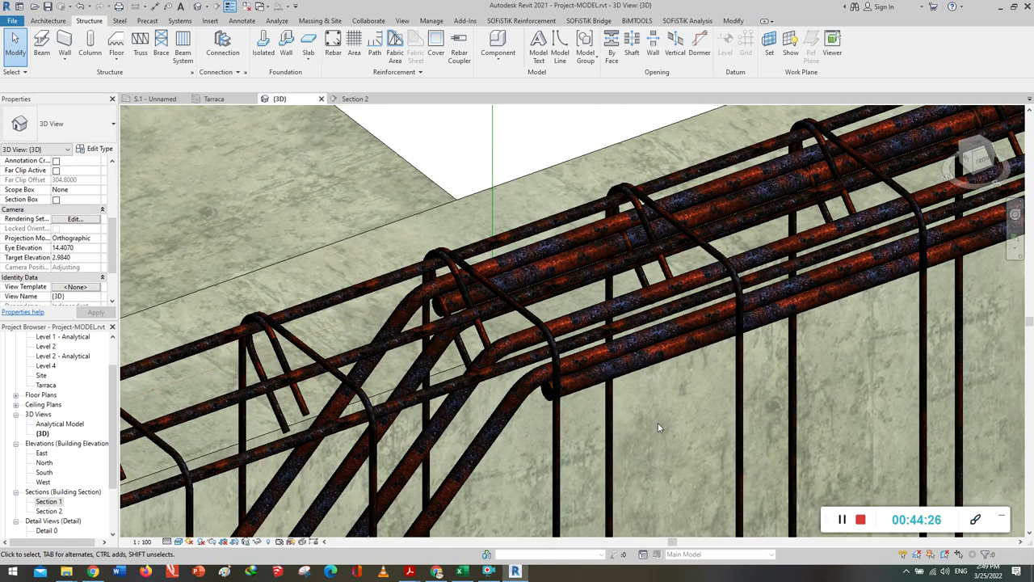
Zoom back out and reframe the view on the beam's rebar cage.
{"action": "scroll", "coordinate": [650, 398], "scroll_direction": "down", "scroll_amount": 1}
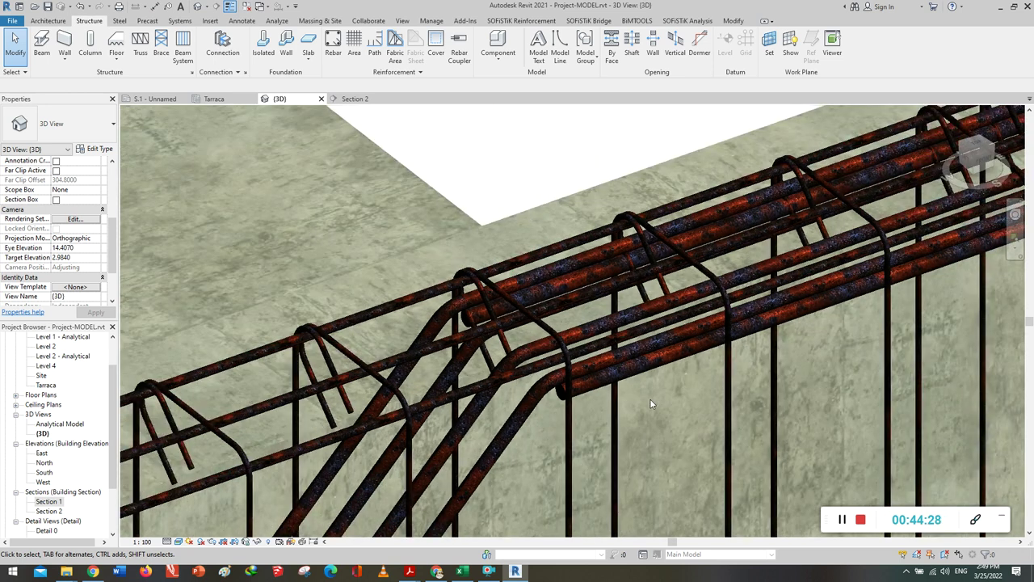
{"action": "scroll", "coordinate": [650, 398], "scroll_direction": "down", "scroll_amount": 1}
{"action": "scroll", "coordinate": [649, 398], "scroll_direction": "down", "scroll_amount": 1}
{"action": "scroll", "coordinate": [650, 398], "scroll_direction": "down", "scroll_amount": 1}
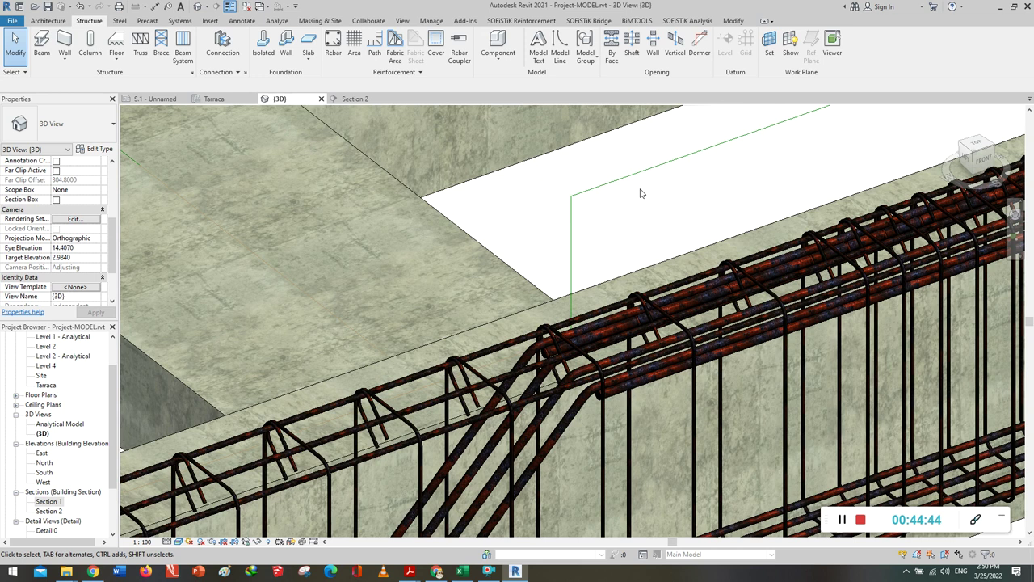
{"action": "scroll", "coordinate": [646, 193], "scroll_direction": "down", "scroll_amount": 1}
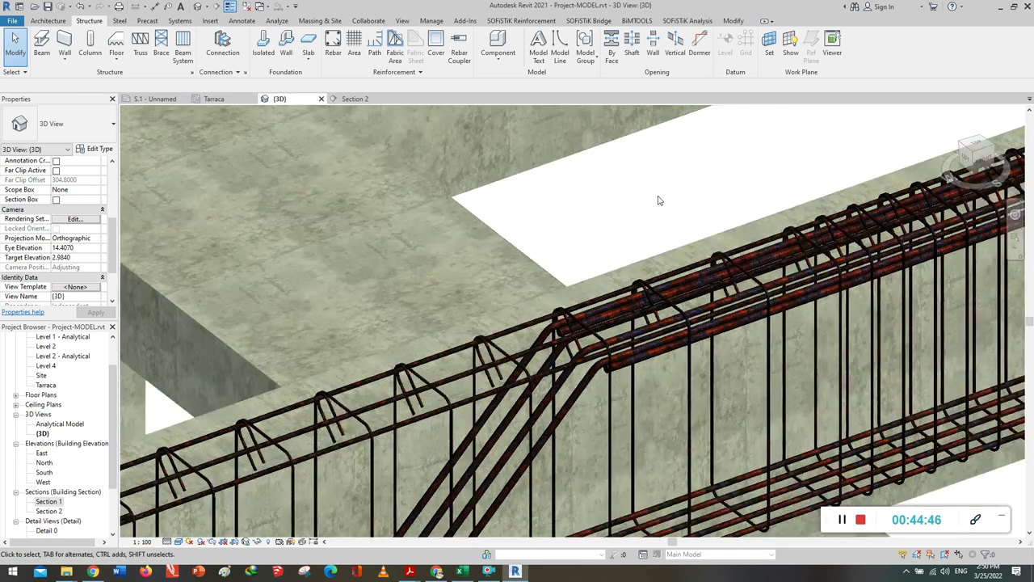
{"action": "scroll", "coordinate": [655, 193], "scroll_direction": "down", "scroll_amount": 1}
{"action": "scroll", "coordinate": [660, 191], "scroll_direction": "down", "scroll_amount": 1}
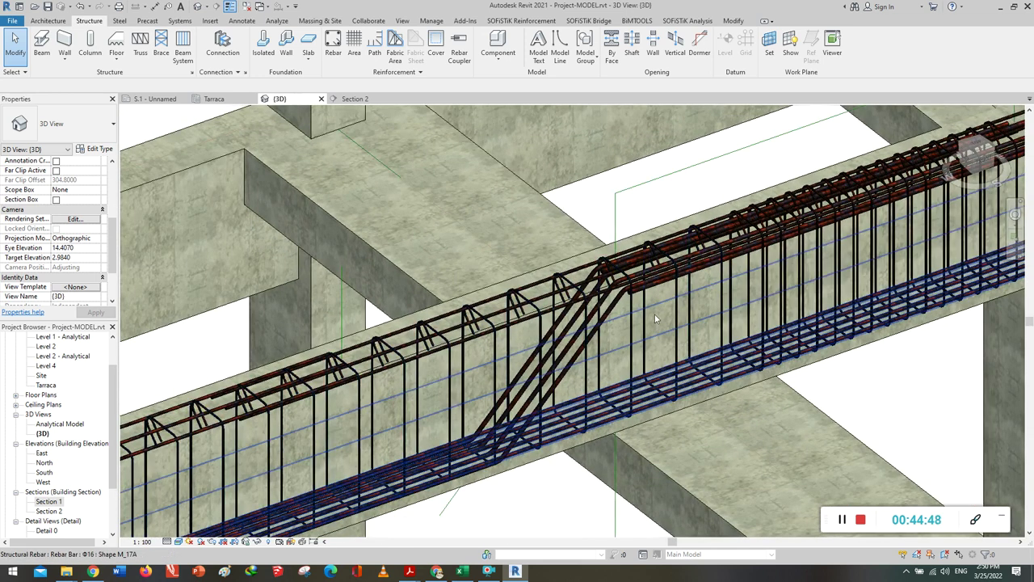
{"action": "mouse_move", "coordinate": [574, 480]}
{"action": "middle_mouse_down"}
{"action": "mouse_move", "coordinate": [638, 439]}
{"action": "mouse_move", "coordinate": [683, 374]}
{"action": "middle_mouse_up"}
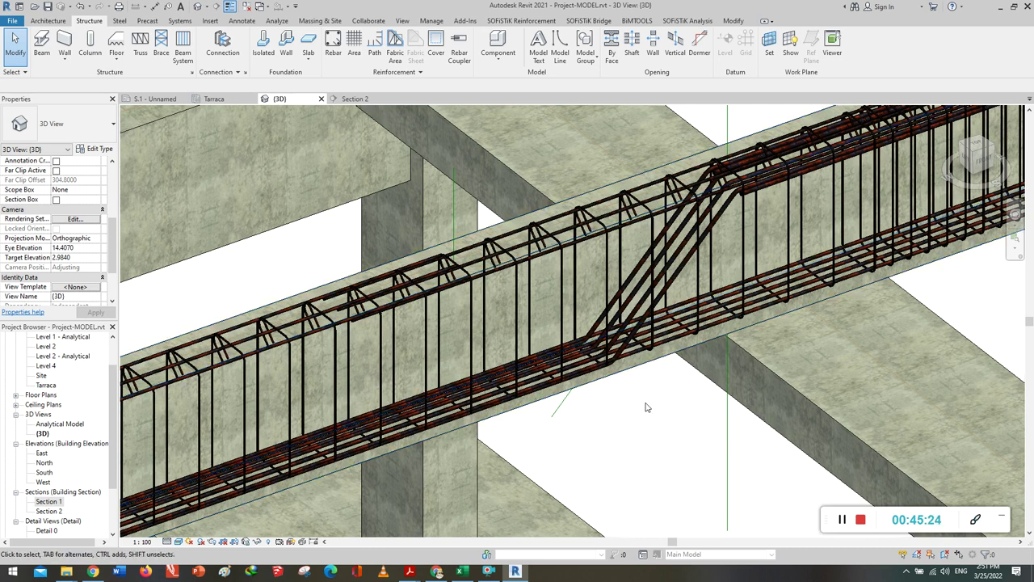
{"action": "scroll", "coordinate": [751, 339], "scroll_direction": "up", "scroll_amount": 1}
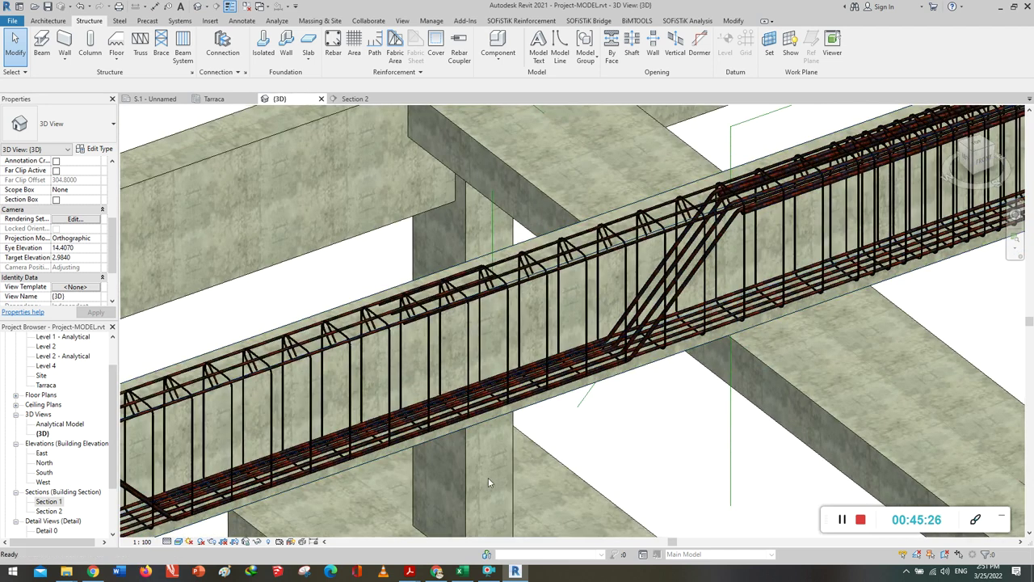
Set the 3D view back to the Shaded visual style and open the Section 2 view.
{"action": "left_click", "coordinate": [178, 541]}
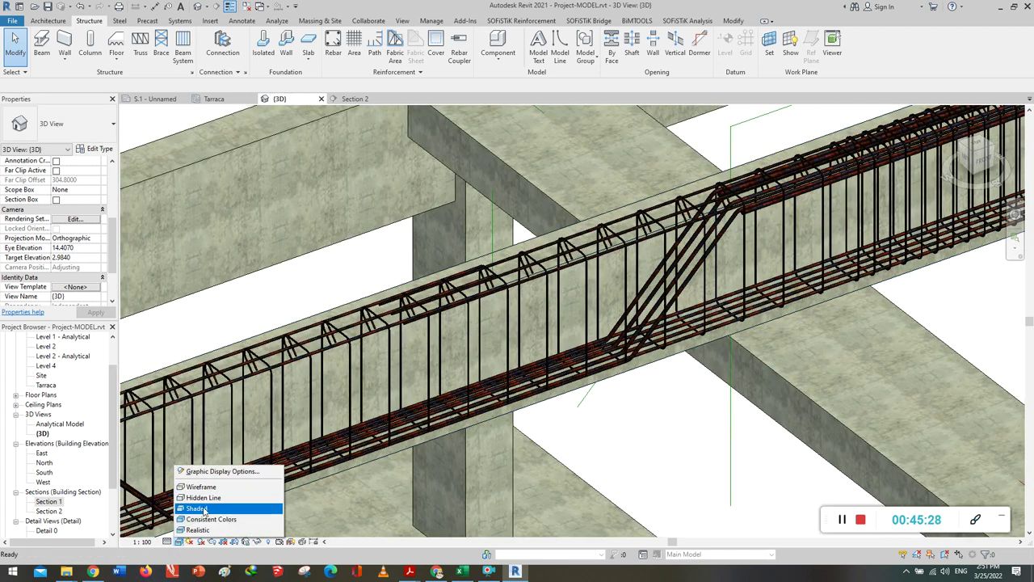
{"action": "left_click", "coordinate": [196, 508]}
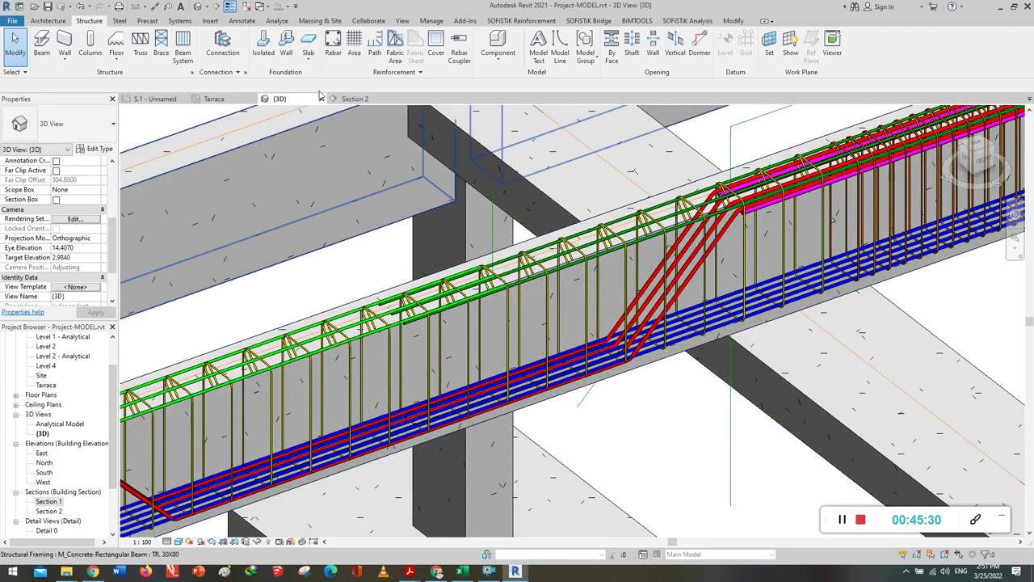
{"action": "left_click", "coordinate": [356, 99]}
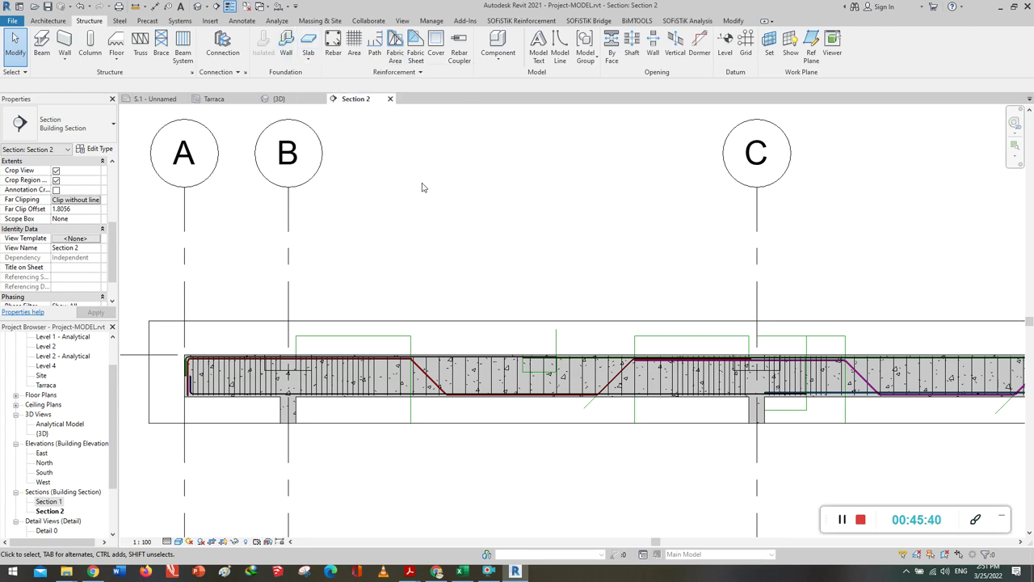
Start a Section with the Detail View type and zoom to the beam end at grid A.
{"action": "left_click", "coordinate": [216, 8]}
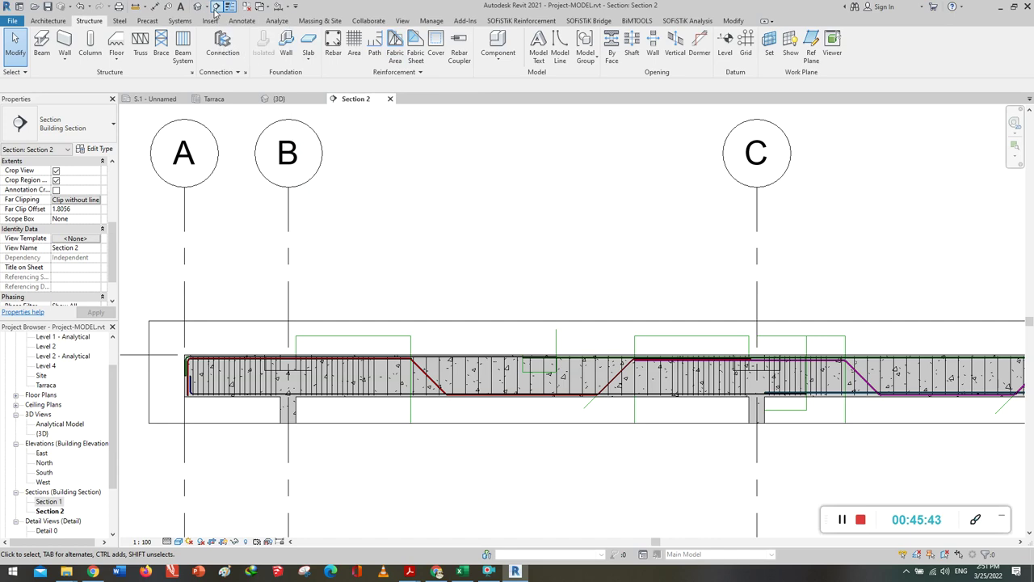
{"action": "left_click", "coordinate": [72, 139]}
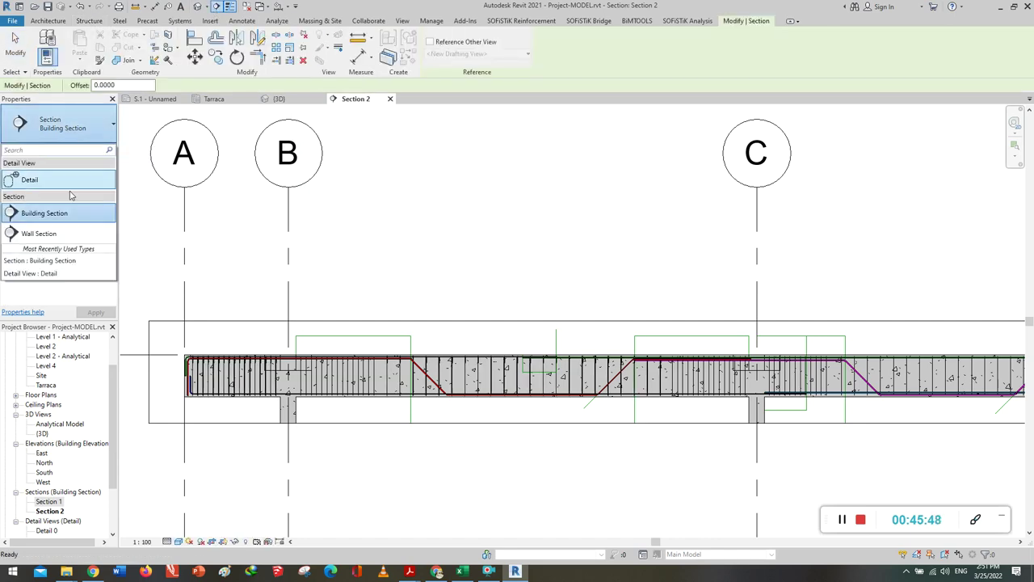
{"action": "left_click", "coordinate": [70, 182]}
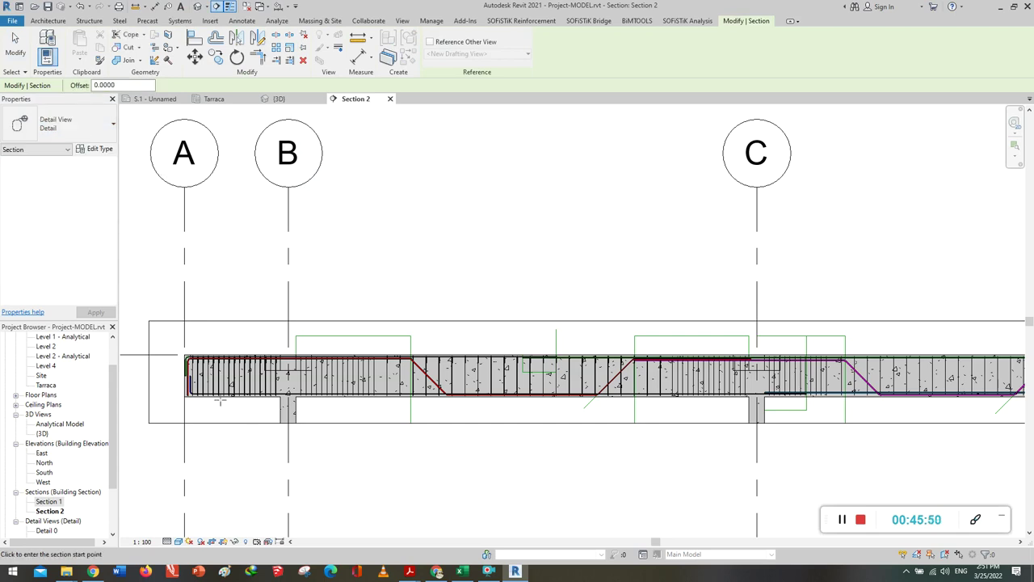
{"action": "scroll", "coordinate": [215, 406], "scroll_direction": "up", "scroll_amount": 4}
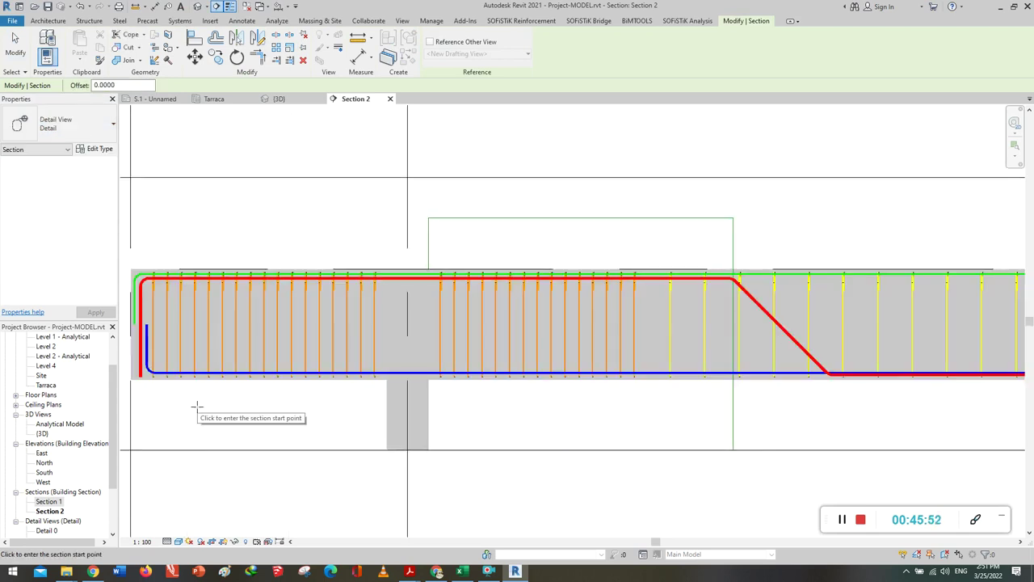
{"action": "middle_click_drag", "start_coordinate": [208, 409], "coordinate": [346, 425]}
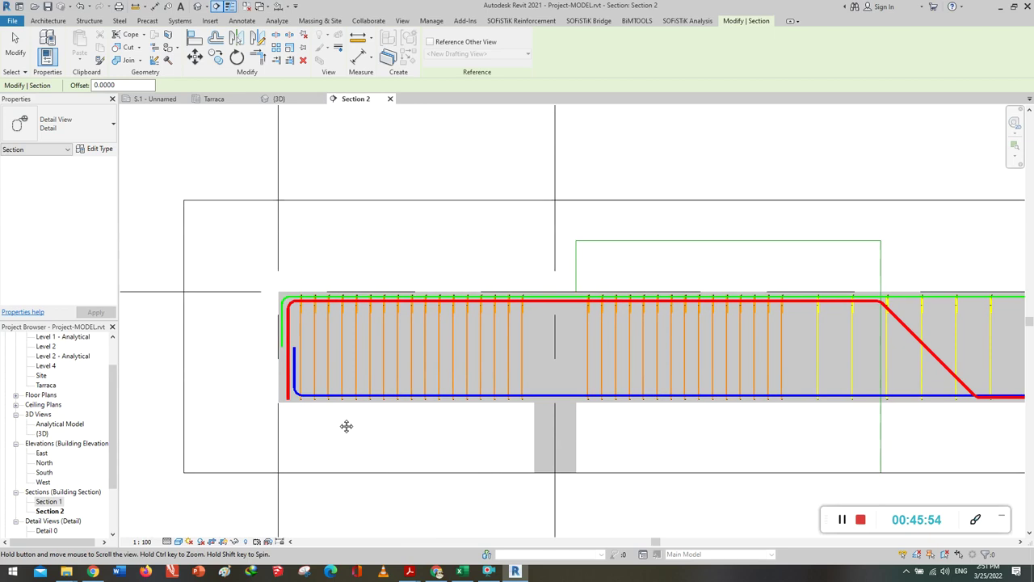
{"action": "scroll", "coordinate": [340, 408], "scroll_direction": "up", "scroll_amount": 1}
{"action": "scroll", "coordinate": [339, 408], "scroll_direction": "up", "scroll_amount": 1}
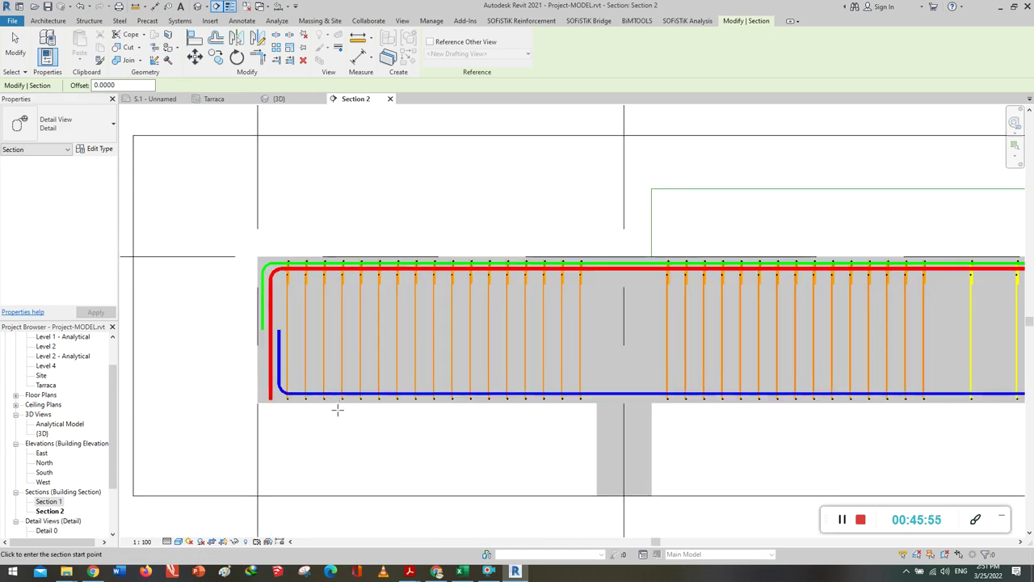
Draw a vertical section across the beam near grid A and open the new Detail 2 view.
{"action": "left_click", "coordinate": [403, 450]}
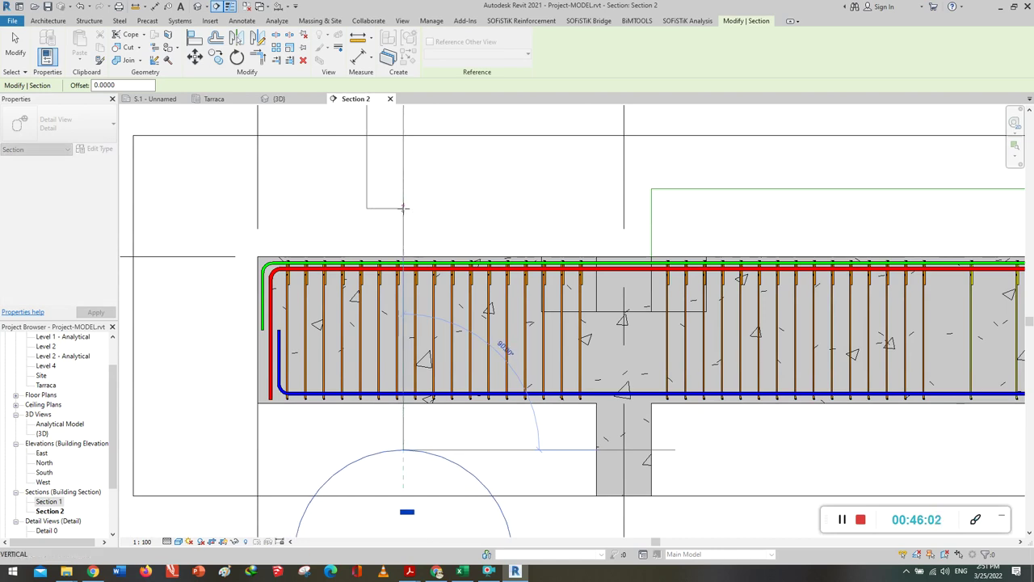
{"action": "left_click", "coordinate": [404, 207]}
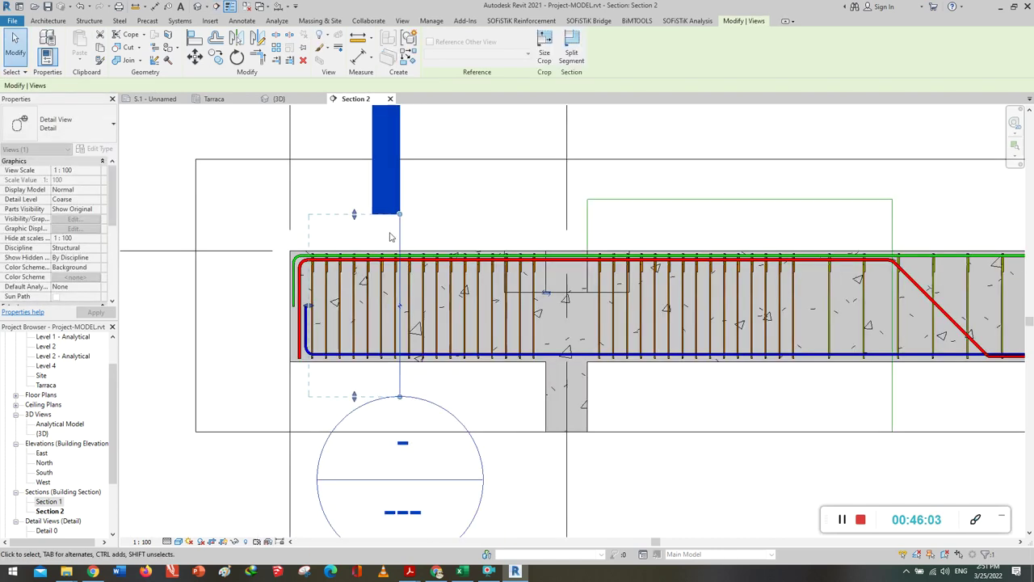
{"action": "right_click", "coordinate": [398, 234]}
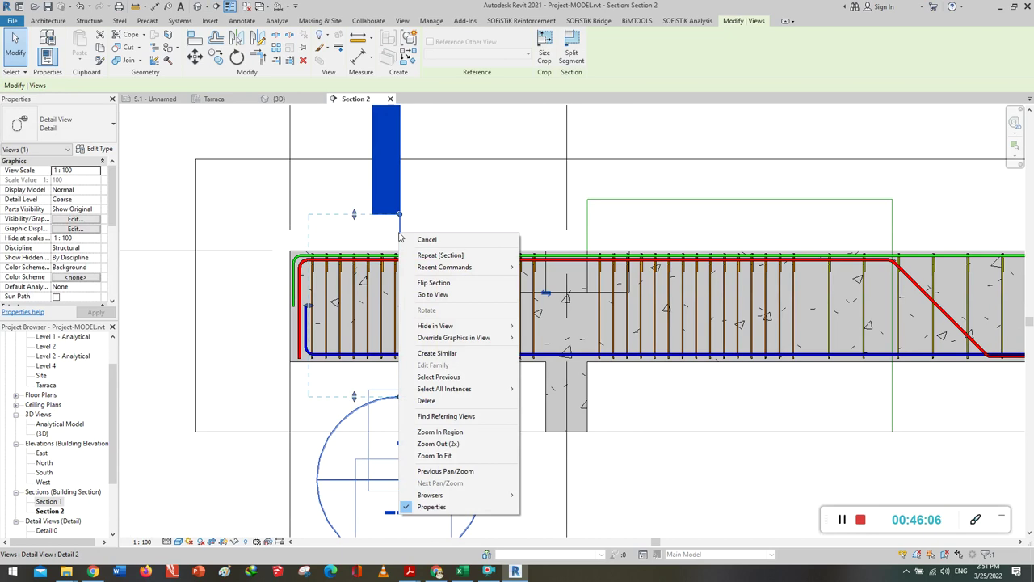
{"action": "left_click", "coordinate": [430, 294]}
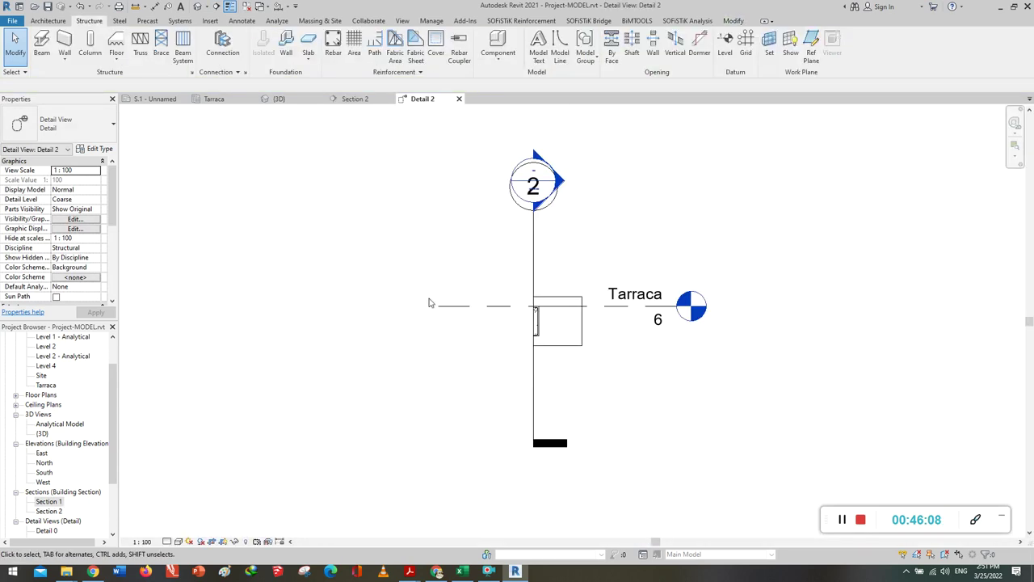
{"action": "scroll", "coordinate": [537, 343], "scroll_direction": "up", "scroll_amount": 1}
{"action": "scroll", "coordinate": [545, 349], "scroll_direction": "up", "scroll_amount": 2}
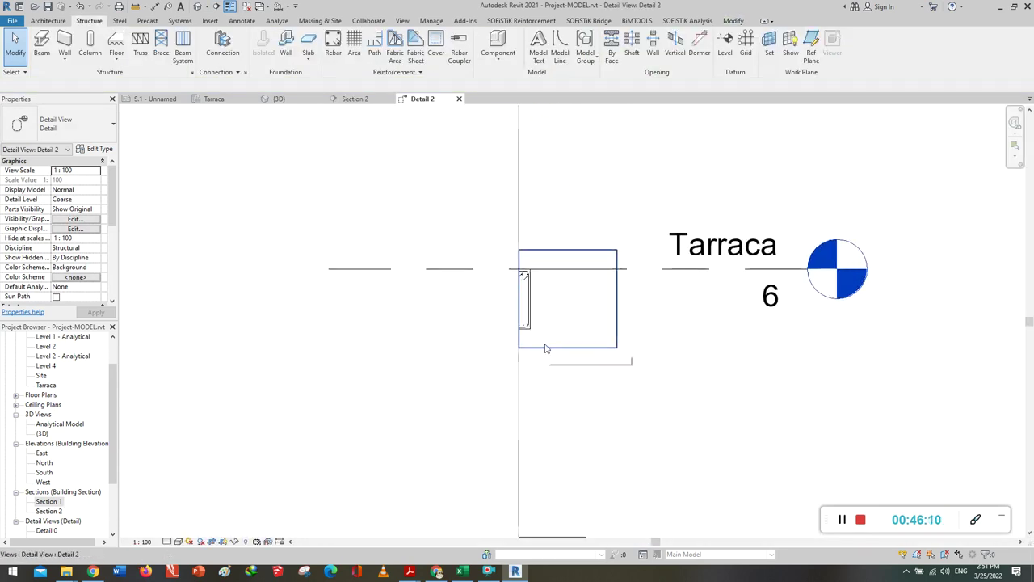
Drag the Detail 2 crop region's left and right edges in to frame the beam cross-section.
{"action": "scroll", "coordinate": [517, 343], "scroll_direction": "up", "scroll_amount": 2}
{"action": "left_click", "coordinate": [506, 304]}
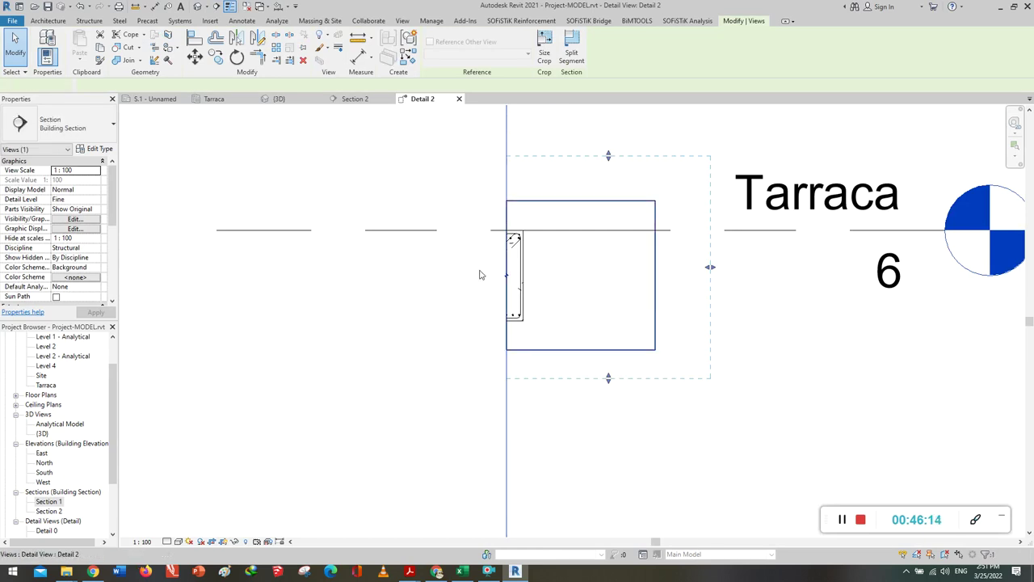
{"action": "left_click", "coordinate": [506, 279]}
{"action": "left_click_drag", "start_coordinate": [506, 275], "coordinate": [448, 275]}
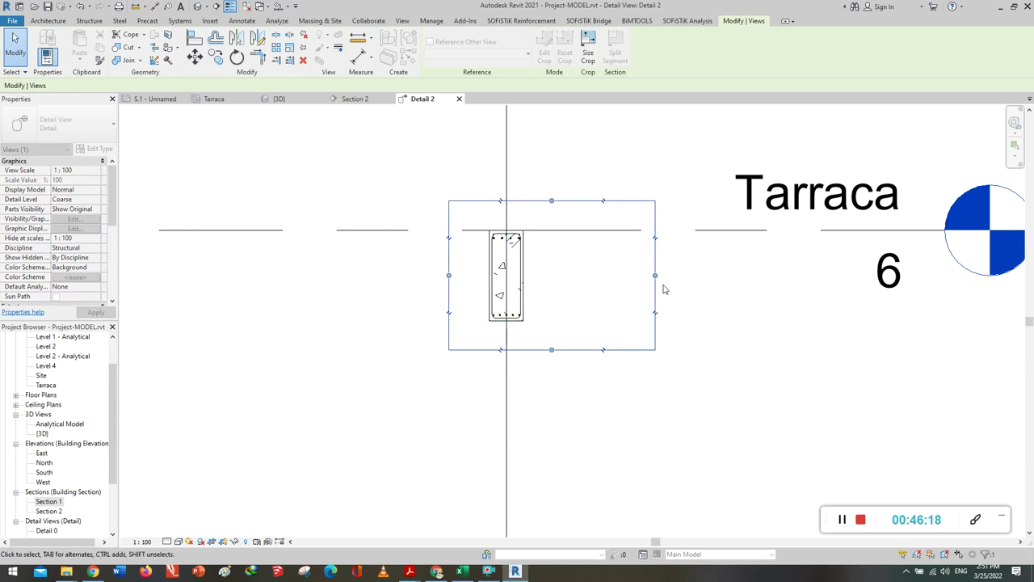
{"action": "left_click_drag", "start_coordinate": [654, 276], "coordinate": [573, 275]}
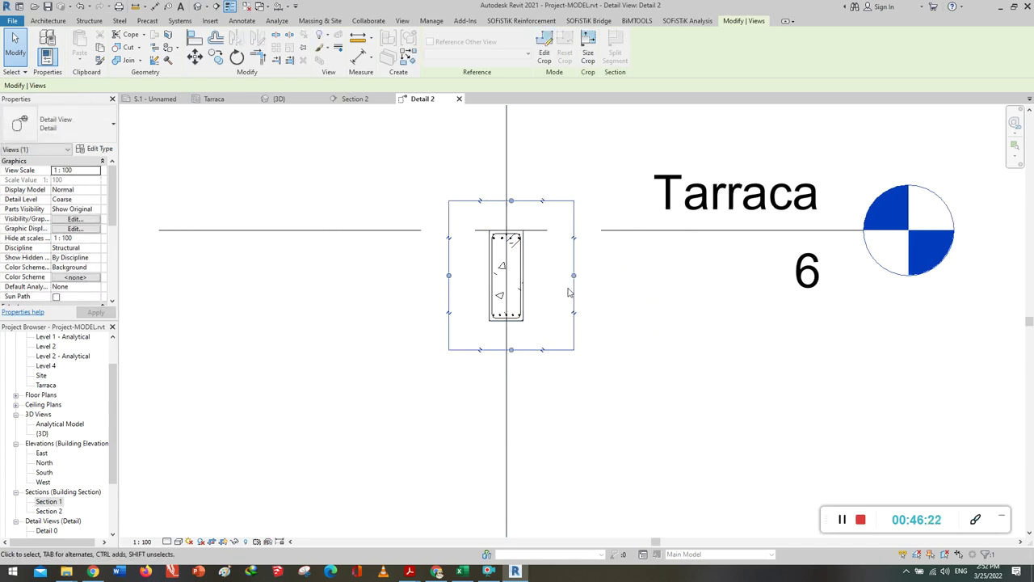
{"action": "left_click", "coordinate": [555, 285]}
{"action": "scroll", "coordinate": [526, 278], "scroll_direction": "up", "scroll_amount": 3}
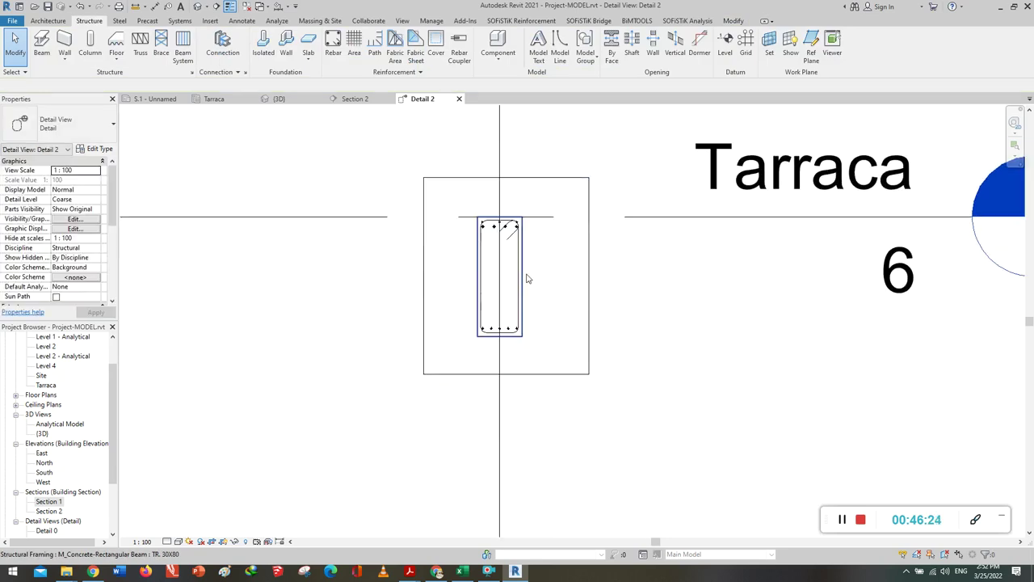
{"action": "scroll", "coordinate": [526, 277], "scroll_direction": "up", "scroll_amount": 2}
{"action": "scroll", "coordinate": [526, 278], "scroll_direction": "up", "scroll_amount": 1}
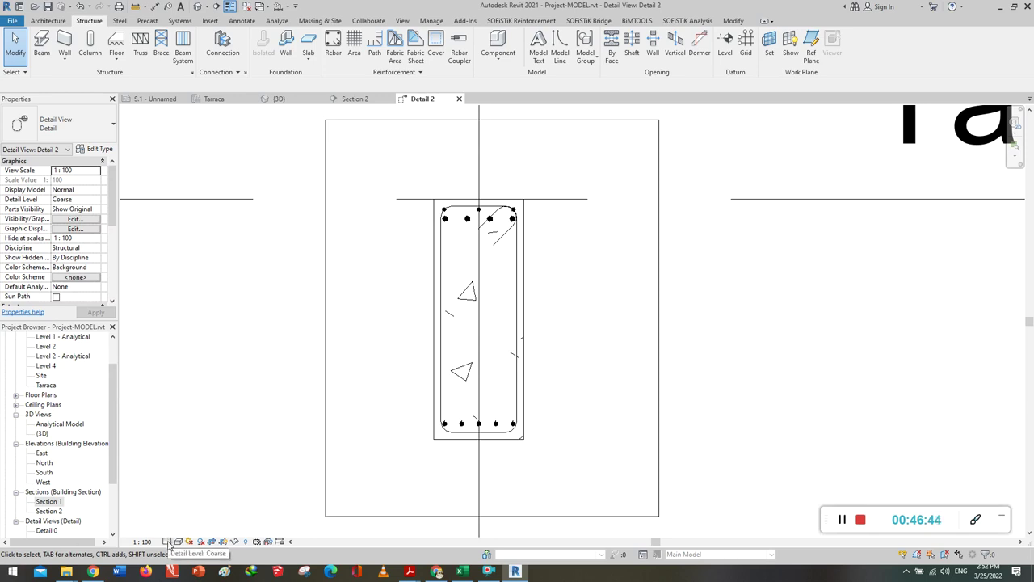
{"action": "left_click", "coordinate": [167, 542]}
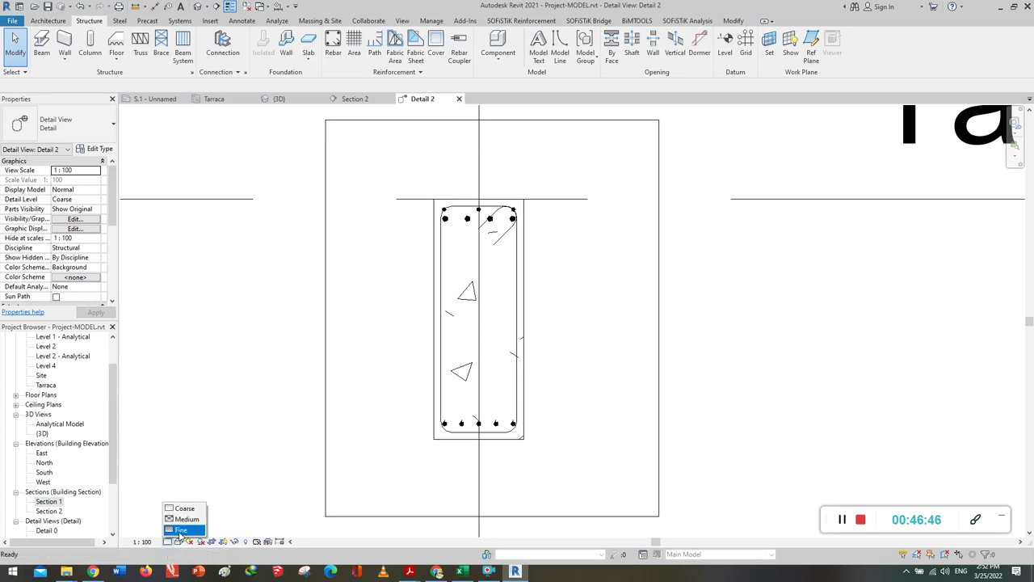
Set Detail 2 to Fine detail level and Shaded visual style, then return to Section 2.
{"action": "left_click", "coordinate": [179, 530]}
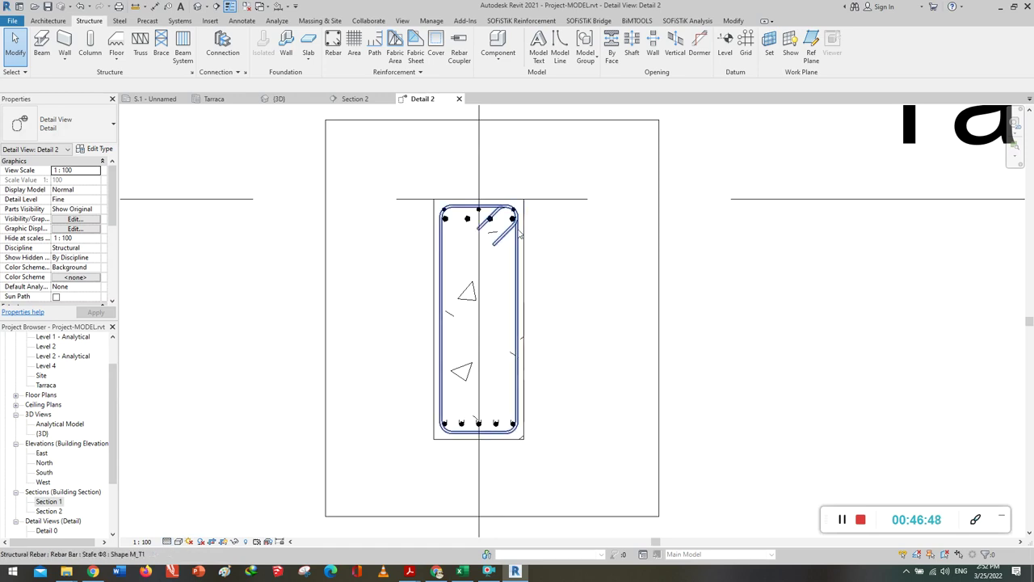
{"action": "left_click", "coordinate": [178, 541]}
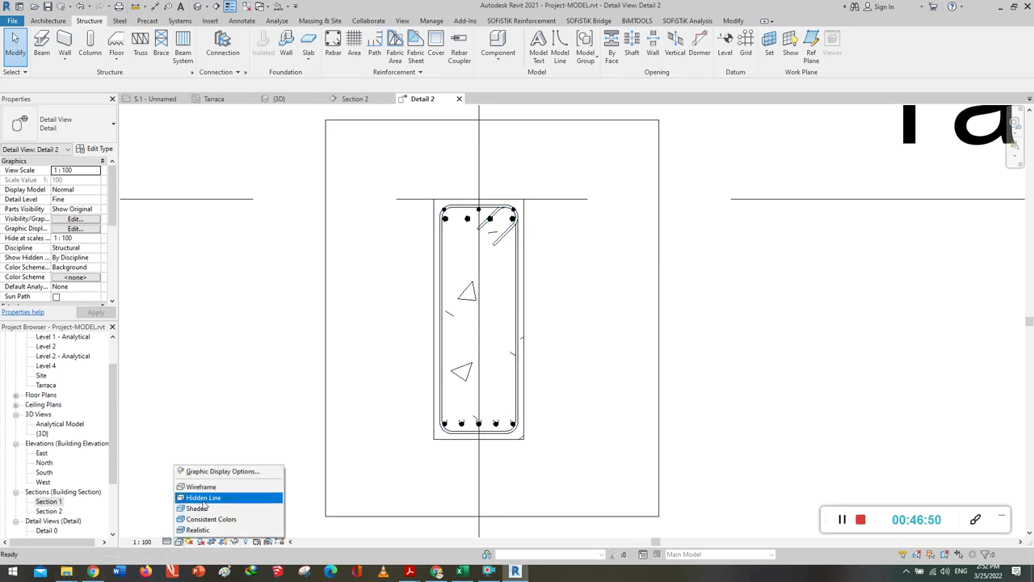
{"action": "left_click", "coordinate": [202, 509]}
{"action": "scroll", "coordinate": [538, 347], "scroll_direction": "up", "scroll_amount": 1}
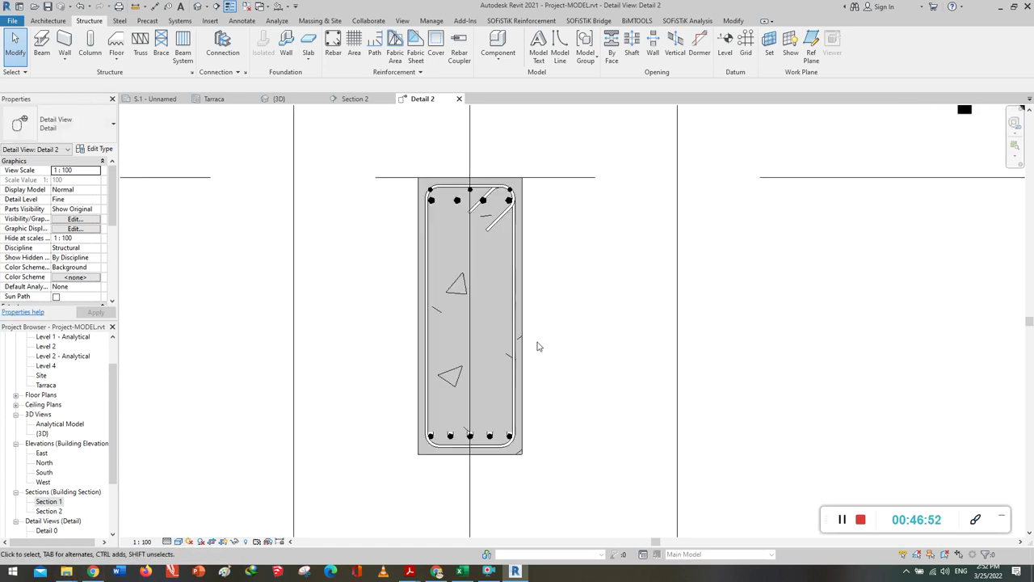
{"action": "scroll", "coordinate": [538, 347], "scroll_direction": "up", "scroll_amount": 1}
{"action": "middle_click_drag", "start_coordinate": [546, 256], "coordinate": [549, 286]}
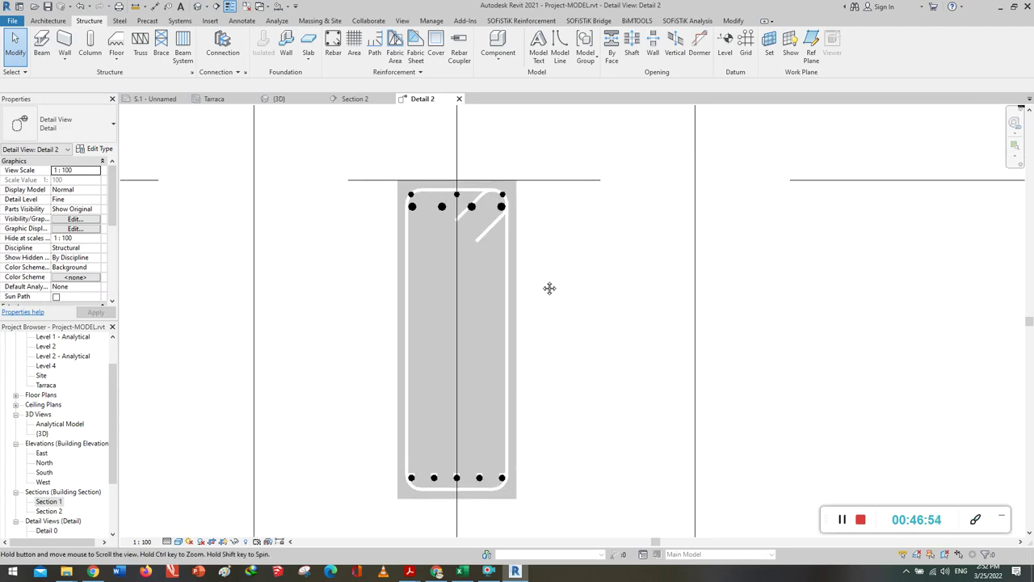
{"action": "scroll", "coordinate": [436, 485], "scroll_direction": "up", "scroll_amount": 1}
{"action": "scroll", "coordinate": [428, 491], "scroll_direction": "up", "scroll_amount": 1}
{"action": "scroll", "coordinate": [428, 490], "scroll_direction": "up", "scroll_amount": 1}
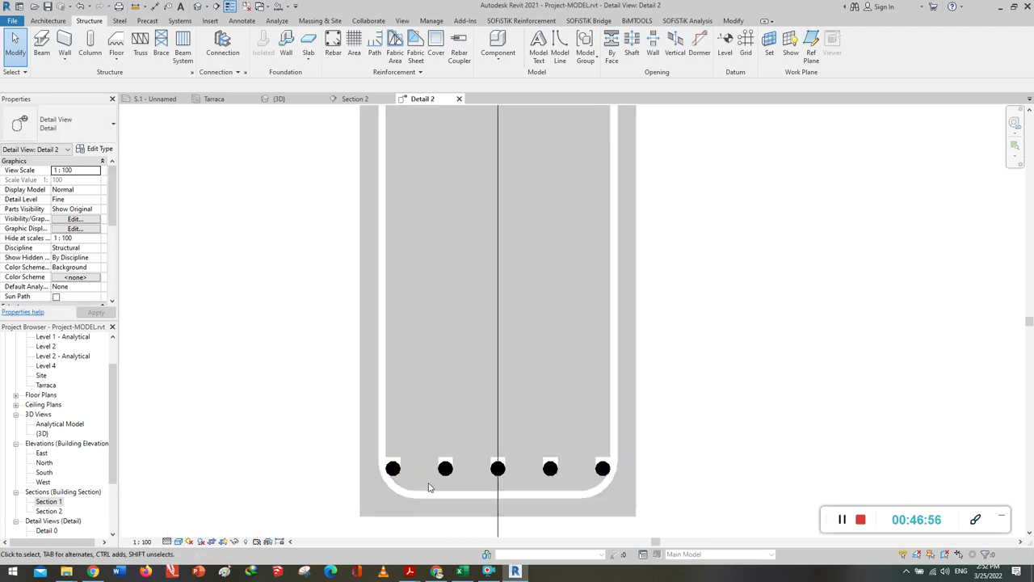
{"action": "scroll", "coordinate": [432, 485], "scroll_direction": "up", "scroll_amount": 1}
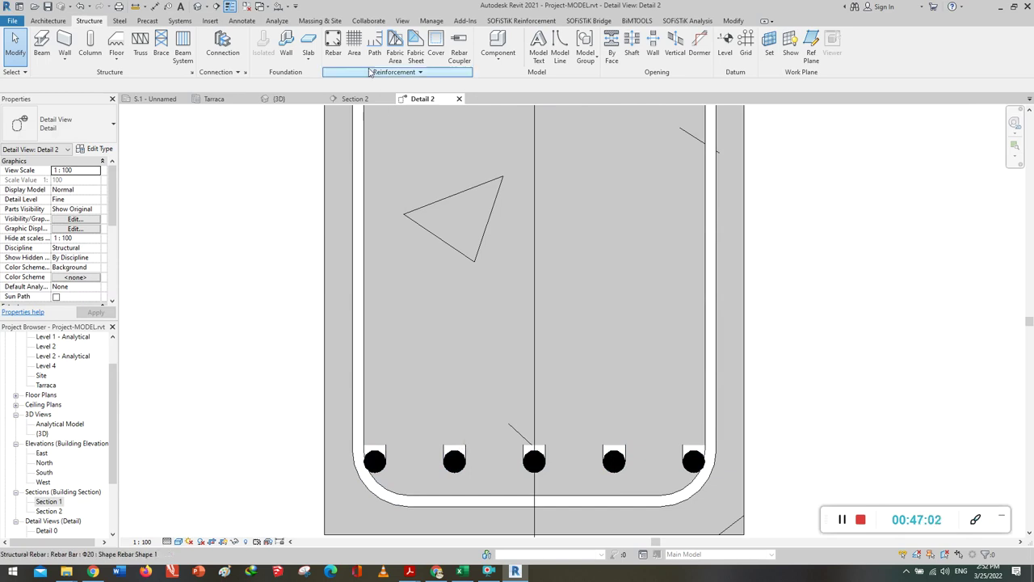
{"action": "left_click", "coordinate": [354, 99]}
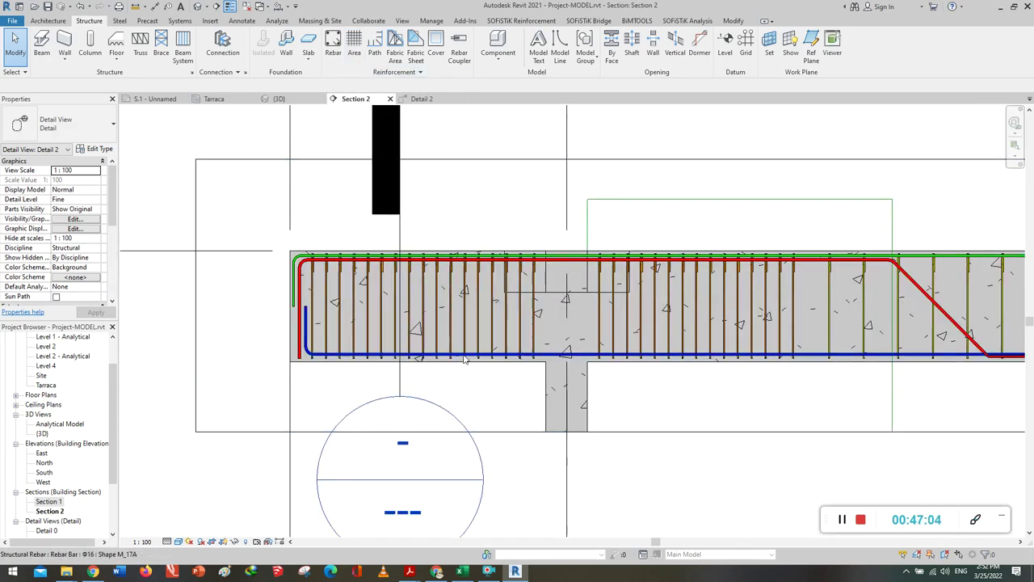
Select the Detail 2 section in Section 2 and drag its depth boundary to a thin slice.
{"action": "left_click", "coordinate": [321, 317]}
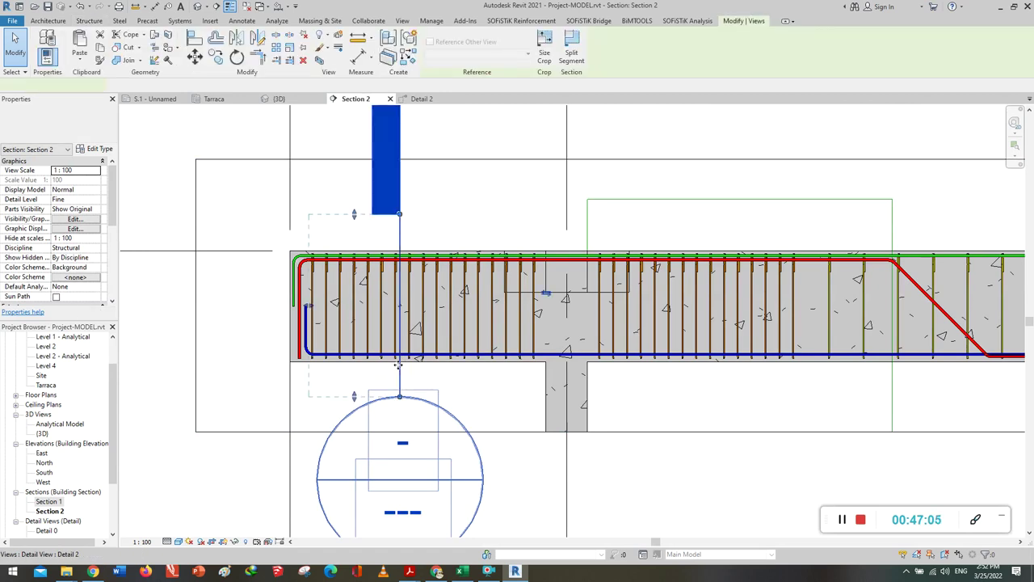
{"action": "left_click", "coordinate": [320, 317]}
{"action": "left_click_drag", "start_coordinate": [309, 311], "coordinate": [273, 308]}
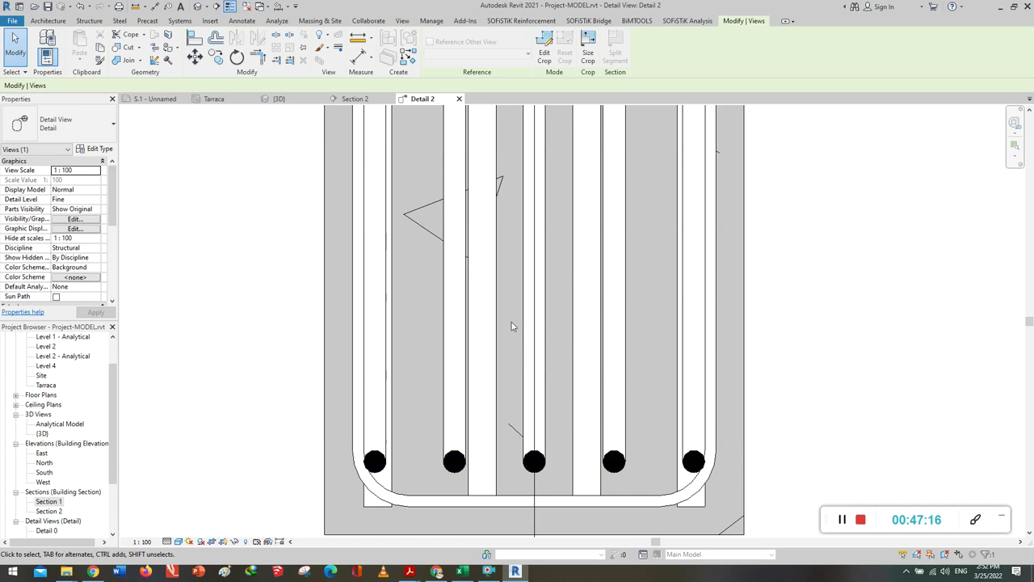
{"action": "key", "text": "ctrl+Tab"}
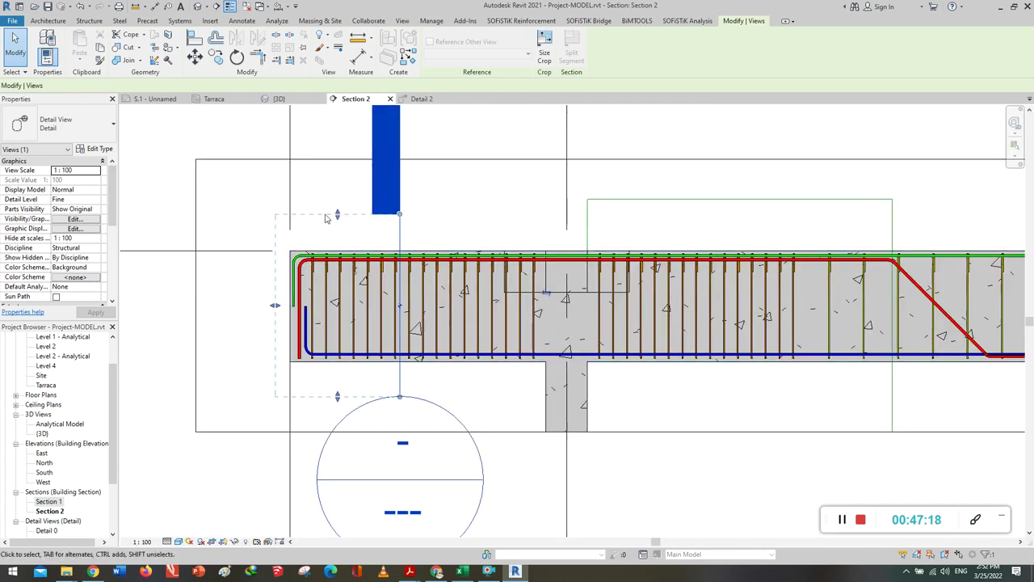
{"action": "left_click_drag", "start_coordinate": [275, 306], "coordinate": [360, 305]}
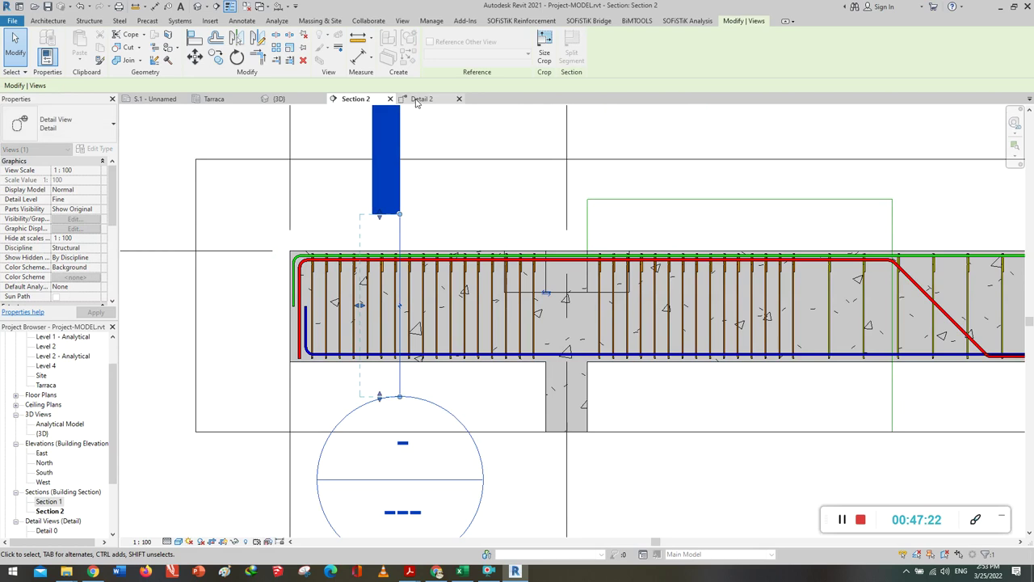
Switch to Detail 2 and zoom to check the single-stirrup cross-section.
{"action": "key", "text": "ctrl+Tab"}
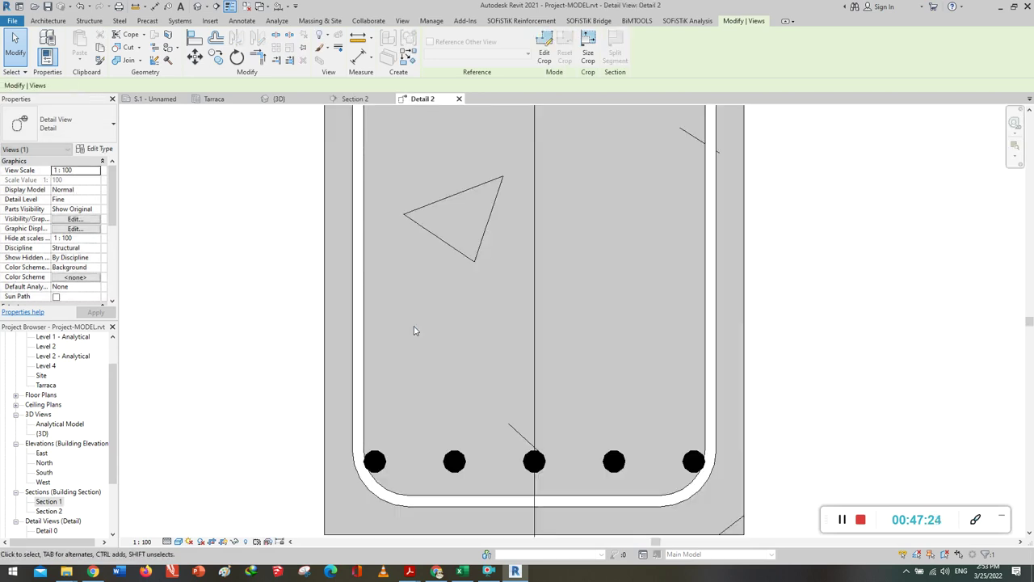
{"action": "scroll", "coordinate": [399, 458], "scroll_direction": "down", "scroll_amount": 2}
{"action": "scroll", "coordinate": [398, 476], "scroll_direction": "down", "scroll_amount": 2}
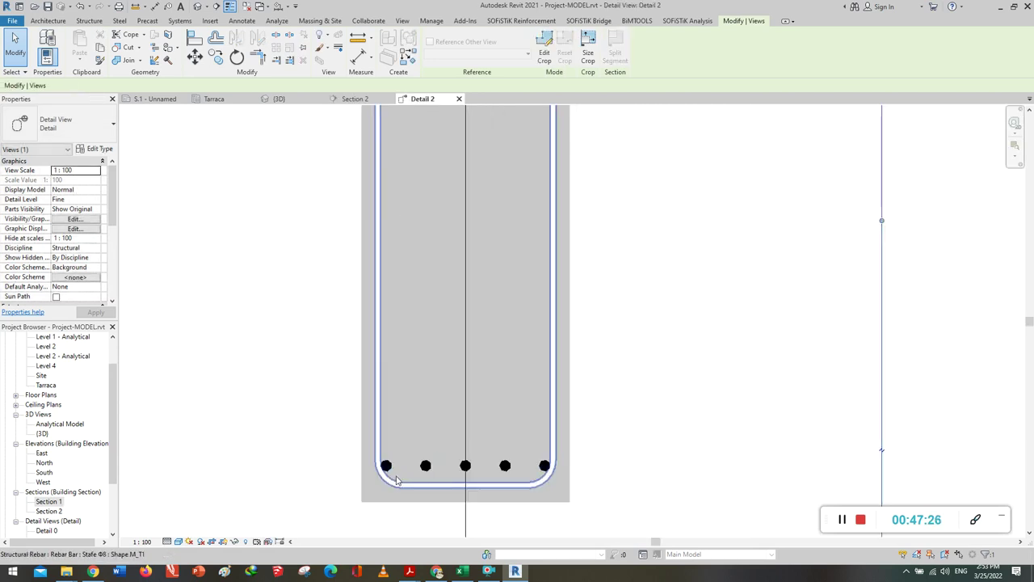
{"action": "scroll", "coordinate": [396, 480], "scroll_direction": "down", "scroll_amount": 1}
{"action": "scroll", "coordinate": [396, 479], "scroll_direction": "down", "scroll_amount": 1}
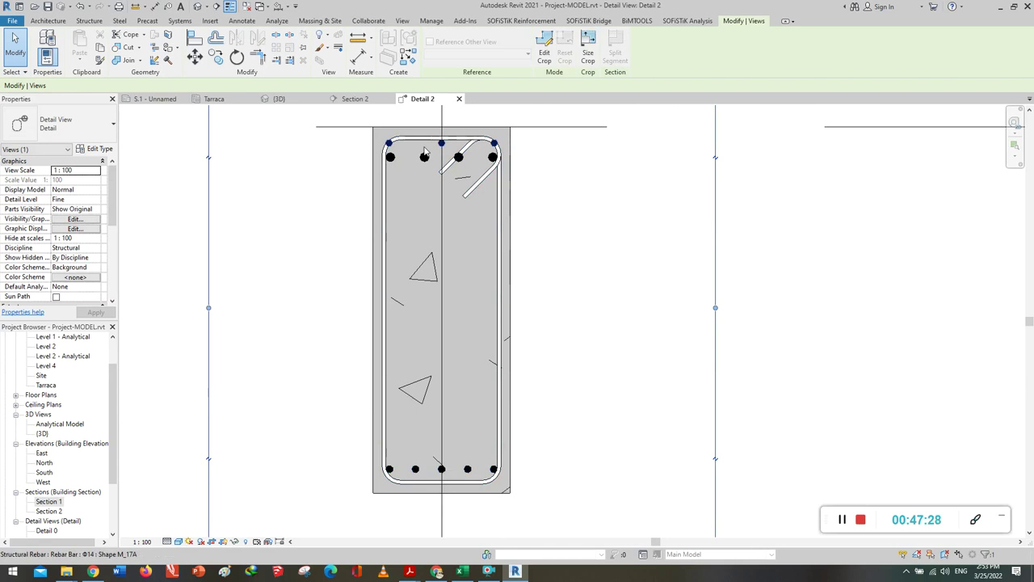
{"action": "scroll", "coordinate": [430, 126], "scroll_direction": "up", "scroll_amount": 1}
{"action": "scroll", "coordinate": [430, 126], "scroll_direction": "up", "scroll_amount": 3}
{"action": "scroll", "coordinate": [430, 126], "scroll_direction": "up", "scroll_amount": 2}
{"action": "scroll", "coordinate": [473, 194], "scroll_direction": "up", "scroll_amount": 1}
{"action": "scroll", "coordinate": [472, 202], "scroll_direction": "up", "scroll_amount": 1}
Select the three-bar Φ14 top rebar set and drag it down toward the main top bars.
{"action": "left_click", "coordinate": [474, 201]}
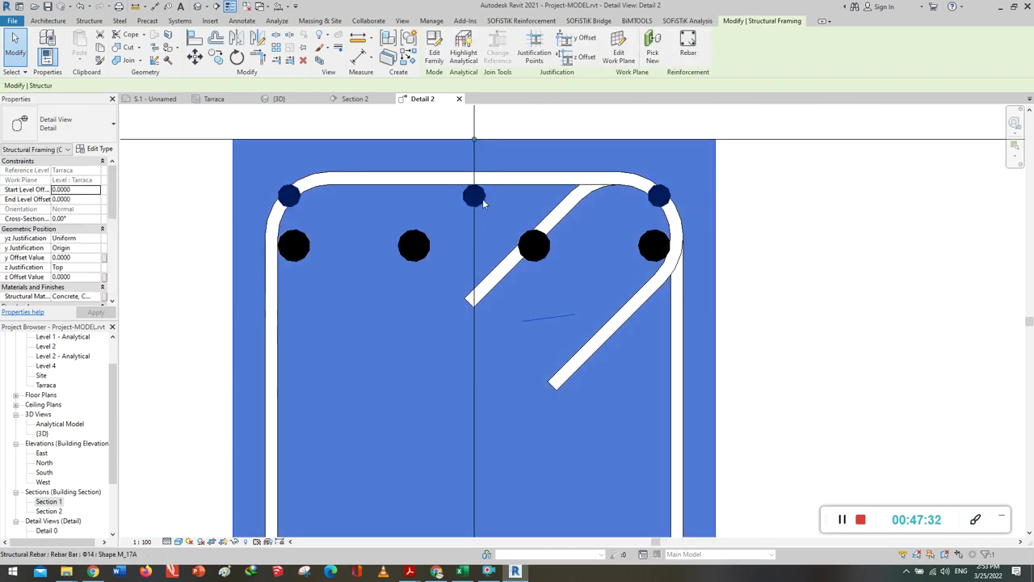
{"action": "key", "text": "Escape"}
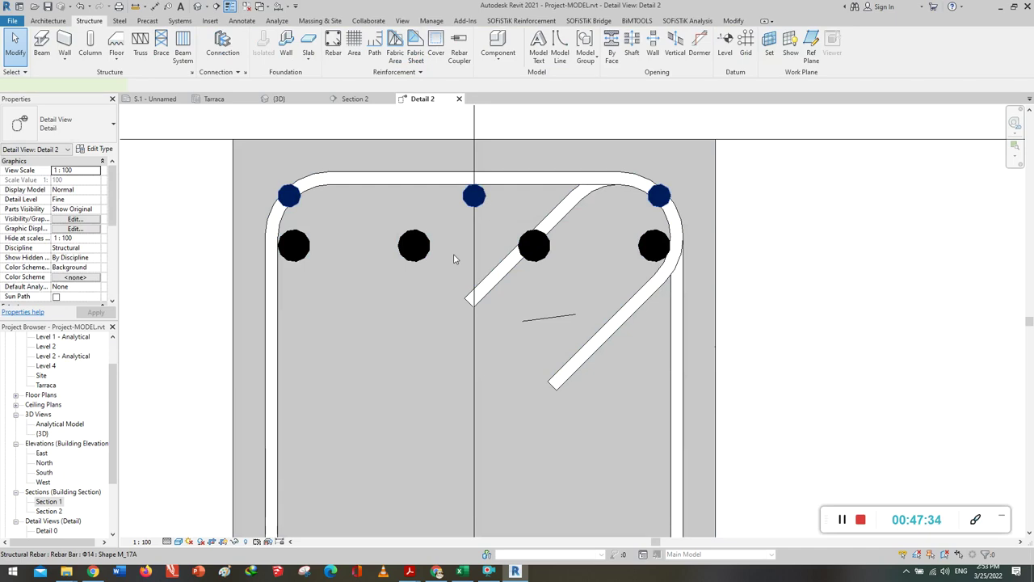
{"action": "left_click", "coordinate": [398, 225]}
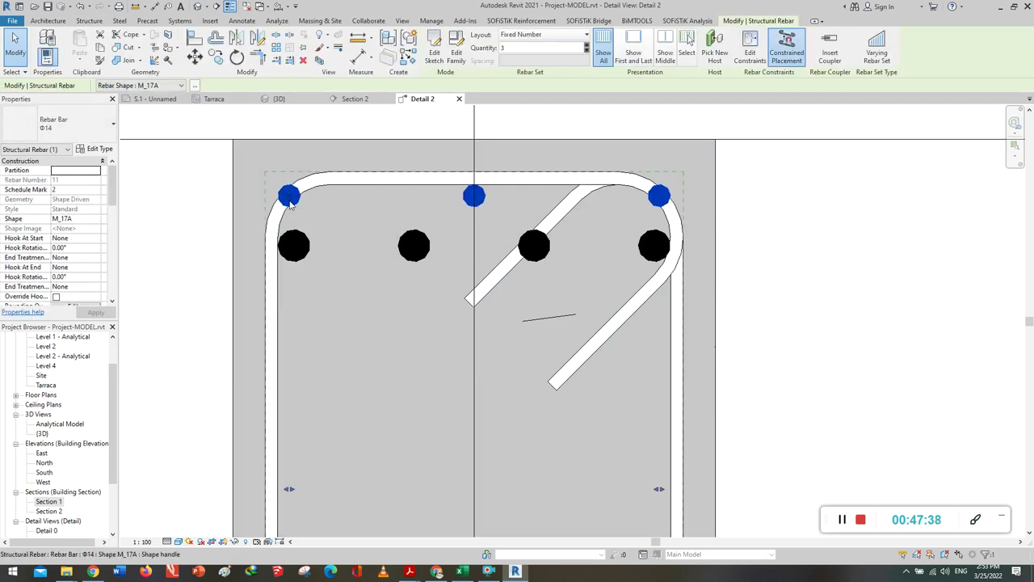
{"action": "scroll", "coordinate": [289, 202], "scroll_direction": "up", "scroll_amount": 2}
{"action": "scroll", "coordinate": [291, 203], "scroll_direction": "up", "scroll_amount": 2}
{"action": "left_click_drag", "start_coordinate": [291, 200], "coordinate": [289, 266]}
Zoom out, deselect the rebar set, and return to the Section 2 view.
{"action": "scroll", "coordinate": [228, 286], "scroll_direction": "down", "scroll_amount": 2}
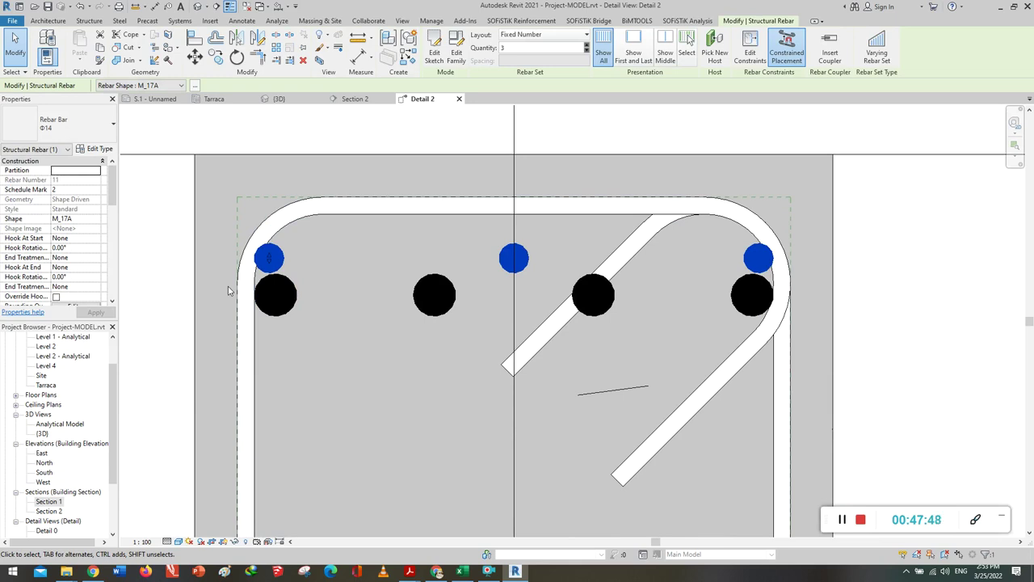
{"action": "scroll", "coordinate": [365, 186], "scroll_direction": "down", "scroll_amount": 1}
{"action": "scroll", "coordinate": [365, 187], "scroll_direction": "down", "scroll_amount": 1}
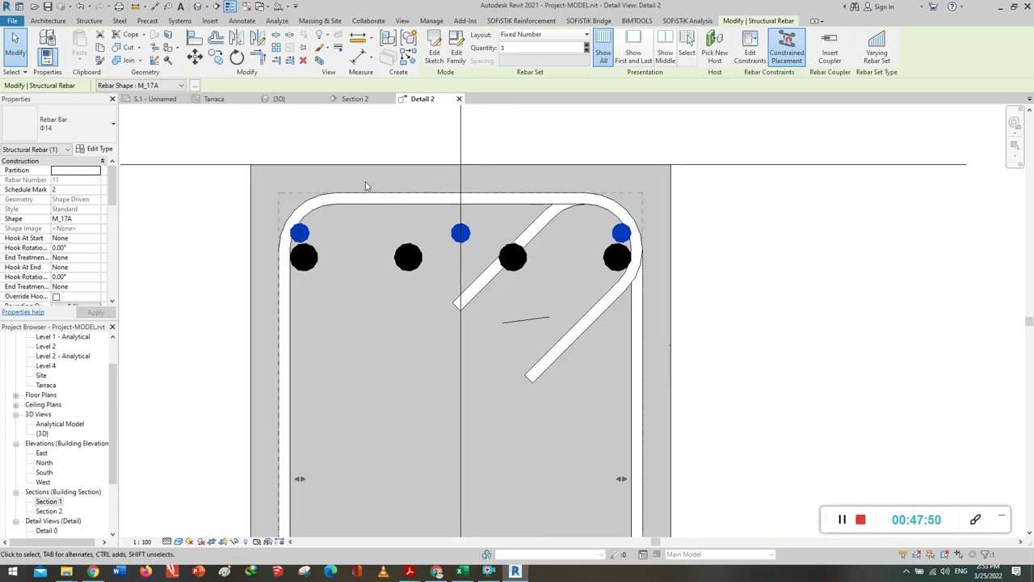
{"action": "scroll", "coordinate": [365, 186], "scroll_direction": "down", "scroll_amount": 1}
{"action": "scroll", "coordinate": [365, 187], "scroll_direction": "down", "scroll_amount": 1}
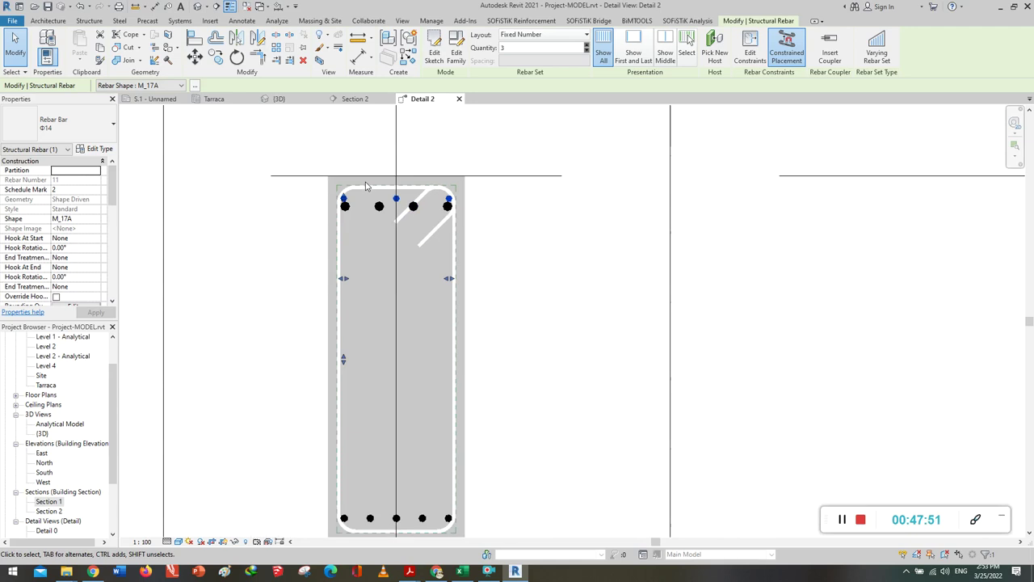
{"action": "left_click", "coordinate": [489, 241]}
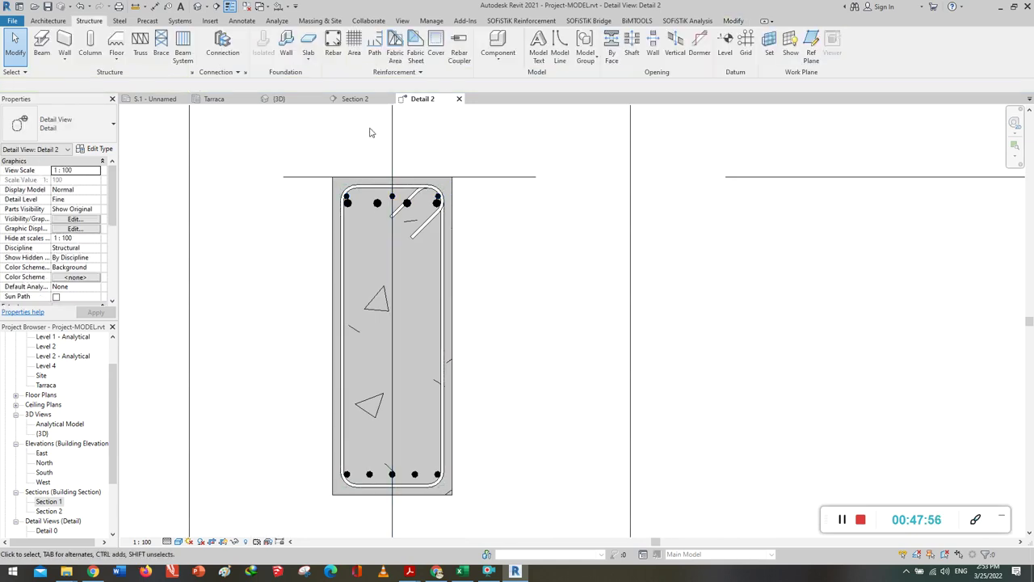
{"action": "left_click", "coordinate": [355, 98]}
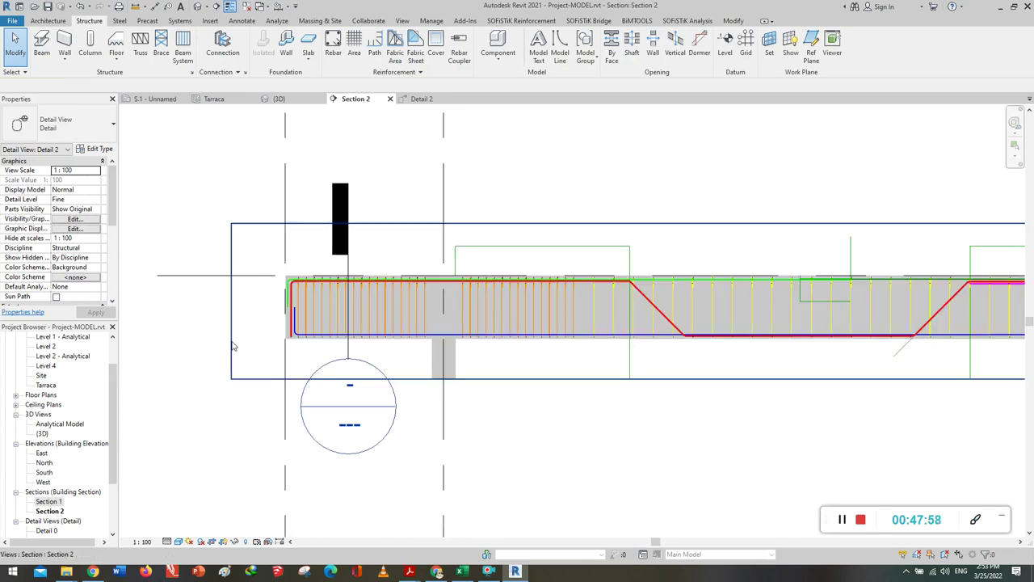
{"action": "left_click", "coordinate": [349, 265]}
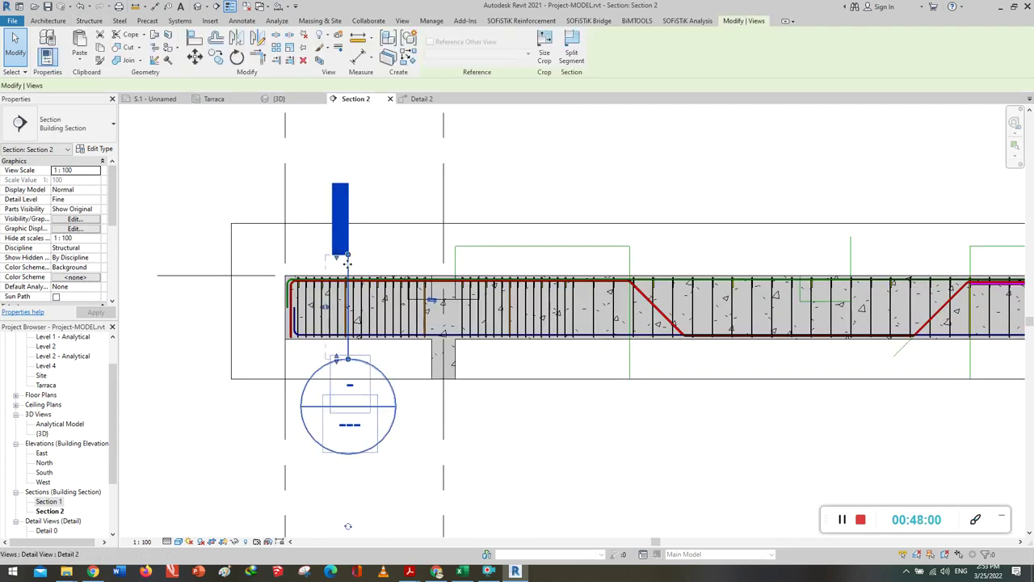
{"action": "left_click_drag", "start_coordinate": [370, 263], "coordinate": [529, 258]}
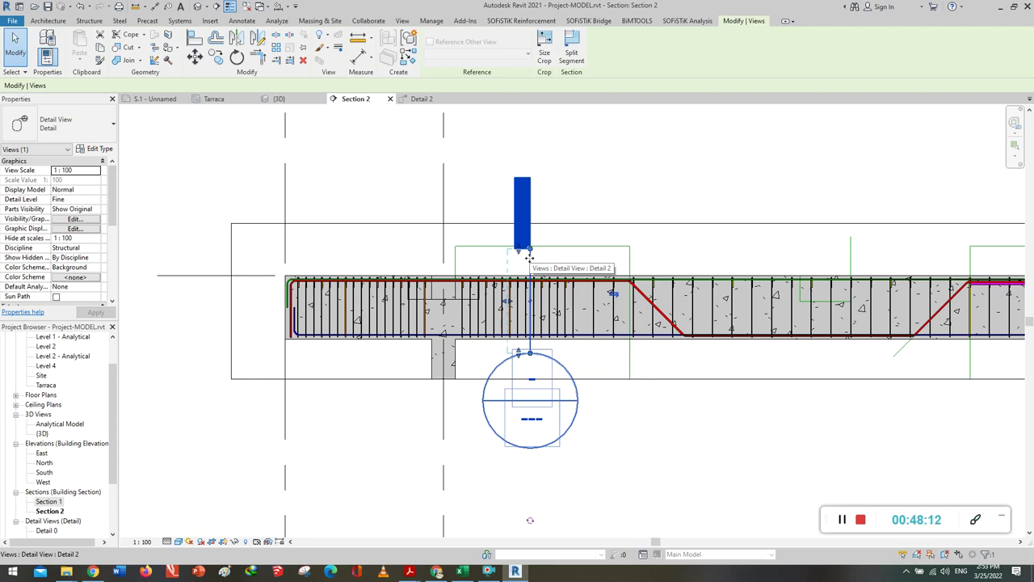
{"action": "scroll", "coordinate": [527, 259], "scroll_direction": "up", "scroll_amount": 1}
{"action": "scroll", "coordinate": [520, 263], "scroll_direction": "up", "scroll_amount": 1}
{"action": "right_click", "coordinate": [519, 262]}
{"action": "left_click", "coordinate": [569, 327]}
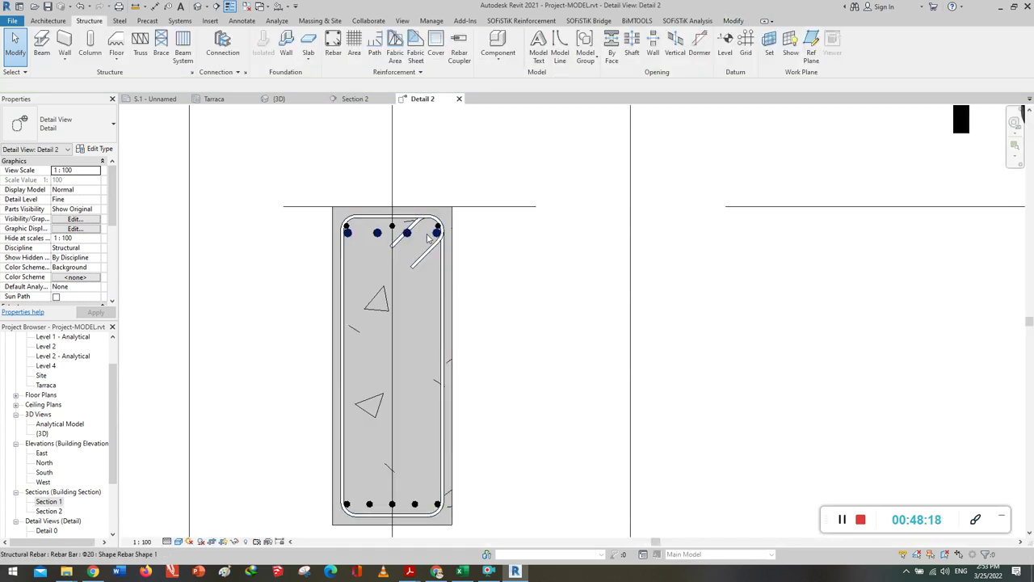
{"action": "scroll", "coordinate": [420, 241], "scroll_direction": "up", "scroll_amount": 2}
{"action": "scroll", "coordinate": [419, 241], "scroll_direction": "up", "scroll_amount": 1}
{"action": "scroll", "coordinate": [416, 241], "scroll_direction": "up", "scroll_amount": 1}
{"action": "scroll", "coordinate": [411, 243], "scroll_direction": "up", "scroll_amount": 1}
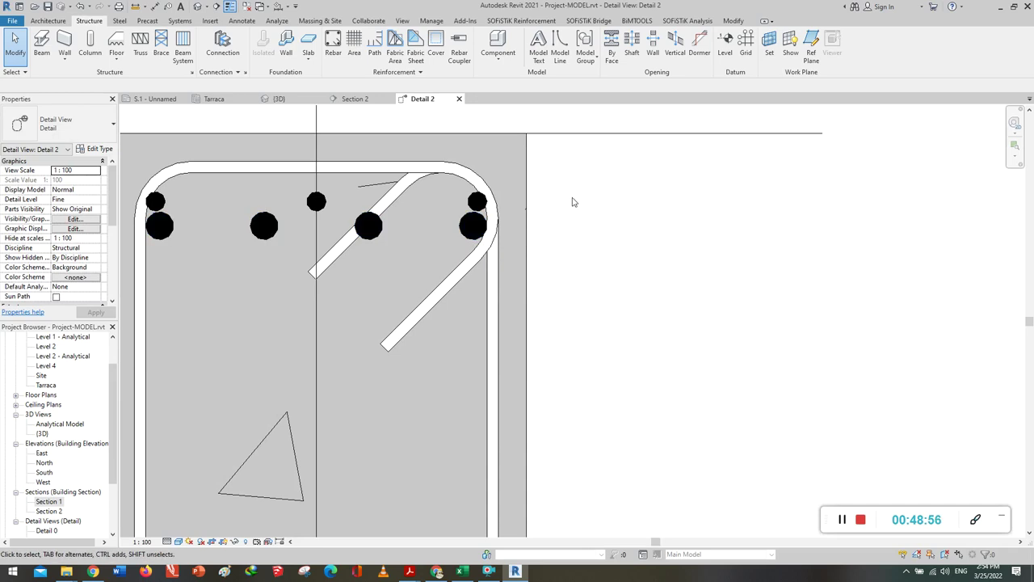
{"action": "scroll", "coordinate": [587, 199], "scroll_direction": "down", "scroll_amount": 1}
{"action": "scroll", "coordinate": [586, 199], "scroll_direction": "down", "scroll_amount": 2}
{"action": "scroll", "coordinate": [587, 198], "scroll_direction": "down", "scroll_amount": 2}
{"action": "scroll", "coordinate": [586, 199], "scroll_direction": "down", "scroll_amount": 1}
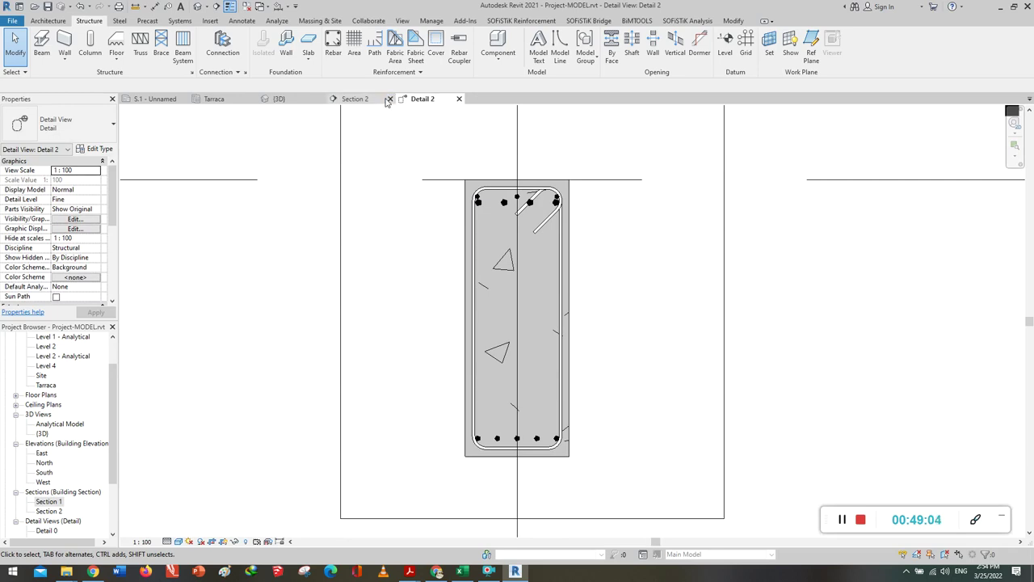
{"action": "left_click", "coordinate": [356, 99]}
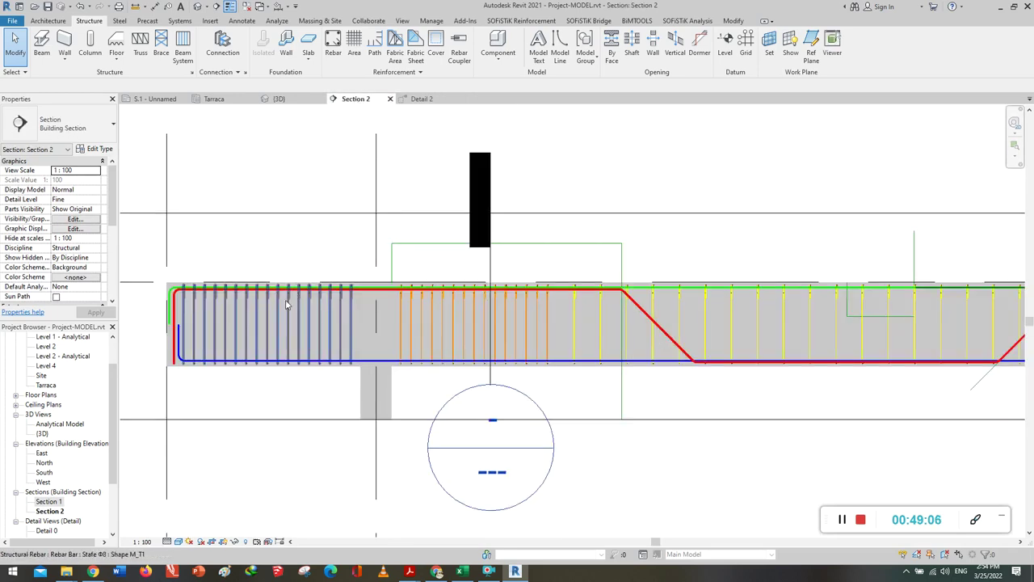
Place a vertical Detail View section across the beam near mid-span.
{"action": "scroll", "coordinate": [720, 373], "scroll_direction": "up", "scroll_amount": 2}
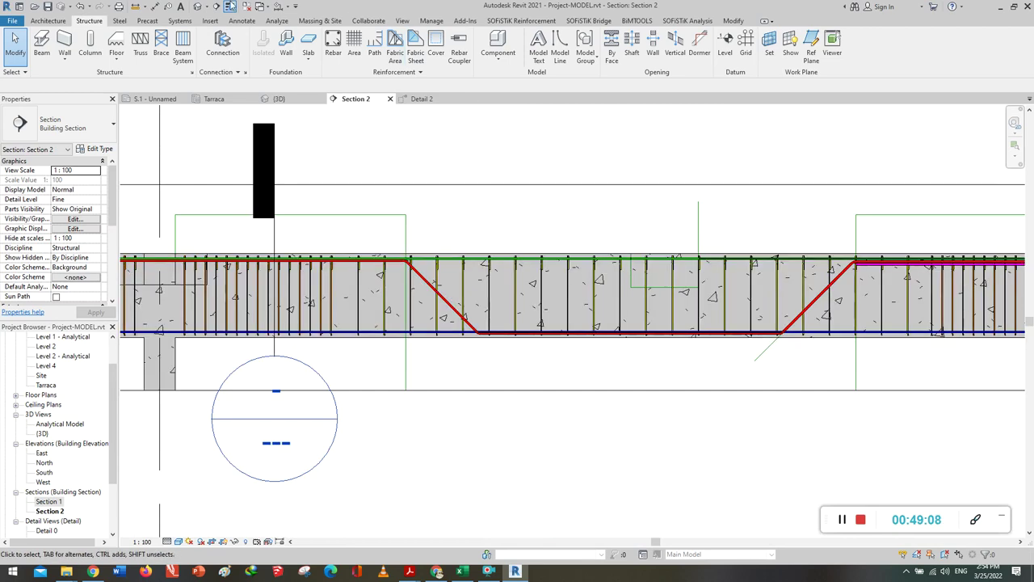
{"action": "left_click", "coordinate": [215, 8]}
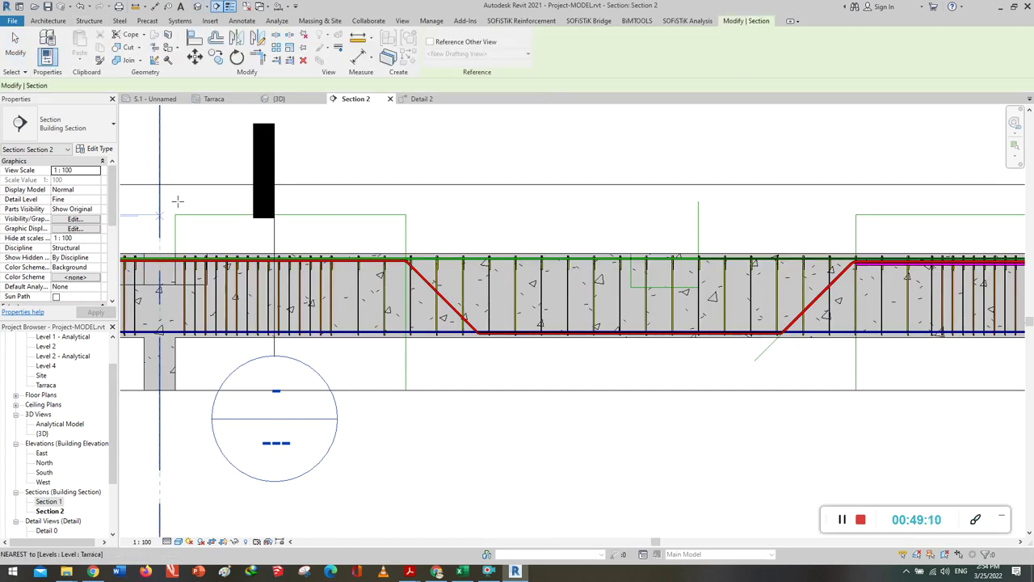
{"action": "left_click", "coordinate": [72, 126]}
{"action": "left_click", "coordinate": [84, 138]}
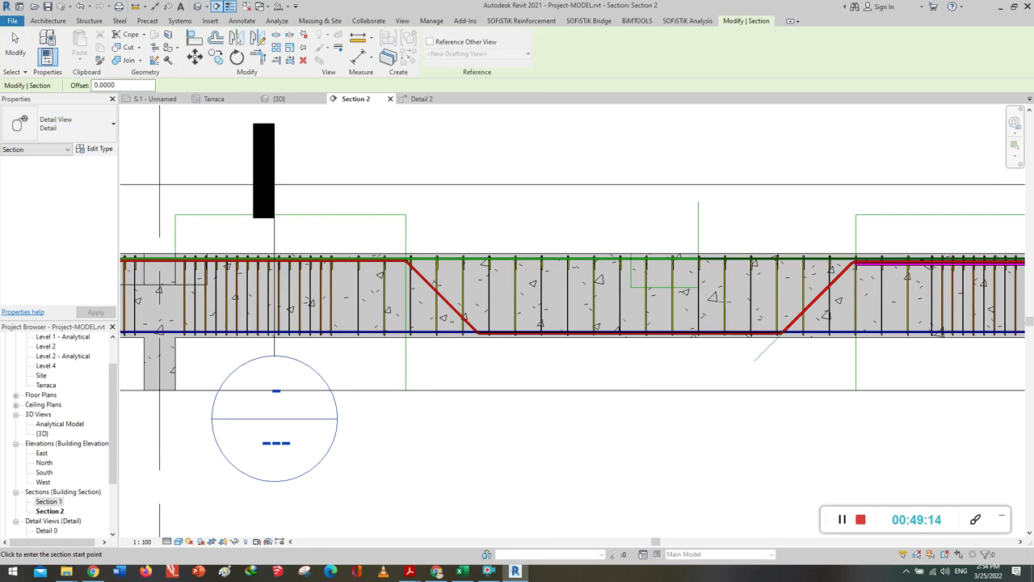
{"action": "left_click", "coordinate": [663, 376]}
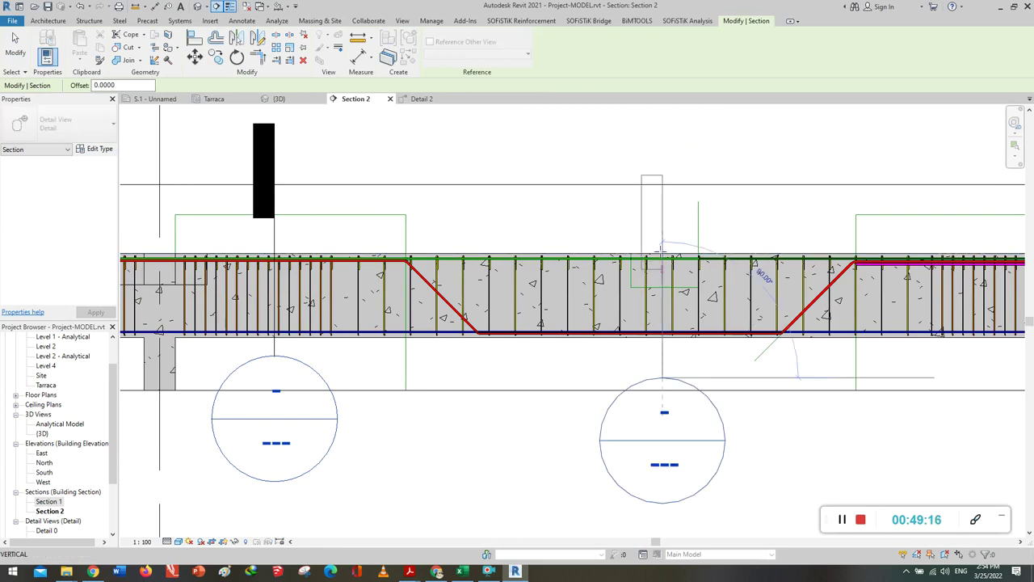
{"action": "left_click", "coordinate": [658, 218]}
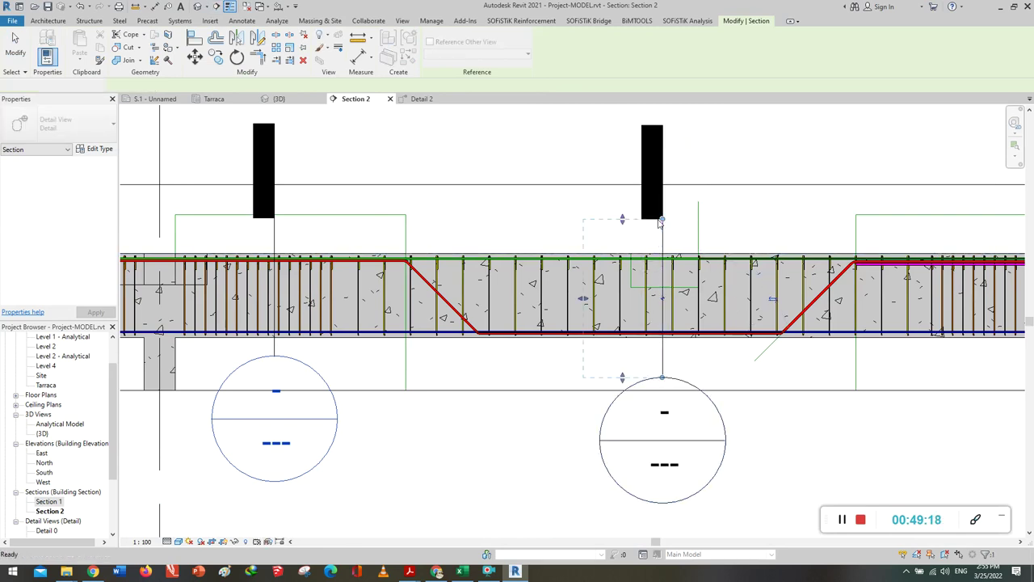
{"action": "right_click", "coordinate": [663, 235]}
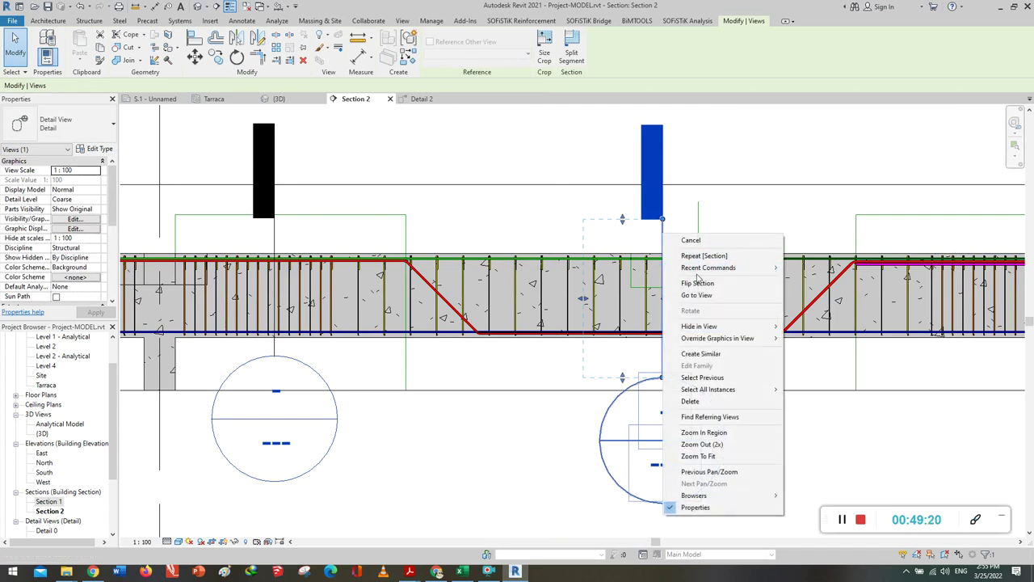
{"action": "left_click", "coordinate": [585, 300]}
Narrow the new section's viewing depth and open its Detail 3 view.
{"action": "left_click_drag", "start_coordinate": [585, 301], "coordinate": [605, 299]}
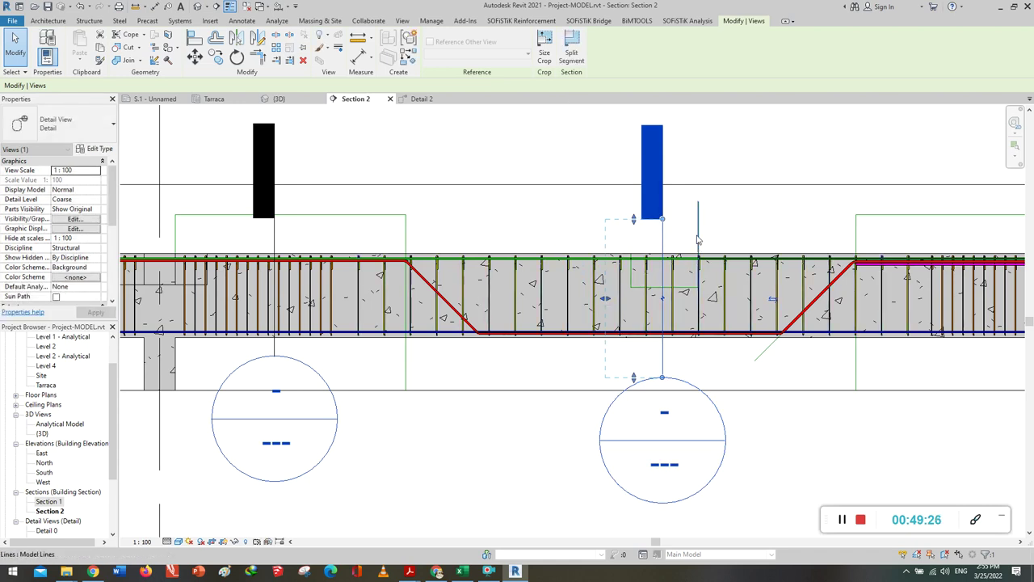
{"action": "right_click", "coordinate": [661, 233]}
{"action": "left_click", "coordinate": [704, 303]}
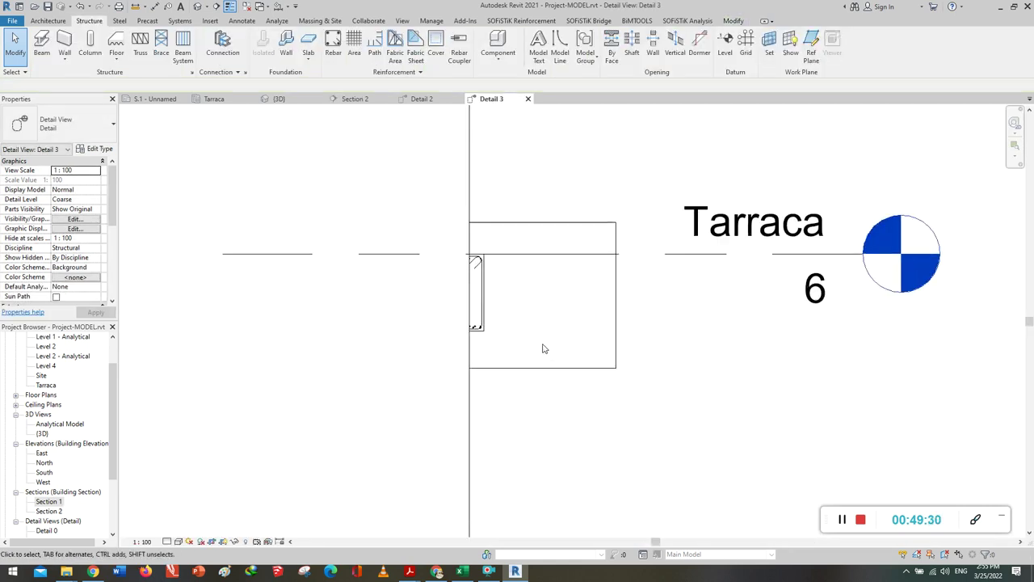
Tighten Detail 3's crop region around the beam cross-section.
{"action": "left_click", "coordinate": [484, 323]}
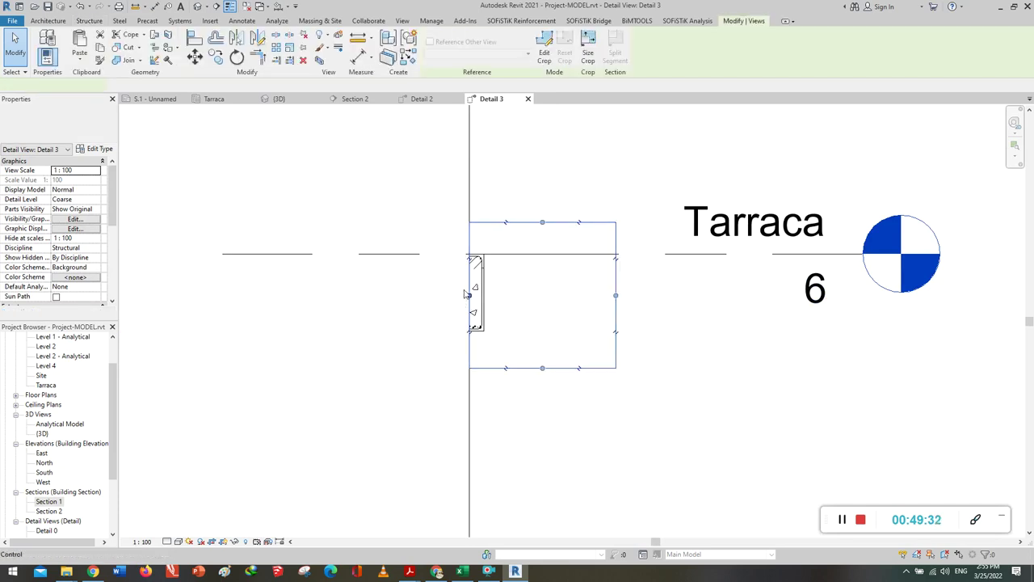
{"action": "left_click_drag", "start_coordinate": [469, 296], "coordinate": [431, 296]}
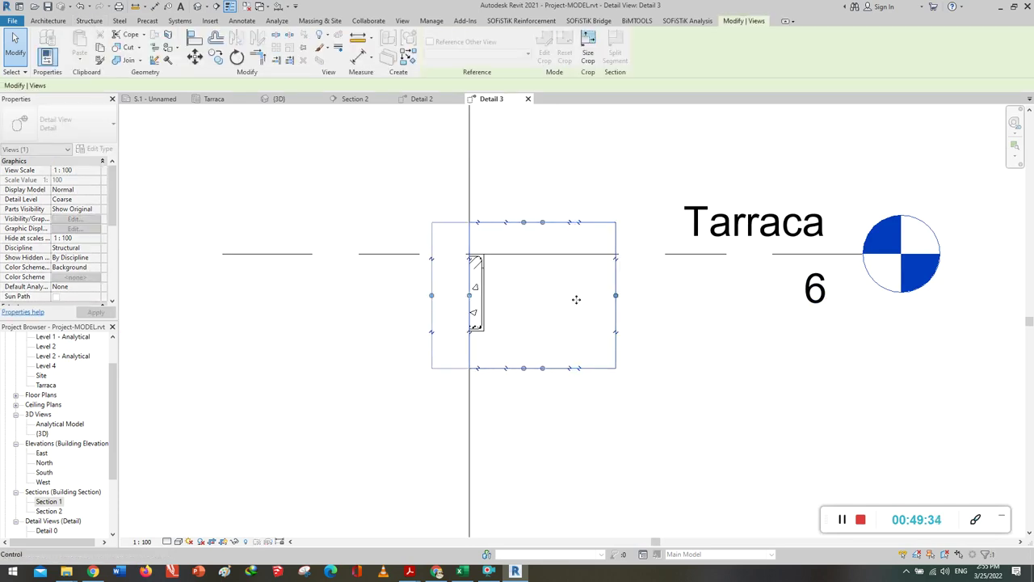
{"action": "left_click_drag", "start_coordinate": [567, 293], "coordinate": [508, 299]}
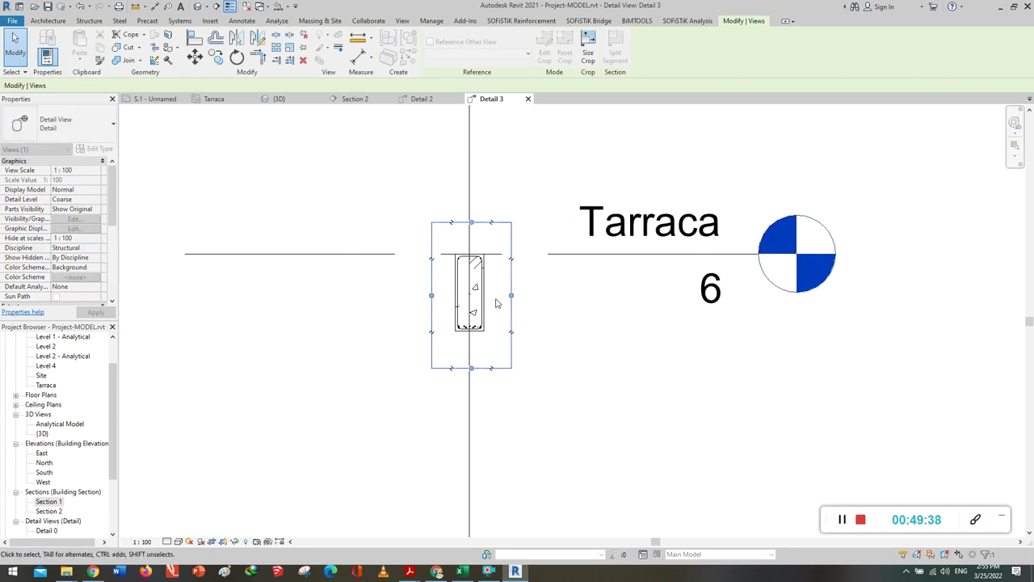
{"action": "scroll", "coordinate": [480, 299], "scroll_direction": "up", "scroll_amount": 2}
Set Detail 3 to Fine detail level and Shaded visual style.
{"action": "left_click", "coordinate": [178, 541]}
{"action": "left_click", "coordinate": [185, 528]}
{"action": "left_click", "coordinate": [179, 541]}
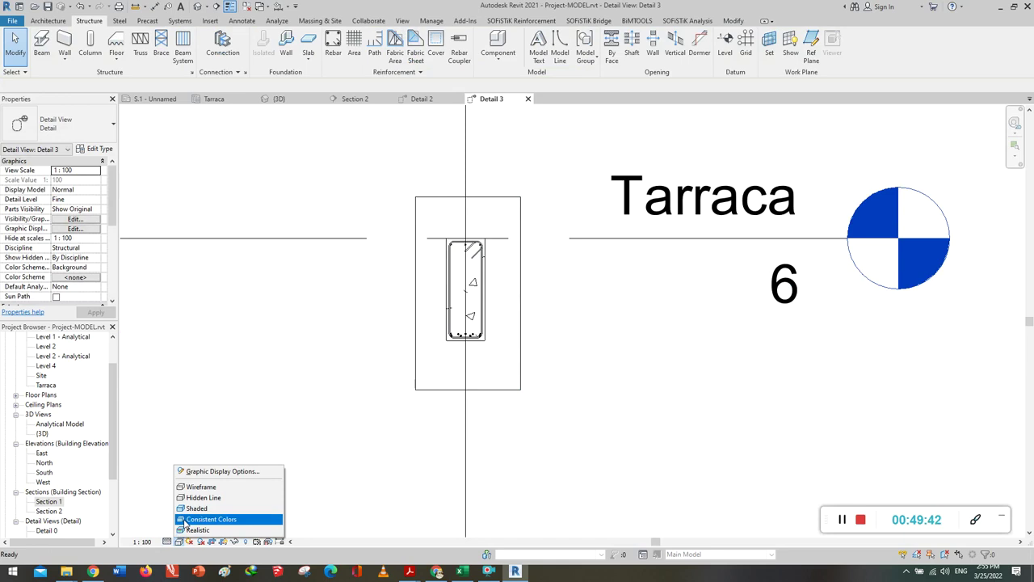
{"action": "left_click", "coordinate": [187, 509]}
{"action": "scroll", "coordinate": [487, 274], "scroll_direction": "up", "scroll_amount": 3}
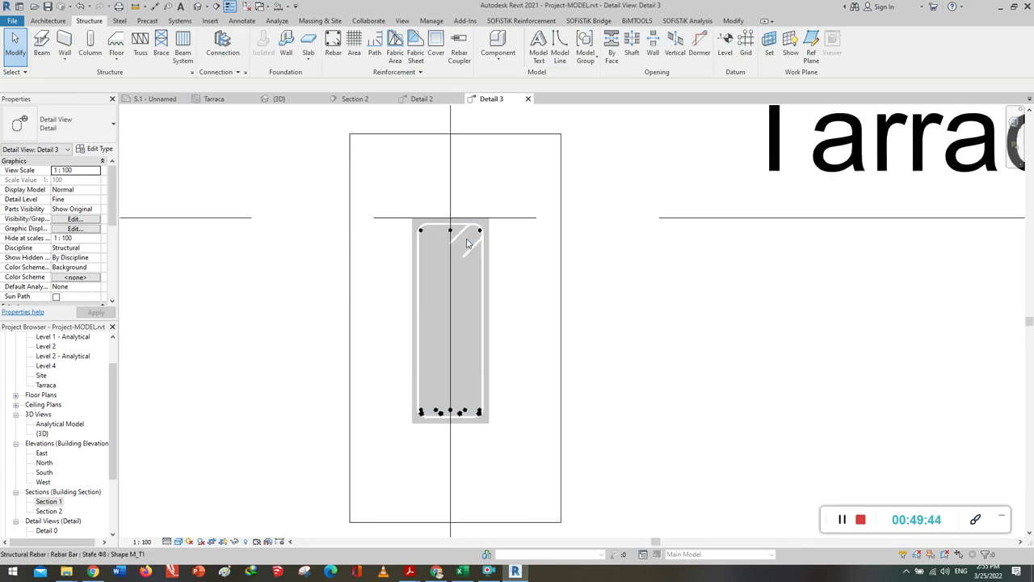
{"action": "scroll", "coordinate": [473, 242], "scroll_direction": "up", "scroll_amount": 2}
{"action": "scroll", "coordinate": [450, 234], "scroll_direction": "up", "scroll_amount": 1}
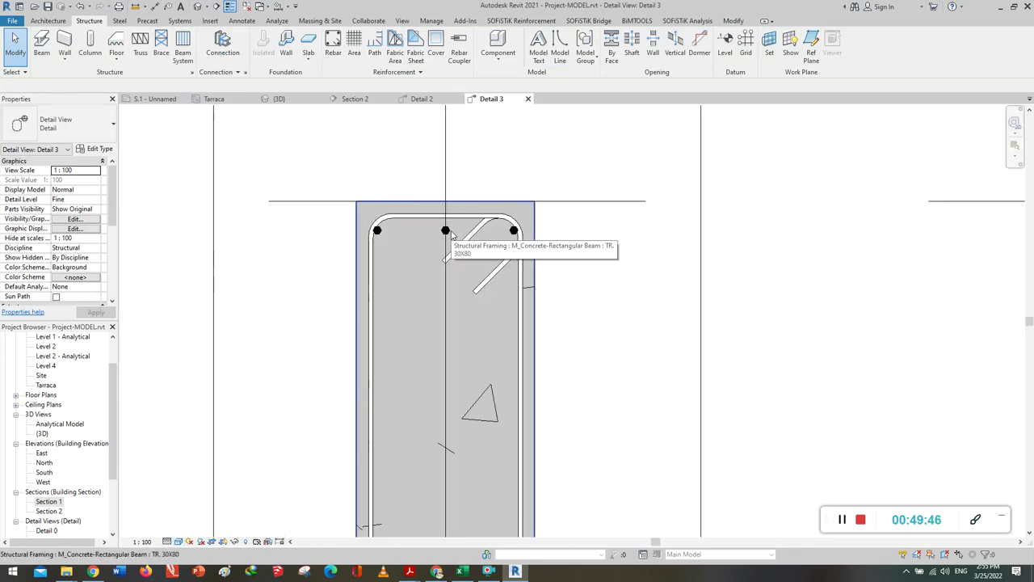
{"action": "scroll", "coordinate": [451, 235], "scroll_direction": "down", "scroll_amount": 1}
{"action": "scroll", "coordinate": [450, 234], "scroll_direction": "down", "scroll_amount": 2}
{"action": "scroll", "coordinate": [451, 234], "scroll_direction": "down", "scroll_amount": 1}
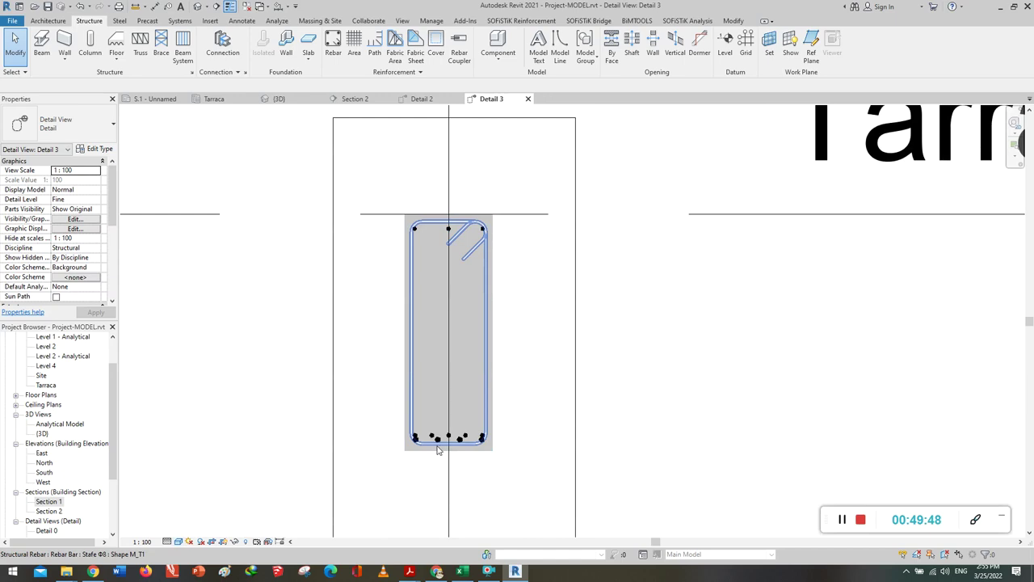
{"action": "scroll", "coordinate": [436, 449], "scroll_direction": "up", "scroll_amount": 1}
{"action": "scroll", "coordinate": [437, 509], "scroll_direction": "up", "scroll_amount": 1}
{"action": "scroll", "coordinate": [494, 352], "scroll_direction": "down", "scroll_amount": 2}
{"action": "scroll", "coordinate": [494, 339], "scroll_direction": "up", "scroll_amount": 1}
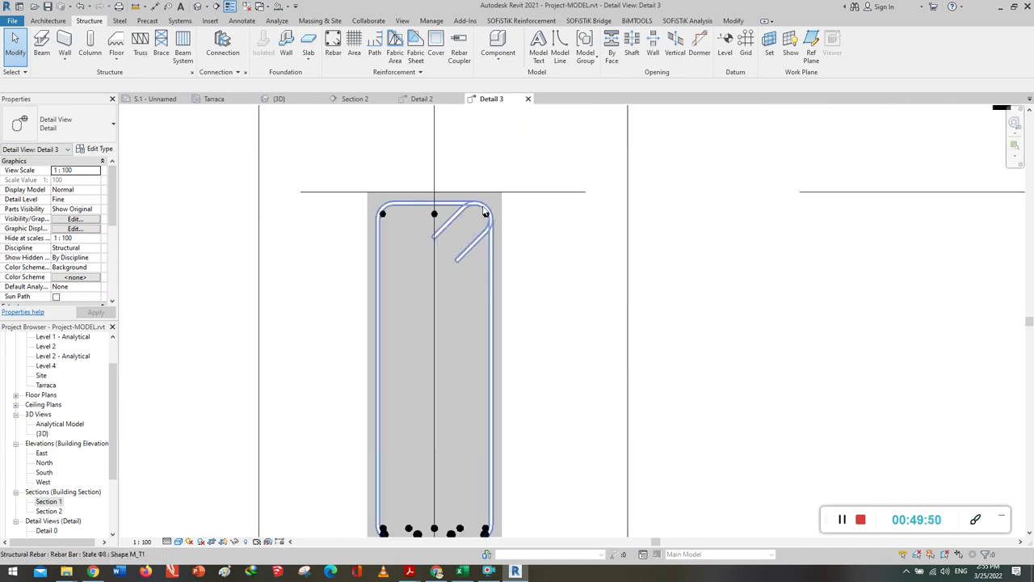
{"action": "scroll", "coordinate": [490, 275], "scroll_direction": "up", "scroll_amount": 1}
{"action": "scroll", "coordinate": [485, 235], "scroll_direction": "up", "scroll_amount": 1}
{"action": "scroll", "coordinate": [480, 209], "scroll_direction": "up", "scroll_amount": 1}
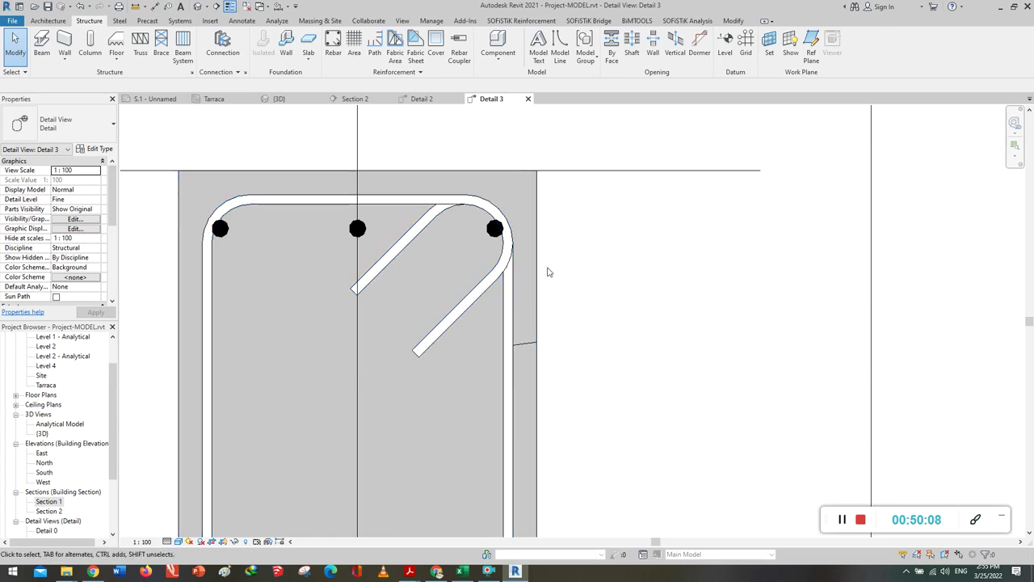
{"action": "scroll", "coordinate": [530, 264], "scroll_direction": "down", "scroll_amount": 2}
{"action": "scroll", "coordinate": [530, 264], "scroll_direction": "down", "scroll_amount": 2}
{"action": "scroll", "coordinate": [525, 259], "scroll_direction": "down", "scroll_amount": 1}
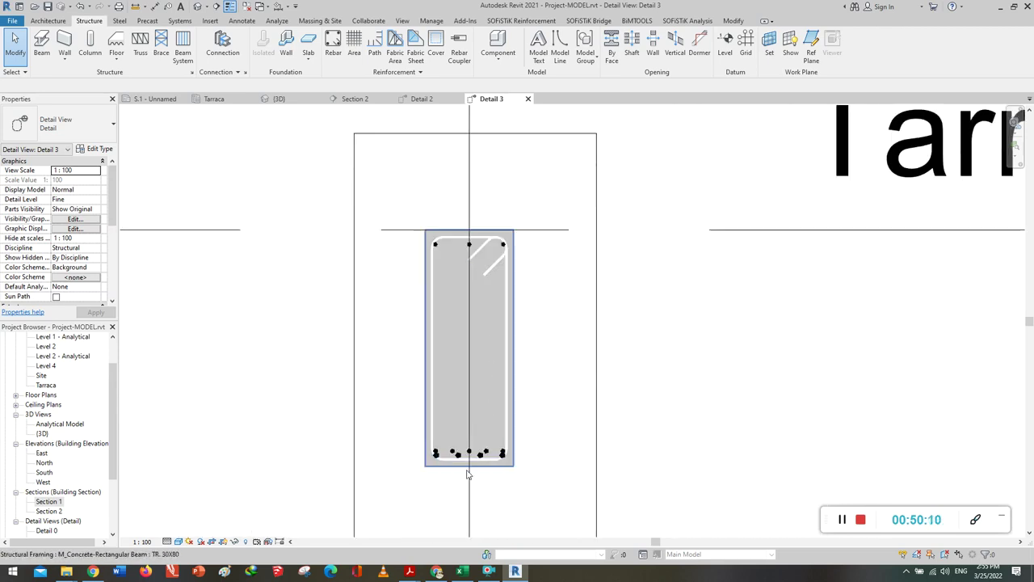
{"action": "scroll", "coordinate": [455, 485], "scroll_direction": "up", "scroll_amount": 2}
{"action": "scroll", "coordinate": [455, 485], "scroll_direction": "up", "scroll_amount": 2}
{"action": "scroll", "coordinate": [455, 484], "scroll_direction": "up", "scroll_amount": 1}
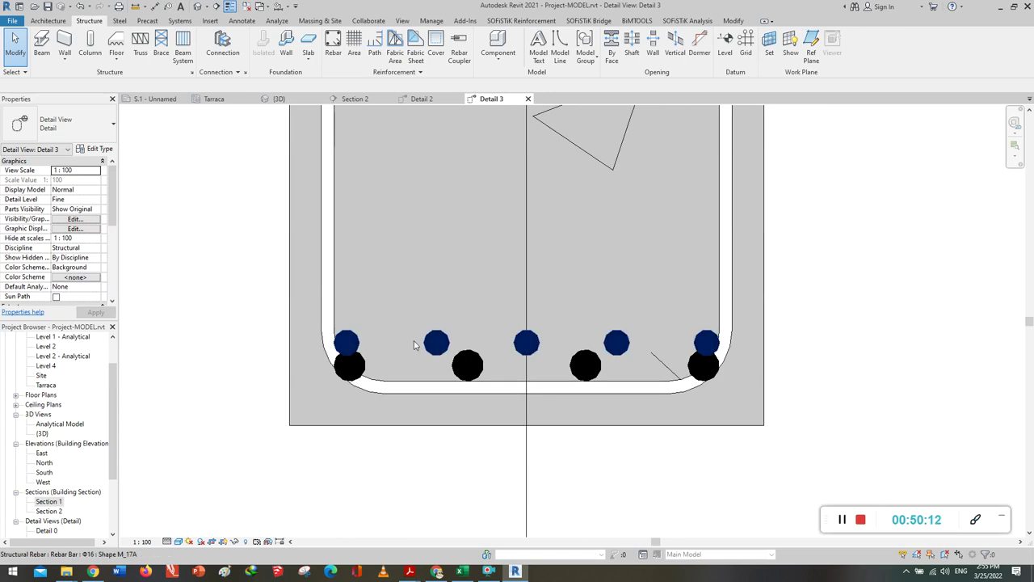
{"action": "left_click", "coordinate": [550, 337]}
{"action": "scroll", "coordinate": [550, 337], "scroll_direction": "up", "scroll_amount": 2}
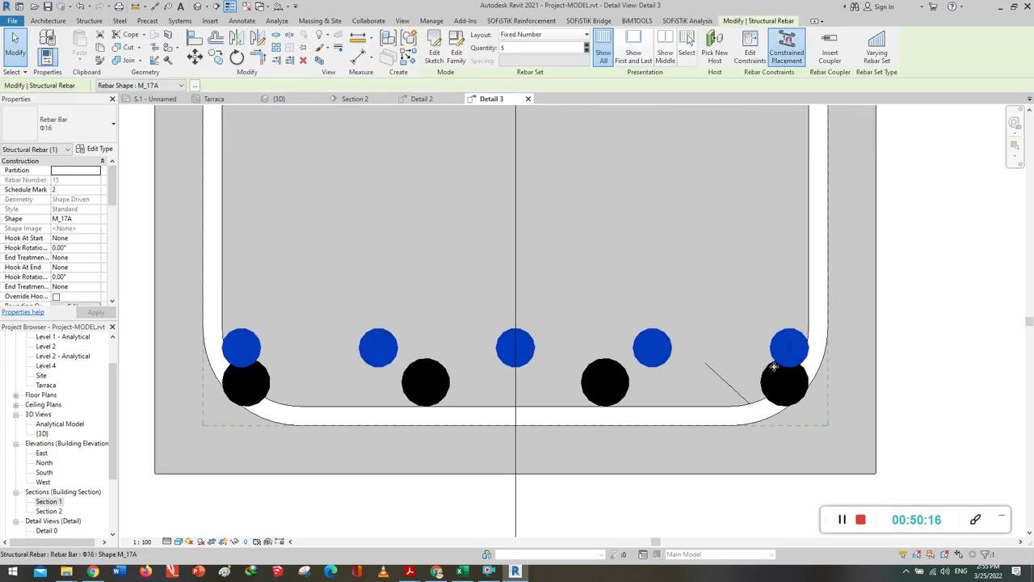
In Detail 3, select the lowest row of four Φ20 bottom bars.
{"action": "scroll", "coordinate": [727, 371], "scroll_direction": "down", "scroll_amount": 2}
{"action": "scroll", "coordinate": [722, 376], "scroll_direction": "up", "scroll_amount": 2}
{"action": "scroll", "coordinate": [722, 372], "scroll_direction": "up", "scroll_amount": 1}
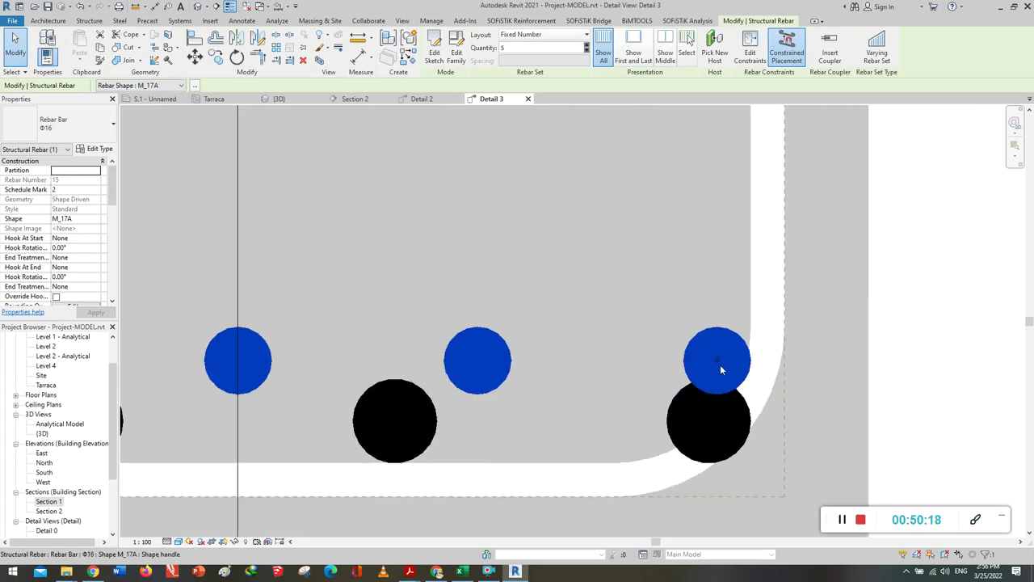
{"action": "scroll", "coordinate": [719, 360], "scroll_direction": "up", "scroll_amount": 1}
{"action": "left_click_drag", "start_coordinate": [717, 356], "coordinate": [718, 323]}
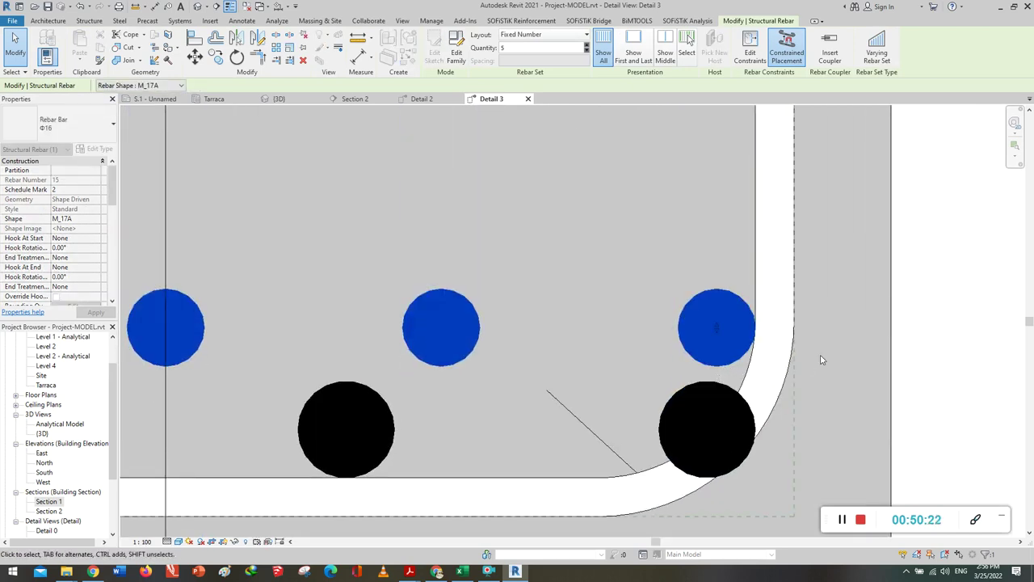
{"action": "scroll", "coordinate": [808, 362], "scroll_direction": "down", "scroll_amount": 2}
{"action": "scroll", "coordinate": [879, 339], "scroll_direction": "down", "scroll_amount": 2}
{"action": "scroll", "coordinate": [859, 360], "scroll_direction": "down", "scroll_amount": 1}
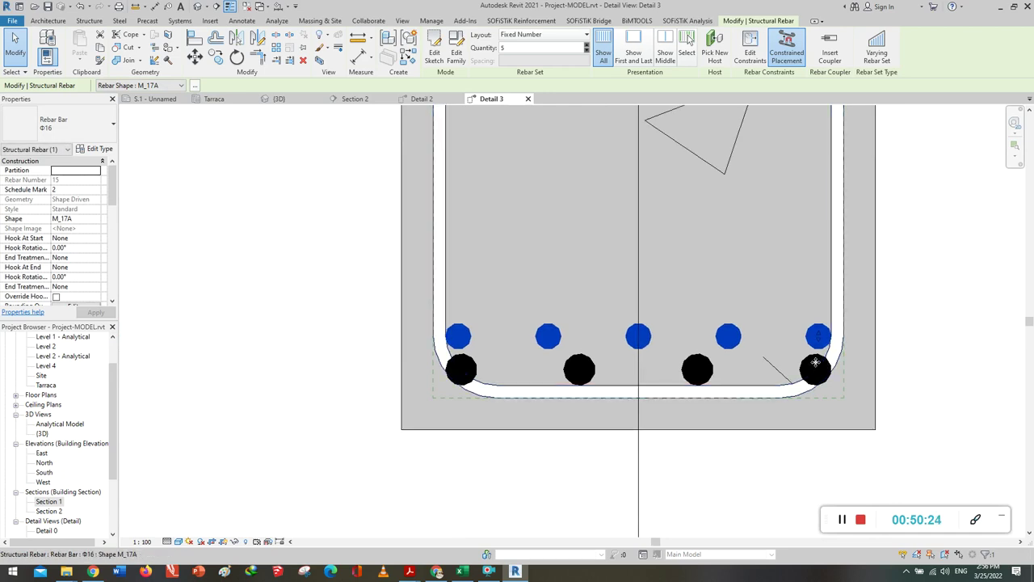
{"action": "key", "text": "Escape"}
{"action": "key", "text": "Escape"}
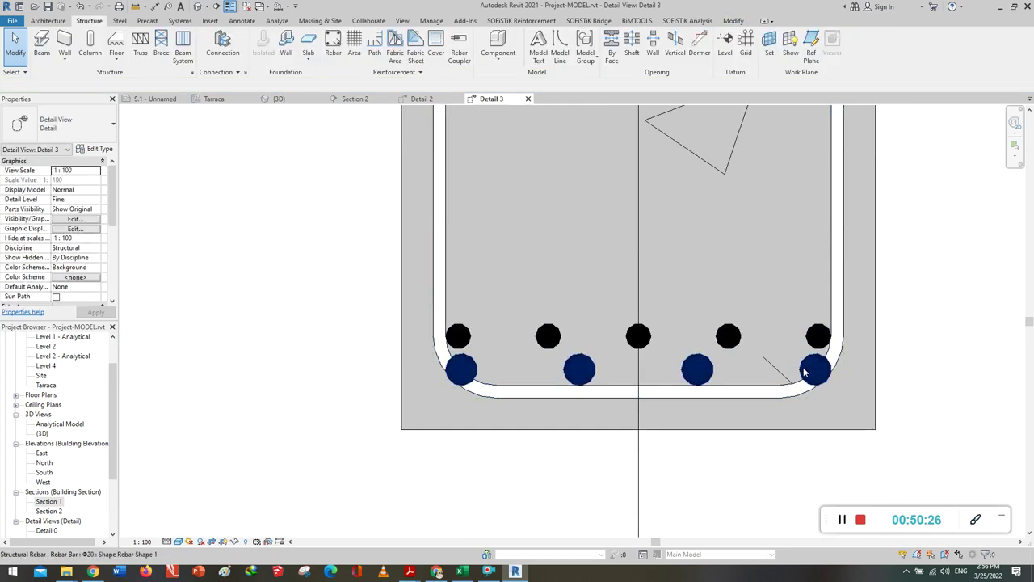
{"action": "left_click", "coordinate": [805, 373]}
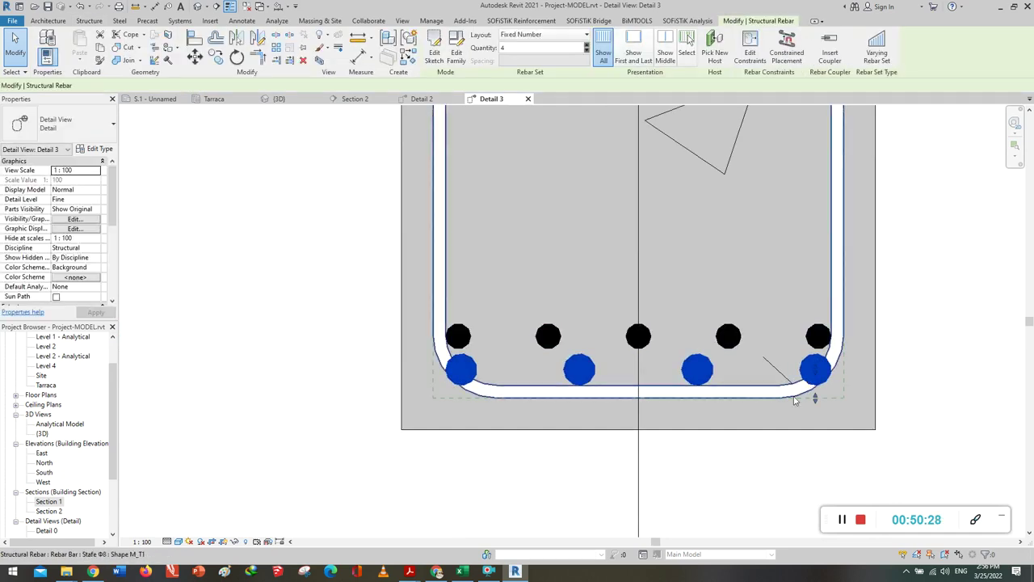
Pull both ends of the bottom bars inward to span the stirrup width.
{"action": "scroll", "coordinate": [701, 447], "scroll_direction": "down", "scroll_amount": 1}
{"action": "scroll", "coordinate": [701, 447], "scroll_direction": "down", "scroll_amount": 1}
{"action": "scroll", "coordinate": [701, 447], "scroll_direction": "down", "scroll_amount": 1}
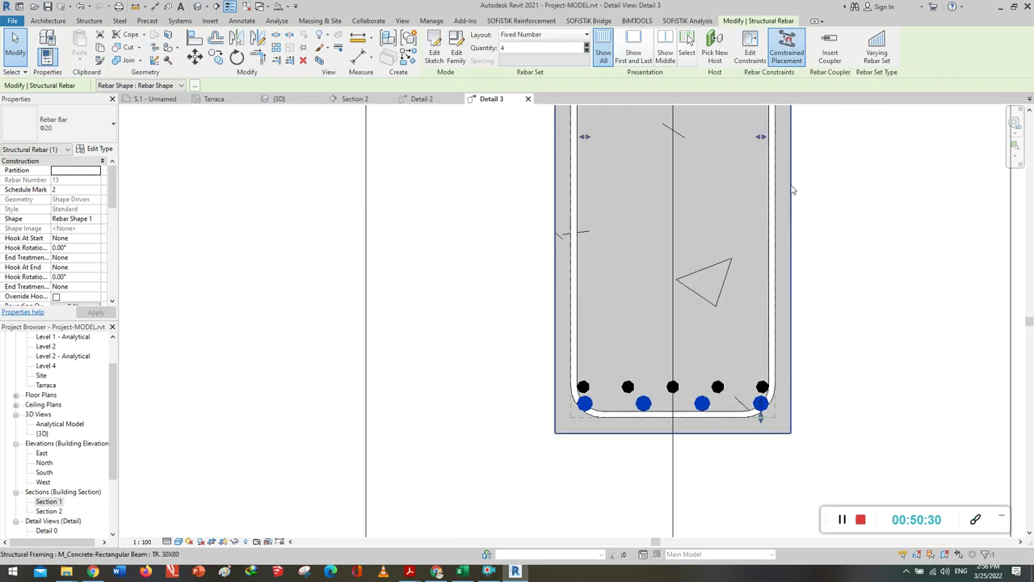
{"action": "left_click_drag", "start_coordinate": [756, 137], "coordinate": [748, 138]}
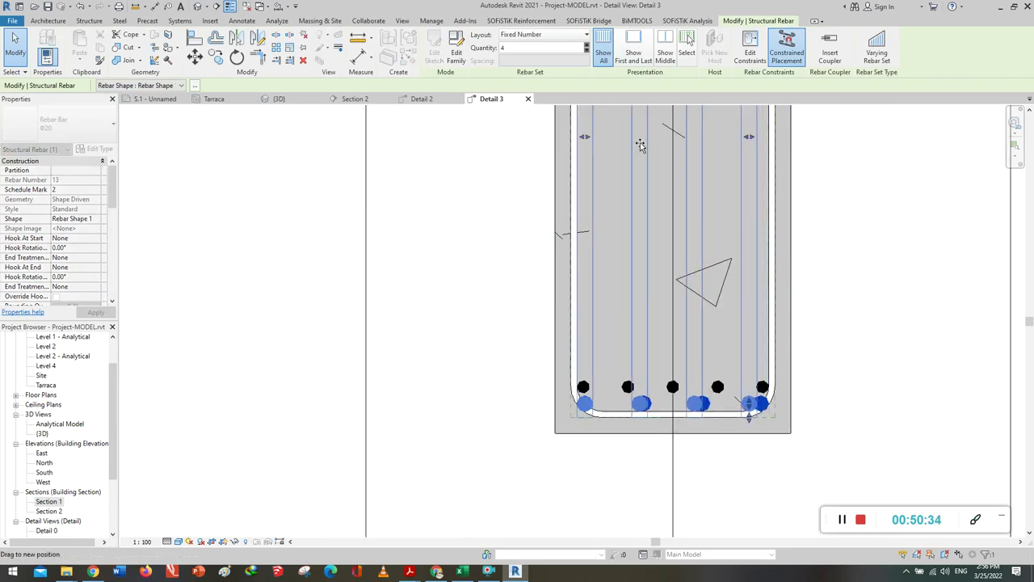
{"action": "left_click_drag", "start_coordinate": [586, 139], "coordinate": [598, 134]}
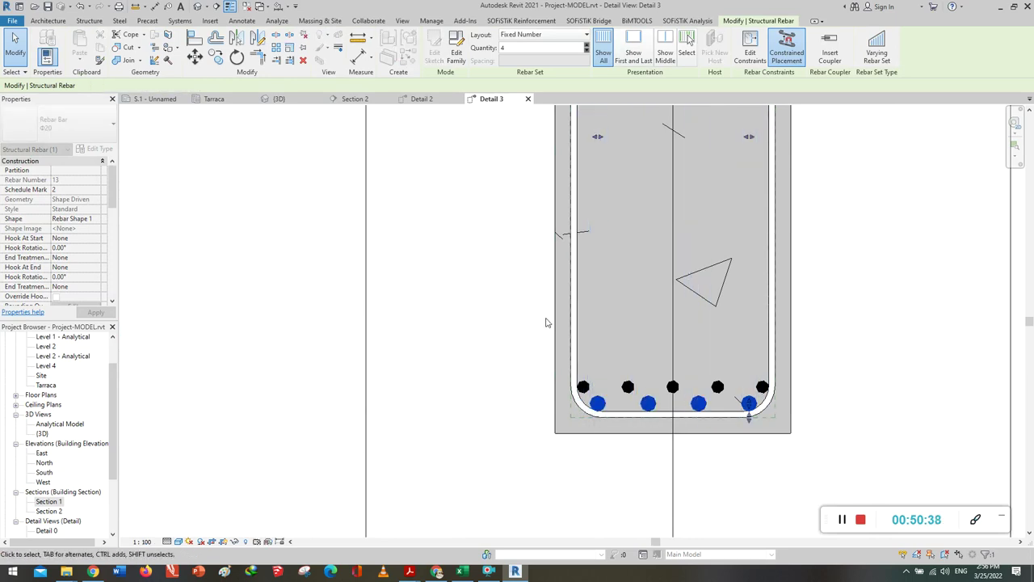
{"action": "left_click", "coordinate": [591, 453]}
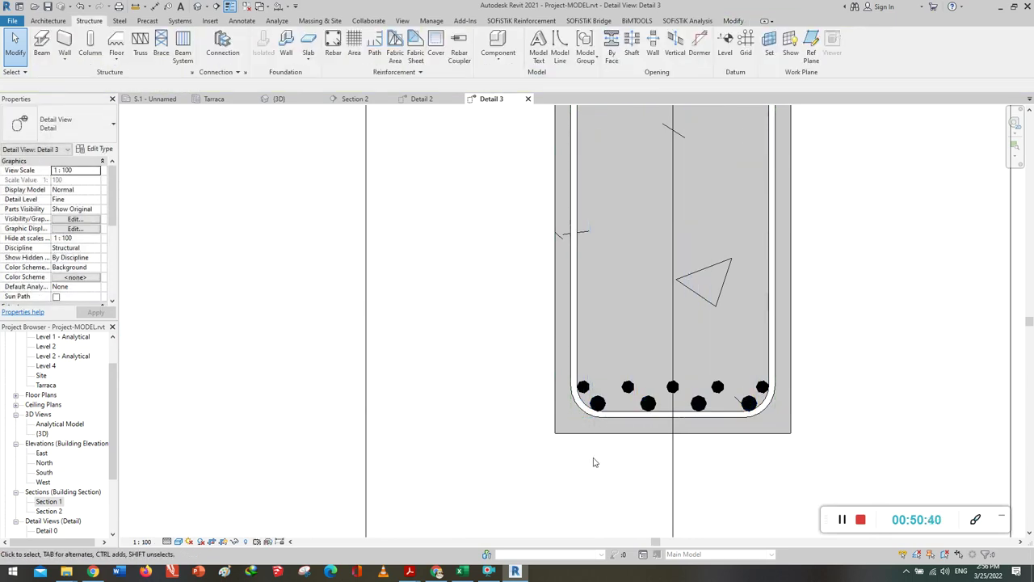
Zoom out and return to the Section 2 beam view.
{"action": "scroll", "coordinate": [514, 450], "scroll_direction": "down", "scroll_amount": 1}
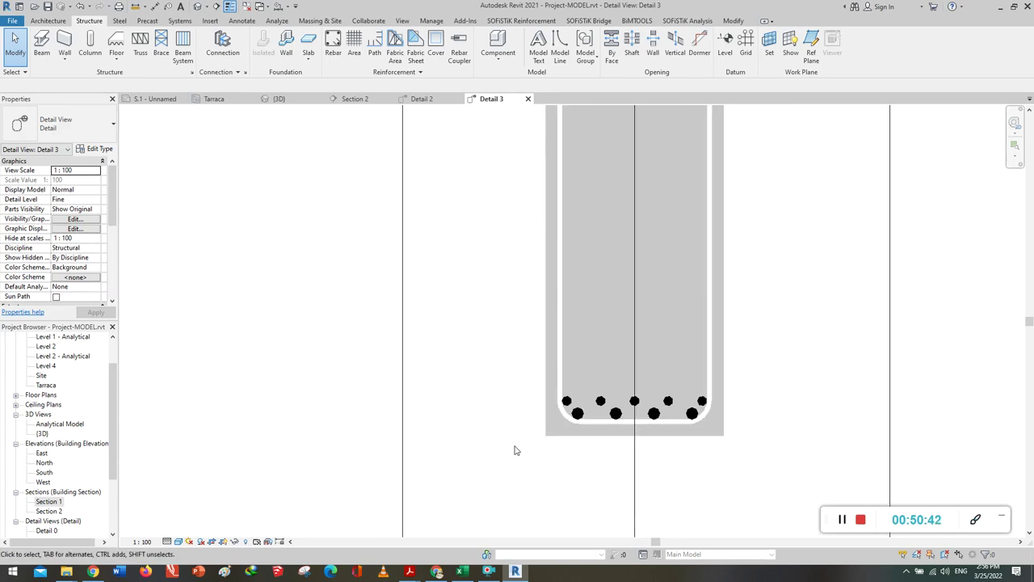
{"action": "scroll", "coordinate": [516, 450], "scroll_direction": "down", "scroll_amount": 1}
{"action": "scroll", "coordinate": [514, 446], "scroll_direction": "down", "scroll_amount": 1}
{"action": "scroll", "coordinate": [505, 404], "scroll_direction": "down", "scroll_amount": 1}
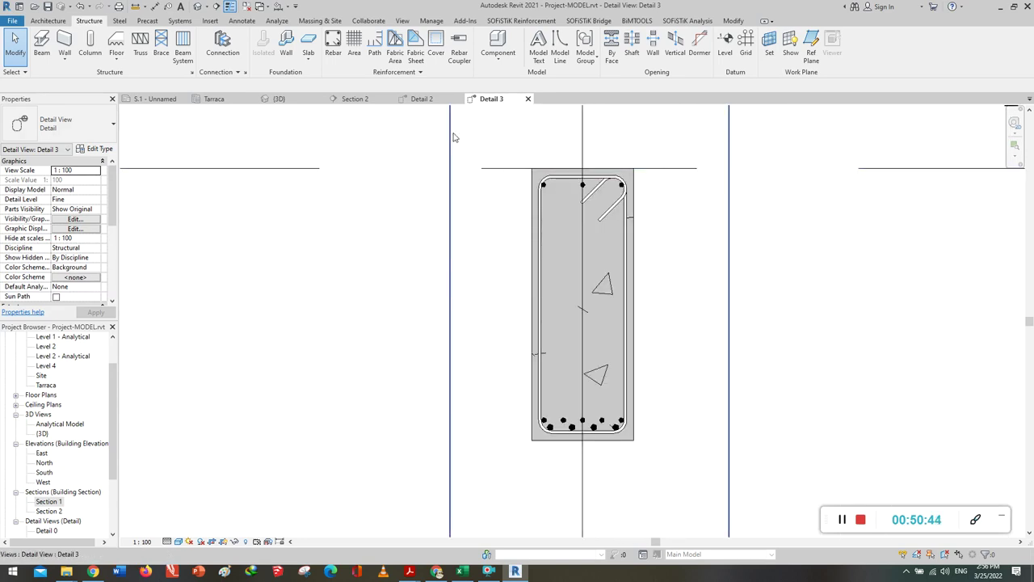
{"action": "left_click", "coordinate": [352, 100]}
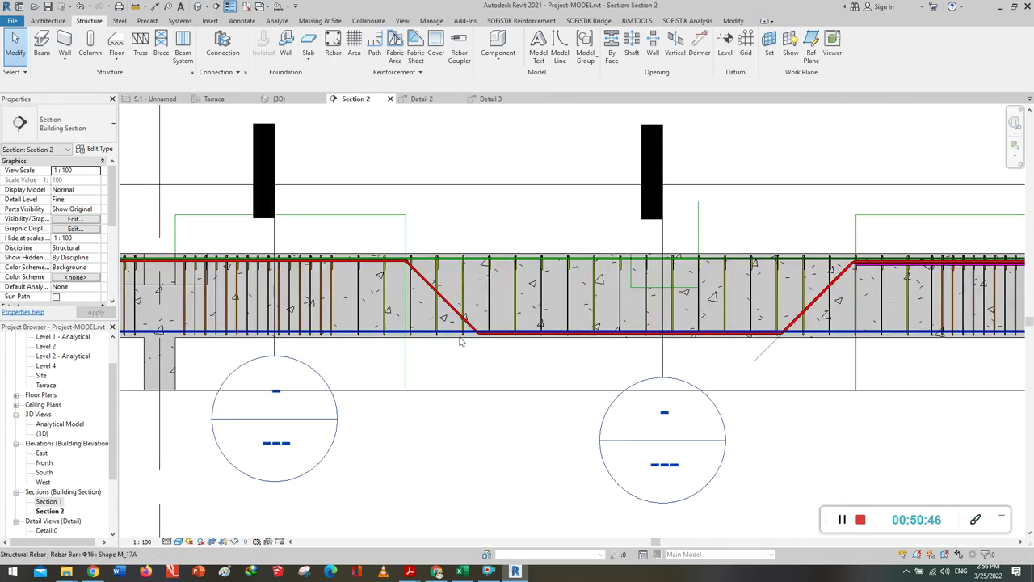
Zoom around the Section 2 beam and show the Annotate ribbon tools.
{"action": "scroll", "coordinate": [456, 398], "scroll_direction": "down", "scroll_amount": 1}
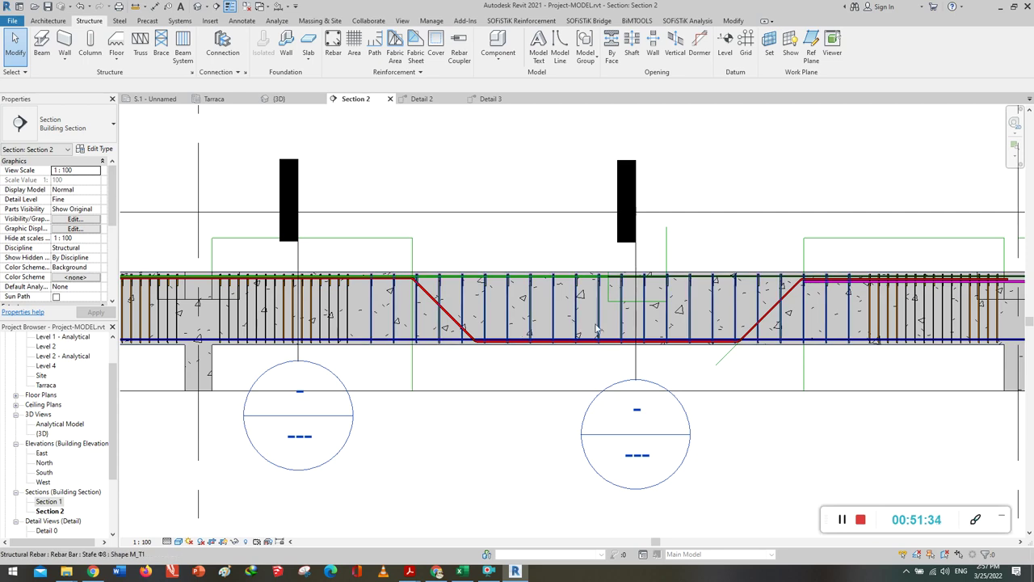
{"action": "scroll", "coordinate": [578, 327], "scroll_direction": "down", "scroll_amount": 2}
{"action": "scroll", "coordinate": [336, 359], "scroll_direction": "up", "scroll_amount": 1}
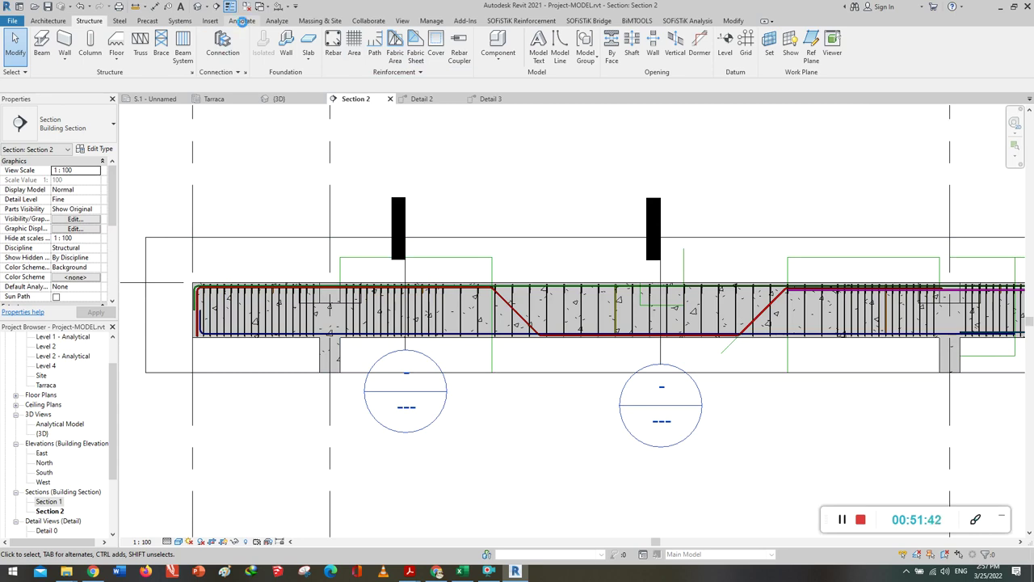
{"action": "left_click", "coordinate": [242, 21]}
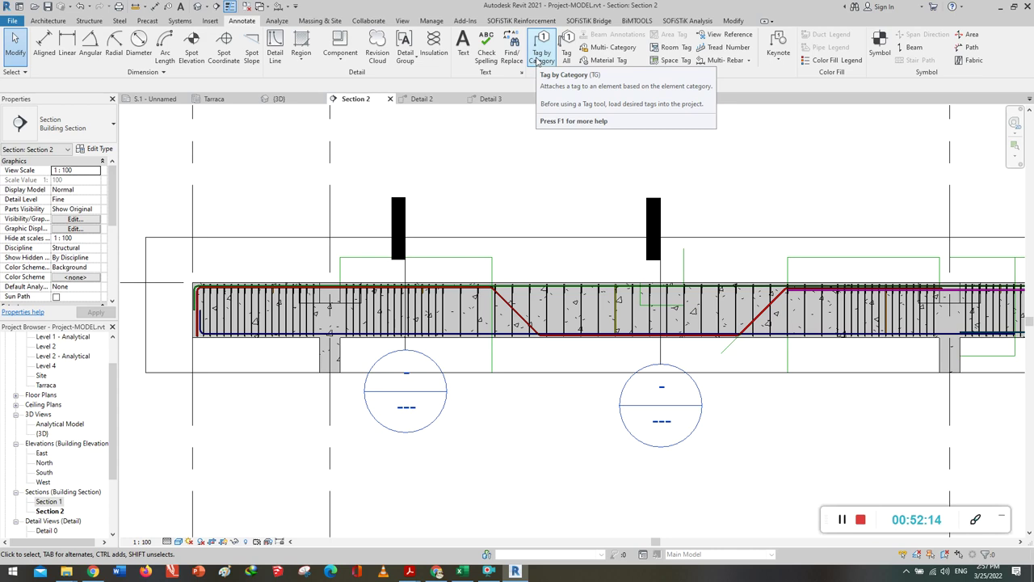
Start Tag by Category with tag leaders set to Free End.
{"action": "left_click", "coordinate": [538, 61]}
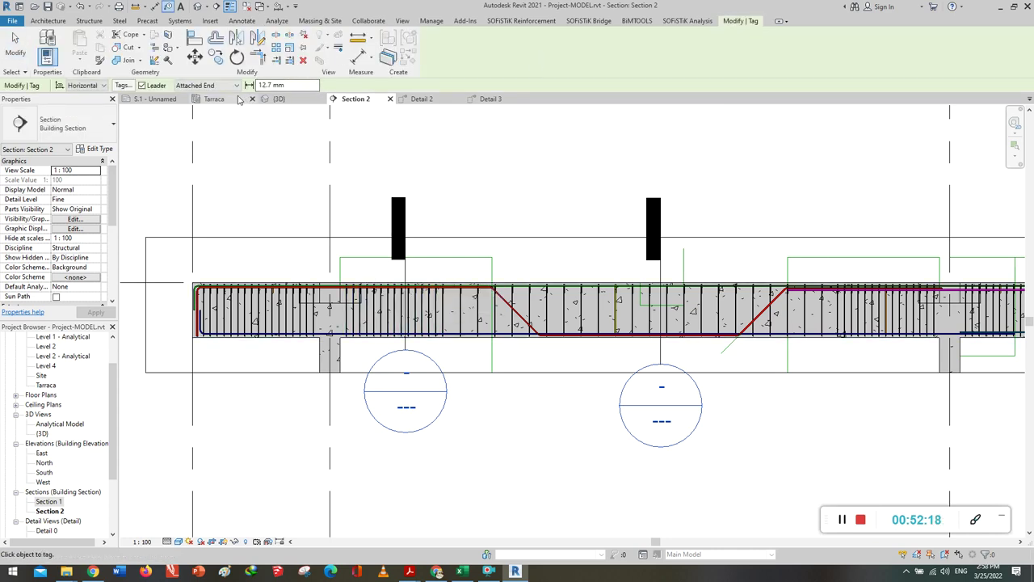
{"action": "left_click", "coordinate": [207, 85]}
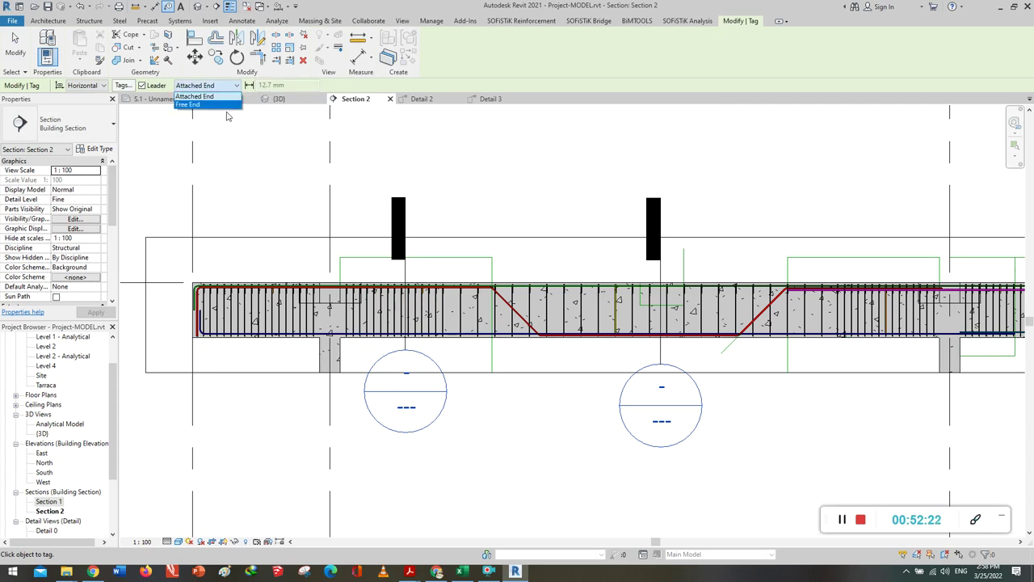
{"action": "left_click", "coordinate": [212, 105]}
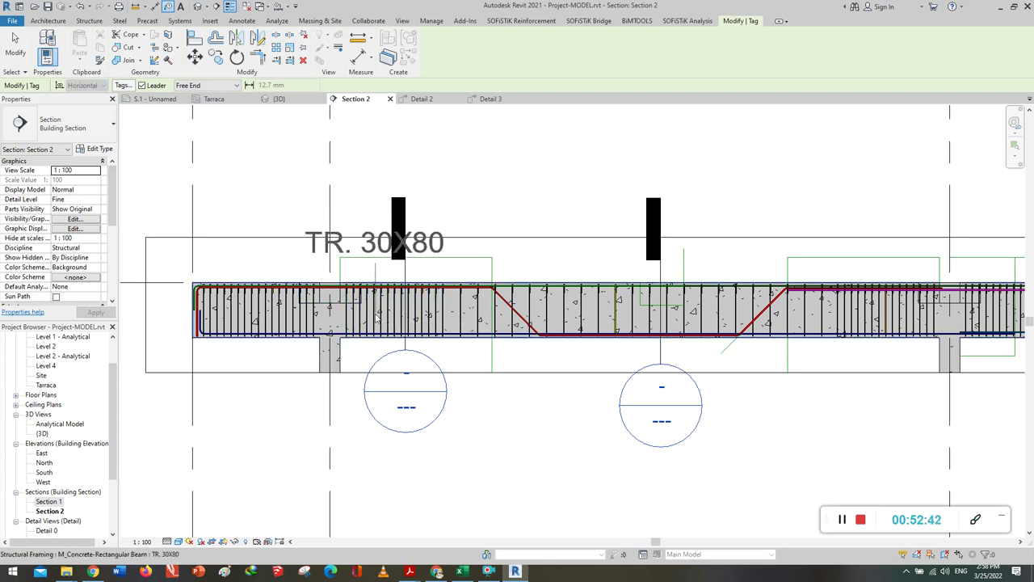
Tag both stirrup sets with Stafe Φ8 - 10 tags above the beam.
{"action": "scroll", "coordinate": [377, 315], "scroll_direction": "up", "scroll_amount": 2}
{"action": "left_click", "coordinate": [377, 320]}
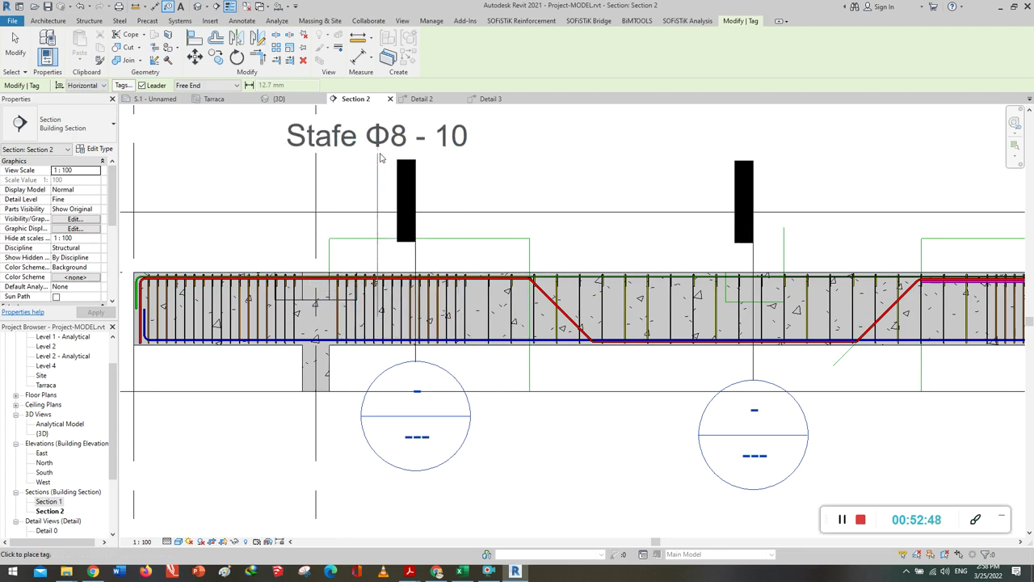
{"action": "left_click", "coordinate": [379, 154]}
{"action": "left_click", "coordinate": [448, 159]}
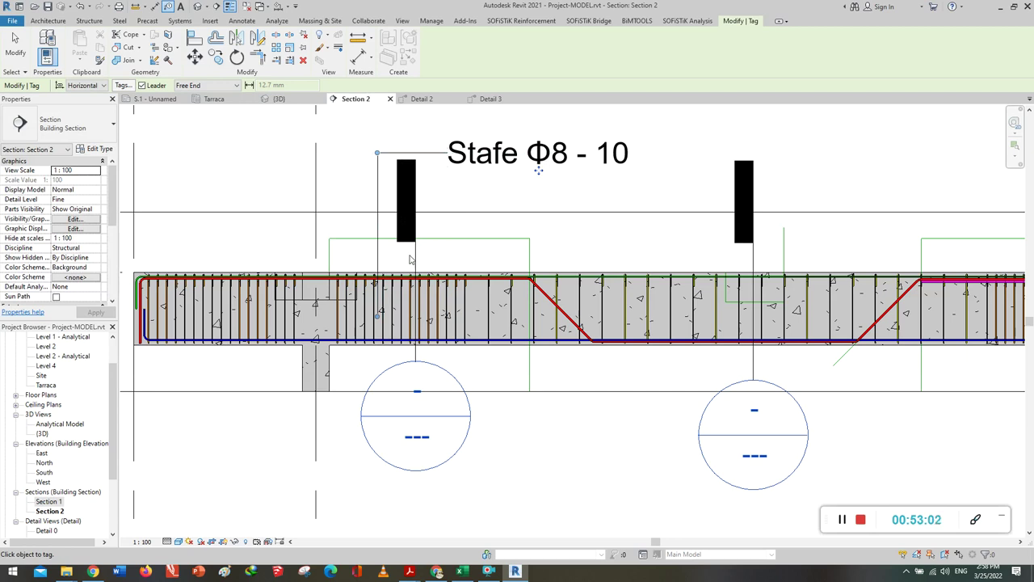
{"action": "left_click", "coordinate": [241, 323]}
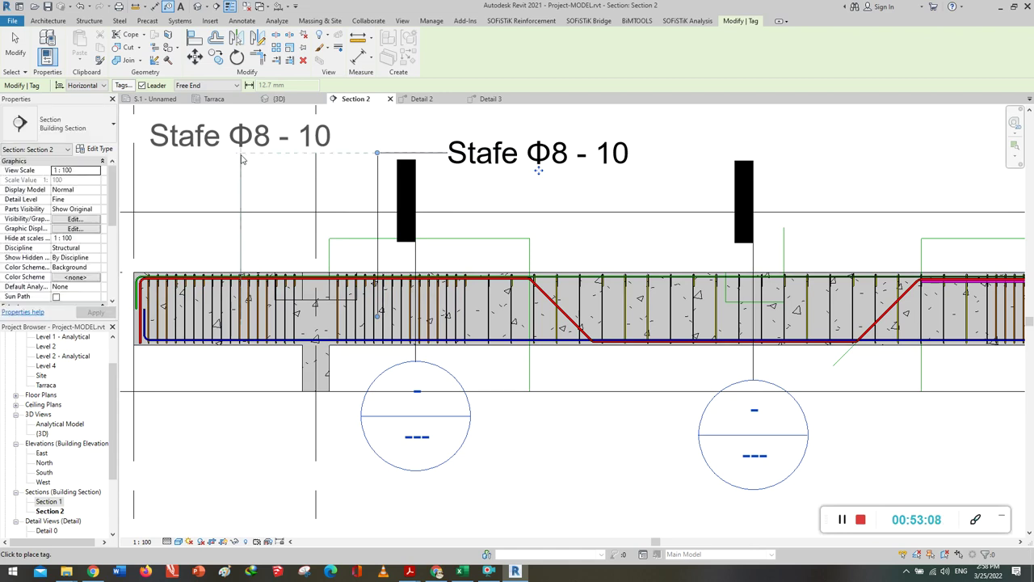
{"action": "left_click", "coordinate": [121, 155]}
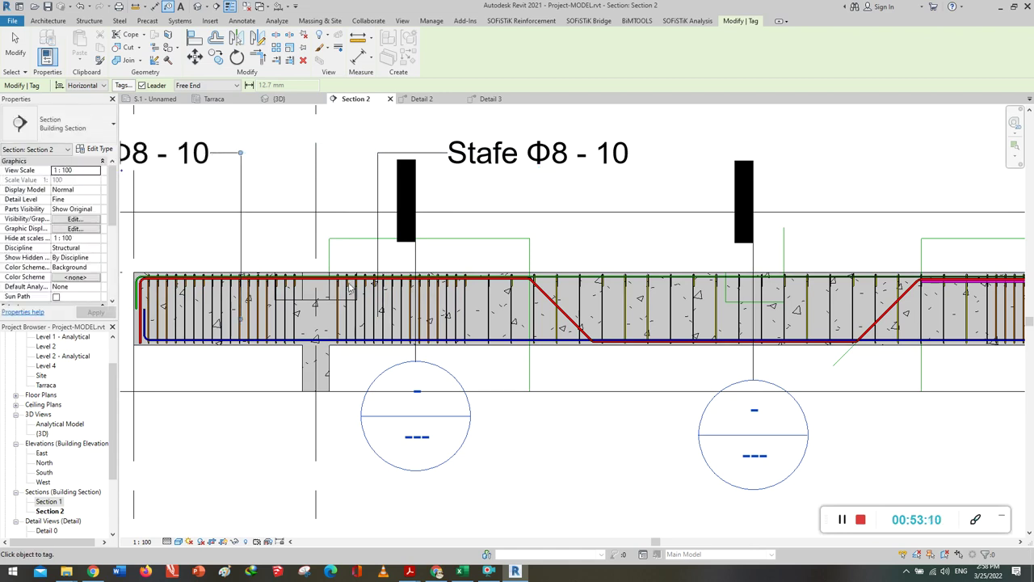
Place the Φ16 - 15 bar tag below the beam and Φ14 - 11 above.
{"action": "scroll", "coordinate": [428, 298], "scroll_direction": "down", "scroll_amount": 1}
{"action": "scroll", "coordinate": [323, 348], "scroll_direction": "down", "scroll_amount": 2}
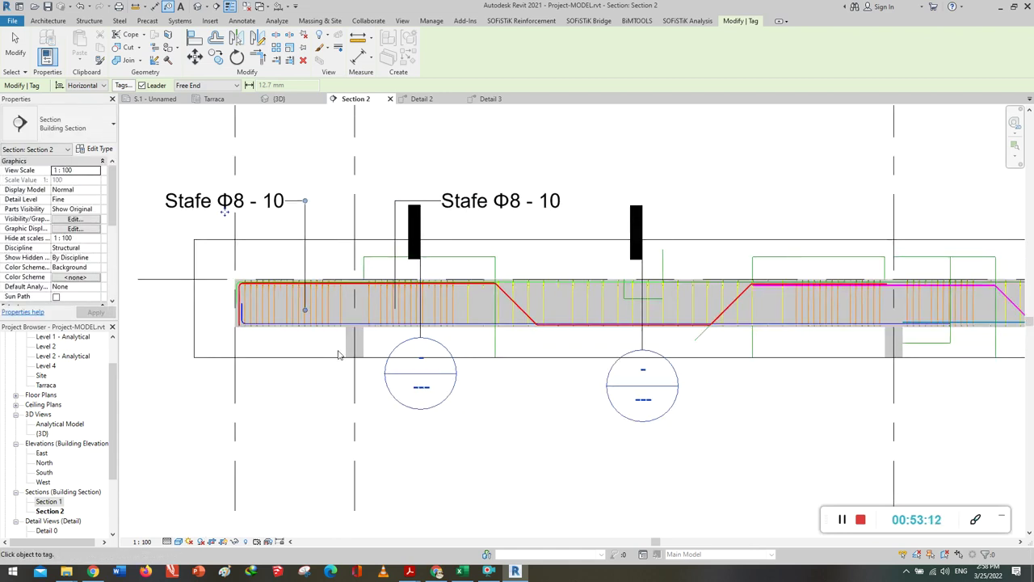
{"action": "scroll", "coordinate": [384, 347], "scroll_direction": "up", "scroll_amount": 3}
{"action": "scroll", "coordinate": [570, 326], "scroll_direction": "up", "scroll_amount": 2}
{"action": "scroll", "coordinate": [586, 300], "scroll_direction": "up", "scroll_amount": 1}
{"action": "scroll", "coordinate": [582, 294], "scroll_direction": "up", "scroll_amount": 1}
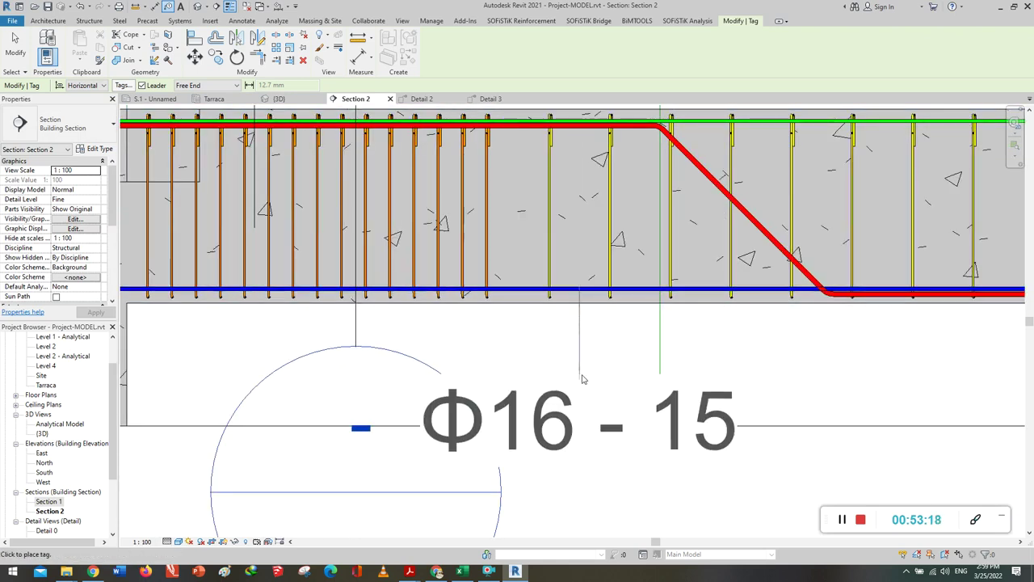
{"action": "scroll", "coordinate": [581, 376], "scroll_direction": "down", "scroll_amount": 1}
{"action": "scroll", "coordinate": [581, 377], "scroll_direction": "down", "scroll_amount": 1}
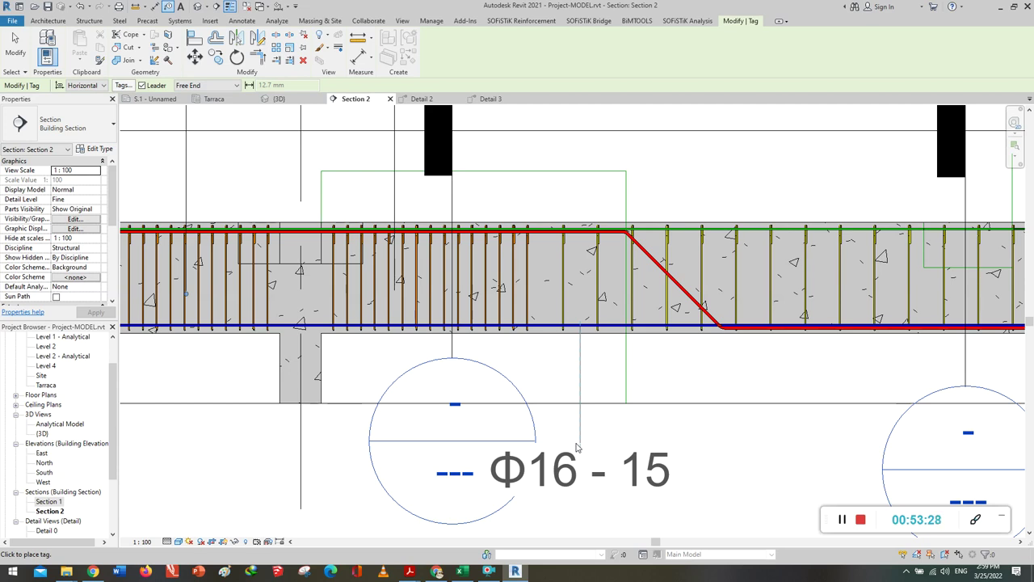
{"action": "left_click", "coordinate": [729, 470]}
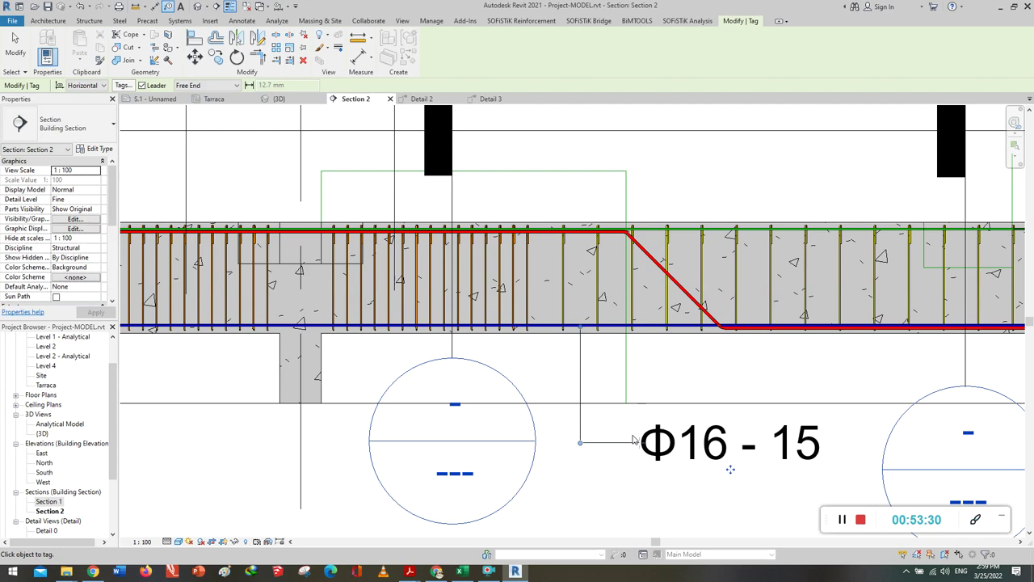
{"action": "scroll", "coordinate": [606, 399], "scroll_direction": "down", "scroll_amount": 3}
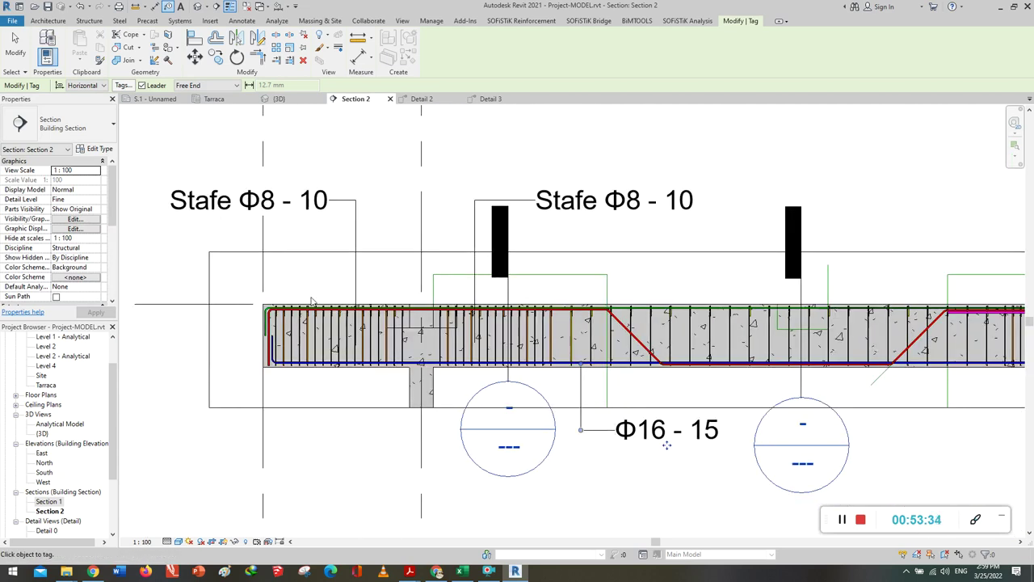
{"action": "scroll", "coordinate": [443, 302], "scroll_direction": "up", "scroll_amount": 2}
{"action": "scroll", "coordinate": [824, 301], "scroll_direction": "up", "scroll_amount": 3}
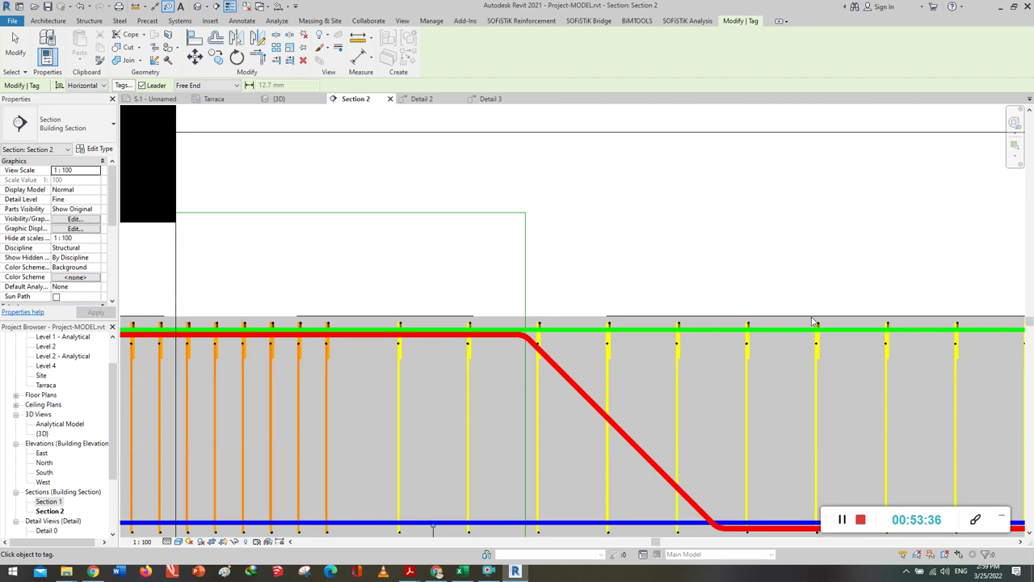
{"action": "scroll", "coordinate": [786, 343], "scroll_direction": "down", "scroll_amount": 1}
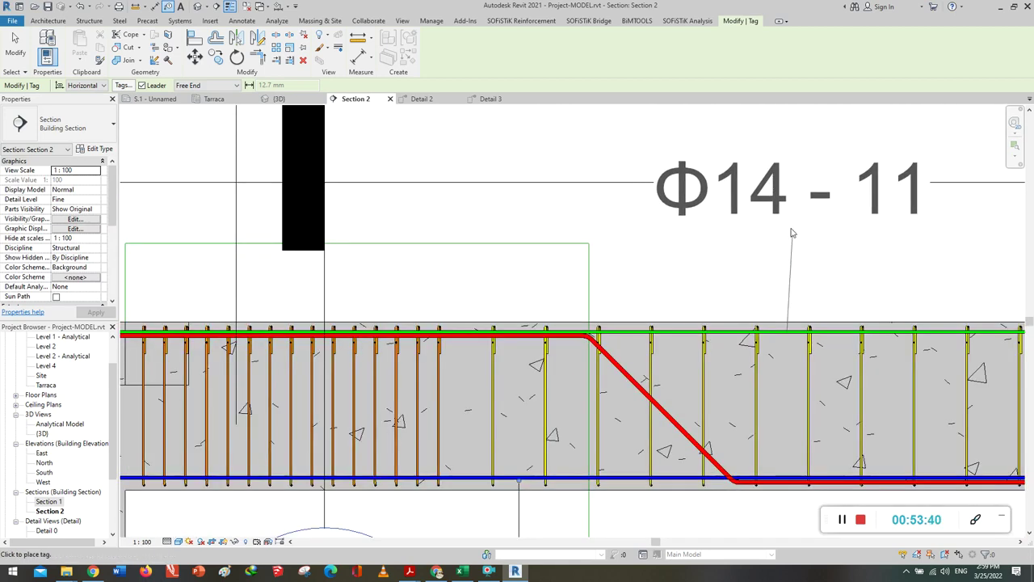
{"action": "left_click", "coordinate": [735, 236]}
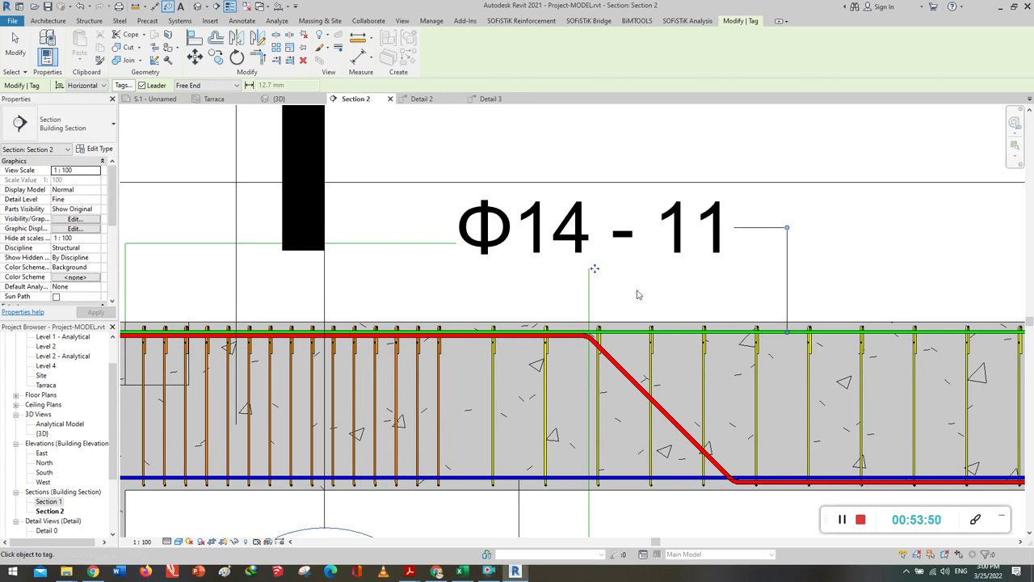
Place the Φ20 - 13 bar tag below the beam.
{"action": "scroll", "coordinate": [612, 306], "scroll_direction": "down", "scroll_amount": 3}
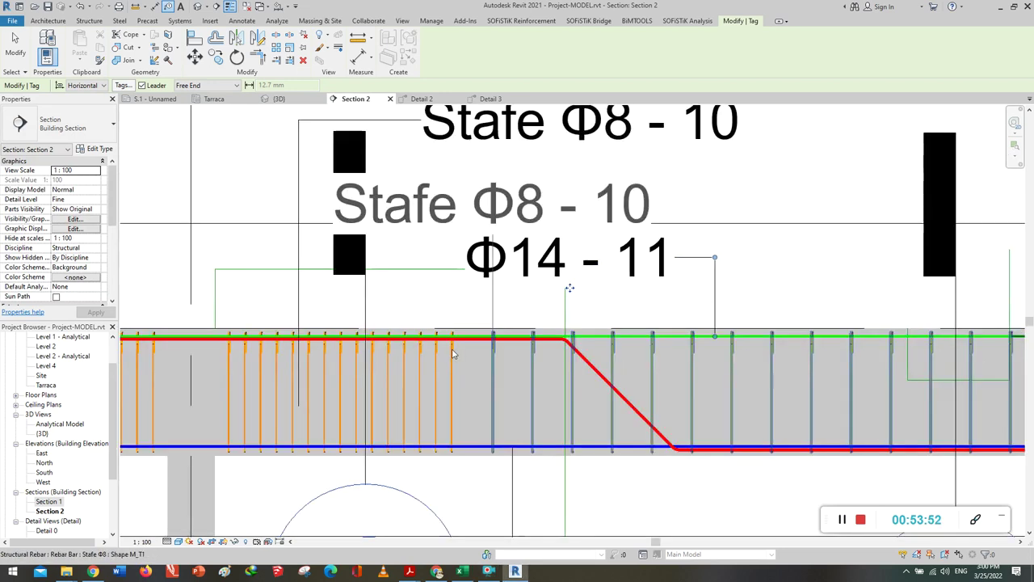
{"action": "scroll", "coordinate": [457, 322], "scroll_direction": "down", "scroll_amount": 2}
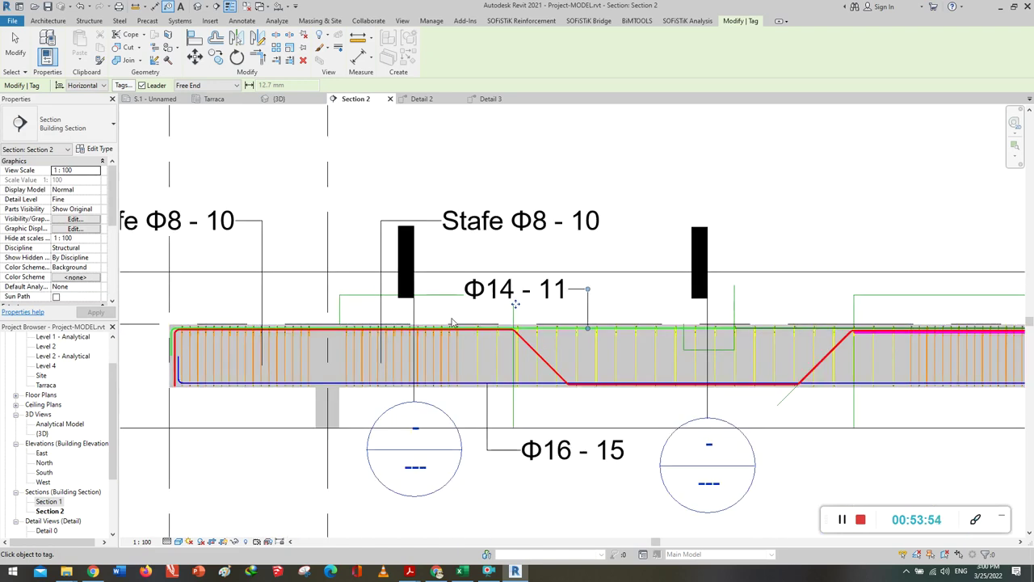
{"action": "scroll", "coordinate": [295, 334], "scroll_direction": "up", "scroll_amount": 2}
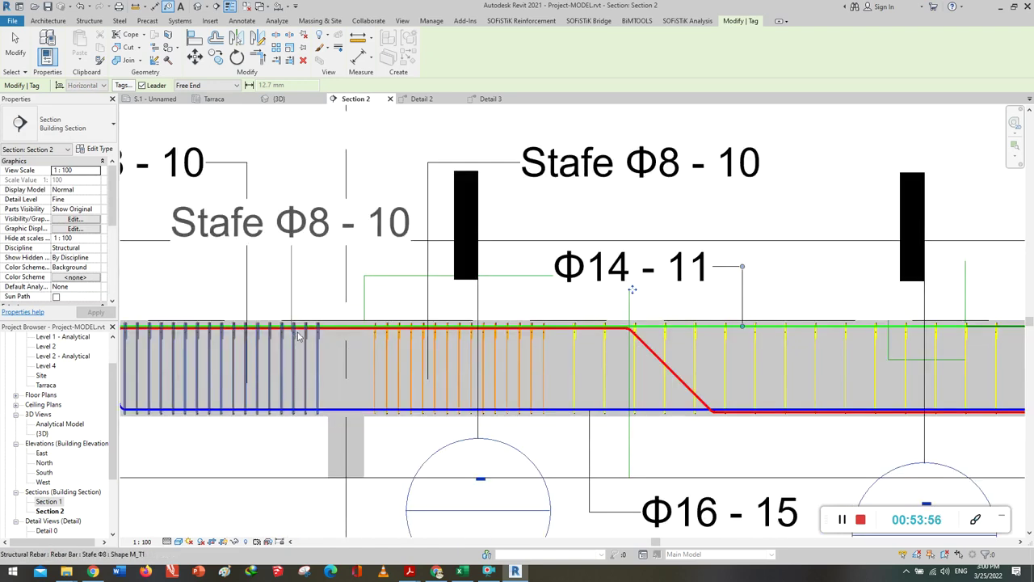
{"action": "scroll", "coordinate": [339, 333], "scroll_direction": "up", "scroll_amount": 2}
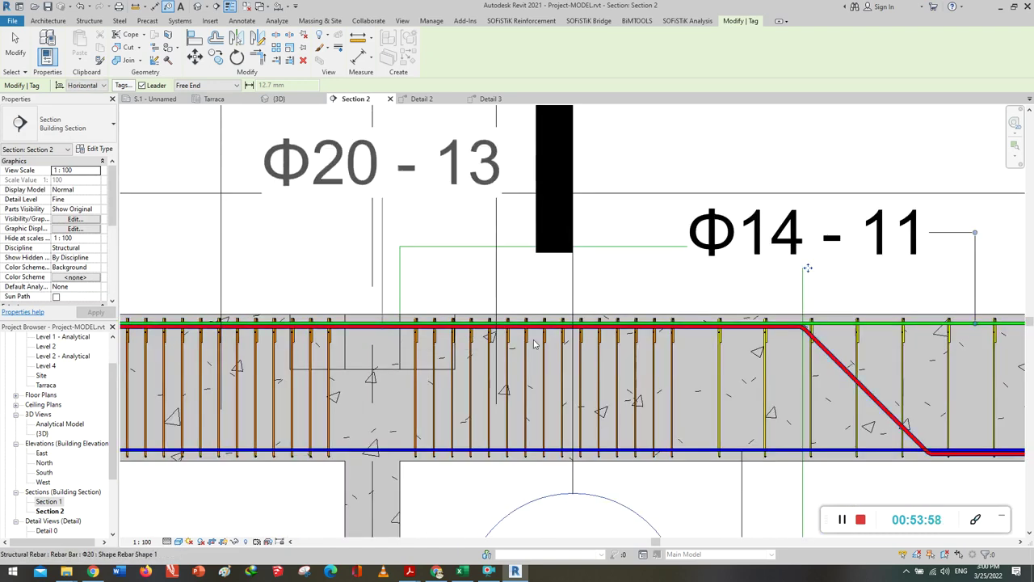
{"action": "scroll", "coordinate": [379, 347], "scroll_direction": "down", "scroll_amount": 1}
{"action": "scroll", "coordinate": [800, 408], "scroll_direction": "up", "scroll_amount": 2}
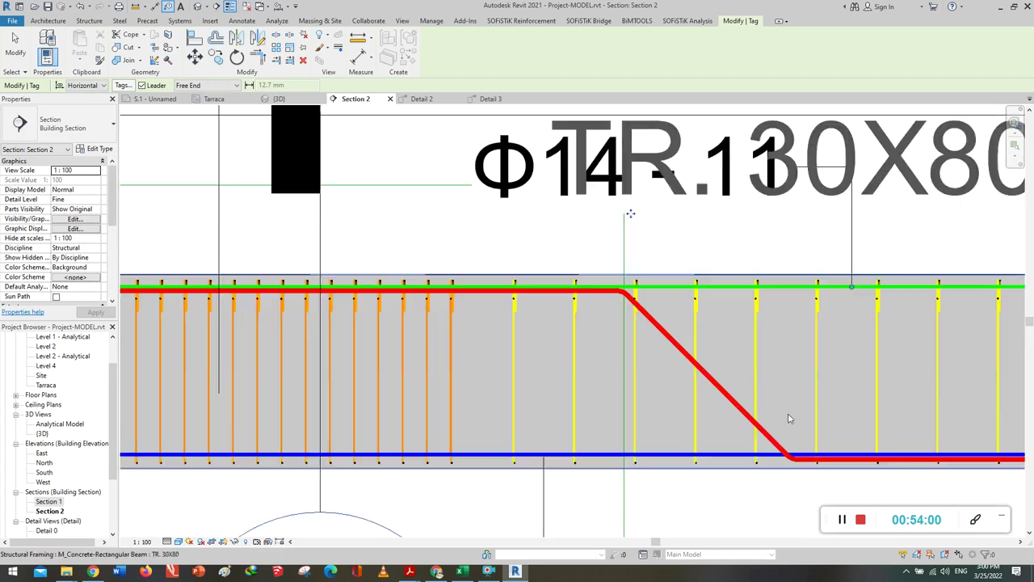
{"action": "scroll", "coordinate": [783, 428], "scroll_direction": "up", "scroll_amount": 1}
{"action": "scroll", "coordinate": [768, 448], "scroll_direction": "up", "scroll_amount": 1}
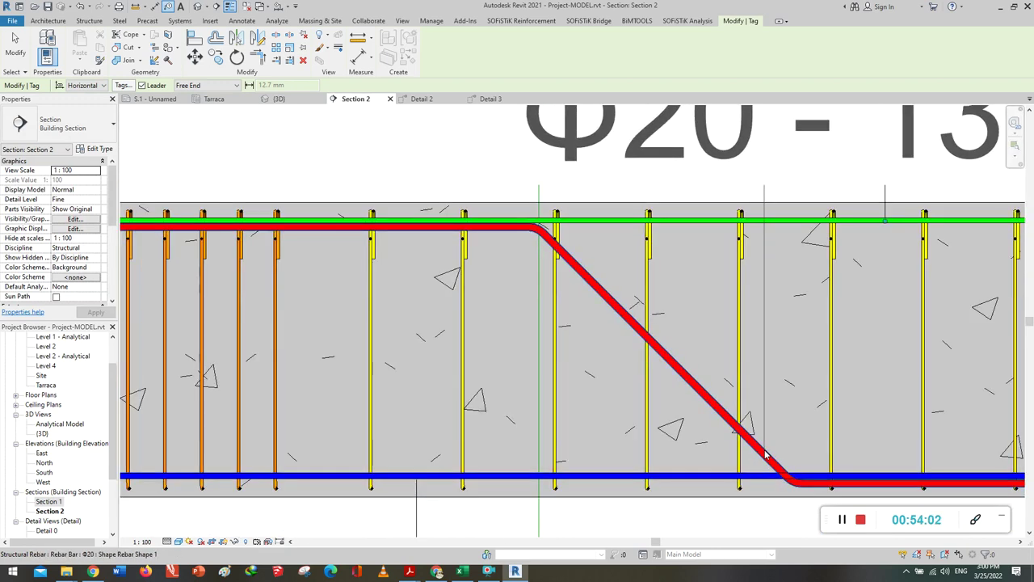
{"action": "scroll", "coordinate": [763, 364], "scroll_direction": "down", "scroll_amount": 1}
{"action": "scroll", "coordinate": [768, 356], "scroll_direction": "down", "scroll_amount": 1}
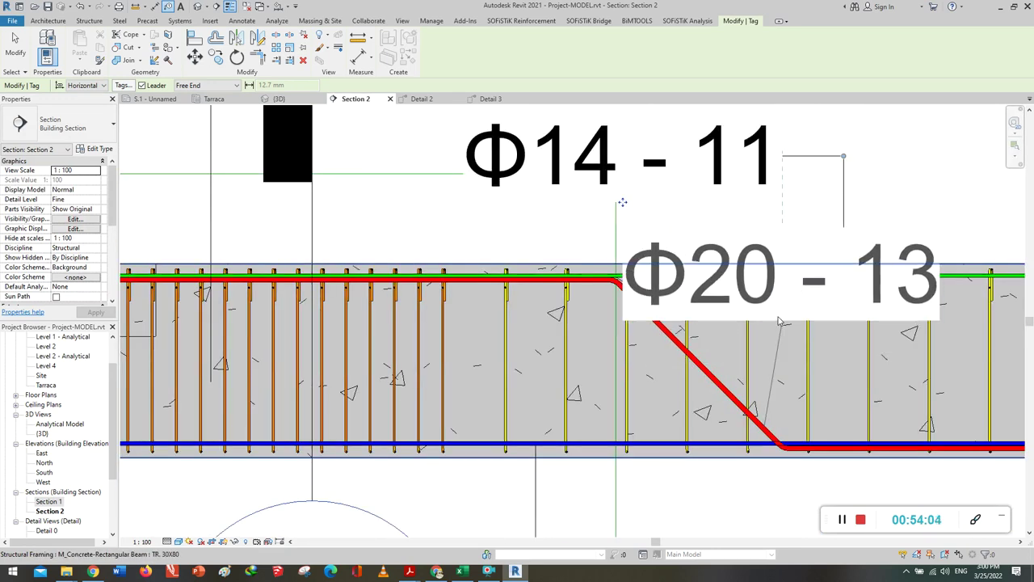
{"action": "scroll", "coordinate": [765, 380], "scroll_direction": "down", "scroll_amount": 1}
{"action": "scroll", "coordinate": [760, 404], "scroll_direction": "down", "scroll_amount": 1}
{"action": "scroll", "coordinate": [756, 424], "scroll_direction": "down", "scroll_amount": 1}
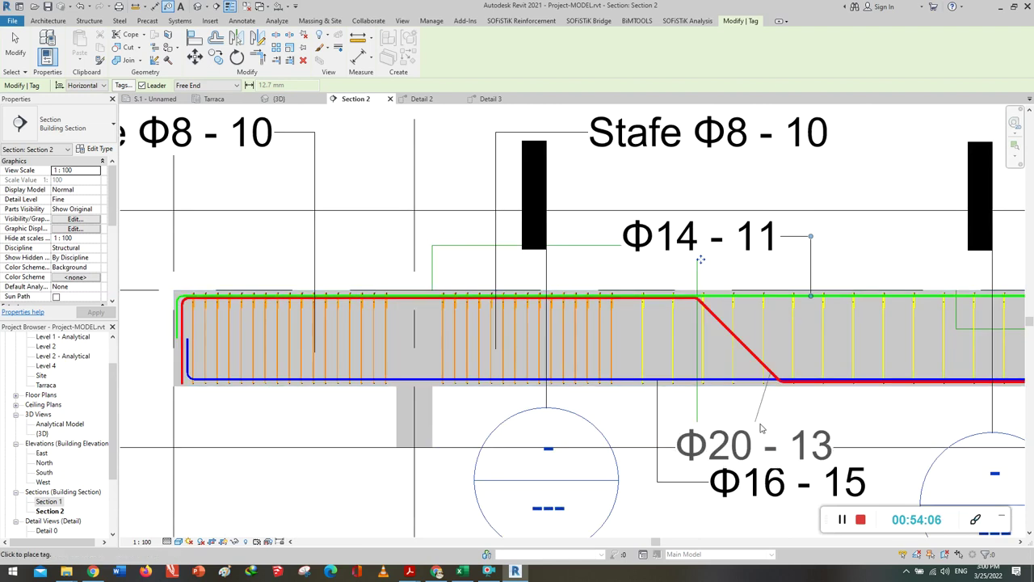
{"action": "scroll", "coordinate": [766, 416], "scroll_direction": "down", "scroll_amount": 1}
{"action": "scroll", "coordinate": [770, 411], "scroll_direction": "down", "scroll_amount": 1}
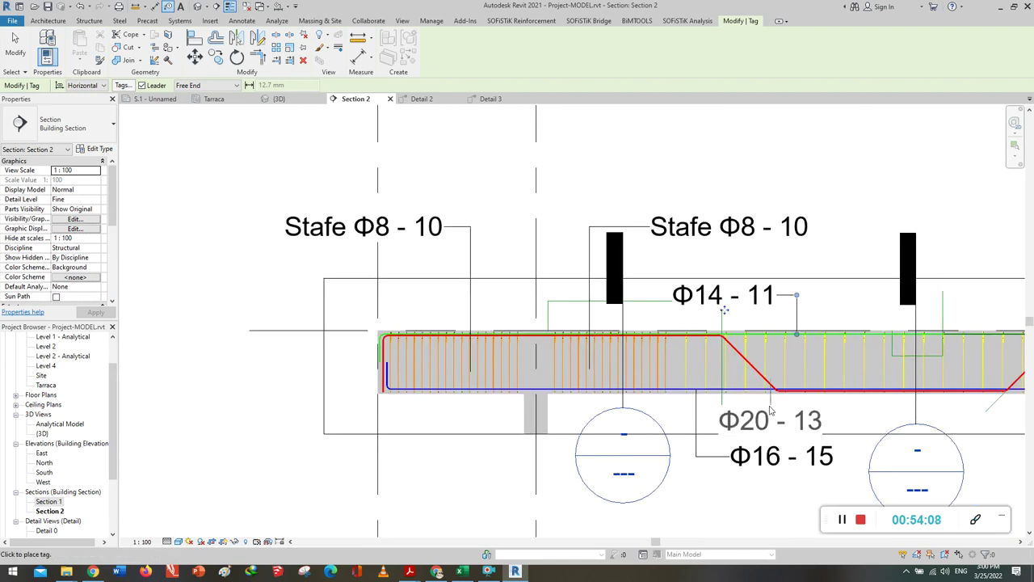
{"action": "scroll", "coordinate": [770, 410], "scroll_direction": "up", "scroll_amount": 2}
{"action": "scroll", "coordinate": [770, 410], "scroll_direction": "up", "scroll_amount": 1}
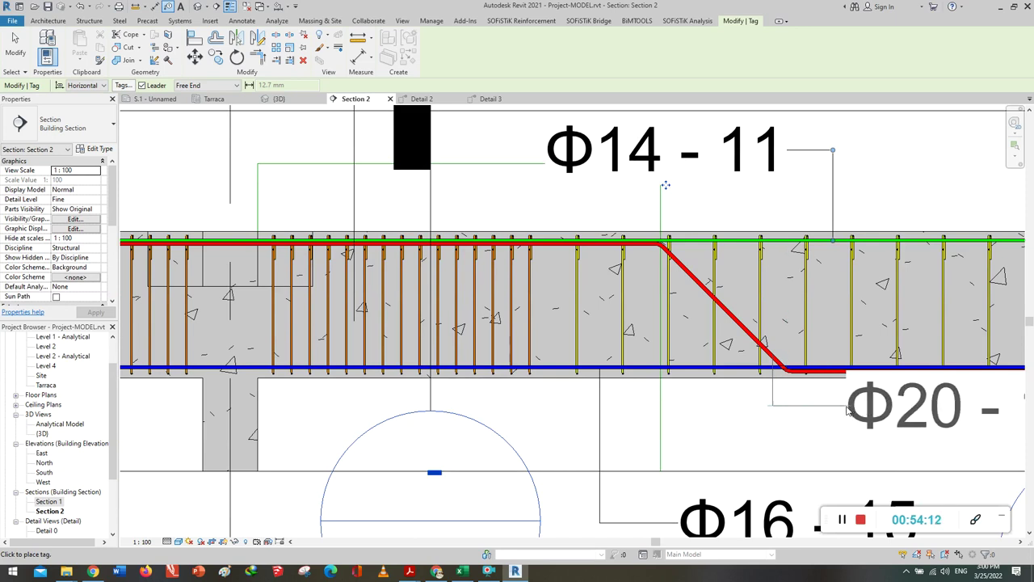
{"action": "scroll", "coordinate": [724, 389], "scroll_direction": "down", "scroll_amount": 2}
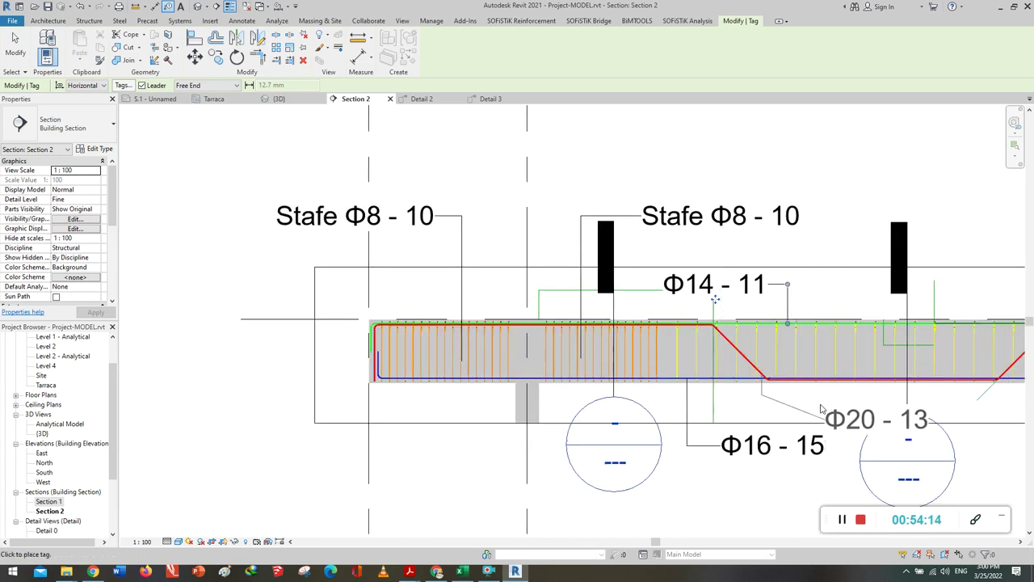
{"action": "scroll", "coordinate": [743, 396], "scroll_direction": "up", "scroll_amount": 1}
{"action": "scroll", "coordinate": [747, 396], "scroll_direction": "up", "scroll_amount": 1}
{"action": "scroll", "coordinate": [747, 397], "scroll_direction": "up", "scroll_amount": 1}
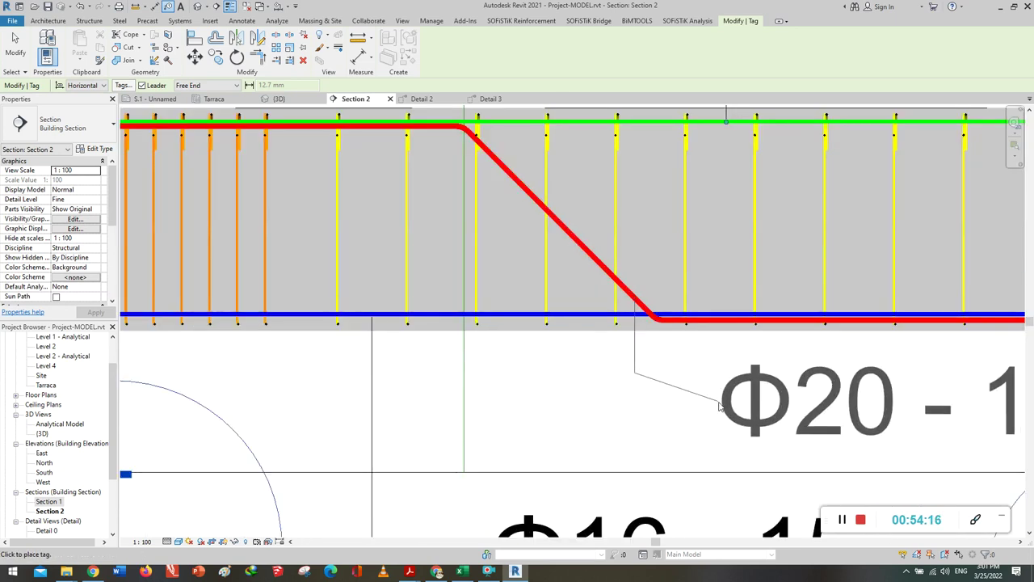
{"action": "left_click", "coordinate": [711, 402]}
Tag a right-hand stirrup with Stafe Φ8 - 10 above the beam.
{"action": "scroll", "coordinate": [517, 379], "scroll_direction": "down", "scroll_amount": 1}
{"action": "scroll", "coordinate": [533, 377], "scroll_direction": "down", "scroll_amount": 1}
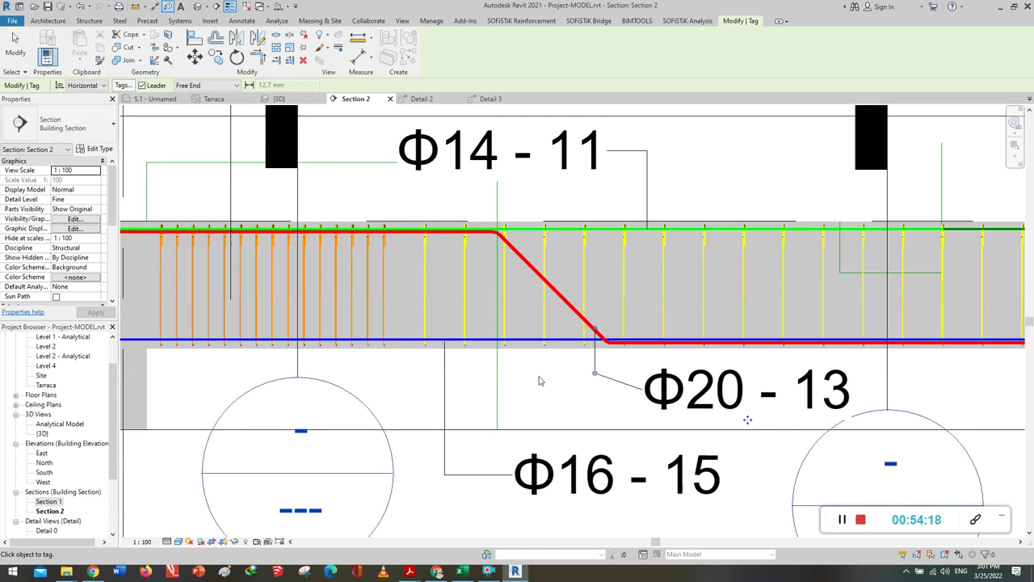
{"action": "scroll", "coordinate": [550, 388], "scroll_direction": "down", "scroll_amount": 1}
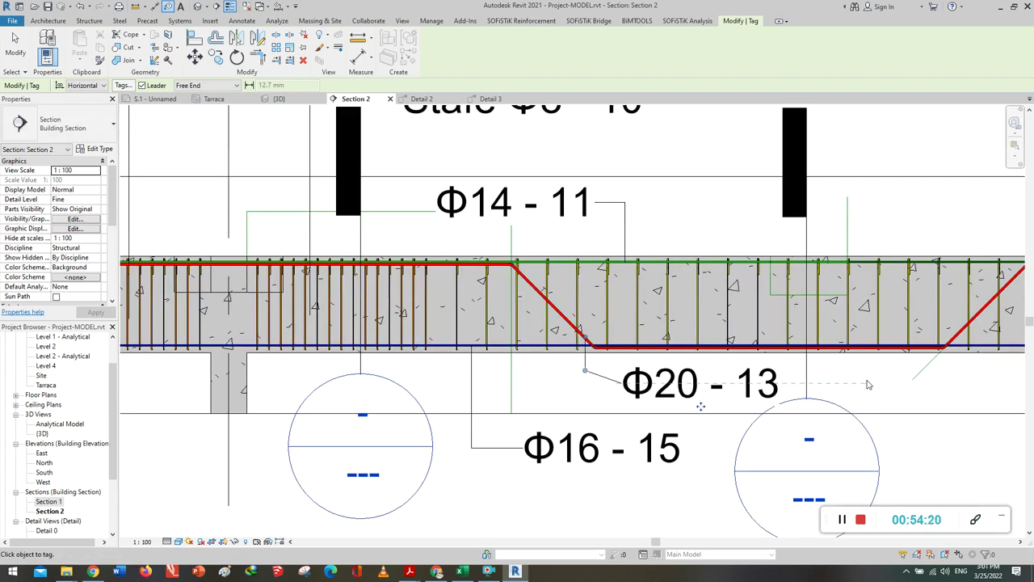
{"action": "middle_click_drag", "start_coordinate": [891, 385], "coordinate": [616, 393]}
{"action": "scroll", "coordinate": [698, 272], "scroll_direction": "up", "scroll_amount": 1}
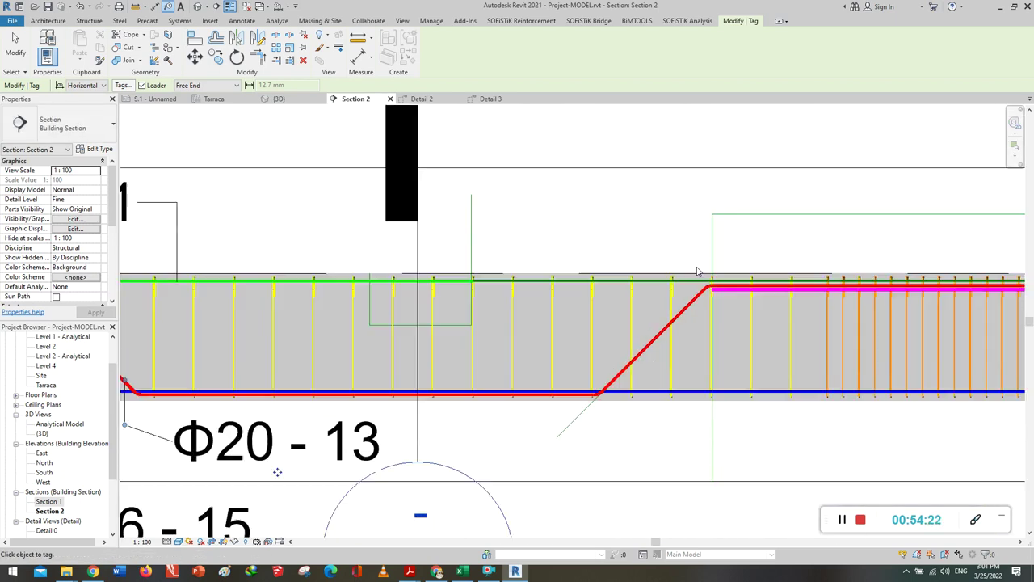
{"action": "scroll", "coordinate": [693, 275], "scroll_direction": "up", "scroll_amount": 1}
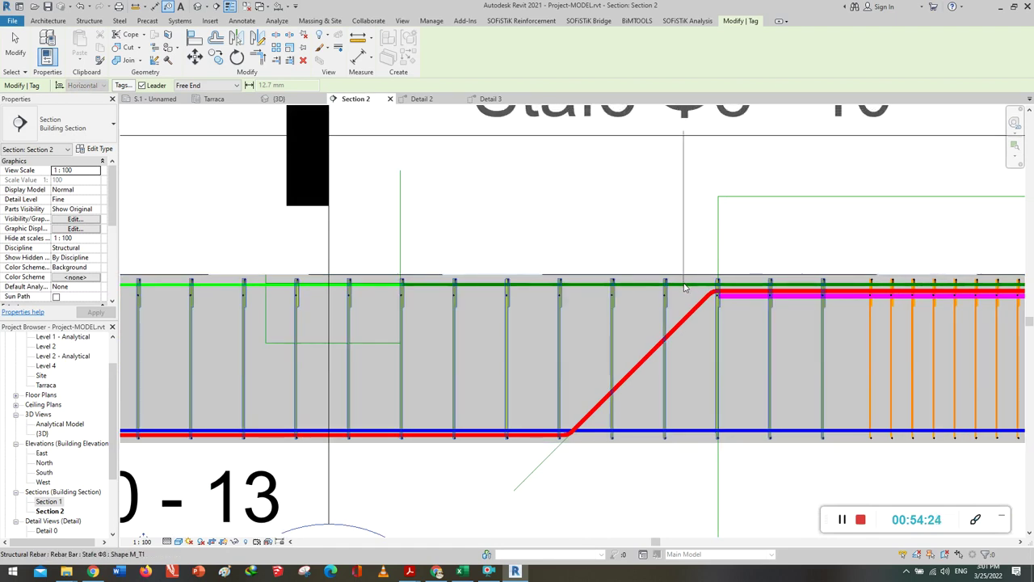
{"action": "scroll", "coordinate": [679, 266], "scroll_direction": "down", "scroll_amount": 1}
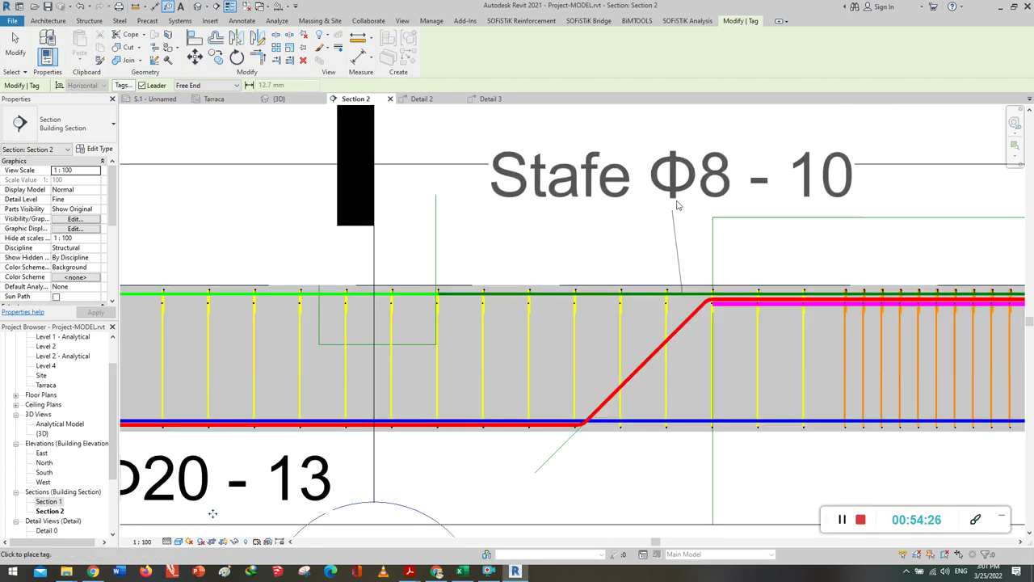
{"action": "left_click", "coordinate": [683, 186]}
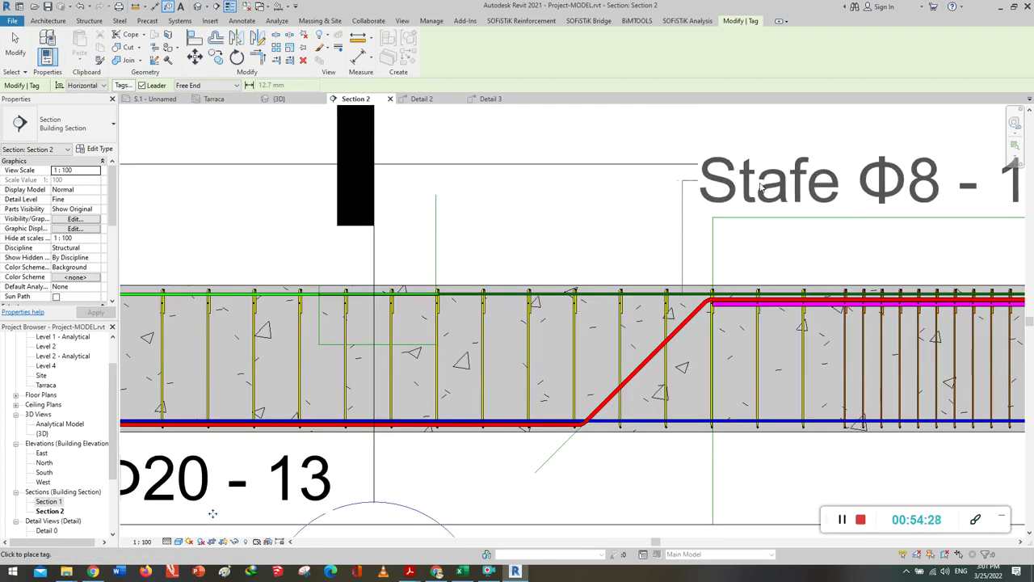
{"action": "left_click", "coordinate": [947, 215]}
Tag the Φ16 bent bar as Φ16 - 16 below the beam.
{"action": "scroll", "coordinate": [553, 317], "scroll_direction": "down", "scroll_amount": 2}
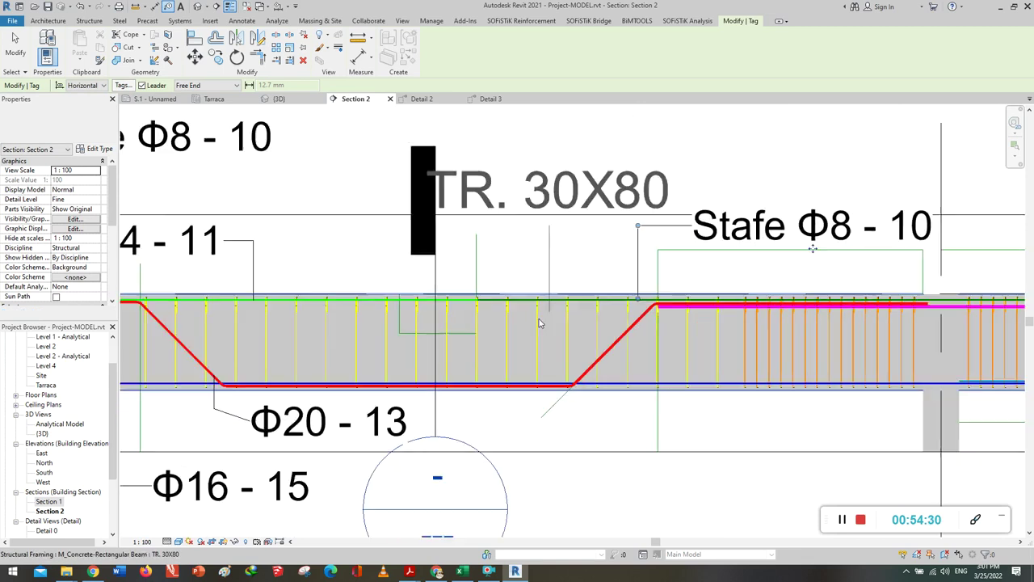
{"action": "scroll", "coordinate": [540, 327], "scroll_direction": "down", "scroll_amount": 1}
{"action": "scroll", "coordinate": [565, 340], "scroll_direction": "down", "scroll_amount": 1}
{"action": "scroll", "coordinate": [834, 361], "scroll_direction": "up", "scroll_amount": 2}
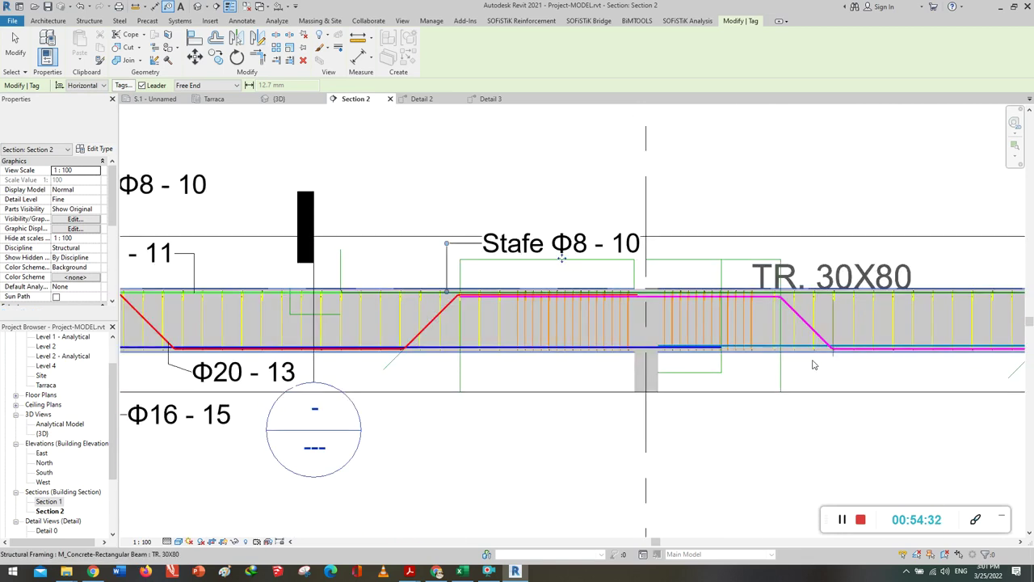
{"action": "scroll", "coordinate": [808, 355], "scroll_direction": "up", "scroll_amount": 1}
{"action": "scroll", "coordinate": [756, 349], "scroll_direction": "up", "scroll_amount": 1}
{"action": "scroll", "coordinate": [756, 349], "scroll_direction": "up", "scroll_amount": 1}
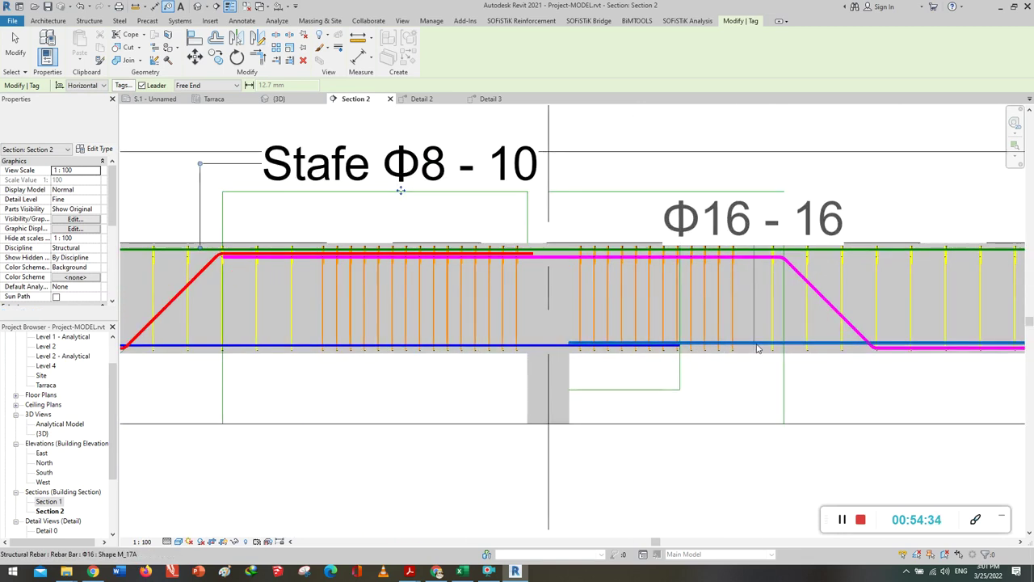
{"action": "scroll", "coordinate": [757, 349], "scroll_direction": "up", "scroll_amount": 1}
{"action": "left_click", "coordinate": [758, 349]}
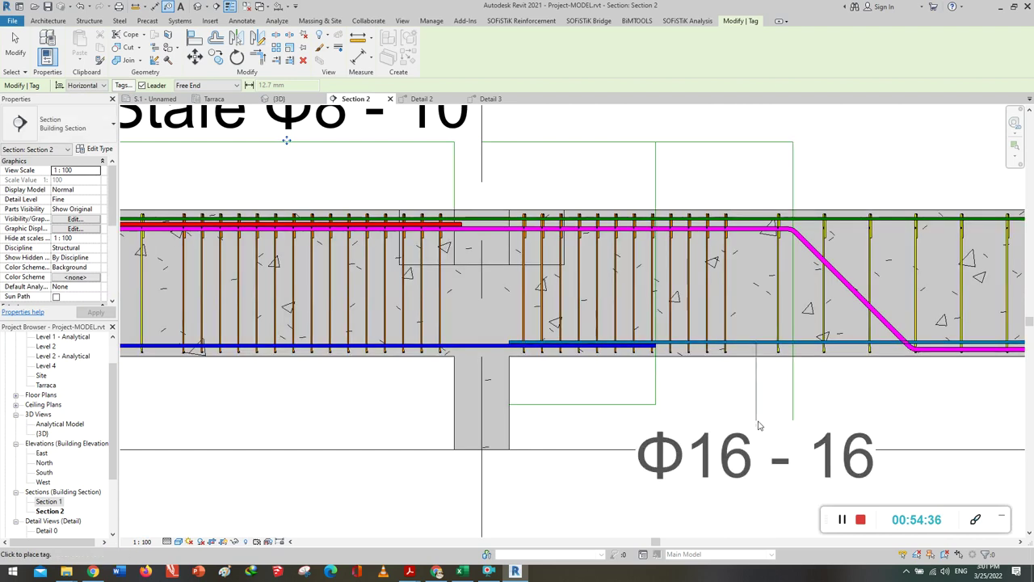
{"action": "left_click", "coordinate": [838, 424]}
Tag a mid-span stirrup Stafe Φ8 - 10 below the beam, then pick the beam for a size tag.
{"action": "scroll", "coordinate": [561, 394], "scroll_direction": "down", "scroll_amount": 2}
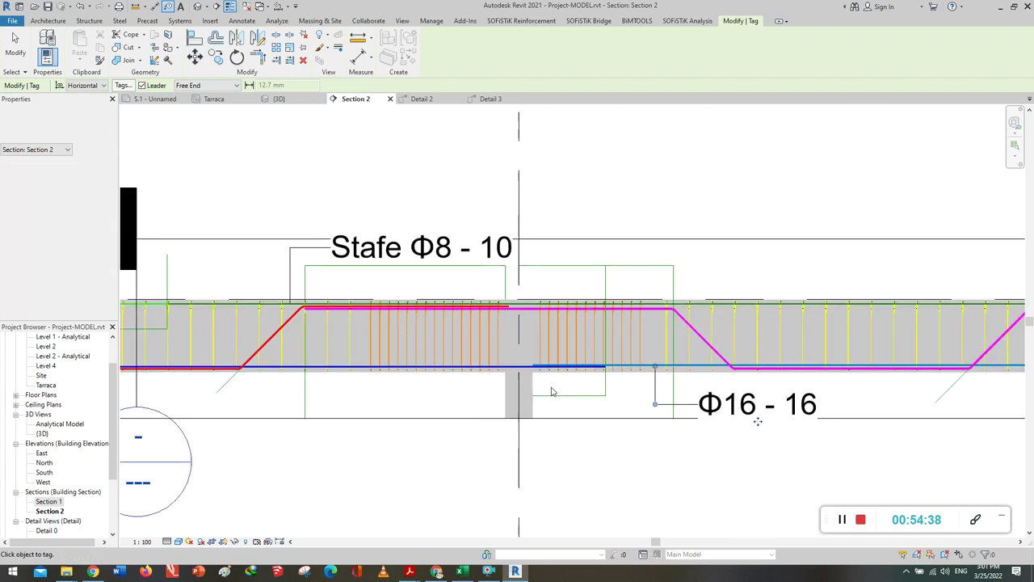
{"action": "left_click", "coordinate": [437, 354]}
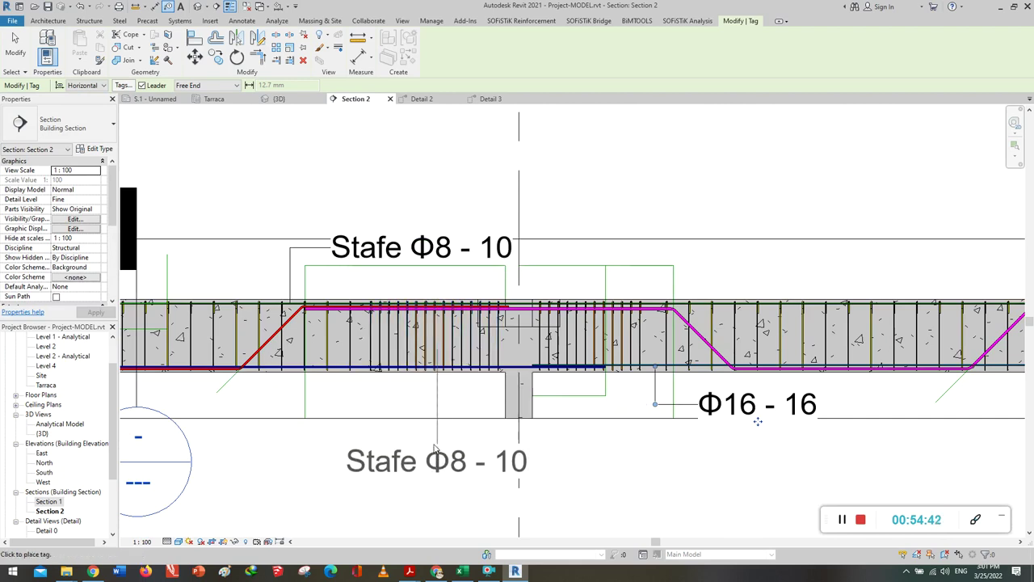
{"action": "left_click", "coordinate": [384, 447]}
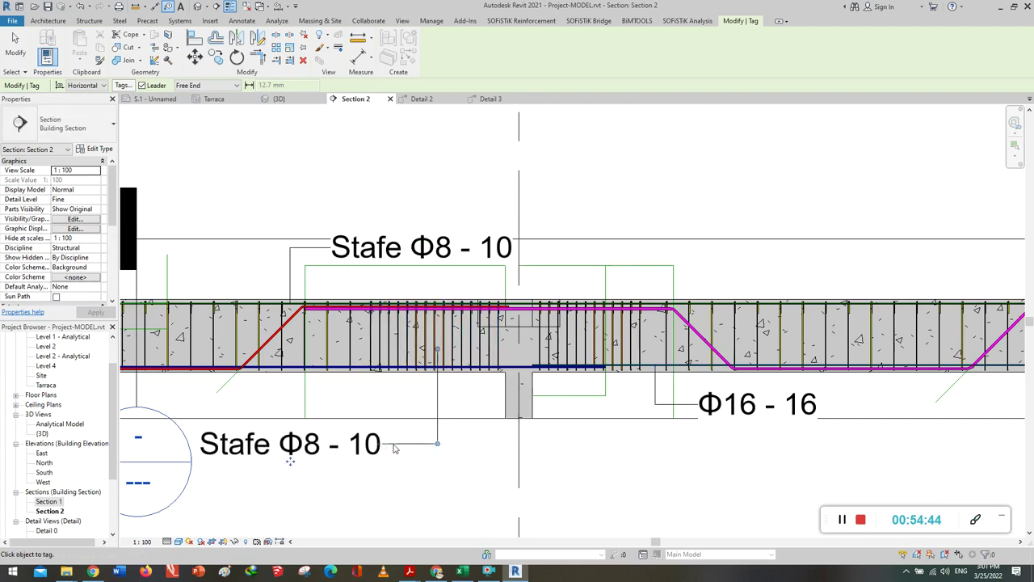
{"action": "scroll", "coordinate": [460, 434], "scroll_direction": "down", "scroll_amount": 2}
{"action": "scroll", "coordinate": [541, 419], "scroll_direction": "up", "scroll_amount": 2}
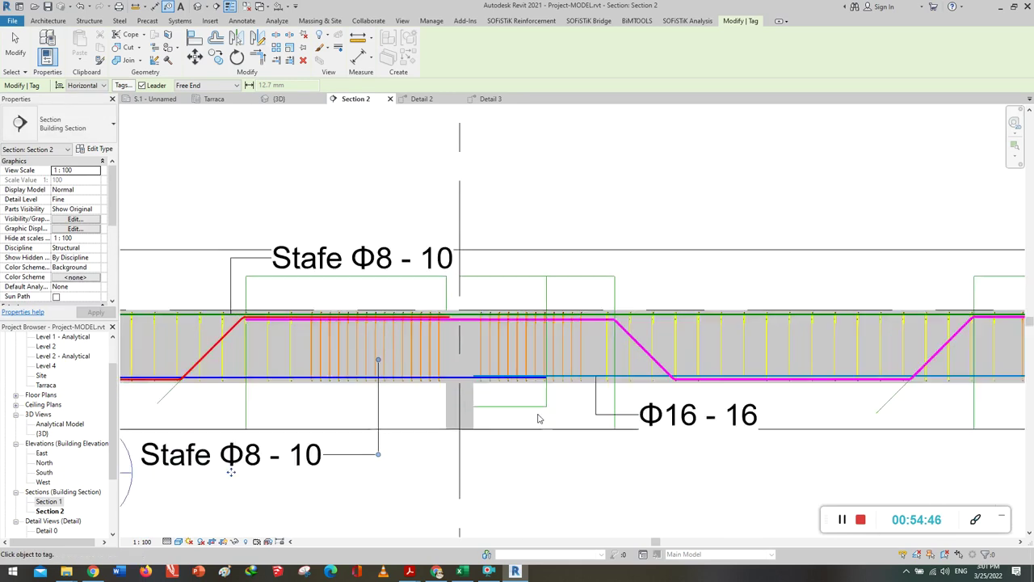
{"action": "left_click", "coordinate": [521, 364]}
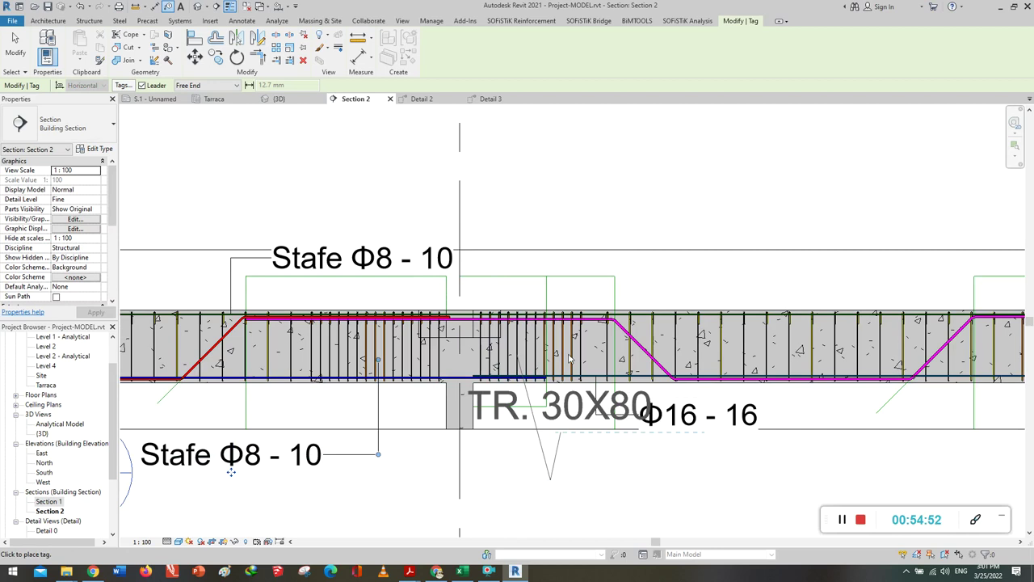
Place the TR. 30X80 beam tag below and a Stafe Φ8 - 10 tag above, then stop tagging.
{"action": "left_click", "coordinate": [569, 483]}
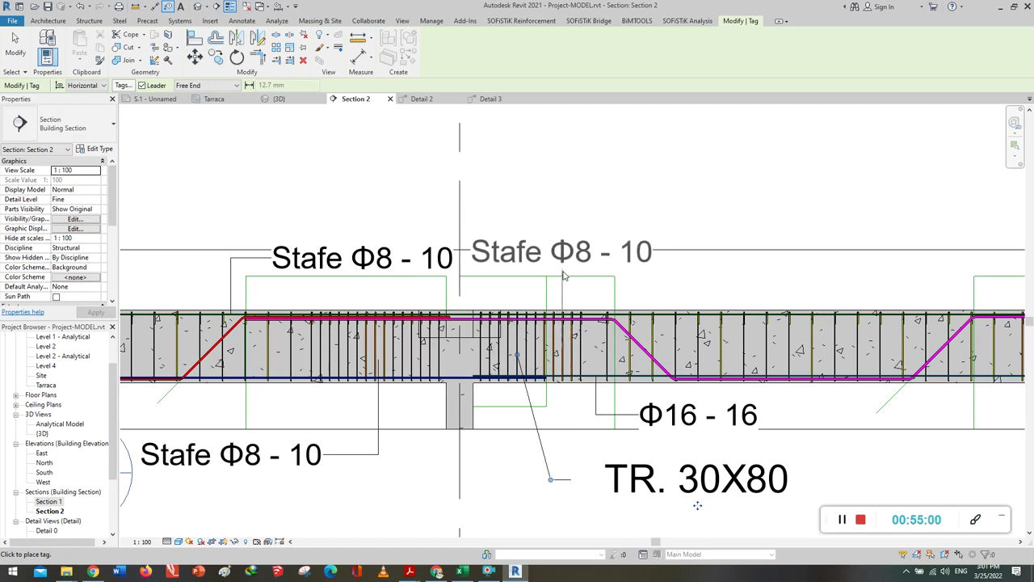
{"action": "left_click", "coordinate": [715, 287]}
{"action": "scroll", "coordinate": [356, 348], "scroll_direction": "down", "scroll_amount": 4}
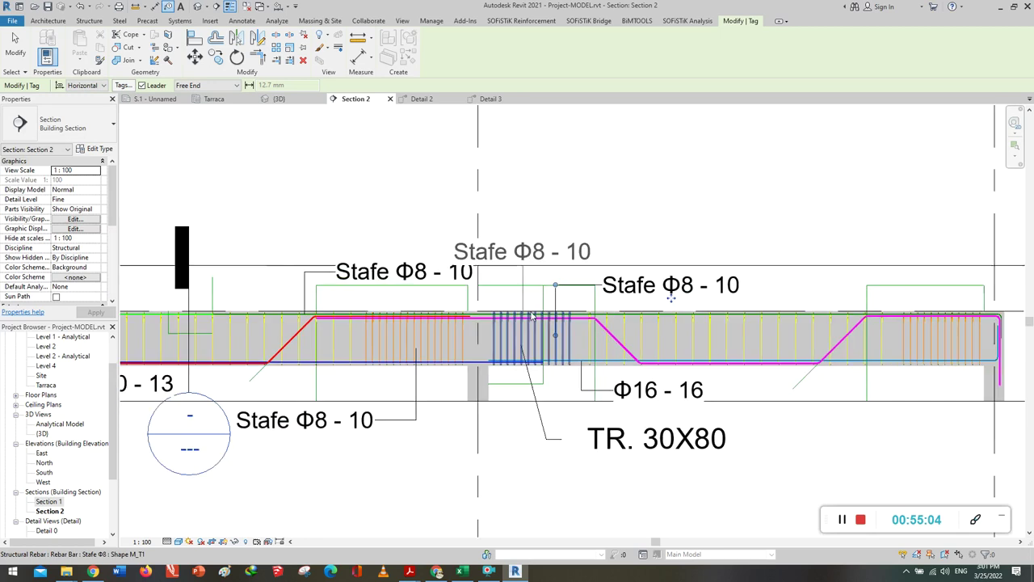
{"action": "scroll", "coordinate": [268, 347], "scroll_direction": "up", "scroll_amount": 2}
{"action": "scroll", "coordinate": [268, 347], "scroll_direction": "up", "scroll_amount": 2}
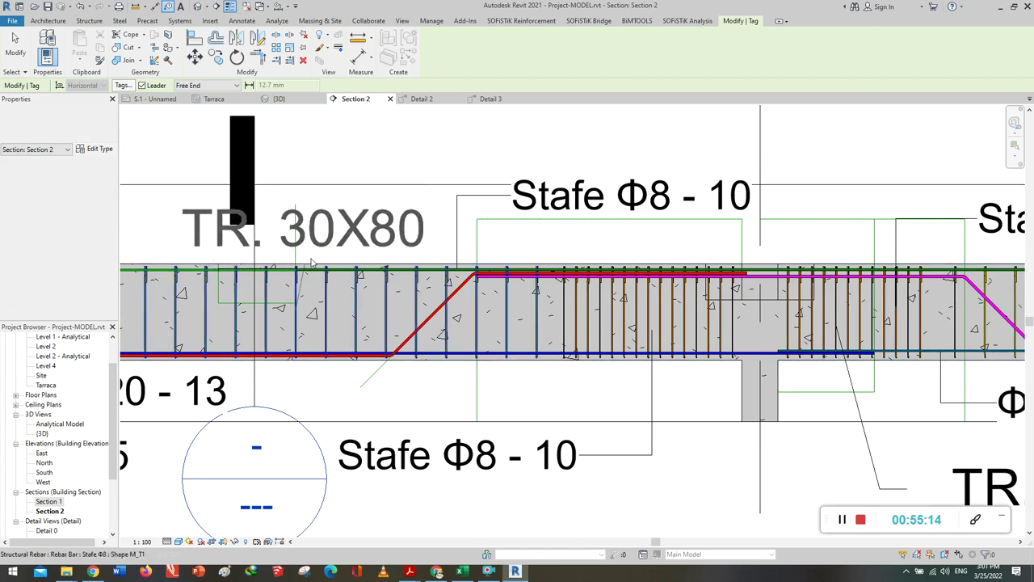
{"action": "key", "text": "Escape"}
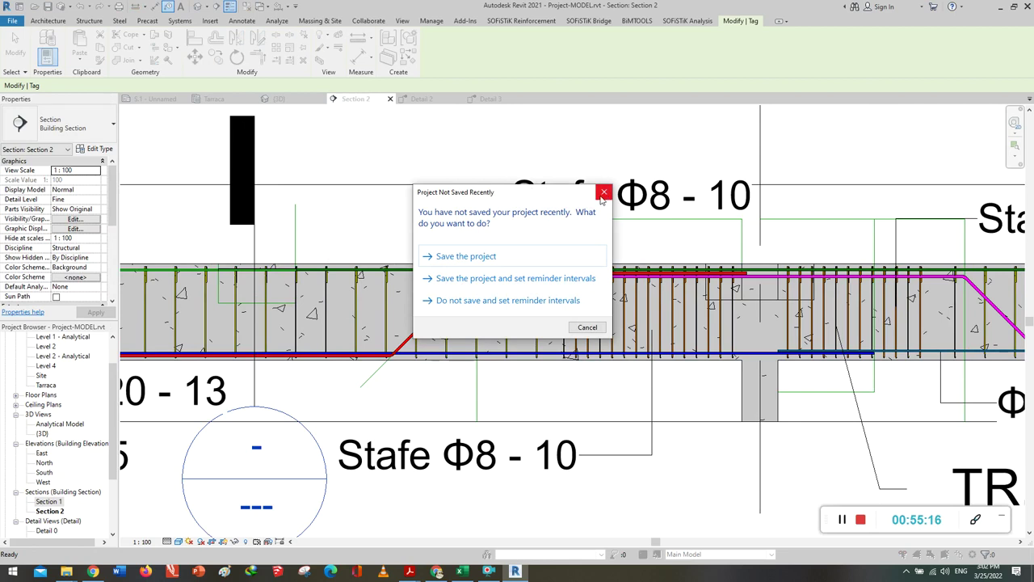
Dismiss the save reminder and tag a left-span stirrup with Stafe Φ8 - 10.
{"action": "left_click", "coordinate": [604, 195]}
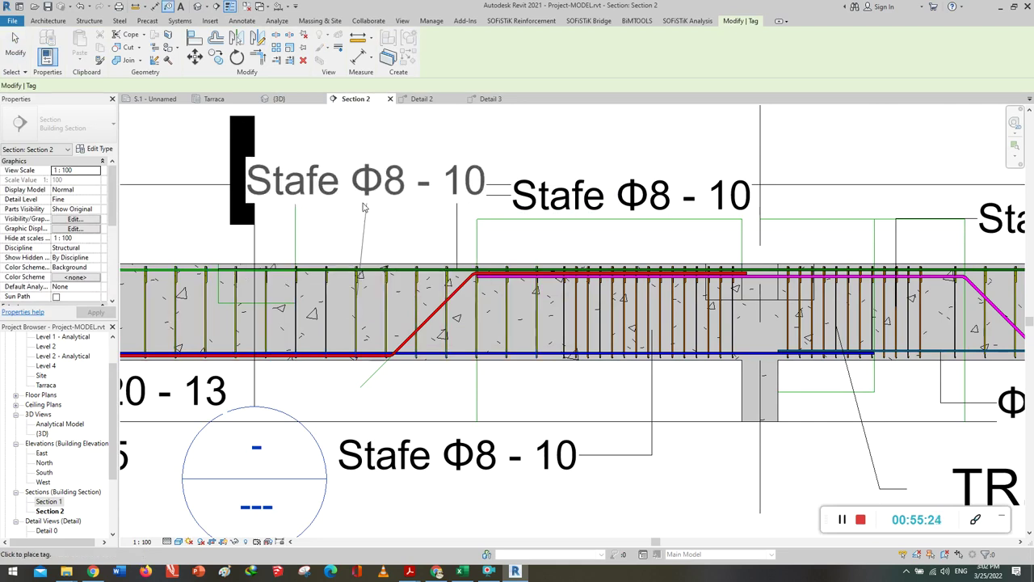
{"action": "left_click", "coordinate": [321, 209]}
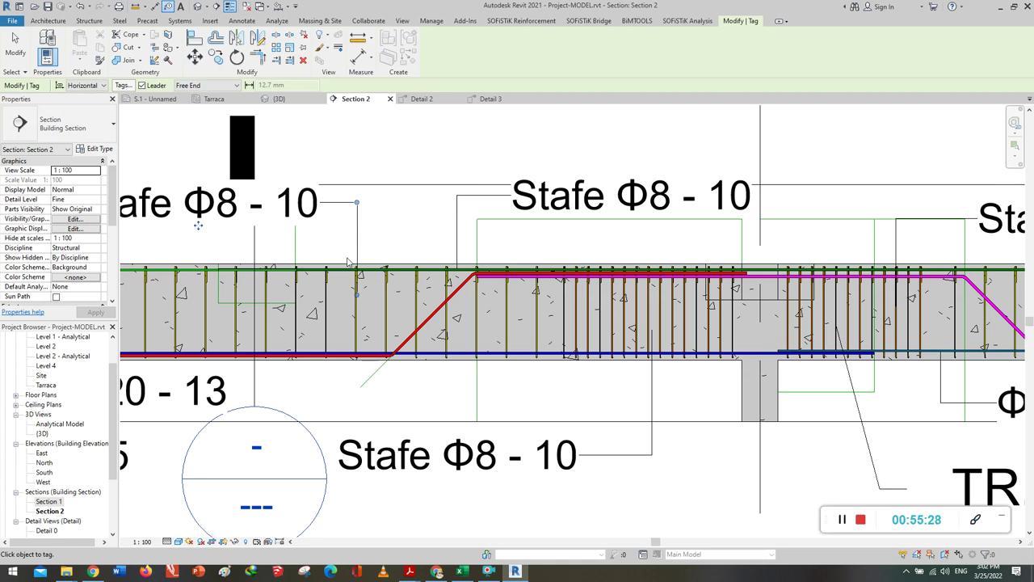
{"action": "scroll", "coordinate": [348, 261], "scroll_direction": "down", "scroll_amount": 1}
{"action": "scroll", "coordinate": [355, 291], "scroll_direction": "down", "scroll_amount": 1}
{"action": "scroll", "coordinate": [362, 322], "scroll_direction": "down", "scroll_amount": 1}
{"action": "scroll", "coordinate": [362, 323], "scroll_direction": "down", "scroll_amount": 1}
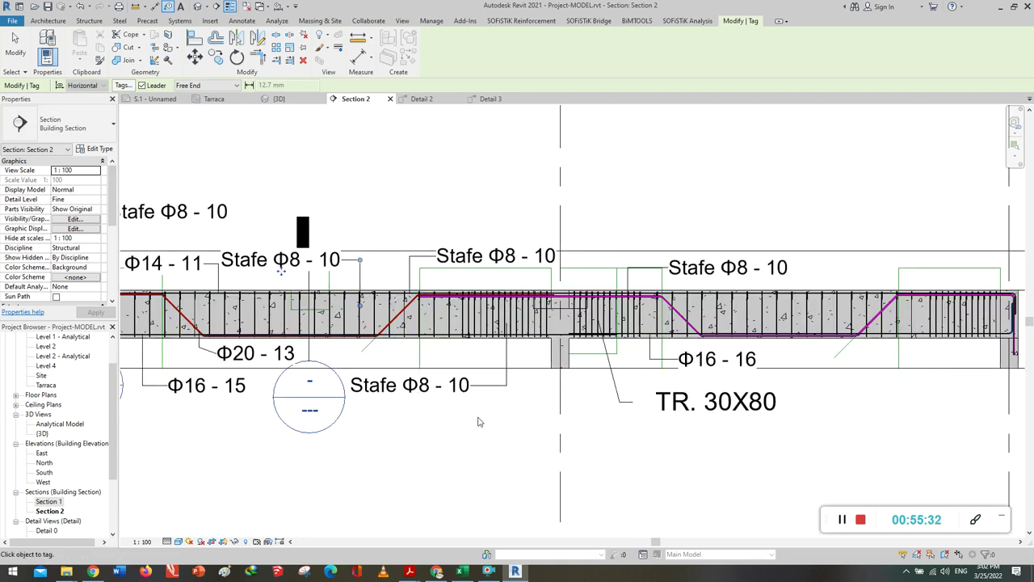
{"action": "scroll", "coordinate": [480, 423], "scroll_direction": "down", "scroll_amount": 1}
Tag a right-span stirrup with Stafe Φ8 - 10 above the beam.
{"action": "scroll", "coordinate": [740, 358], "scroll_direction": "up", "scroll_amount": 3}
{"action": "scroll", "coordinate": [741, 357], "scroll_direction": "up", "scroll_amount": 2}
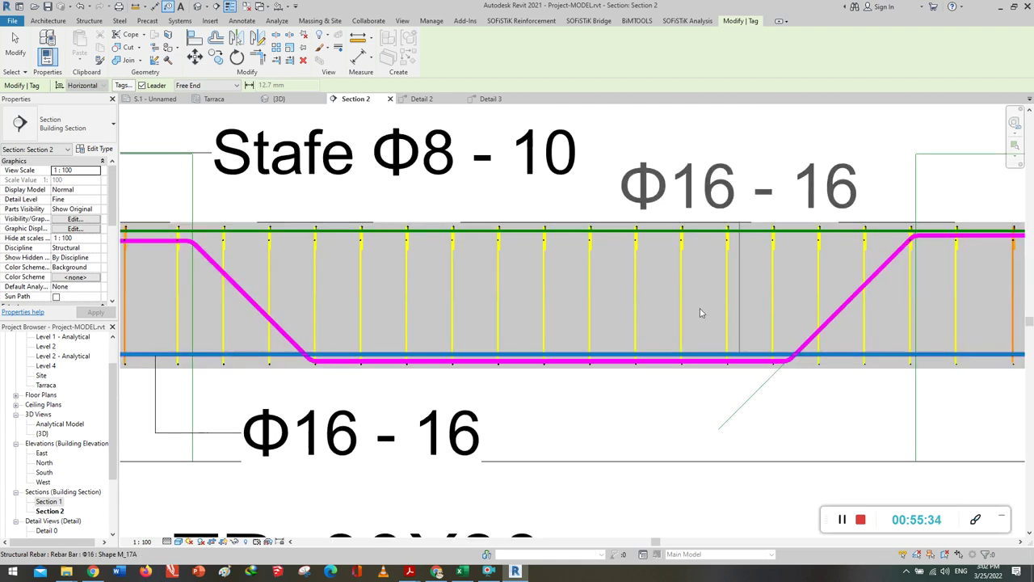
{"action": "scroll", "coordinate": [658, 342], "scroll_direction": "down", "scroll_amount": 2}
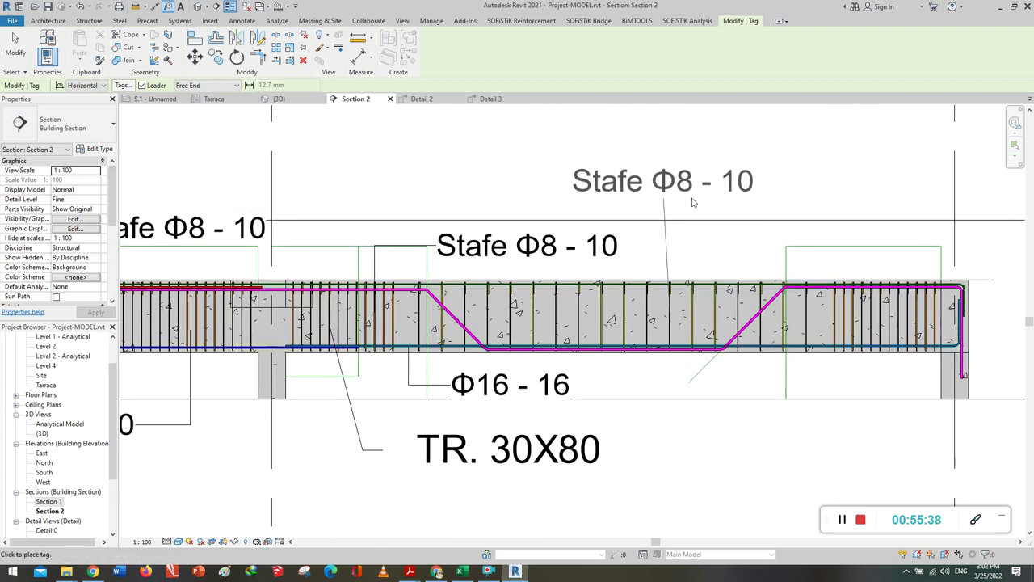
{"action": "left_click", "coordinate": [708, 201]}
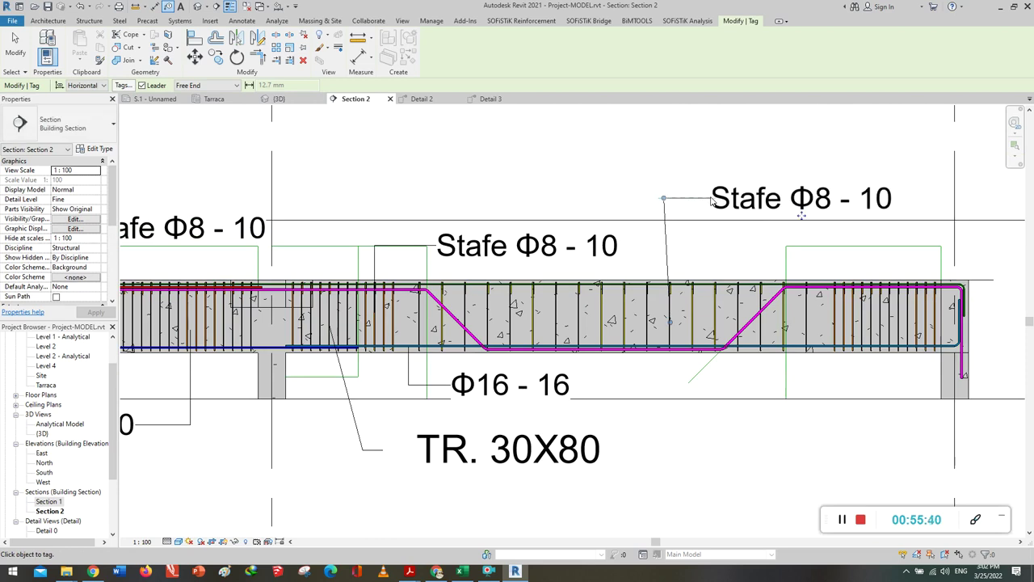
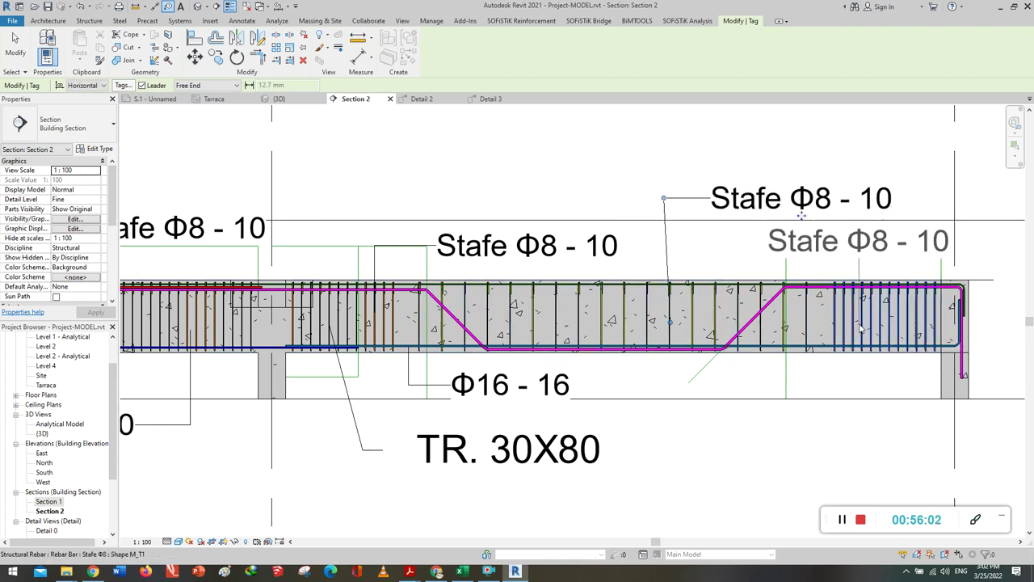
Tag the right-hand stirrups with Stafe Φ8 - 10, placed below the beam.
{"action": "left_click", "coordinate": [848, 411]}
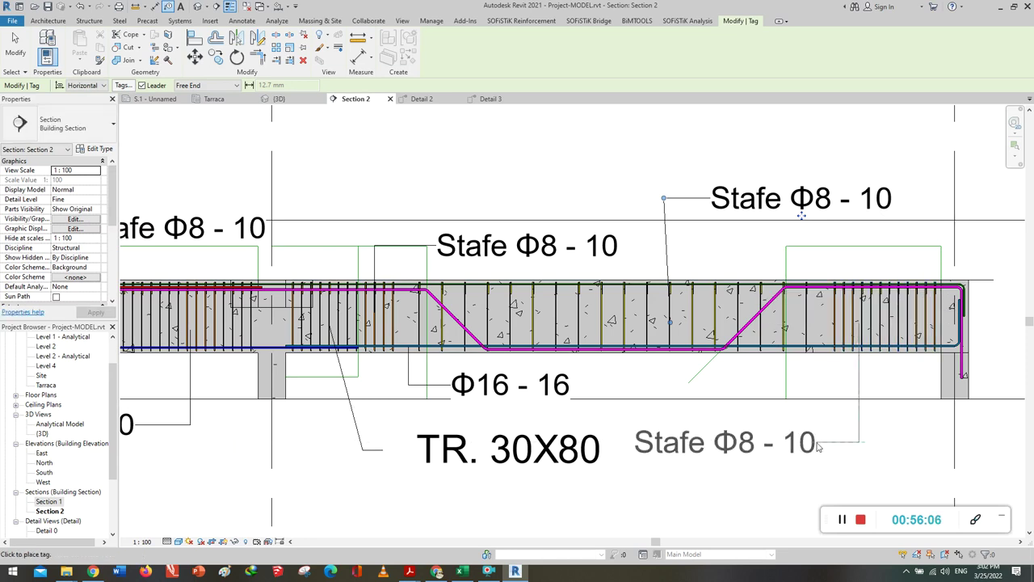
{"action": "left_click", "coordinate": [817, 447]}
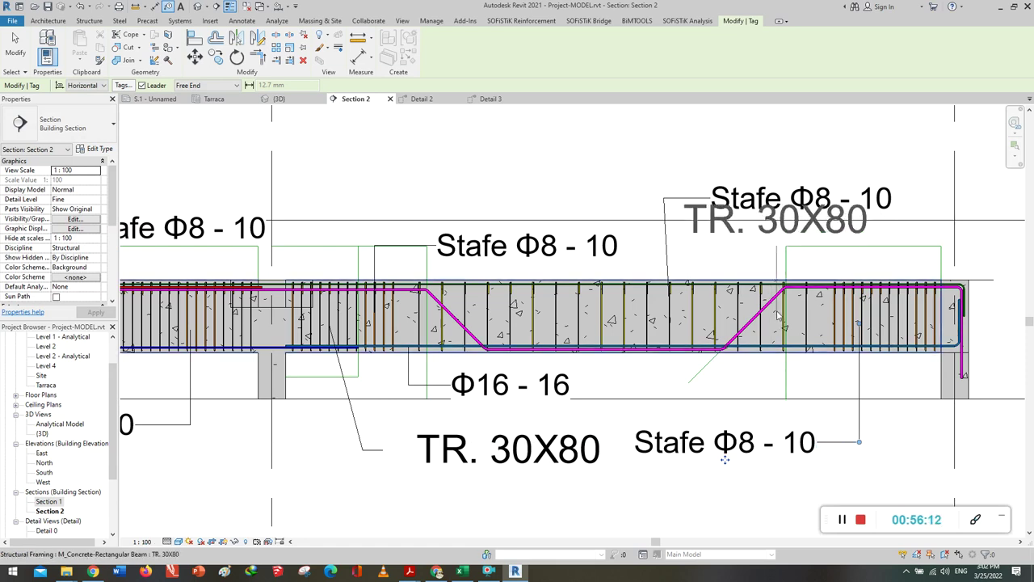
{"action": "scroll", "coordinate": [779, 325], "scroll_direction": "up", "scroll_amount": 2}
{"action": "scroll", "coordinate": [774, 315], "scroll_direction": "up", "scroll_amount": 1}
{"action": "scroll", "coordinate": [763, 293], "scroll_direction": "up", "scroll_amount": 1}
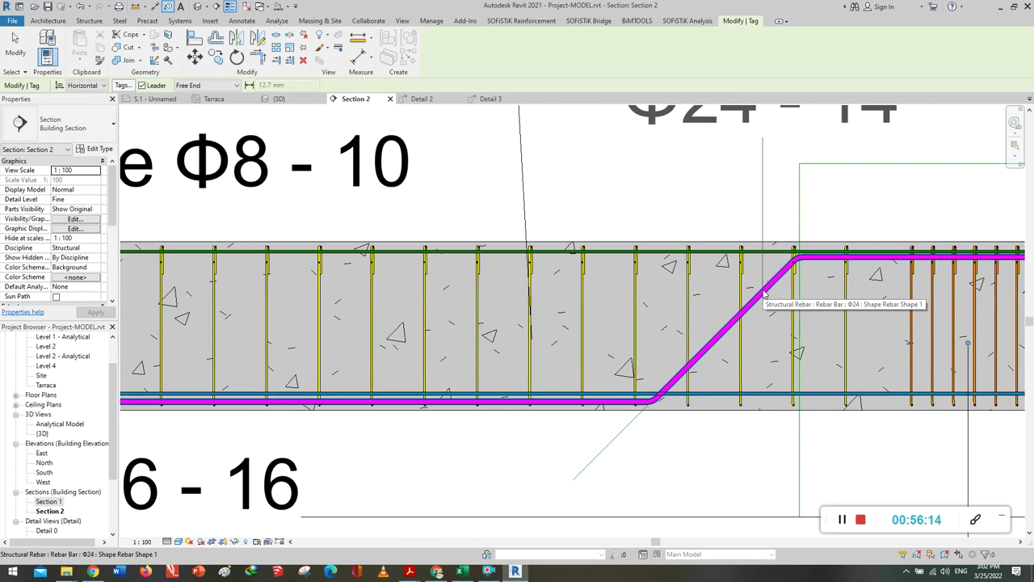
{"action": "scroll", "coordinate": [759, 290], "scroll_direction": "down", "scroll_amount": 3}
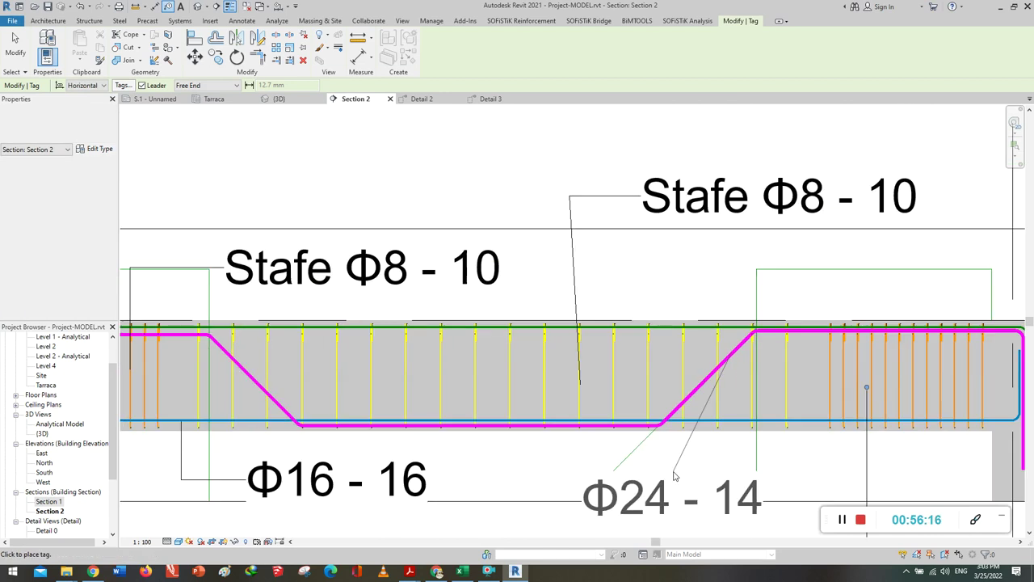
{"action": "scroll", "coordinate": [739, 288], "scroll_direction": "up", "scroll_amount": 1}
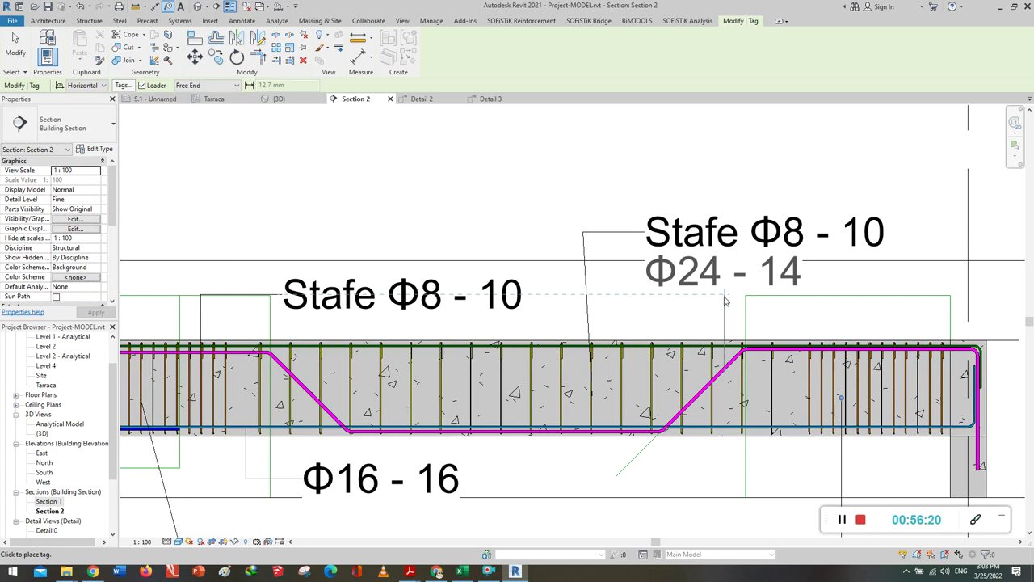
Tag the bent bar near grid D as Φ24 - 14 and finish tagging.
{"action": "left_click", "coordinate": [781, 299]}
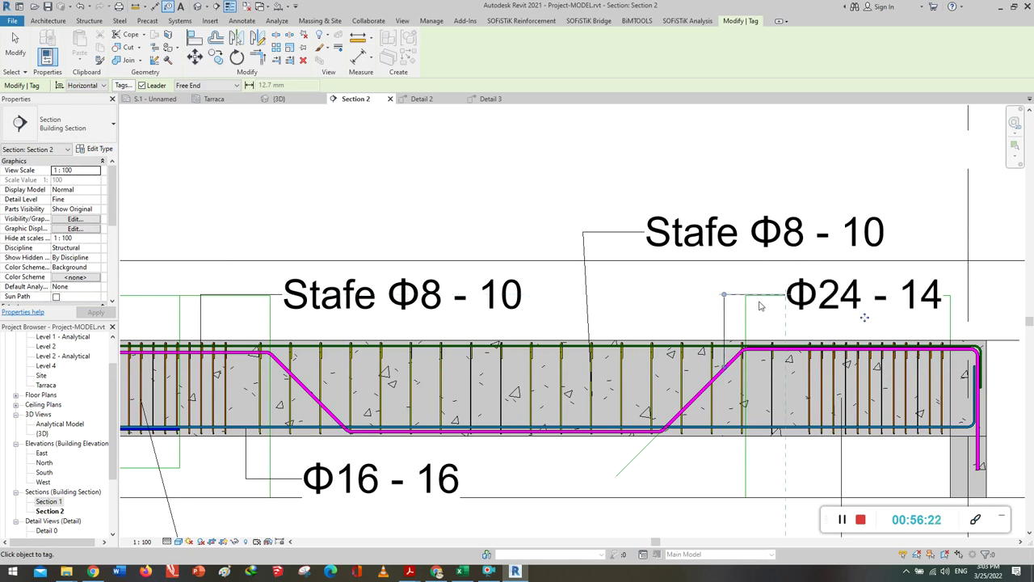
{"action": "scroll", "coordinate": [717, 317], "scroll_direction": "down", "scroll_amount": 1}
{"action": "scroll", "coordinate": [720, 314], "scroll_direction": "down", "scroll_amount": 1}
{"action": "scroll", "coordinate": [726, 311], "scroll_direction": "down", "scroll_amount": 1}
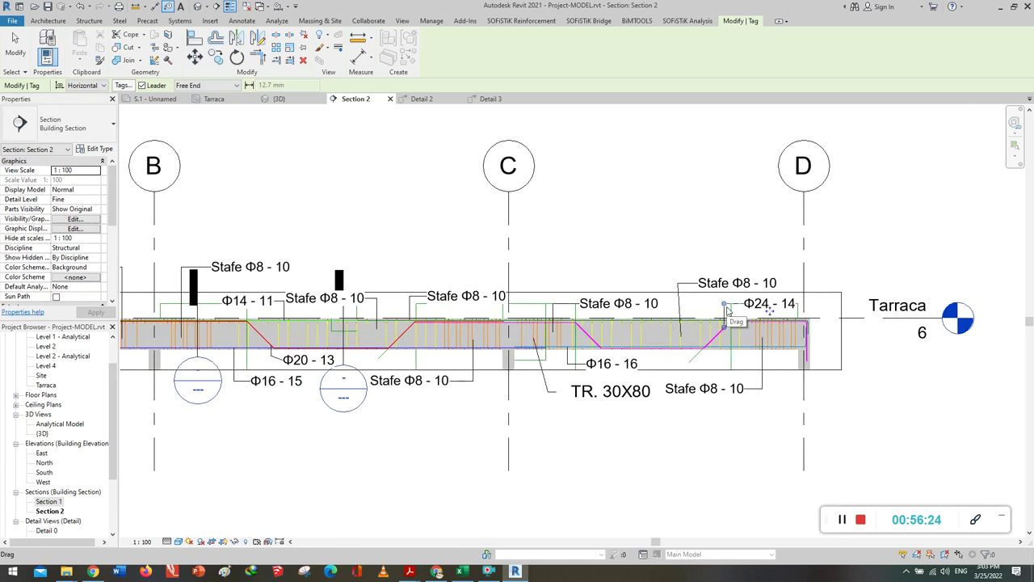
{"action": "scroll", "coordinate": [727, 310], "scroll_direction": "down", "scroll_amount": 1}
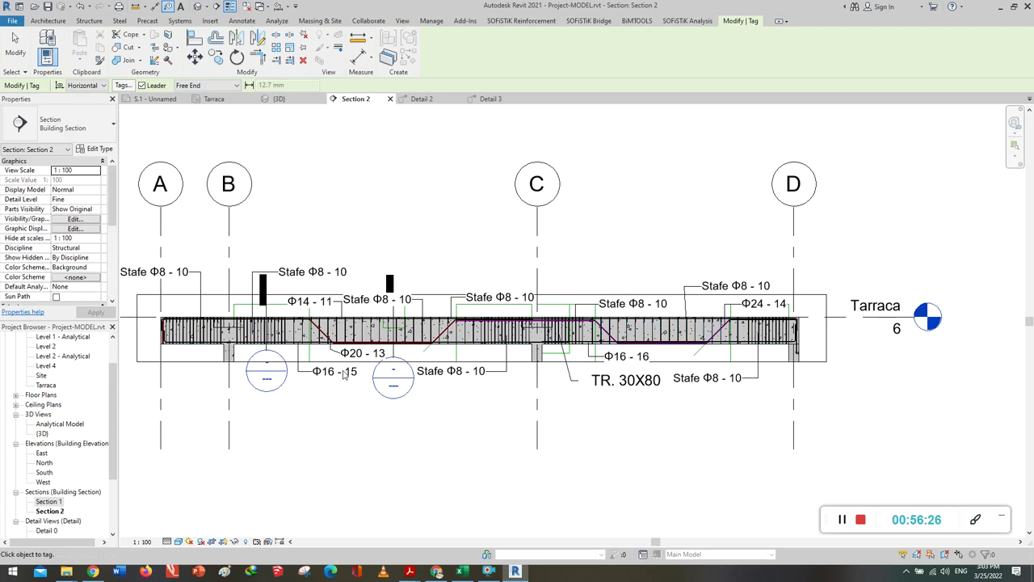
{"action": "key", "text": "Escape"}
{"action": "key", "text": "Escape"}
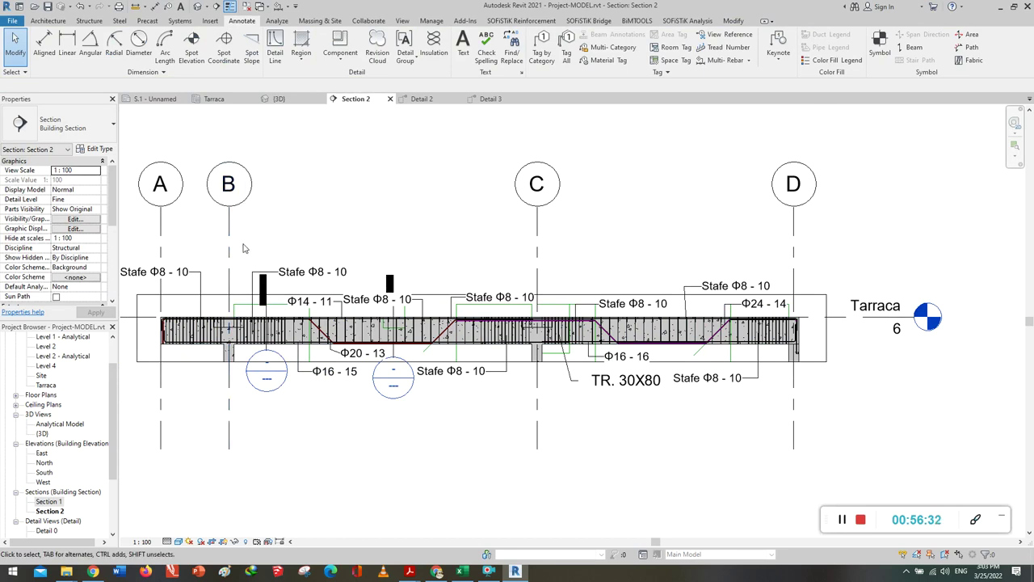
Select every rebar tag on the Section 2 beam, from Stafe Φ8 - 10 to Φ16 - 16.
{"action": "left_click", "coordinate": [217, 280]}
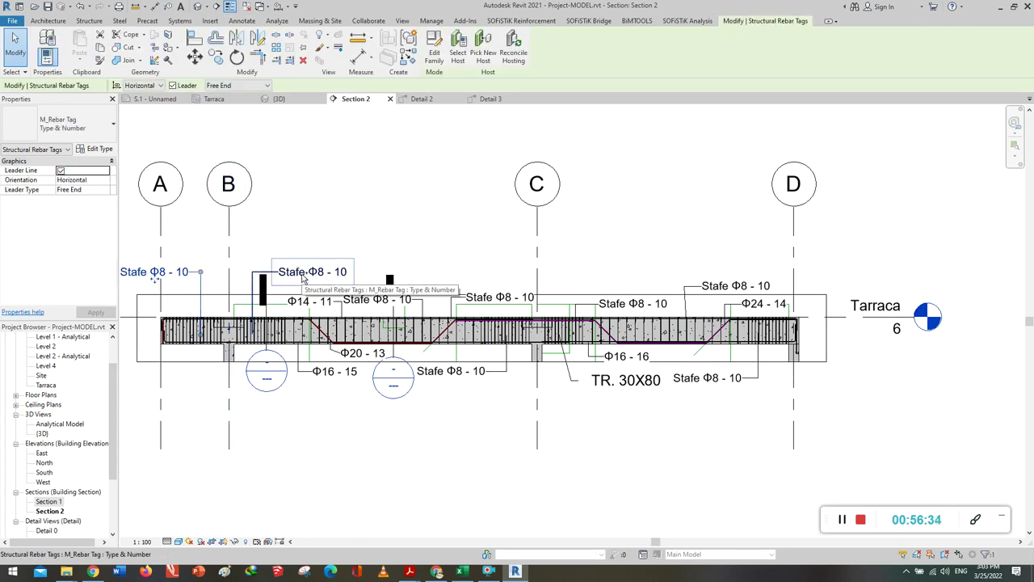
{"action": "left_click", "coordinate": [315, 304], "text": "ctrl"}
{"action": "left_click", "coordinate": [333, 372], "text": "ctrl"}
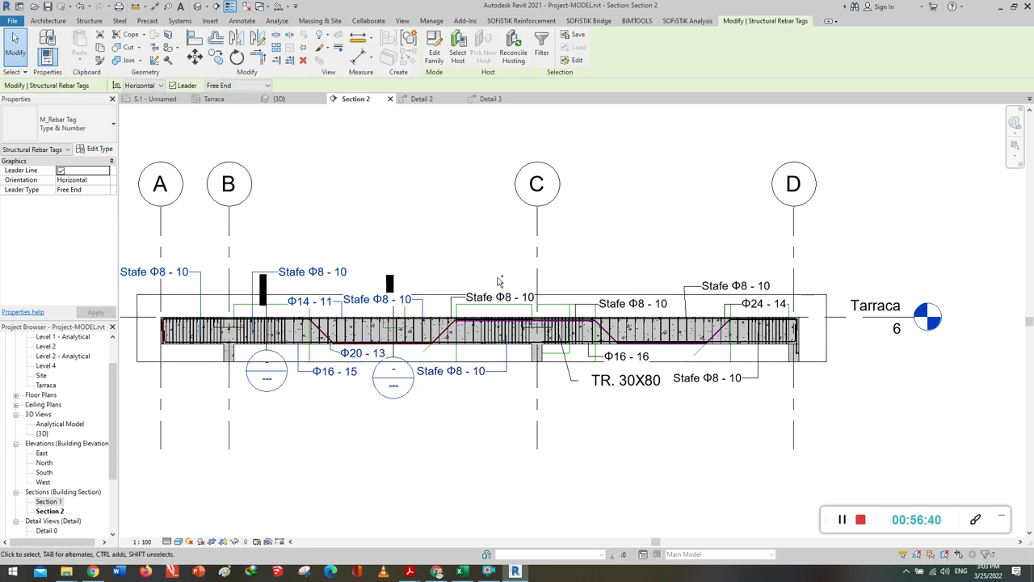
{"action": "left_click_drag", "start_coordinate": [538, 296], "coordinate": [543, 296]}
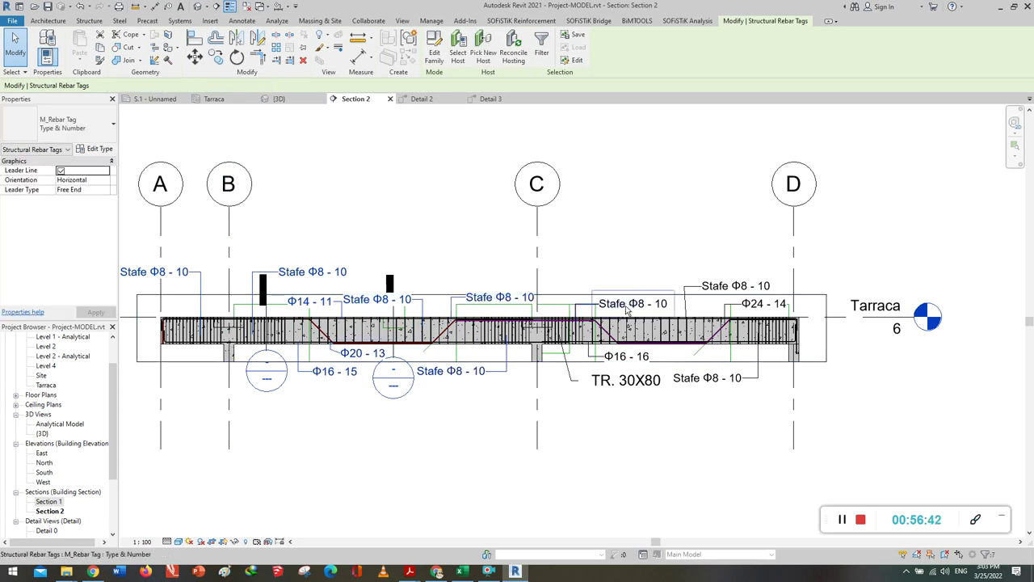
{"action": "left_click", "coordinate": [749, 286]}
{"action": "left_click", "coordinate": [753, 303]}
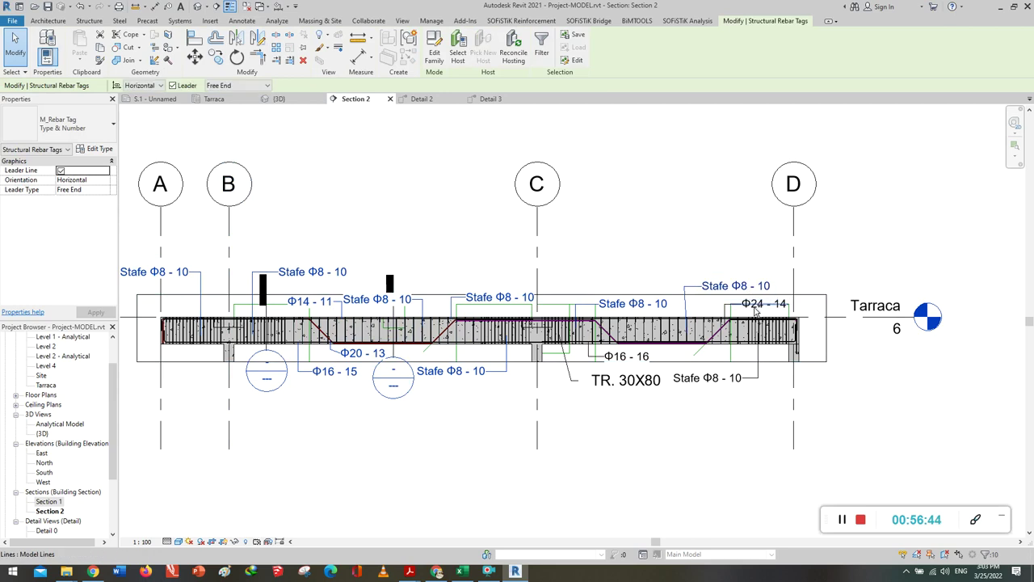
{"action": "key", "text": "Escape"}
{"action": "left_click", "coordinate": [719, 380]}
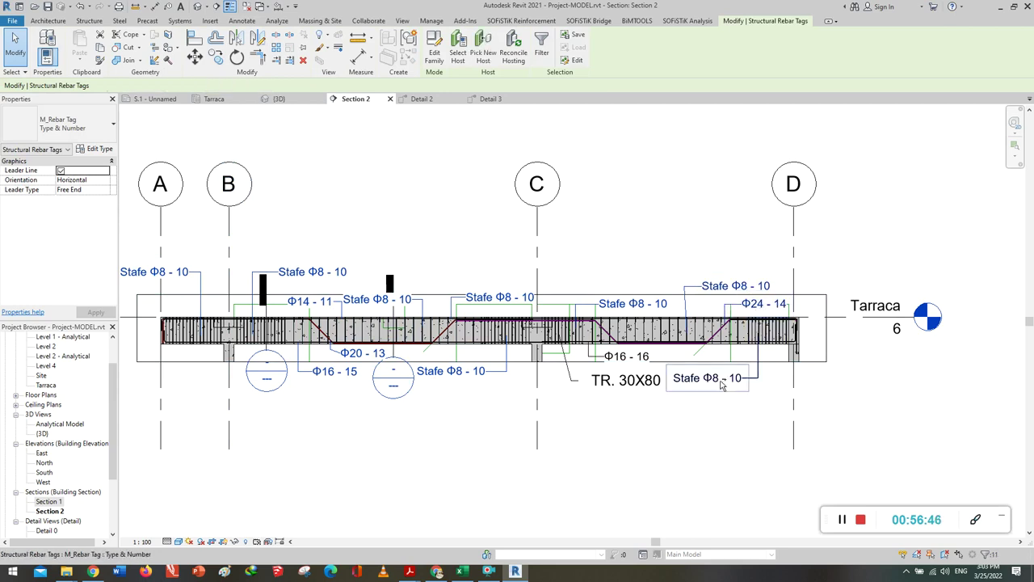
{"action": "left_click", "coordinate": [634, 378]}
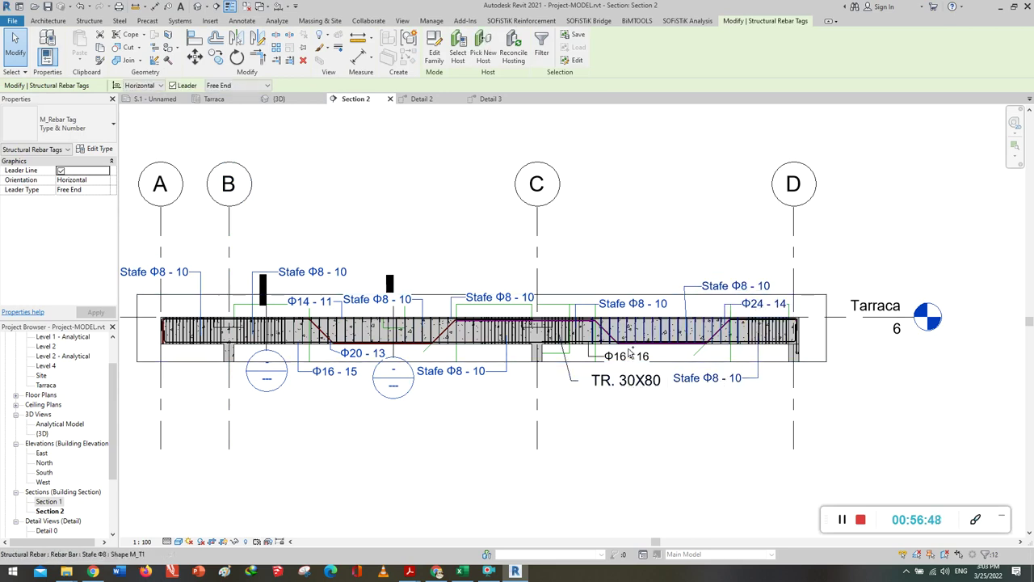
{"action": "left_click", "coordinate": [632, 357]}
{"action": "left_click", "coordinate": [631, 356]}
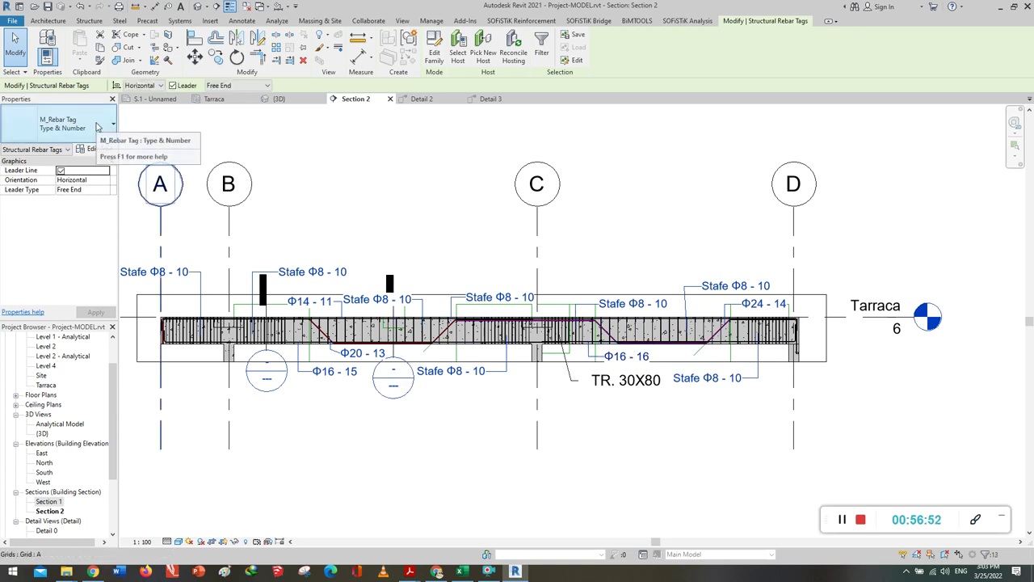
{"action": "left_click", "coordinate": [96, 126]}
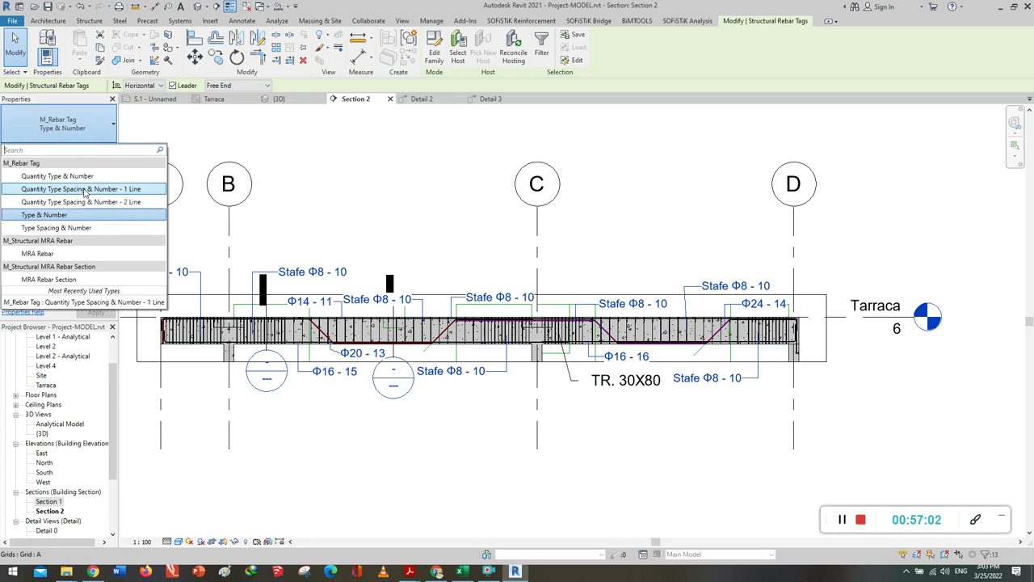
Apply Quantity Type Spacing & Number - 1 Line to the tags and set the scale to 1 : 50.
{"action": "left_click", "coordinate": [85, 189]}
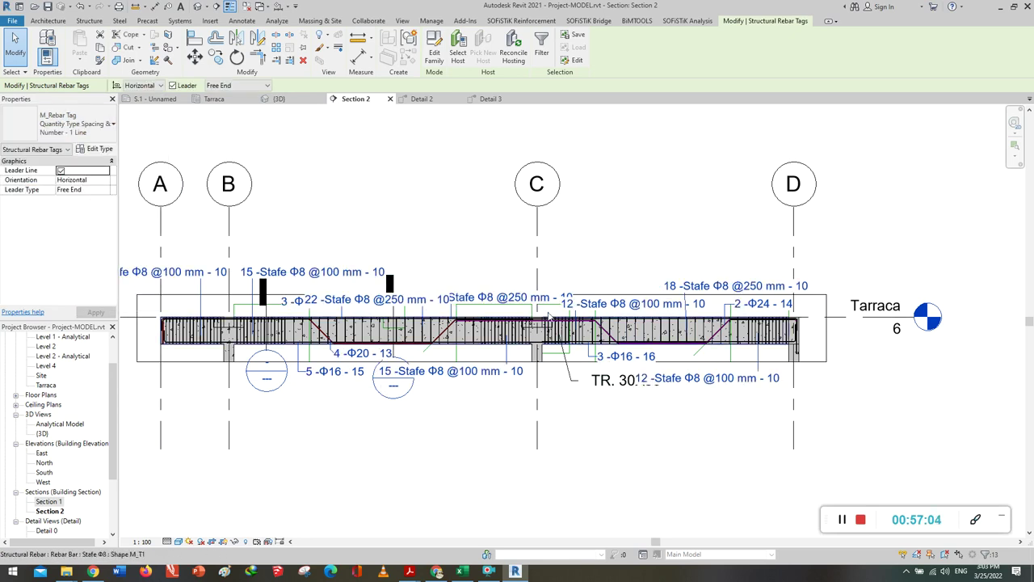
{"action": "scroll", "coordinate": [318, 341], "scroll_direction": "up", "scroll_amount": 2}
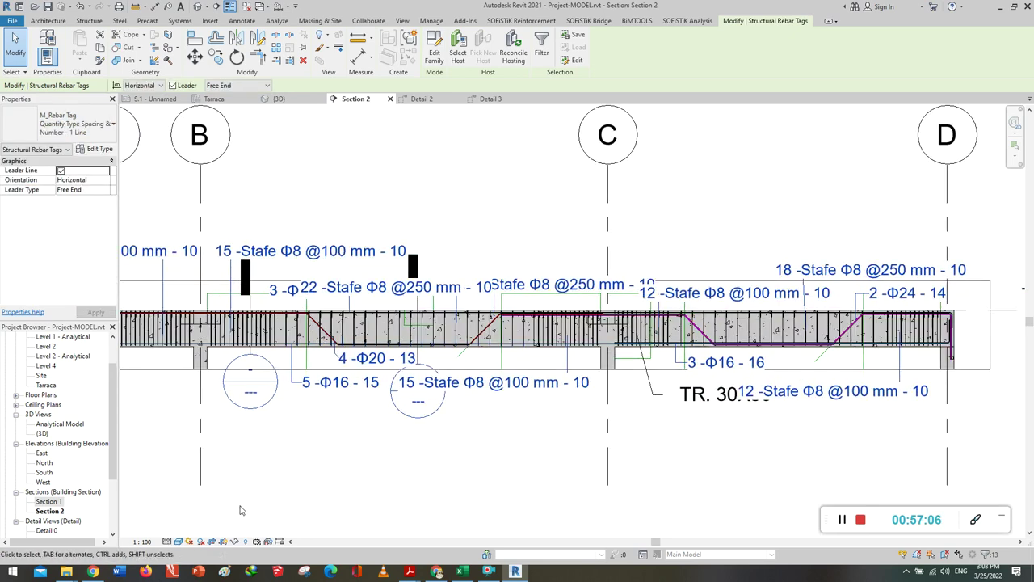
{"action": "left_click", "coordinate": [143, 541]}
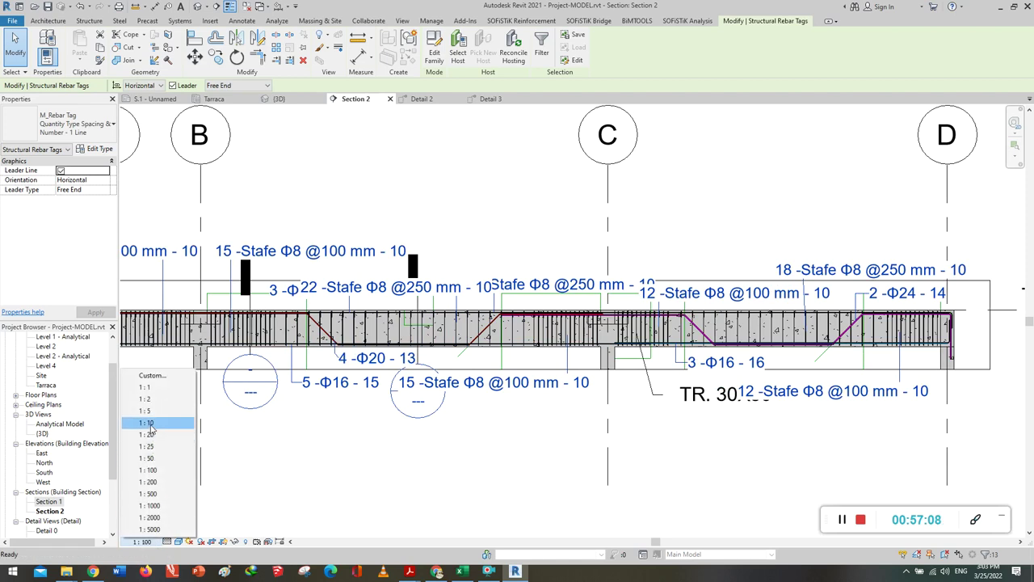
{"action": "left_click", "coordinate": [150, 458]}
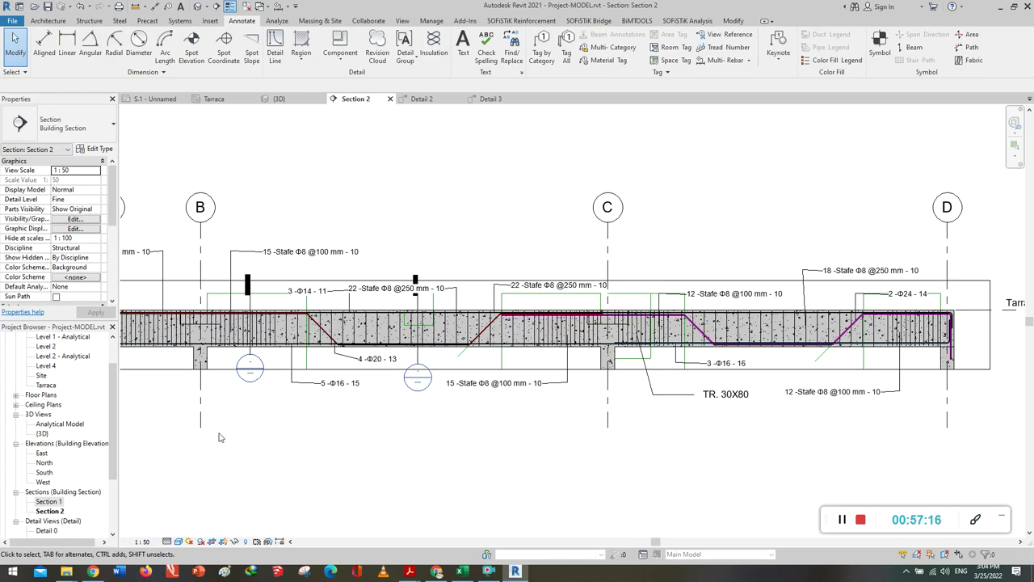
Pan to bring grid A into view, then open the Detail 2 cross-section.
{"action": "scroll", "coordinate": [360, 443], "scroll_direction": "up", "scroll_amount": 1}
{"action": "middle_click_drag", "start_coordinate": [360, 443], "coordinate": [460, 440]}
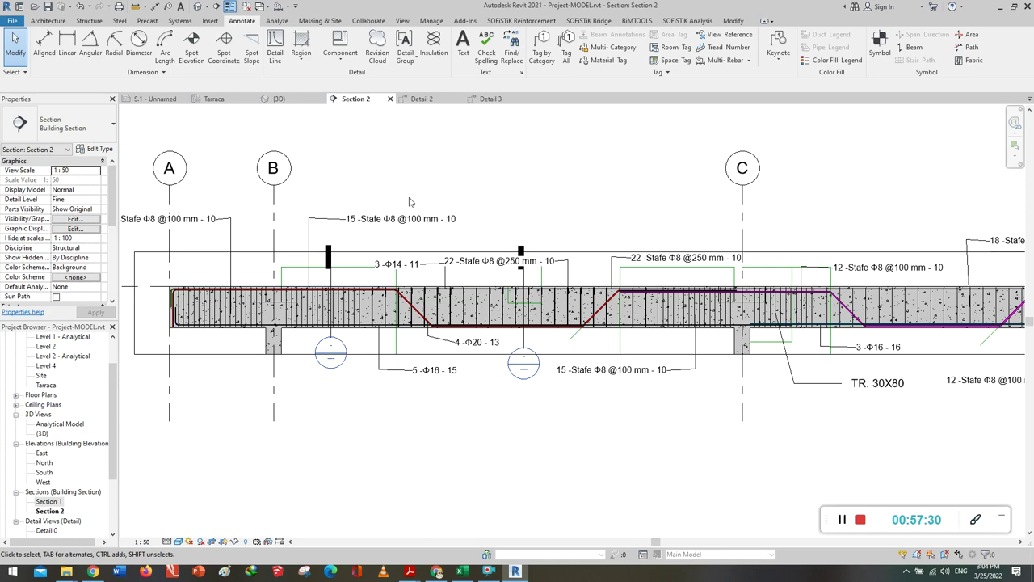
{"action": "left_click", "coordinate": [416, 98]}
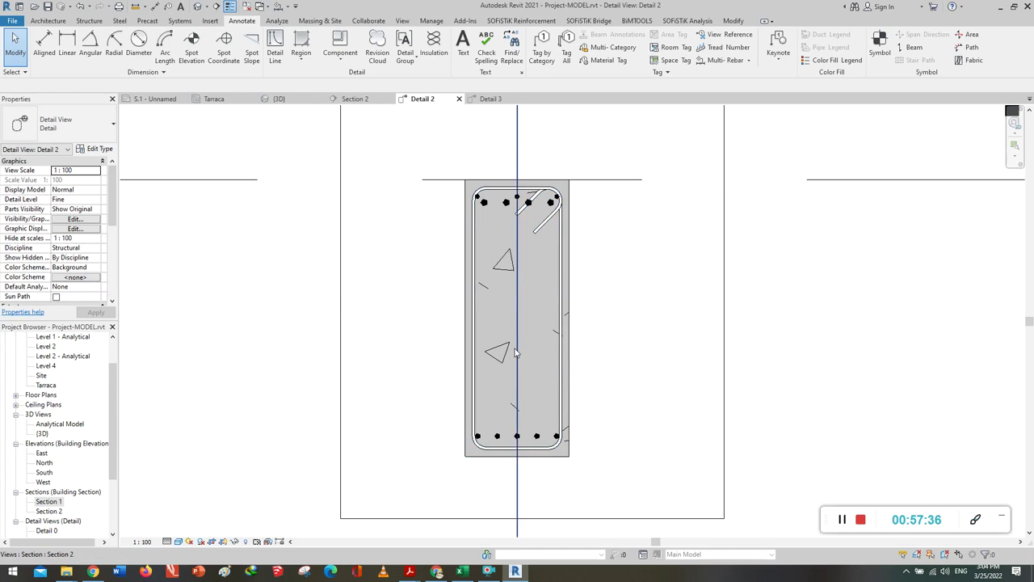
{"action": "scroll", "coordinate": [556, 194], "scroll_direction": "up", "scroll_amount": 2}
{"action": "scroll", "coordinate": [544, 198], "scroll_direction": "up", "scroll_amount": 1}
{"action": "scroll", "coordinate": [544, 199], "scroll_direction": "up", "scroll_amount": 1}
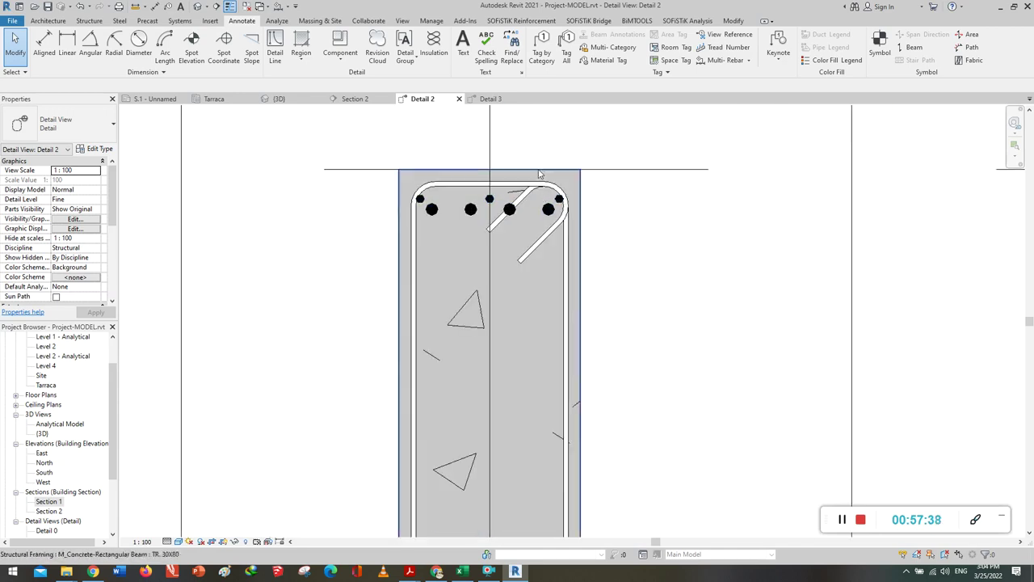
{"action": "middle_click_drag", "start_coordinate": [534, 157], "coordinate": [536, 196]}
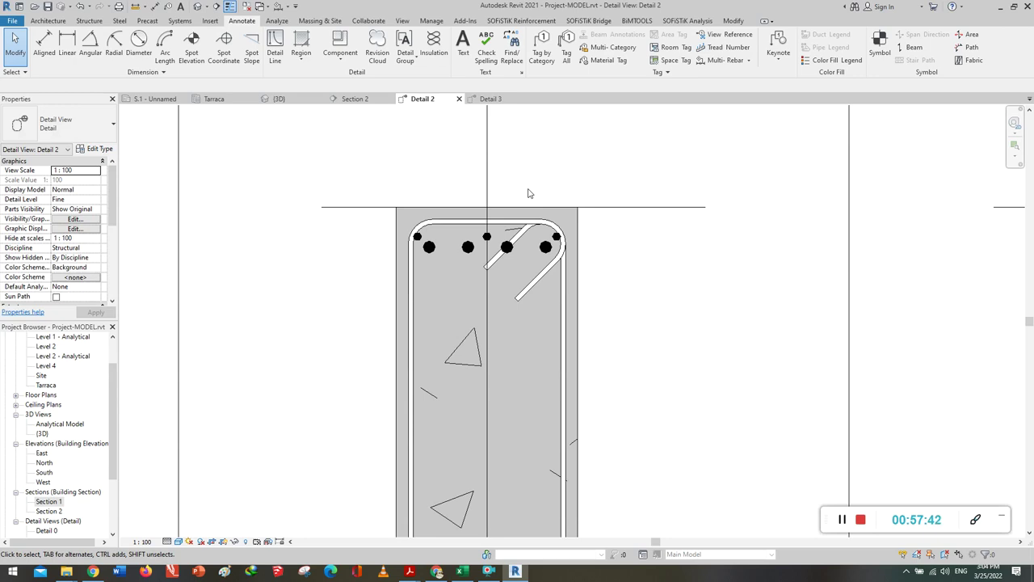
{"action": "scroll", "coordinate": [840, 520], "scroll_direction": "down", "scroll_amount": 1}
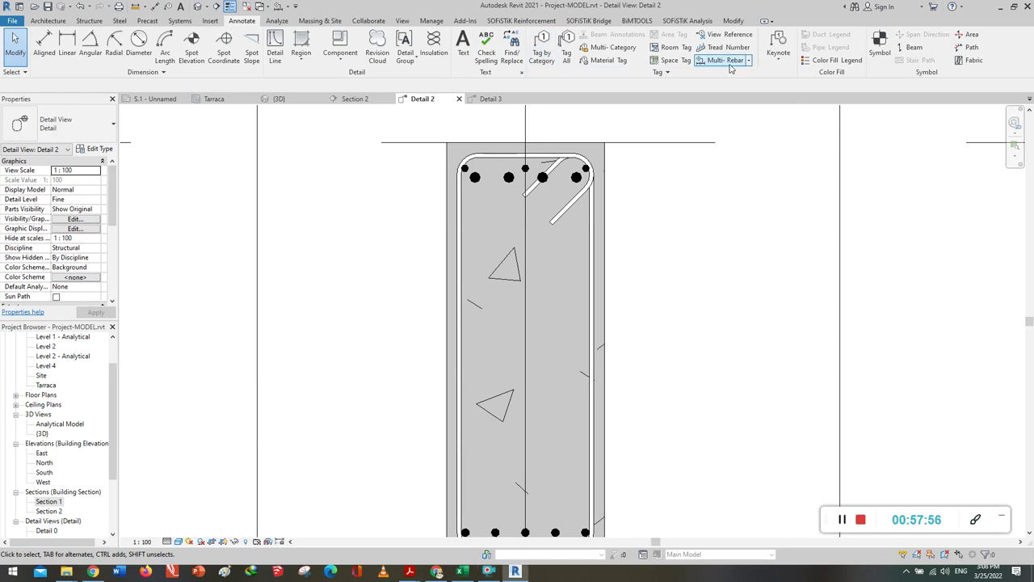
Start a Multi-Rebar annotation and pick the top row of bars in Detail 2.
{"action": "left_click", "coordinate": [730, 64]}
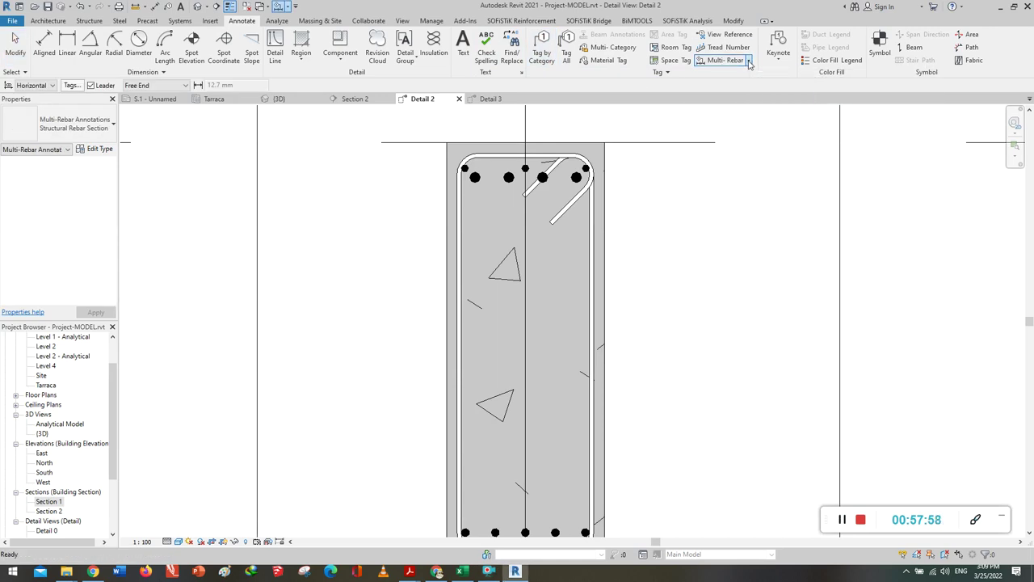
{"action": "left_click", "coordinate": [748, 62]}
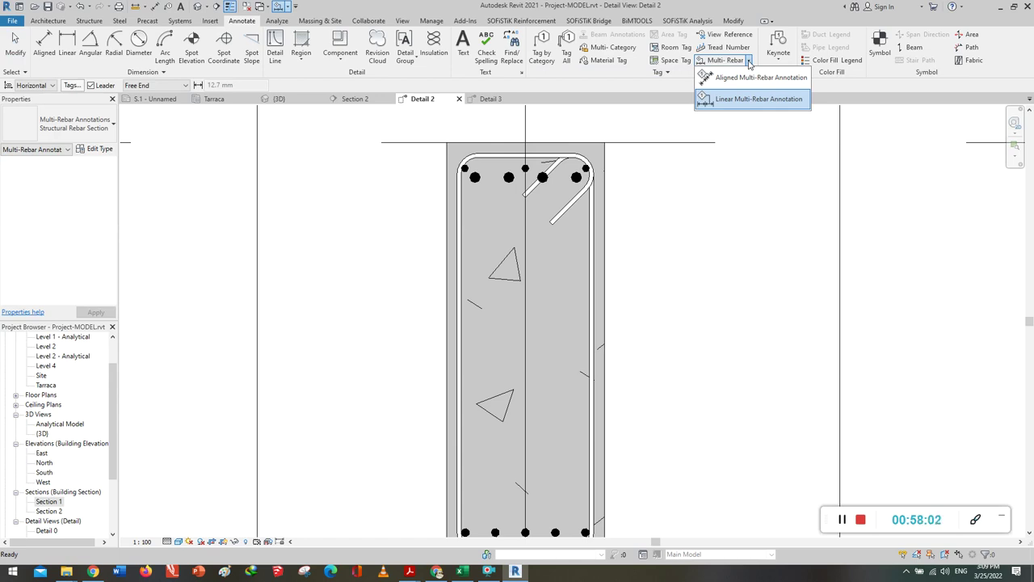
{"action": "left_click", "coordinate": [749, 63]}
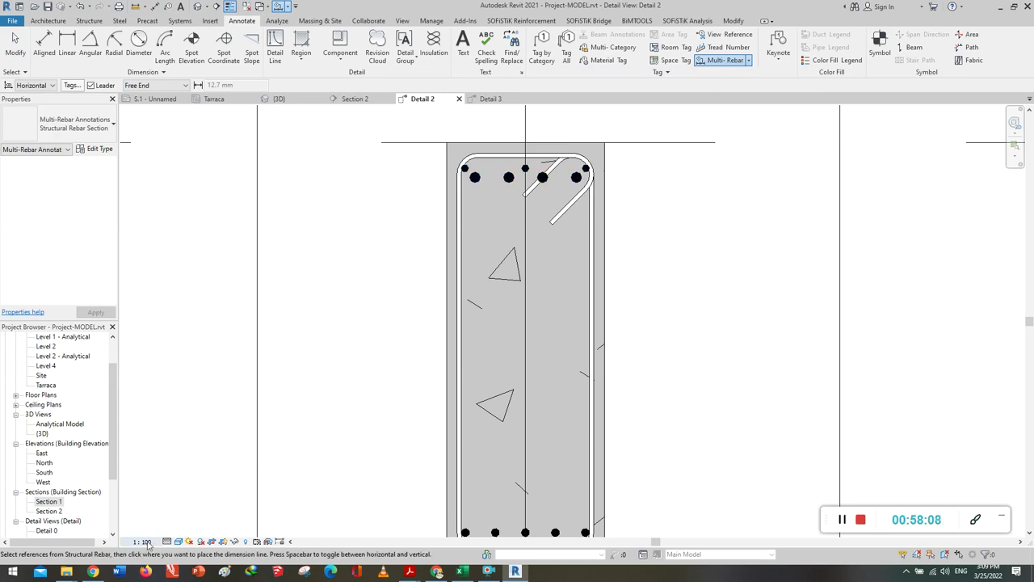
{"action": "scroll", "coordinate": [557, 447], "scroll_direction": "down", "scroll_amount": 2}
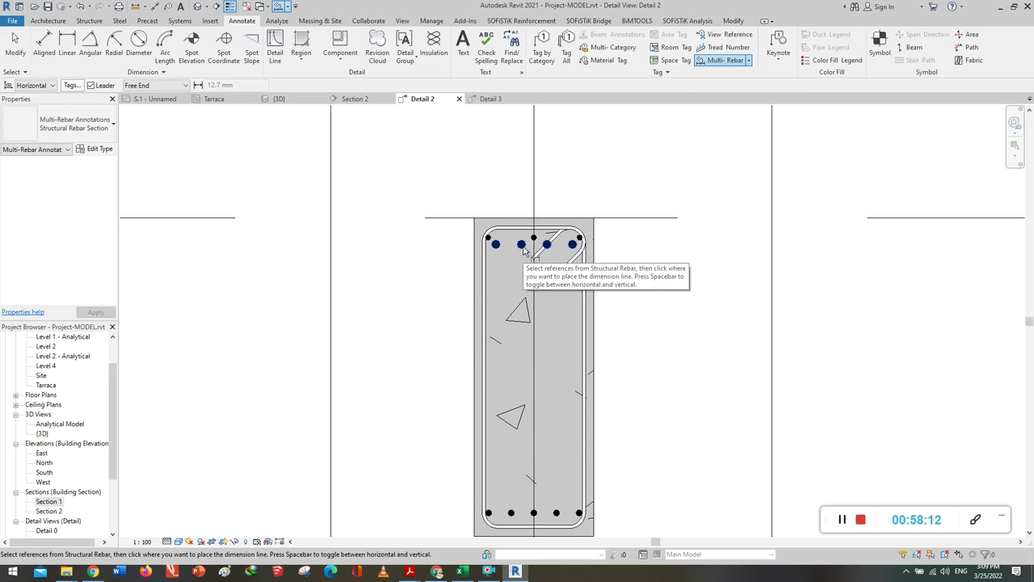
{"action": "left_click", "coordinate": [523, 251]}
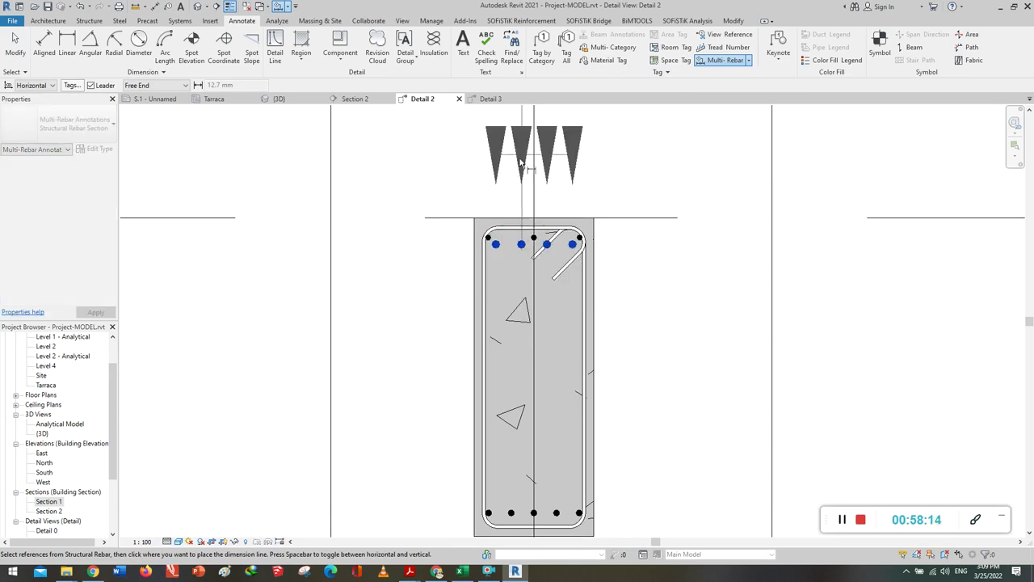
{"action": "scroll", "coordinate": [490, 378], "scroll_direction": "down", "scroll_amount": 1}
{"action": "scroll", "coordinate": [490, 378], "scroll_direction": "down", "scroll_amount": 1}
{"action": "scroll", "coordinate": [513, 243], "scroll_direction": "up", "scroll_amount": 1}
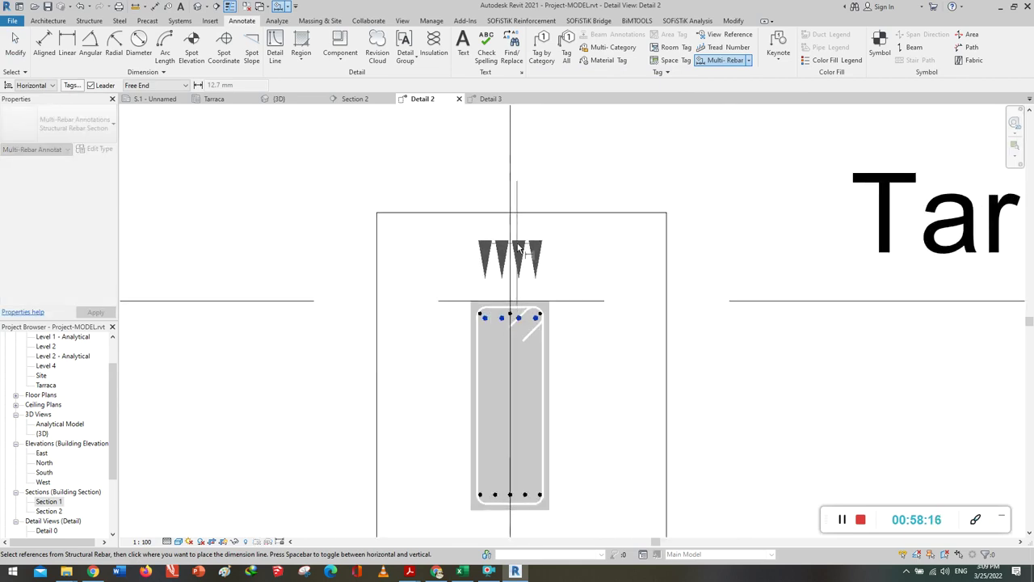
{"action": "scroll", "coordinate": [519, 220], "scroll_direction": "up", "scroll_amount": 1}
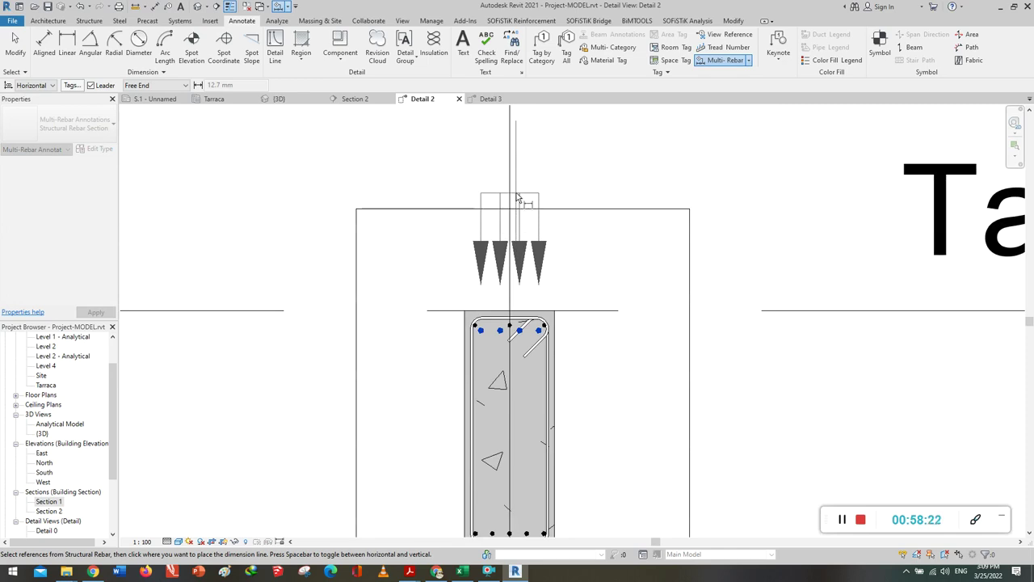
{"action": "scroll", "coordinate": [517, 200], "scroll_direction": "up", "scroll_amount": 1}
{"action": "scroll", "coordinate": [514, 205], "scroll_direction": "up", "scroll_amount": 1}
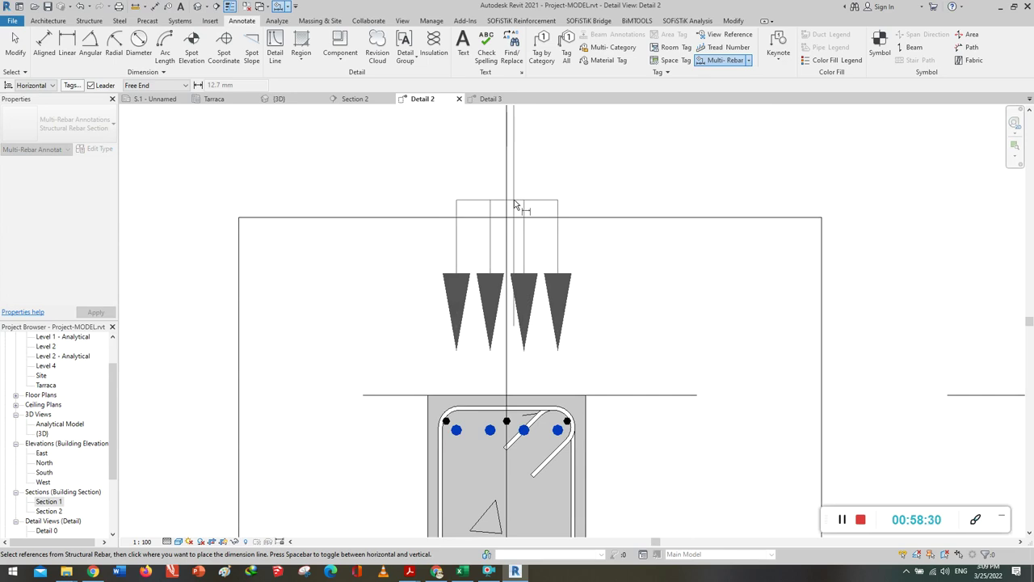
Place the dimension line above the bars and the 4xΦ20 - 13 tag.
{"action": "left_click", "coordinate": [521, 201]}
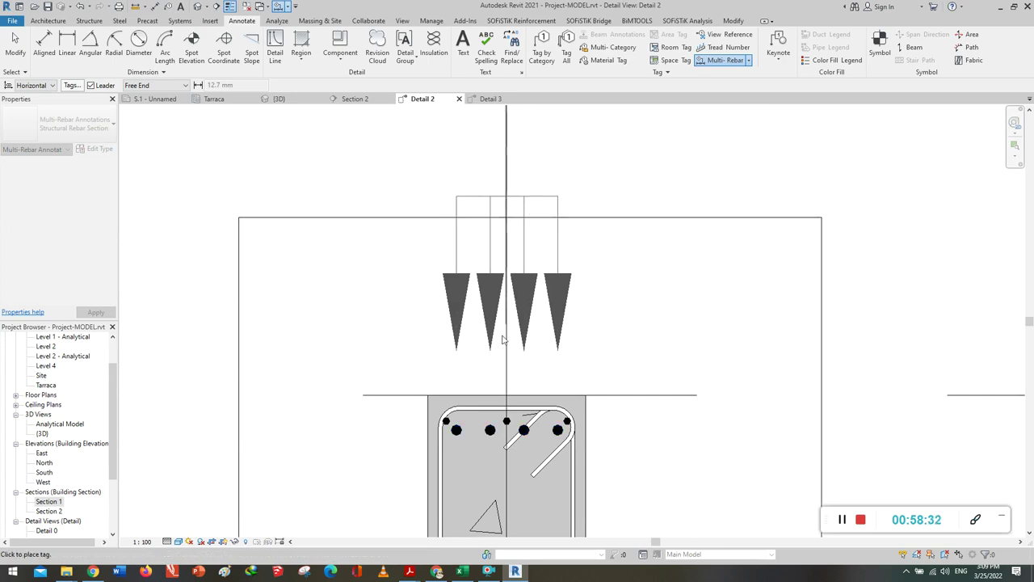
{"action": "scroll", "coordinate": [501, 340], "scroll_direction": "down", "scroll_amount": 1}
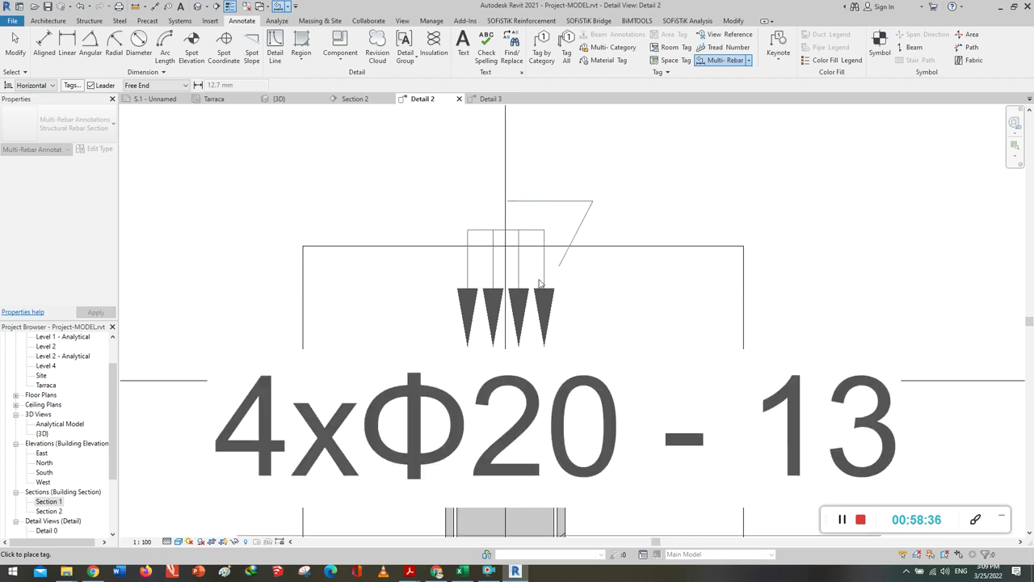
{"action": "scroll", "coordinate": [540, 283], "scroll_direction": "down", "scroll_amount": 1}
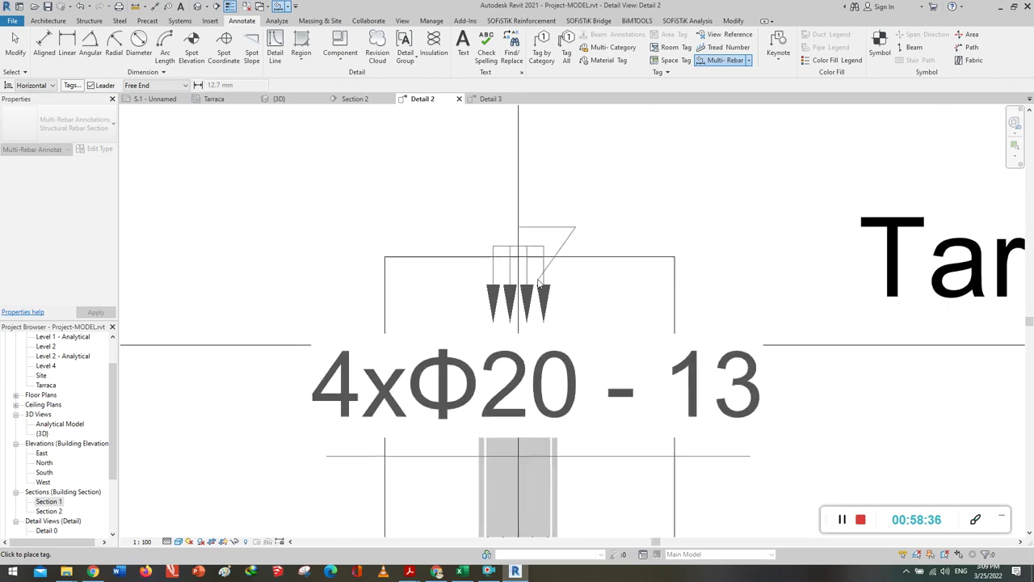
{"action": "left_click", "coordinate": [573, 232]}
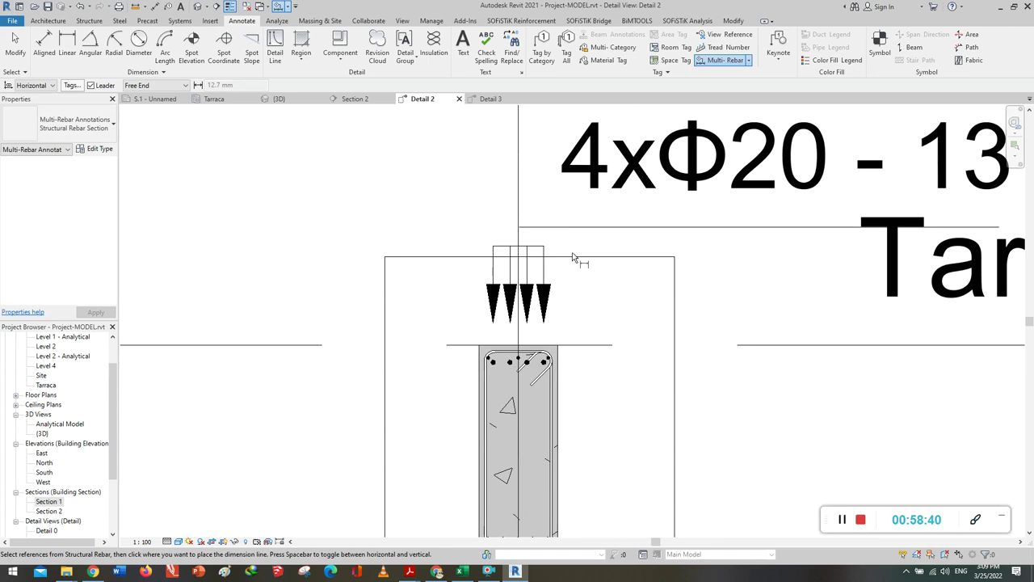
{"action": "key", "text": "Escape"}
{"action": "key", "text": "Escape"}
{"action": "scroll", "coordinate": [428, 370], "scroll_direction": "down", "scroll_amount": 2}
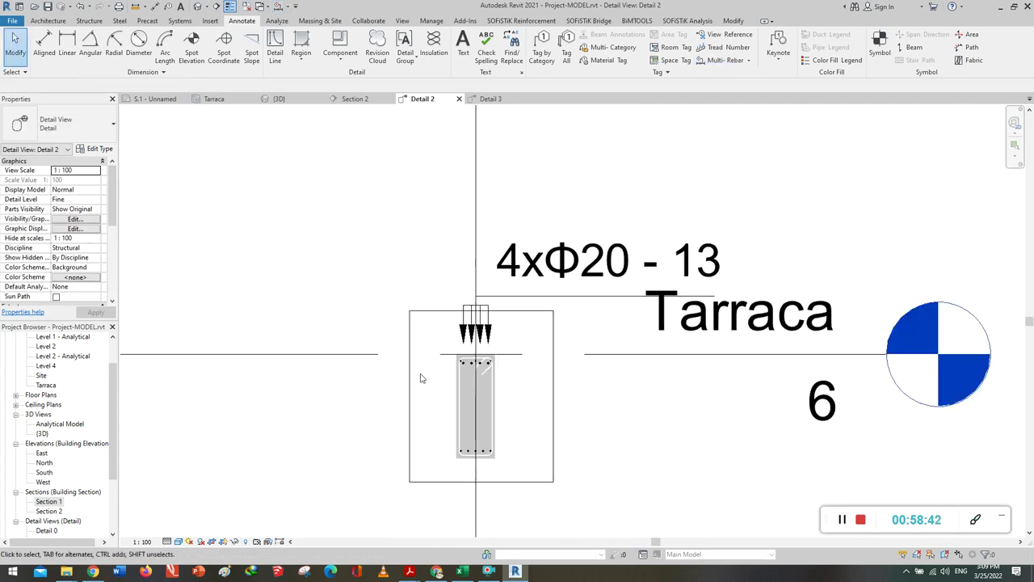
Set the Detail 2 scale to 1 : 20 and delete the oversized 4xΦ20 - 13 annotation.
{"action": "scroll", "coordinate": [473, 342], "scroll_direction": "up", "scroll_amount": 2}
{"action": "scroll", "coordinate": [474, 342], "scroll_direction": "up", "scroll_amount": 1}
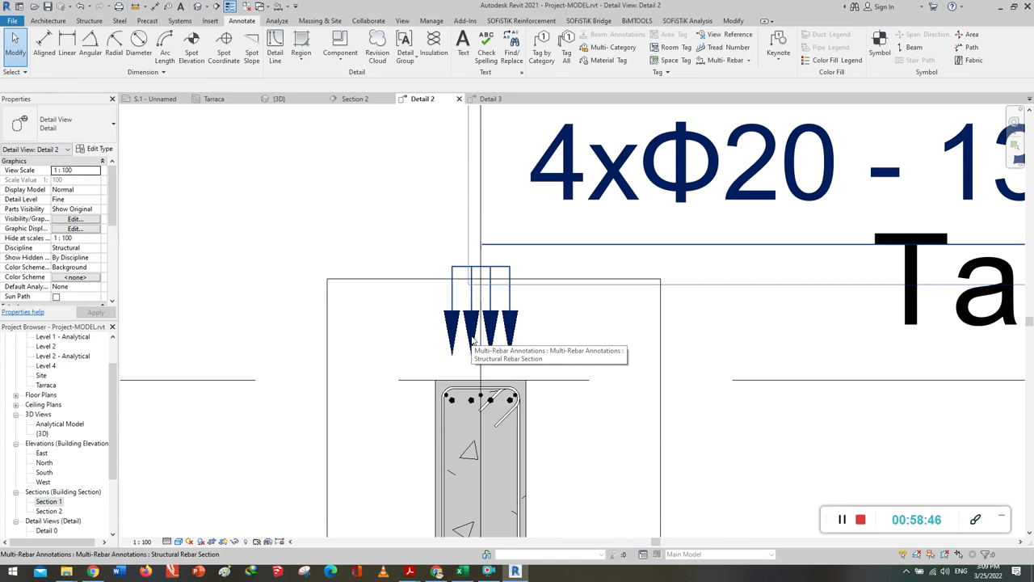
{"action": "left_click", "coordinate": [141, 541]}
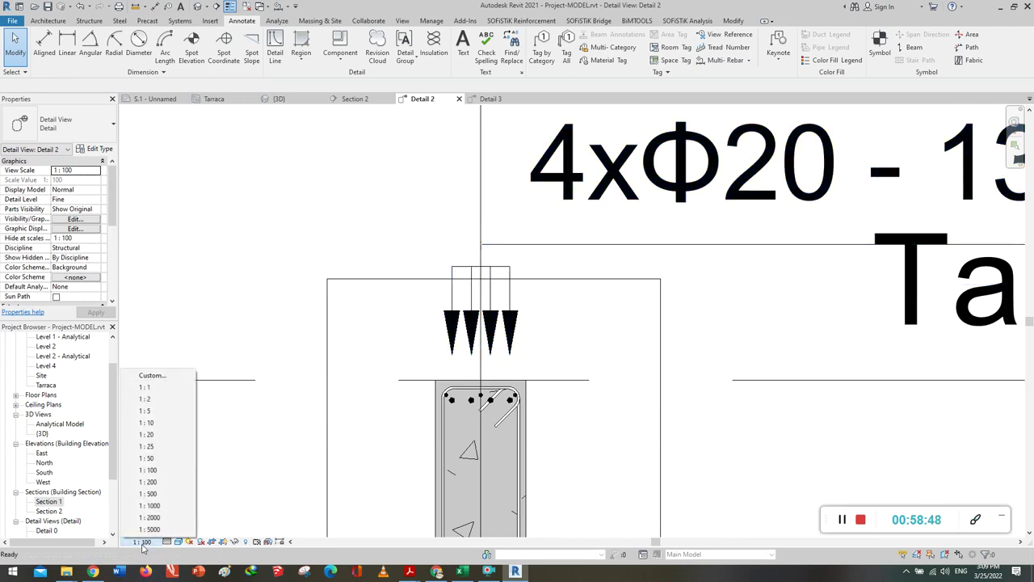
{"action": "left_click", "coordinate": [158, 434]}
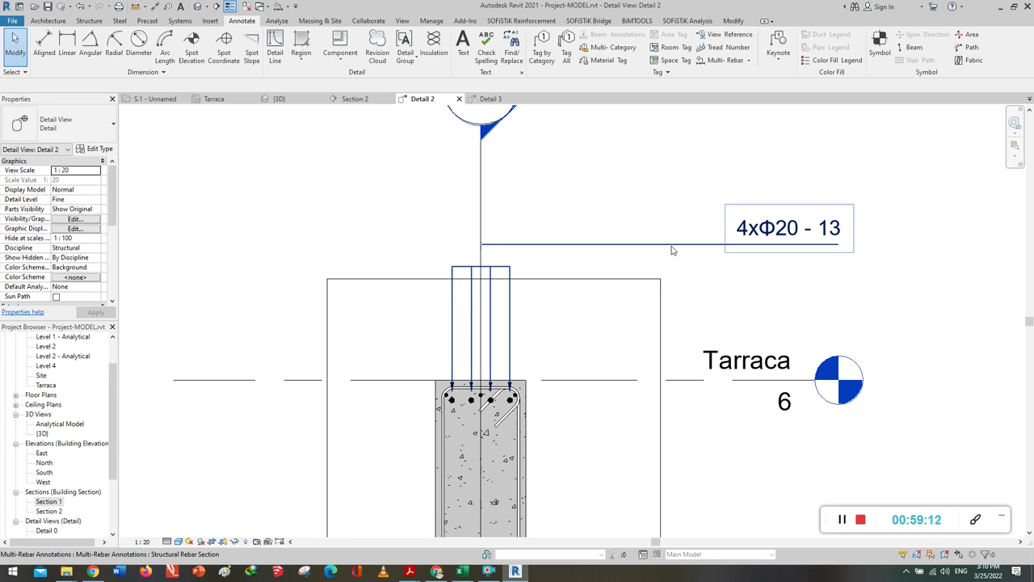
{"action": "left_click", "coordinate": [590, 253]}
{"action": "key", "text": "Delete"}
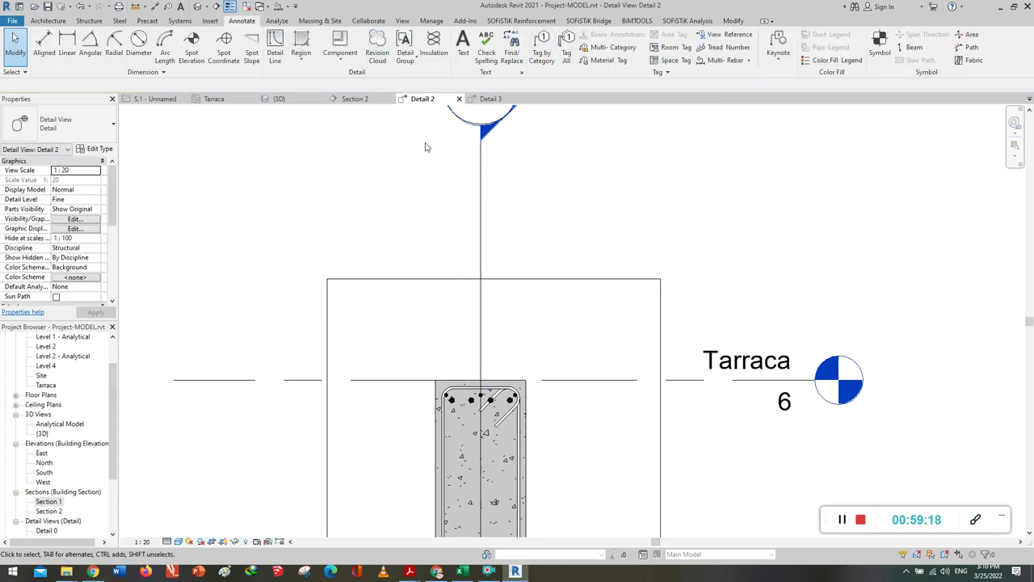
Re-place the 4xΦ20 - 13 multi-rebar dimension line and tag above the four top bars.
{"action": "left_click", "coordinate": [724, 59]}
{"action": "scroll", "coordinate": [436, 408], "scroll_direction": "up", "scroll_amount": 2}
{"action": "scroll", "coordinate": [452, 400], "scroll_direction": "up", "scroll_amount": 2}
{"action": "left_click", "coordinate": [462, 396]}
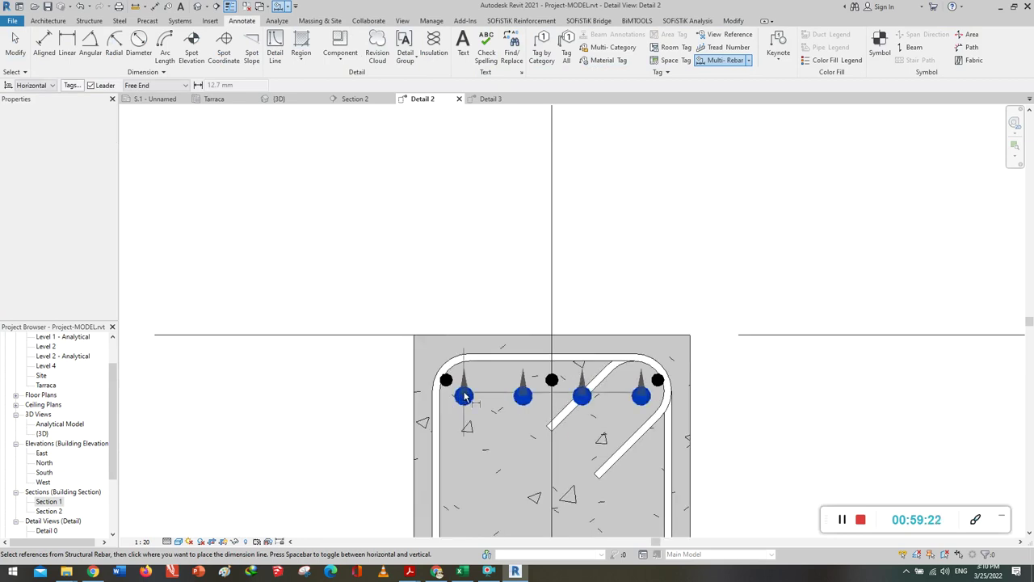
{"action": "scroll", "coordinate": [462, 286], "scroll_direction": "down", "scroll_amount": 1}
{"action": "left_click", "coordinate": [461, 272]}
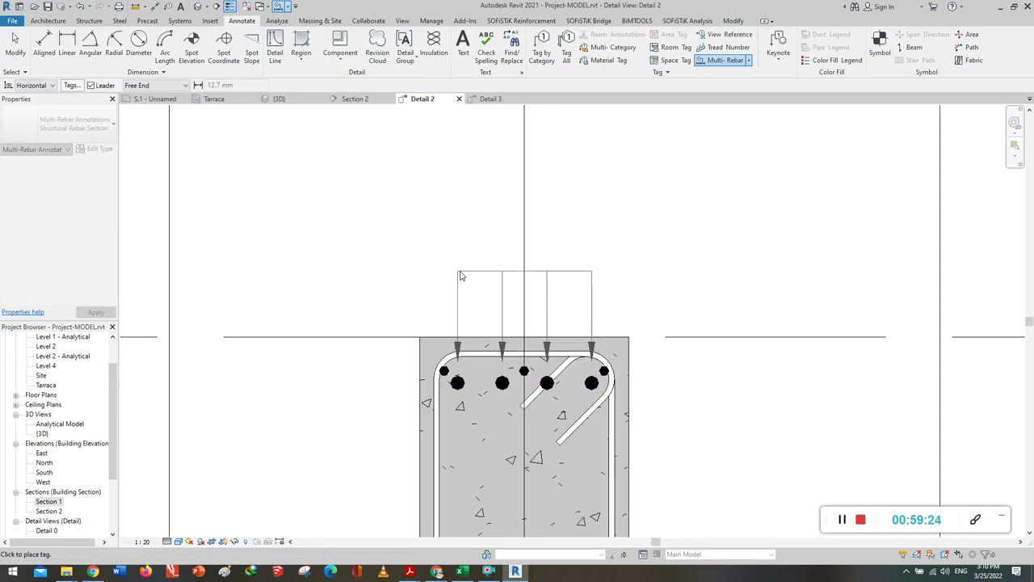
{"action": "left_click", "coordinate": [530, 172]}
Pick the top corner bars to begin another multi-rebar annotation.
{"action": "scroll", "coordinate": [533, 261], "scroll_direction": "down", "scroll_amount": 1}
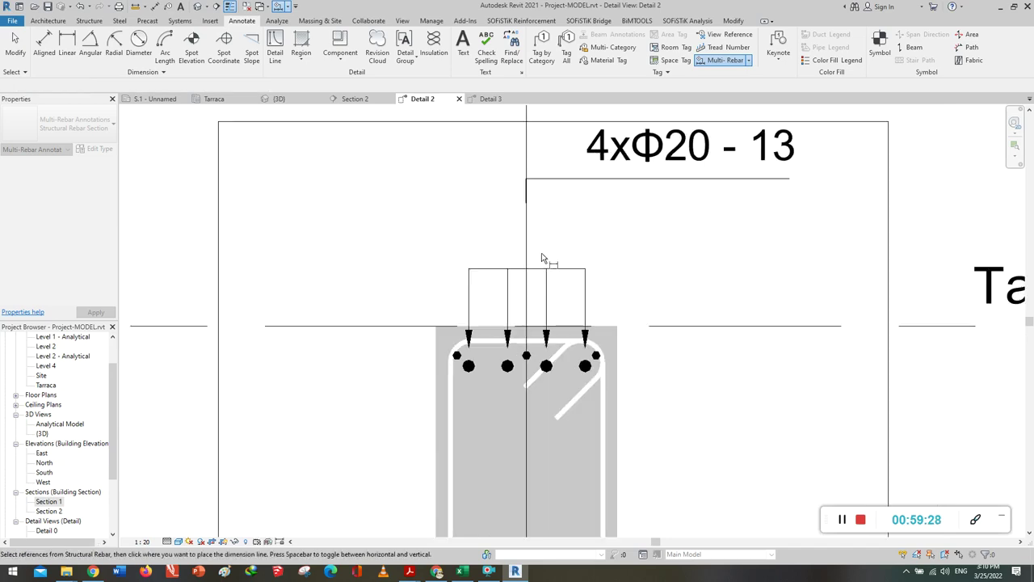
{"action": "scroll", "coordinate": [526, 260], "scroll_direction": "down", "scroll_amount": 1}
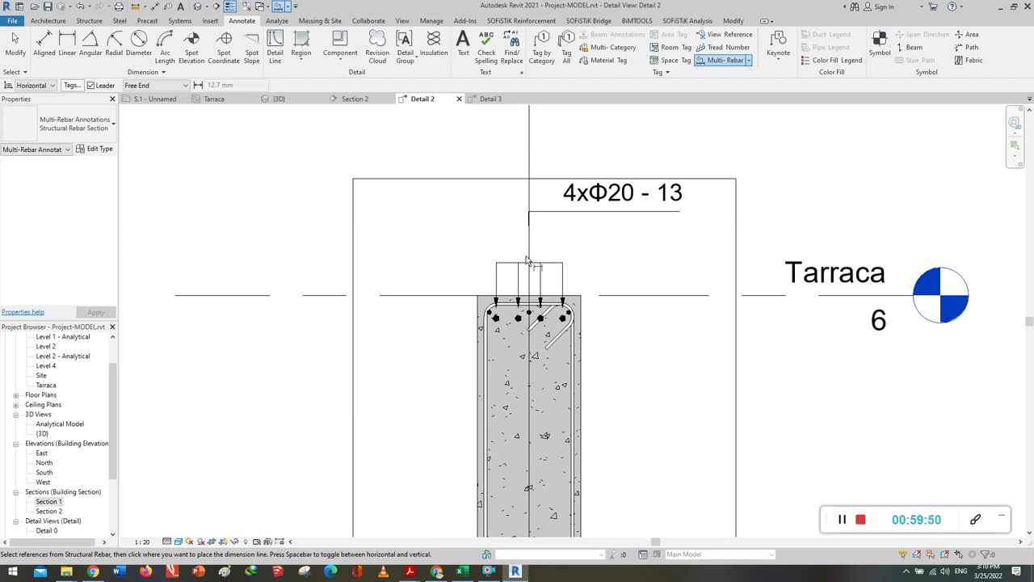
{"action": "scroll", "coordinate": [492, 322], "scroll_direction": "up", "scroll_amount": 2}
{"action": "scroll", "coordinate": [488, 322], "scroll_direction": "up", "scroll_amount": 1}
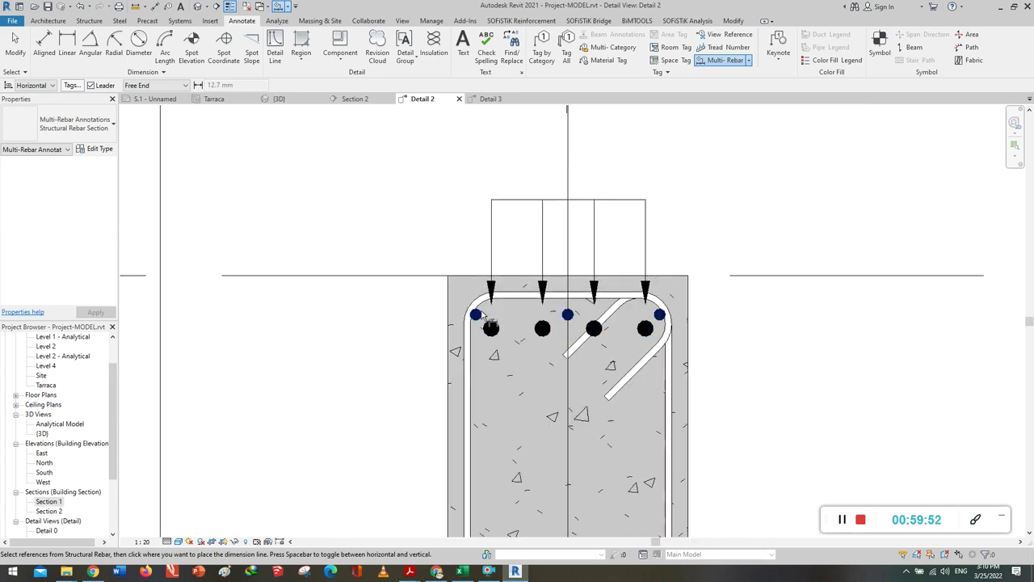
{"action": "left_click", "coordinate": [480, 317]}
Place the 3xΦ14 - 11 multi-rebar tag to the right of the beam section.
{"action": "scroll", "coordinate": [473, 398], "scroll_direction": "down", "scroll_amount": 1}
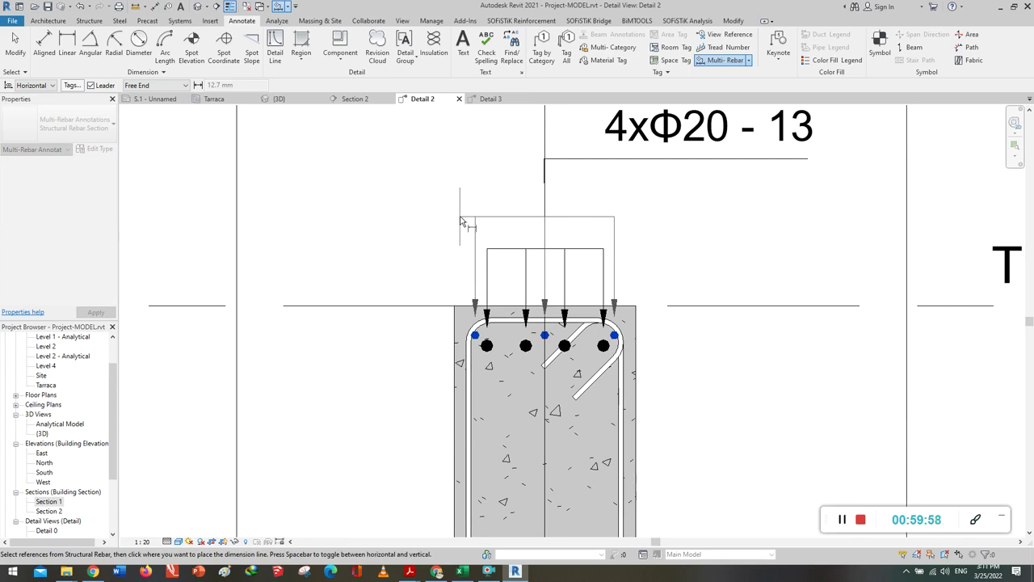
{"action": "scroll", "coordinate": [545, 322], "scroll_direction": "down", "scroll_amount": 1}
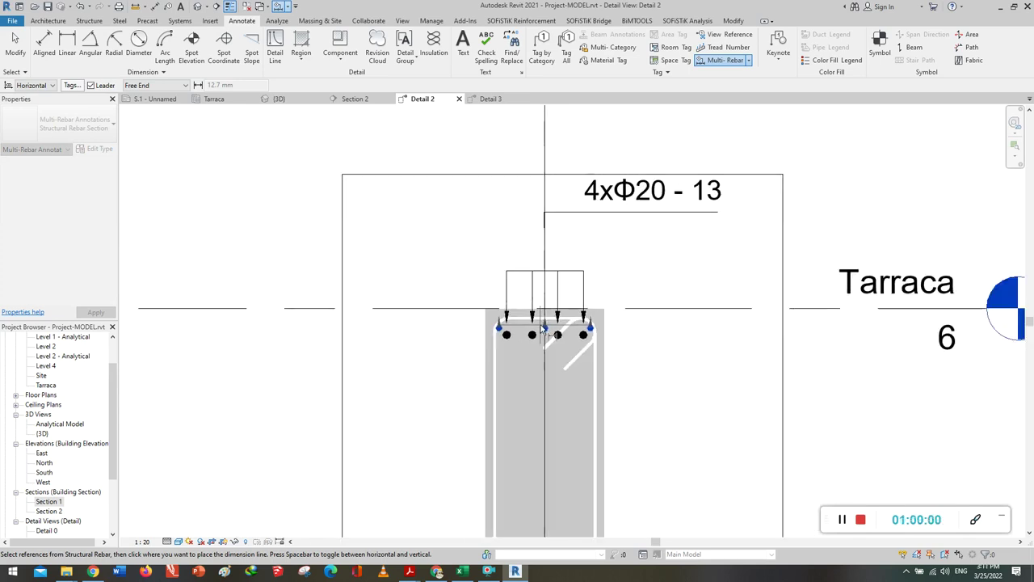
{"action": "scroll", "coordinate": [539, 377], "scroll_direction": "up", "scroll_amount": 1}
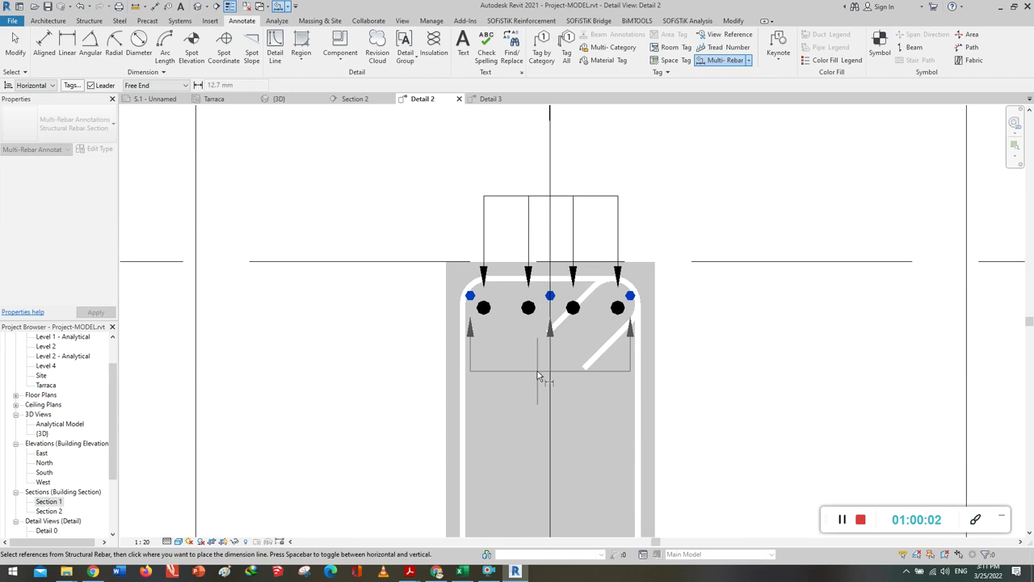
{"action": "scroll", "coordinate": [539, 376], "scroll_direction": "up", "scroll_amount": 1}
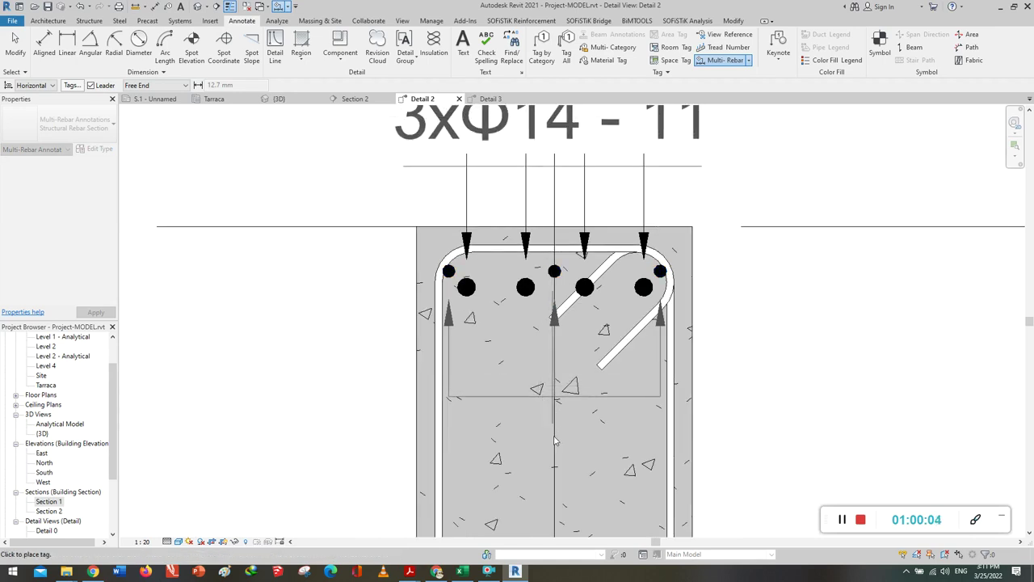
{"action": "scroll", "coordinate": [554, 442], "scroll_direction": "down", "scroll_amount": 1}
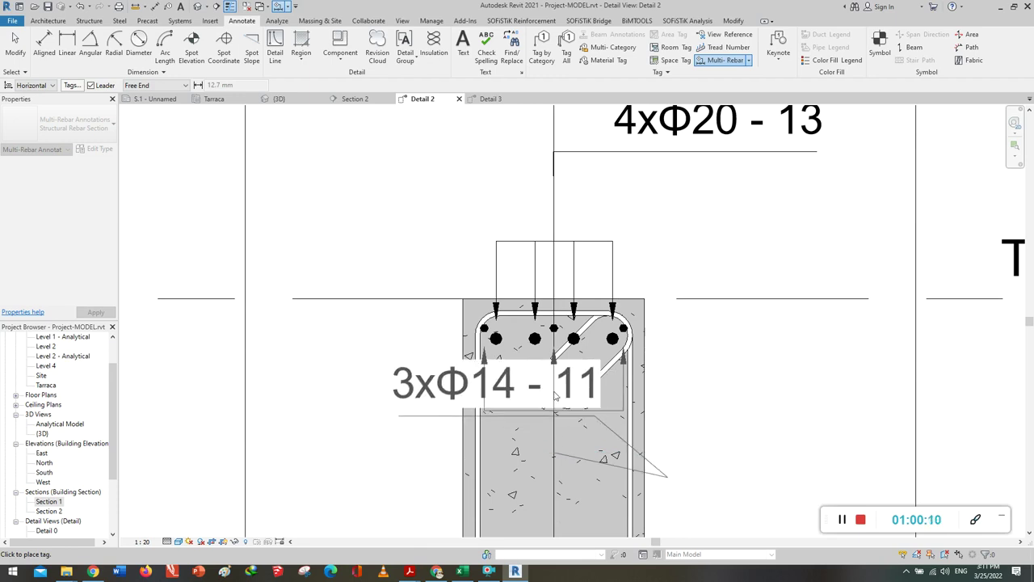
{"action": "scroll", "coordinate": [404, 384], "scroll_direction": "down", "scroll_amount": 3}
{"action": "scroll", "coordinate": [621, 395], "scroll_direction": "up", "scroll_amount": 2}
{"action": "scroll", "coordinate": [622, 443], "scroll_direction": "up", "scroll_amount": 1}
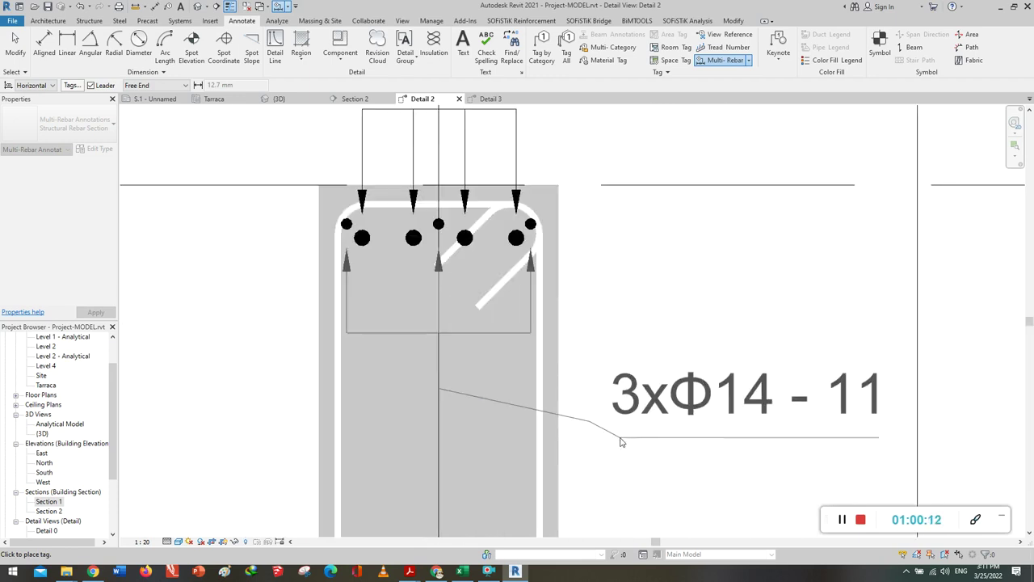
{"action": "left_click", "coordinate": [617, 428]}
{"action": "scroll", "coordinate": [533, 331], "scroll_direction": "down", "scroll_amount": 1}
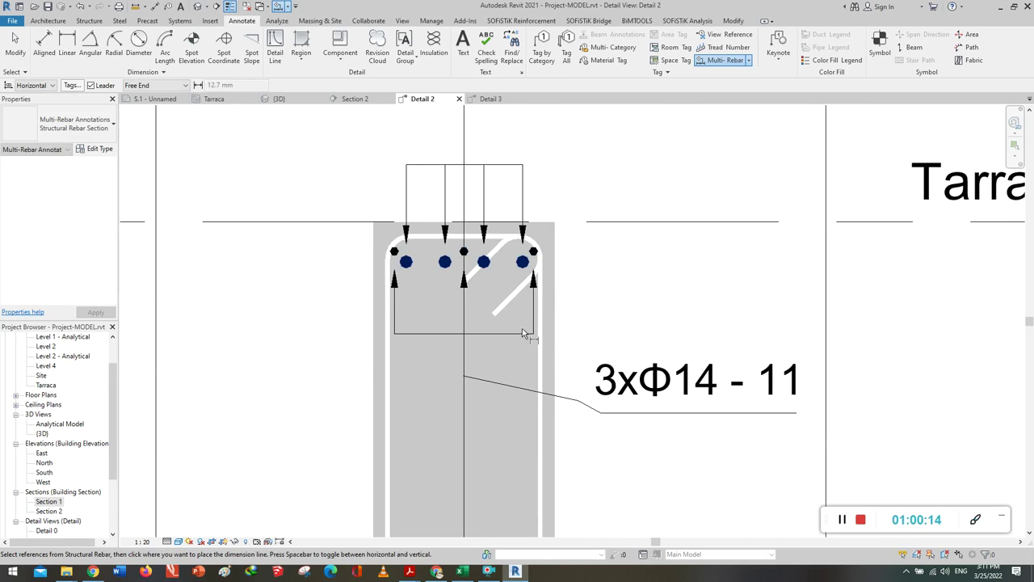
{"action": "scroll", "coordinate": [458, 271], "scroll_direction": "up", "scroll_amount": 1}
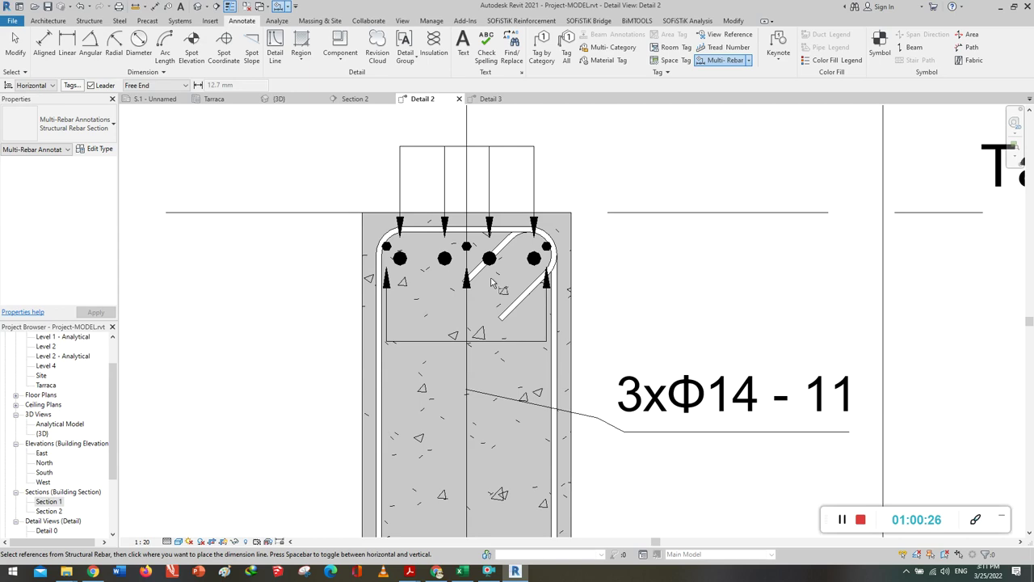
{"action": "scroll", "coordinate": [490, 275], "scroll_direction": "down", "scroll_amount": 2}
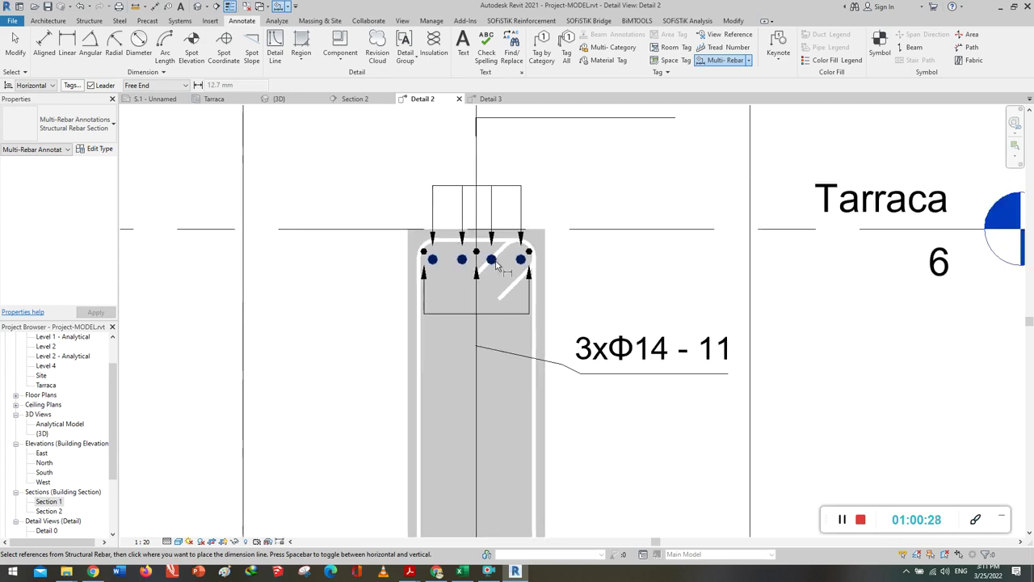
Label the five bottom bars with a 5xΦ16 - 15 dimension line and tag below the section.
{"action": "scroll", "coordinate": [488, 270], "scroll_direction": "down", "scroll_amount": 1}
{"action": "scroll", "coordinate": [486, 441], "scroll_direction": "up", "scroll_amount": 3}
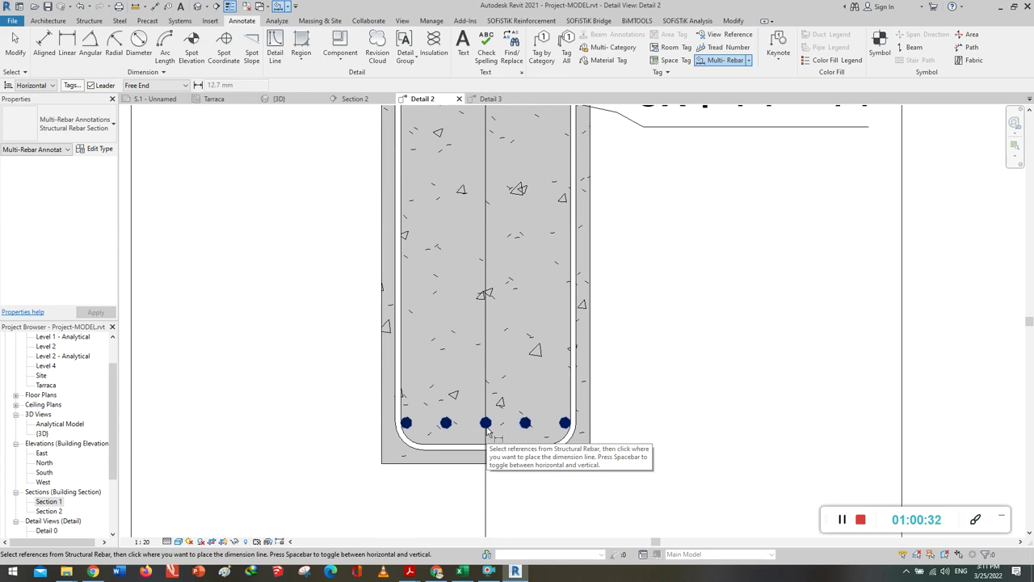
{"action": "left_click", "coordinate": [486, 422]}
{"action": "scroll", "coordinate": [499, 404], "scroll_direction": "down", "scroll_amount": 2}
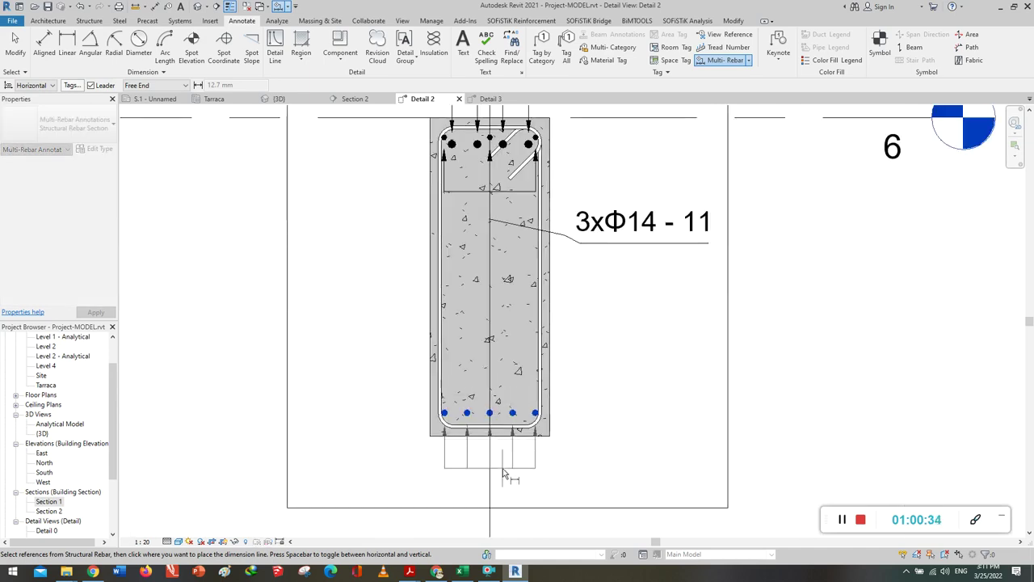
{"action": "left_click", "coordinate": [492, 476]}
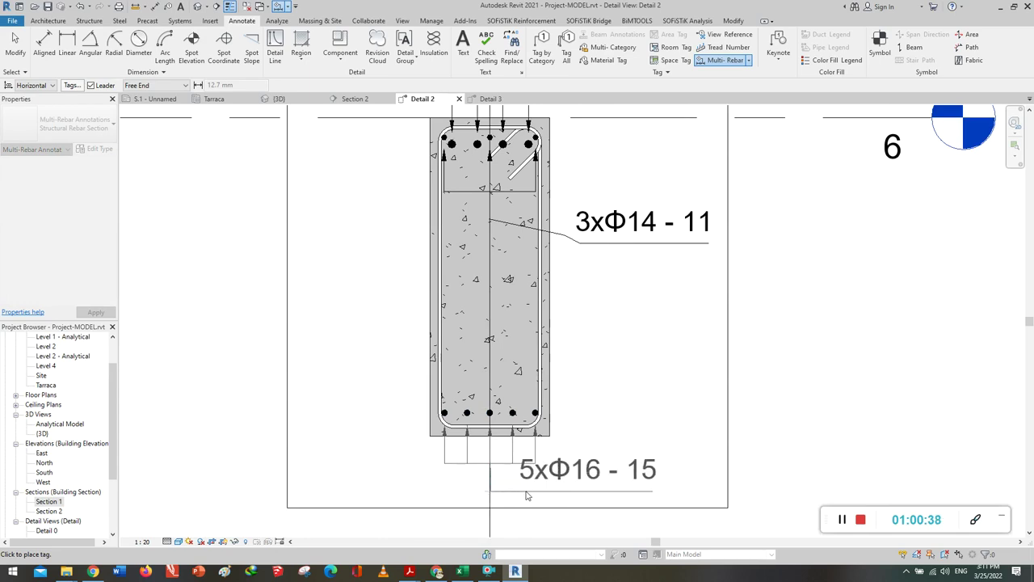
{"action": "left_click", "coordinate": [559, 496]}
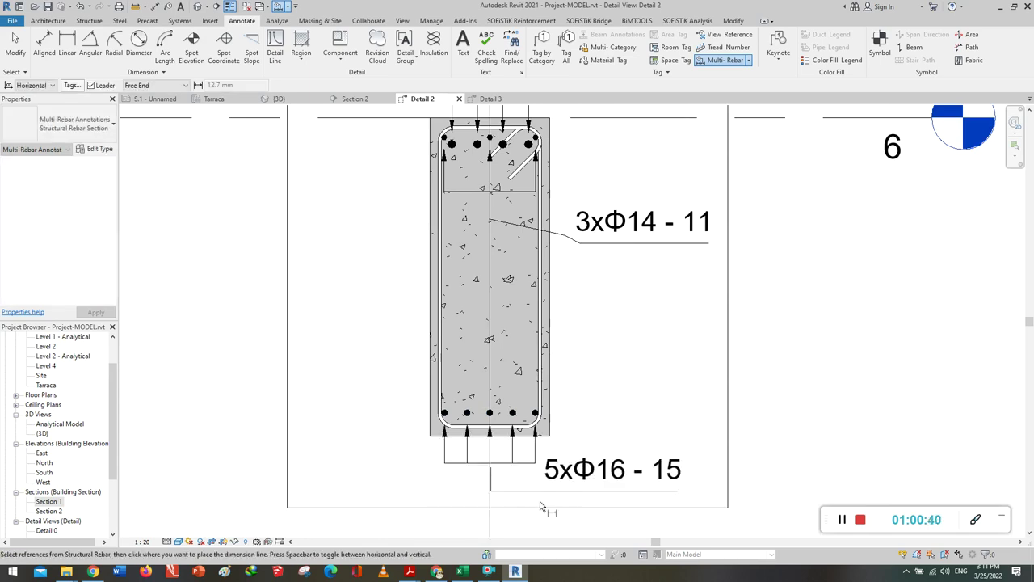
{"action": "scroll", "coordinate": [490, 483], "scroll_direction": "down", "scroll_amount": 1}
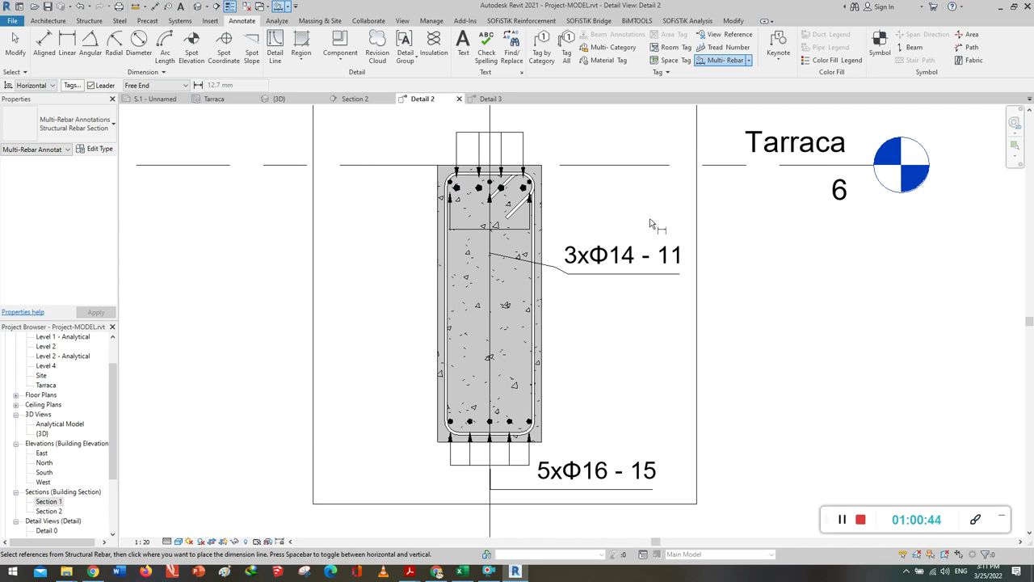
{"action": "key", "text": "Escape"}
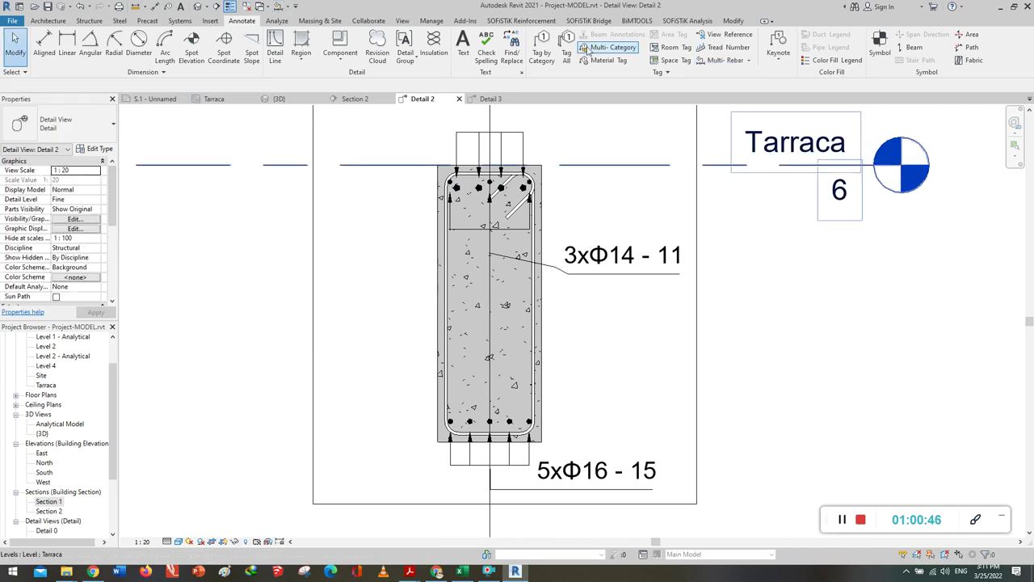
{"action": "left_click", "coordinate": [543, 53]}
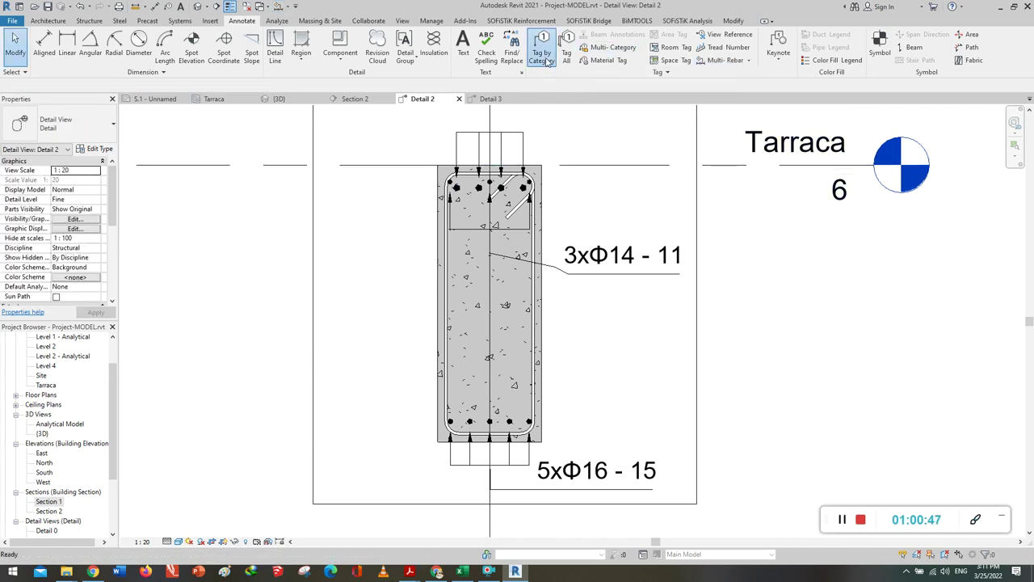
Tag the stirrup with Stafe Φ8 - 10, placed right of the beam.
{"action": "scroll", "coordinate": [534, 346], "scroll_direction": "up", "scroll_amount": 1}
{"action": "left_click", "coordinate": [535, 345]}
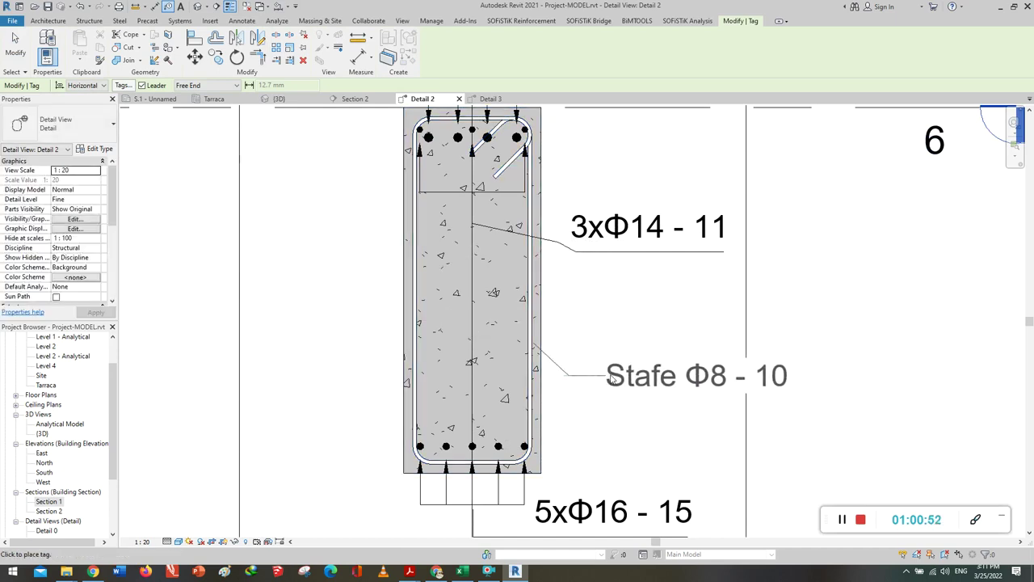
{"action": "left_click", "coordinate": [612, 378]}
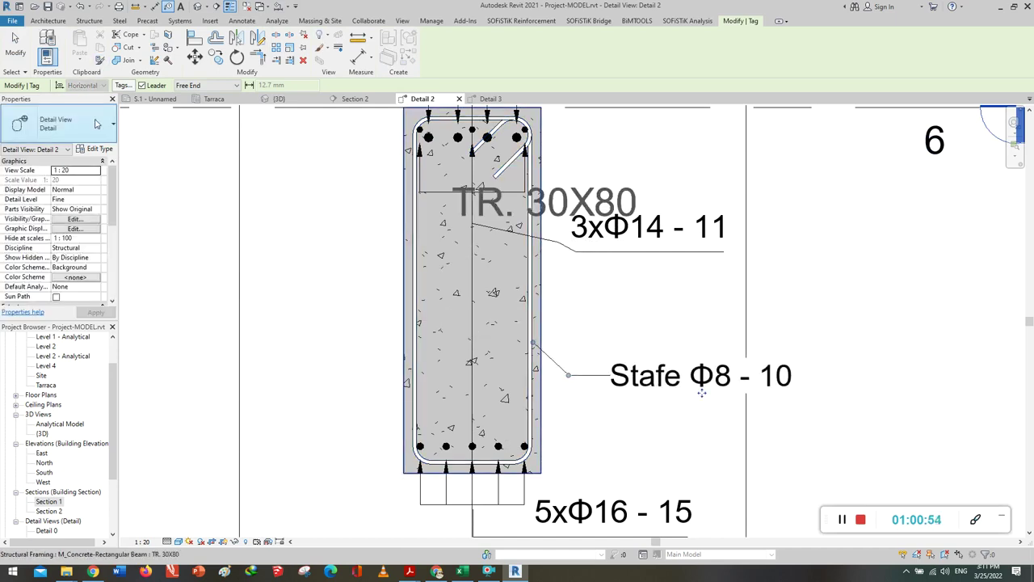
{"action": "key", "text": "Escape"}
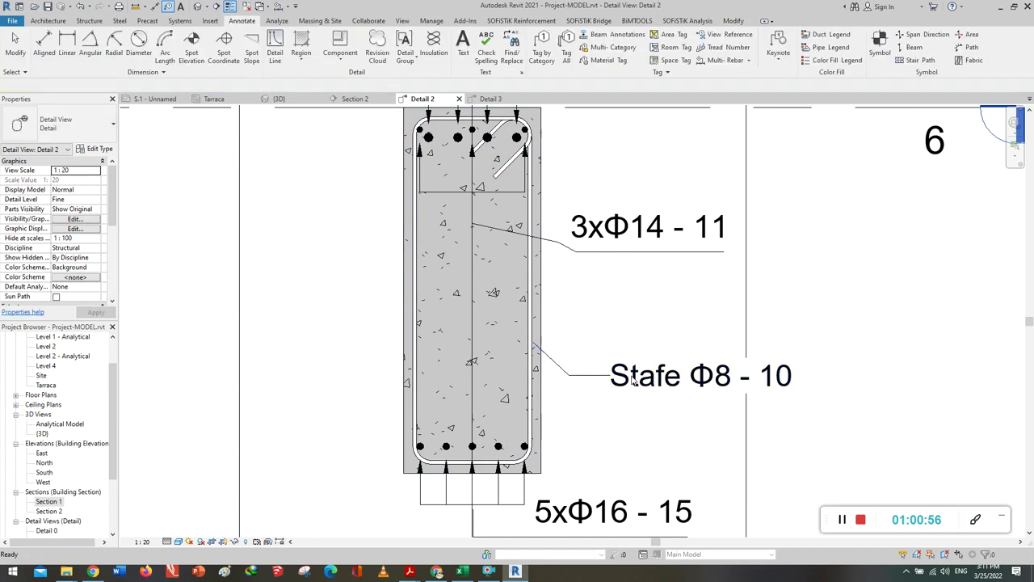
{"action": "left_click", "coordinate": [635, 381]}
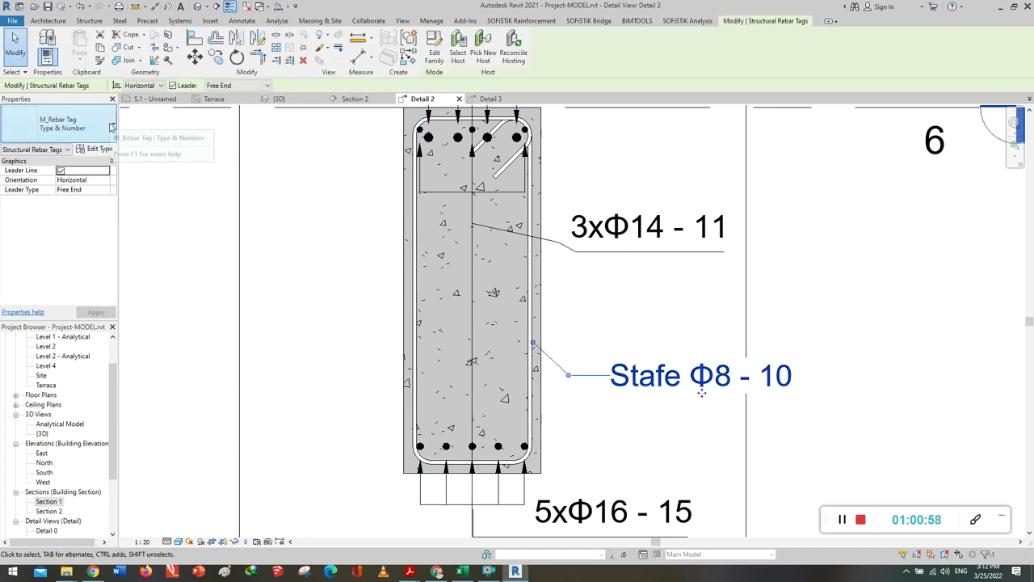
{"action": "left_click", "coordinate": [112, 128]}
{"action": "left_click", "coordinate": [87, 190]}
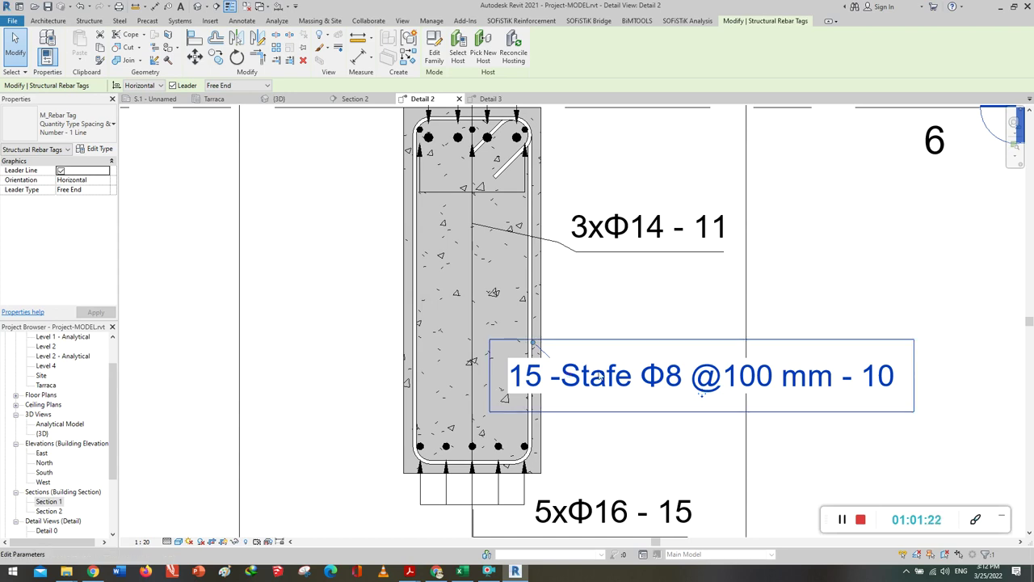
{"action": "left_click", "coordinate": [611, 319]}
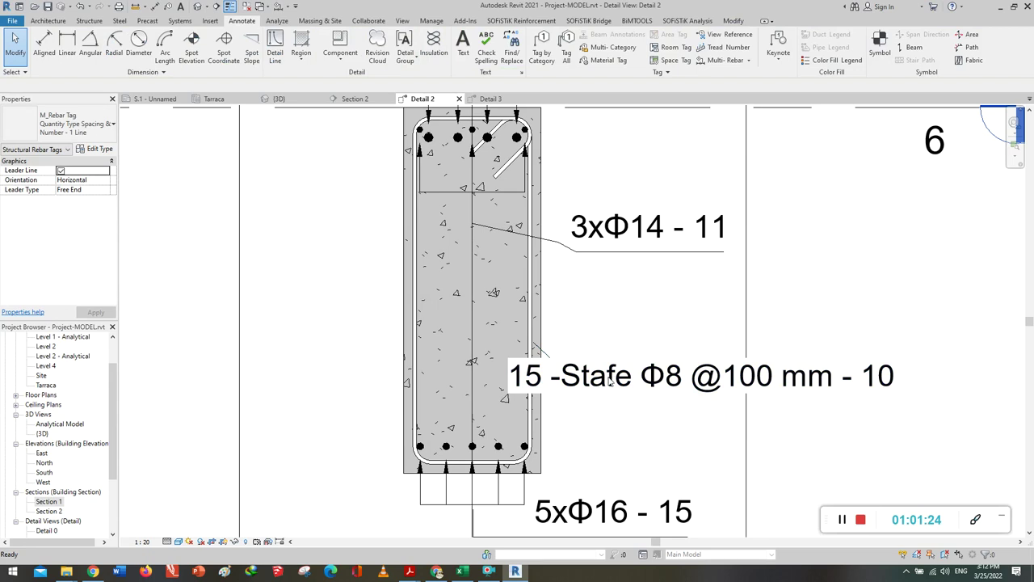
Move the stirrup tag down-right off the beam and recentre the zoomed-out Detail 2.
{"action": "left_click", "coordinate": [714, 394]}
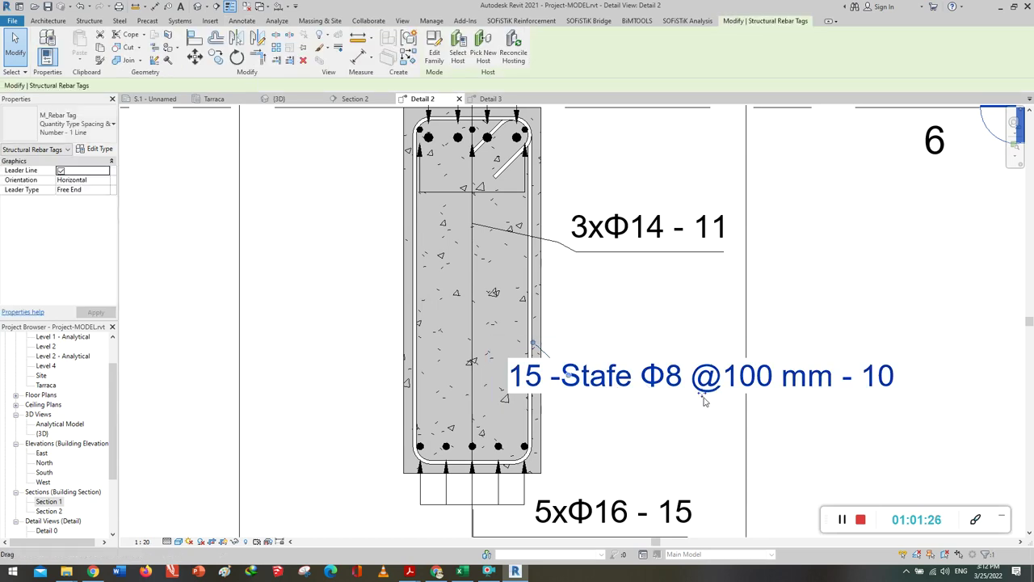
{"action": "left_click_drag", "start_coordinate": [787, 423], "coordinate": [875, 449]}
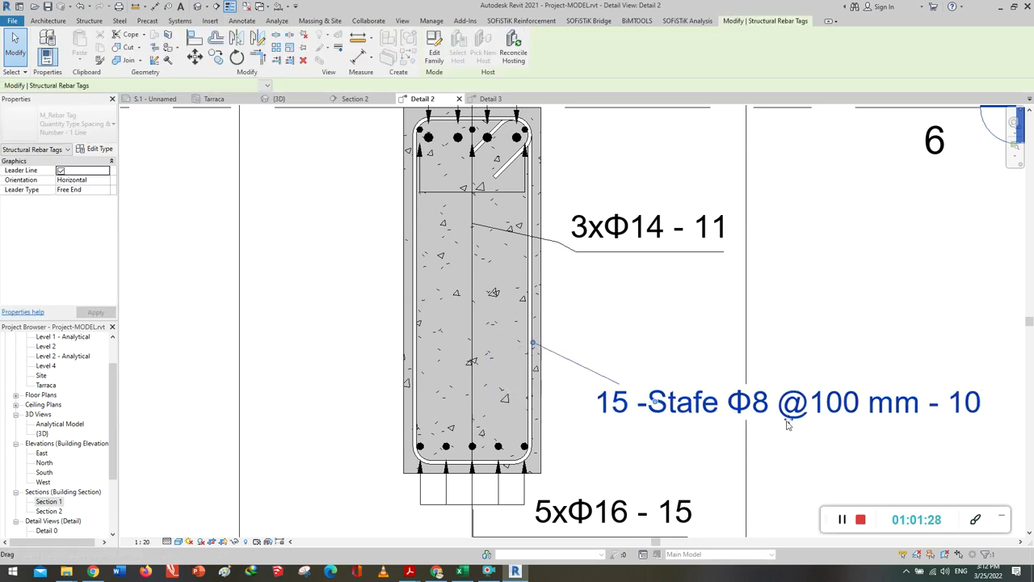
{"action": "key", "text": "Escape"}
{"action": "scroll", "coordinate": [489, 349], "scroll_direction": "down", "scroll_amount": 1}
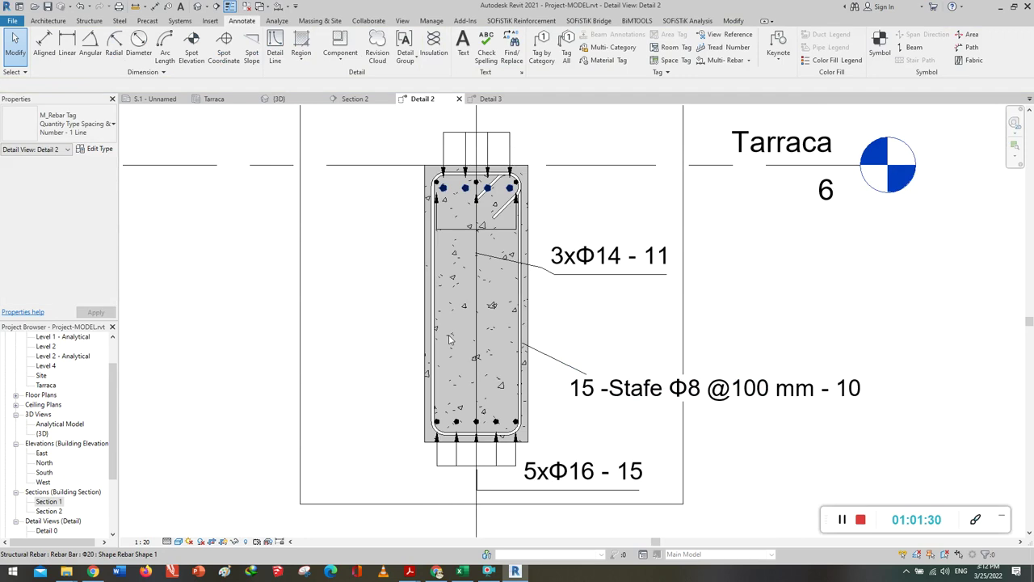
{"action": "scroll", "coordinate": [450, 340], "scroll_direction": "down", "scroll_amount": 1}
{"action": "scroll", "coordinate": [450, 339], "scroll_direction": "down", "scroll_amount": 1}
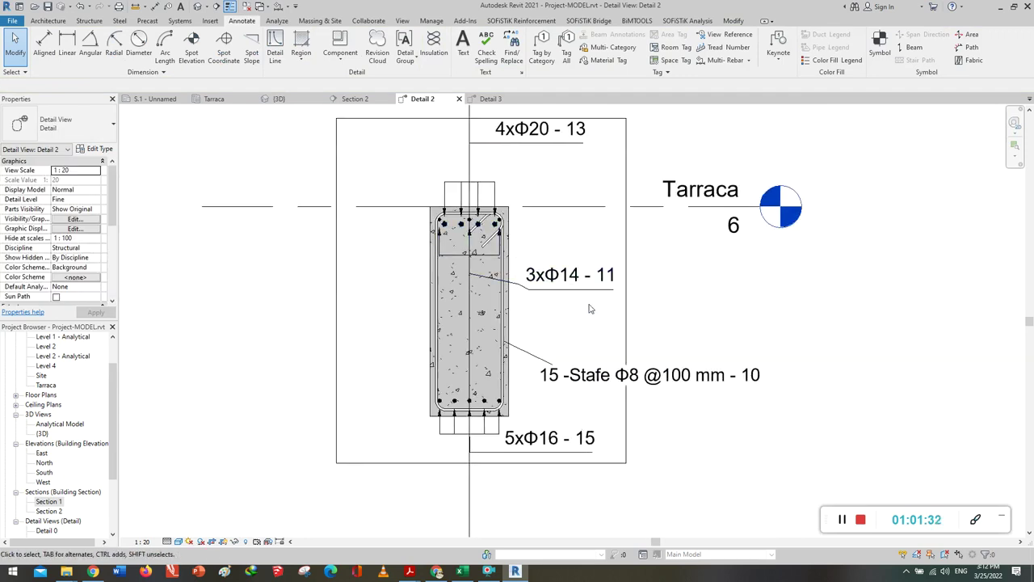
{"action": "middle_click_drag", "start_coordinate": [808, 344], "coordinate": [768, 366]}
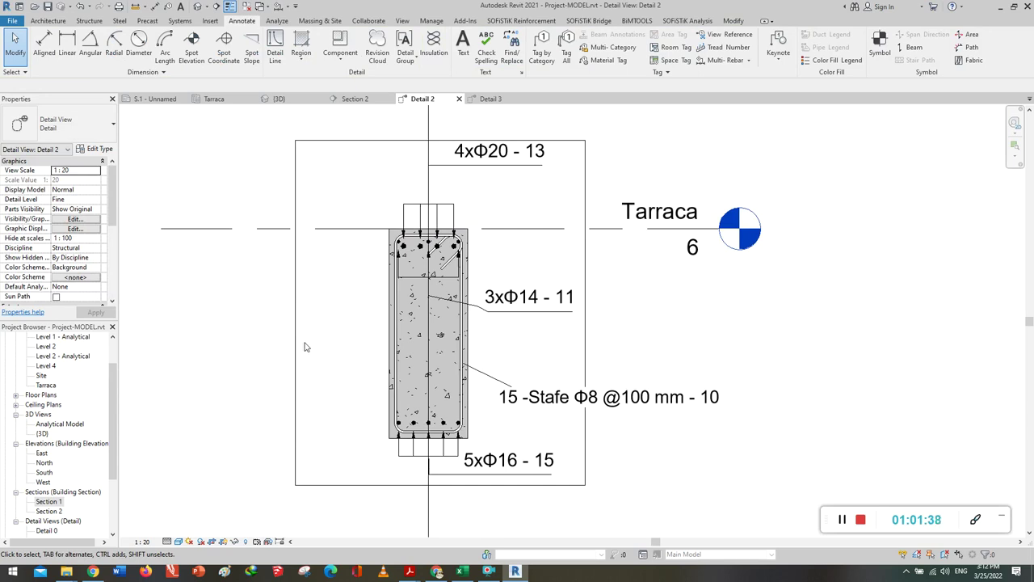
{"action": "scroll", "coordinate": [70, 464], "scroll_direction": "down", "scroll_amount": 2}
{"action": "scroll", "coordinate": [70, 464], "scroll_direction": "down", "scroll_amount": 1}
{"action": "scroll", "coordinate": [70, 465], "scroll_direction": "down", "scroll_amount": 2}
{"action": "scroll", "coordinate": [69, 465], "scroll_direction": "down", "scroll_amount": 2}
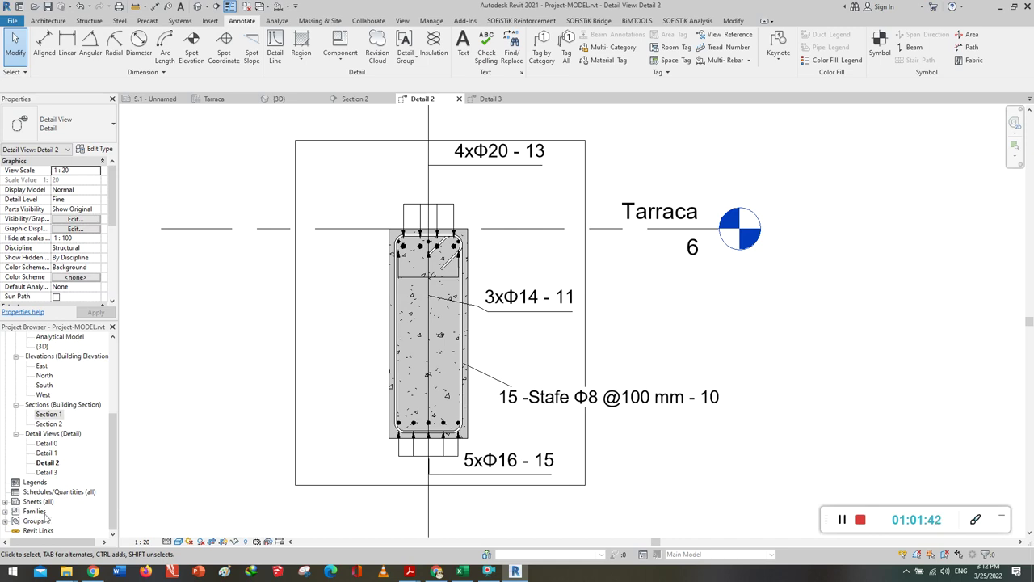
Expand sheet S.1 - Unnamed in the Project Browser and open Detail View: Detail 0.
{"action": "left_click", "coordinate": [7, 502]}
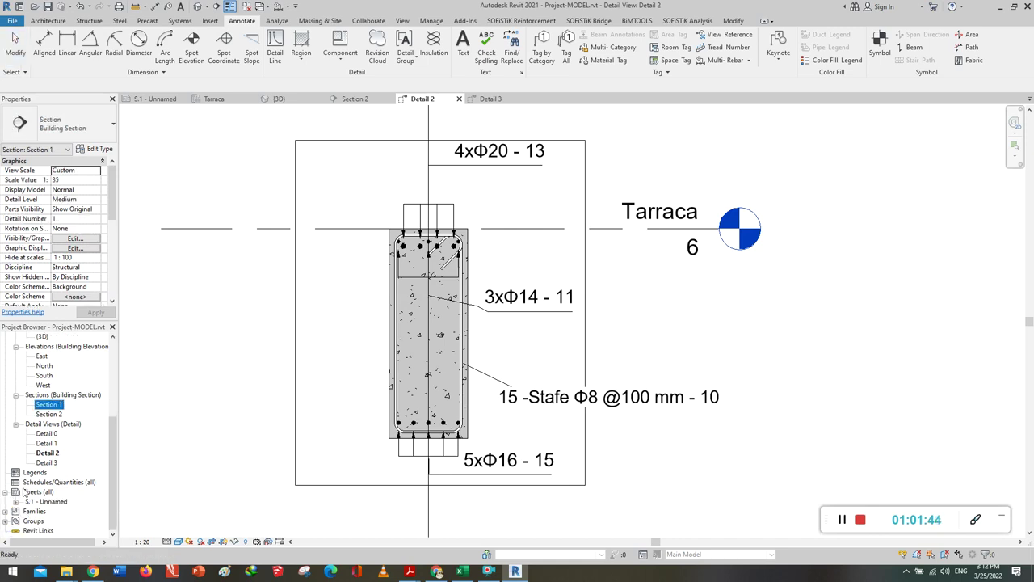
{"action": "left_click", "coordinate": [15, 502]}
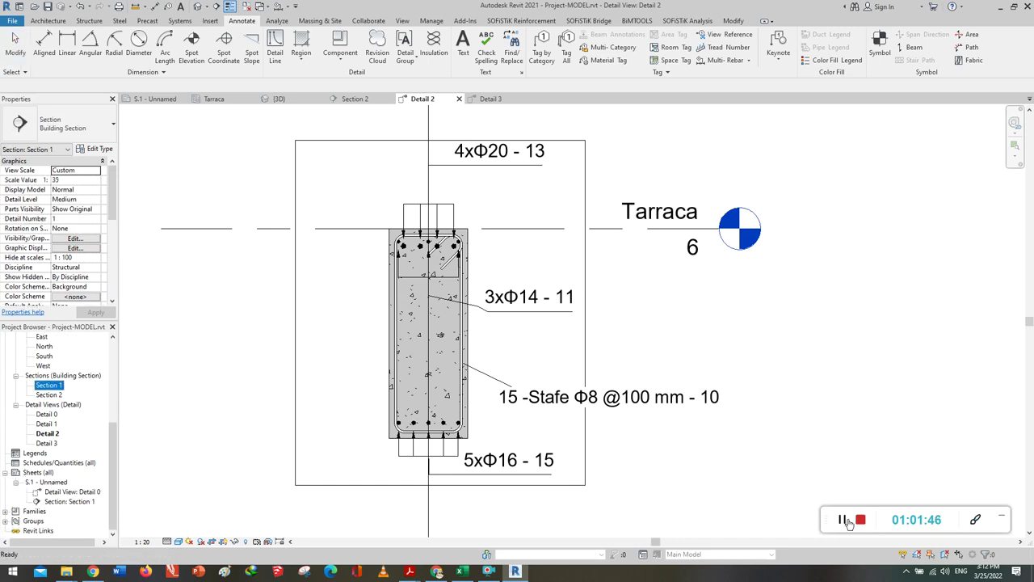
{"action": "left_click", "coordinate": [73, 492]}
{"action": "double_click", "coordinate": [63, 491]}
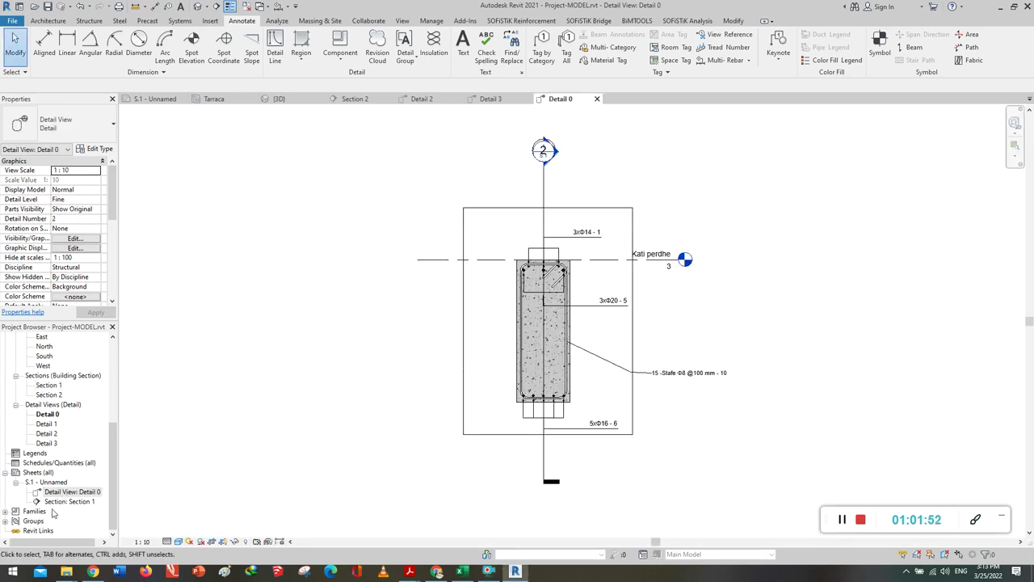
Open sheet S.1 - Unnamed, which holds the Section 1 and Detail 0 views.
{"action": "left_click", "coordinate": [56, 502]}
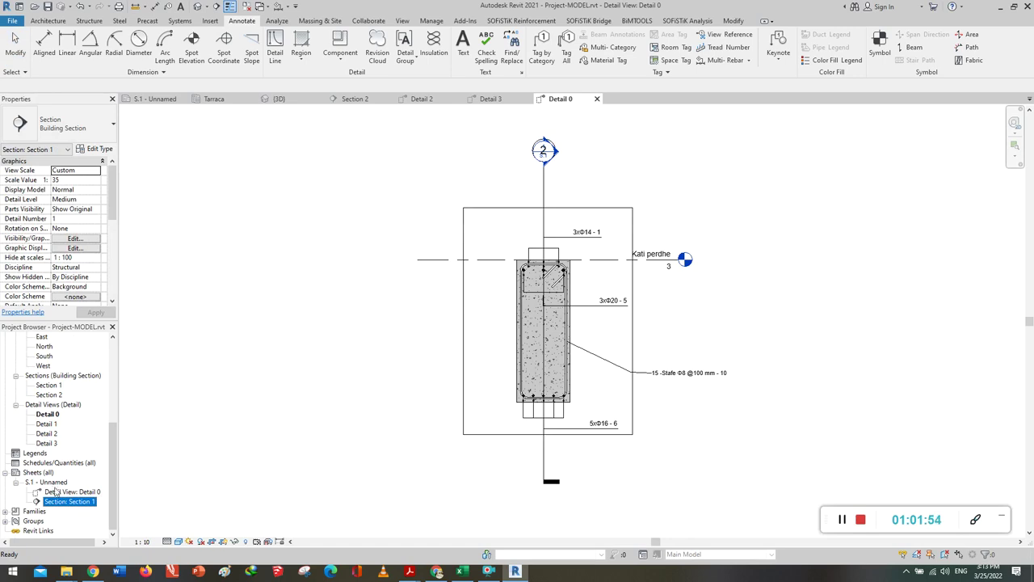
{"action": "left_click", "coordinate": [54, 484]}
{"action": "double_click", "coordinate": [53, 485]}
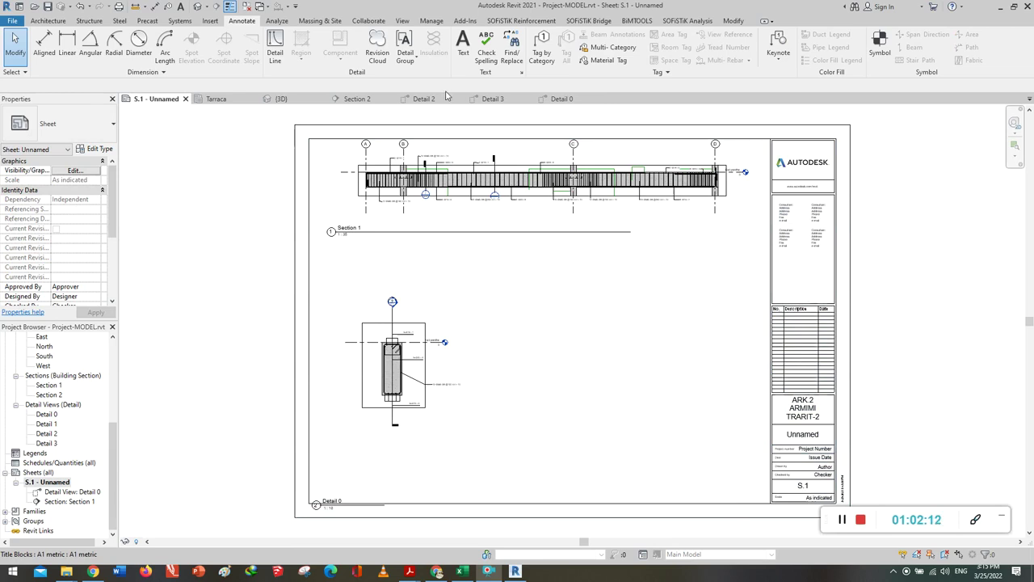
{"action": "left_click", "coordinate": [288, 102]}
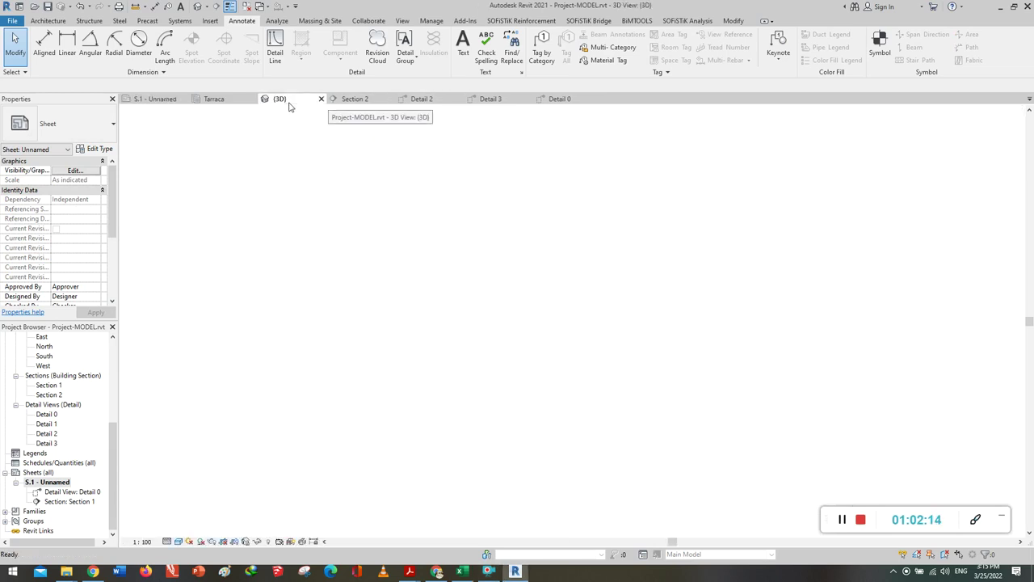
Zoom the {3D} view in on the lower beams' rebar cage: stirrups, longitudinal and bent Φ24 bars.
{"action": "scroll", "coordinate": [662, 315], "scroll_direction": "down", "scroll_amount": 5}
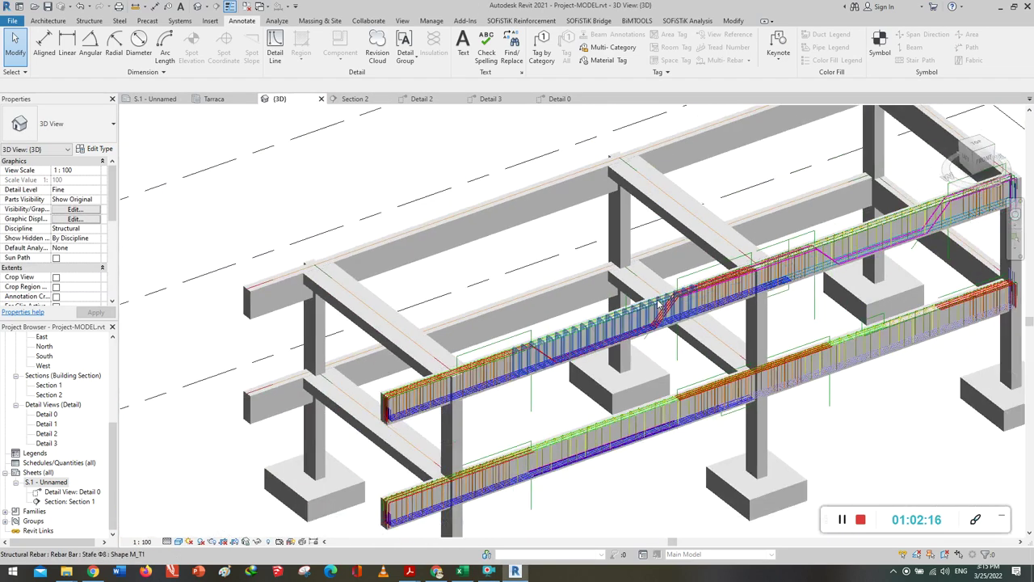
{"action": "scroll", "coordinate": [580, 481], "scroll_direction": "up", "scroll_amount": 5}
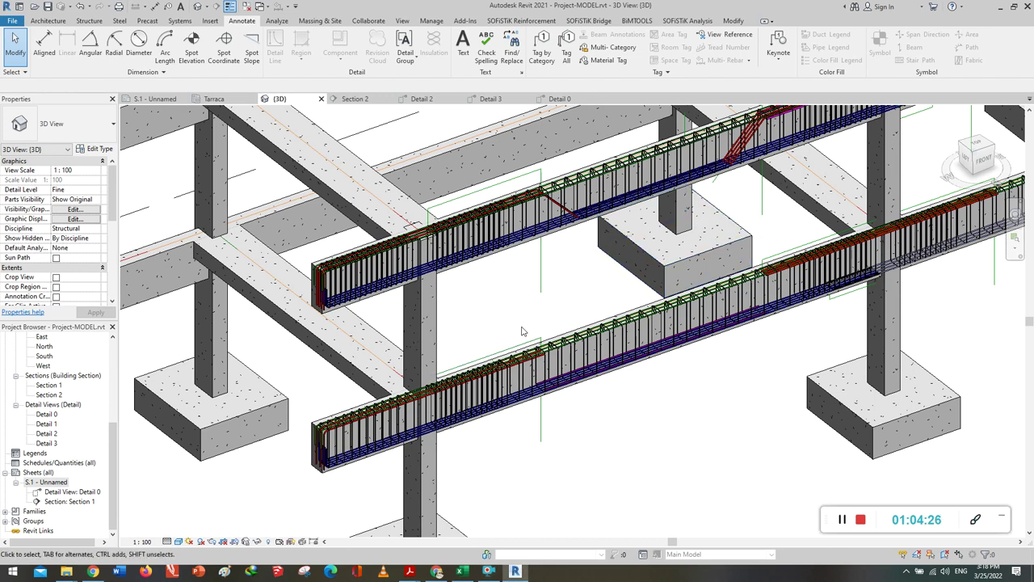
{"action": "scroll", "coordinate": [512, 350], "scroll_direction": "up", "scroll_amount": 3}
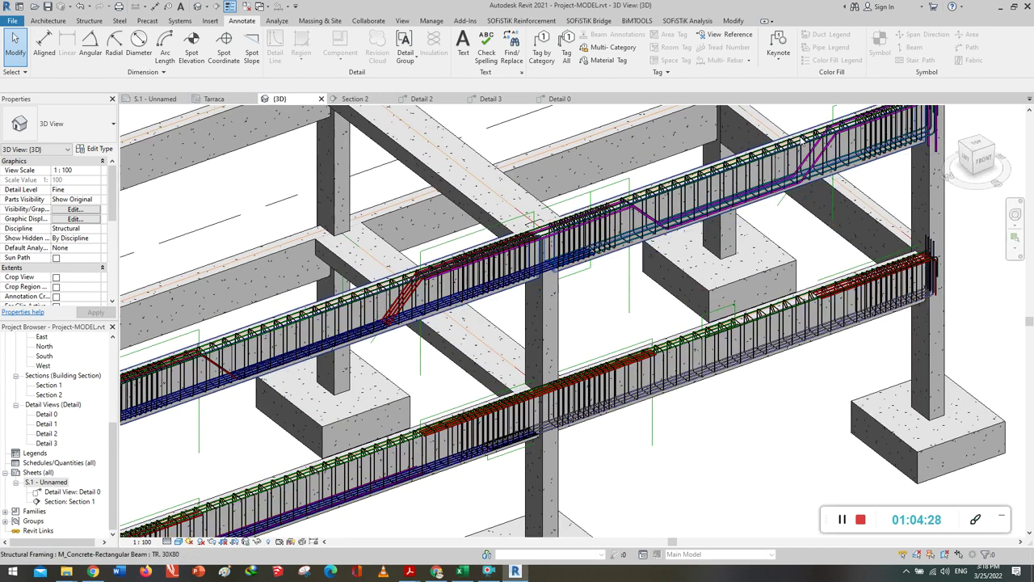
{"action": "scroll", "coordinate": [820, 128], "scroll_direction": "up", "scroll_amount": 2}
{"action": "scroll", "coordinate": [821, 128], "scroll_direction": "up", "scroll_amount": 2}
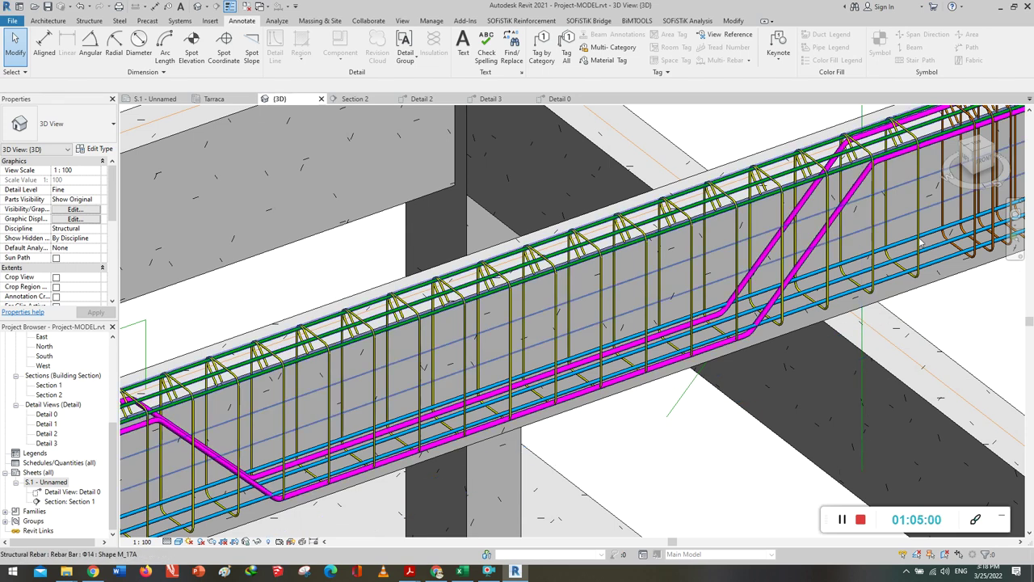
Orbit and zoom the 3D model to examine one beam's stirrups and bent-up bars closely.
{"action": "middle_click_drag", "start_coordinate": [893, 266], "coordinate": [933, 247], "text": "shift"}
{"action": "scroll", "coordinate": [933, 246], "scroll_direction": "down", "scroll_amount": 3}
{"action": "scroll", "coordinate": [727, 348], "scroll_direction": "down", "scroll_amount": 3}
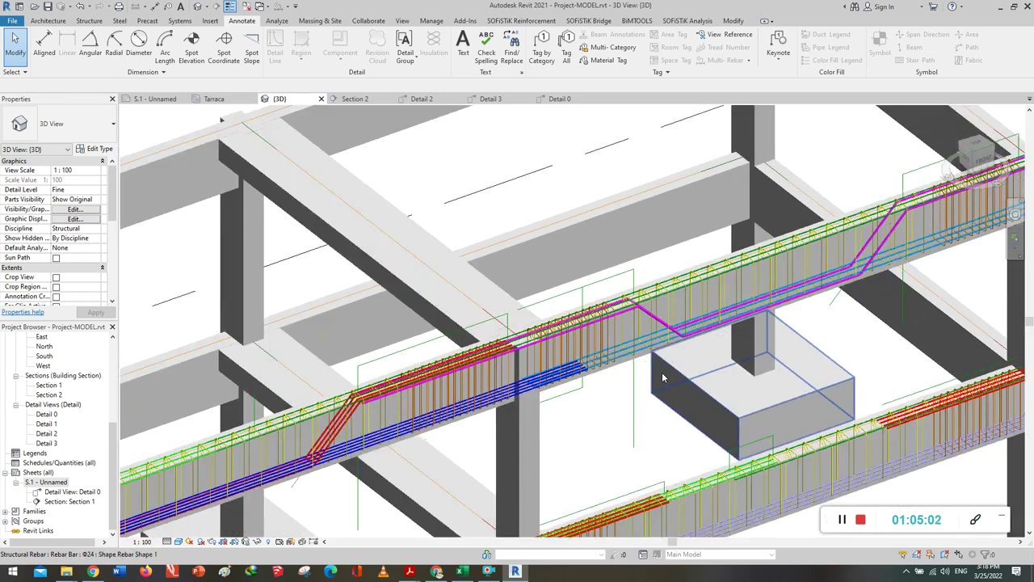
{"action": "scroll", "coordinate": [640, 379], "scroll_direction": "up", "scroll_amount": 2}
{"action": "scroll", "coordinate": [517, 362], "scroll_direction": "up", "scroll_amount": 2}
{"action": "scroll", "coordinate": [684, 344], "scroll_direction": "up", "scroll_amount": 2}
{"action": "scroll", "coordinate": [753, 373], "scroll_direction": "up", "scroll_amount": 1}
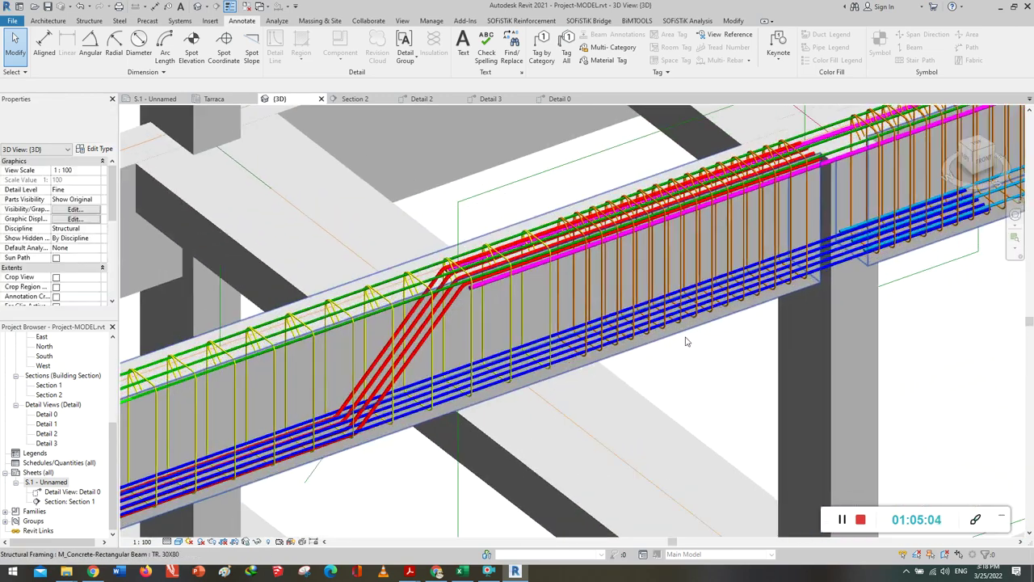
{"action": "scroll", "coordinate": [498, 275], "scroll_direction": "up", "scroll_amount": 2}
{"action": "scroll", "coordinate": [498, 275], "scroll_direction": "up", "scroll_amount": 1}
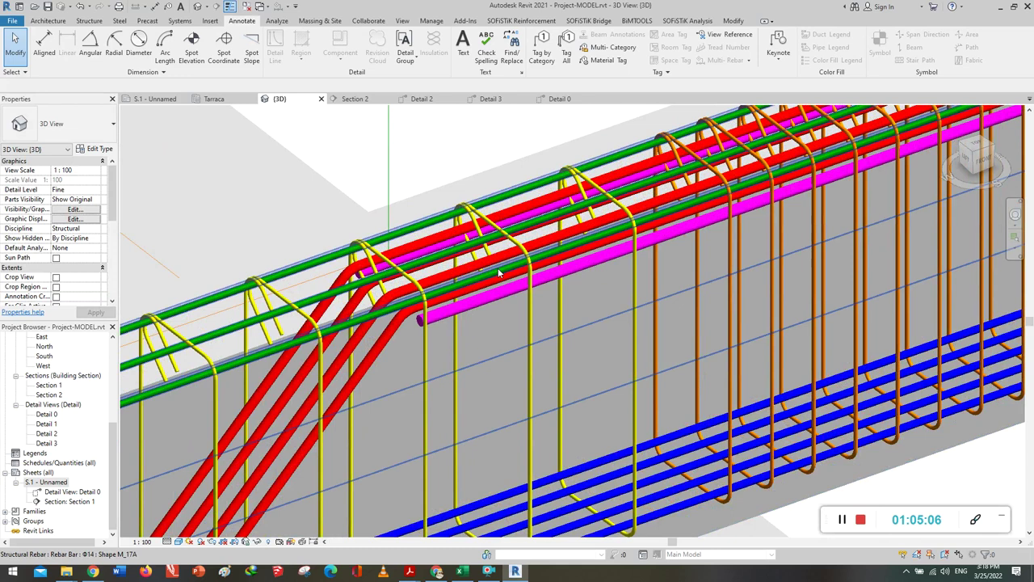
{"action": "scroll", "coordinate": [498, 275], "scroll_direction": "up", "scroll_amount": 1}
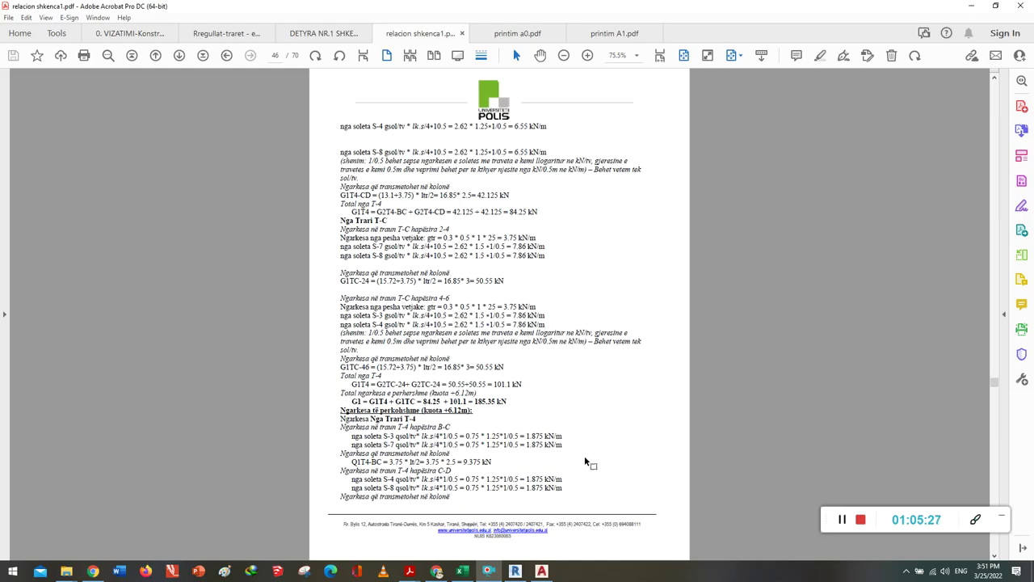
{"action": "scroll", "coordinate": [584, 454], "scroll_direction": "up", "scroll_amount": 1}
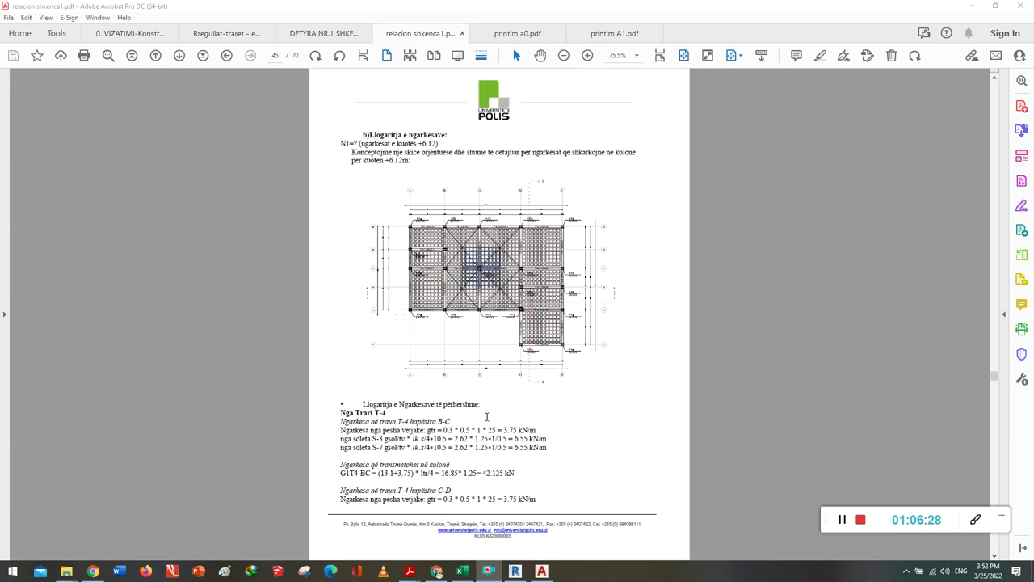
Page through relacion shkenca1.pdf from page 48 to page 51's 50x30 column reinforcement drawing.
{"action": "scroll", "coordinate": [483, 420], "scroll_direction": "down", "scroll_amount": 1}
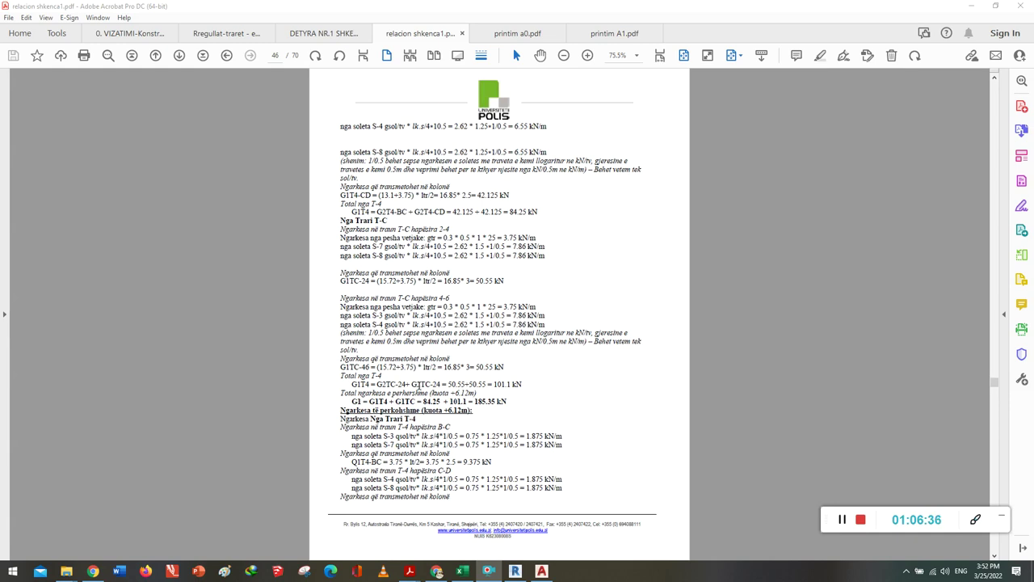
{"action": "scroll", "coordinate": [417, 386], "scroll_direction": "down", "scroll_amount": 1}
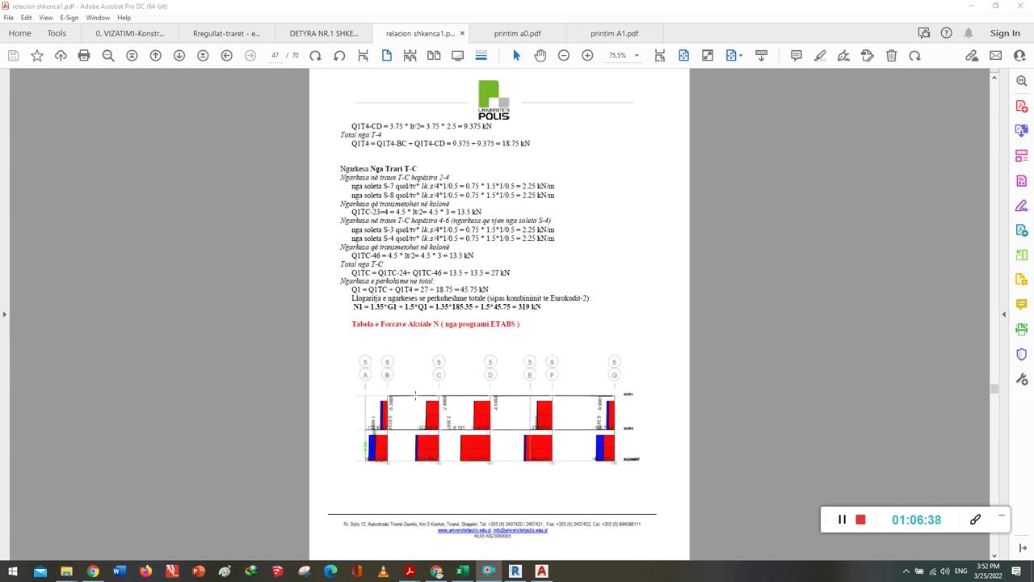
{"action": "scroll", "coordinate": [415, 395], "scroll_direction": "up", "scroll_amount": 2}
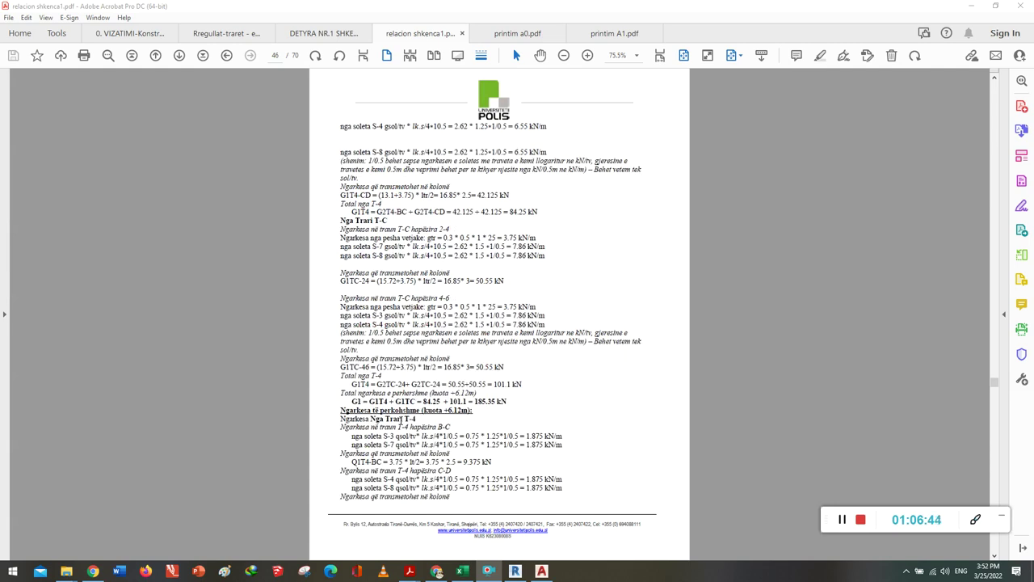
{"action": "scroll", "coordinate": [401, 419], "scroll_direction": "down", "scroll_amount": 2}
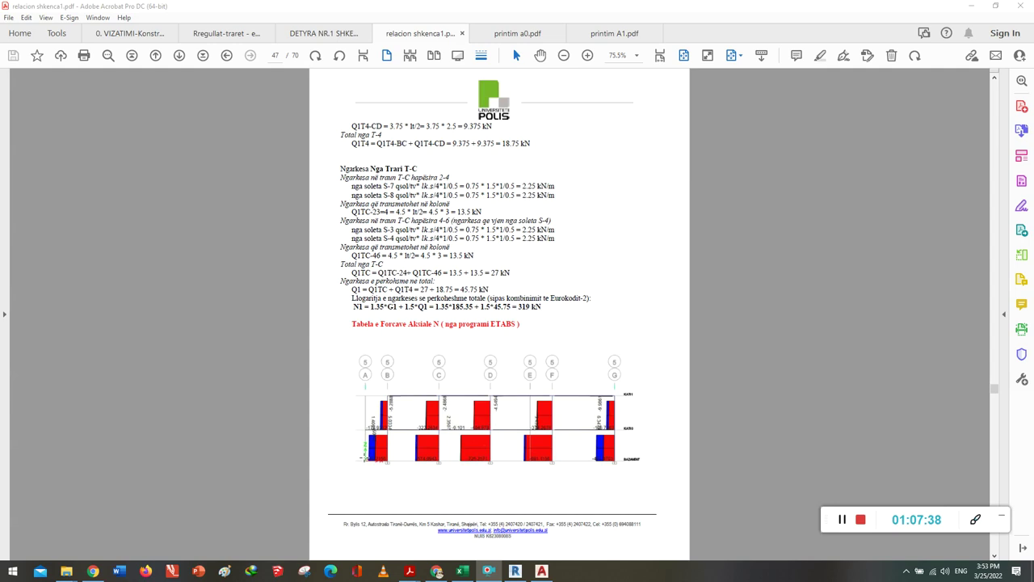
{"action": "scroll", "coordinate": [433, 375], "scroll_direction": "down", "scroll_amount": 2}
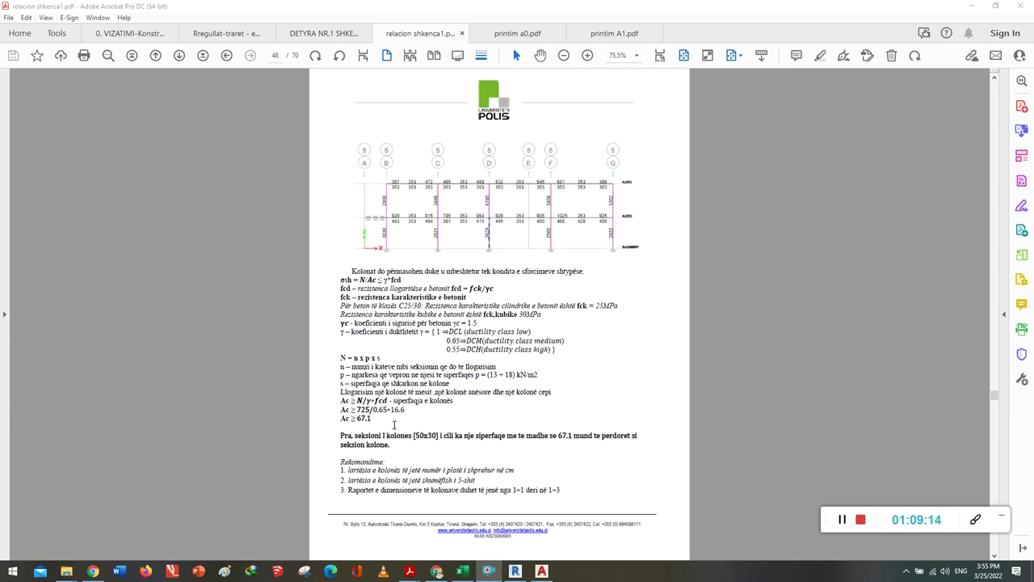
{"action": "scroll", "coordinate": [392, 424], "scroll_direction": "down", "scroll_amount": 1}
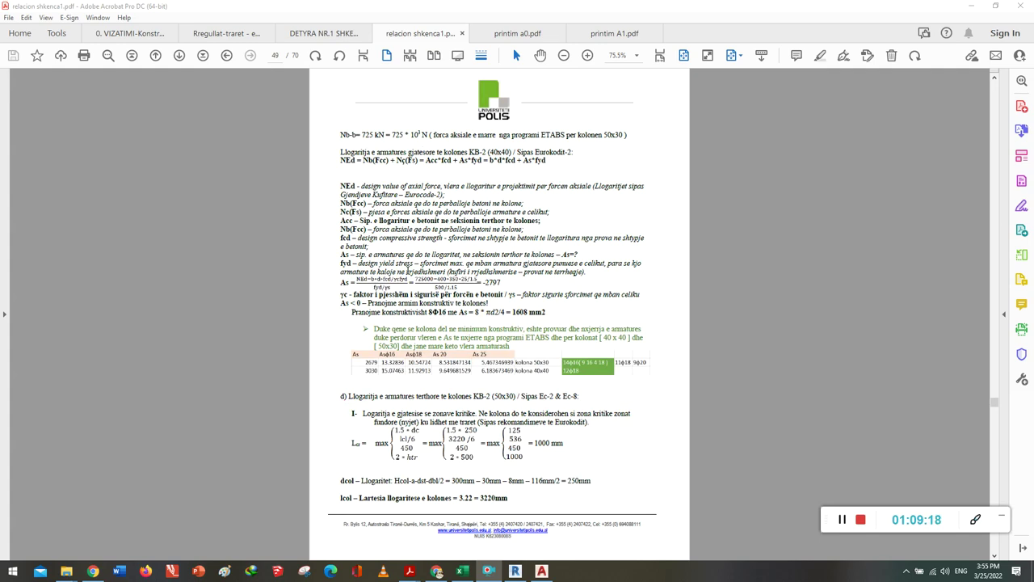
{"action": "scroll", "coordinate": [409, 270], "scroll_direction": "down", "scroll_amount": 1}
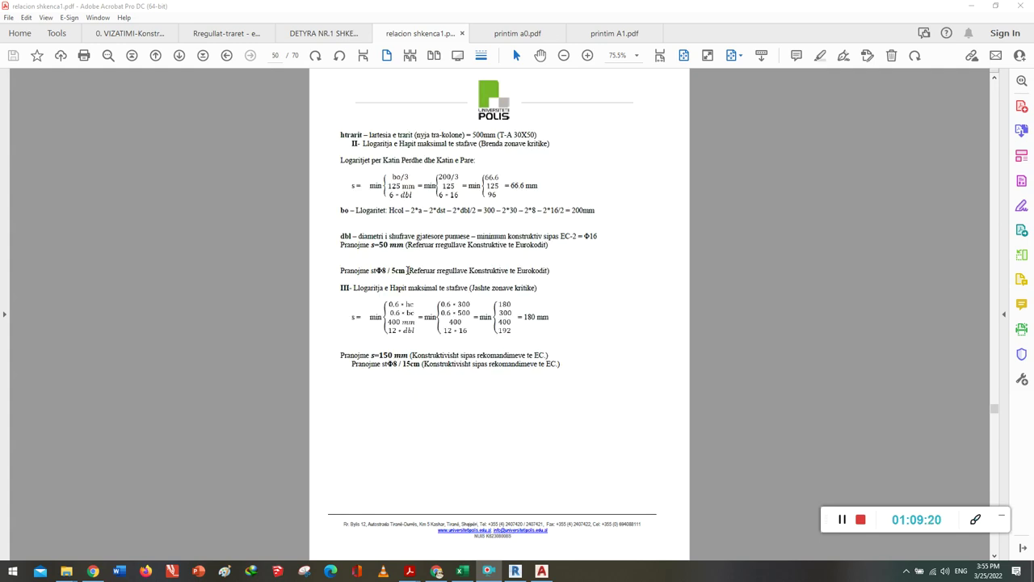
{"action": "scroll", "coordinate": [415, 267], "scroll_direction": "down", "scroll_amount": 1}
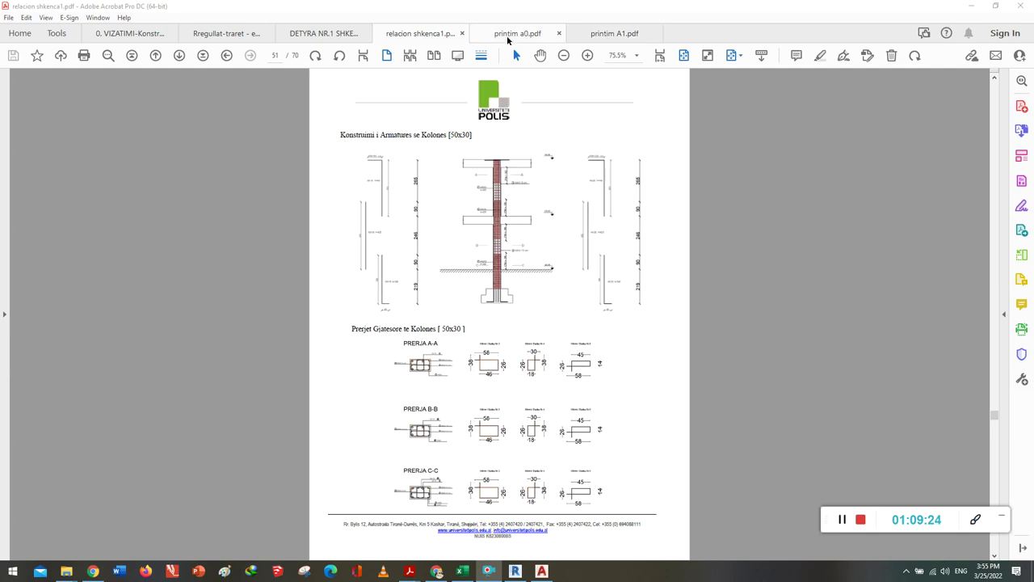
{"action": "left_click", "coordinate": [513, 36]}
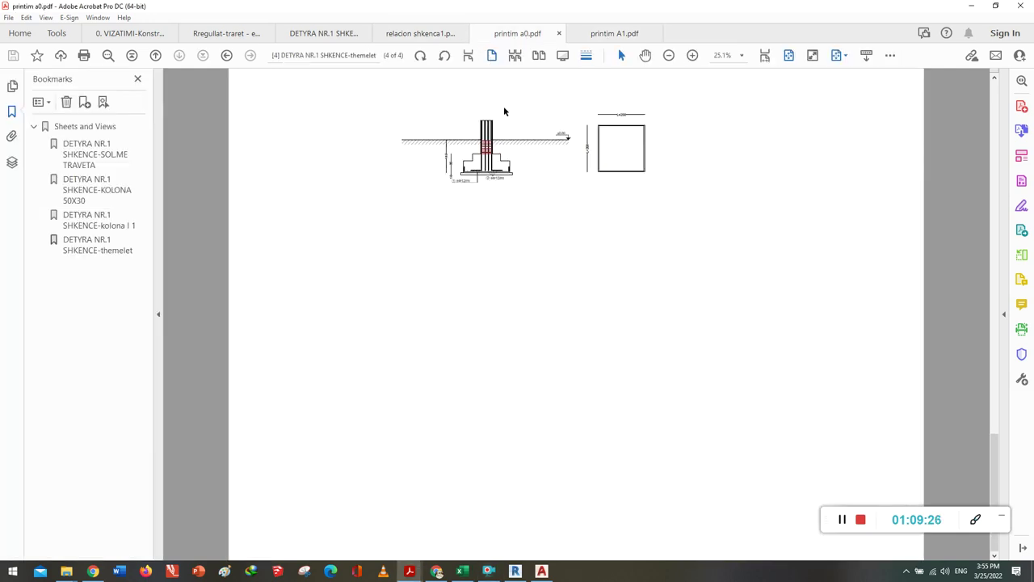
Scroll printim a0.pdf up to page 2, the KOLONA C-4 [50X30] column sheet, then on to page 3.
{"action": "scroll", "coordinate": [493, 218], "scroll_direction": "up", "scroll_amount": 2}
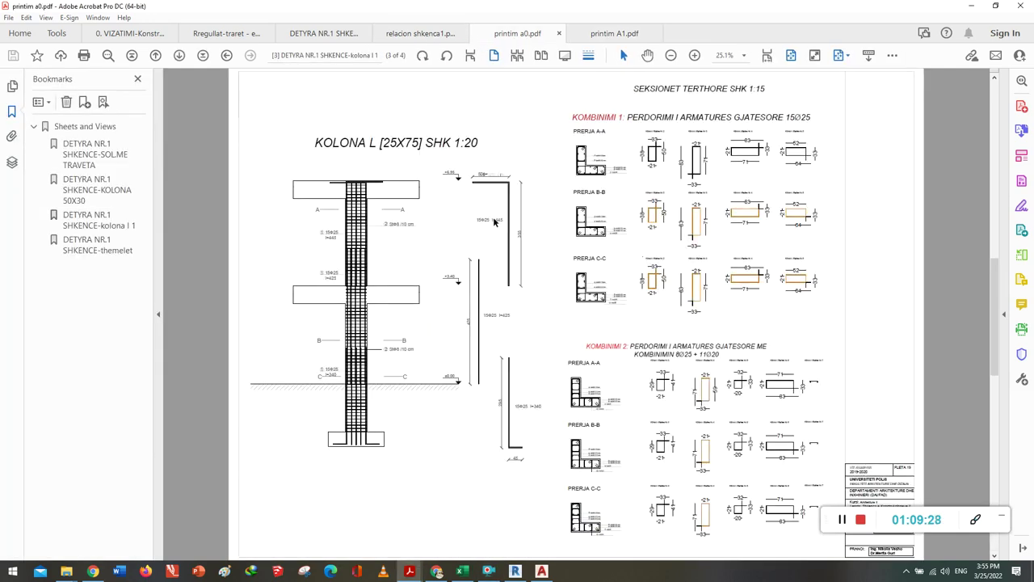
{"action": "scroll", "coordinate": [498, 229], "scroll_direction": "up", "scroll_amount": 2}
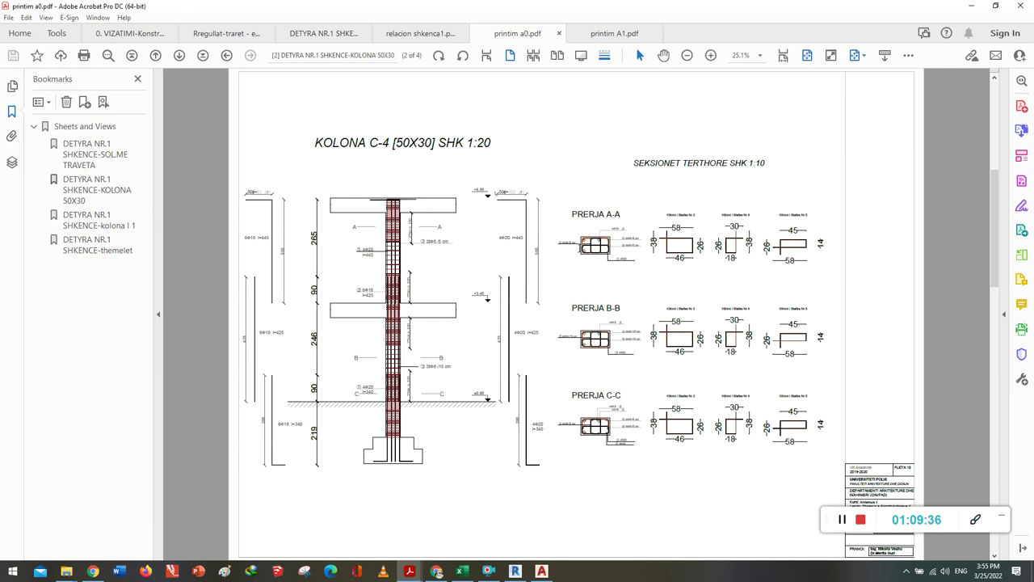
{"action": "scroll", "coordinate": [578, 248], "scroll_direction": "down", "scroll_amount": 2}
{"action": "scroll", "coordinate": [566, 259], "scroll_direction": "up", "scroll_amount": 2}
{"action": "scroll", "coordinate": [433, 224], "scroll_direction": "down", "scroll_amount": 2}
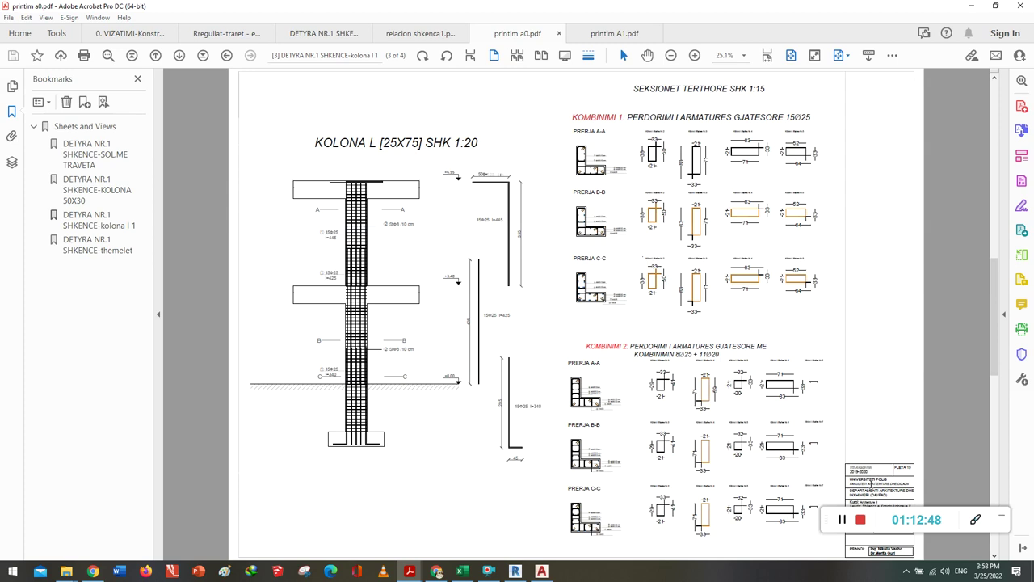
Leave the KOLONA L [25X75] sheet and bring up Google Classroom's Student work page.
{"action": "left_click", "coordinate": [842, 519]}
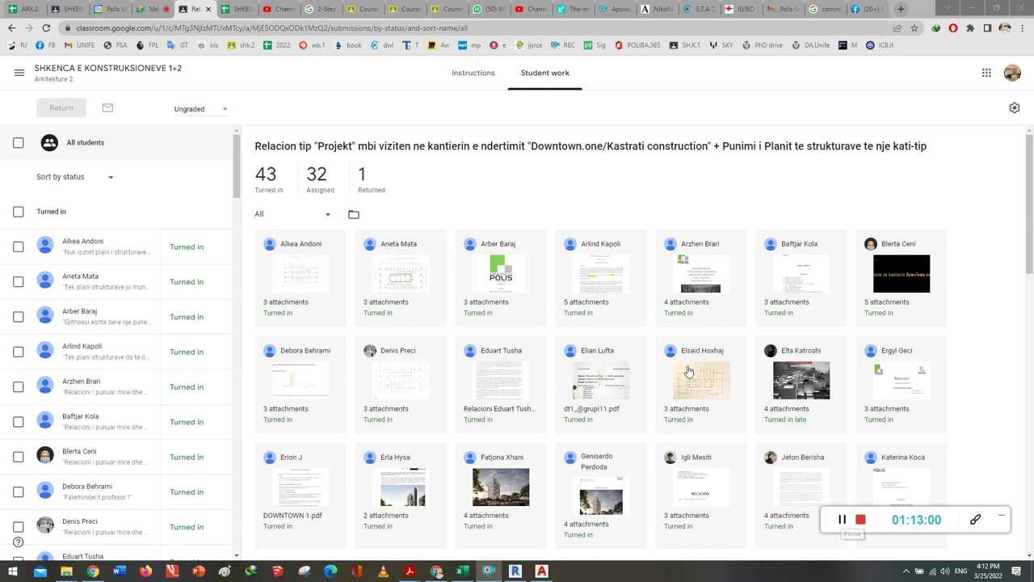
Open a turned-in submission and fit the Prezantim vizita ne kantier.pptx preview to the viewer width.
{"action": "scroll", "coordinate": [441, 271], "scroll_direction": "down", "scroll_amount": 1}
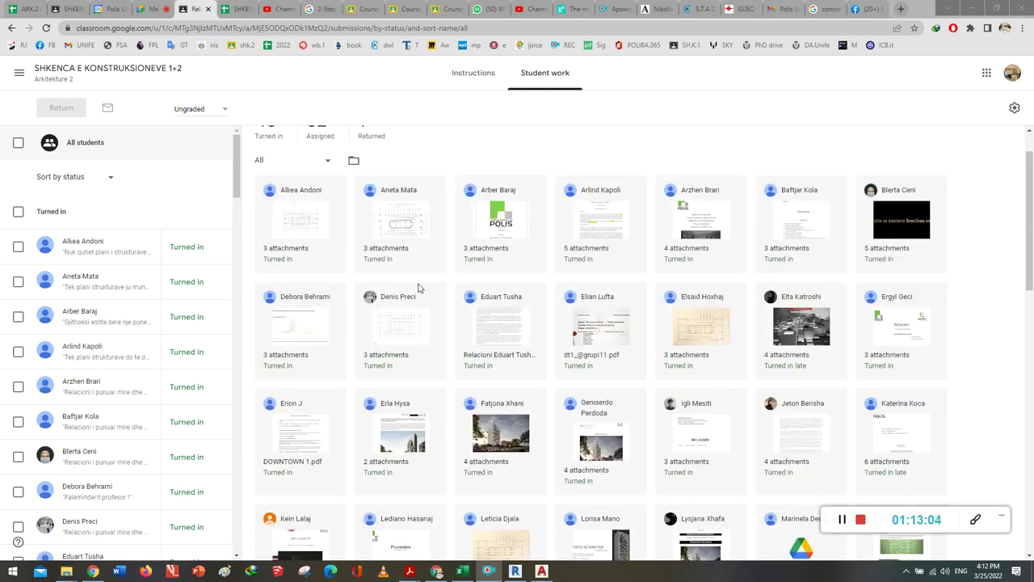
{"action": "scroll", "coordinate": [419, 288], "scroll_direction": "down", "scroll_amount": 1}
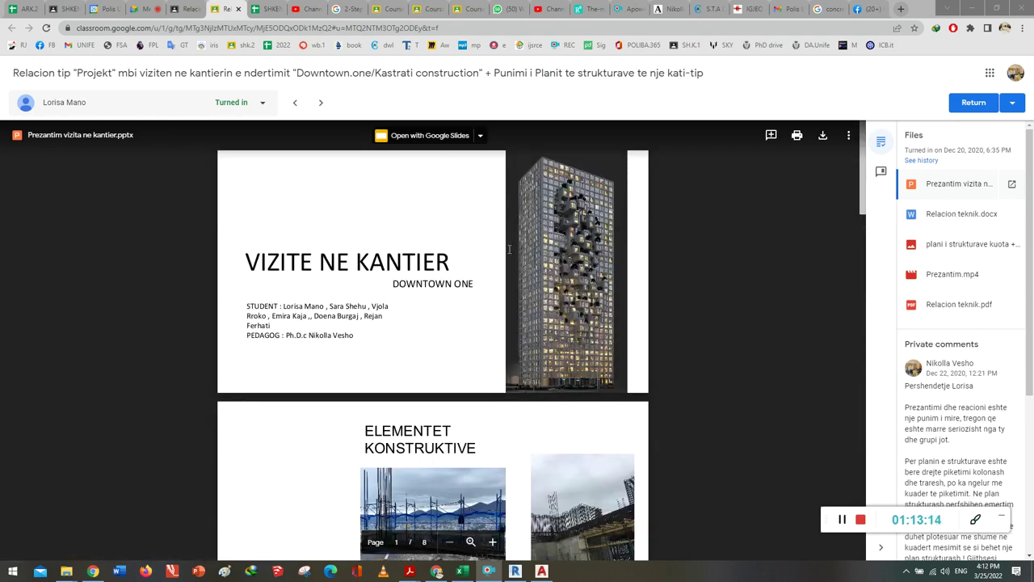
{"action": "left_click", "coordinate": [471, 541]}
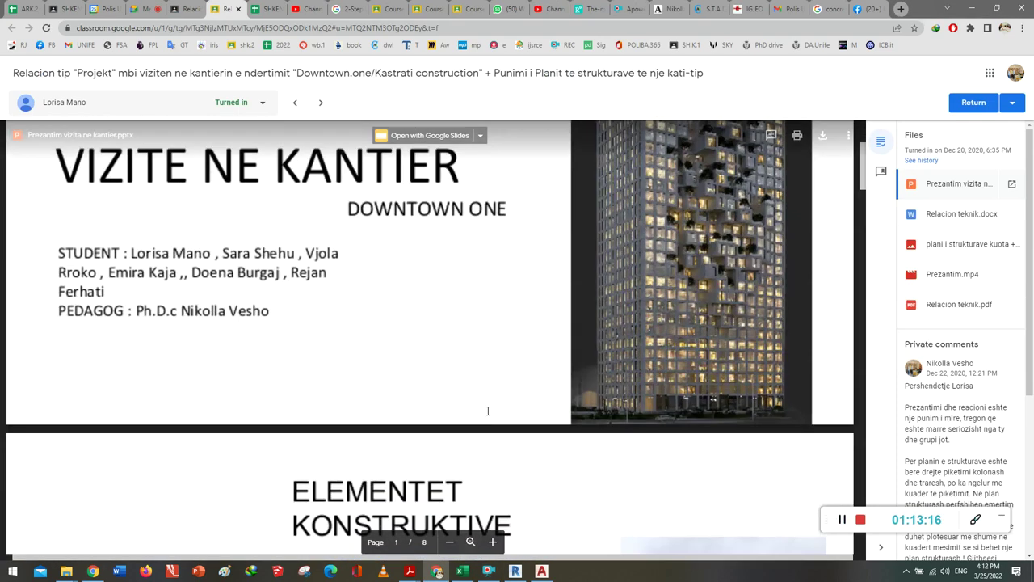
Scroll through the site-visit presentation slides, from page 1 toward page 8.
{"action": "scroll", "coordinate": [482, 419], "scroll_direction": "up", "scroll_amount": 2}
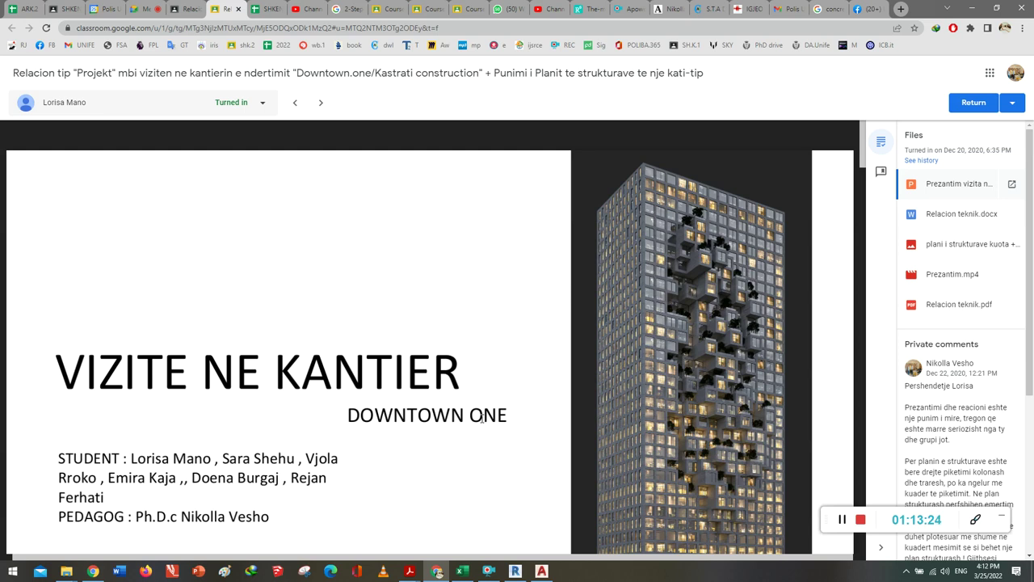
{"action": "scroll", "coordinate": [483, 418], "scroll_direction": "down", "scroll_amount": 1}
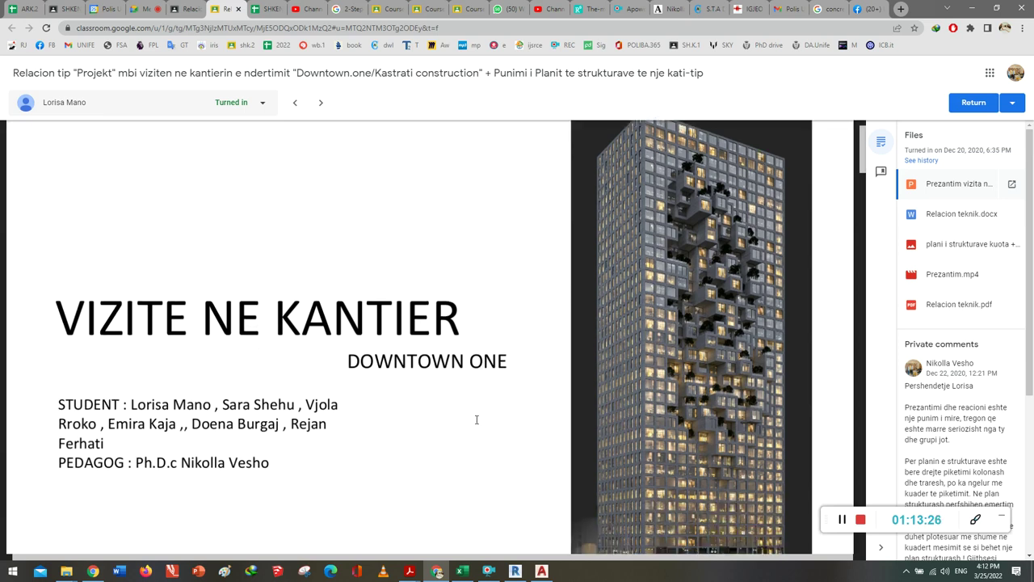
{"action": "scroll", "coordinate": [477, 420], "scroll_direction": "down", "scroll_amount": 2}
{"action": "scroll", "coordinate": [476, 419], "scroll_direction": "down", "scroll_amount": 1}
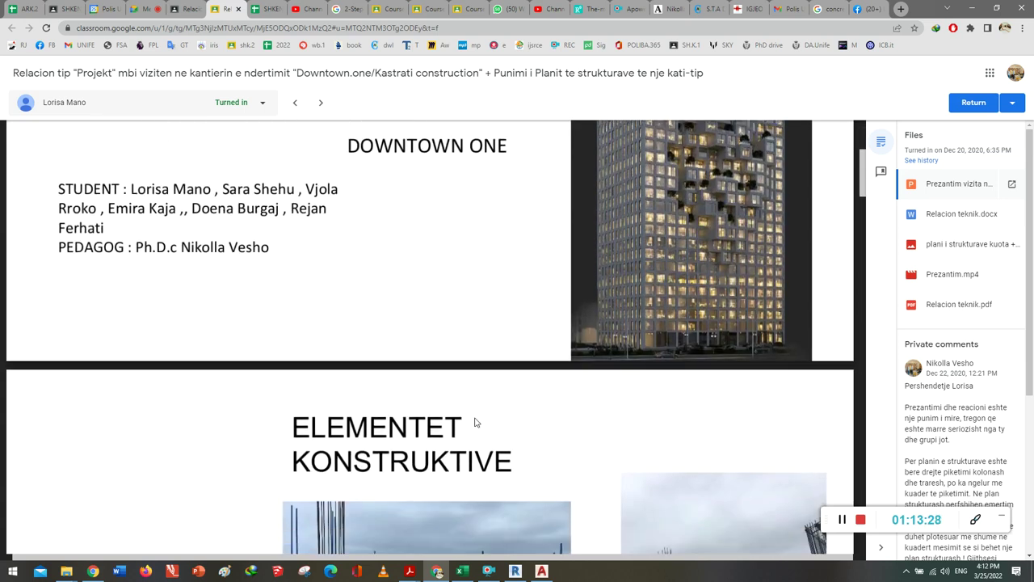
{"action": "scroll", "coordinate": [475, 417], "scroll_direction": "up", "scroll_amount": 3}
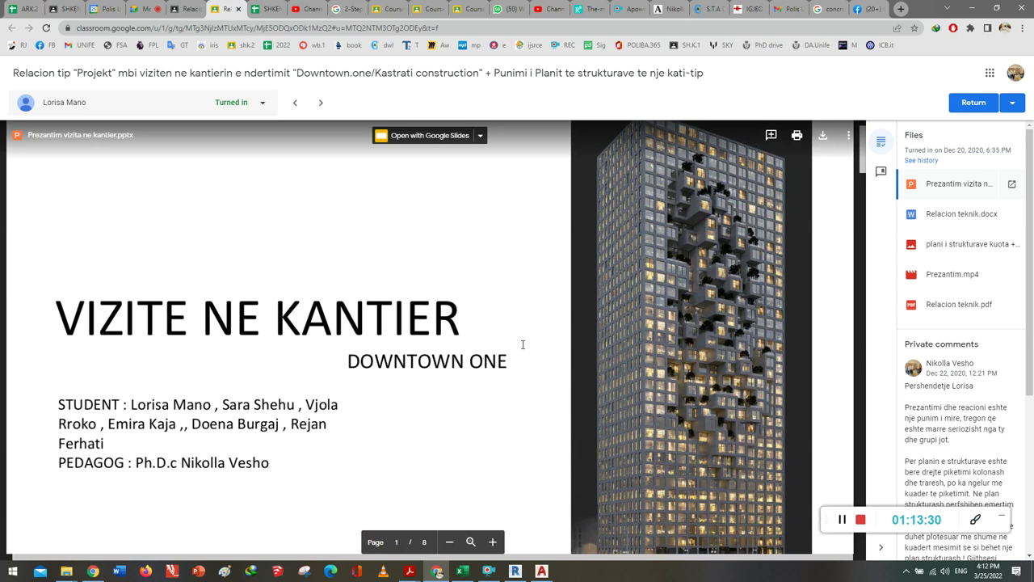
{"action": "scroll", "coordinate": [522, 345], "scroll_direction": "down", "scroll_amount": 4}
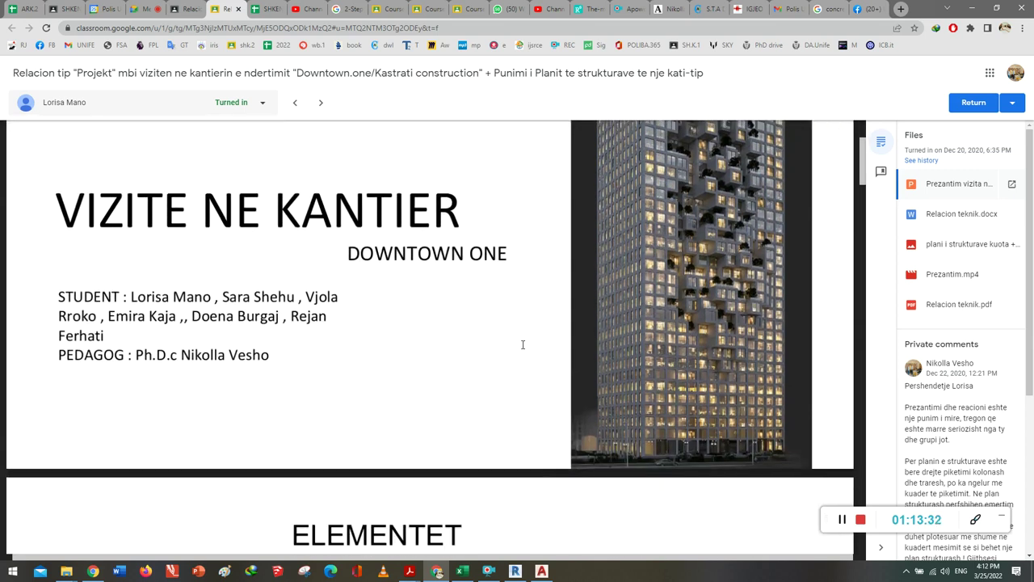
{"action": "scroll", "coordinate": [523, 345], "scroll_direction": "down", "scroll_amount": 1}
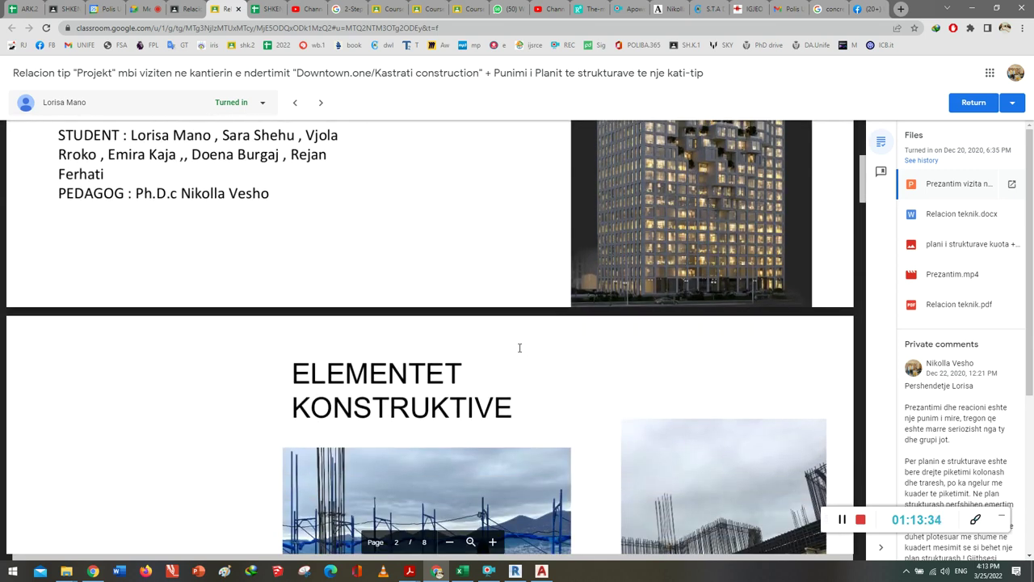
{"action": "scroll", "coordinate": [523, 345], "scroll_direction": "down", "scroll_amount": 2}
{"action": "scroll", "coordinate": [523, 345], "scroll_direction": "down", "scroll_amount": 2}
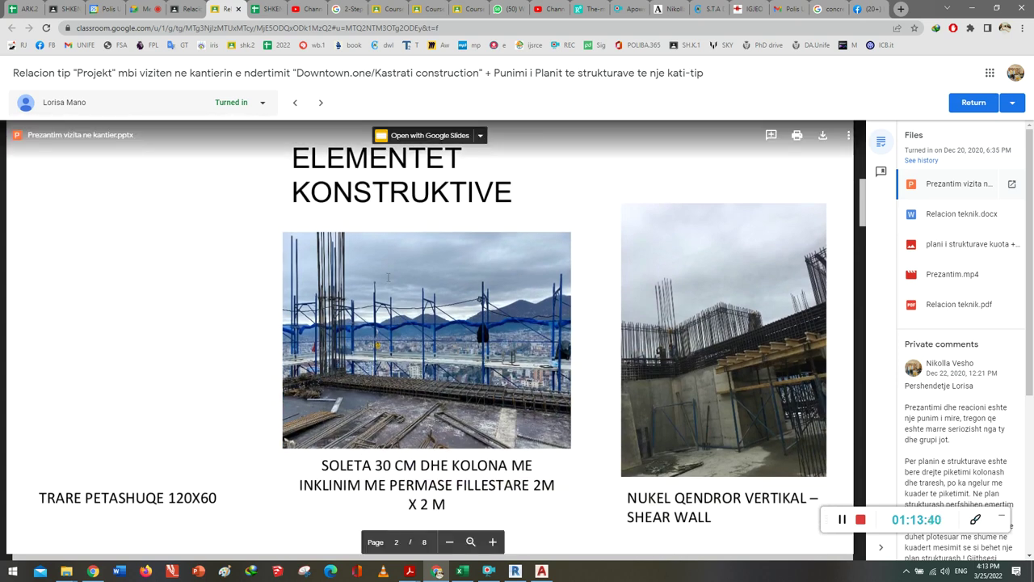
{"action": "scroll", "coordinate": [479, 334], "scroll_direction": "down", "scroll_amount": 2}
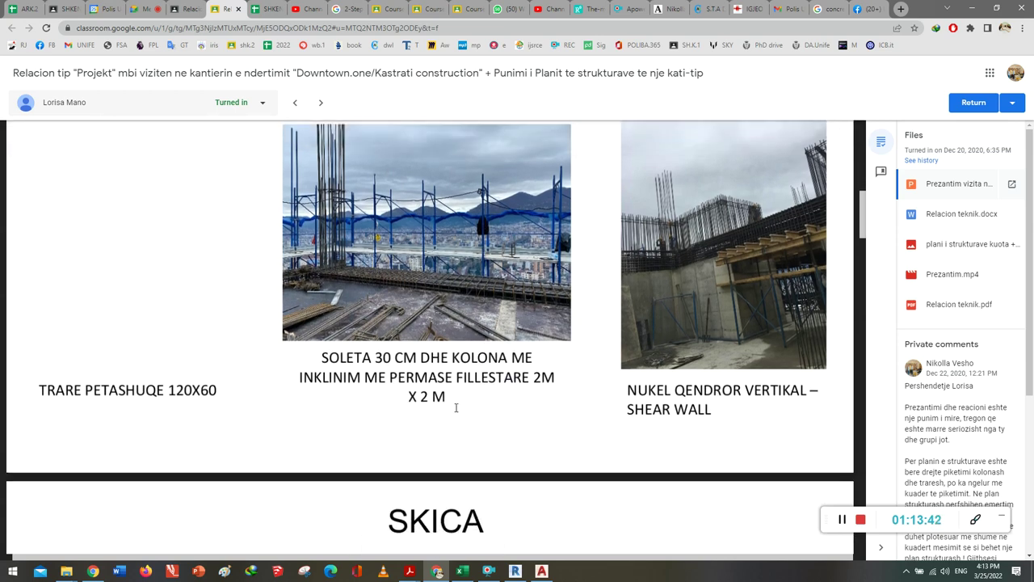
{"action": "scroll", "coordinate": [479, 334], "scroll_direction": "down", "scroll_amount": 2}
{"action": "scroll", "coordinate": [480, 334], "scroll_direction": "down", "scroll_amount": 2}
{"action": "scroll", "coordinate": [462, 406], "scroll_direction": "down", "scroll_amount": 2}
{"action": "scroll", "coordinate": [461, 406], "scroll_direction": "down", "scroll_amount": 1}
{"action": "scroll", "coordinate": [461, 404], "scroll_direction": "up", "scroll_amount": 1}
{"action": "scroll", "coordinate": [461, 401], "scroll_direction": "up", "scroll_amount": 1}
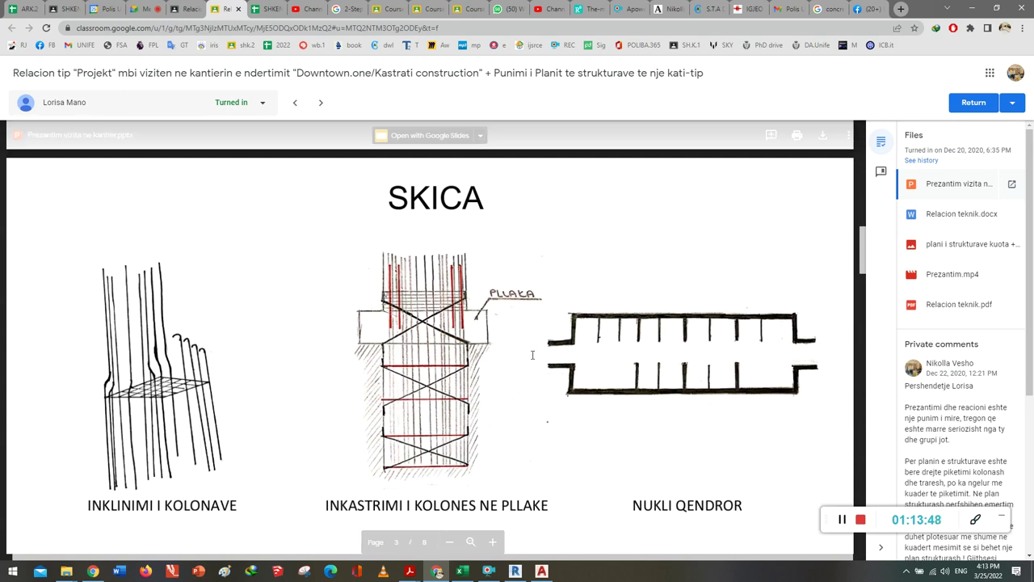
{"action": "scroll", "coordinate": [501, 360], "scroll_direction": "down", "scroll_amount": 1}
{"action": "scroll", "coordinate": [501, 361], "scroll_direction": "down", "scroll_amount": 1}
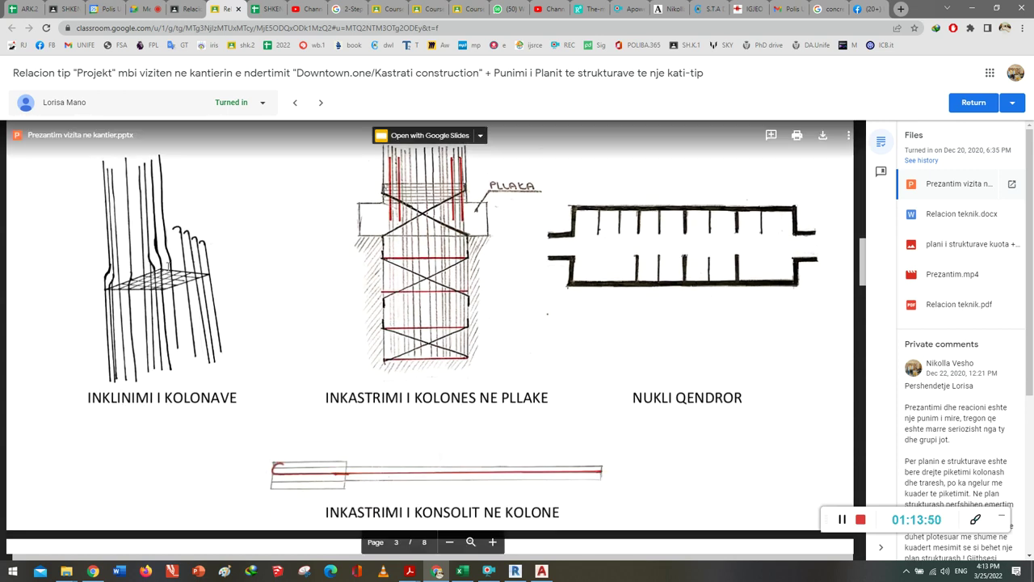
{"action": "scroll", "coordinate": [331, 476], "scroll_direction": "down", "scroll_amount": 4}
{"action": "scroll", "coordinate": [331, 476], "scroll_direction": "down", "scroll_amount": 5}
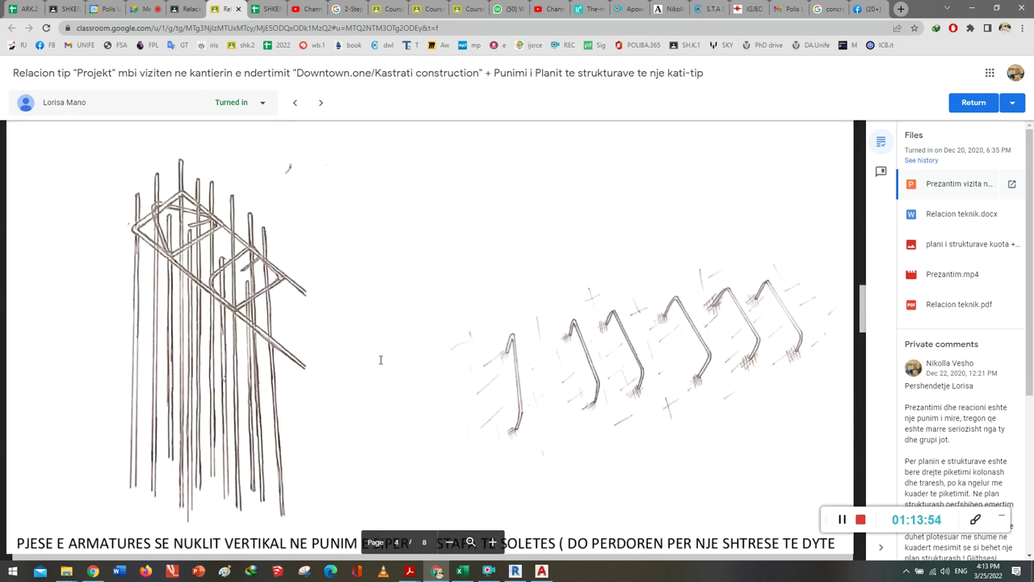
{"action": "scroll", "coordinate": [428, 367], "scroll_direction": "down", "scroll_amount": 4}
{"action": "scroll", "coordinate": [475, 378], "scroll_direction": "down", "scroll_amount": 2}
{"action": "scroll", "coordinate": [475, 379], "scroll_direction": "down", "scroll_amount": 2}
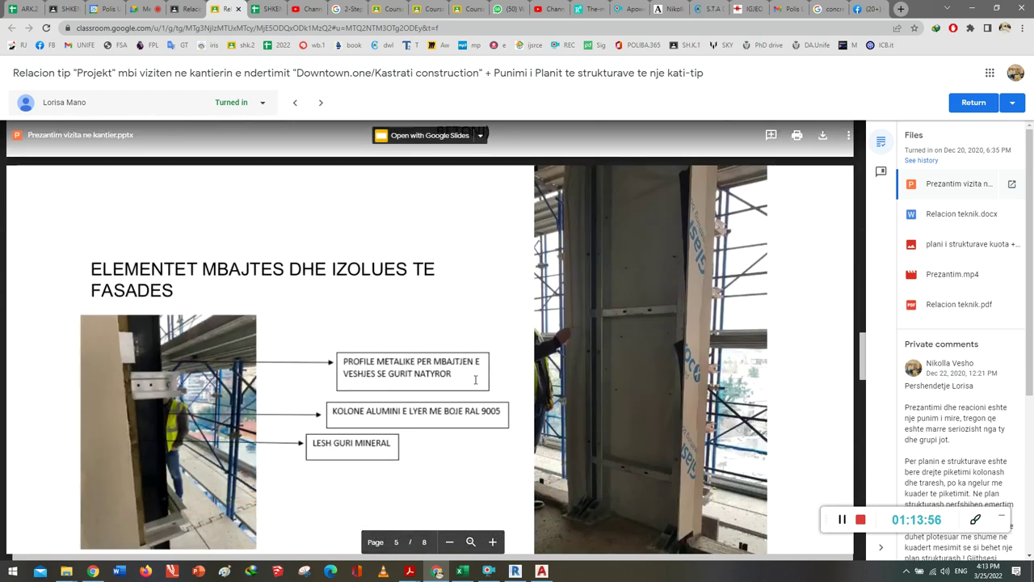
{"action": "scroll", "coordinate": [475, 380], "scroll_direction": "down", "scroll_amount": 1}
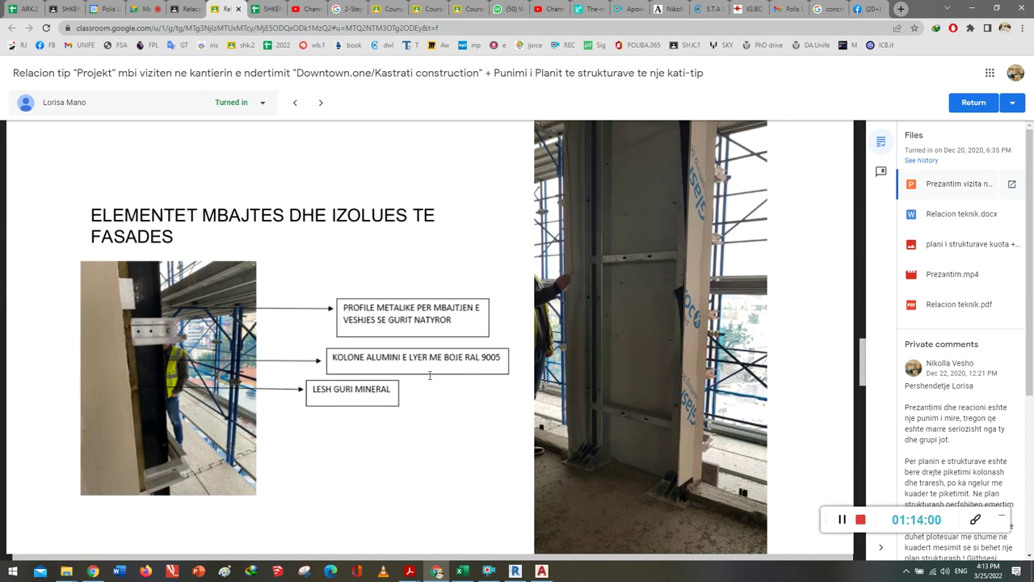
{"action": "scroll", "coordinate": [372, 365], "scroll_direction": "down", "scroll_amount": 3}
{"action": "scroll", "coordinate": [373, 365], "scroll_direction": "down", "scroll_amount": 2}
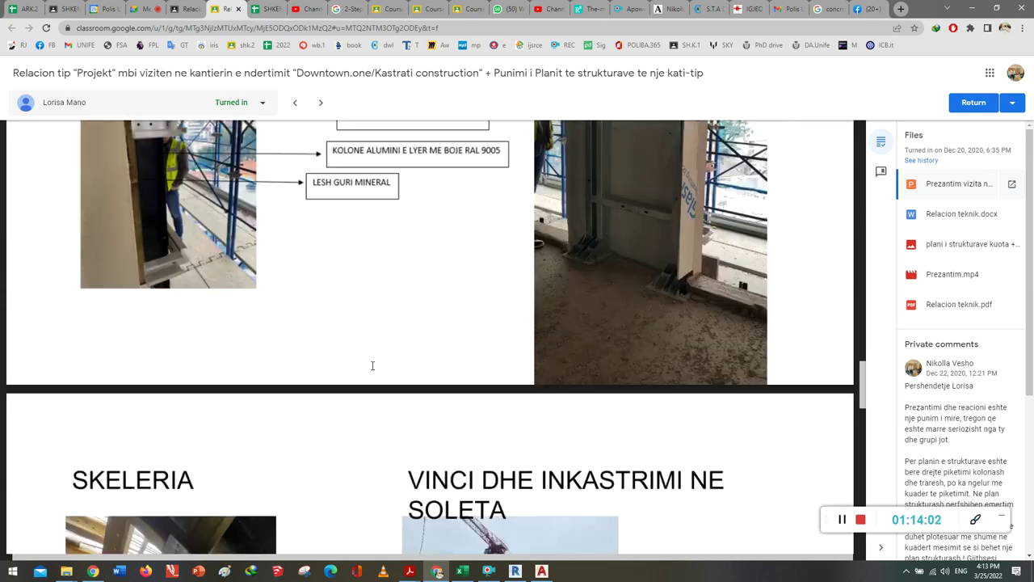
{"action": "scroll", "coordinate": [373, 365], "scroll_direction": "down", "scroll_amount": 3}
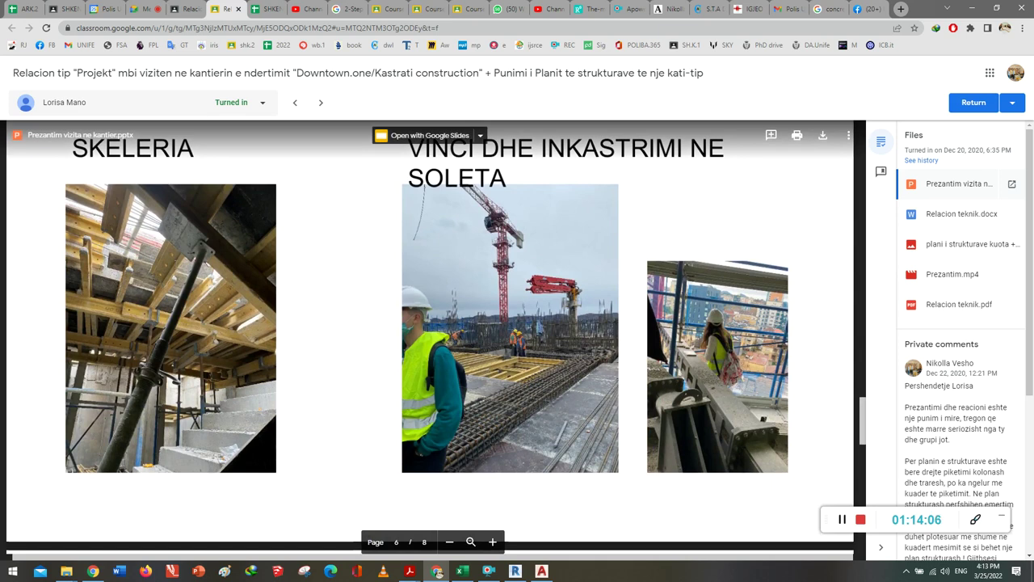
{"action": "scroll", "coordinate": [372, 365], "scroll_direction": "down", "scroll_amount": 2}
{"action": "scroll", "coordinate": [373, 365], "scroll_direction": "down", "scroll_amount": 2}
{"action": "scroll", "coordinate": [373, 366], "scroll_direction": "down", "scroll_amount": 2}
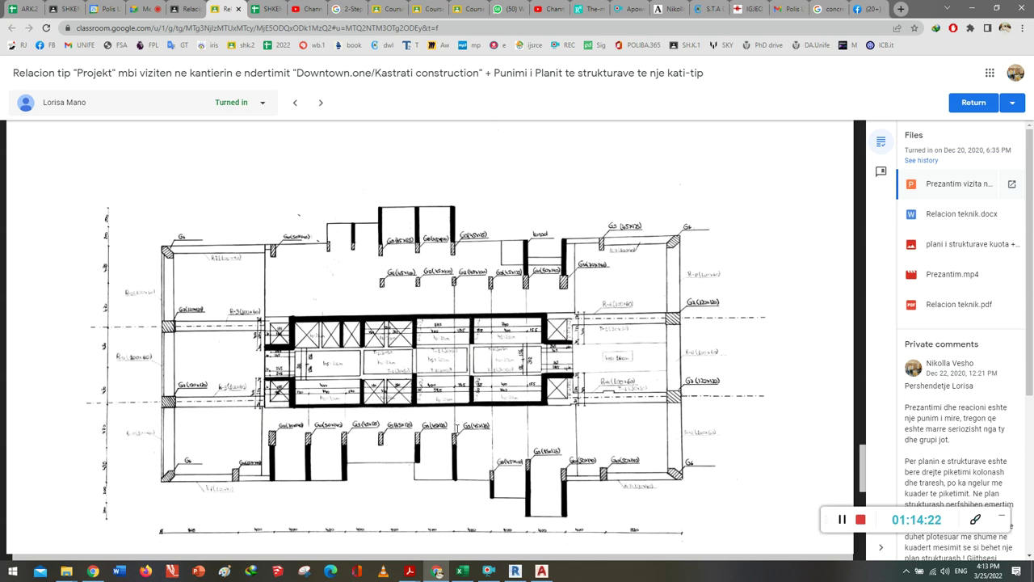
Reach page 8 of the presentation, then preview Relacion teknik.docx at page 1 of 13.
{"action": "scroll", "coordinate": [456, 429], "scroll_direction": "down", "scroll_amount": 2}
{"action": "scroll", "coordinate": [456, 424], "scroll_direction": "down", "scroll_amount": 3}
{"action": "scroll", "coordinate": [456, 420], "scroll_direction": "down", "scroll_amount": 2}
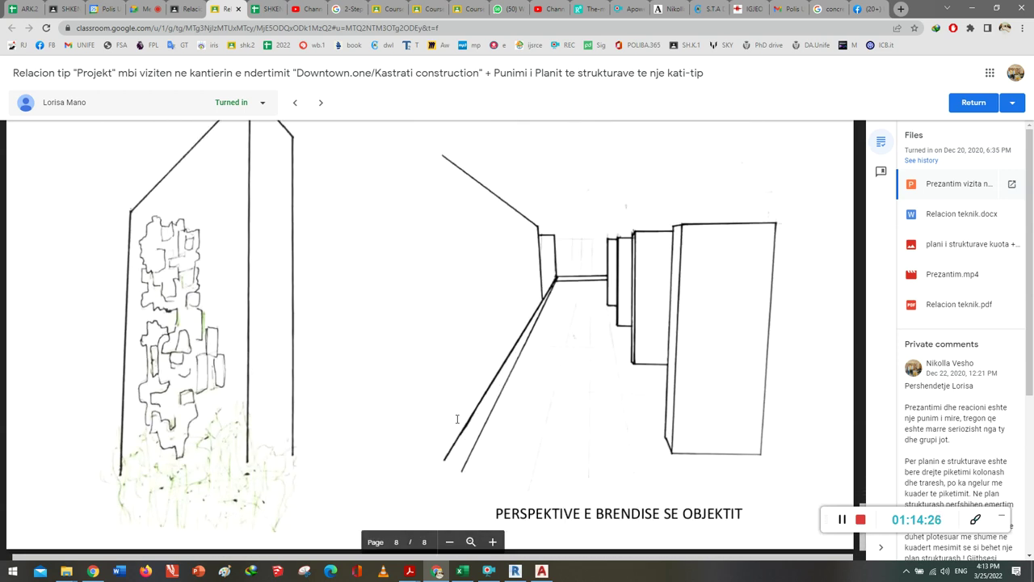
{"action": "scroll", "coordinate": [457, 419], "scroll_direction": "down", "scroll_amount": 1}
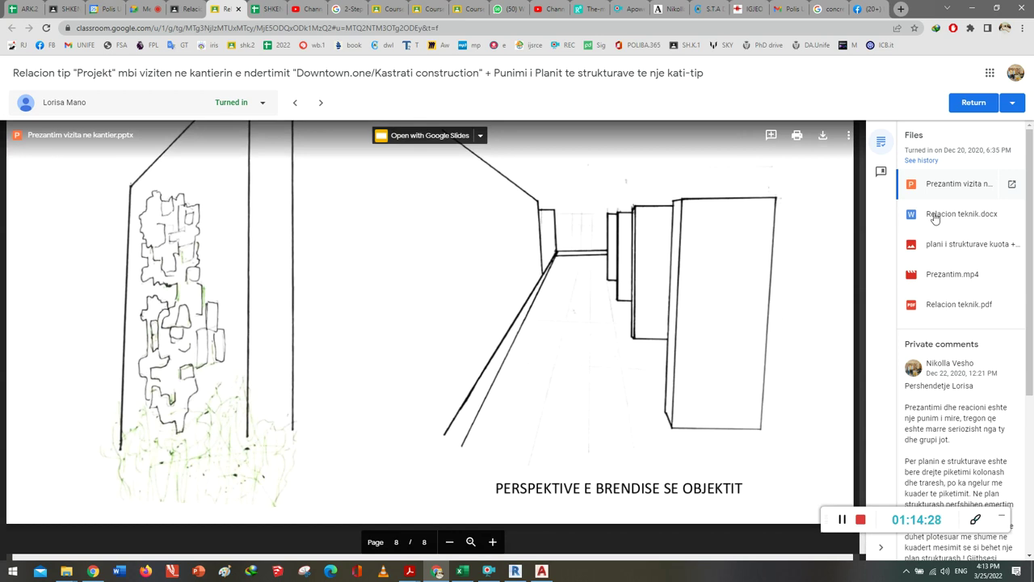
{"action": "left_click", "coordinate": [970, 221]}
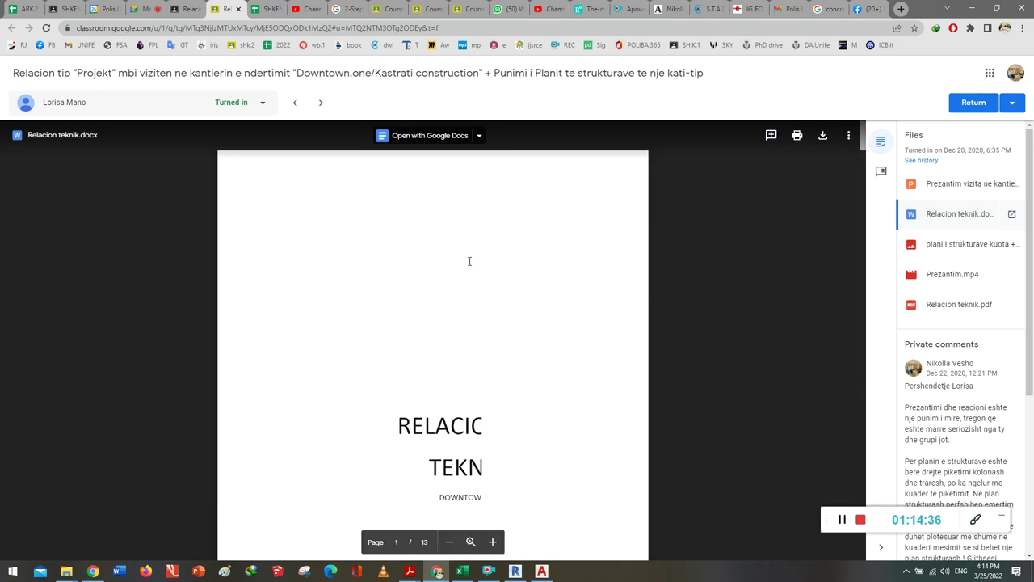
Read Relacion teknik.docx from FASADA to page 13 of 13, then open the +73.11 floor plan.
{"action": "scroll", "coordinate": [468, 261], "scroll_direction": "down", "scroll_amount": 2}
{"action": "scroll", "coordinate": [467, 266], "scroll_direction": "down", "scroll_amount": 3}
{"action": "scroll", "coordinate": [465, 275], "scroll_direction": "down", "scroll_amount": 2}
{"action": "scroll", "coordinate": [465, 275], "scroll_direction": "down", "scroll_amount": 1}
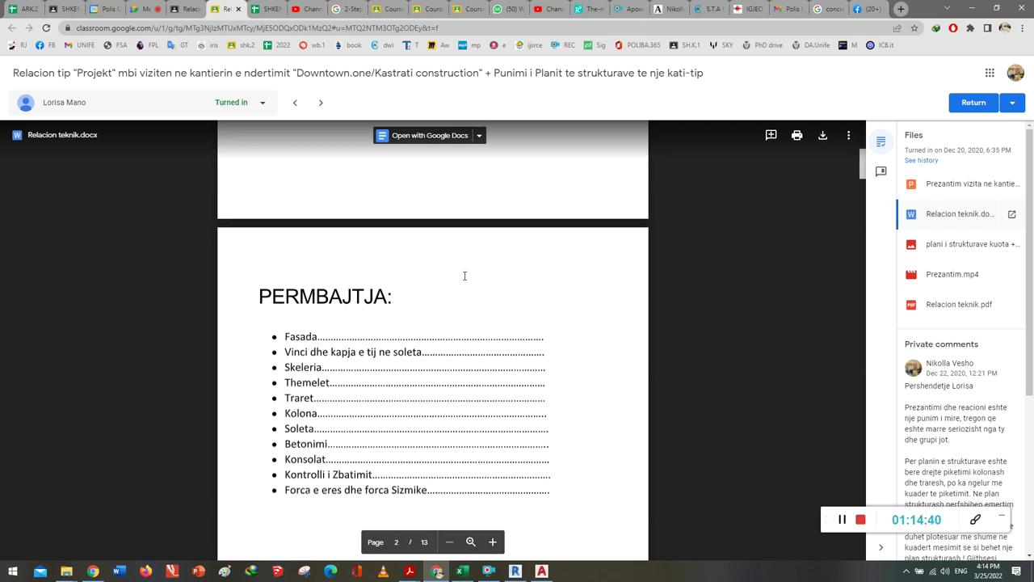
{"action": "scroll", "coordinate": [462, 282], "scroll_direction": "down", "scroll_amount": 5}
{"action": "scroll", "coordinate": [461, 283], "scroll_direction": "down", "scroll_amount": 2}
{"action": "scroll", "coordinate": [461, 283], "scroll_direction": "up", "scroll_amount": 2}
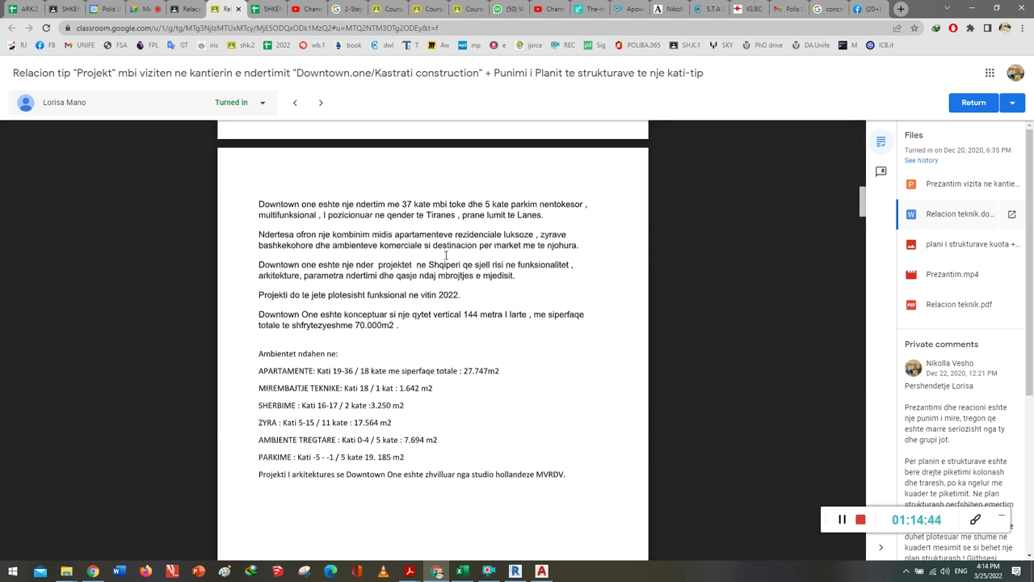
{"action": "scroll", "coordinate": [448, 257], "scroll_direction": "down", "scroll_amount": 1}
{"action": "scroll", "coordinate": [448, 257], "scroll_direction": "down", "scroll_amount": 2}
{"action": "scroll", "coordinate": [428, 273], "scroll_direction": "down", "scroll_amount": 6}
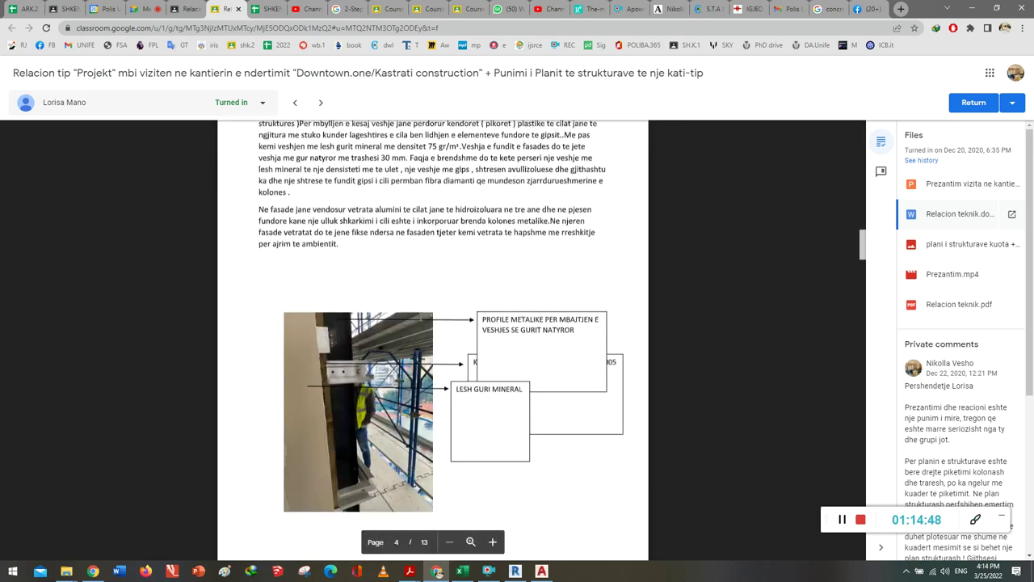
{"action": "scroll", "coordinate": [409, 271], "scroll_direction": "up", "scroll_amount": 3}
{"action": "scroll", "coordinate": [406, 243], "scroll_direction": "up", "scroll_amount": 1}
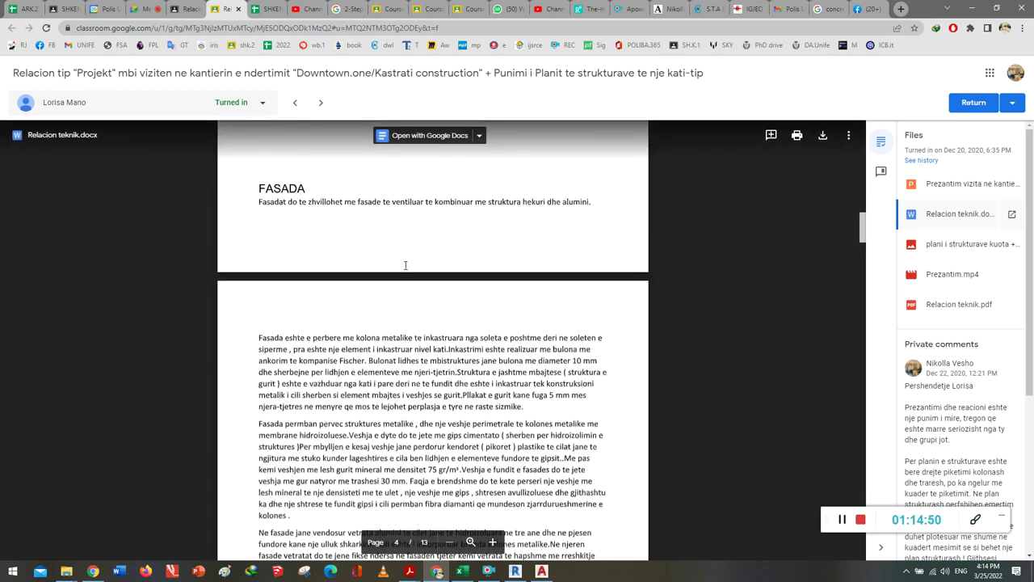
{"action": "scroll", "coordinate": [405, 267], "scroll_direction": "down", "scroll_amount": 2}
{"action": "scroll", "coordinate": [406, 268], "scroll_direction": "down", "scroll_amount": 2}
{"action": "scroll", "coordinate": [404, 272], "scroll_direction": "up", "scroll_amount": 4}
{"action": "scroll", "coordinate": [475, 306], "scroll_direction": "down", "scroll_amount": 1}
{"action": "scroll", "coordinate": [476, 306], "scroll_direction": "down", "scroll_amount": 2}
{"action": "scroll", "coordinate": [476, 306], "scroll_direction": "down", "scroll_amount": 1}
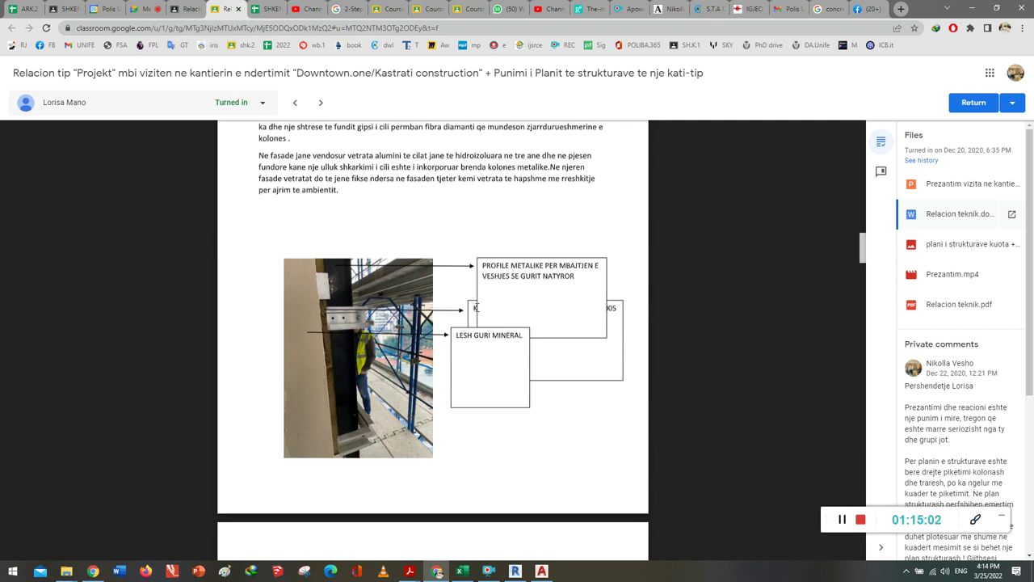
{"action": "scroll", "coordinate": [472, 308], "scroll_direction": "down", "scroll_amount": 1}
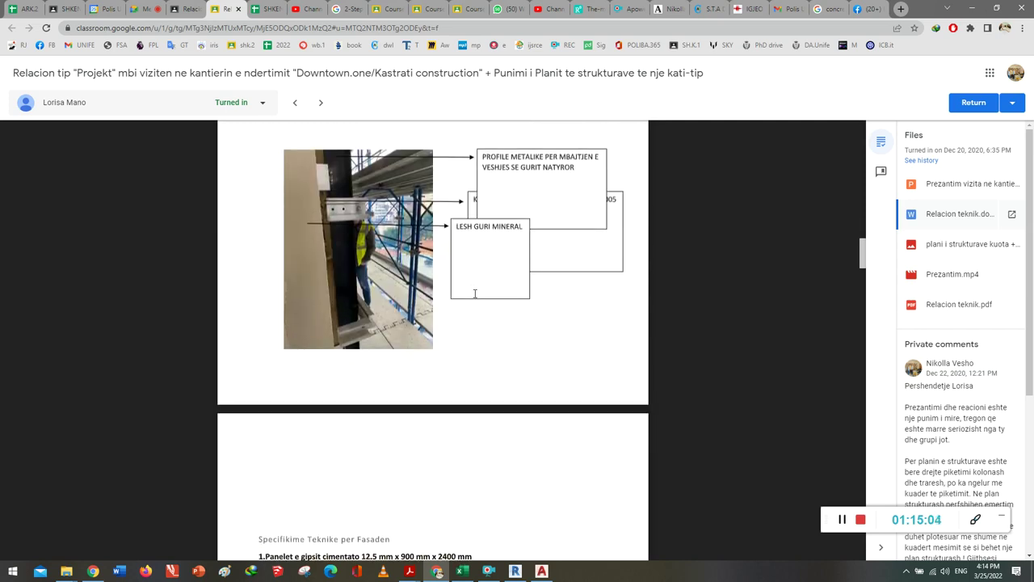
{"action": "scroll", "coordinate": [474, 299], "scroll_direction": "down", "scroll_amount": 1}
{"action": "scroll", "coordinate": [474, 293], "scroll_direction": "down", "scroll_amount": 2}
{"action": "scroll", "coordinate": [474, 293], "scroll_direction": "down", "scroll_amount": 1}
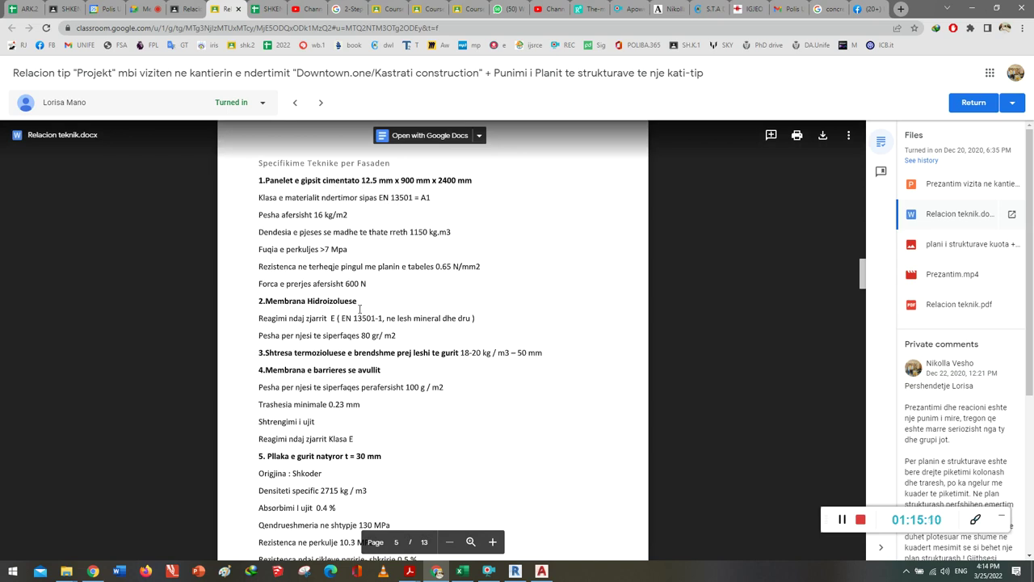
{"action": "scroll", "coordinate": [359, 308], "scroll_direction": "down", "scroll_amount": 3}
{"action": "scroll", "coordinate": [358, 319], "scroll_direction": "down", "scroll_amount": 1}
{"action": "scroll", "coordinate": [357, 324], "scroll_direction": "down", "scroll_amount": 1}
{"action": "scroll", "coordinate": [356, 324], "scroll_direction": "down", "scroll_amount": 1}
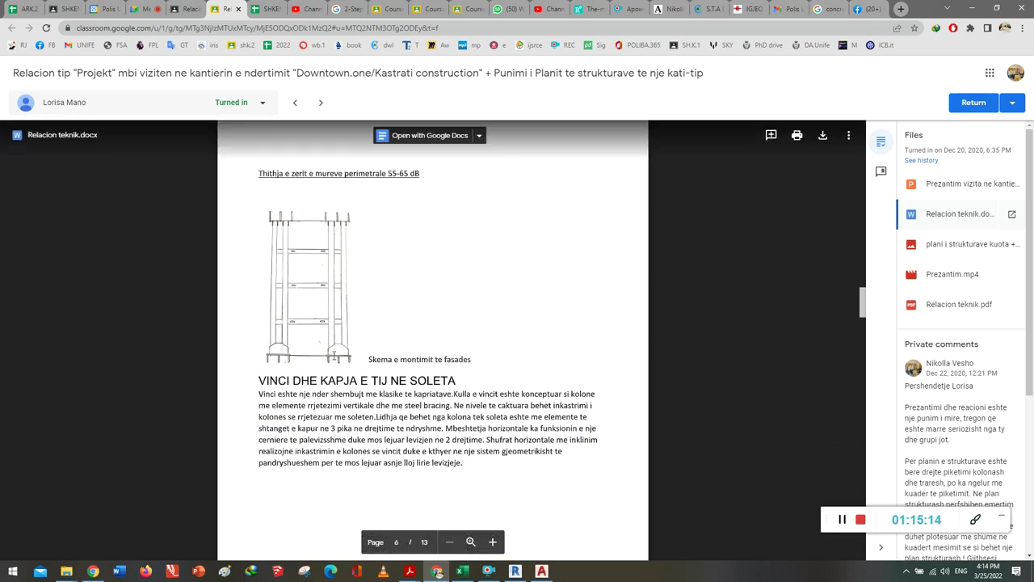
{"action": "scroll", "coordinate": [399, 369], "scroll_direction": "down", "scroll_amount": 1}
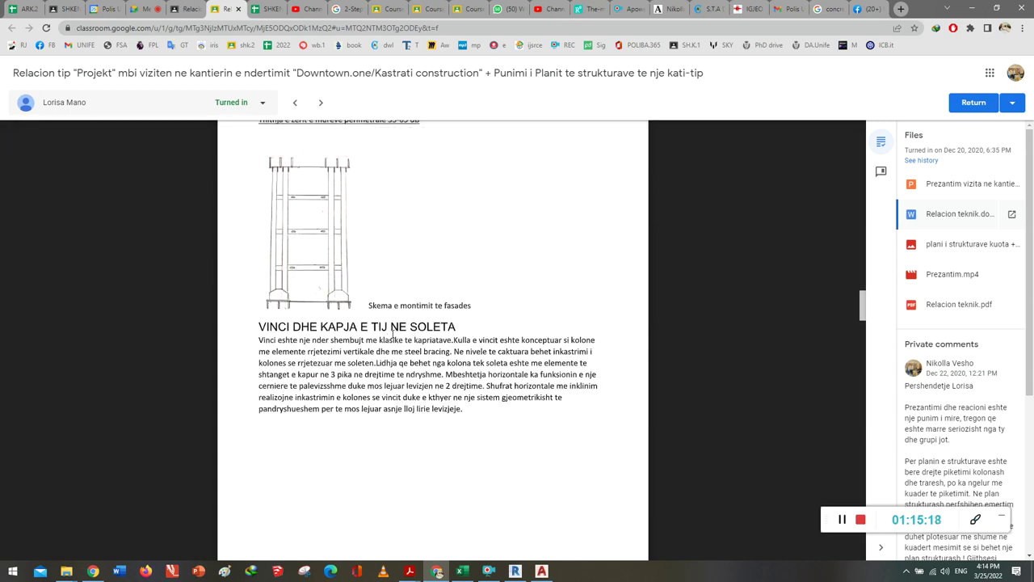
{"action": "scroll", "coordinate": [397, 332], "scroll_direction": "down", "scroll_amount": 2}
{"action": "scroll", "coordinate": [396, 332], "scroll_direction": "down", "scroll_amount": 1}
{"action": "scroll", "coordinate": [397, 332], "scroll_direction": "down", "scroll_amount": 5}
{"action": "scroll", "coordinate": [397, 332], "scroll_direction": "down", "scroll_amount": 2}
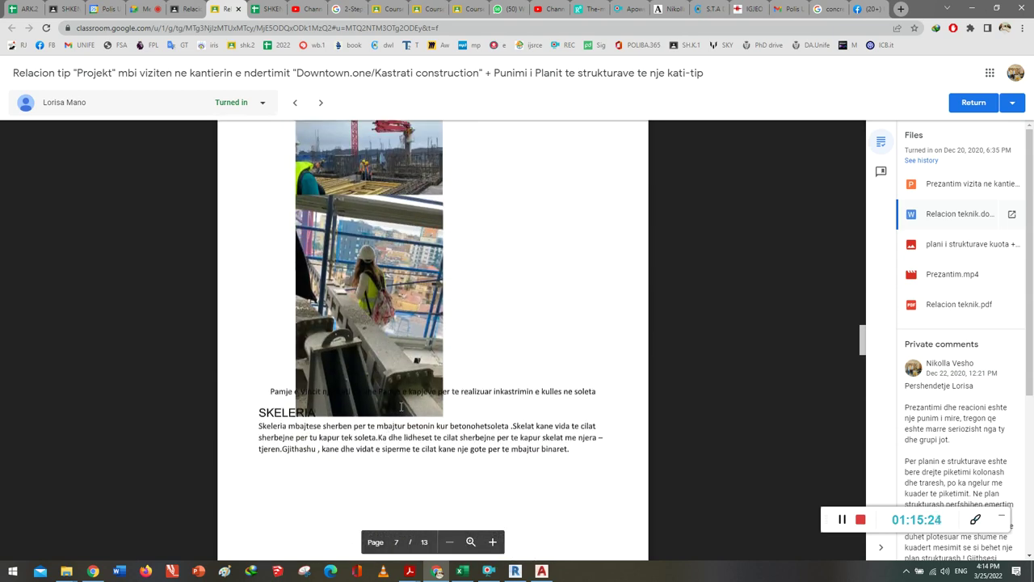
{"action": "scroll", "coordinate": [401, 406], "scroll_direction": "down", "scroll_amount": 1}
{"action": "scroll", "coordinate": [400, 406], "scroll_direction": "down", "scroll_amount": 1}
{"action": "scroll", "coordinate": [401, 406], "scroll_direction": "down", "scroll_amount": 2}
{"action": "scroll", "coordinate": [400, 406], "scroll_direction": "down", "scroll_amount": 2}
{"action": "scroll", "coordinate": [433, 339], "scroll_direction": "down", "scroll_amount": 2}
{"action": "scroll", "coordinate": [337, 387], "scroll_direction": "down", "scroll_amount": 1}
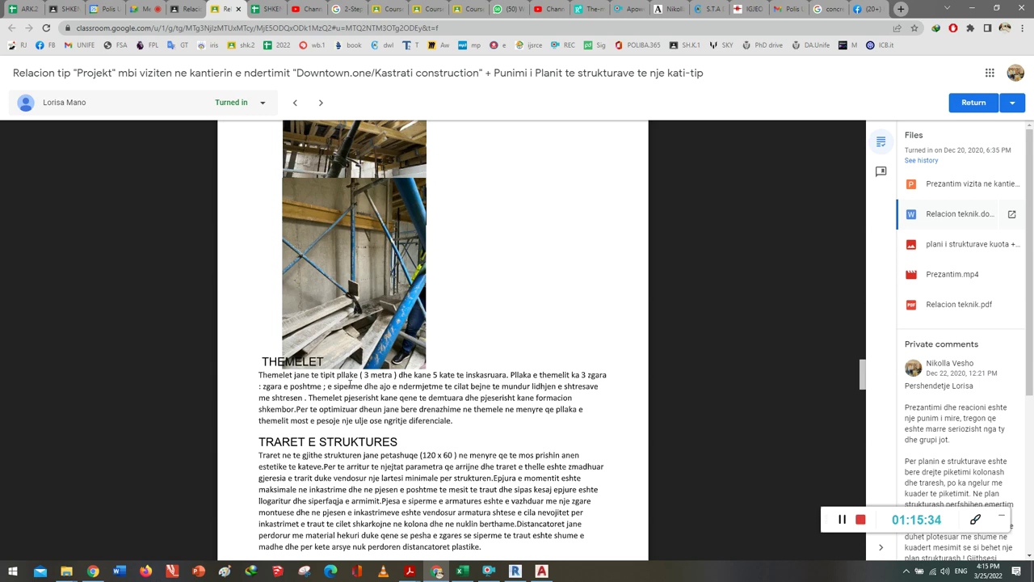
{"action": "scroll", "coordinate": [350, 384], "scroll_direction": "down", "scroll_amount": 2}
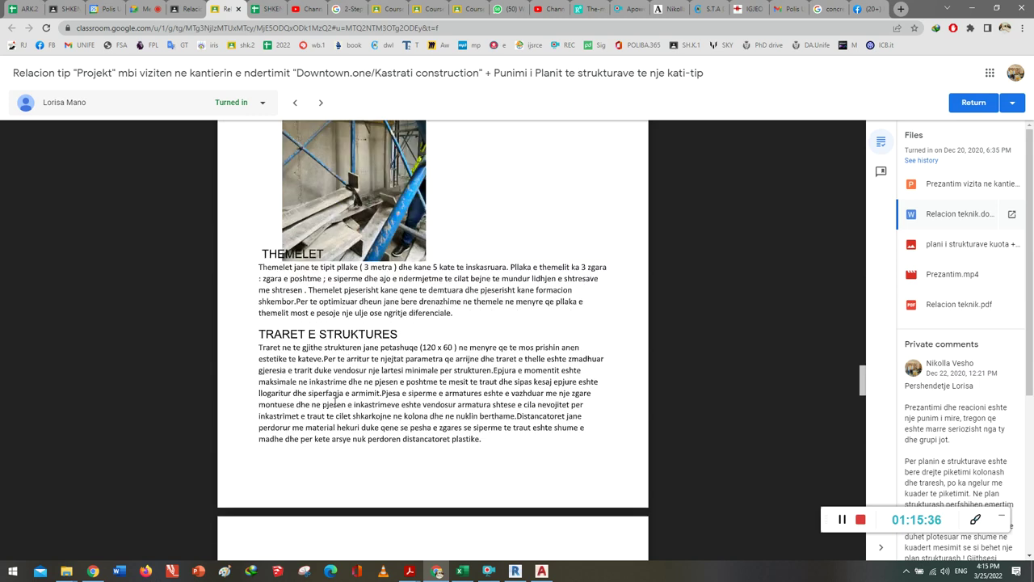
{"action": "scroll", "coordinate": [327, 347], "scroll_direction": "down", "scroll_amount": 2}
{"action": "scroll", "coordinate": [323, 353], "scroll_direction": "down", "scroll_amount": 2}
{"action": "scroll", "coordinate": [323, 353], "scroll_direction": "up", "scroll_amount": 2}
{"action": "scroll", "coordinate": [319, 355], "scroll_direction": "down", "scroll_amount": 4}
{"action": "scroll", "coordinate": [317, 355], "scroll_direction": "down", "scroll_amount": 3}
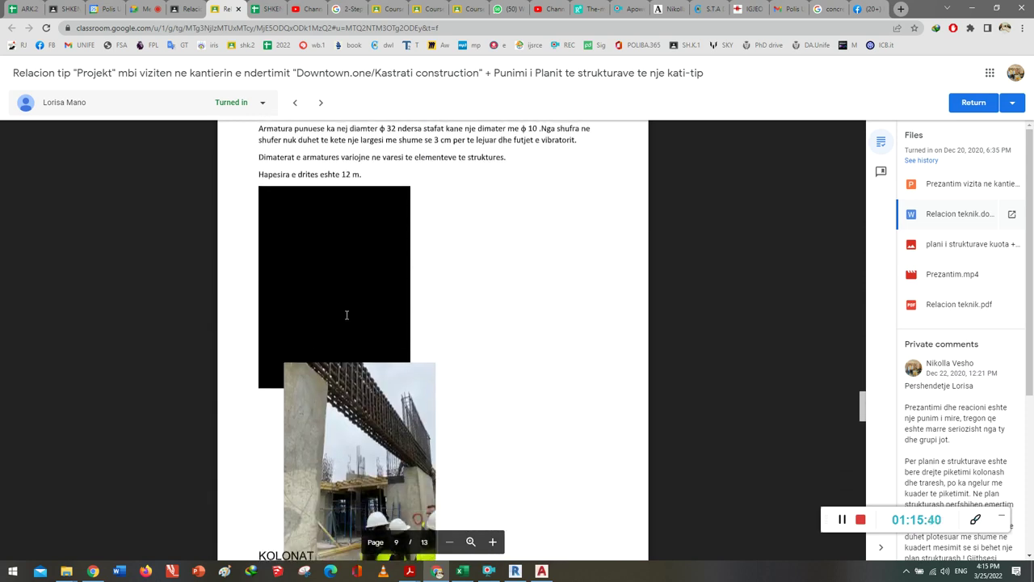
{"action": "scroll", "coordinate": [346, 314], "scroll_direction": "down", "scroll_amount": 3}
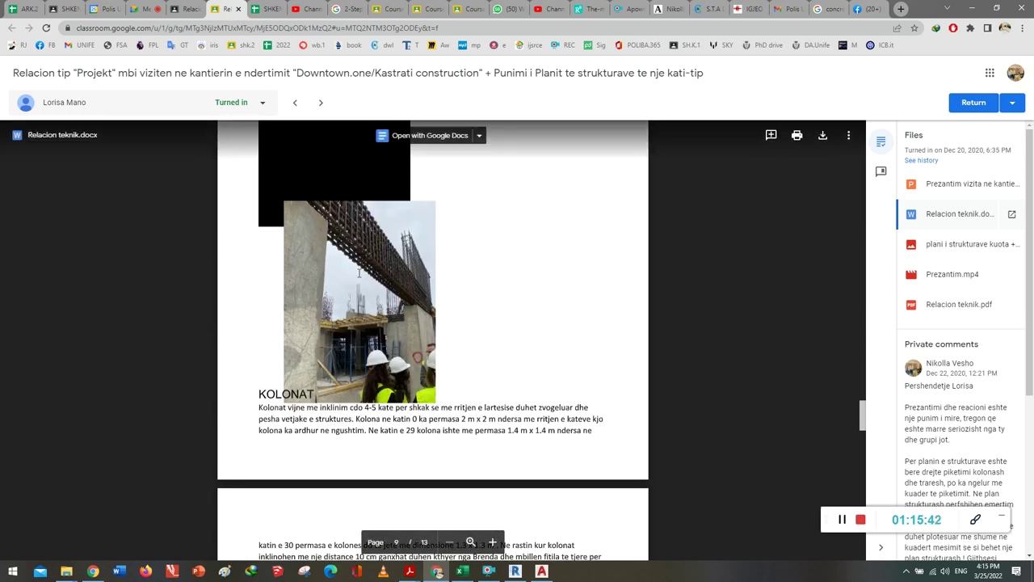
{"action": "scroll", "coordinate": [448, 336], "scroll_direction": "down", "scroll_amount": 4}
{"action": "scroll", "coordinate": [443, 340], "scroll_direction": "down", "scroll_amount": 3}
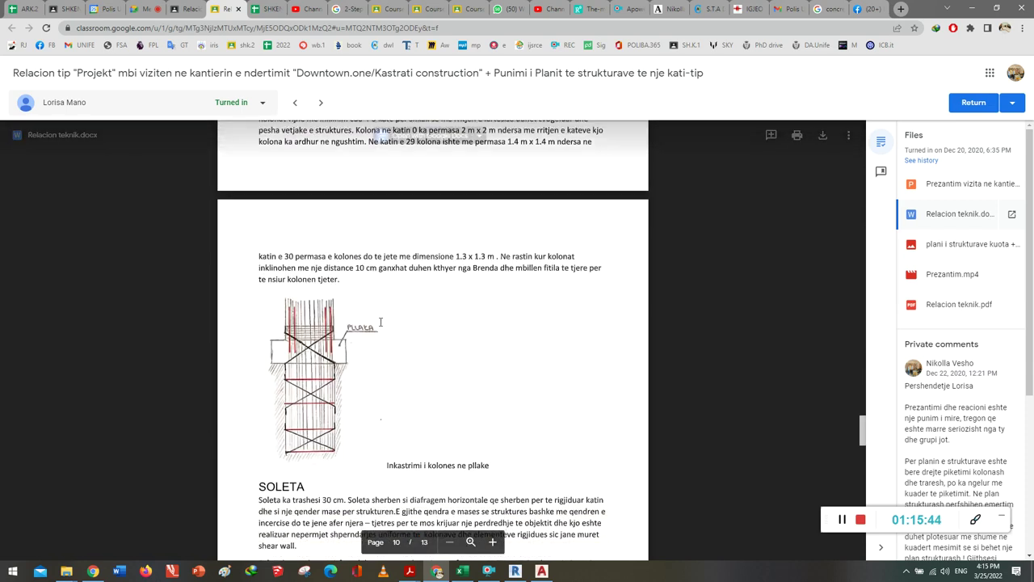
{"action": "scroll", "coordinate": [347, 331], "scroll_direction": "down", "scroll_amount": 4}
{"action": "scroll", "coordinate": [346, 330], "scroll_direction": "down", "scroll_amount": 3}
{"action": "scroll", "coordinate": [346, 331], "scroll_direction": "down", "scroll_amount": 4}
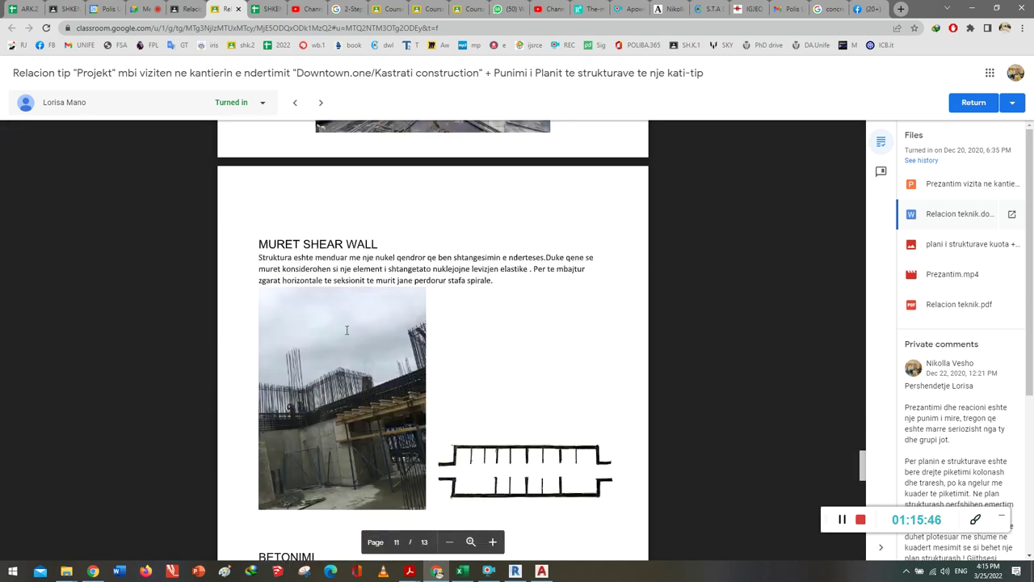
{"action": "scroll", "coordinate": [347, 330], "scroll_direction": "down", "scroll_amount": 1}
{"action": "scroll", "coordinate": [396, 342], "scroll_direction": "down", "scroll_amount": 4}
{"action": "scroll", "coordinate": [397, 342], "scroll_direction": "down", "scroll_amount": 3}
{"action": "scroll", "coordinate": [396, 342], "scroll_direction": "down", "scroll_amount": 3}
{"action": "scroll", "coordinate": [397, 342], "scroll_direction": "down", "scroll_amount": 2}
{"action": "scroll", "coordinate": [397, 342], "scroll_direction": "down", "scroll_amount": 3}
{"action": "scroll", "coordinate": [397, 342], "scroll_direction": "down", "scroll_amount": 3}
{"action": "scroll", "coordinate": [361, 280], "scroll_direction": "down", "scroll_amount": 1}
{"action": "scroll", "coordinate": [358, 307], "scroll_direction": "down", "scroll_amount": 5}
{"action": "scroll", "coordinate": [358, 307], "scroll_direction": "down", "scroll_amount": 1}
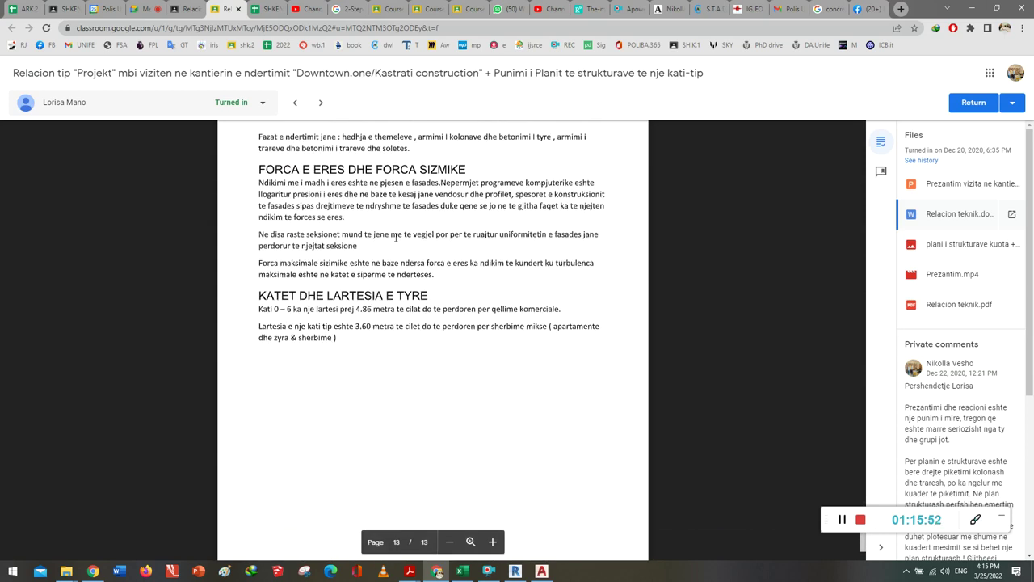
{"action": "scroll", "coordinate": [391, 242], "scroll_direction": "down", "scroll_amount": 1}
{"action": "scroll", "coordinate": [389, 253], "scroll_direction": "down", "scroll_amount": 1}
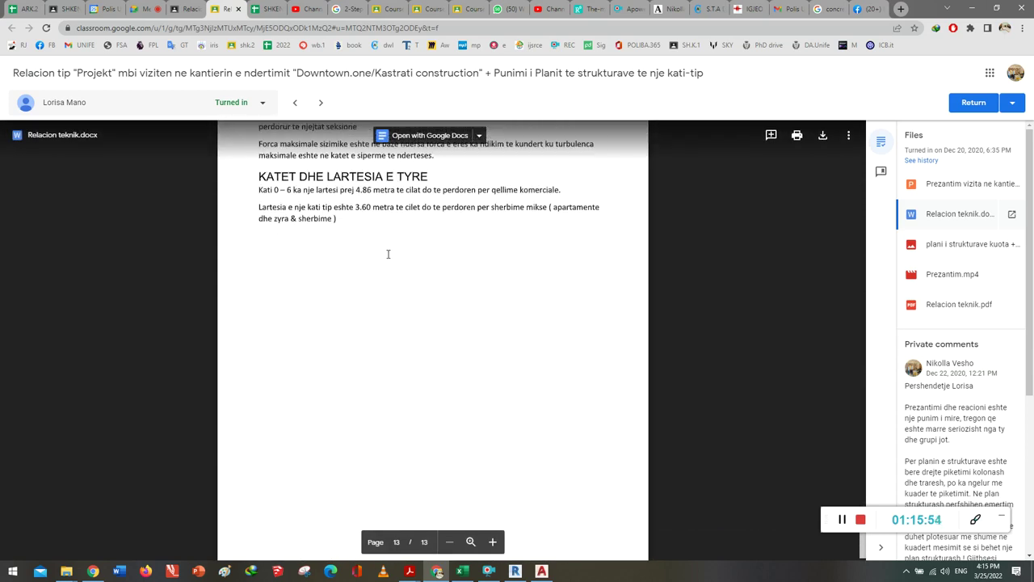
{"action": "scroll", "coordinate": [388, 254], "scroll_direction": "down", "scroll_amount": 1}
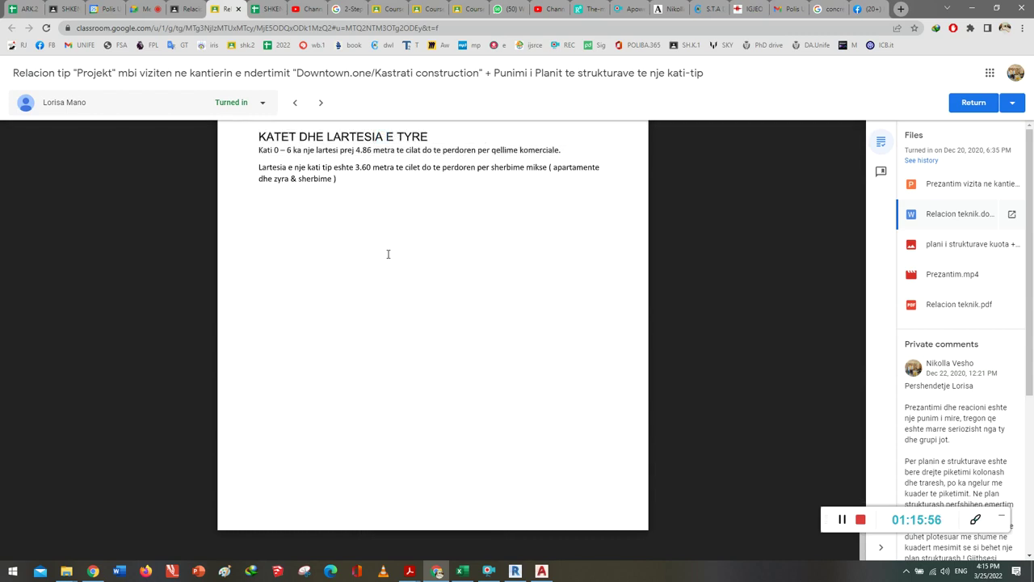
{"action": "scroll", "coordinate": [354, 313], "scroll_direction": "up", "scroll_amount": 2}
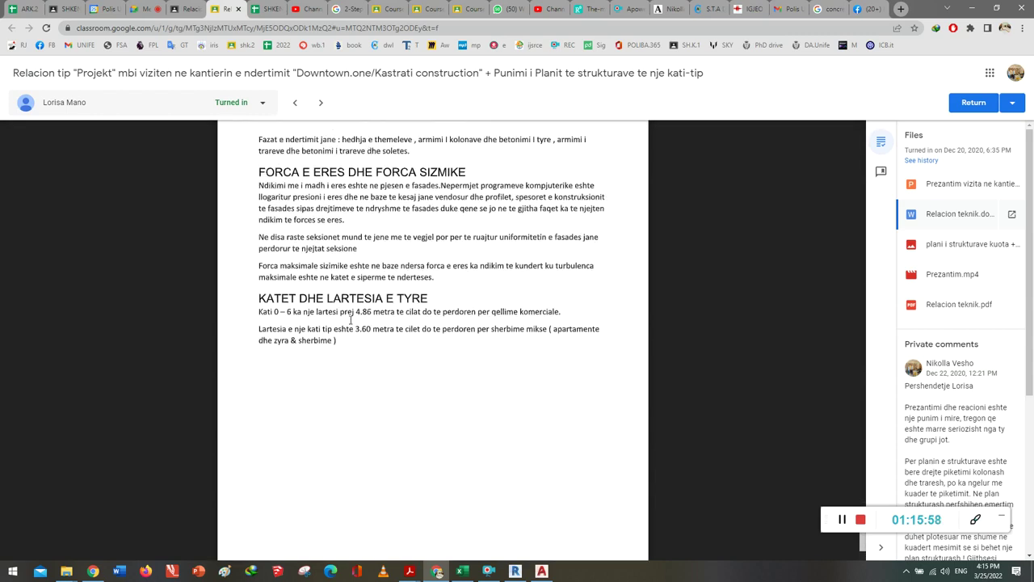
{"action": "scroll", "coordinate": [347, 319], "scroll_direction": "down", "scroll_amount": 2}
{"action": "left_click", "coordinate": [948, 247]}
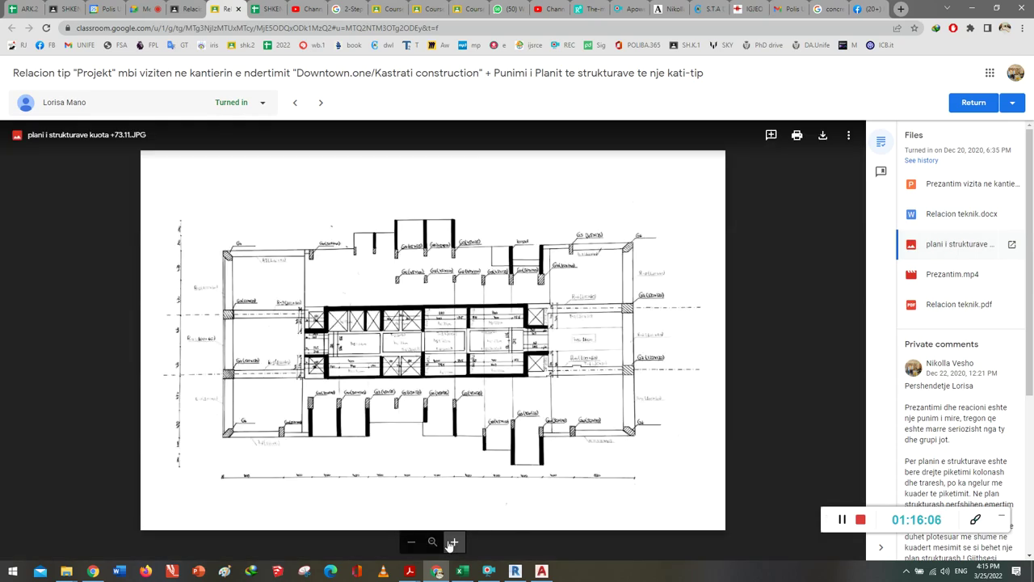
Zoom in four times on the +73.11 floor plan's central core, then bring up Prezantim.mp4.
{"action": "left_click", "coordinate": [453, 542]}
{"action": "left_click", "coordinate": [451, 543]}
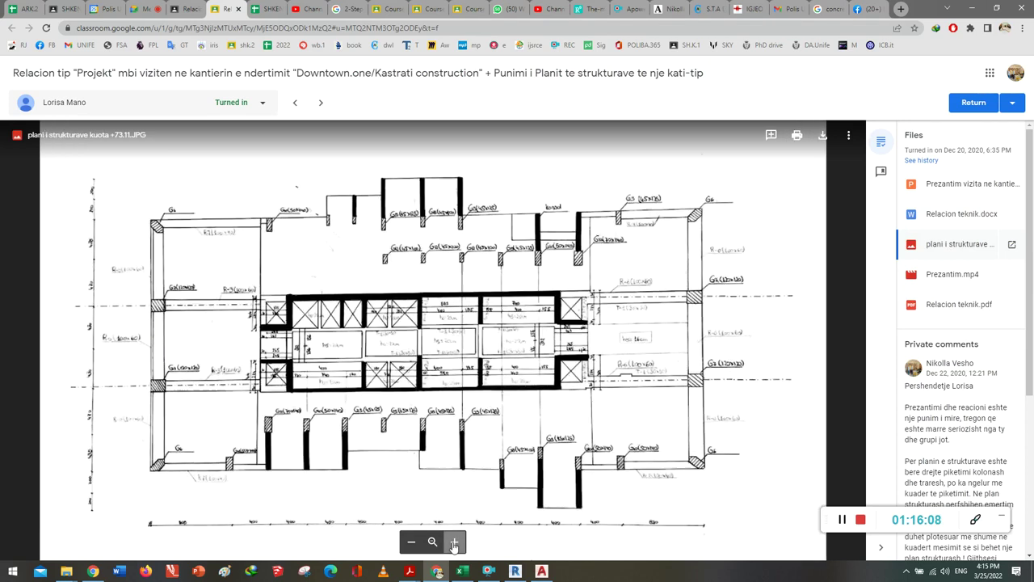
{"action": "left_click", "coordinate": [453, 542]}
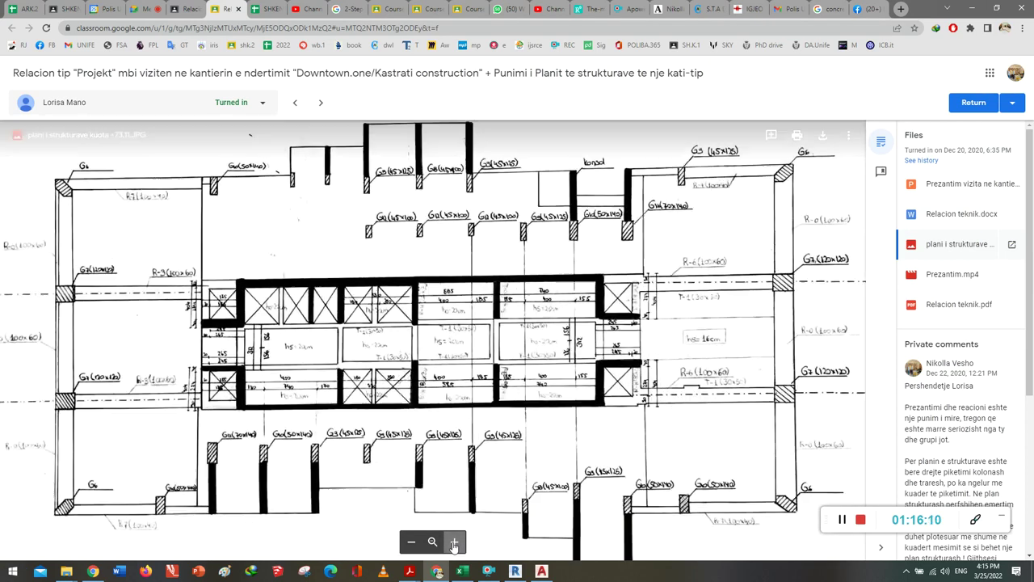
{"action": "left_click", "coordinate": [455, 541]}
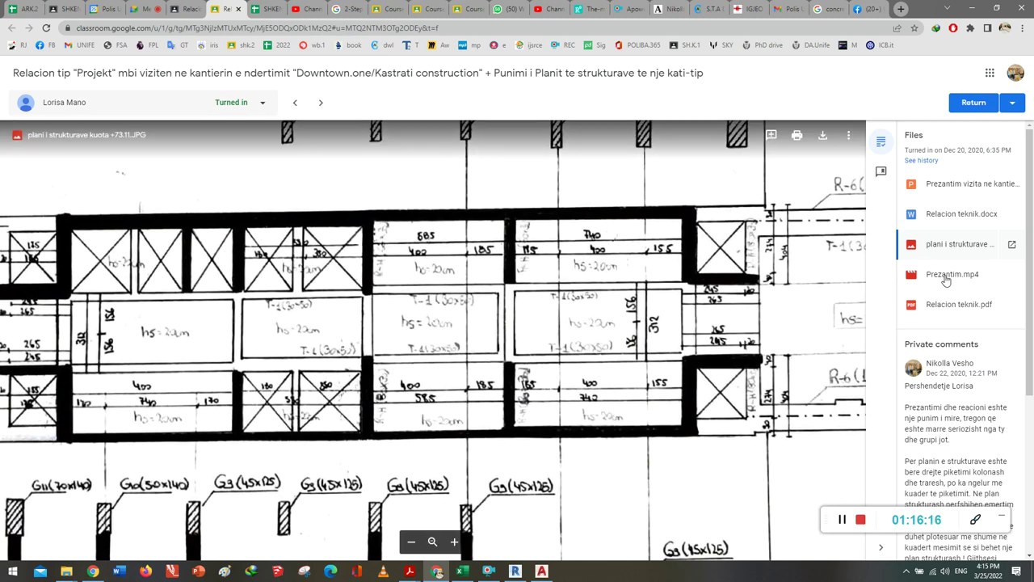
{"action": "left_click", "coordinate": [943, 275]}
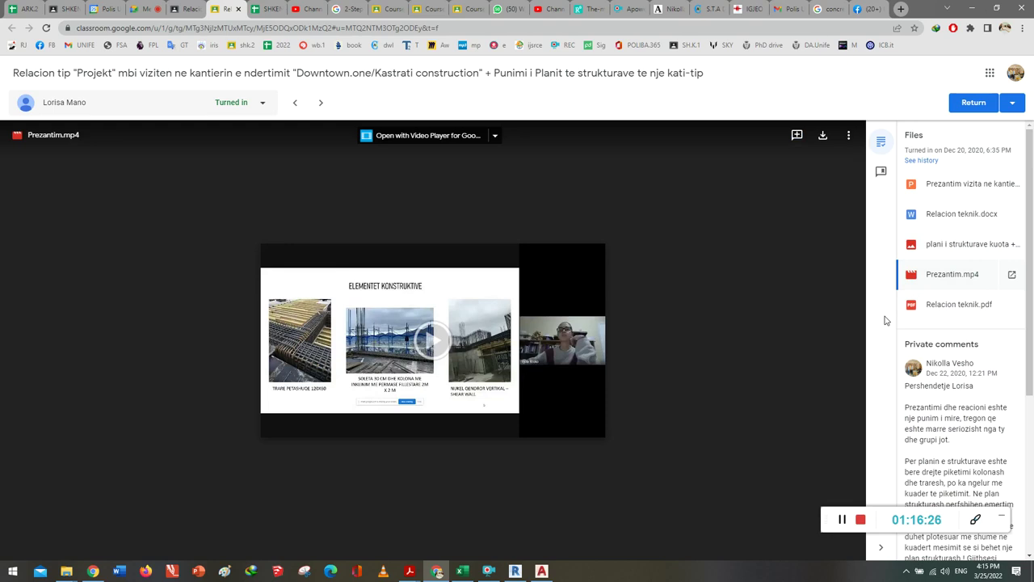
Open the Relacion teknik.pdf report at its DOWNTOWN ONE cover page.
{"action": "left_click", "coordinate": [941, 315]}
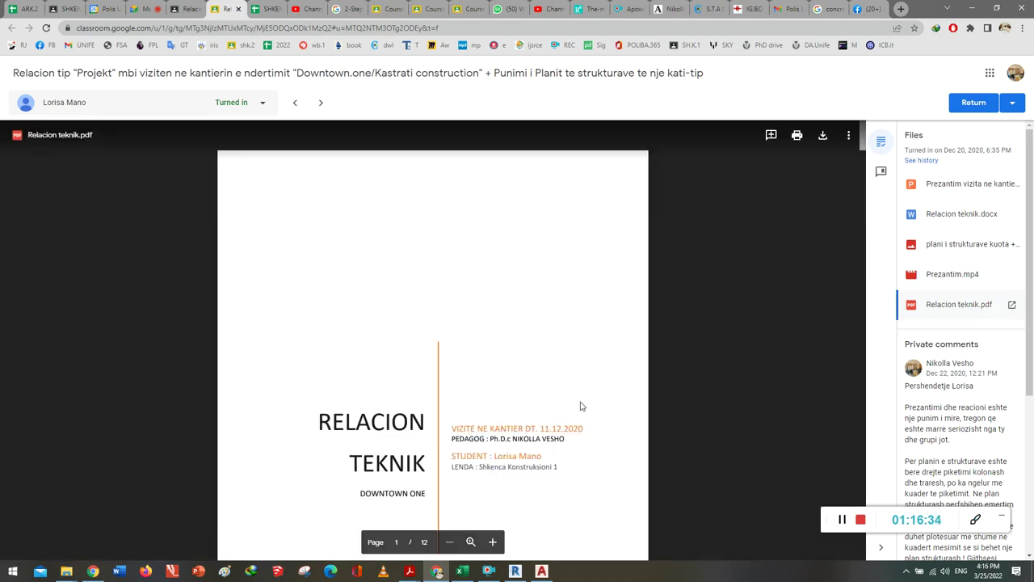
Scroll Relacion teknik.pdf down to page 11 of 12, covering KONTROLLI I ZBATIMIT and seismic forces.
{"action": "scroll", "coordinate": [526, 416], "scroll_direction": "down", "scroll_amount": 4}
{"action": "scroll", "coordinate": [525, 415], "scroll_direction": "down", "scroll_amount": 2}
{"action": "scroll", "coordinate": [523, 414], "scroll_direction": "down", "scroll_amount": 3}
{"action": "scroll", "coordinate": [520, 413], "scroll_direction": "down", "scroll_amount": 2}
{"action": "scroll", "coordinate": [518, 412], "scroll_direction": "down", "scroll_amount": 3}
{"action": "scroll", "coordinate": [517, 410], "scroll_direction": "down", "scroll_amount": 2}
{"action": "scroll", "coordinate": [515, 408], "scroll_direction": "down", "scroll_amount": 6}
{"action": "scroll", "coordinate": [514, 406], "scroll_direction": "down", "scroll_amount": 3}
{"action": "scroll", "coordinate": [514, 406], "scroll_direction": "down", "scroll_amount": 5}
{"action": "scroll", "coordinate": [513, 407], "scroll_direction": "down", "scroll_amount": 5}
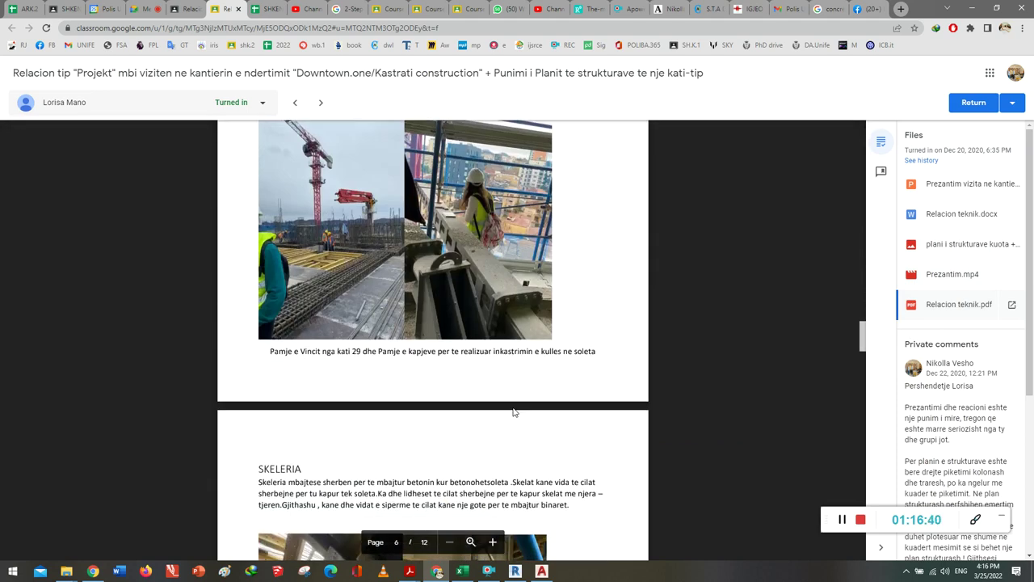
{"action": "scroll", "coordinate": [513, 407], "scroll_direction": "down", "scroll_amount": 5}
{"action": "scroll", "coordinate": [513, 408], "scroll_direction": "down", "scroll_amount": 5}
{"action": "scroll", "coordinate": [513, 407], "scroll_direction": "down", "scroll_amount": 5}
{"action": "scroll", "coordinate": [513, 407], "scroll_direction": "down", "scroll_amount": 5}
{"action": "scroll", "coordinate": [512, 410], "scroll_direction": "down", "scroll_amount": 5}
{"action": "scroll", "coordinate": [512, 410], "scroll_direction": "down", "scroll_amount": 5}
{"action": "scroll", "coordinate": [510, 412], "scroll_direction": "down", "scroll_amount": 5}
{"action": "scroll", "coordinate": [509, 414], "scroll_direction": "down", "scroll_amount": 5}
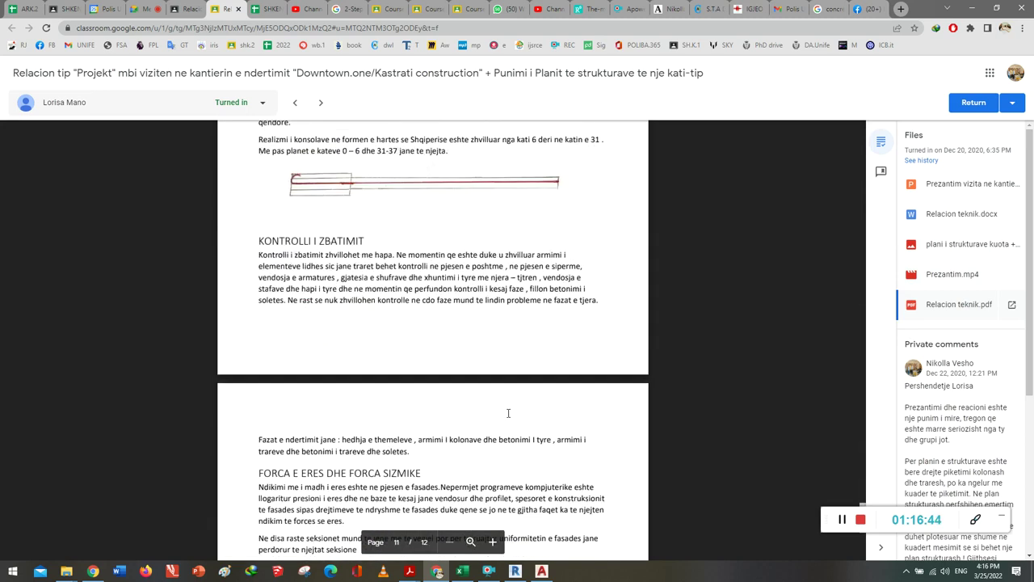
{"action": "scroll", "coordinate": [509, 414], "scroll_direction": "down", "scroll_amount": 5}
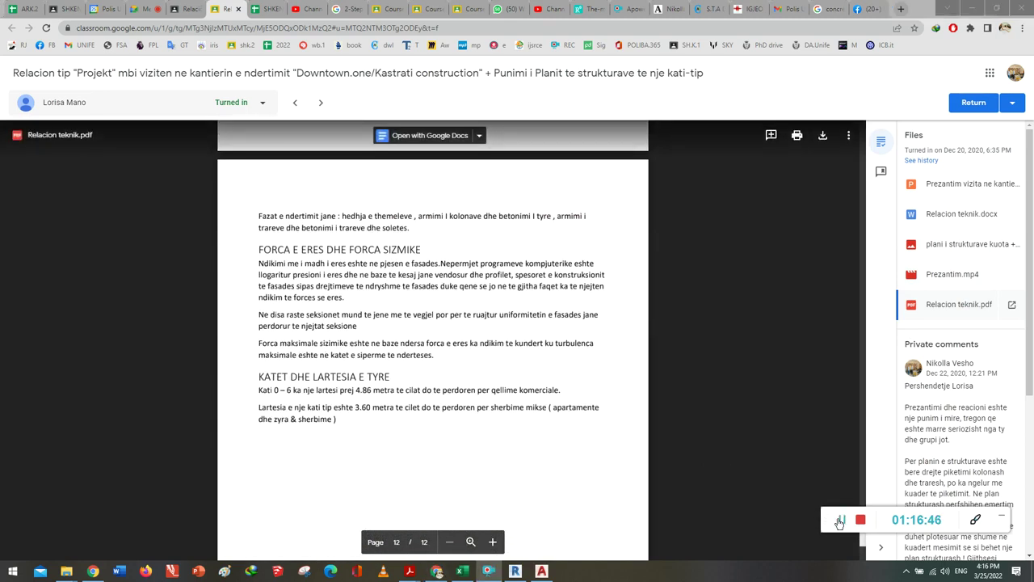